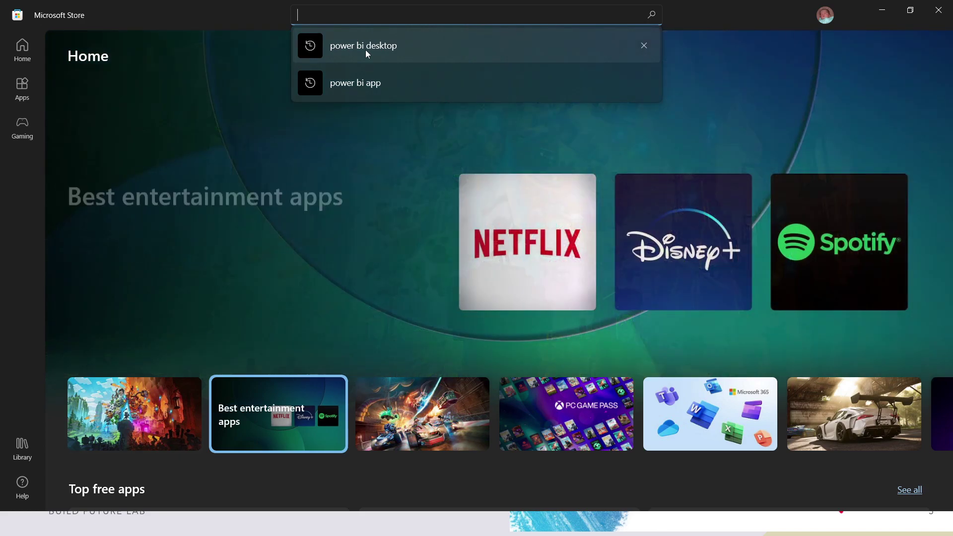
Search the Microsoft Store for "power bi"
text(power bi)
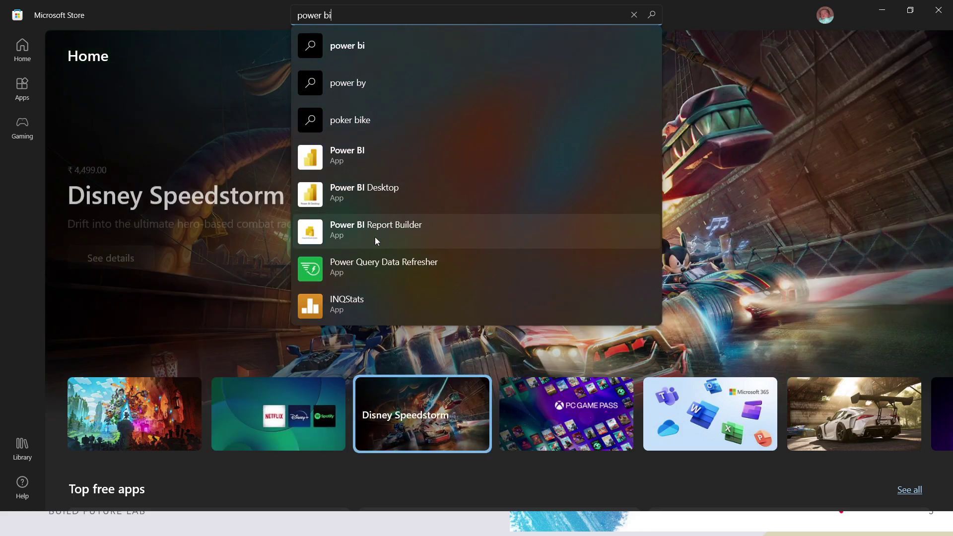
click(882, 10)
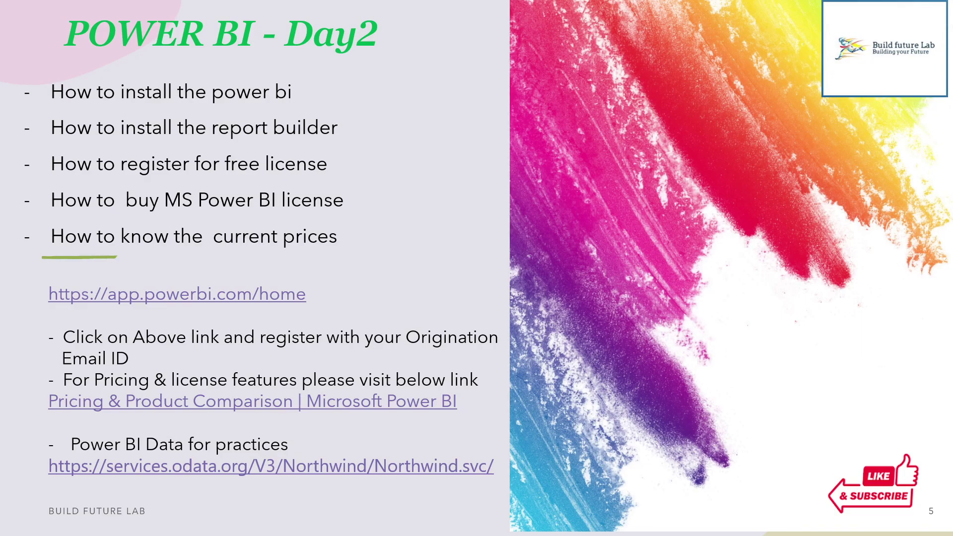
Switch to Google Chrome and open the Power BI service at app.powerbi.com
key(super+d)
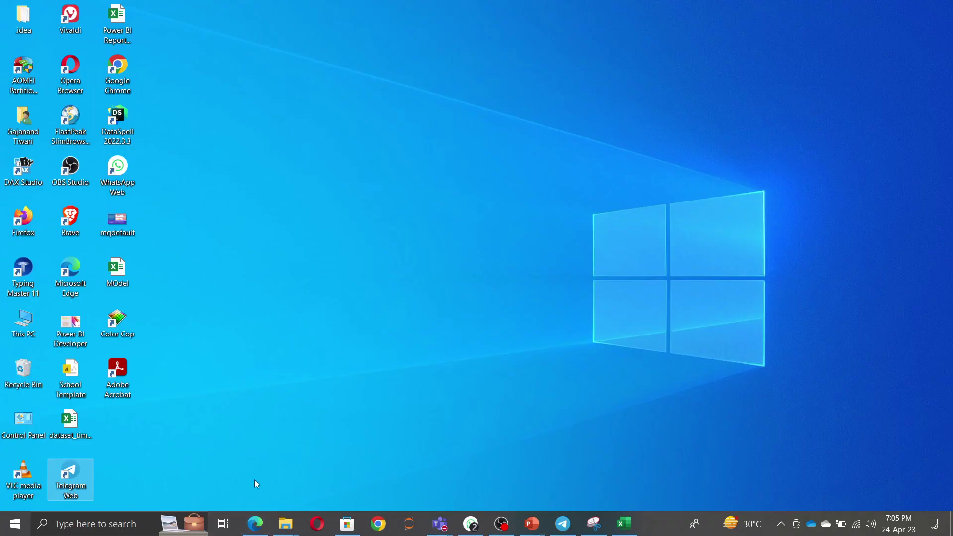
mouse_move(257, 530)
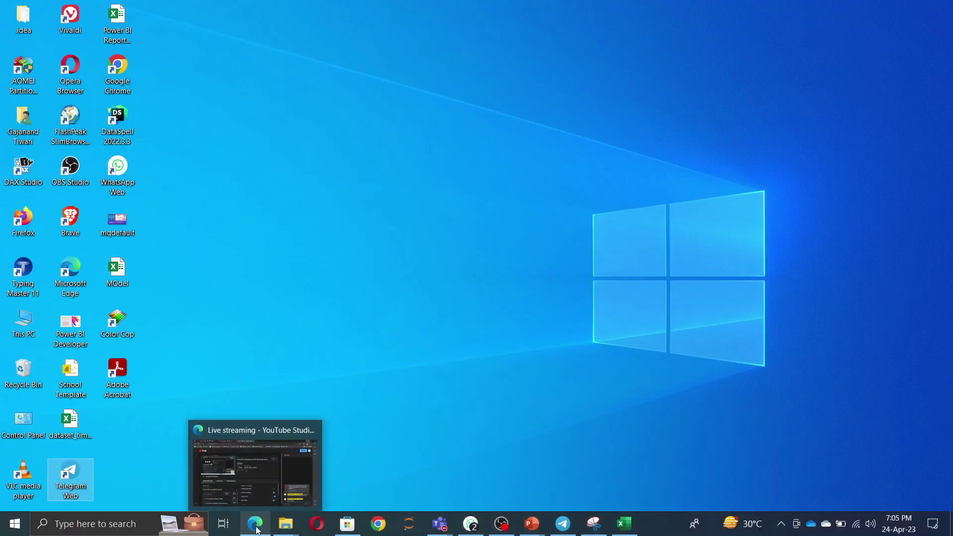
click(379, 524)
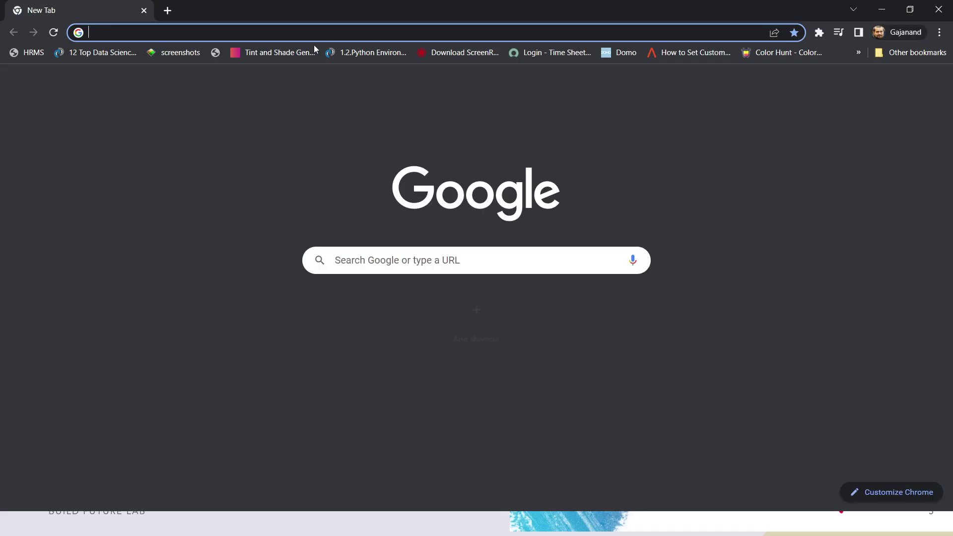
text(app.powerbi.com)
key(Return)
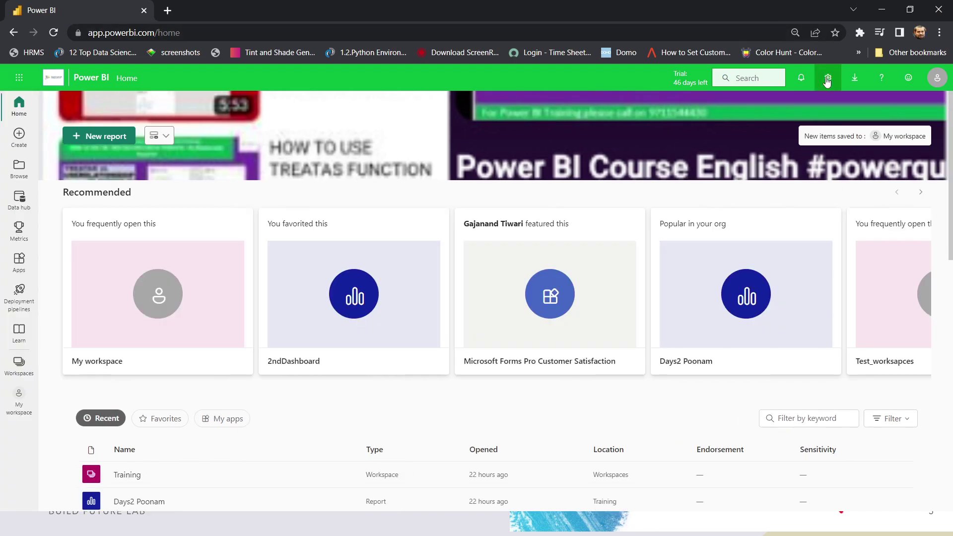
Open the Power BI Gateway download page from the service's download options, and minimize the browser
click(855, 78)
click(774, 127)
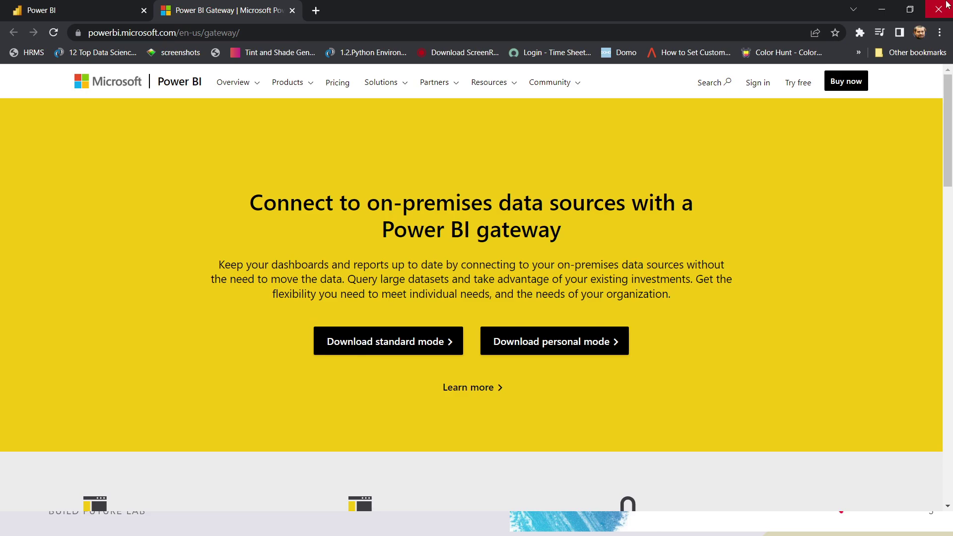
click(881, 11)
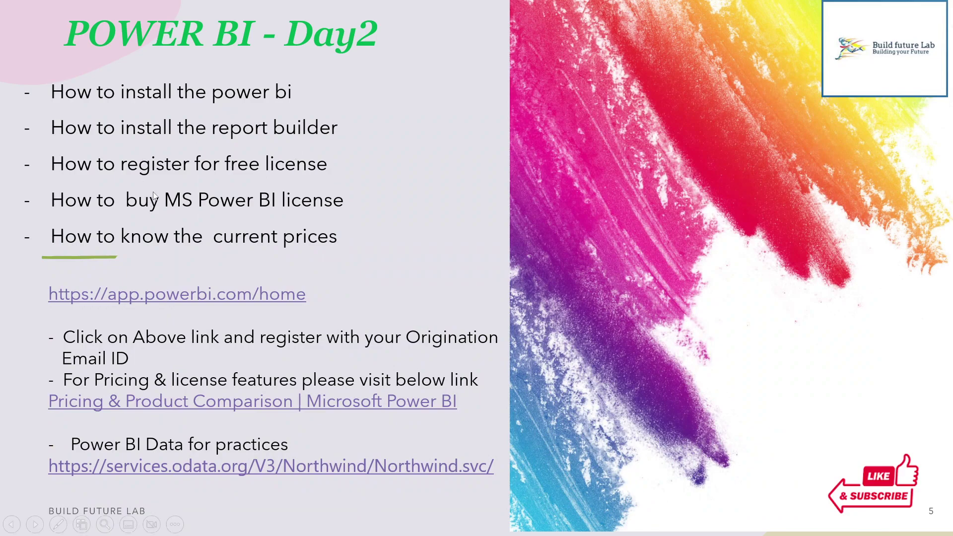
Advance the PowerPoint slide show to the Power BI Desktop Navigation slide, and return to it after refreshing the desktop
click(232, 259)
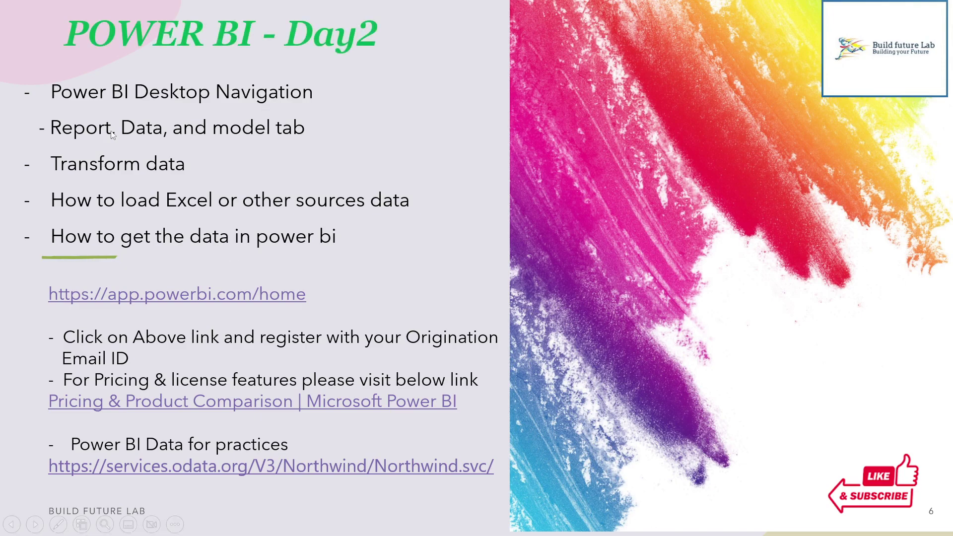
key(super+d)
right_click(335, 126)
click(378, 155)
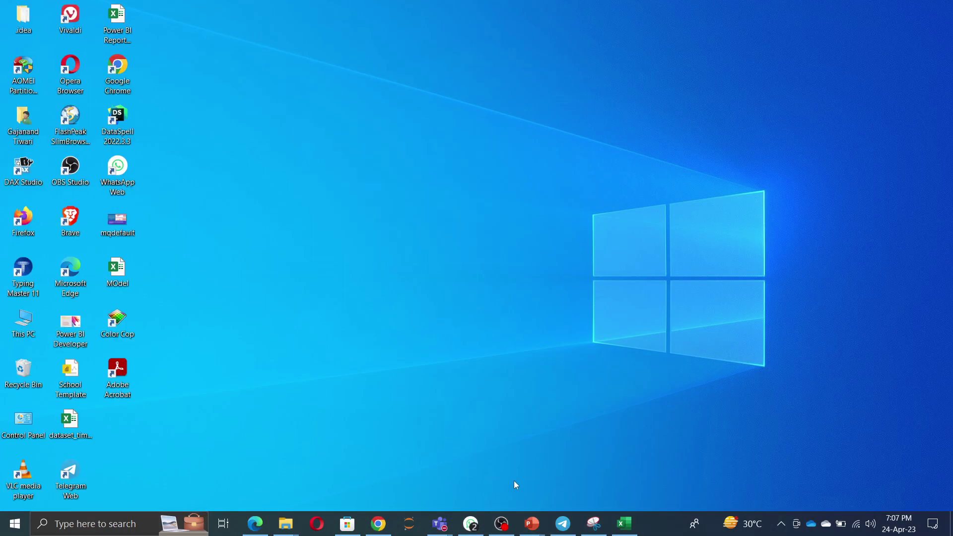
mouse_move(539, 525)
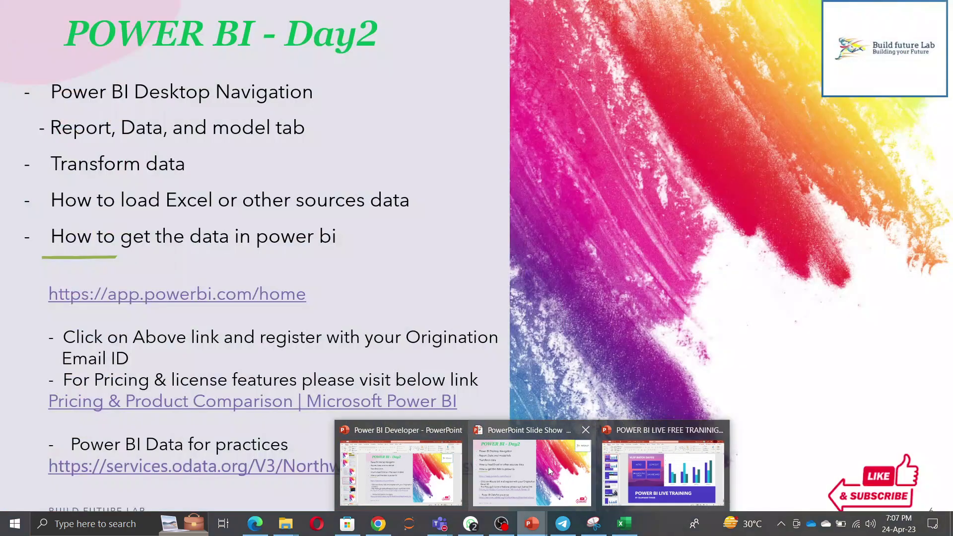
click(550, 471)
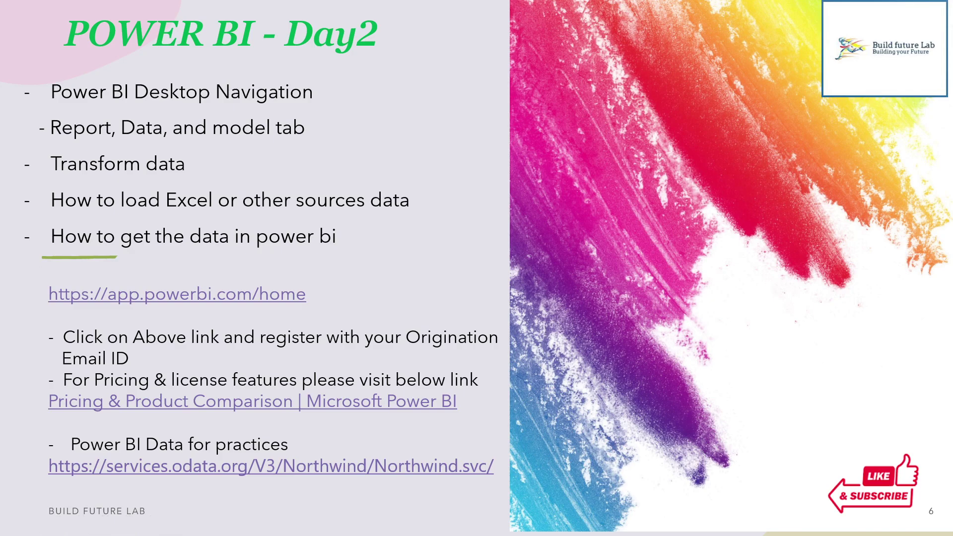
key(super+d)
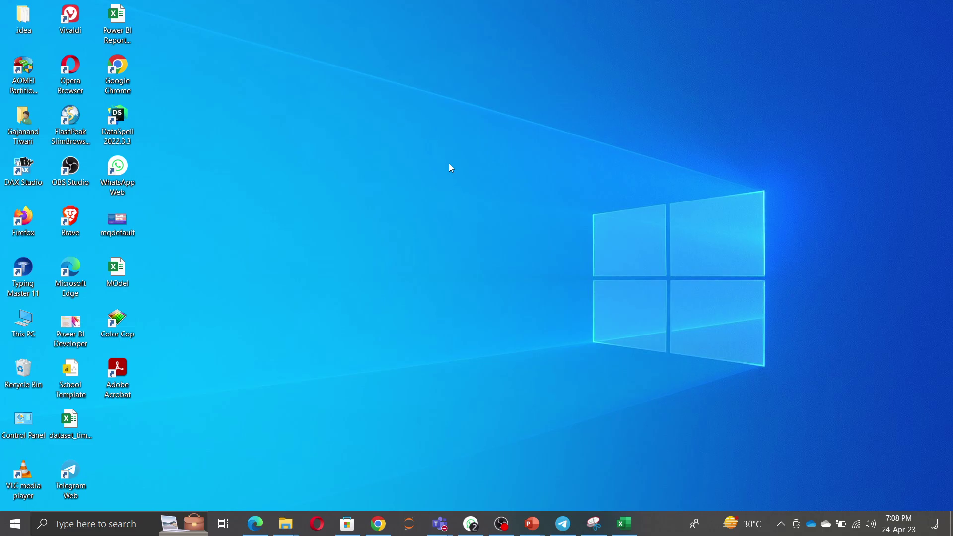
right_click(449, 164)
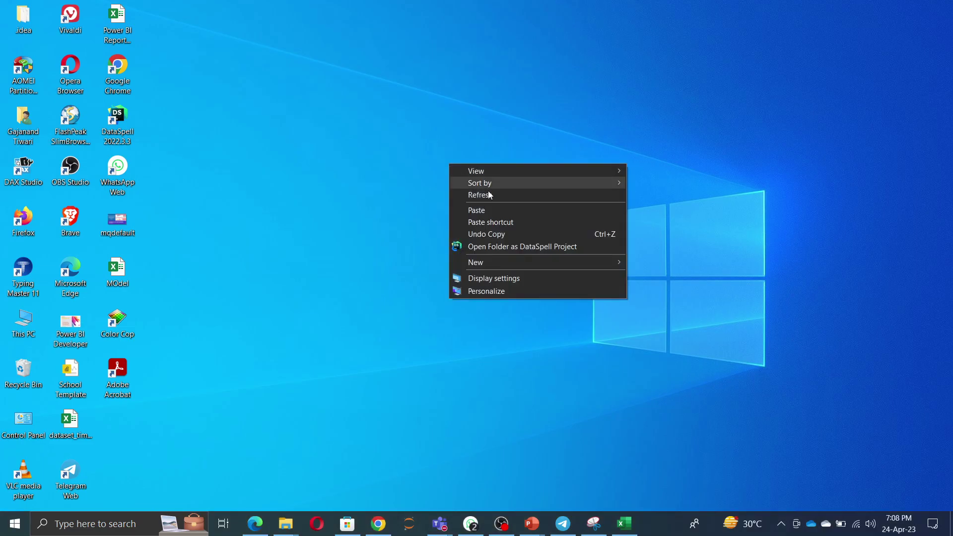
click(493, 197)
right_click(469, 137)
click(539, 168)
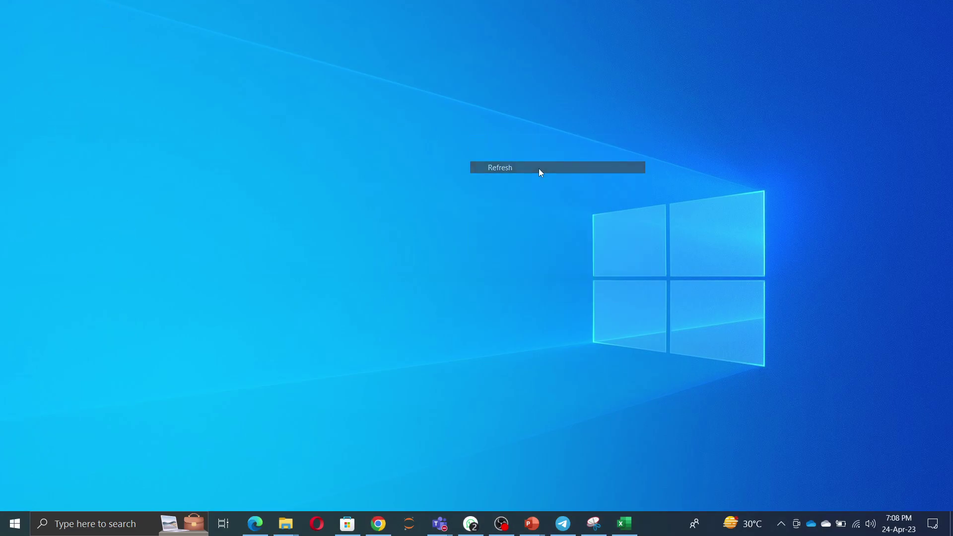
right_click(517, 159)
click(539, 193)
right_click(476, 166)
click(522, 196)
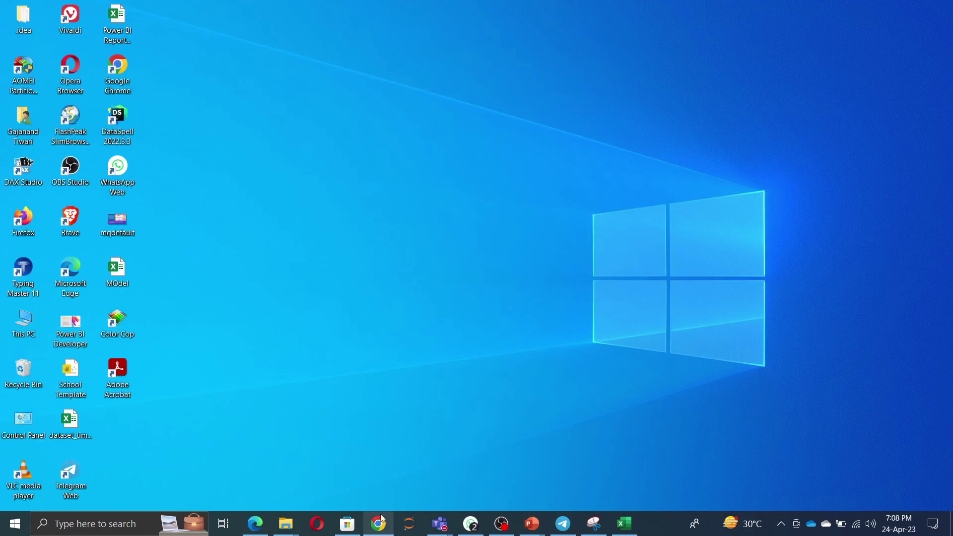
mouse_move(388, 527)
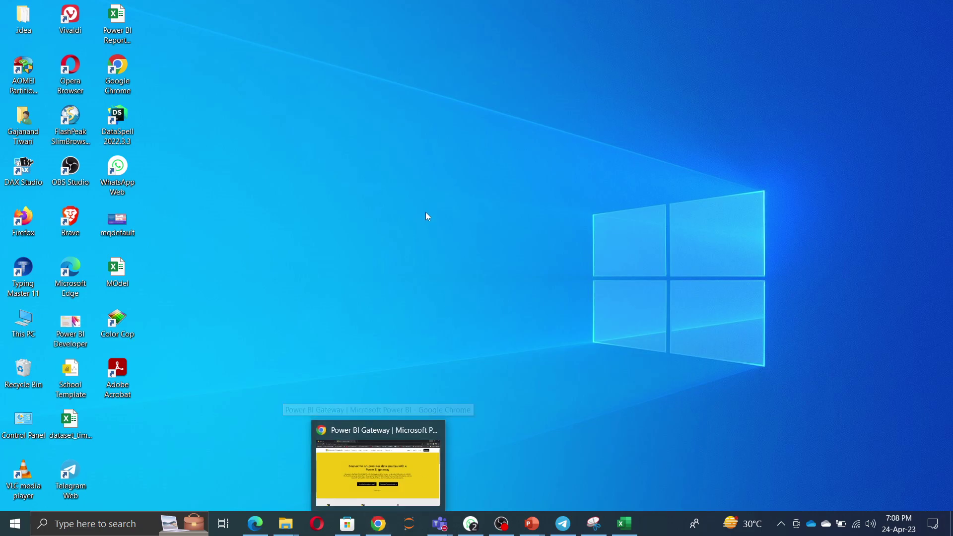
right_click(428, 189)
click(478, 221)
right_click(440, 173)
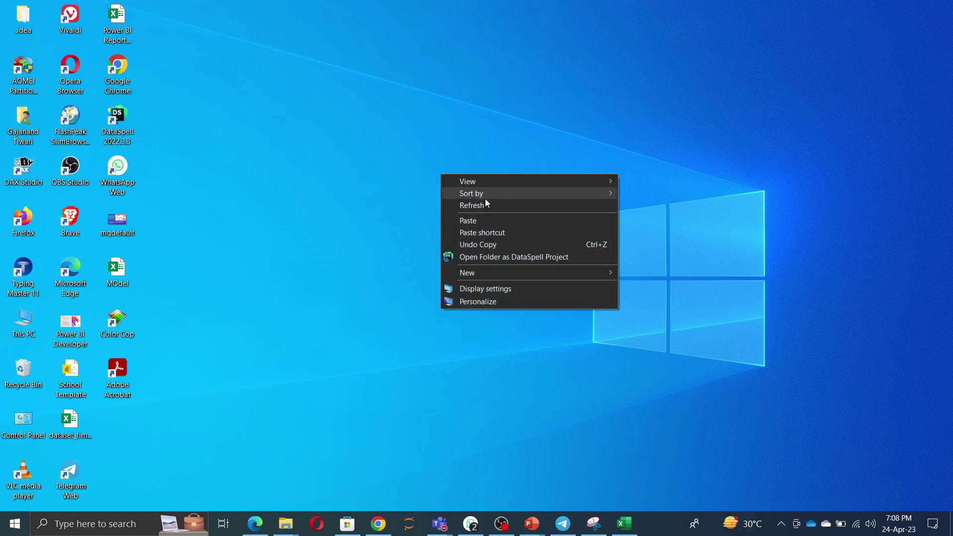
click(493, 206)
right_click(432, 154)
click(472, 186)
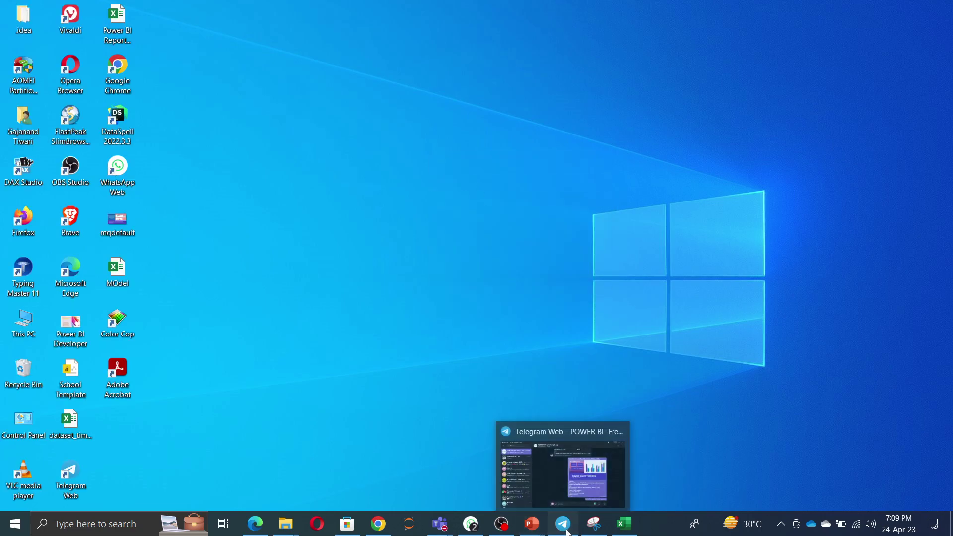
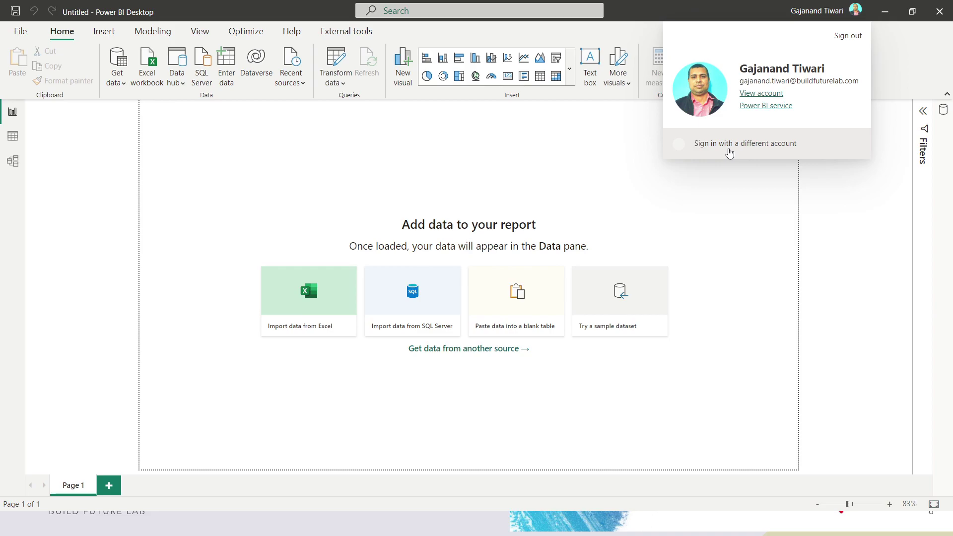
Open the Power BI Desktop prompt for signing in with a different account, and dismiss it
click(729, 149)
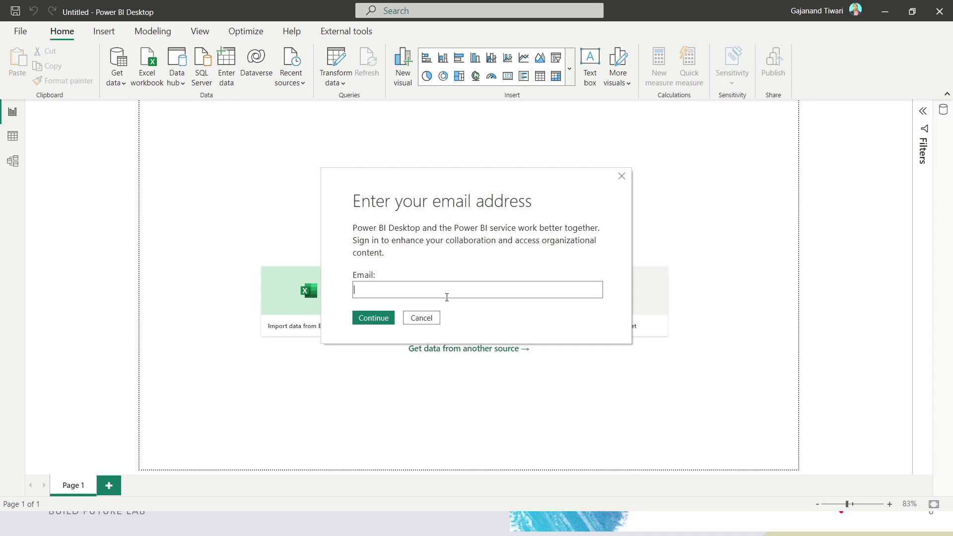
click(621, 177)
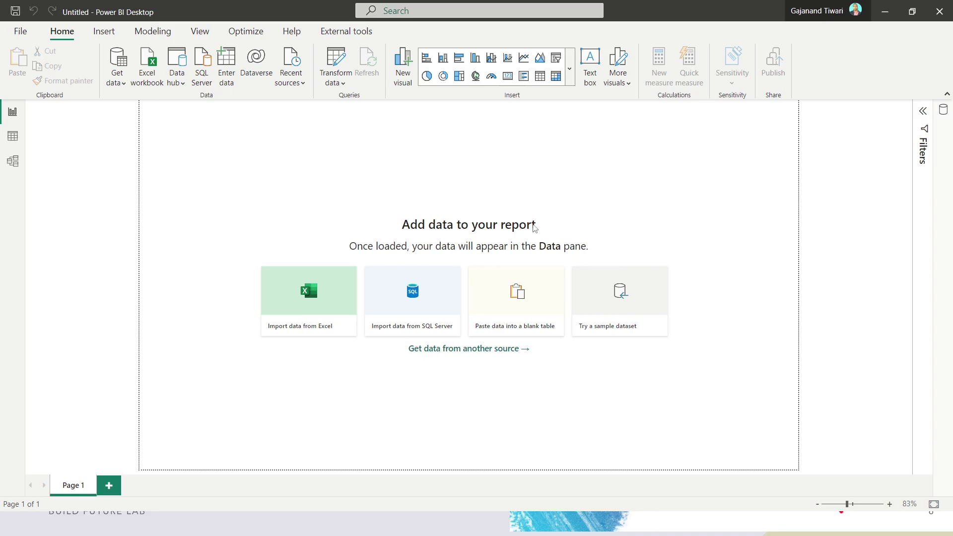
Start saving the untitled report as a Power BI file (*.pbix) and name it VLSP_Day02
click(21, 31)
click(30, 116)
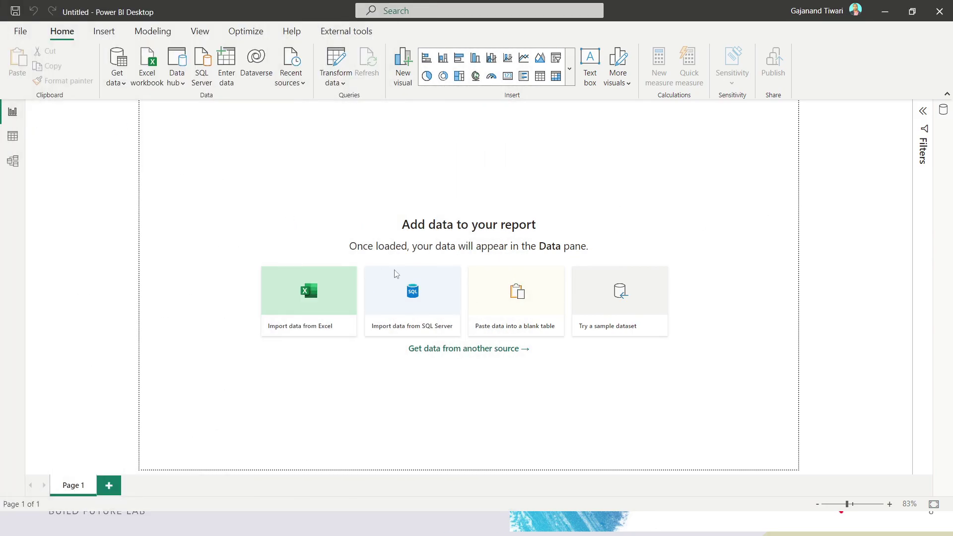
text(Day)
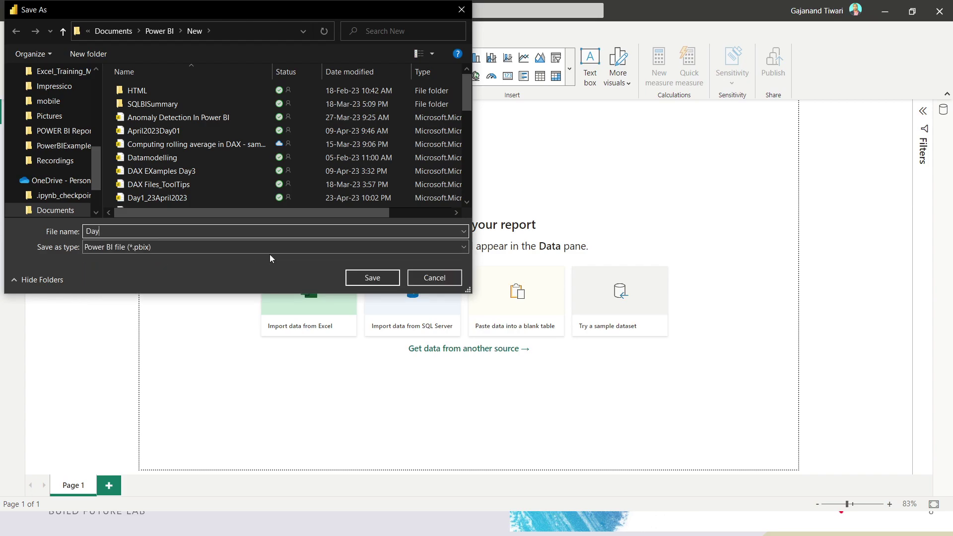
key(Home)
text(VLSP_Day02)
Save the report in the VLSP_BATCH01 folder inside Candidate_Folders on the Build Future Lab OneDrive
scroll(56, 170, up, 3)
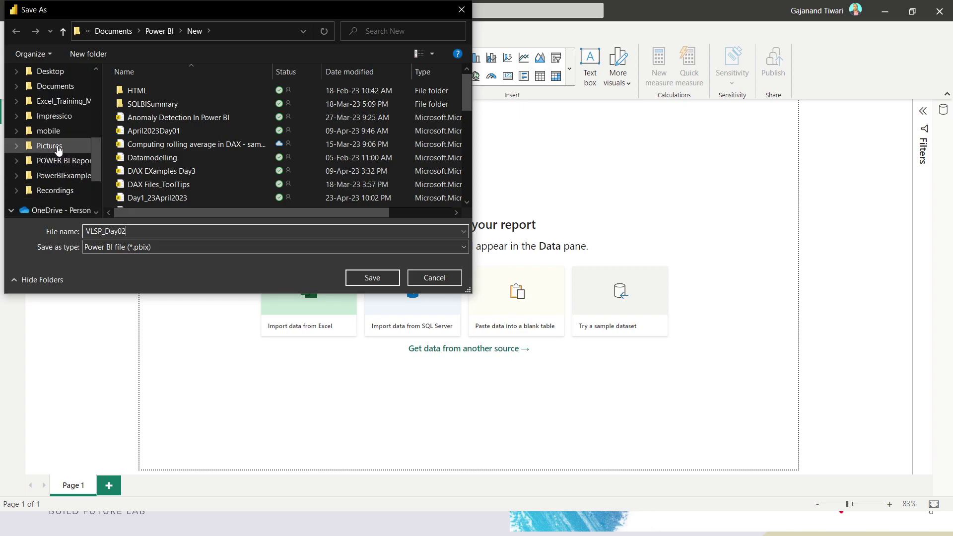
click(61, 152)
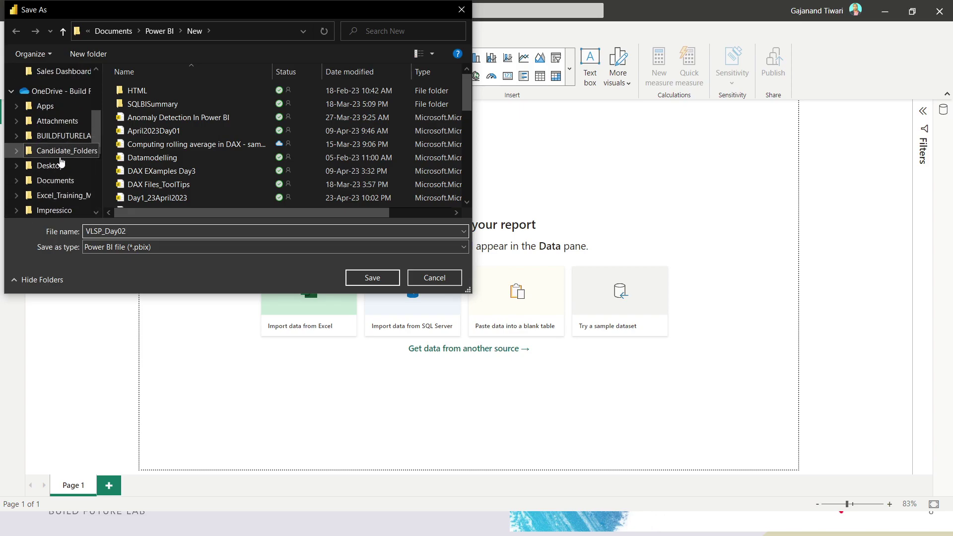
scroll(149, 169, down, 1)
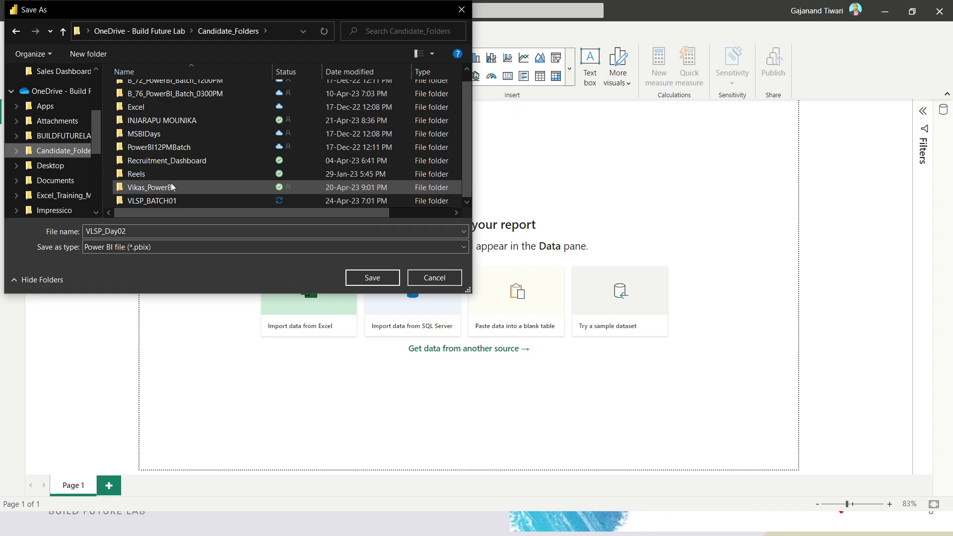
double_click(174, 187)
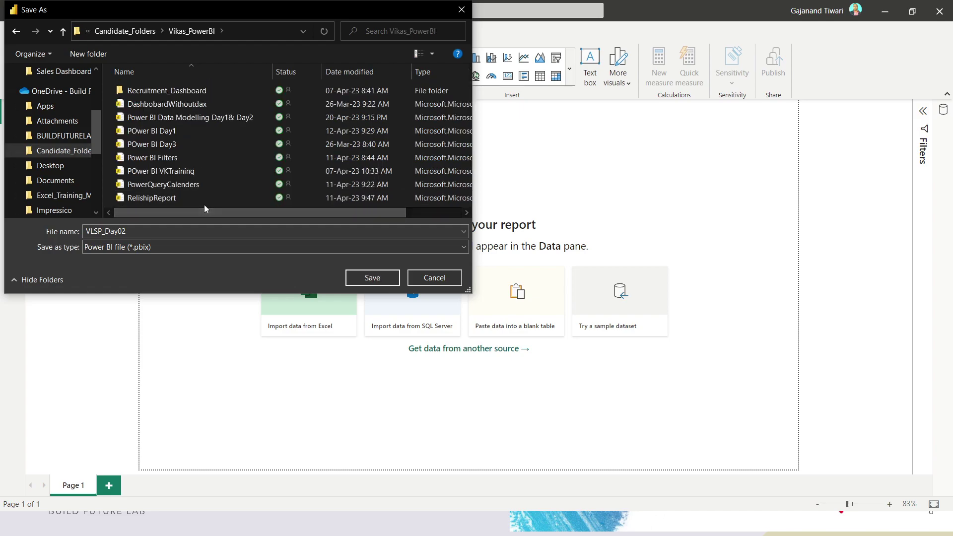
key(alt+Left)
scroll(156, 201, down, 1)
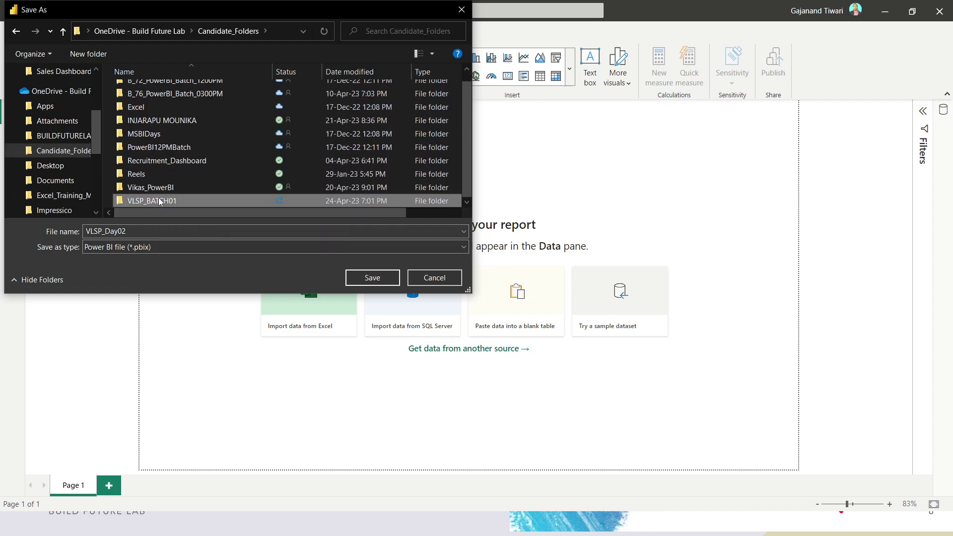
double_click(156, 201)
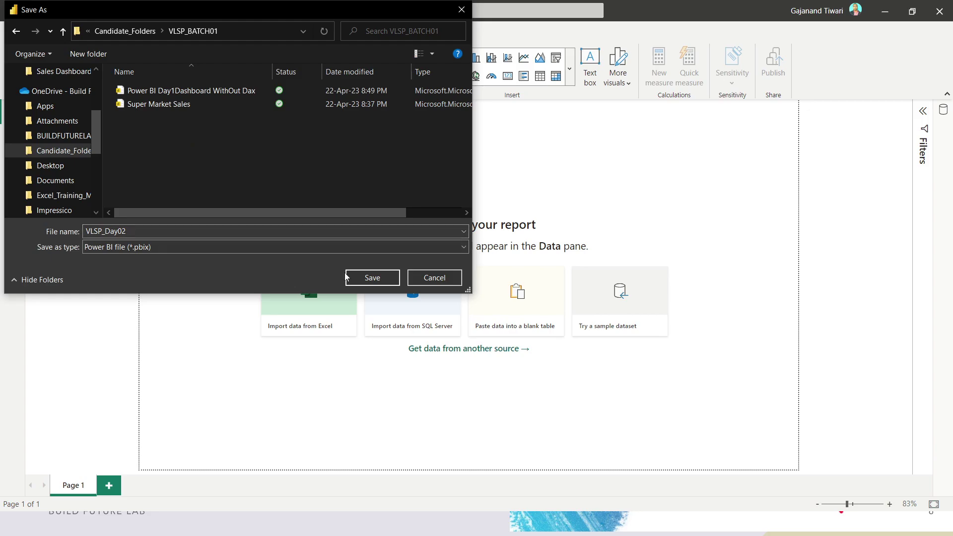
click(373, 278)
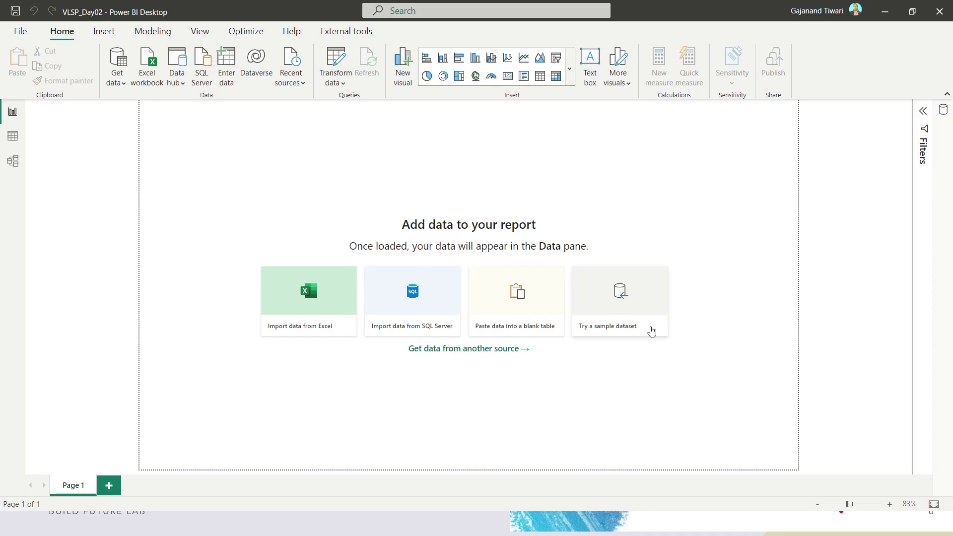
Copy the Financial Sample workbook from the Courses _Power BI folder into the VLSP_BATCH01 folder
key(super+d)
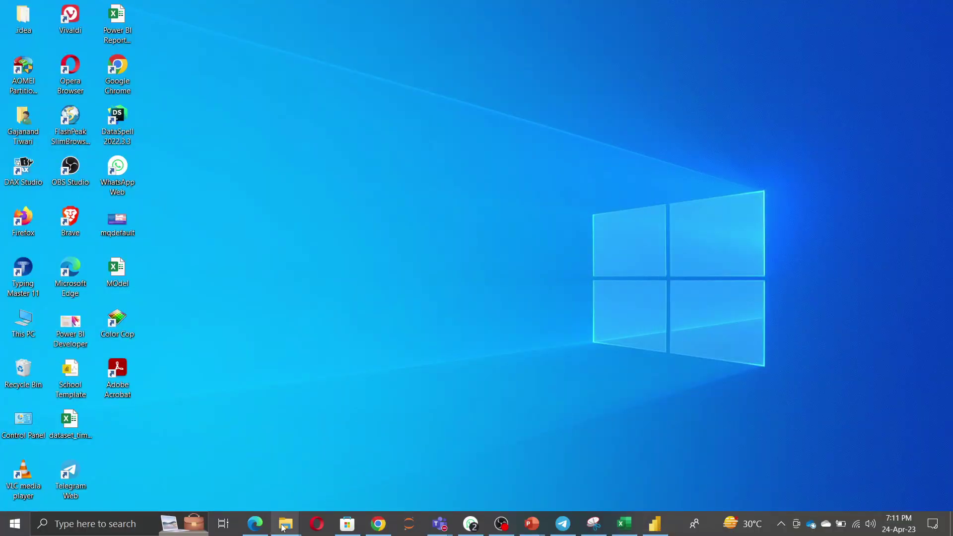
mouse_move(285, 524)
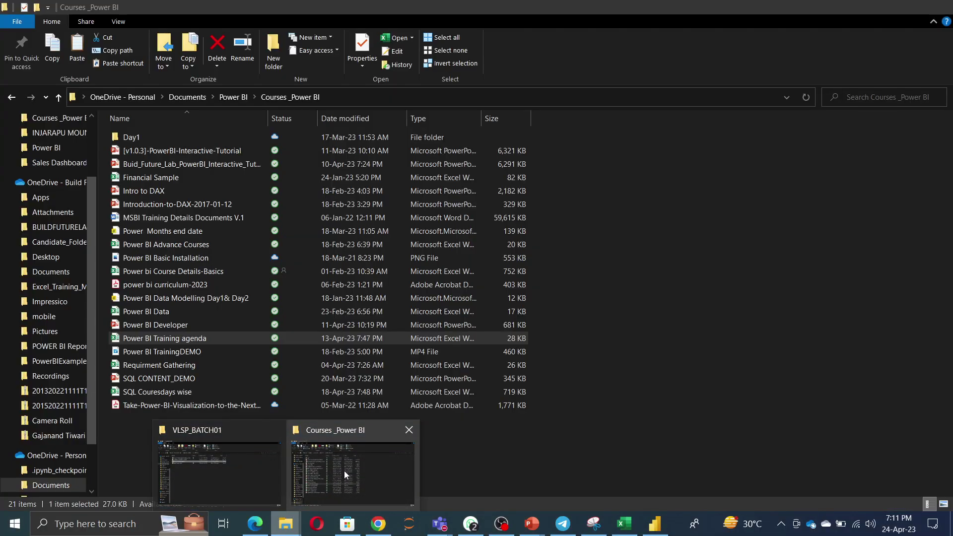
click(344, 471)
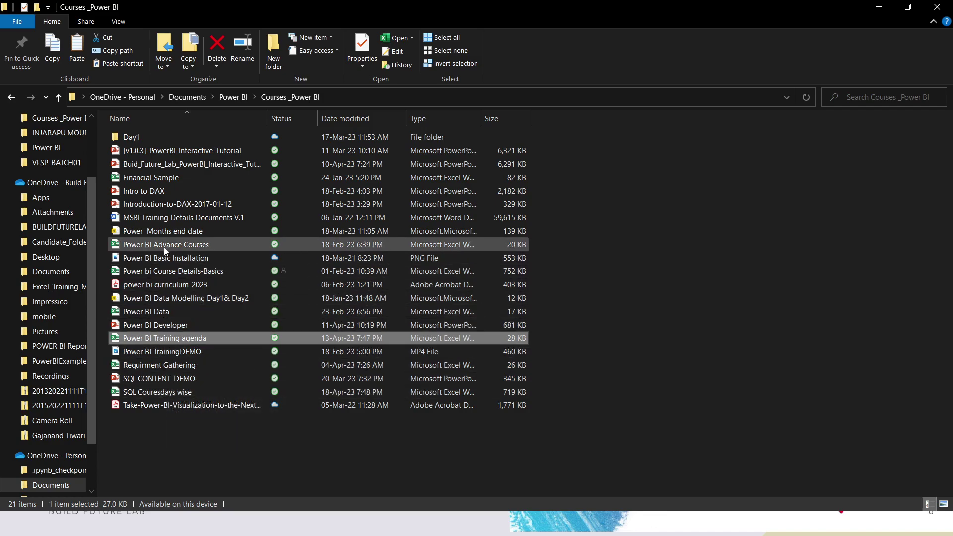
click(160, 179)
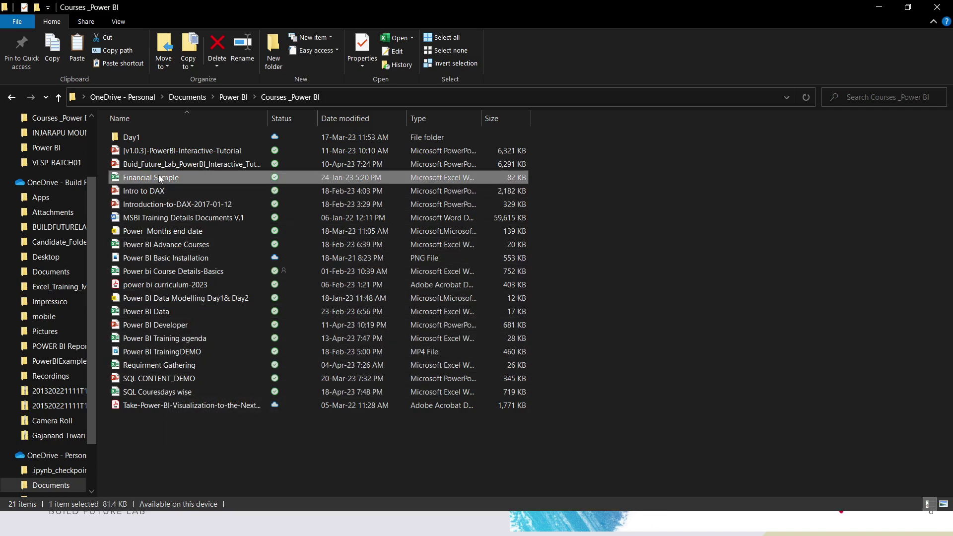
key(alt+Tab)
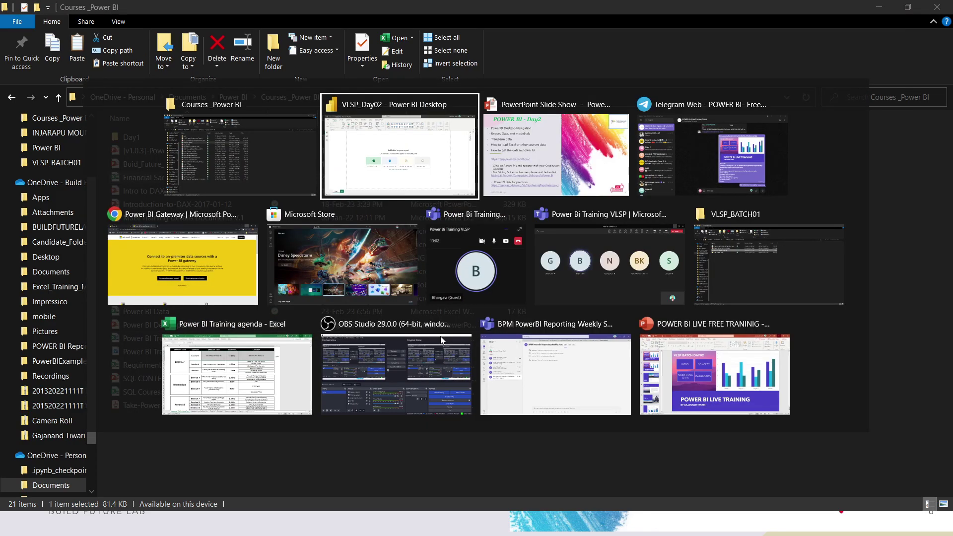
key(alt+Tab)
key(super+d)
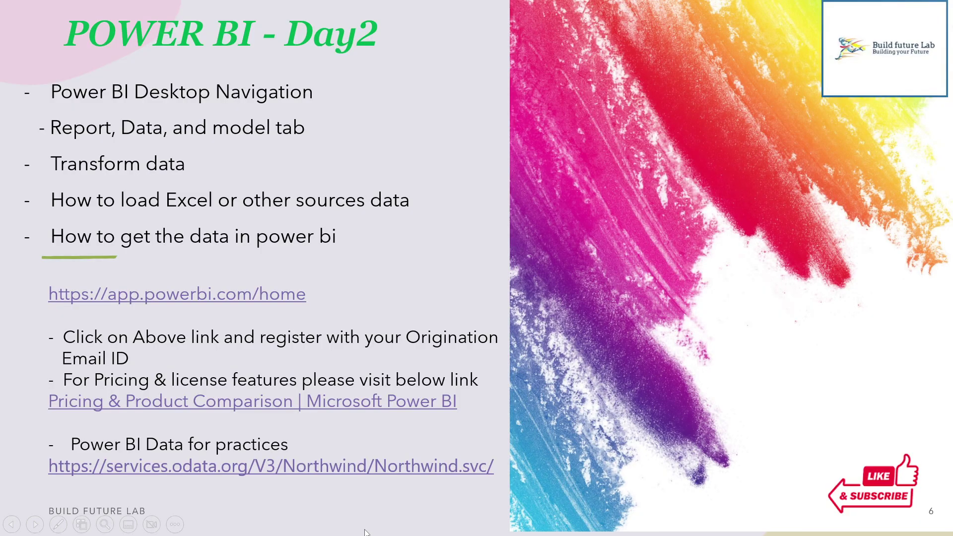
mouse_move(300, 532)
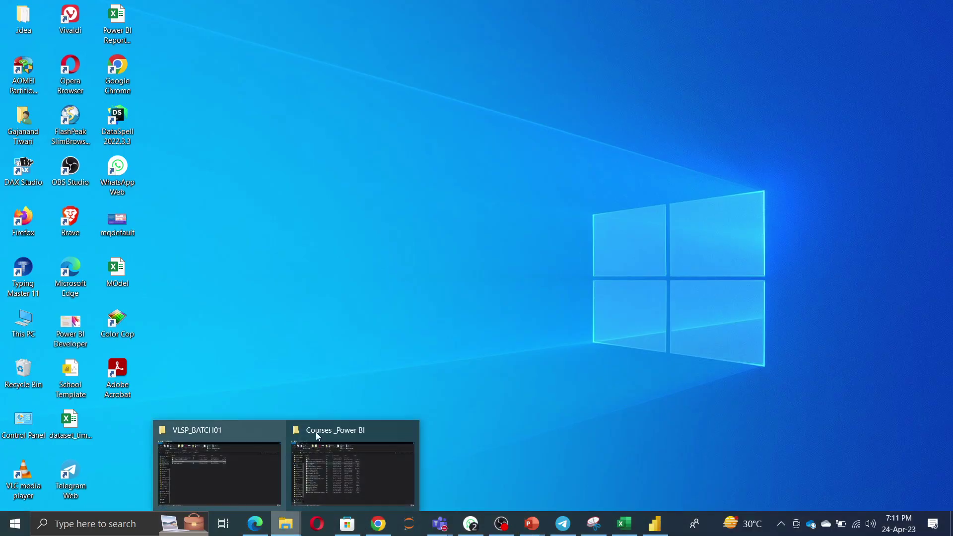
click(231, 460)
click(249, 282)
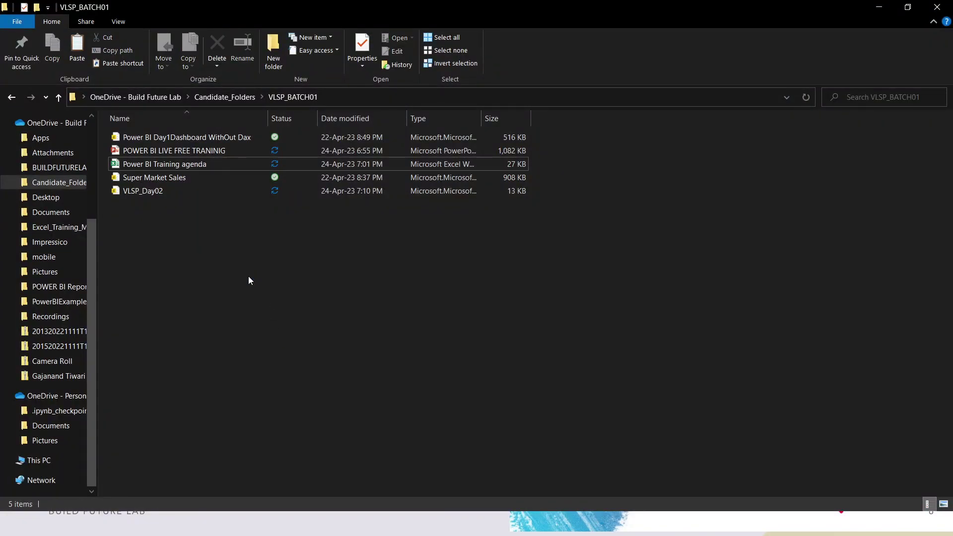
key(ctrl+v)
click(472, 294)
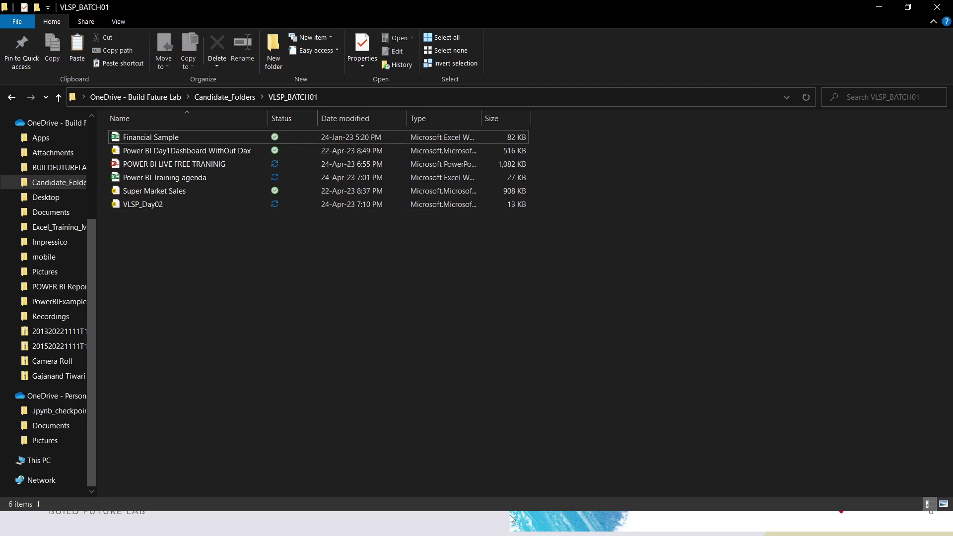
Switch to Power BI Desktop and open the Power Query Editor for the VLSP_Day02 report
click(513, 522)
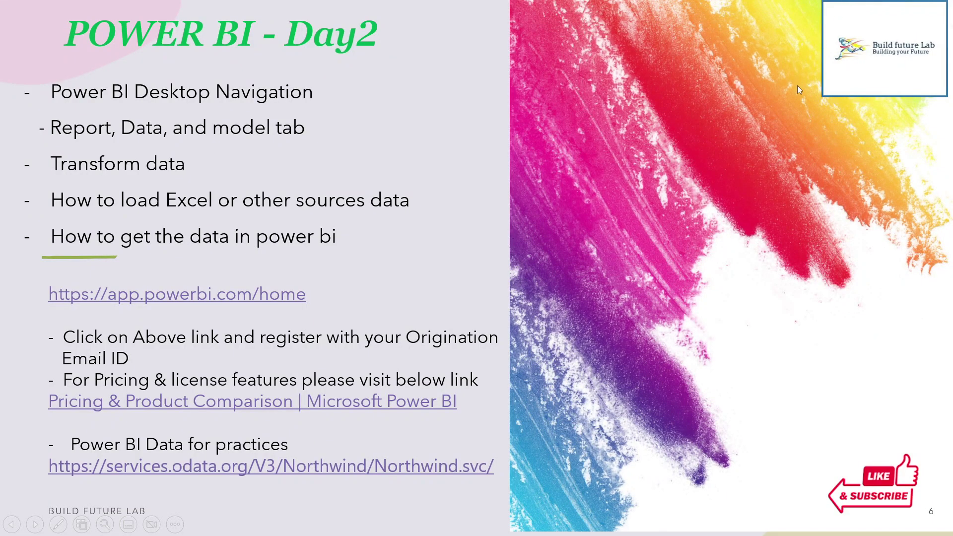
key(super+d)
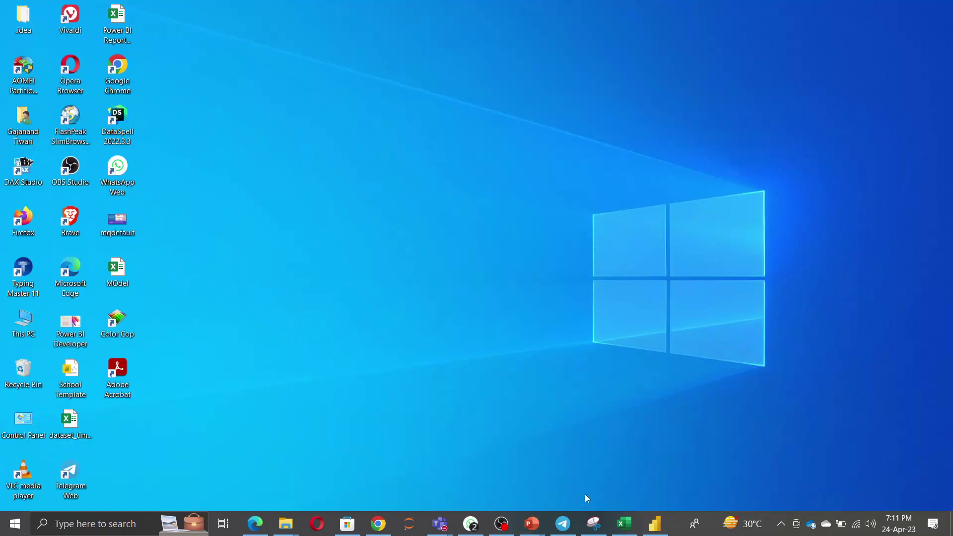
click(651, 531)
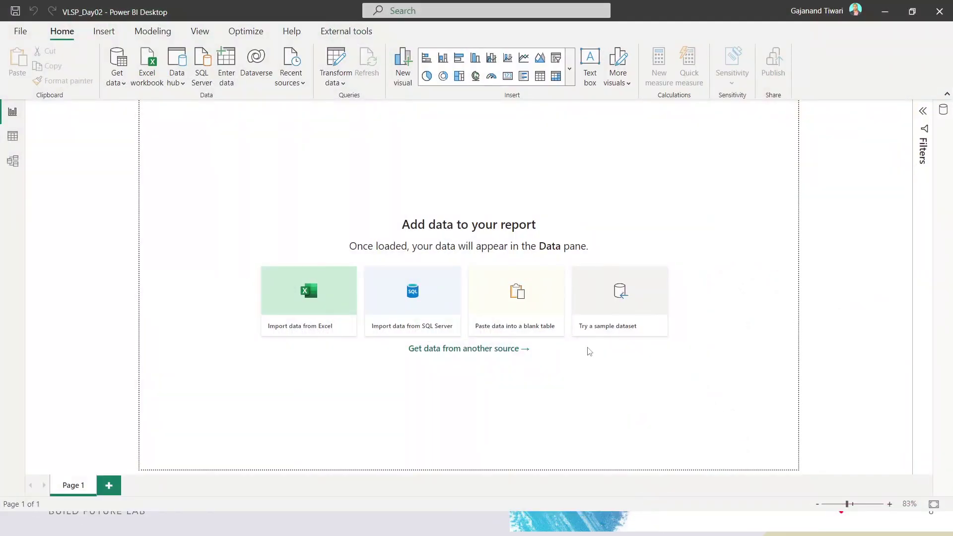
click(339, 64)
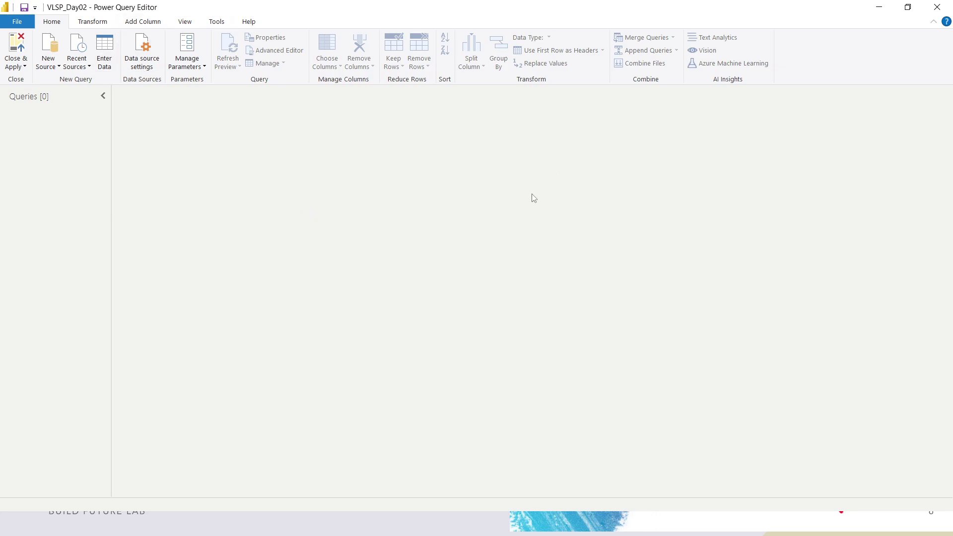
Minimize the Power Query Editor, reopen it maximized with Transform data, and leave it with Close & Apply
click(880, 11)
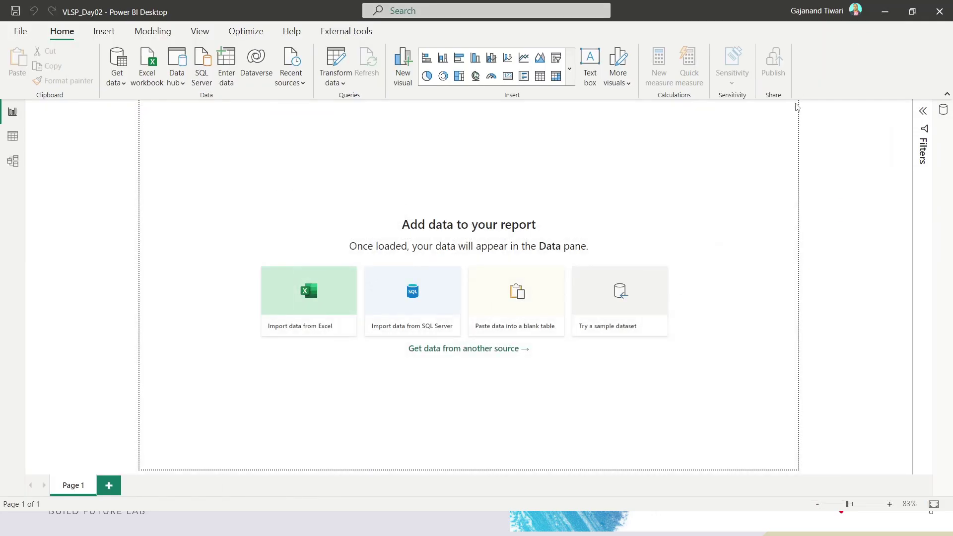
click(343, 84)
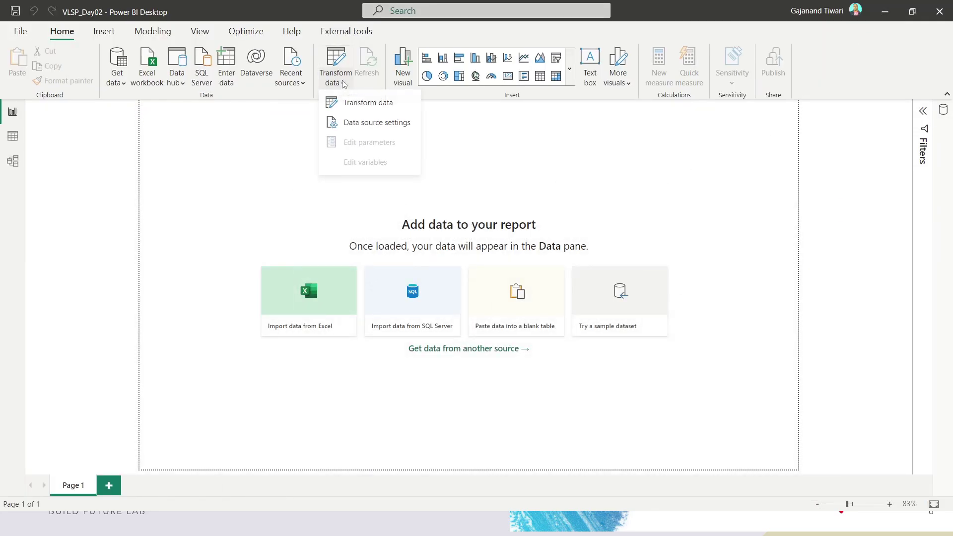
click(356, 105)
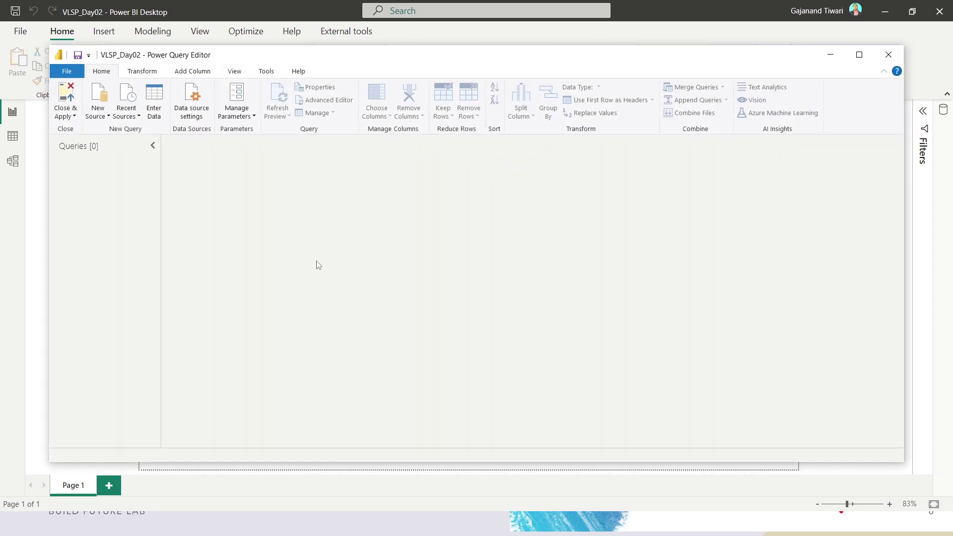
click(859, 55)
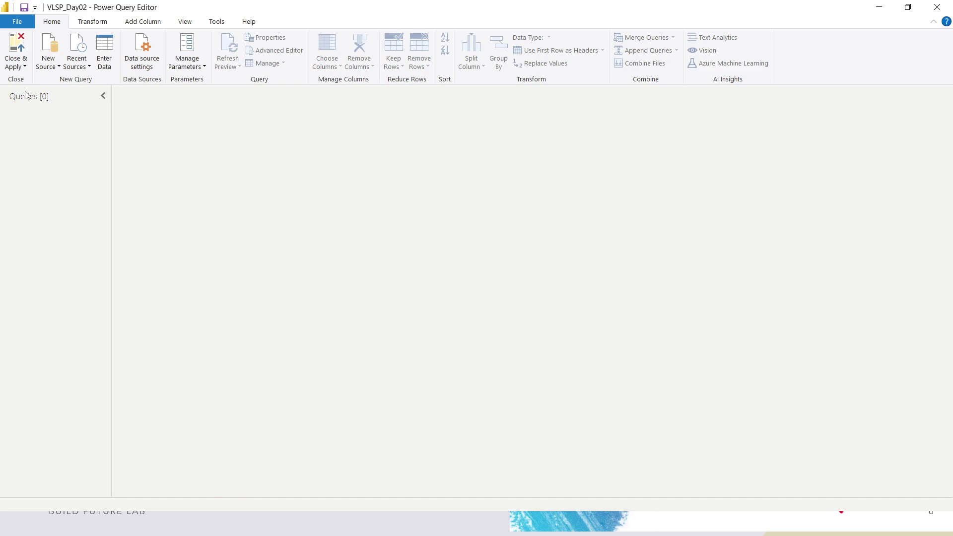
click(18, 67)
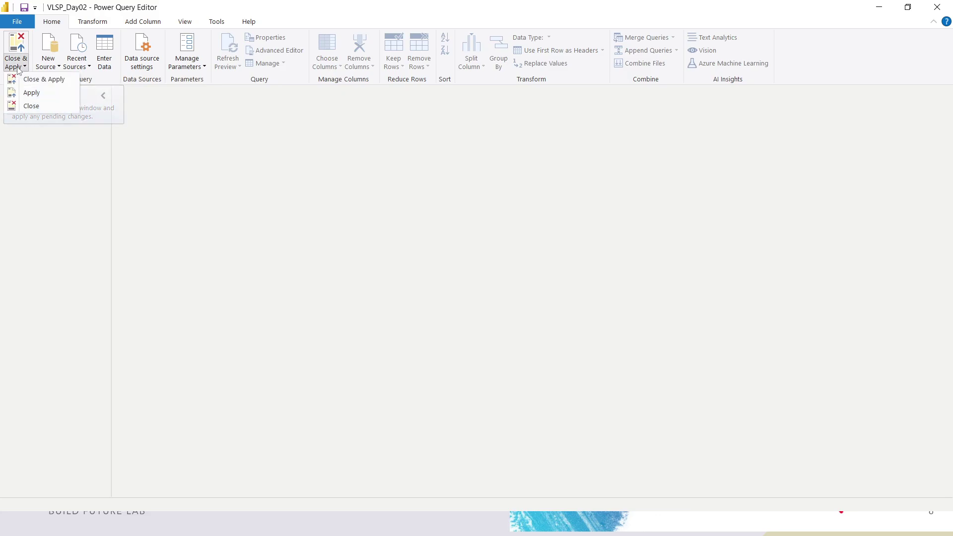
click(36, 84)
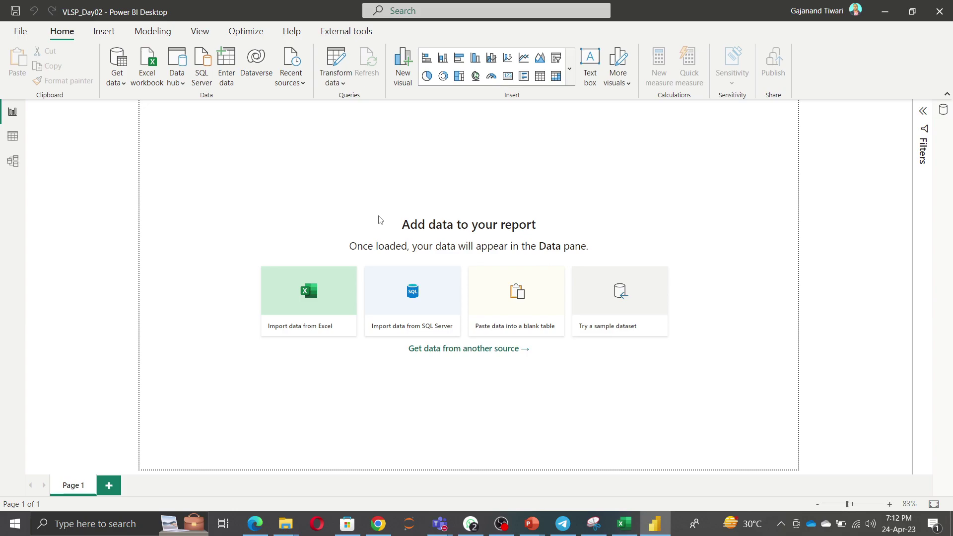
Open the Power Query Editor again and view the available Close & Apply options without choosing one
click(336, 58)
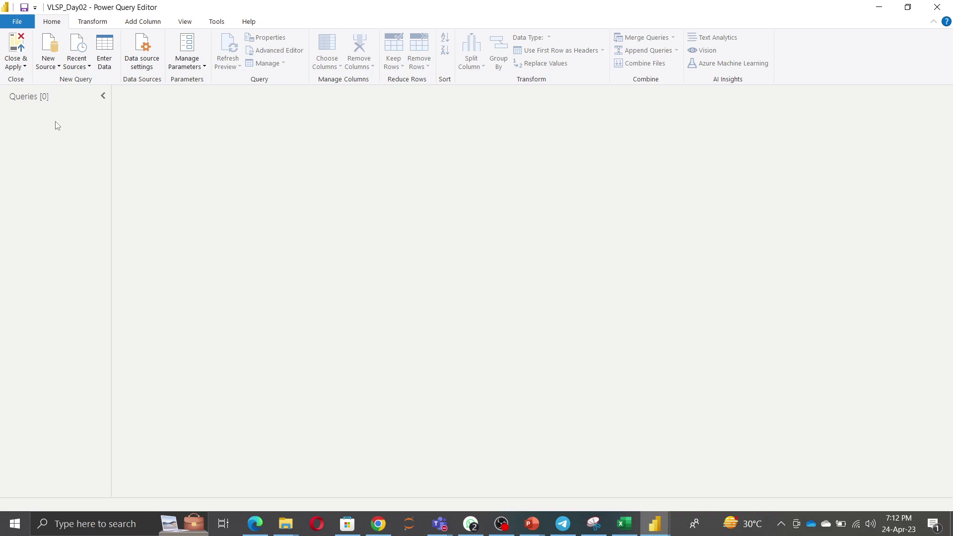
click(25, 67)
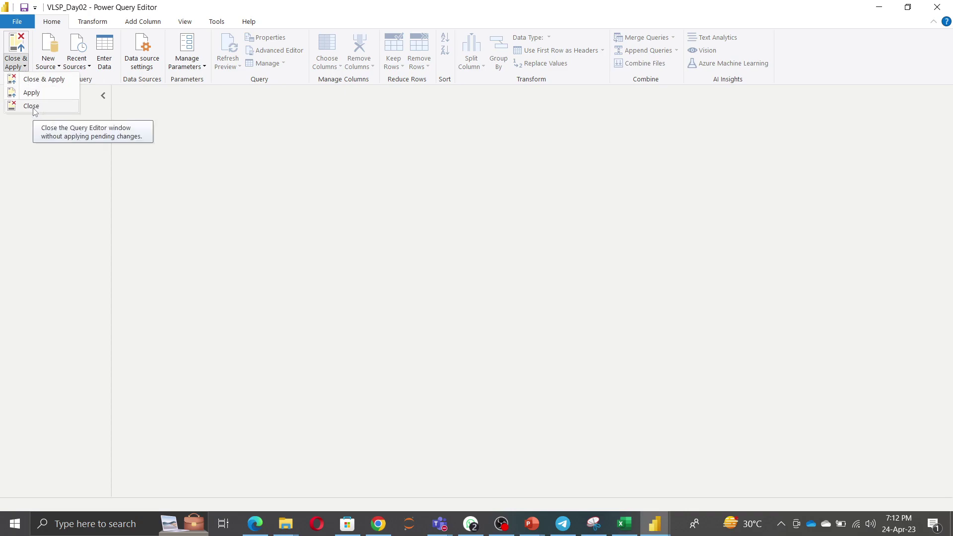
click(251, 164)
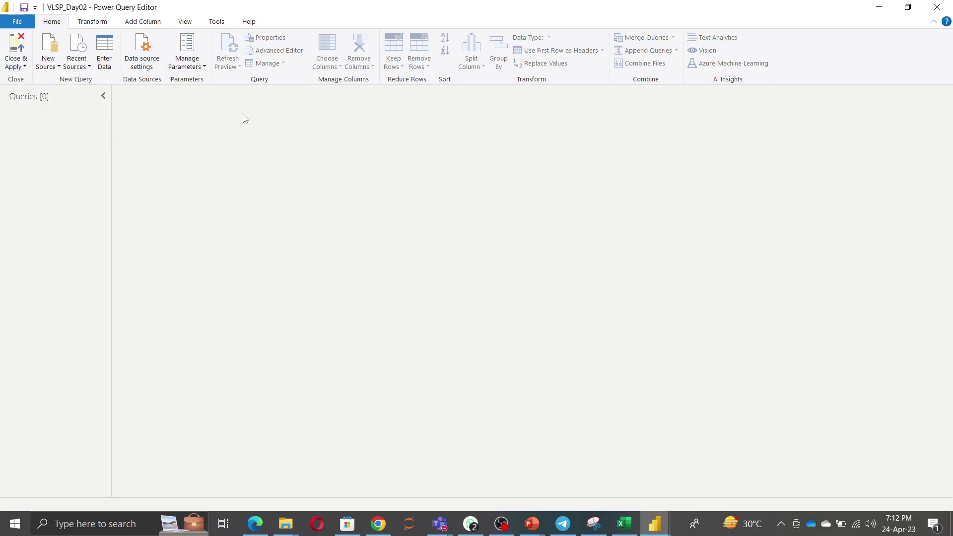
Add the Financial Sample workbook from the VLSP_BATCH01 folder as a new Excel Workbook source
click(57, 69)
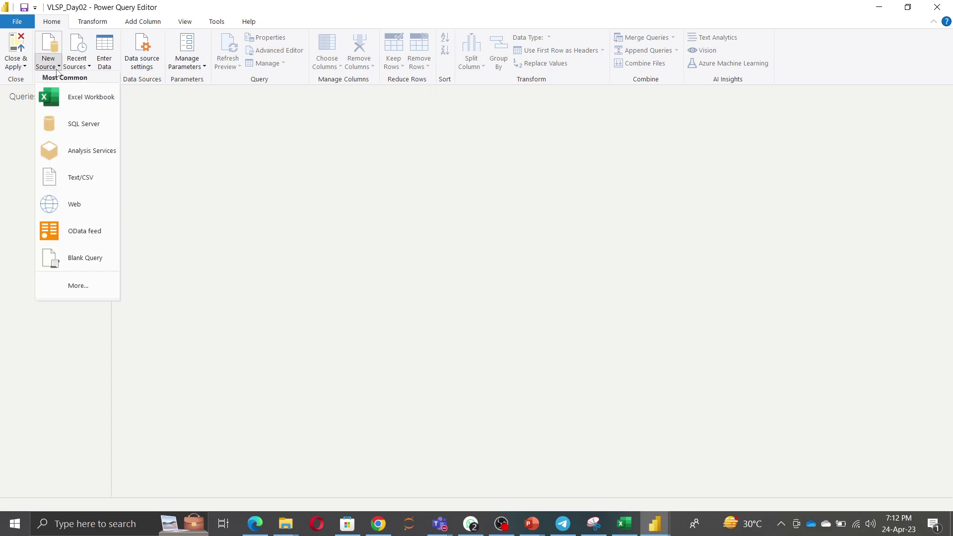
click(78, 98)
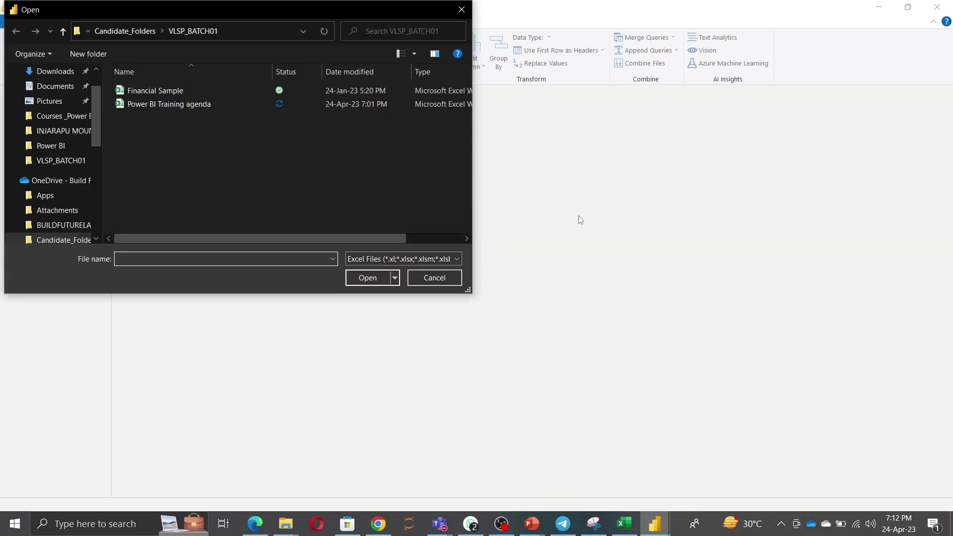
click(178, 91)
click(374, 279)
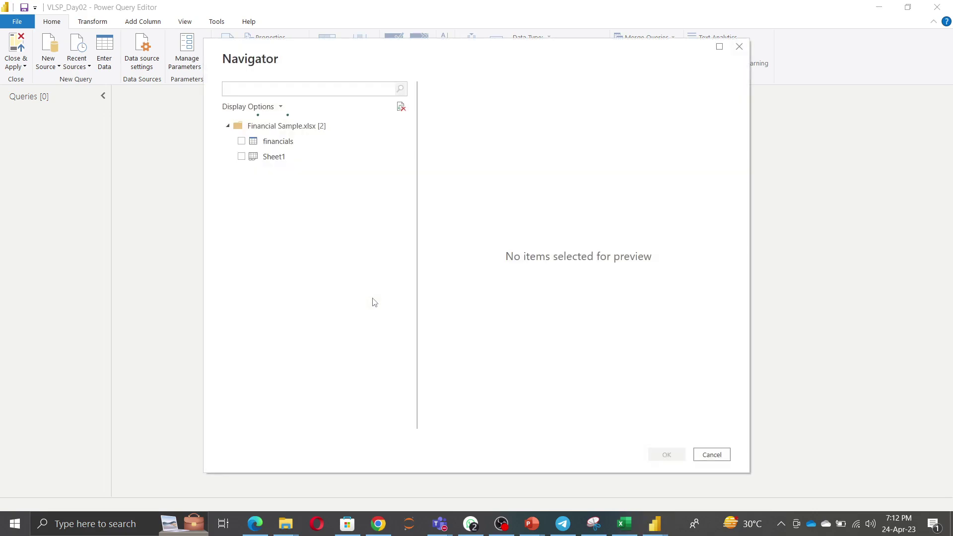
Preview Sheet1 in the Navigator, exclude it again, and load only the financials table as a query
click(241, 141)
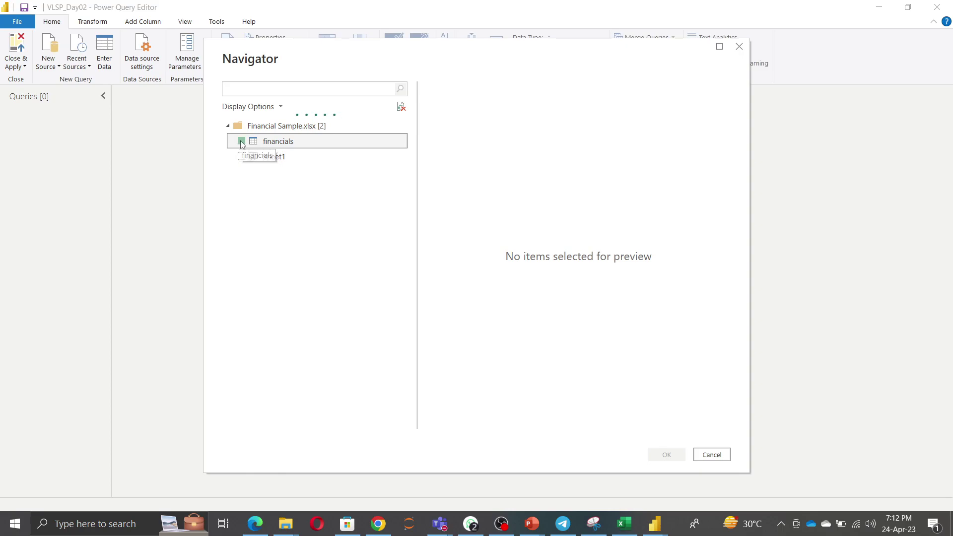
click(242, 156)
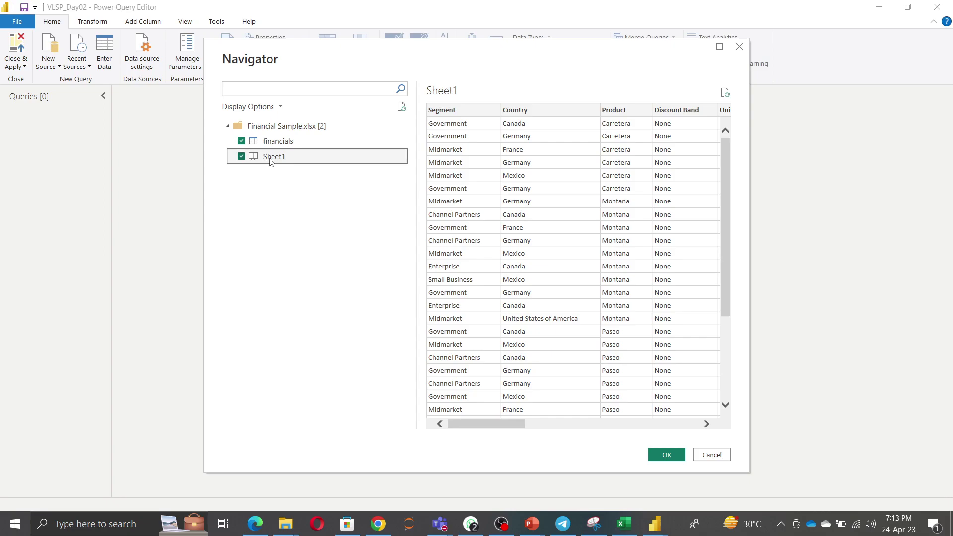
click(242, 157)
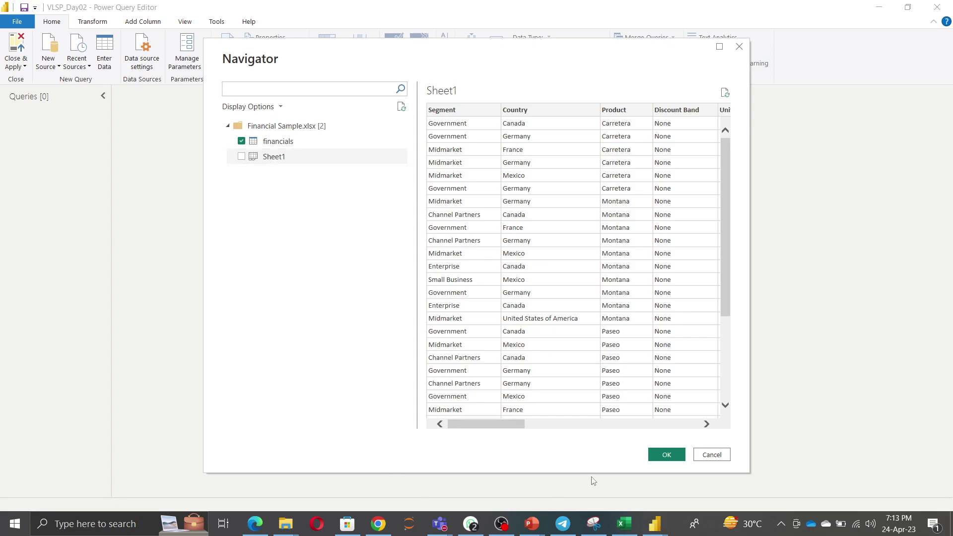
click(668, 455)
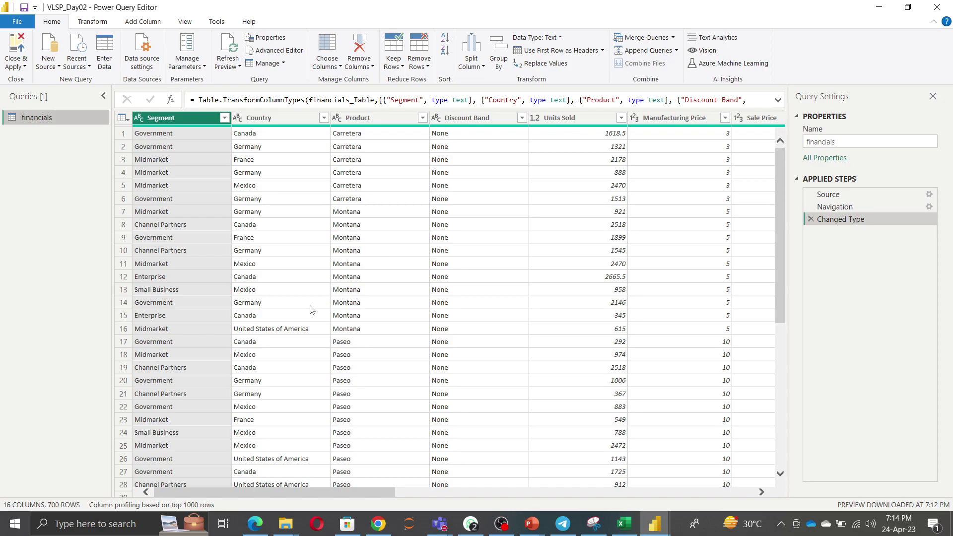
View the recent sources, and examine the clear-permission options in the data source settings for the current file and for global permissions
click(89, 70)
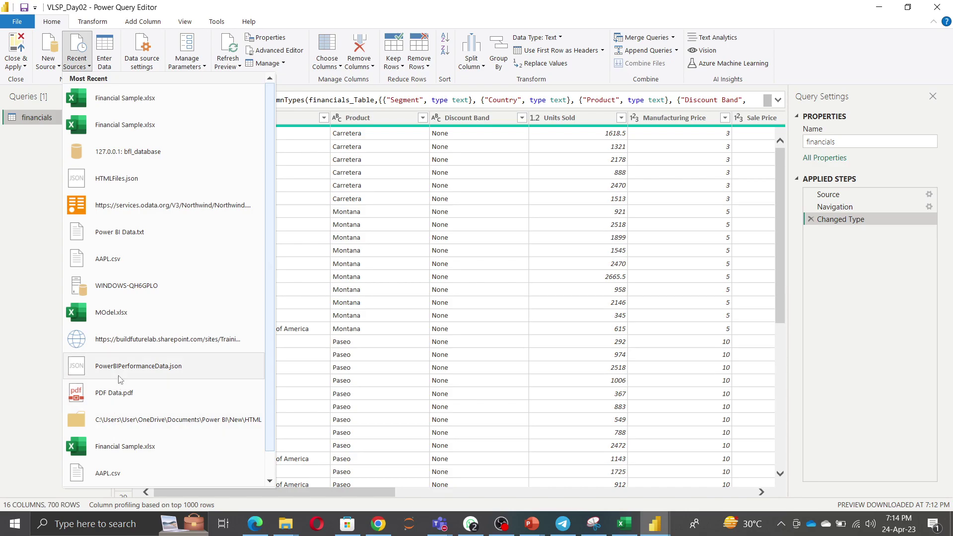
click(104, 52)
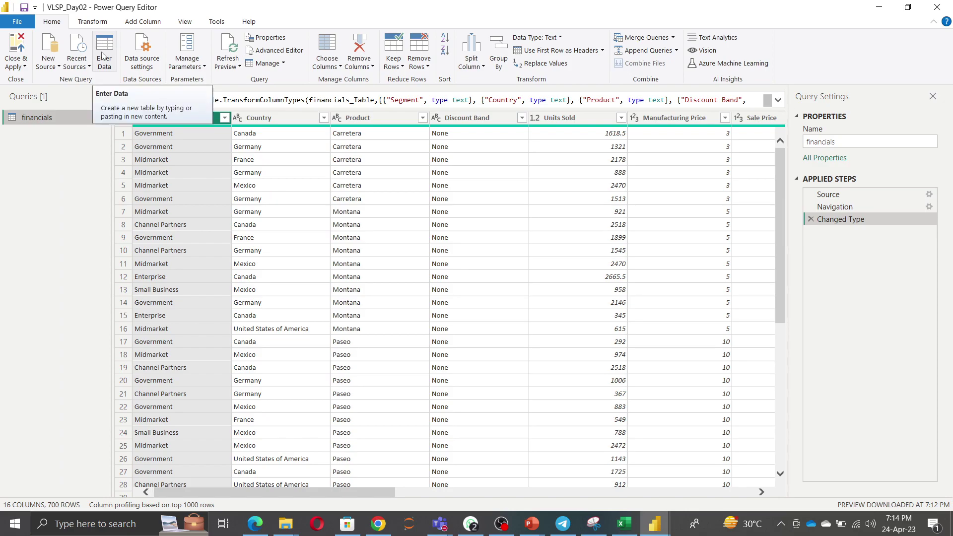
click(148, 51)
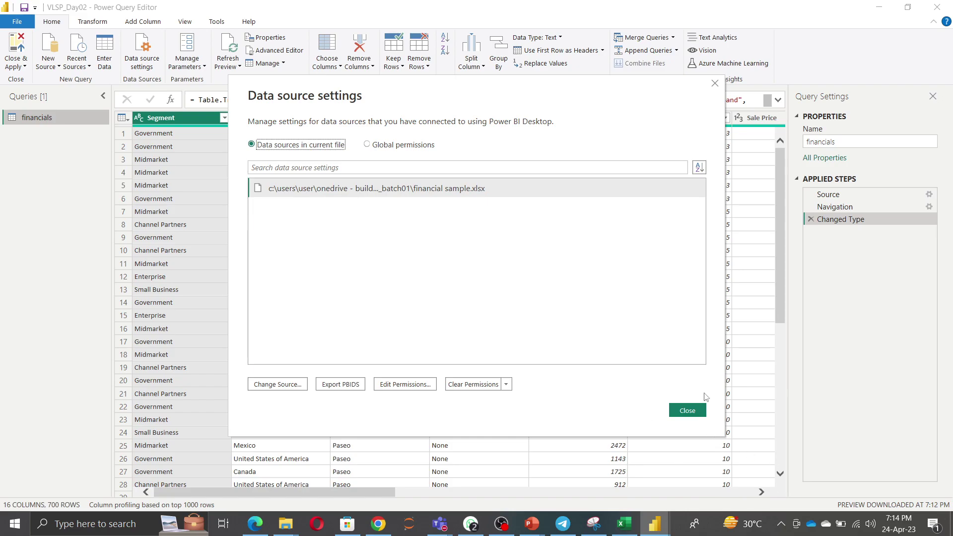
click(506, 384)
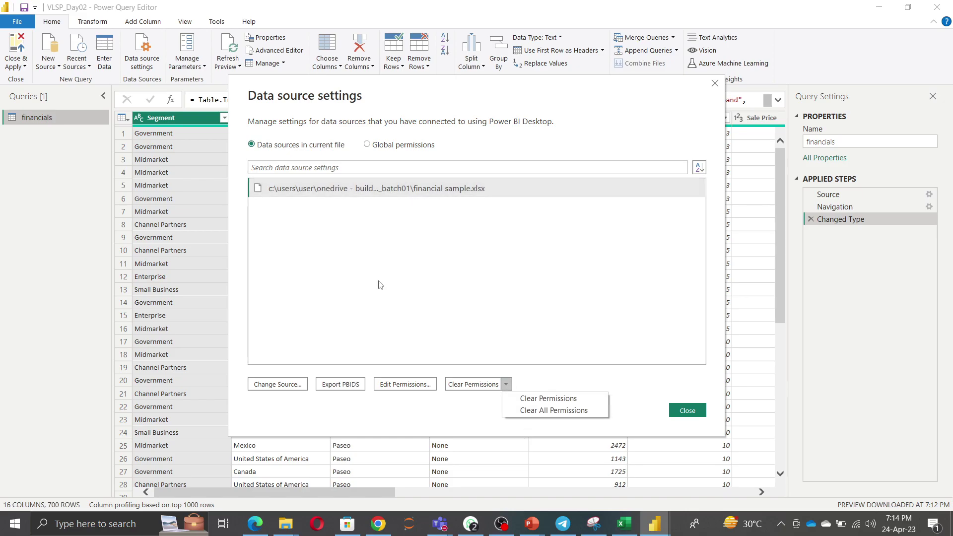
click(388, 147)
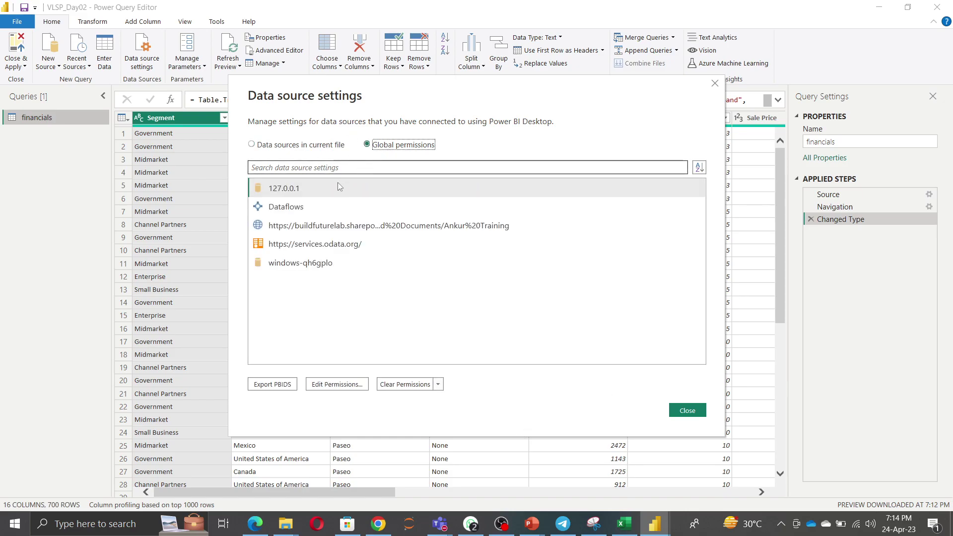
click(438, 384)
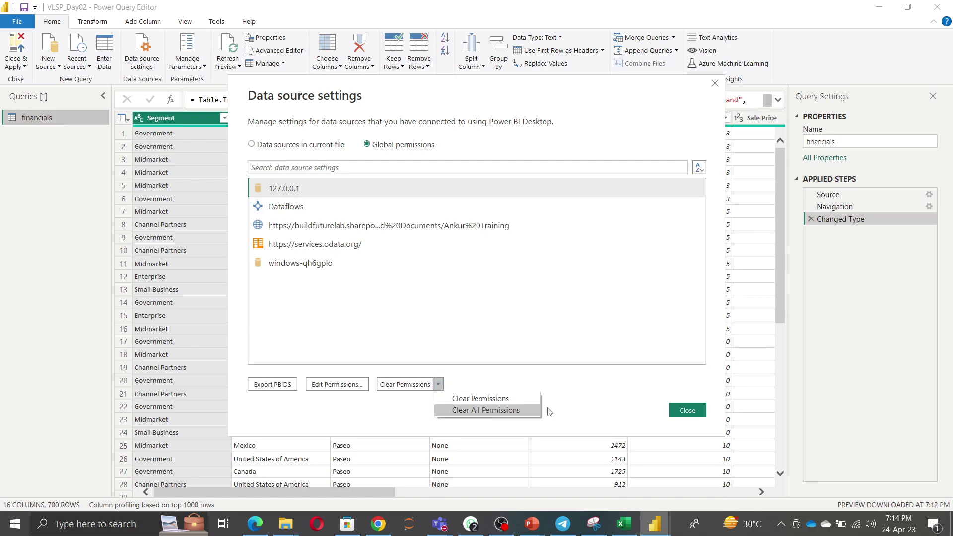
Dismiss the clear-permission options and close the data source settings without clearing any permissions
click(629, 398)
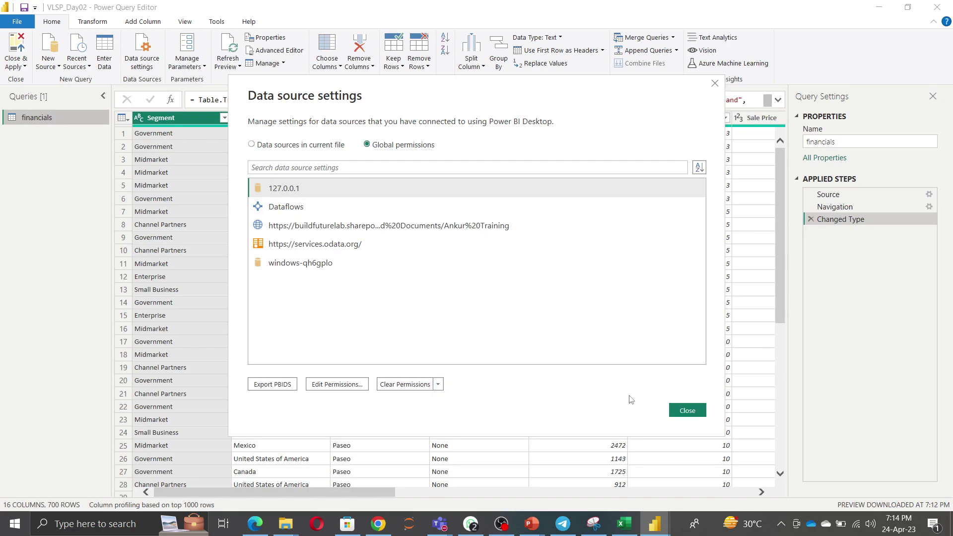
click(694, 412)
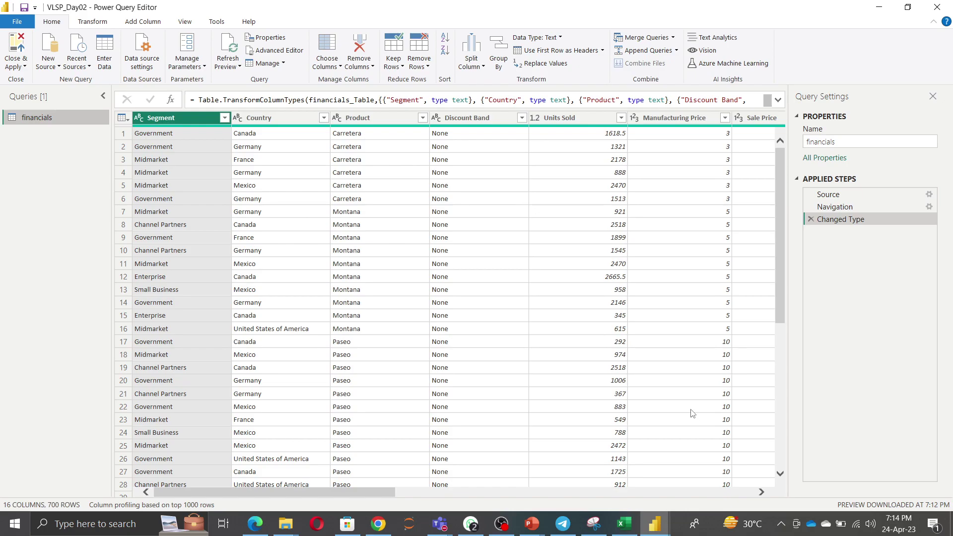
Add a new parameter named Excelpath in Manage Parameters and delete the surplus Parameter1
click(198, 49)
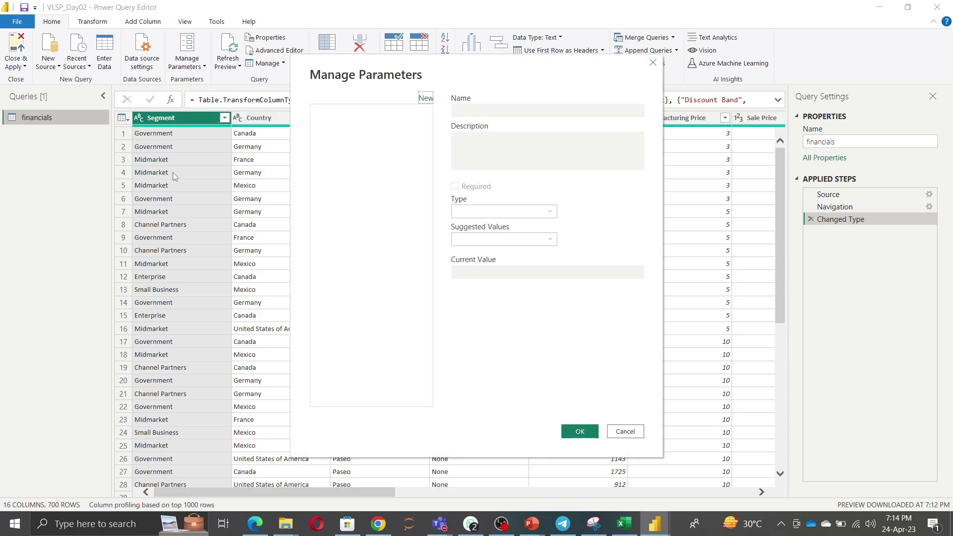
click(426, 98)
click(426, 99)
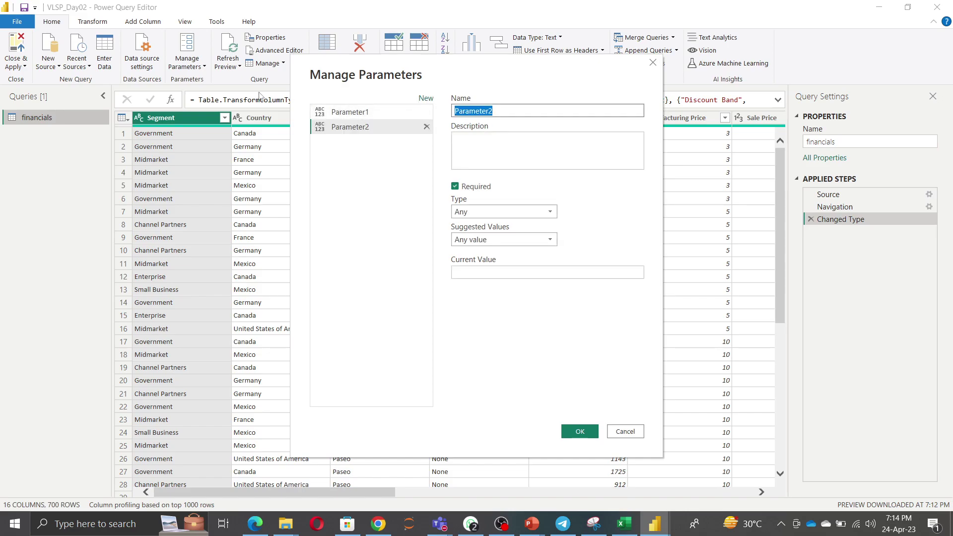
text(Excelpath)
click(364, 215)
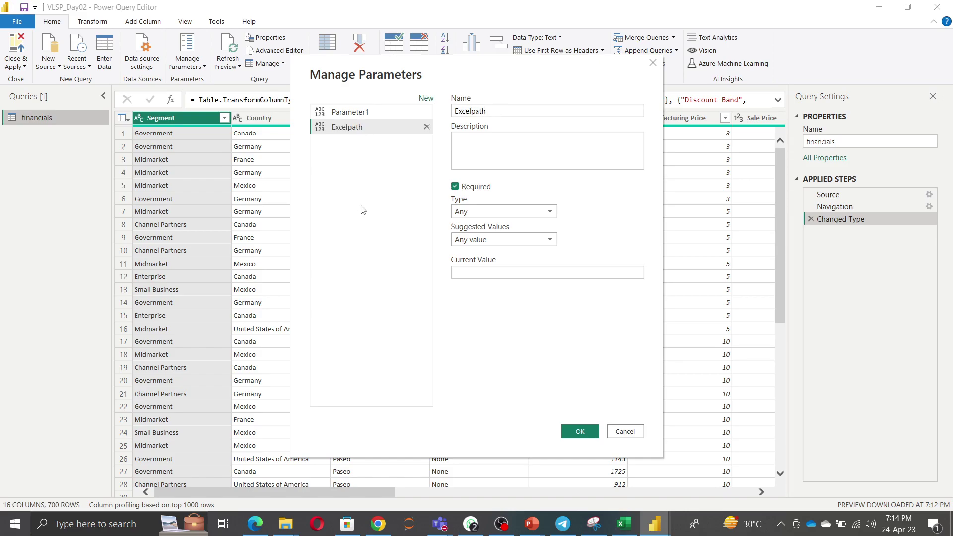
click(363, 112)
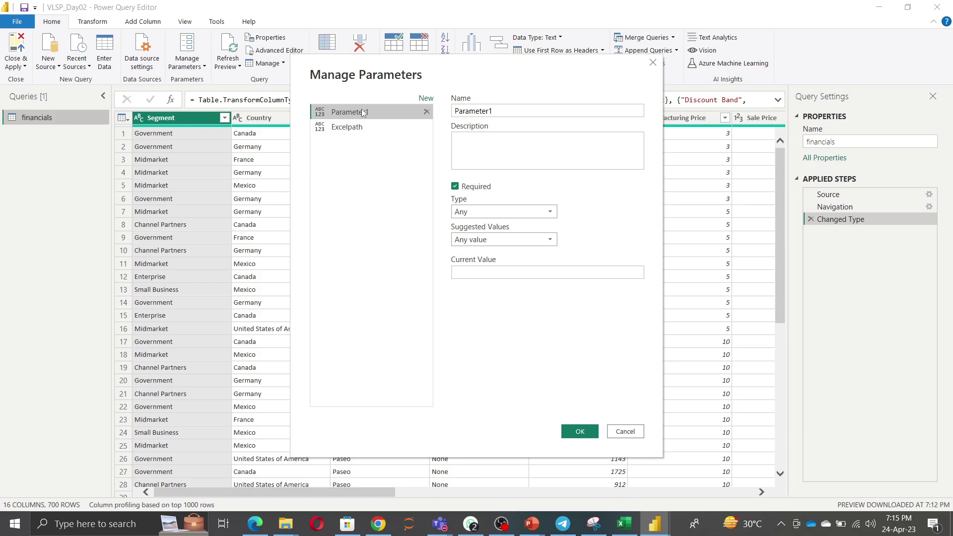
click(427, 112)
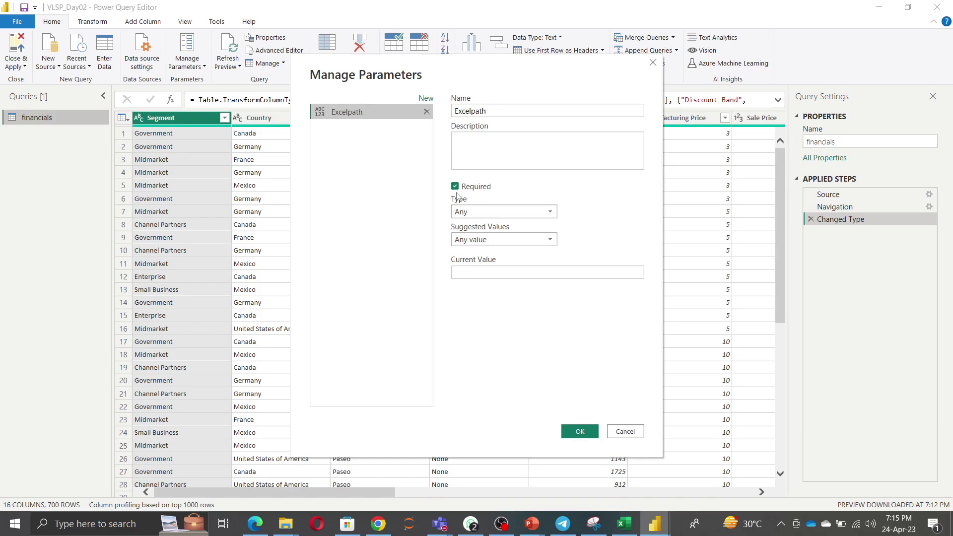
Switch to the VLSP_BATCH01 folder in File Explorer and copy the full path of Financial Sample.xlsx
click(477, 275)
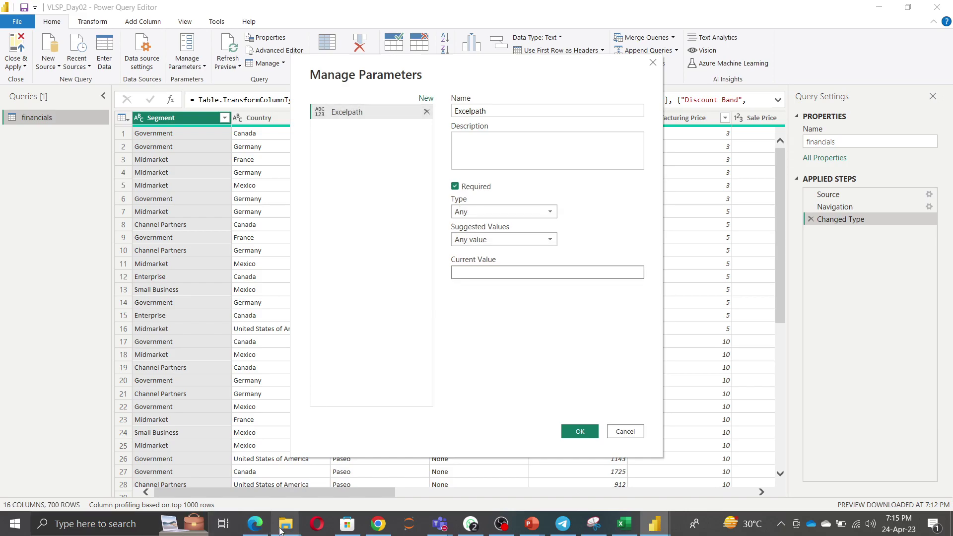
mouse_move(281, 529)
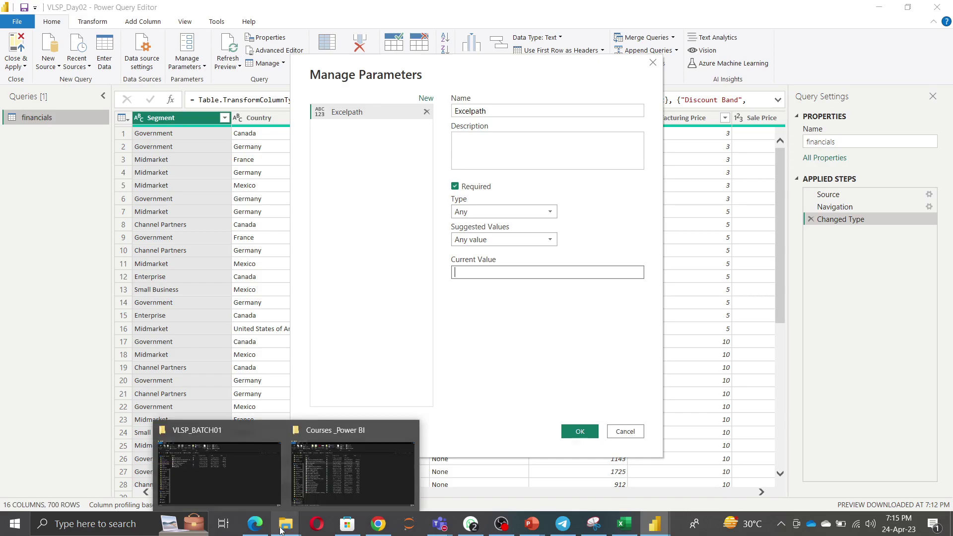
click(231, 484)
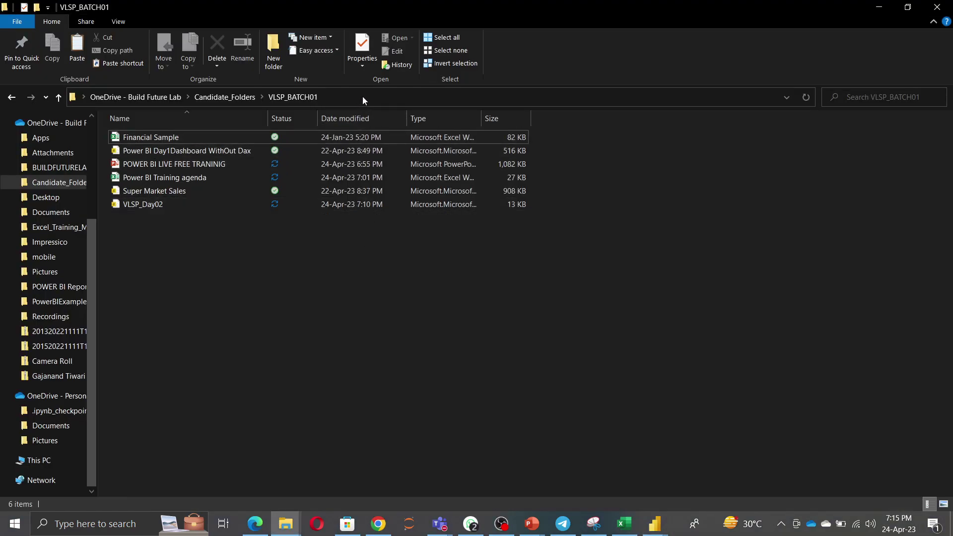
click(362, 97)
click(363, 97)
text(\Users\User\)
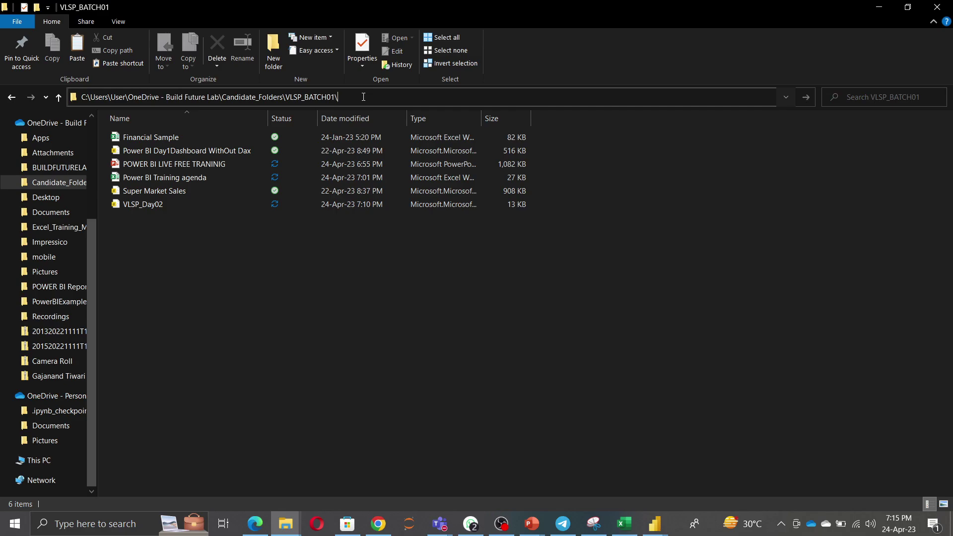
text(F)
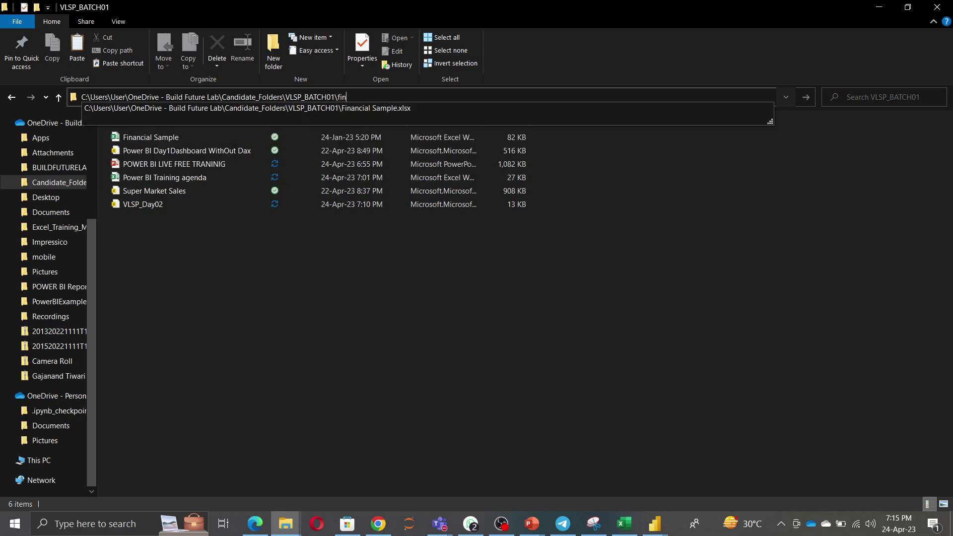
key(Down)
key(ctrl+a)
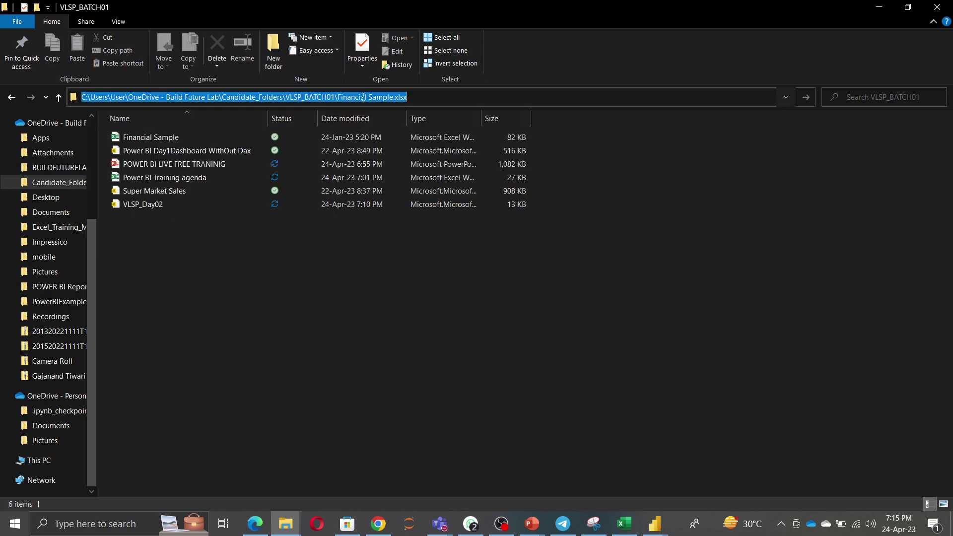
Return to the Power Query Editor, set Excelpath's current value to the copied workbook path, and save the parameter
key(alt+Tab)
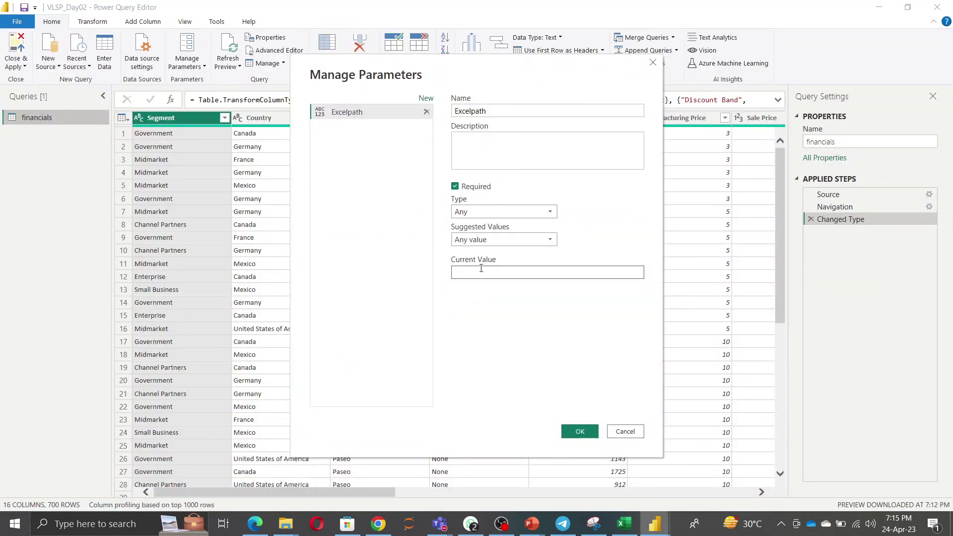
click(483, 273)
key(ctrl+v)
click(578, 432)
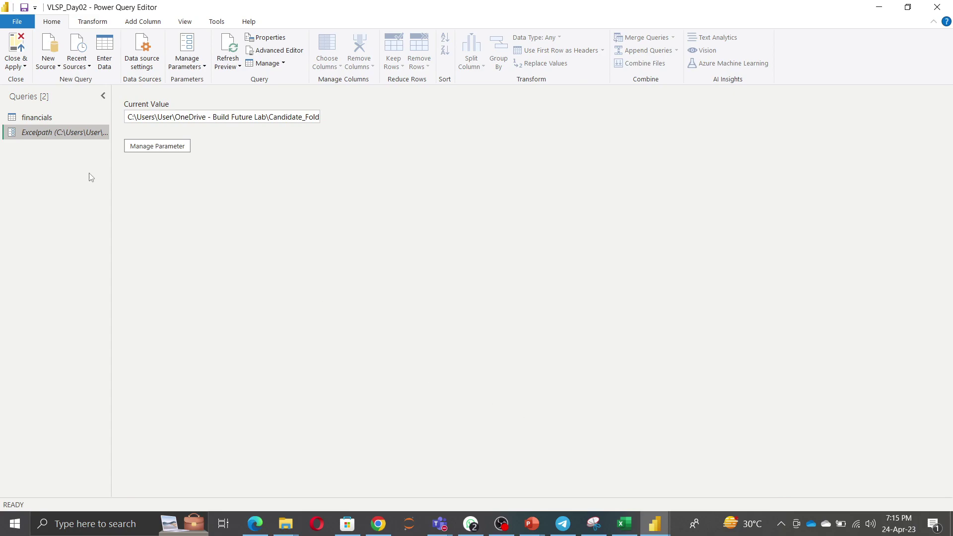
Change the financials query's Source step to take its file path from the Excelpath parameter, and return to the Changed Type step
click(25, 117)
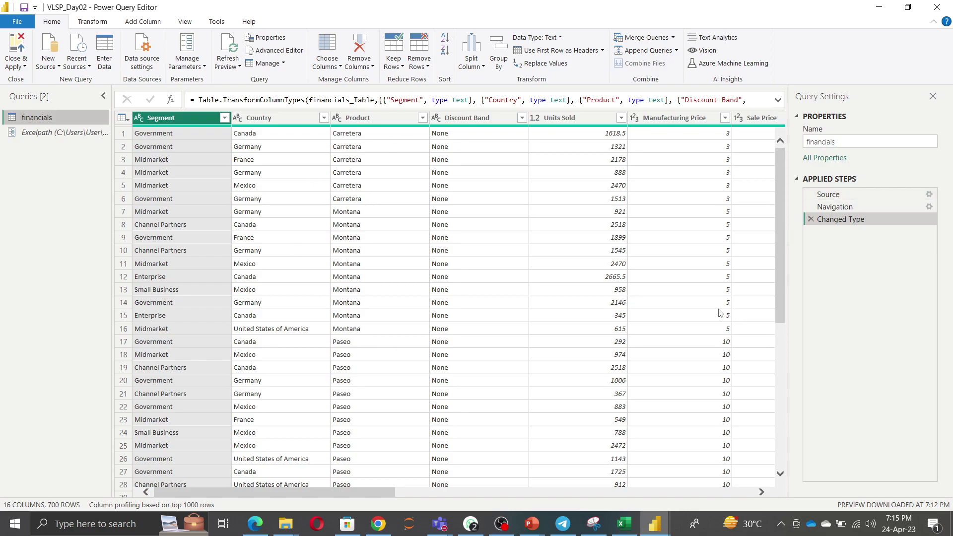
drag(900, 208, 894, 218)
click(931, 196)
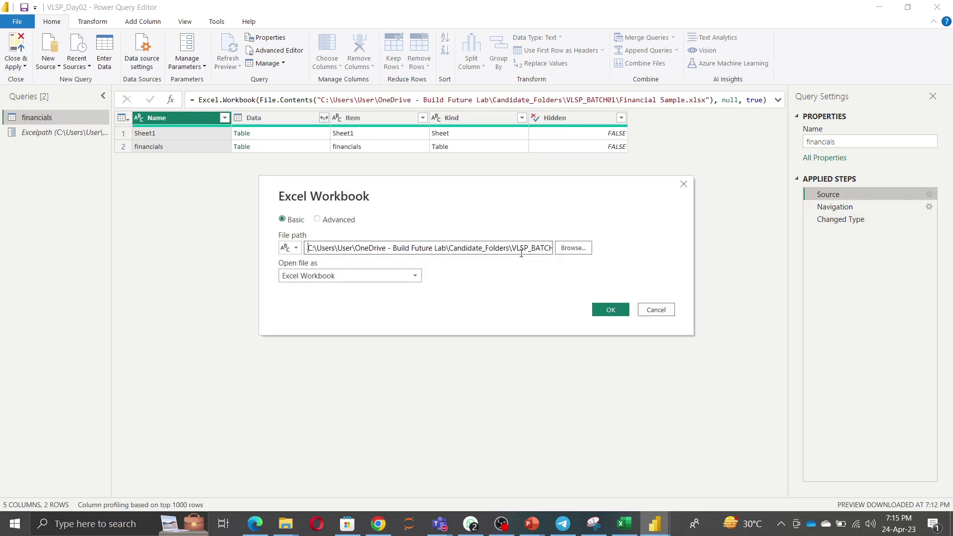
click(290, 248)
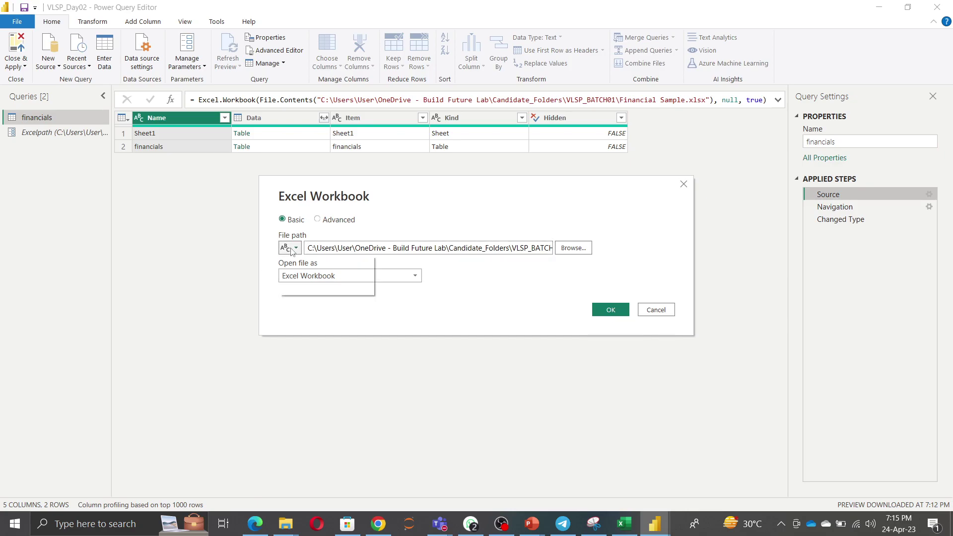
click(303, 273)
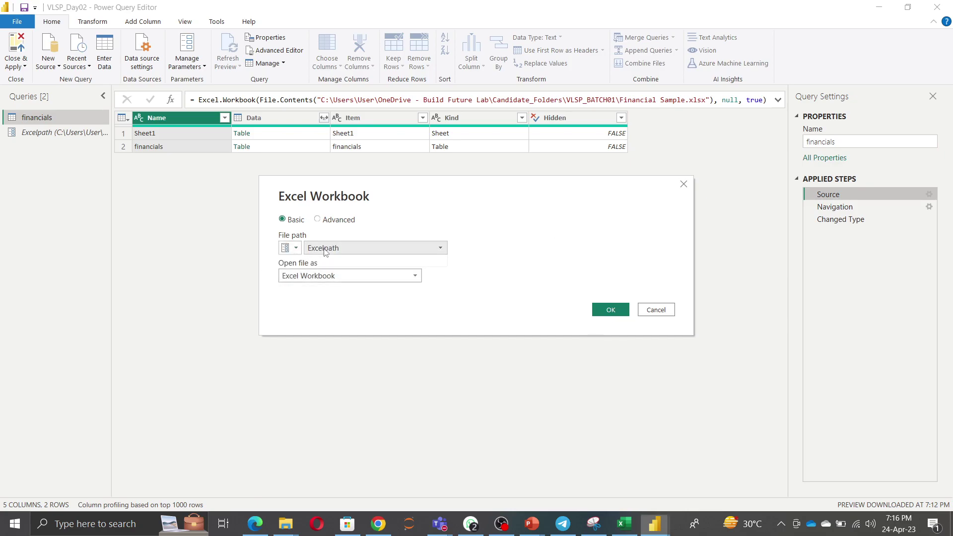
click(325, 249)
click(322, 261)
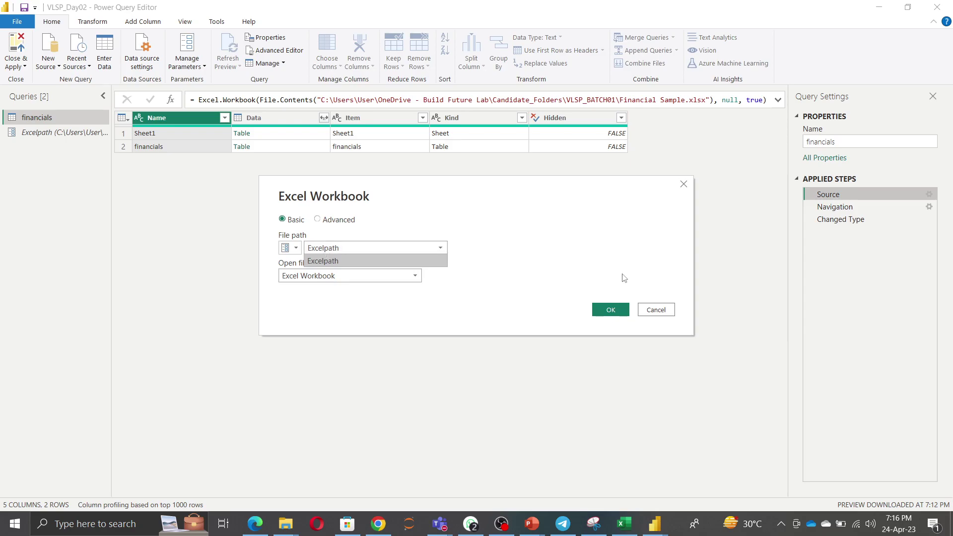
click(612, 310)
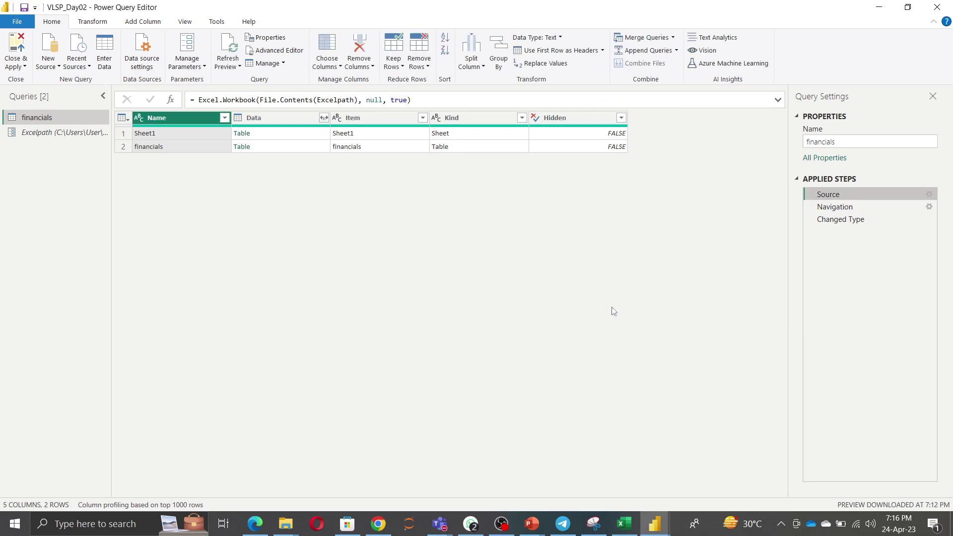
click(861, 224)
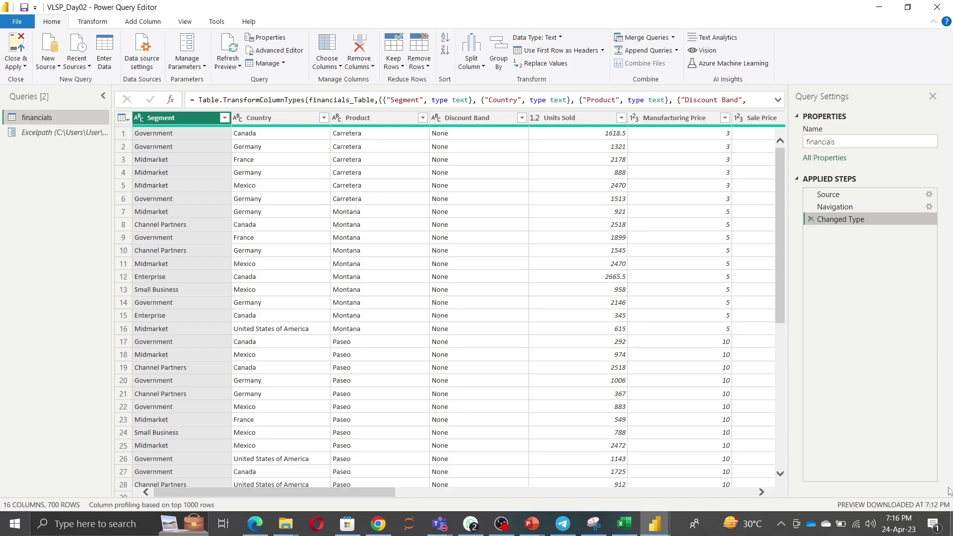
Clear all Windows notifications
click(934, 524)
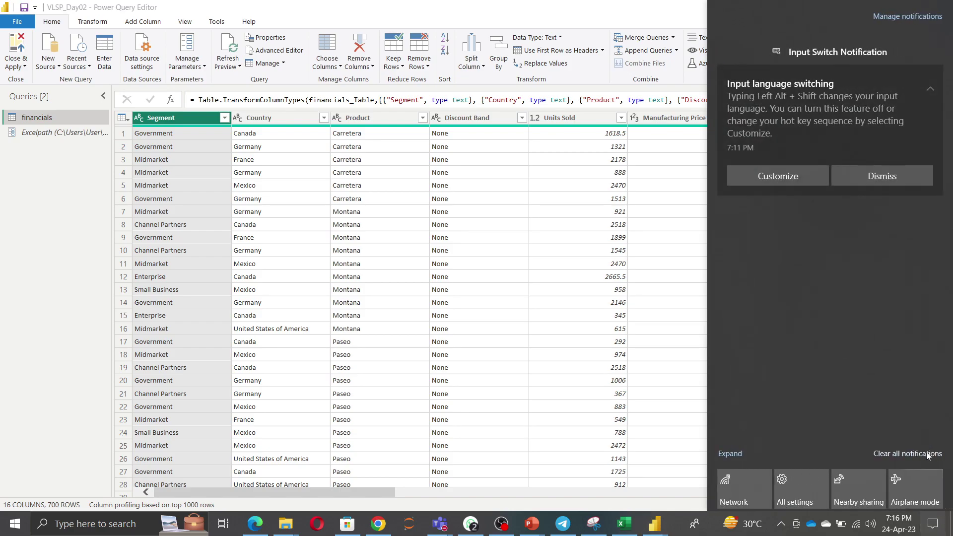
click(926, 451)
click(16, 263)
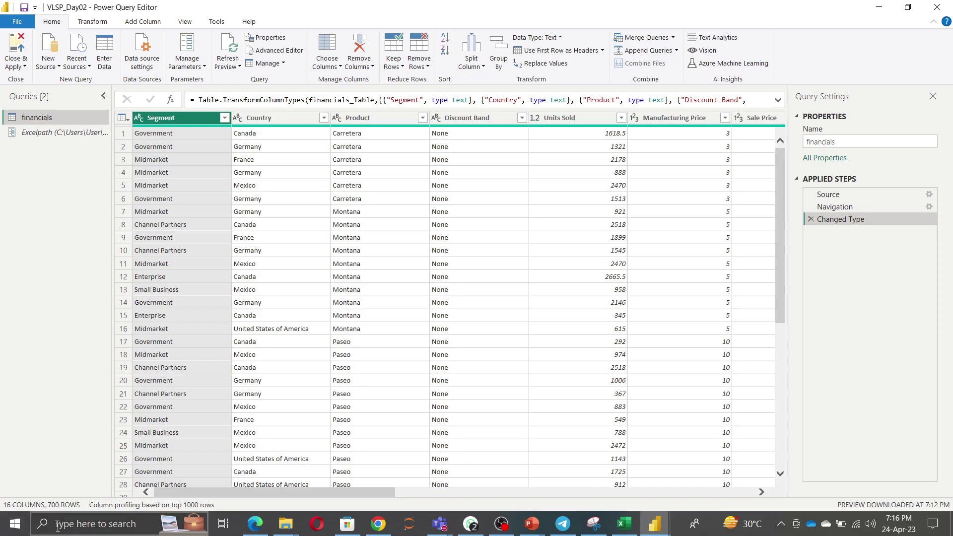
Search Windows for sql and launch Microsoft SQL Server Management Studio 18
click(87, 524)
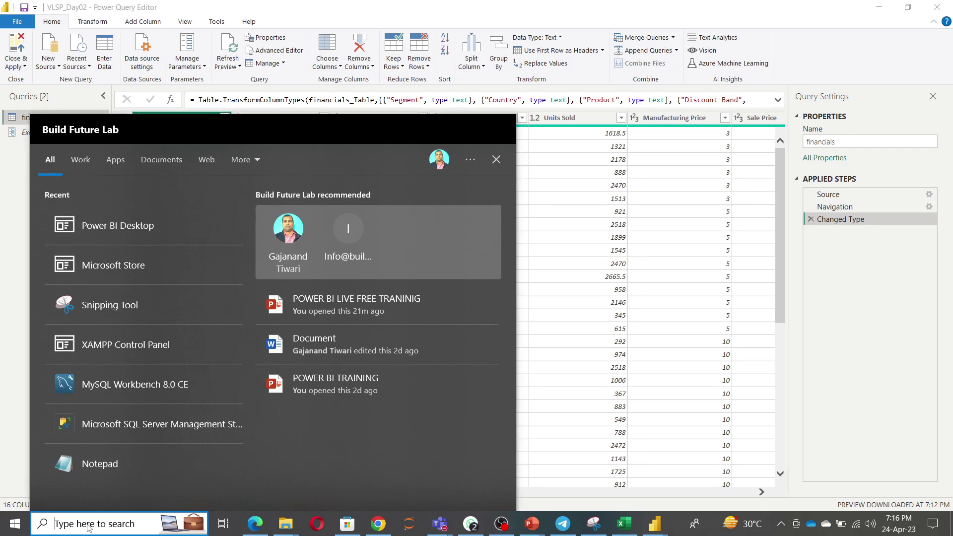
text(sql)
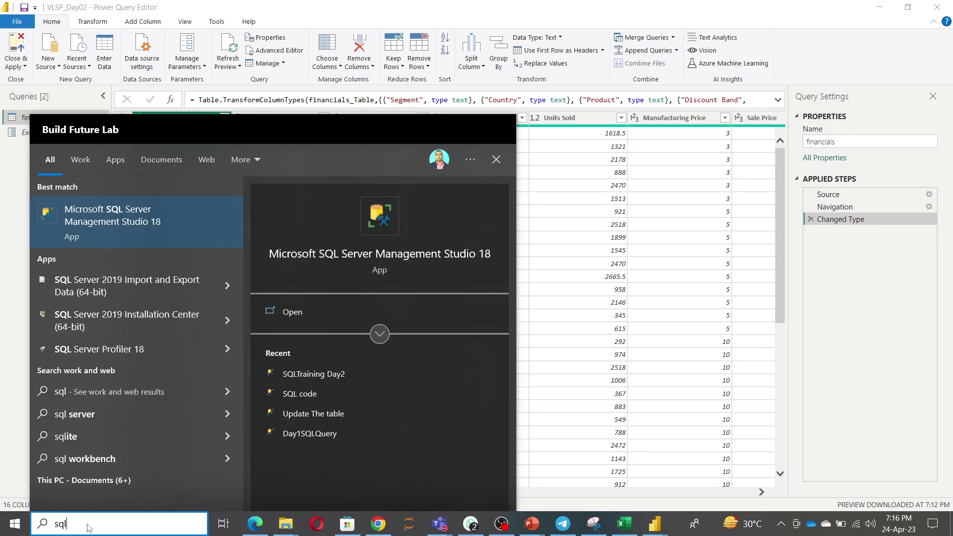
click(301, 311)
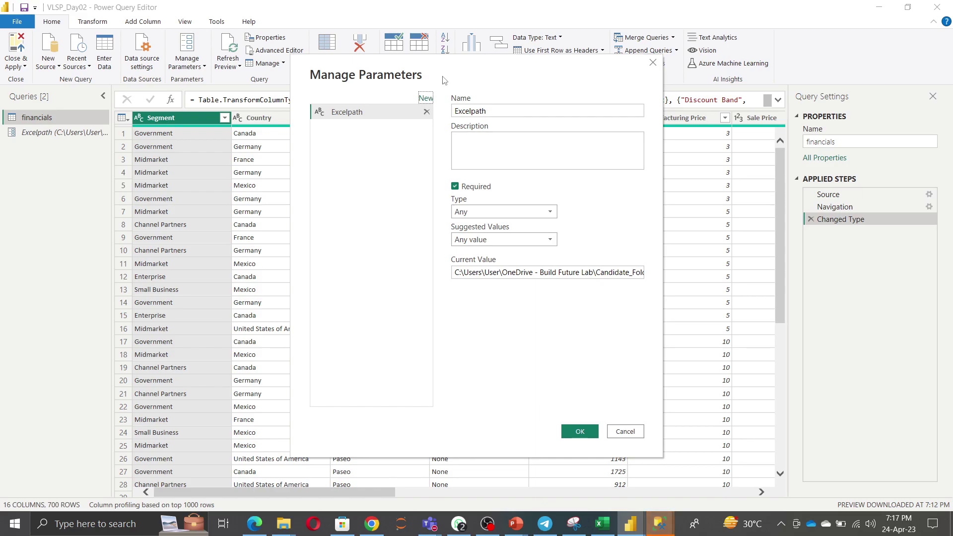
Add two new parameters below Excelpath in Manage Parameters
click(426, 99)
click(426, 99)
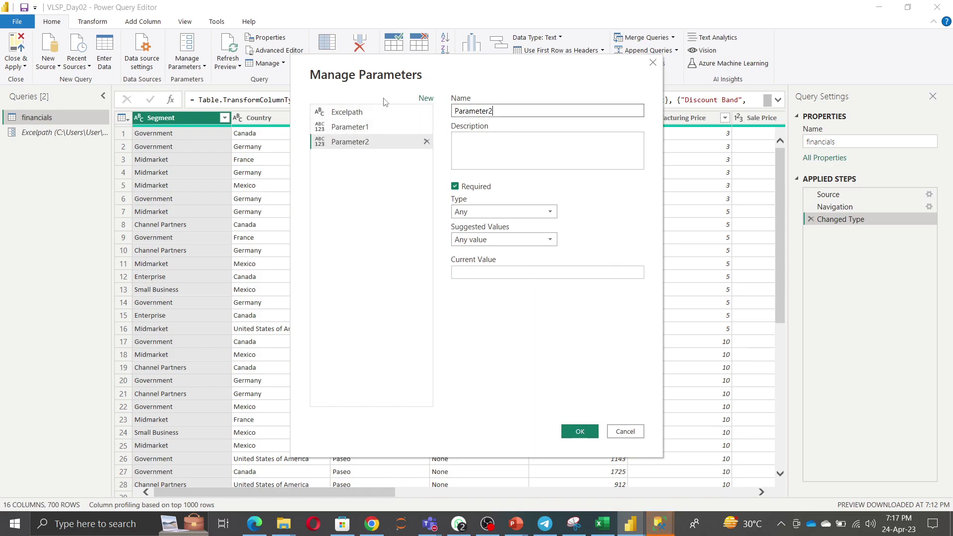
Switch to SQL Server Management Studio and connect to the WINDOWS-QH6GPLO database engine with Windows Authentication
mouse_move(663, 524)
click(695, 498)
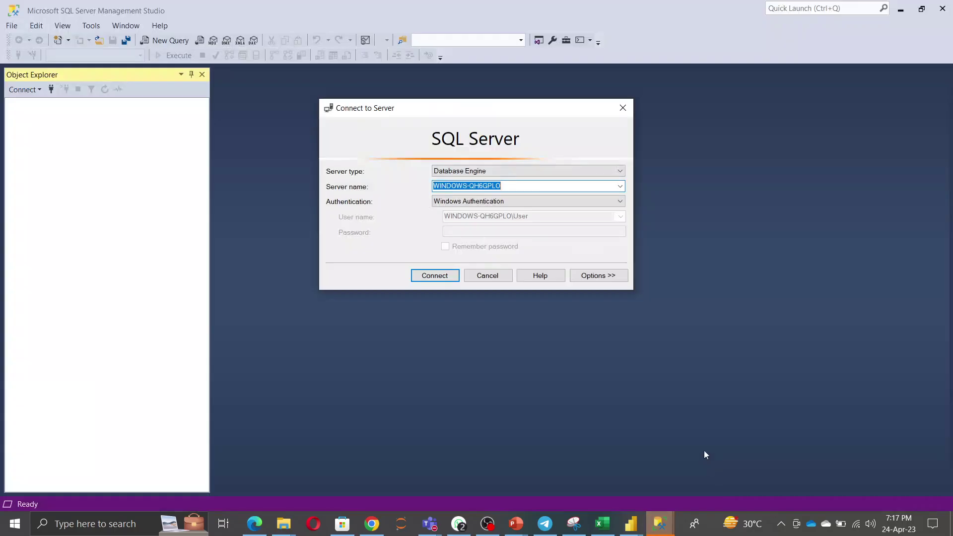
click(435, 274)
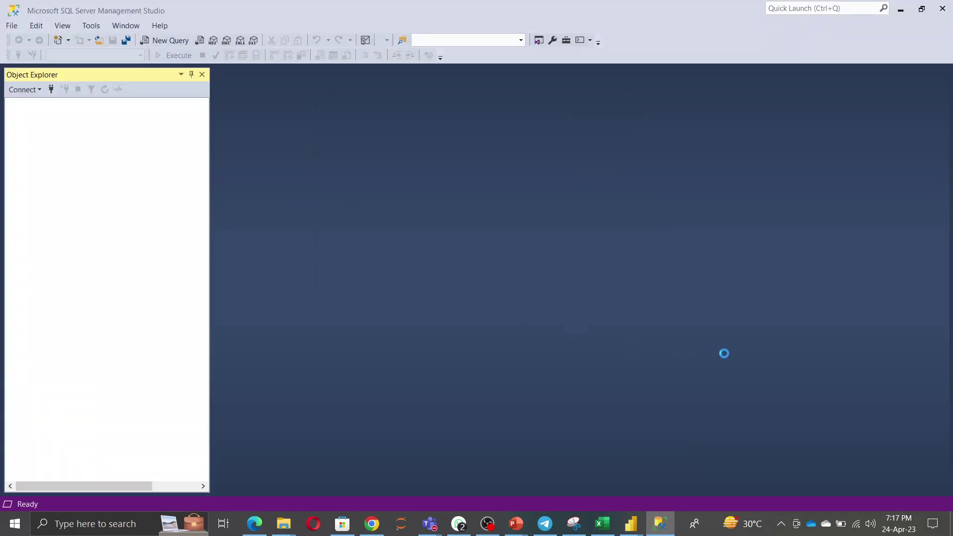
Return to Manage Parameters in the Power Query Editor and rename Parameter1 as ServerName
key(alt+Tab)
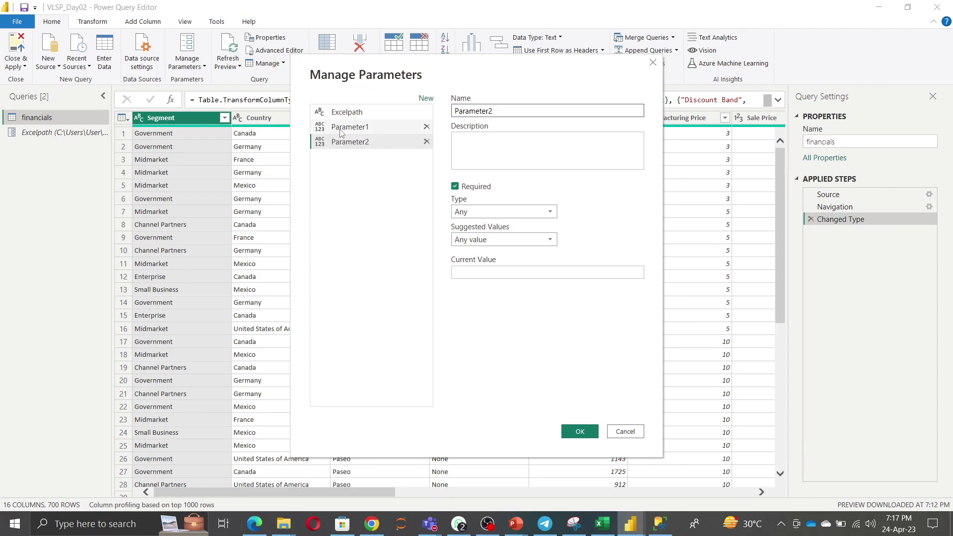
click(368, 127)
click(504, 110)
key(ctrl+a)
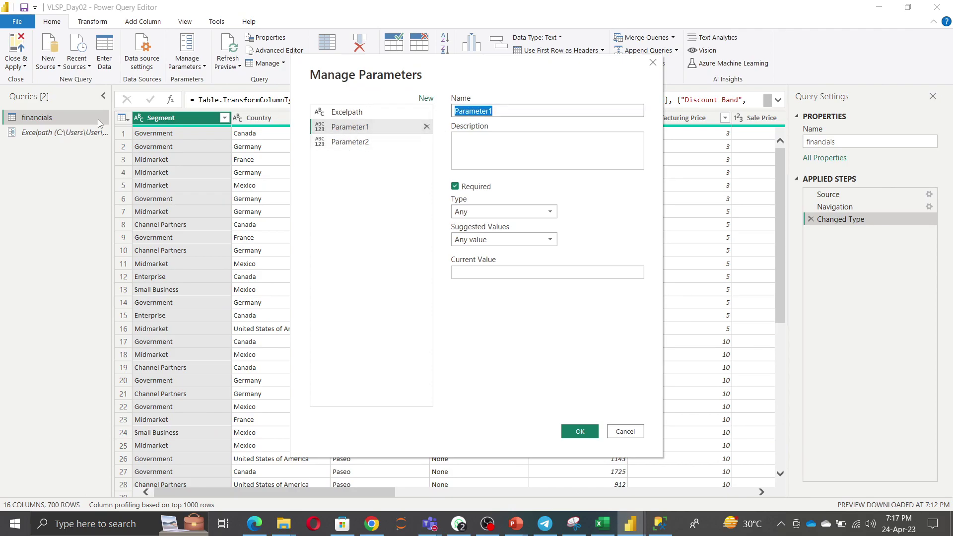
text(ServerName)
click(350, 224)
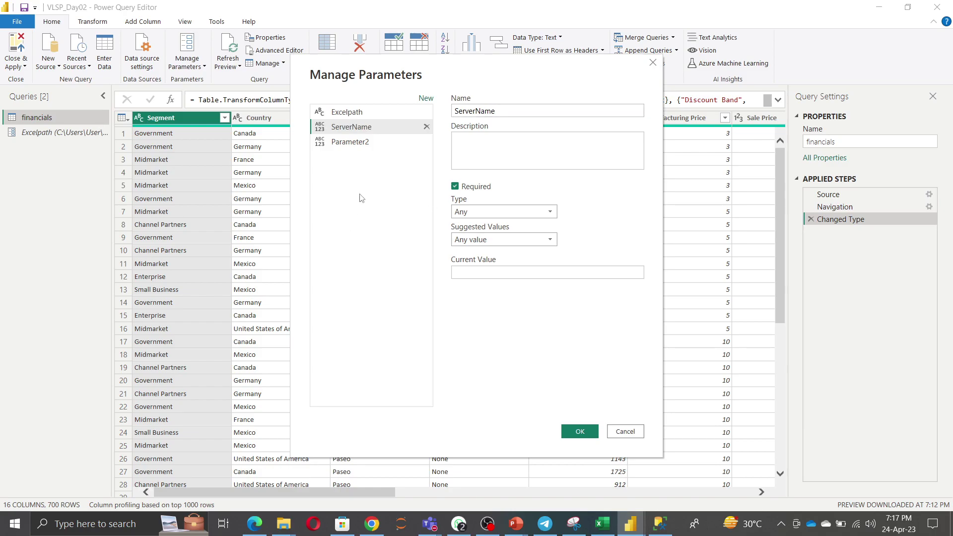
Rename Parameter2 as DBname
click(348, 143)
double_click(497, 110)
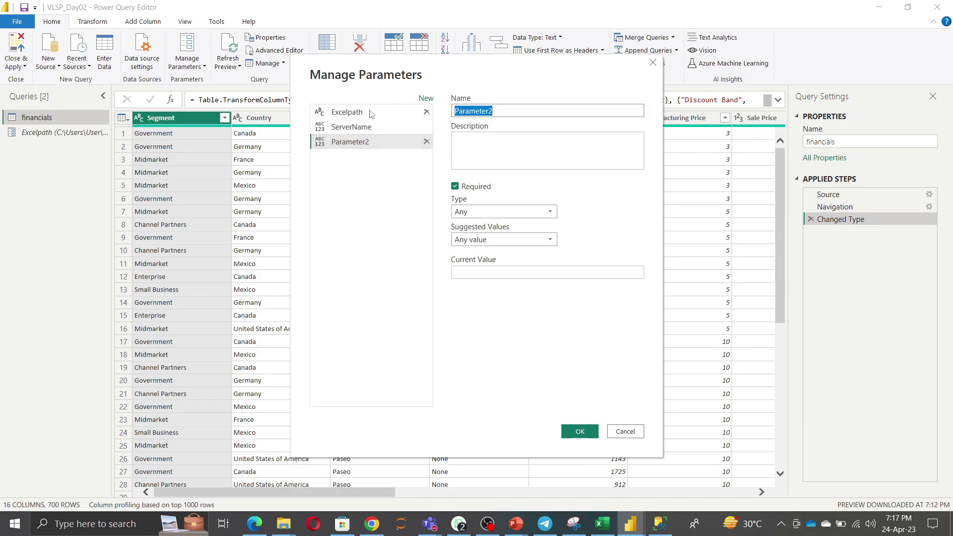
key(BackSpace)
text(DBname)
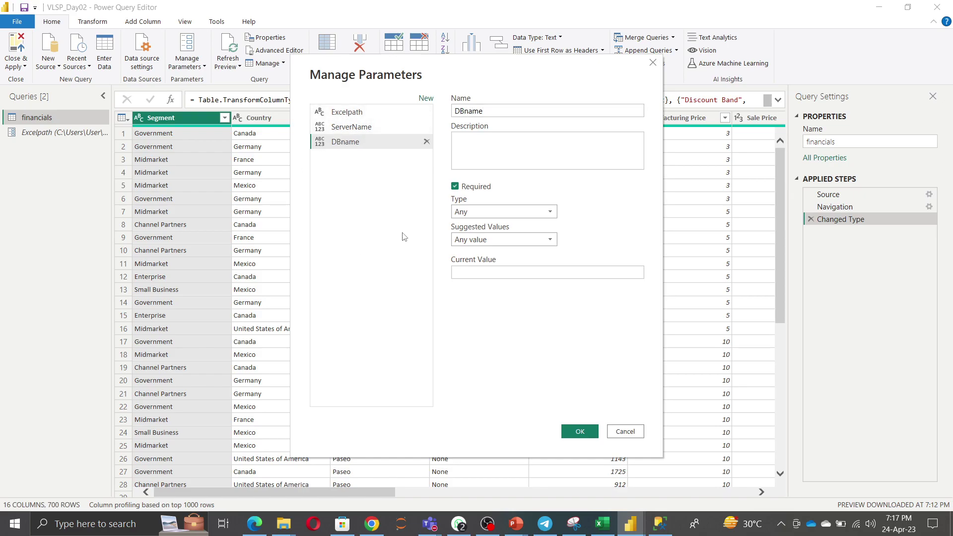
Review the Type and Suggested Values choices of the DBname parameter, keeping Any and Any value
click(517, 213)
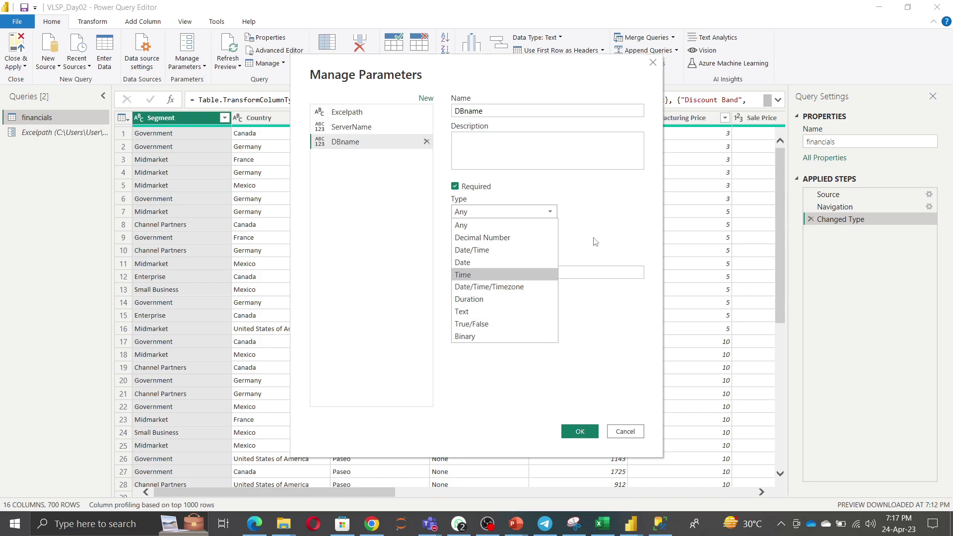
click(496, 225)
click(524, 239)
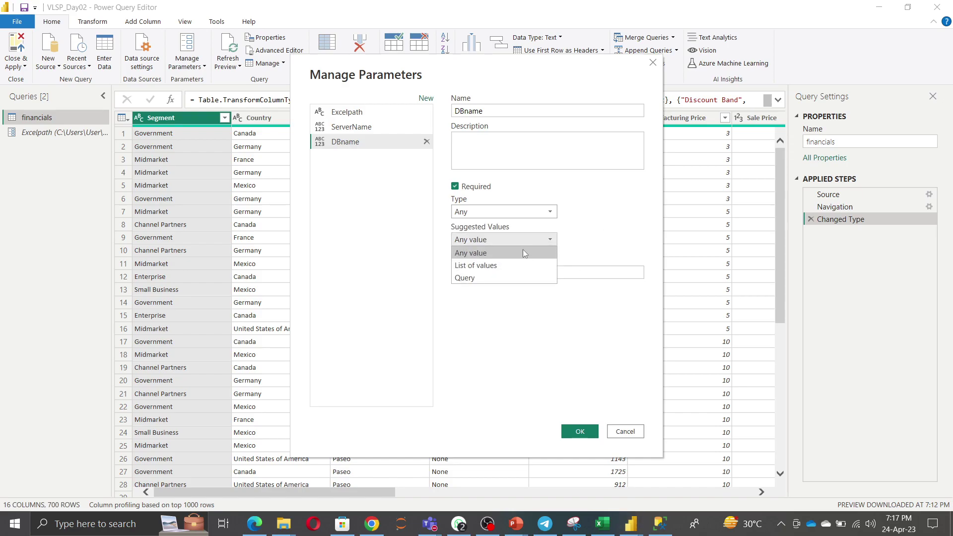
click(583, 226)
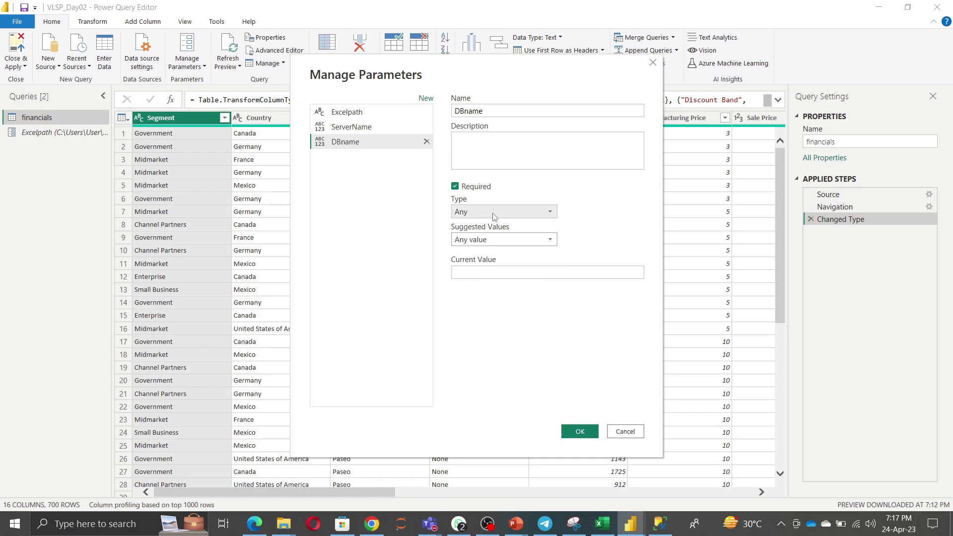
click(353, 128)
click(660, 522)
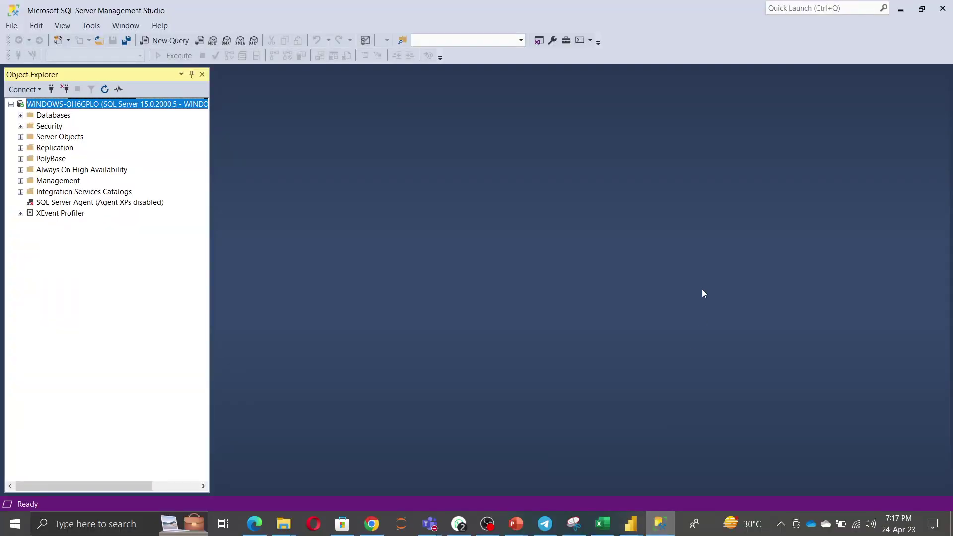
click(172, 40)
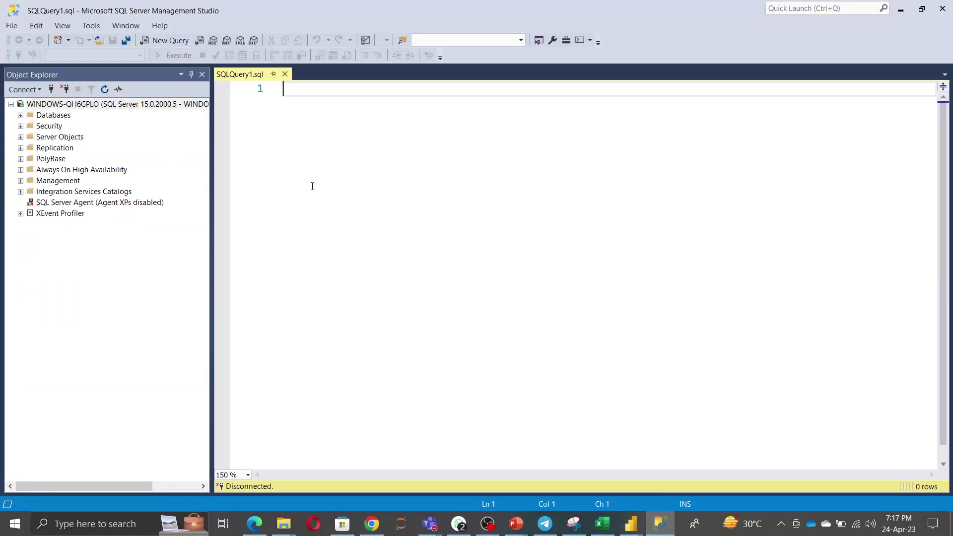
key(Return)
key(Return)
text(Sele)
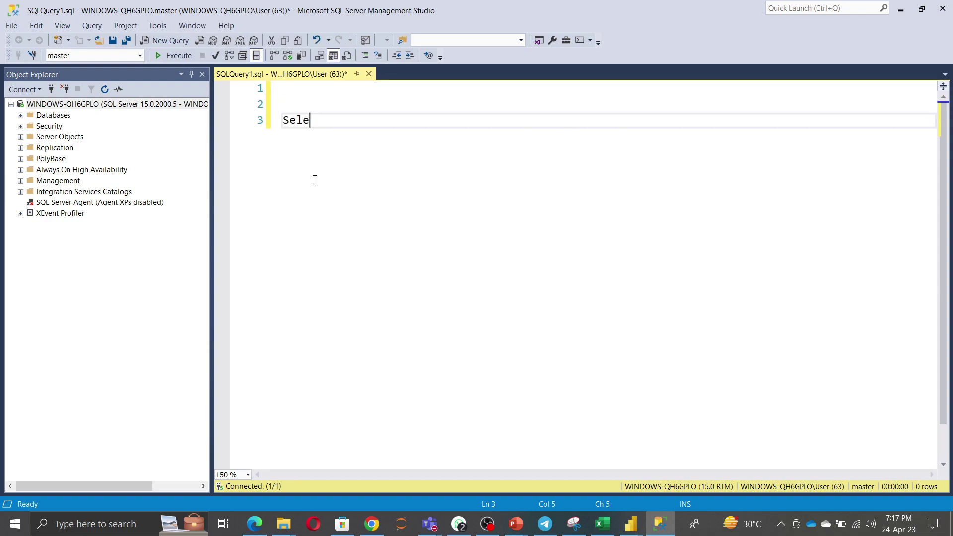
text(ct @user)
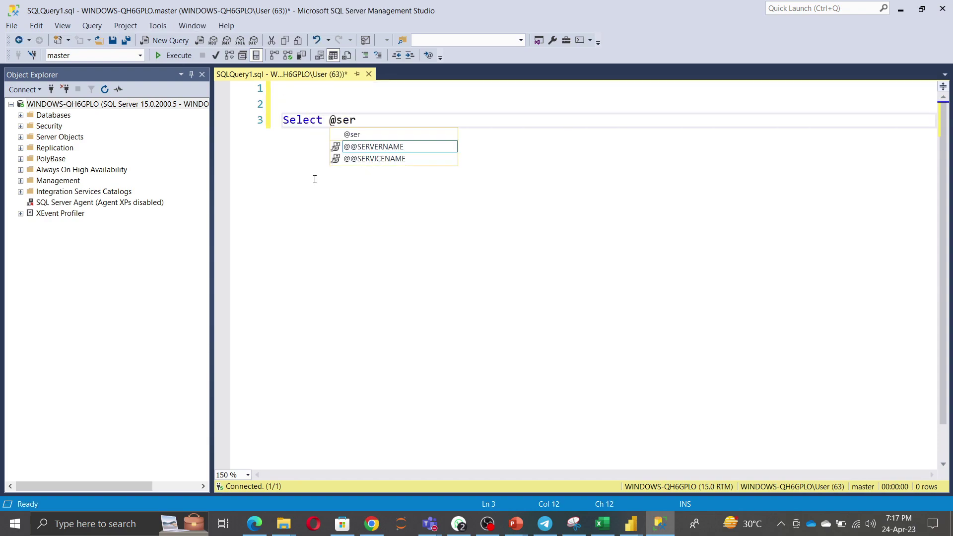
key(BackSpace)
key(BackSpace)
key(BackSpace)
key(BackSpace)
text(@ser)
key(Tab)
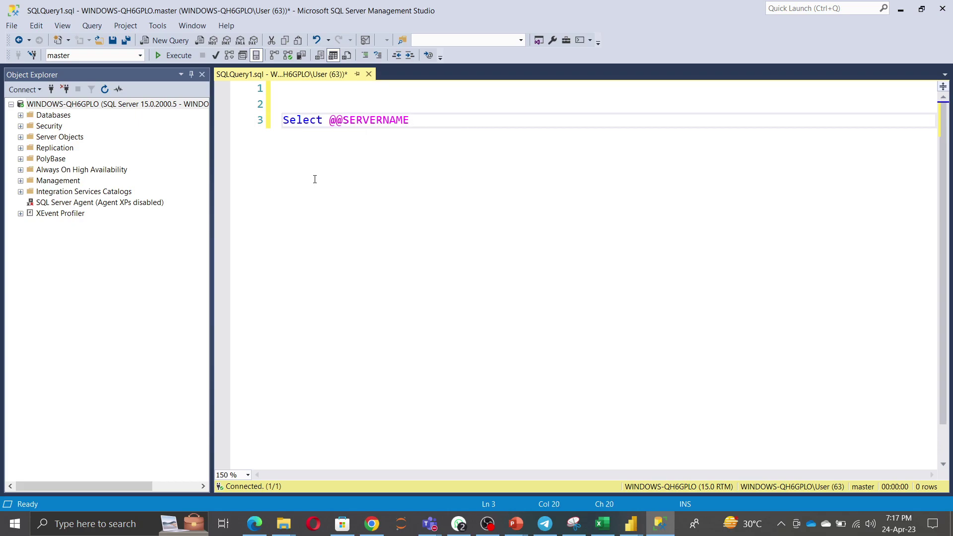
click(174, 55)
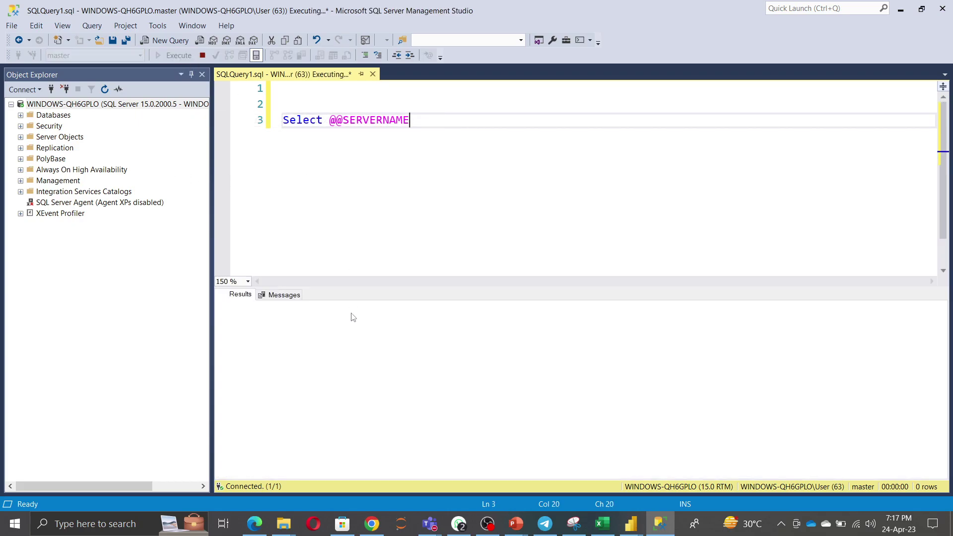
Open the connected server's properties and copy its Name value
right_click(86, 104)
click(143, 322)
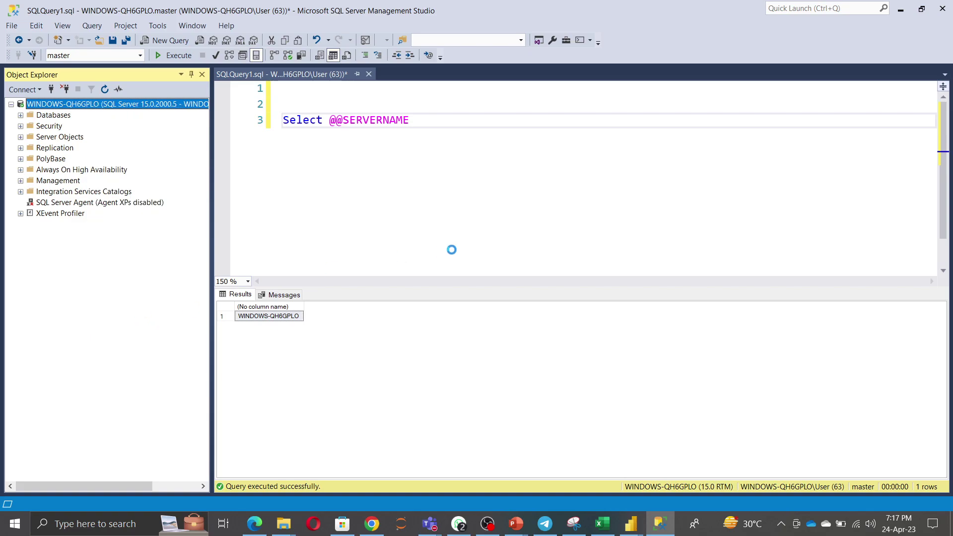
click(613, 126)
key(ctrl+c)
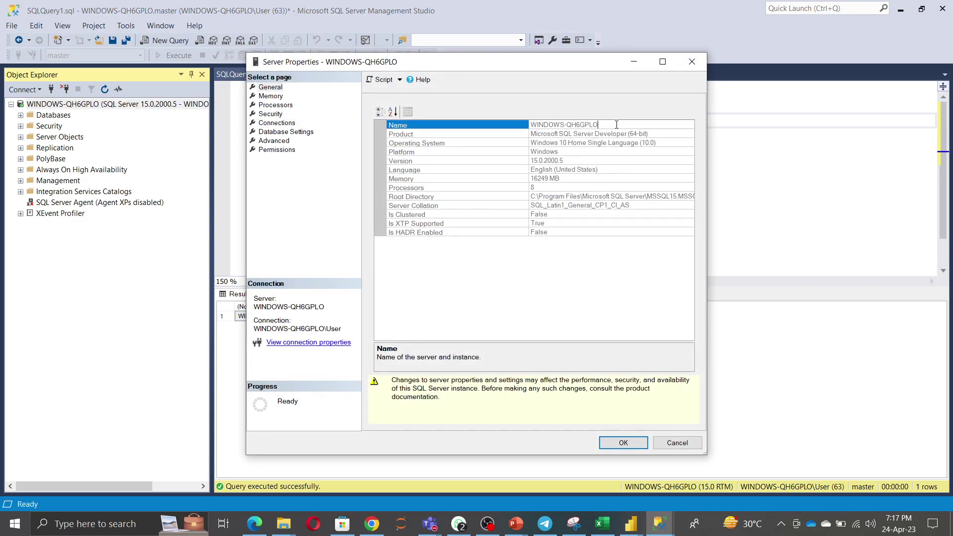
Return to Manage Parameters in the Power Query Editor and set ServerName's current value to WINDOWS-QH6GPLO
key(alt+Tab)
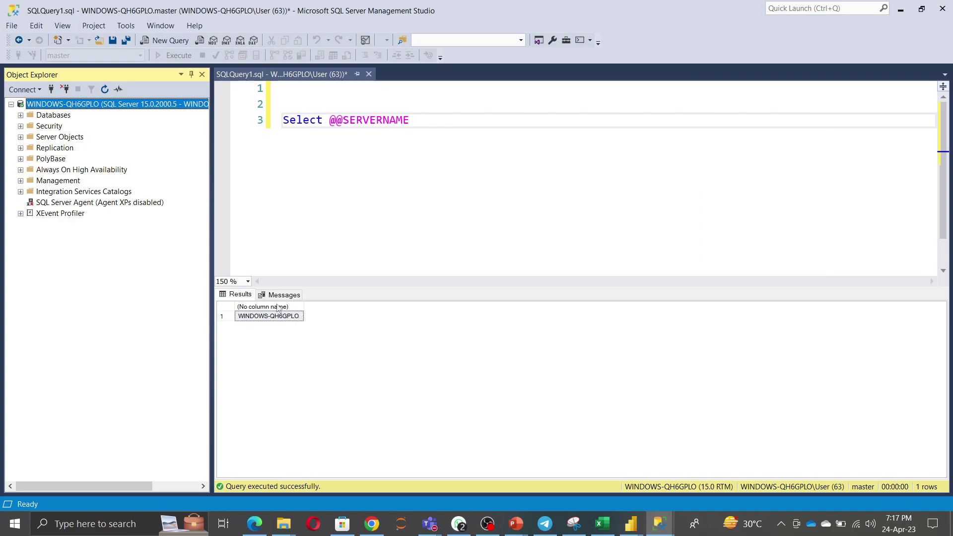
key(alt+Tab)
key(alt+Tab)
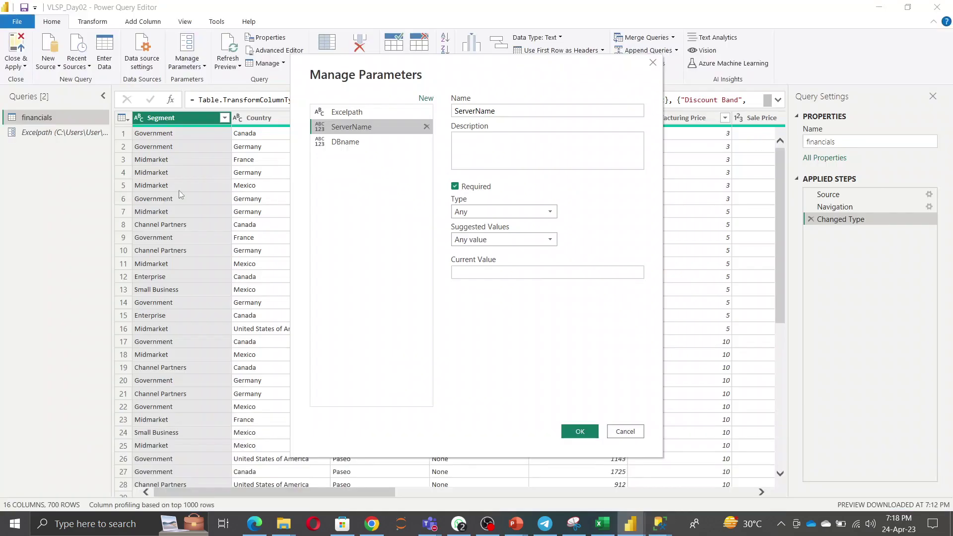
click(536, 272)
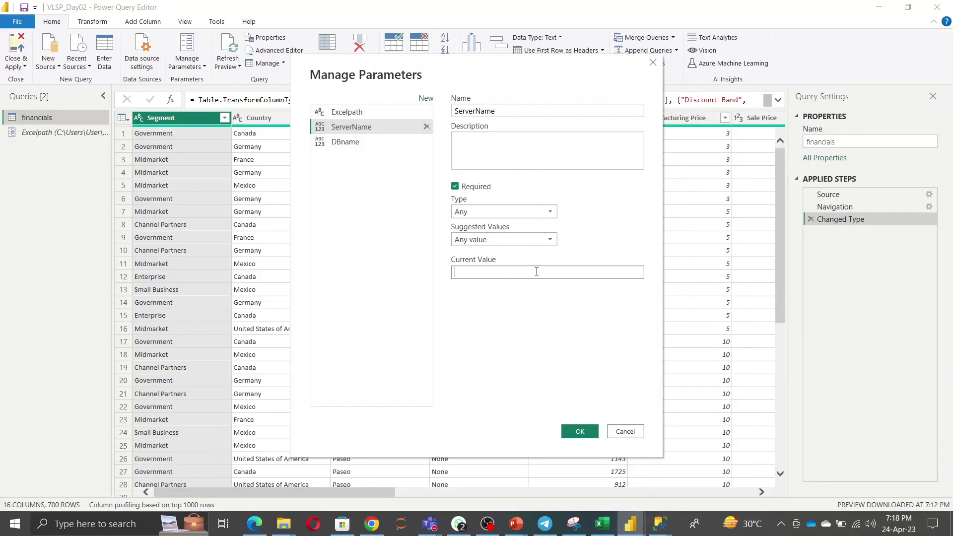
key(ctrl+v)
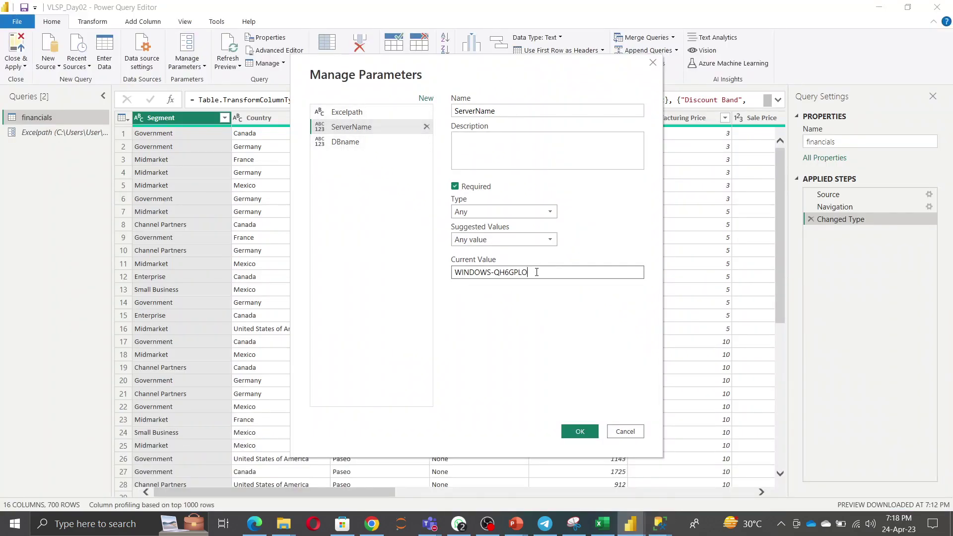
Select the DBname parameter, then switch to SQL Server Management Studio and pick AdventureWorks2019 among the server's databases
click(340, 144)
key(alt+Tab)
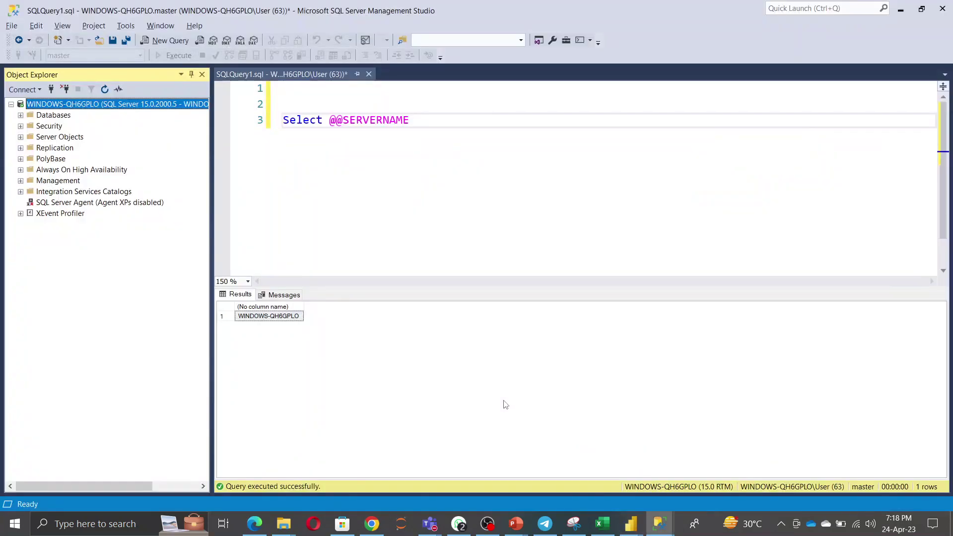
click(21, 116)
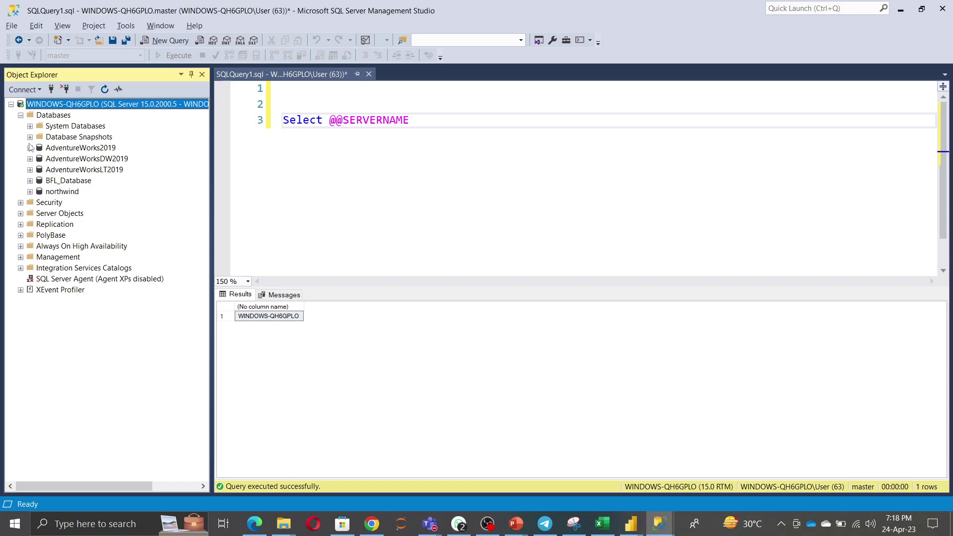
click(81, 148)
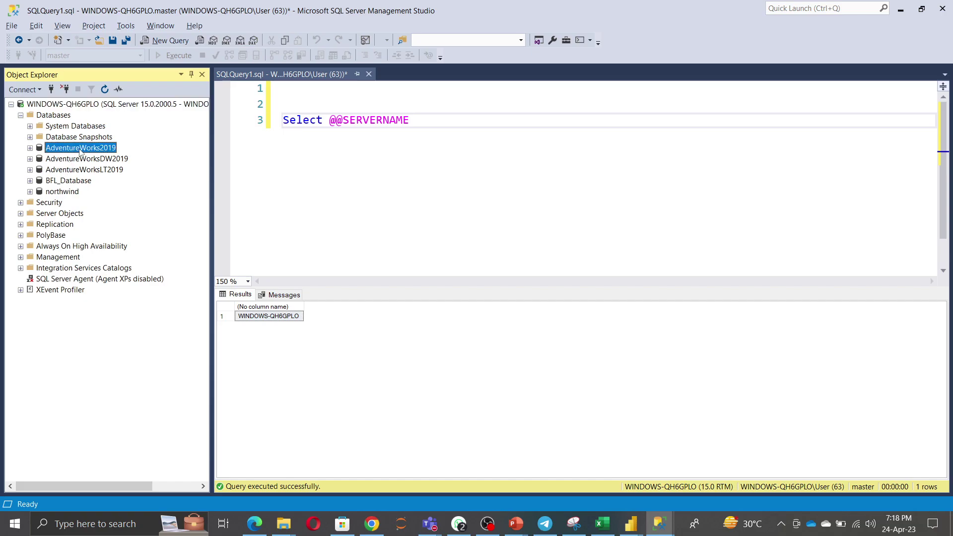
key(XF86AudioRaiseVolume)
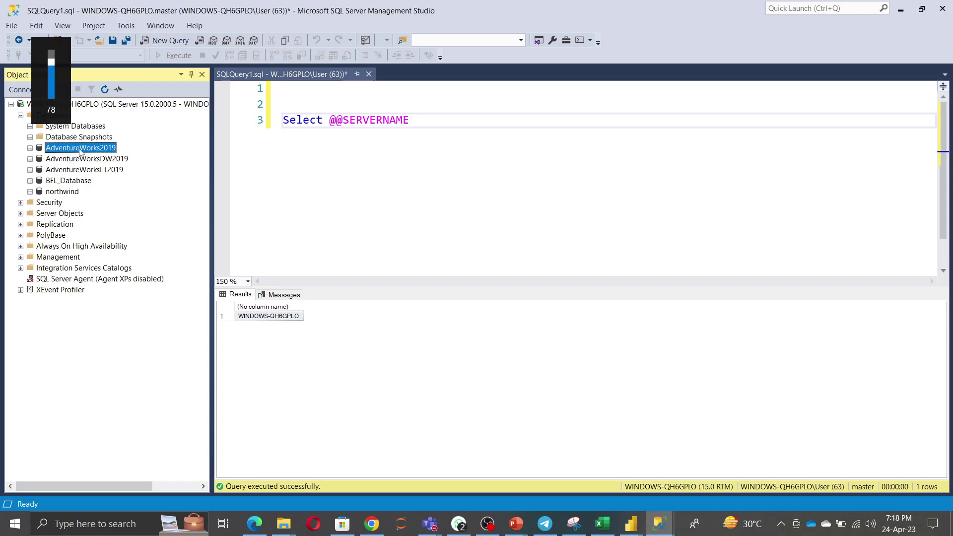
Return to the Power Query Editor, set DBname's current value to AdventureWorks2019 and apply the parameters
key(alt+Tab)
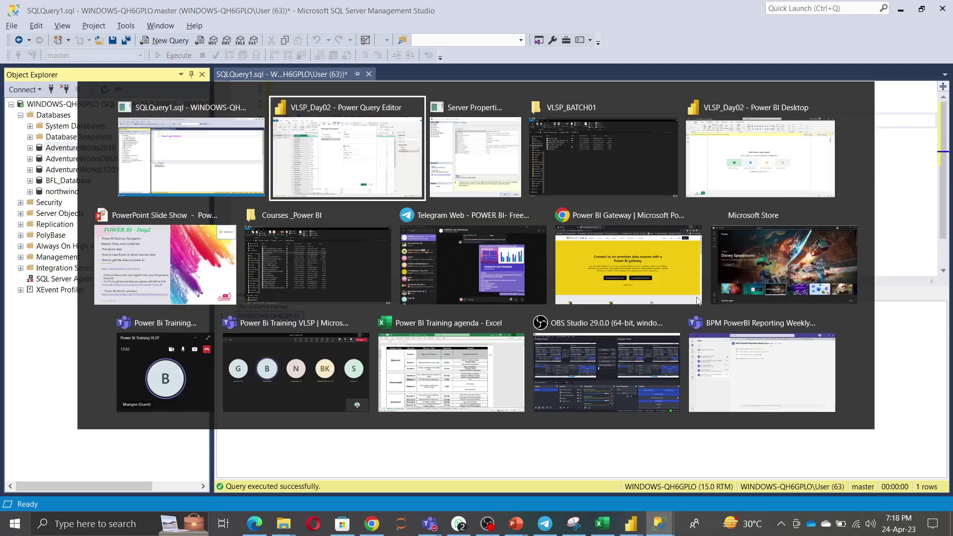
click(511, 273)
text(AdventureWorks2019)
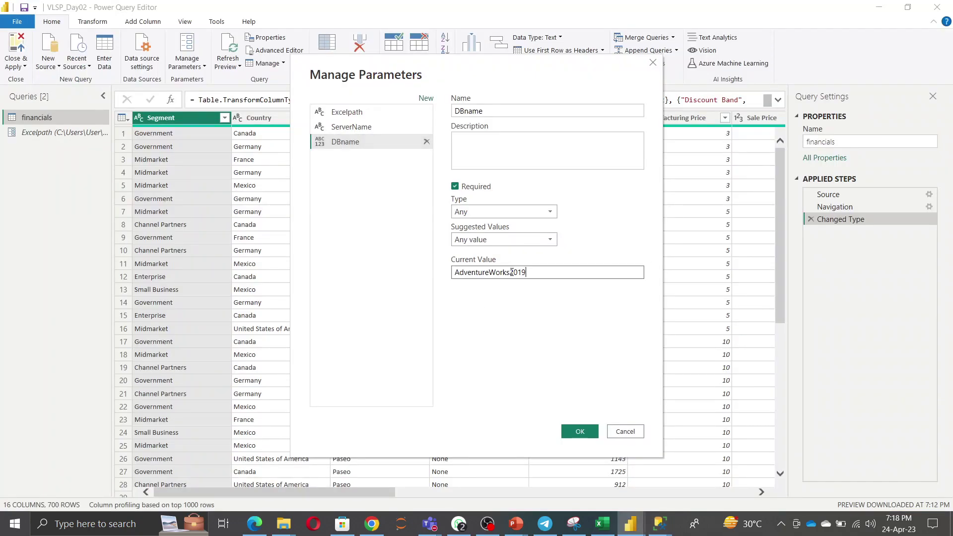
click(584, 433)
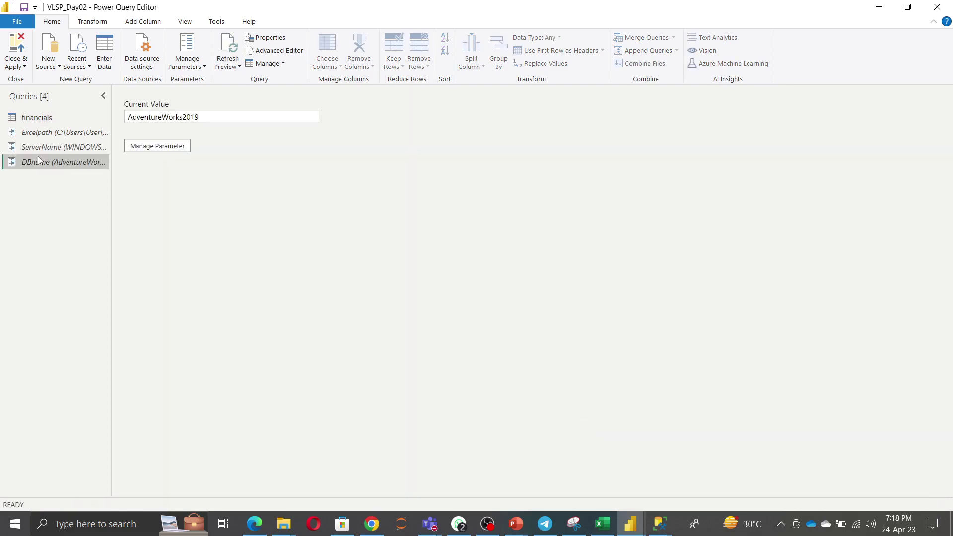
Start a new SQL Server database source and set its server to the ServerName parameter
click(43, 122)
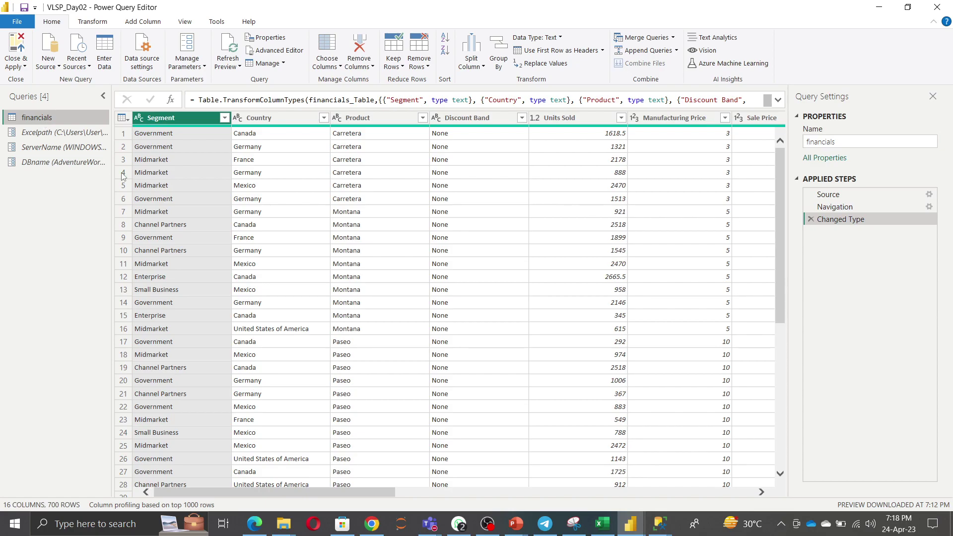
click(52, 69)
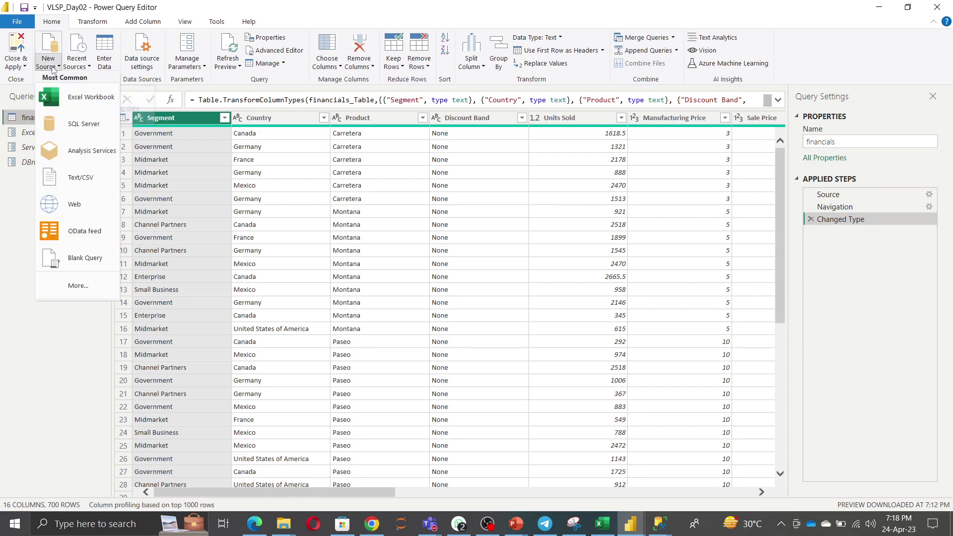
click(382, 244)
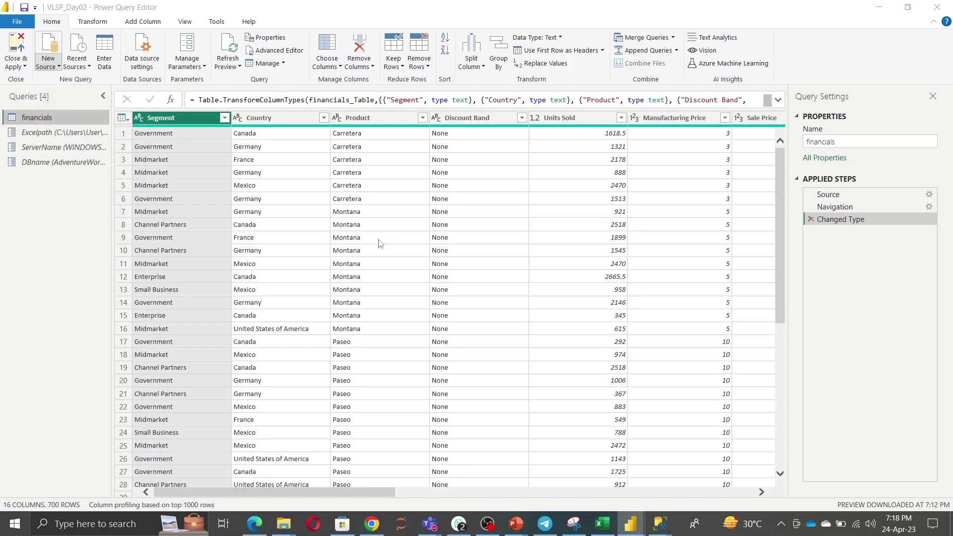
click(297, 210)
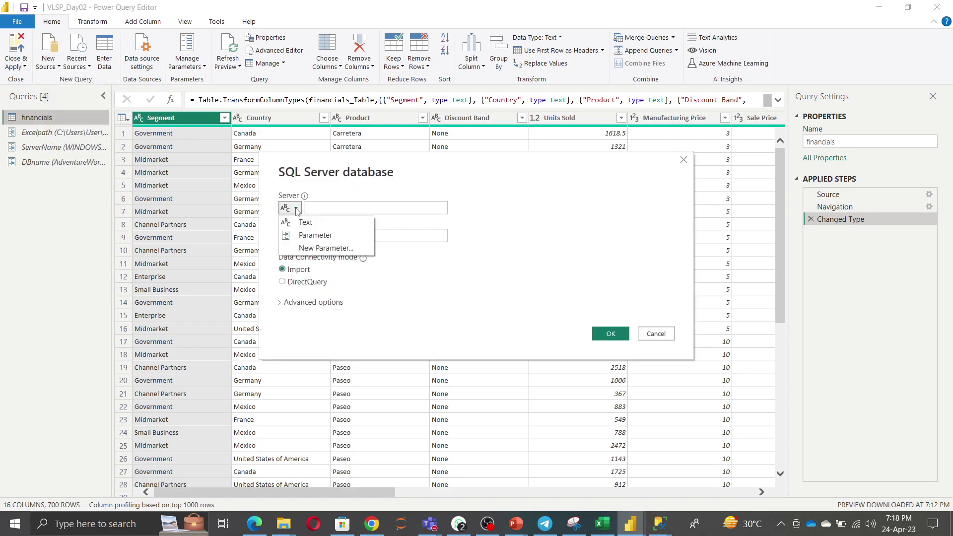
click(316, 234)
click(327, 208)
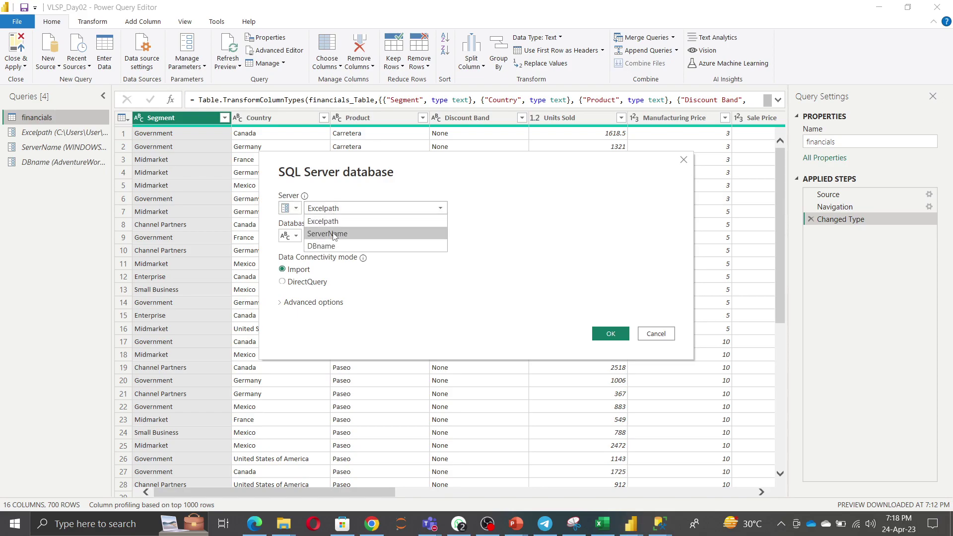
click(334, 234)
Set the source's database to the DBname parameter and look through the advanced options
click(296, 237)
click(314, 267)
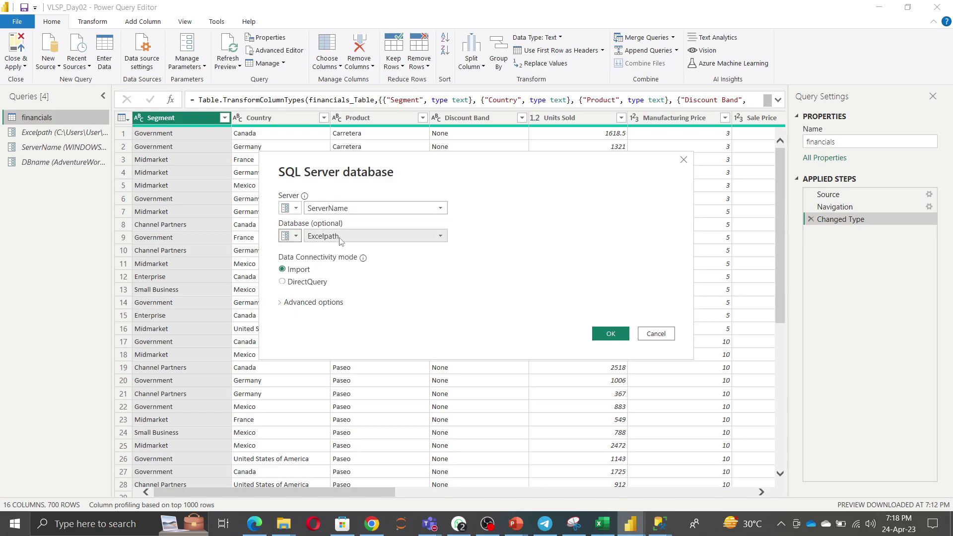
click(341, 238)
click(347, 271)
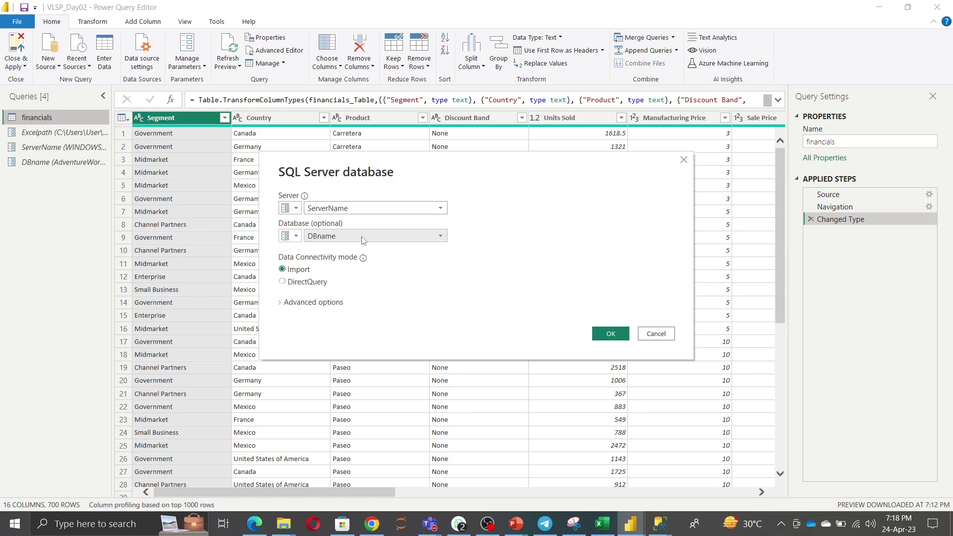
click(323, 303)
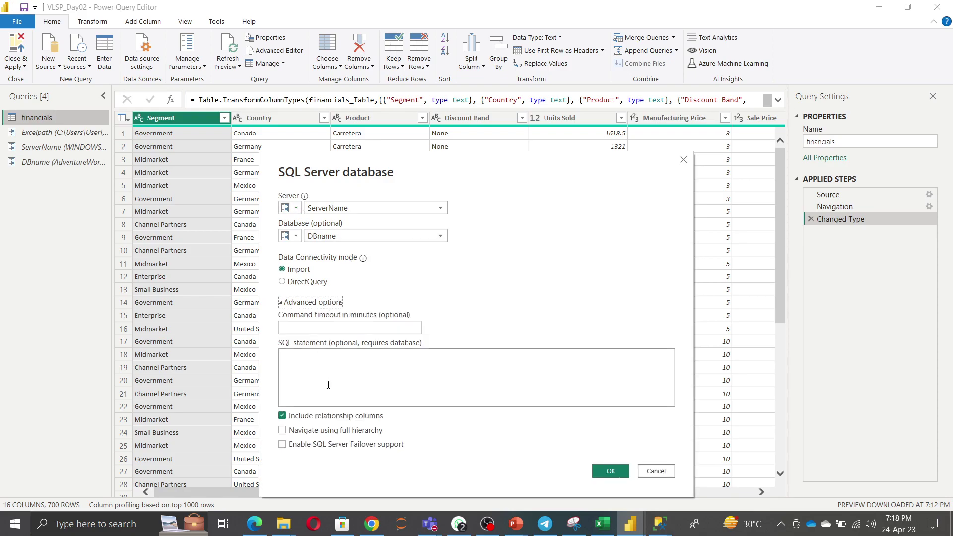
click(312, 303)
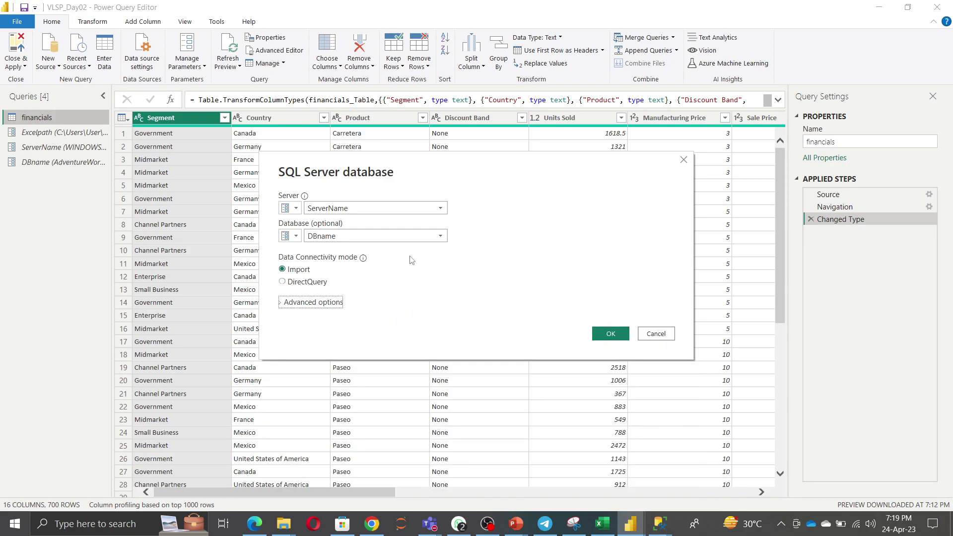
Connect to the database in Import mode and load the Person.Address table as a new query
click(611, 335)
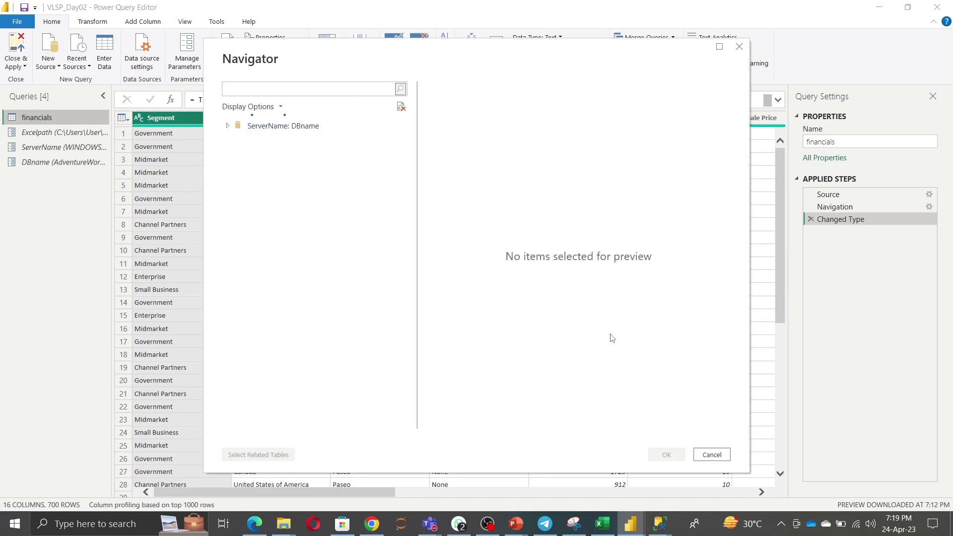
scroll(263, 327, down, 6)
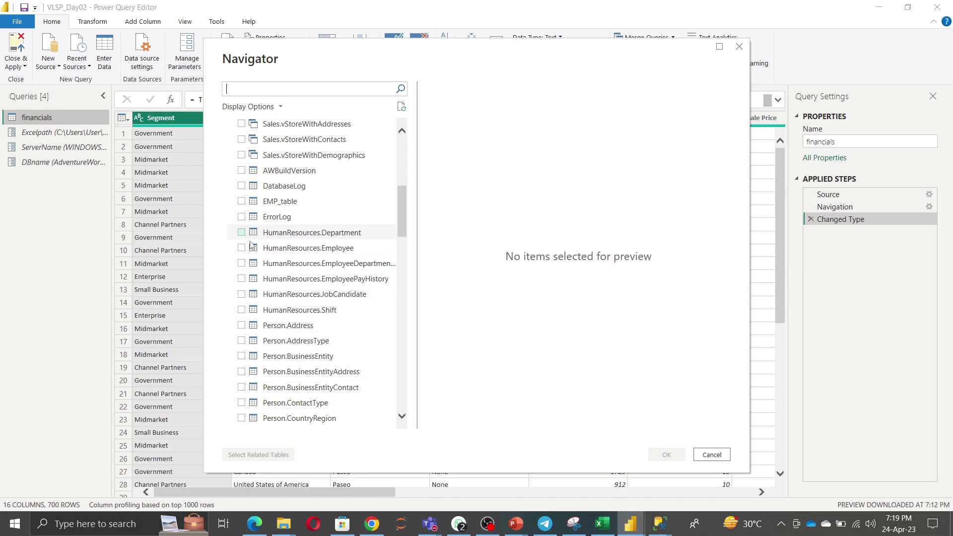
click(241, 326)
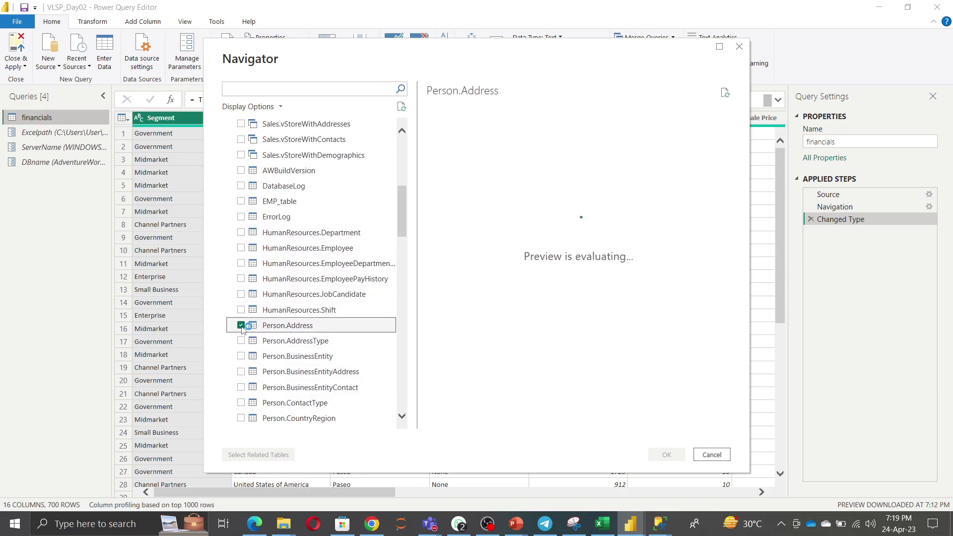
click(672, 457)
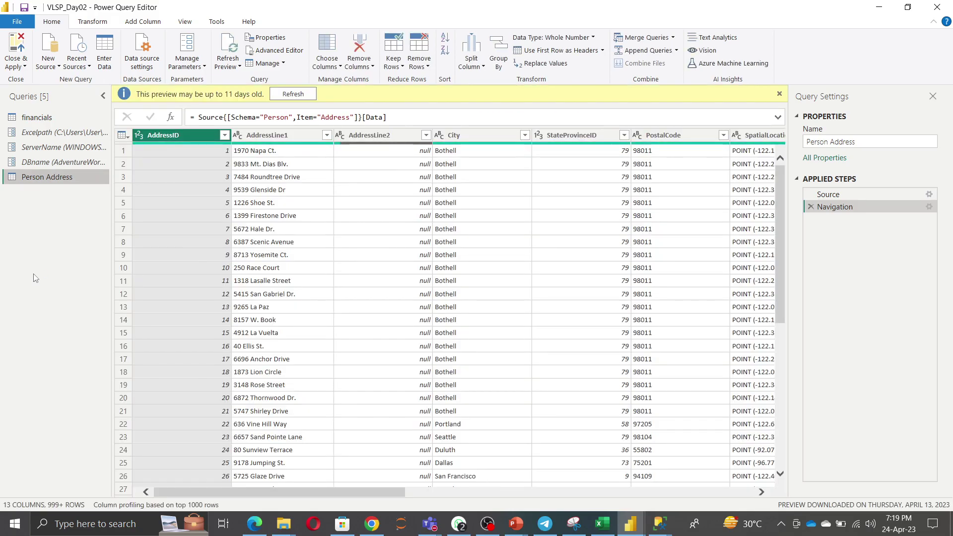
Refresh the Person Address preview and move the financials query directly above Person Address in the query list
click(294, 94)
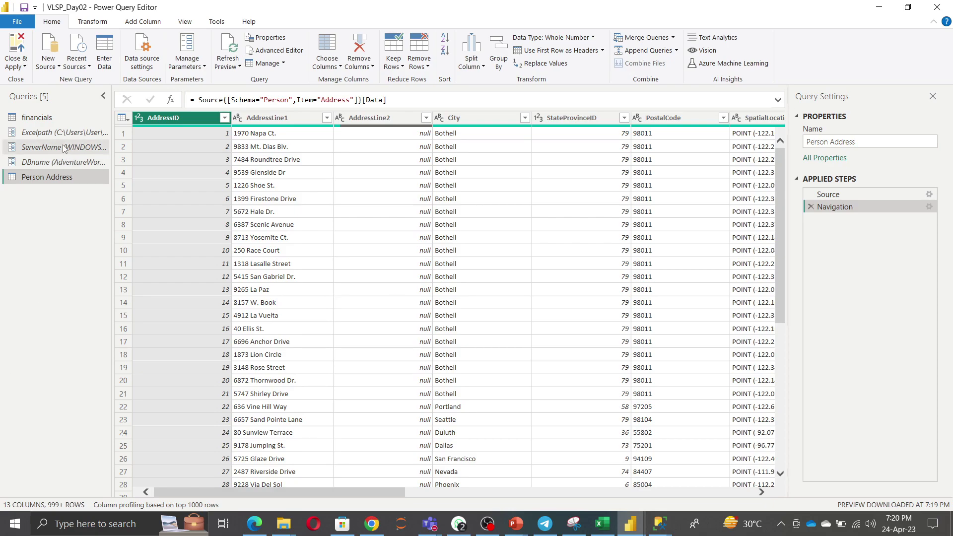
click(48, 120)
drag(48, 119, 48, 179)
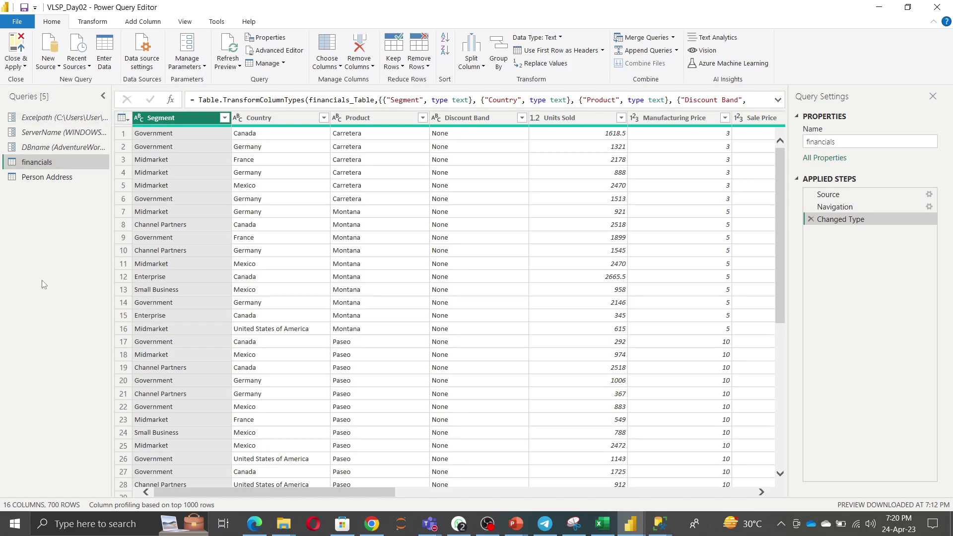
Check the file path setting of the financials query's Source step, leave it without changes and return to the Changed Type step
click(929, 196)
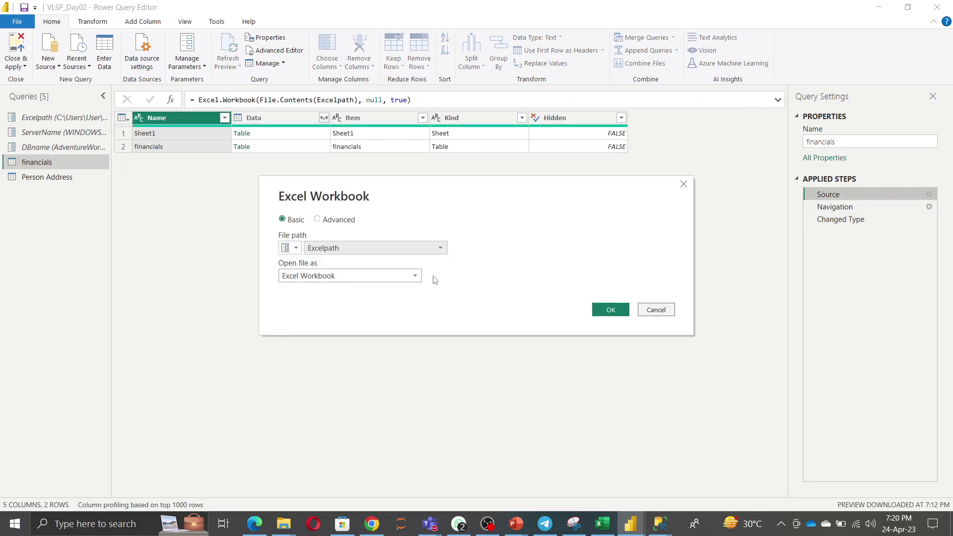
click(393, 251)
click(550, 227)
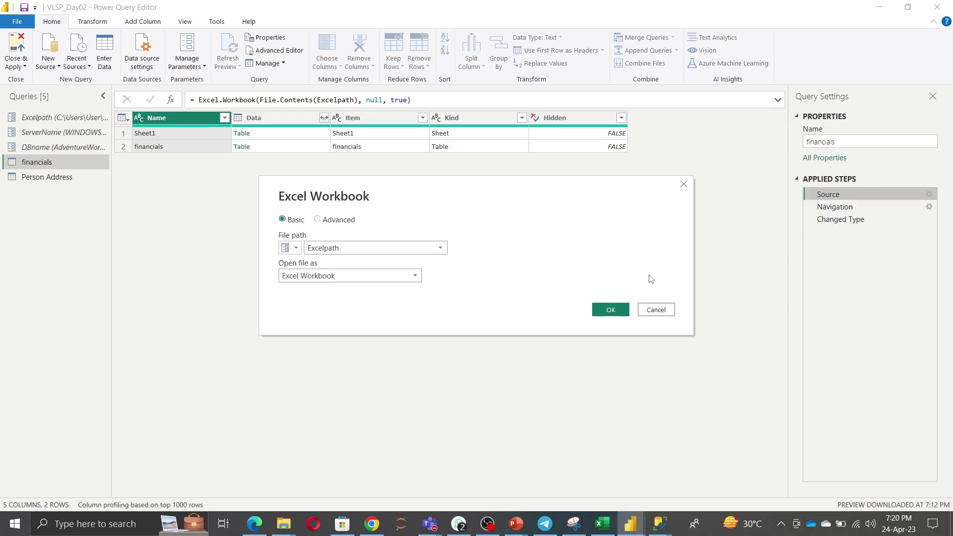
click(666, 311)
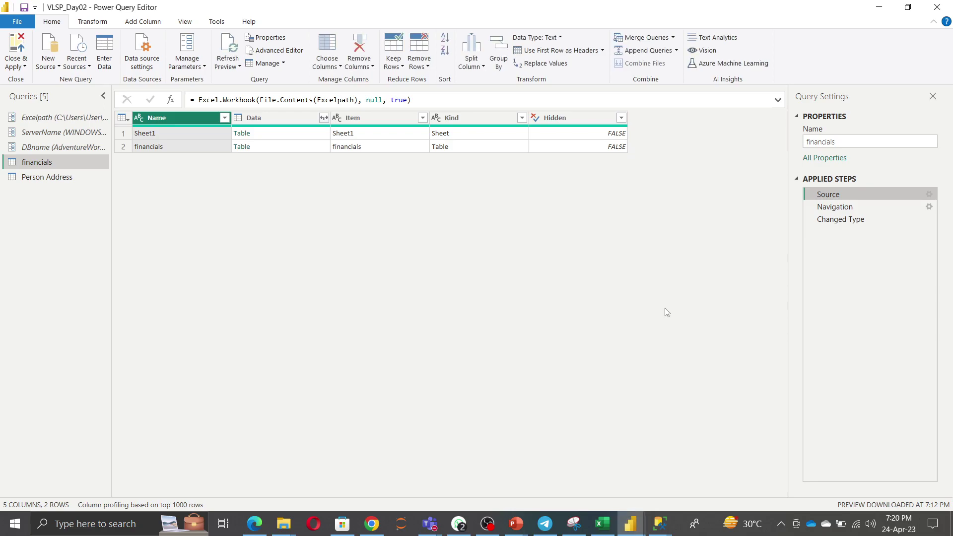
click(856, 220)
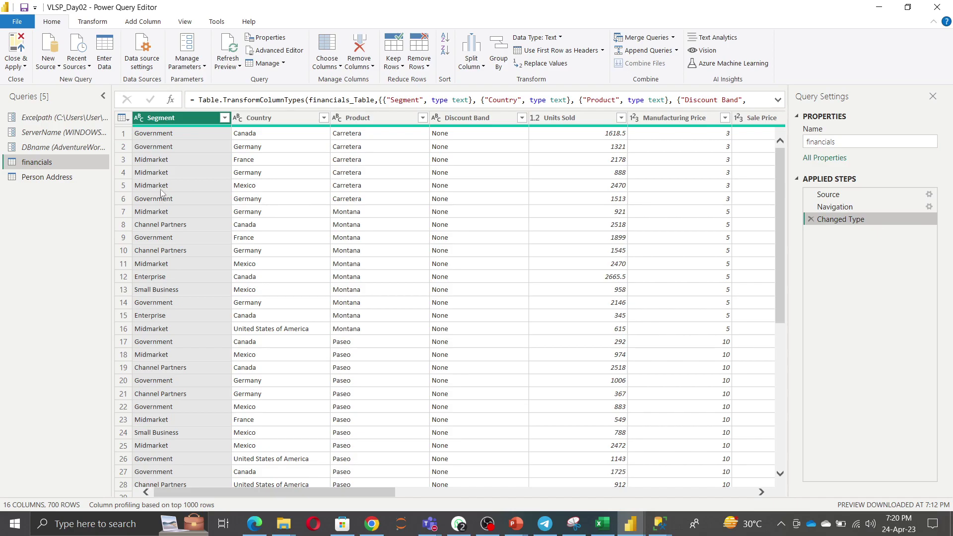
Disable load for the Person Address query and apply the changes without closing the editor
click(39, 180)
right_click(39, 179)
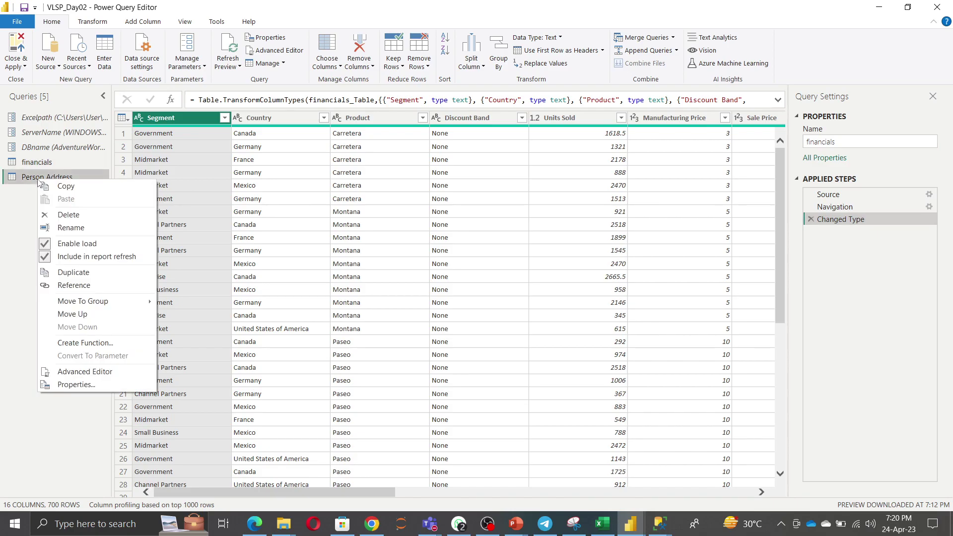
click(69, 244)
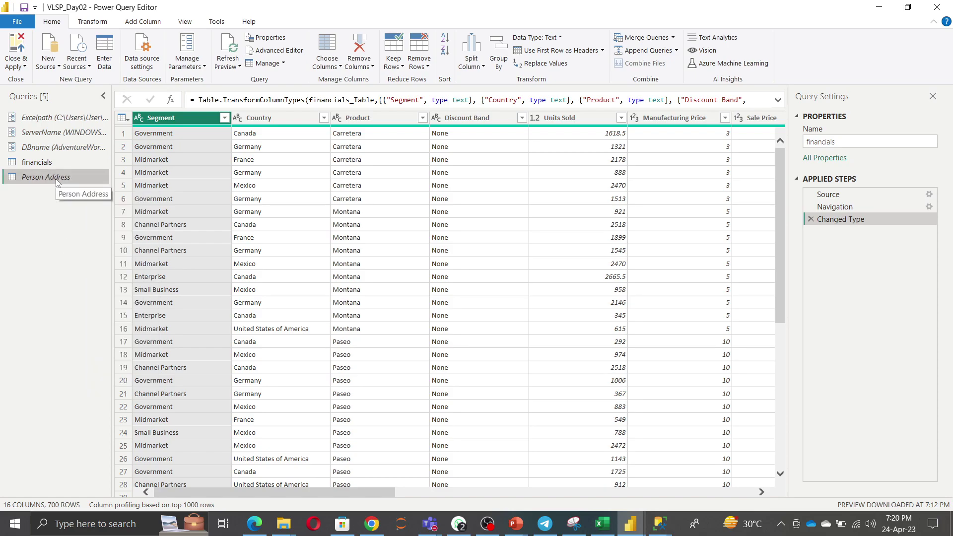
click(17, 64)
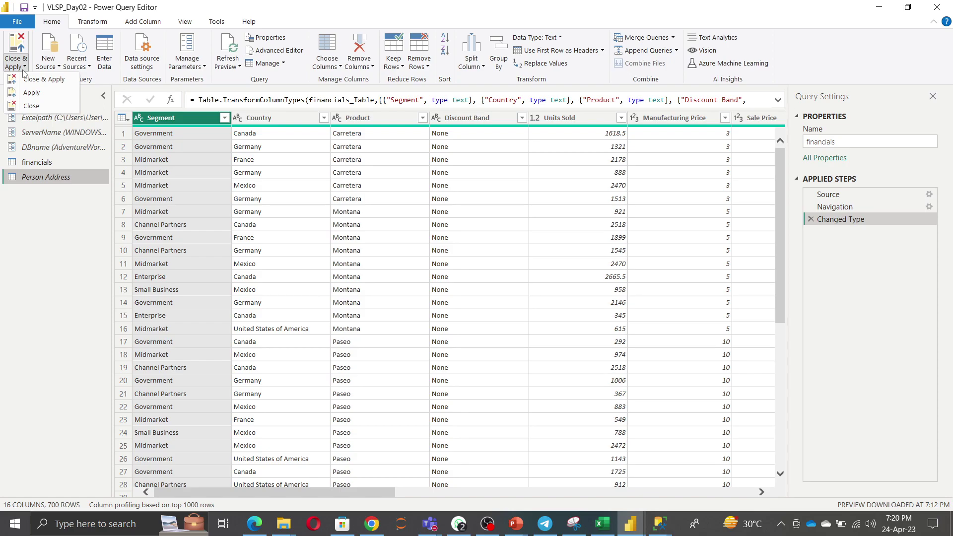
click(33, 93)
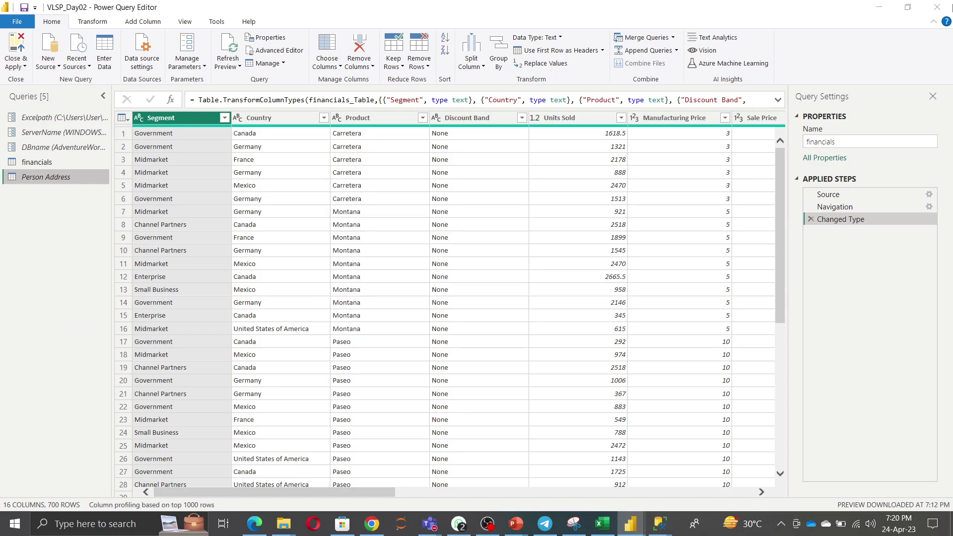
Switch to the main Power BI Desktop window and expand the financials table to check which tables and fields are loaded
click(886, 11)
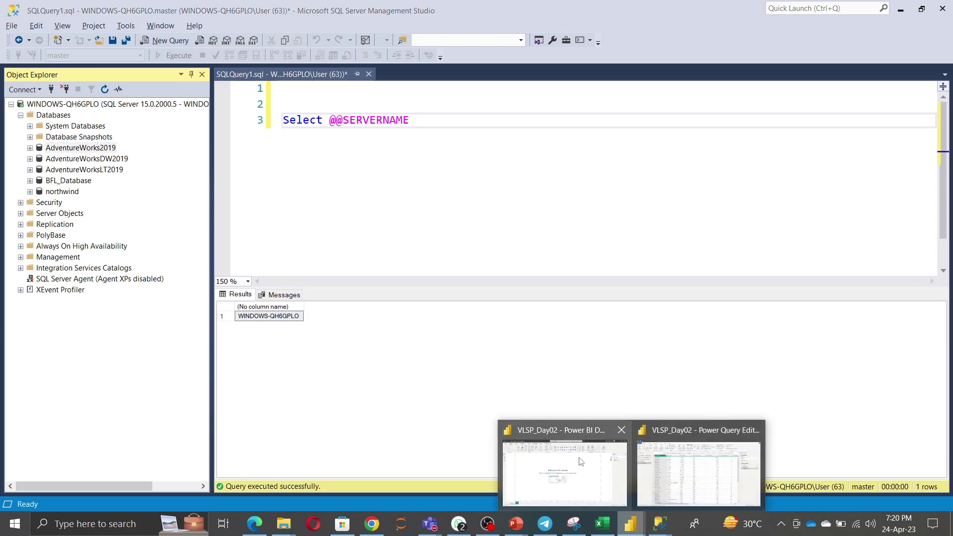
click(578, 459)
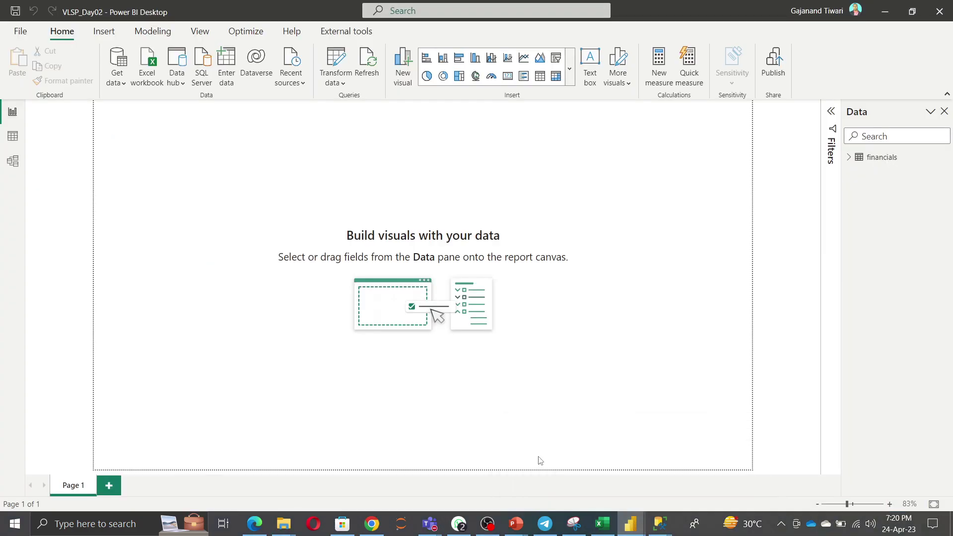
click(849, 157)
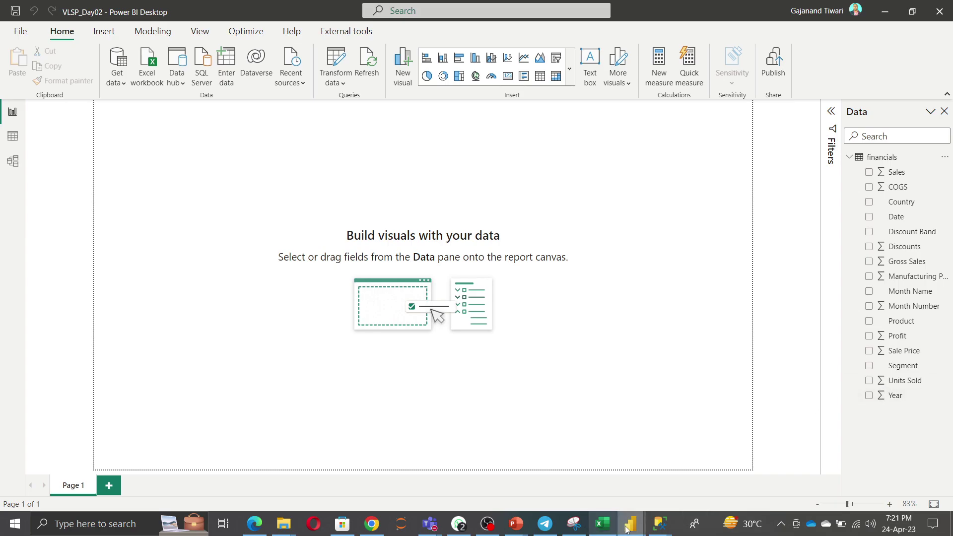
Return to the Power Query Editor, enable load for the Person Address query and apply the changes
mouse_move(631, 521)
click(702, 475)
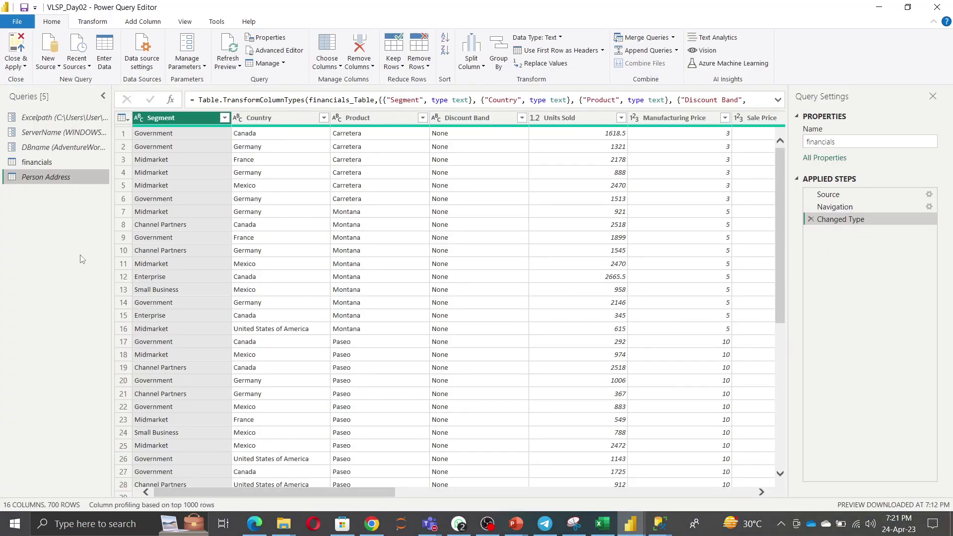
right_click(31, 178)
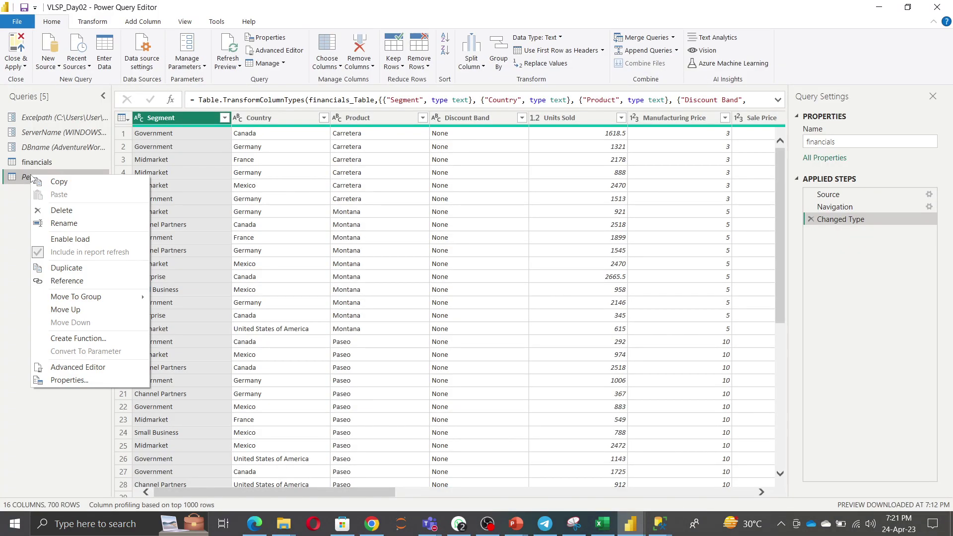
click(70, 239)
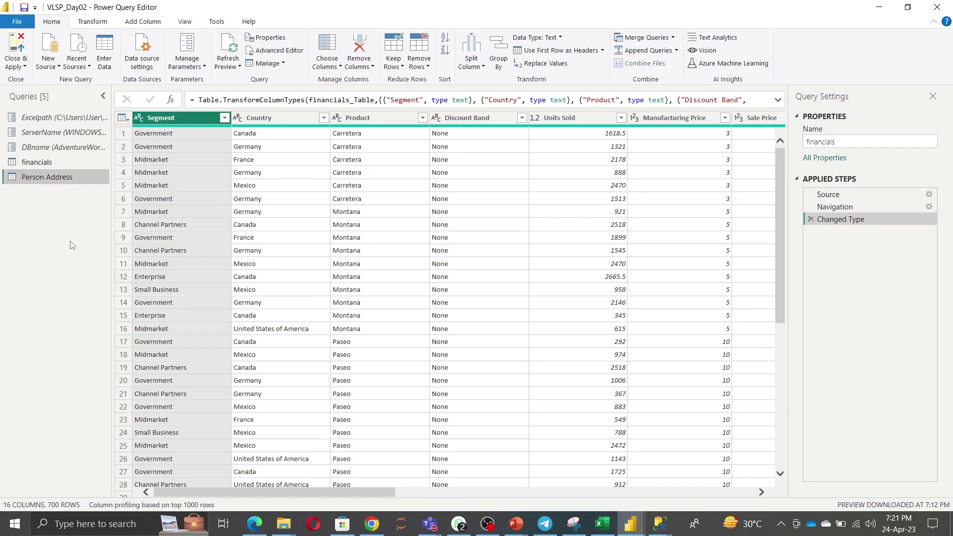
click(20, 67)
click(54, 96)
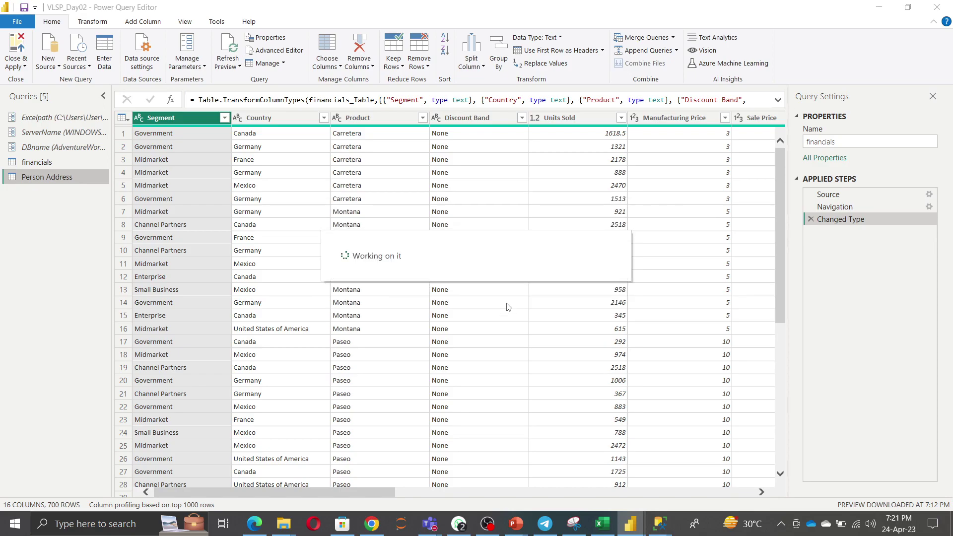
Go back to the report window, expand the Person Address table and look through its fields
click(879, 6)
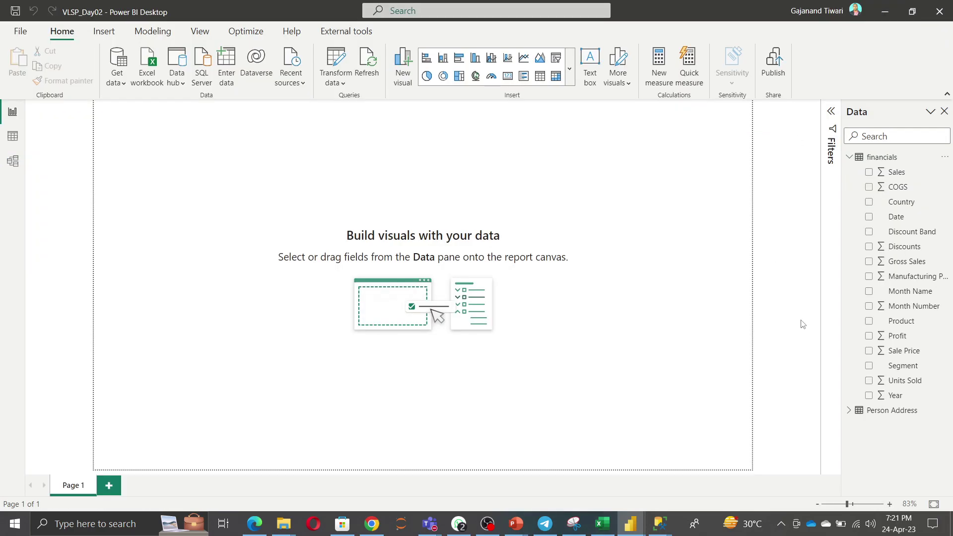
click(849, 410)
scroll(919, 471, down, 3)
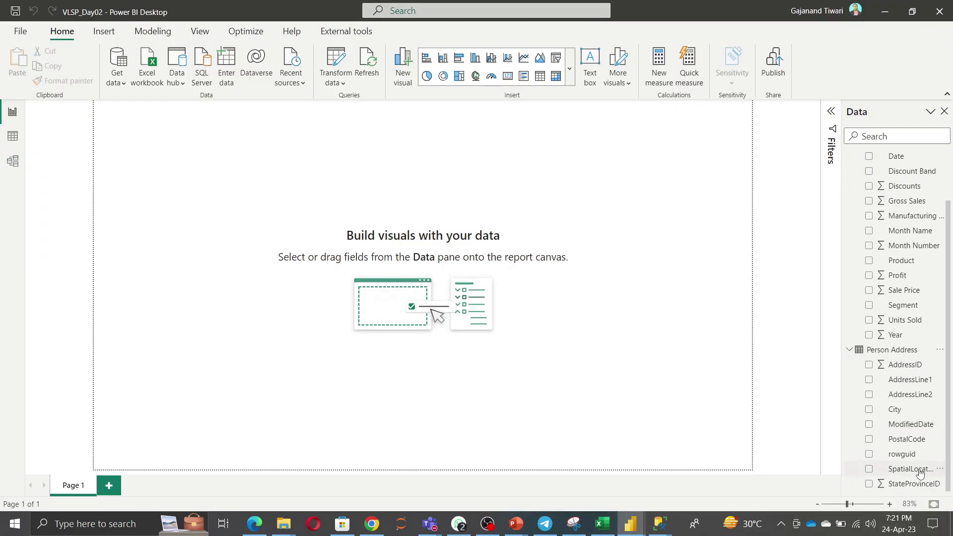
scroll(920, 472, up, 3)
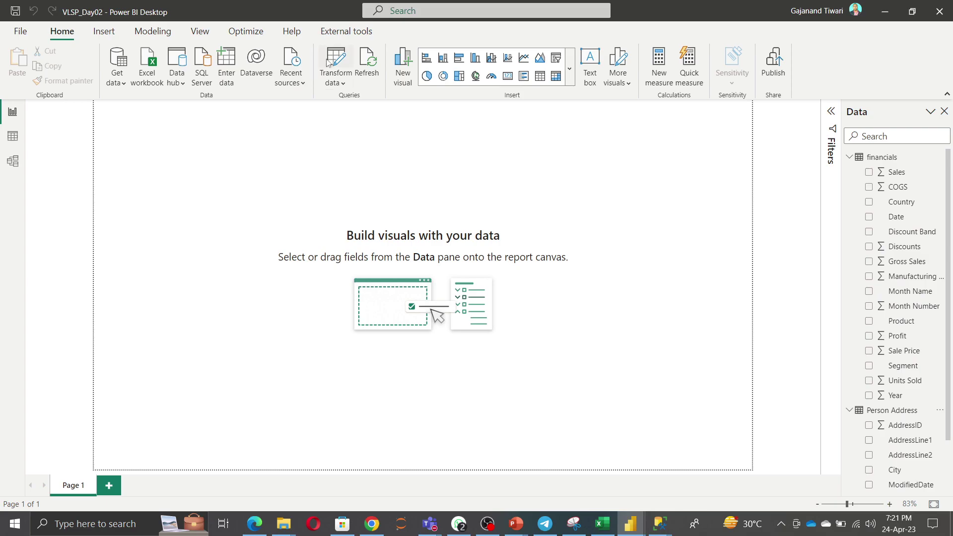
Reopen the Power Query Editor and create a new query group named SQLConnections
click(333, 63)
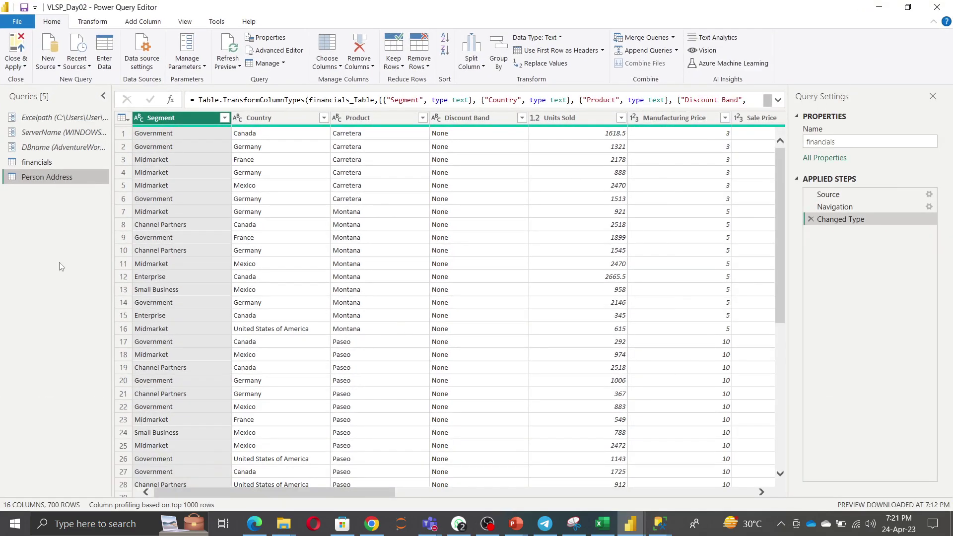
right_click(37, 195)
mouse_move(79, 220)
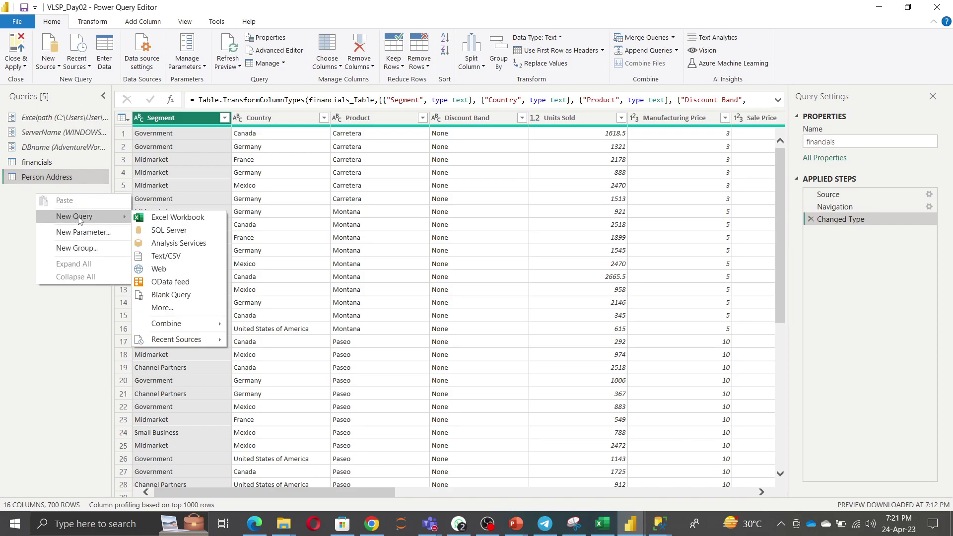
click(90, 247)
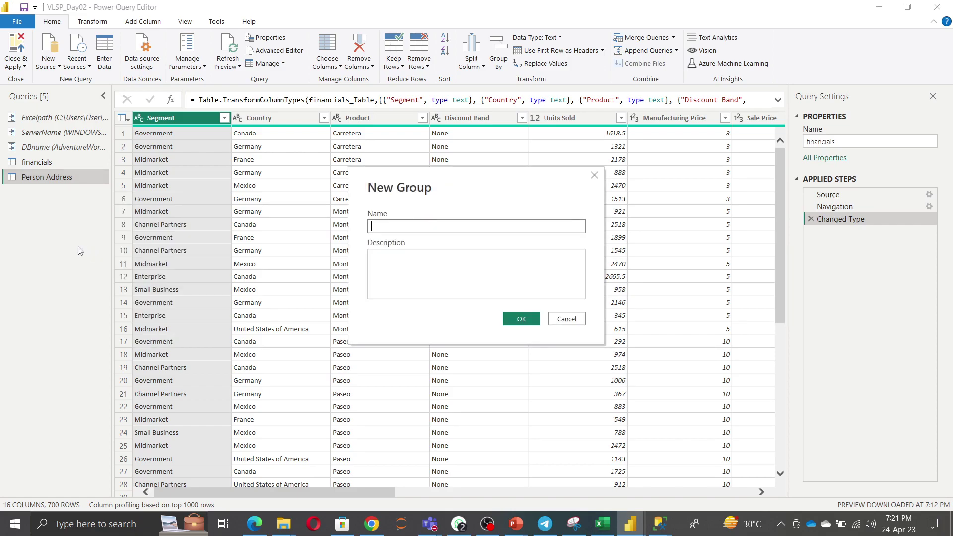
key(super+s)
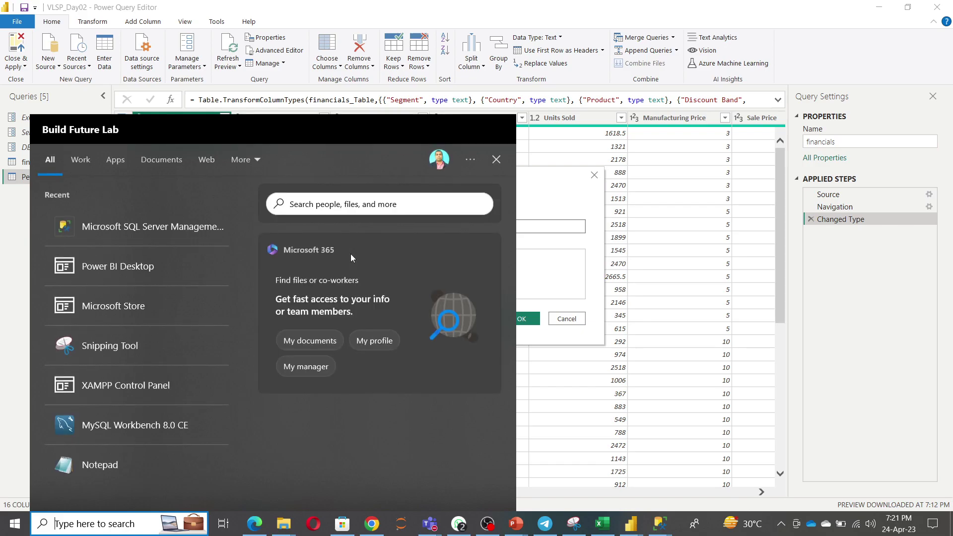
click(562, 205)
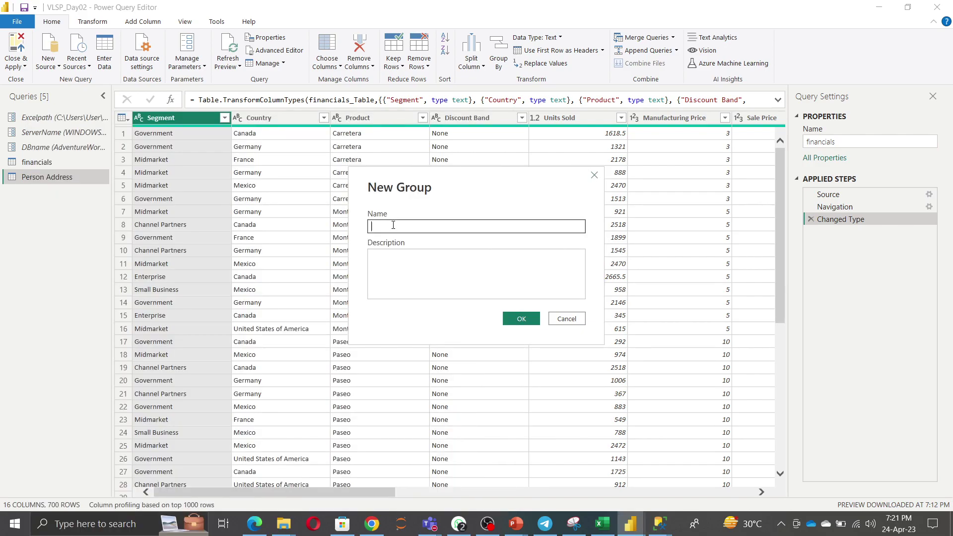
text(SQLFile)
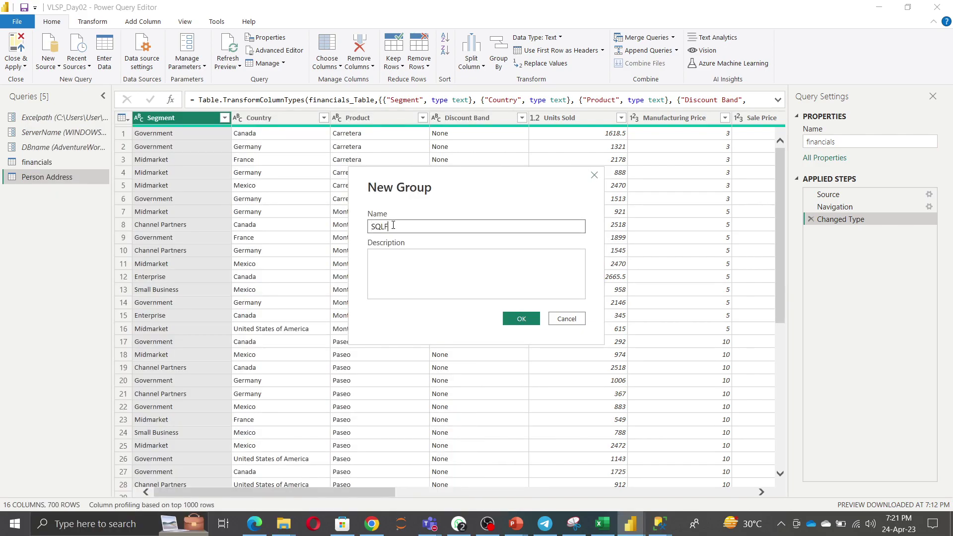
key(BackSpace)
key(BackSpace)
key(BackSpace)
key(BackSpace)
text(Connections)
click(521, 319)
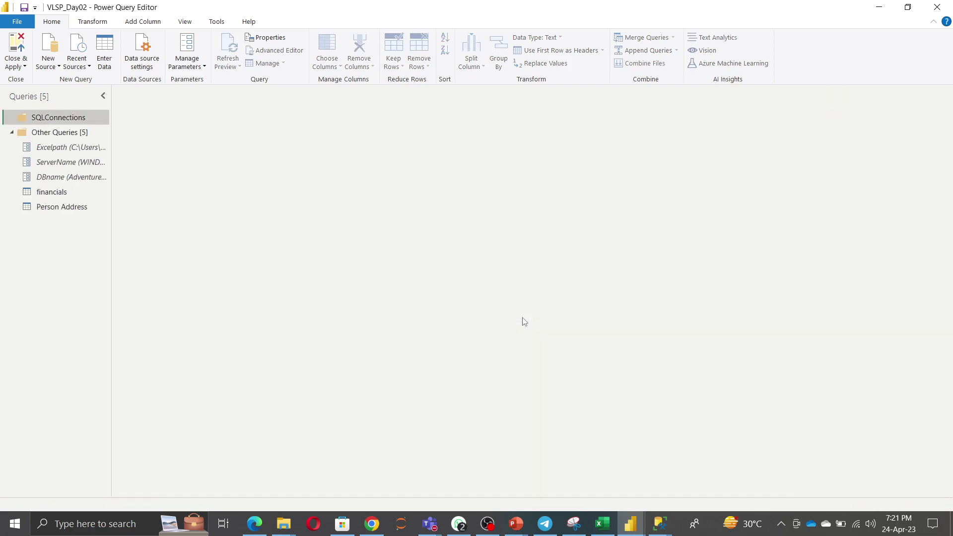
Move the Person Address query and the ServerName and DBname parameters into the SQLConnections group
right_click(34, 210)
mouse_move(108, 331)
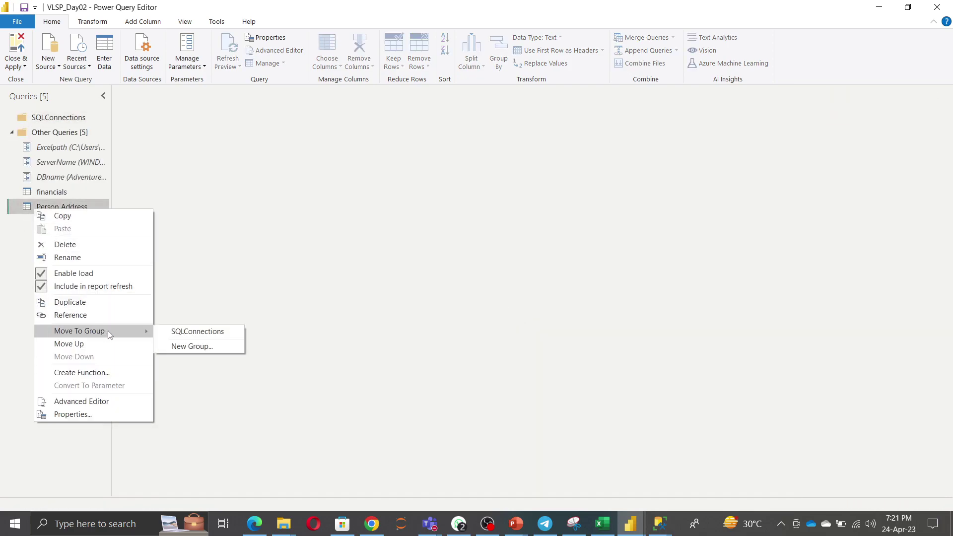
click(208, 332)
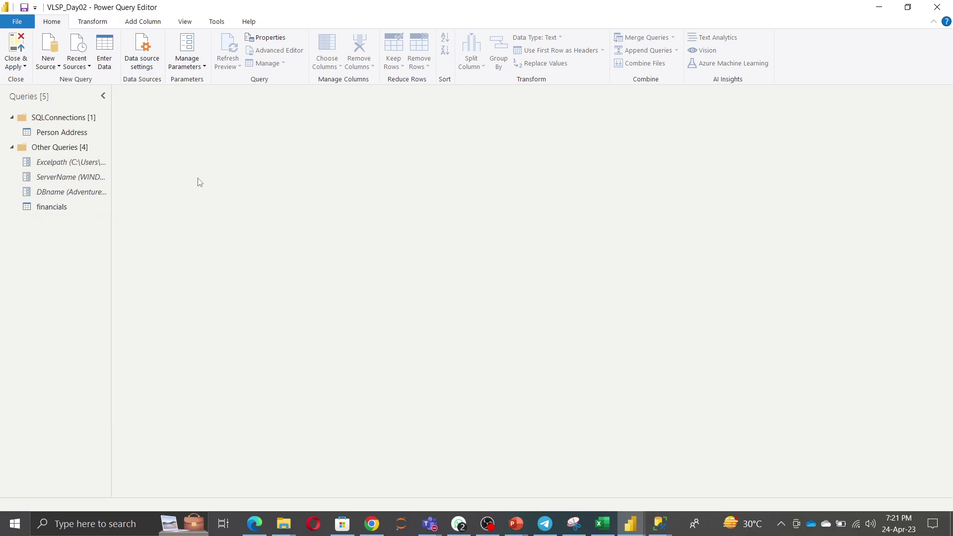
right_click(64, 183)
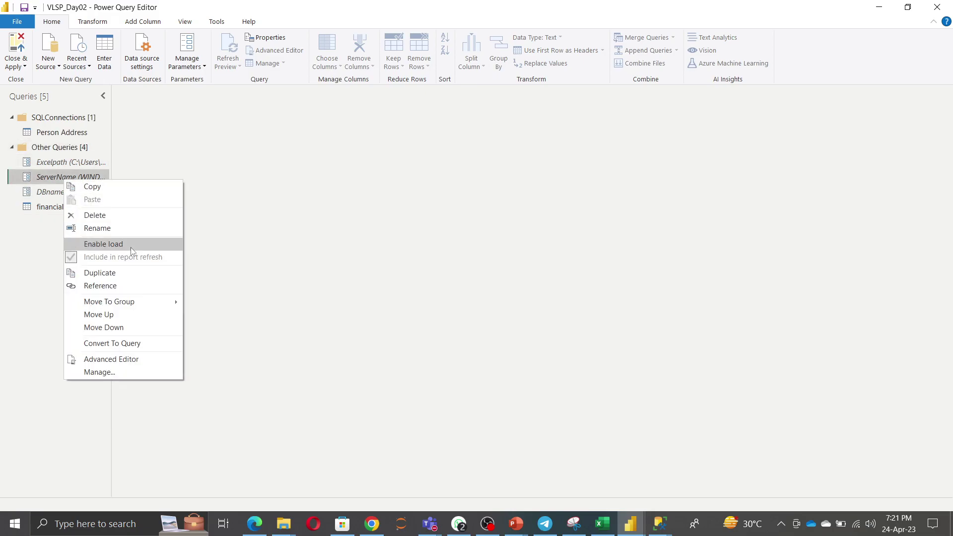
mouse_move(152, 308)
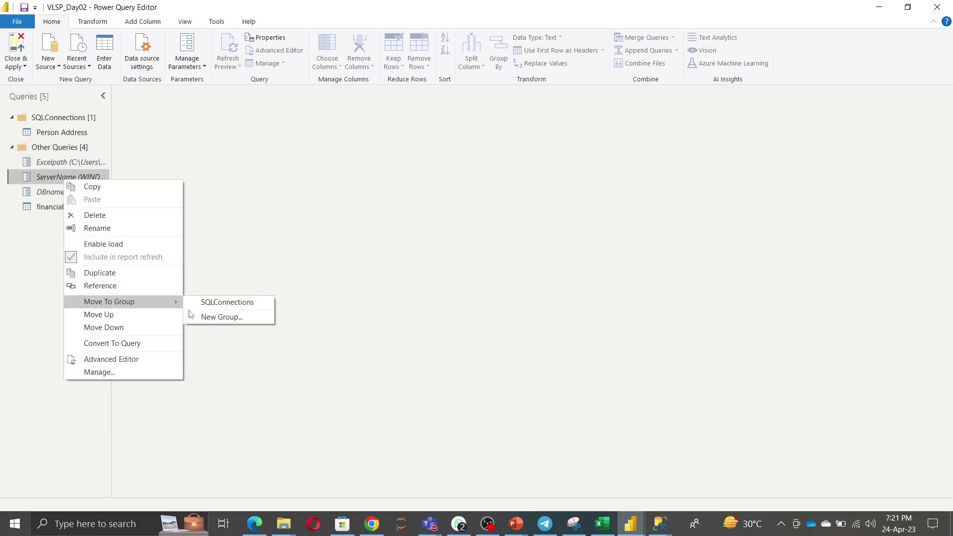
click(238, 302)
right_click(74, 191)
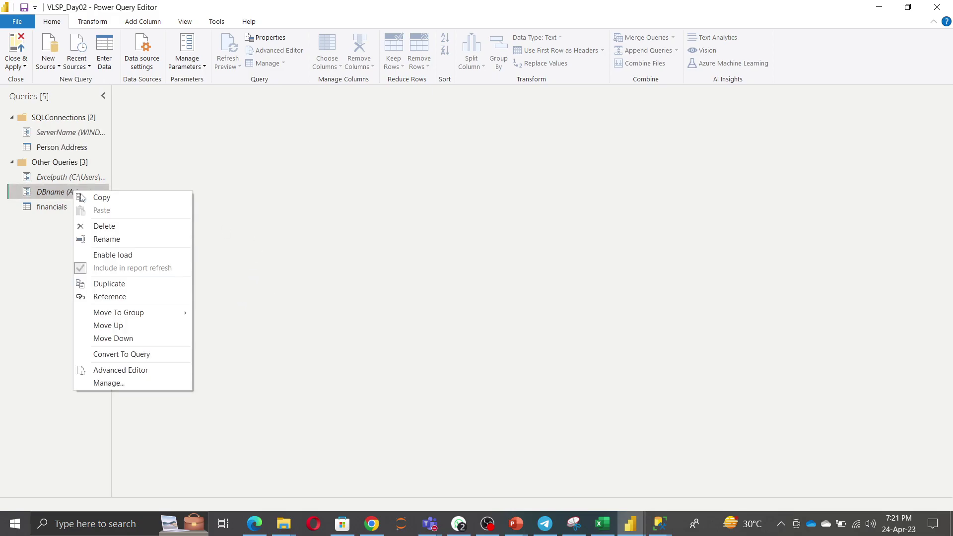
mouse_move(145, 311)
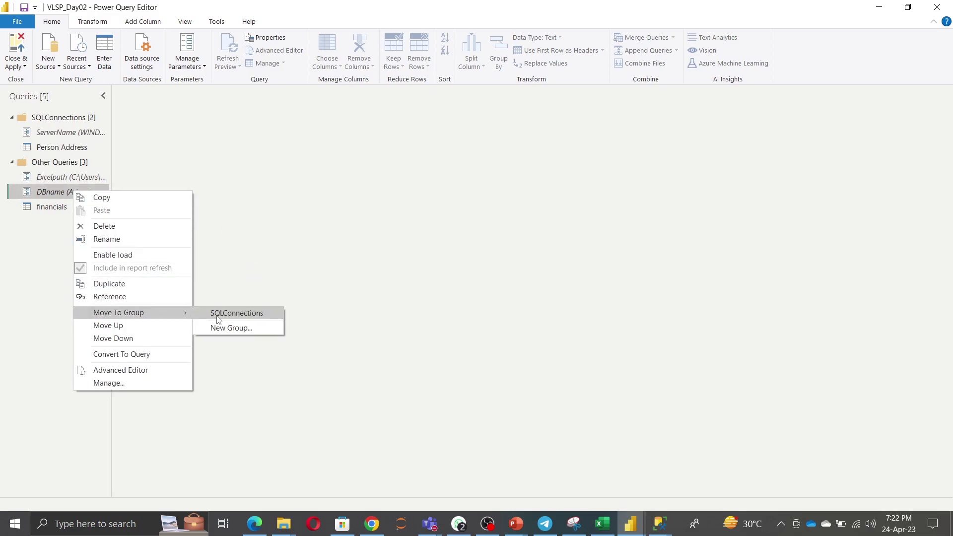
click(243, 313)
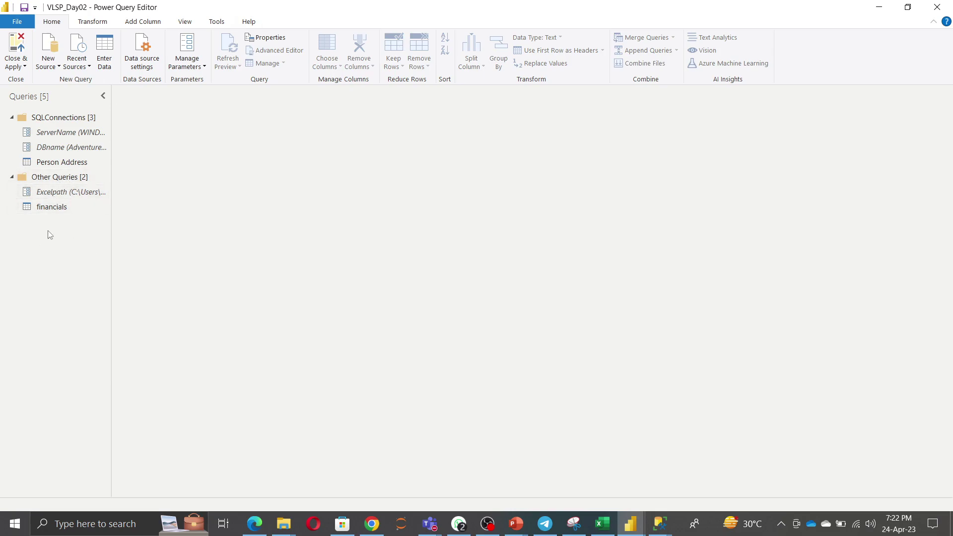
Disable load for the Person Address query and accept the confirmation
right_click(74, 163)
click(132, 226)
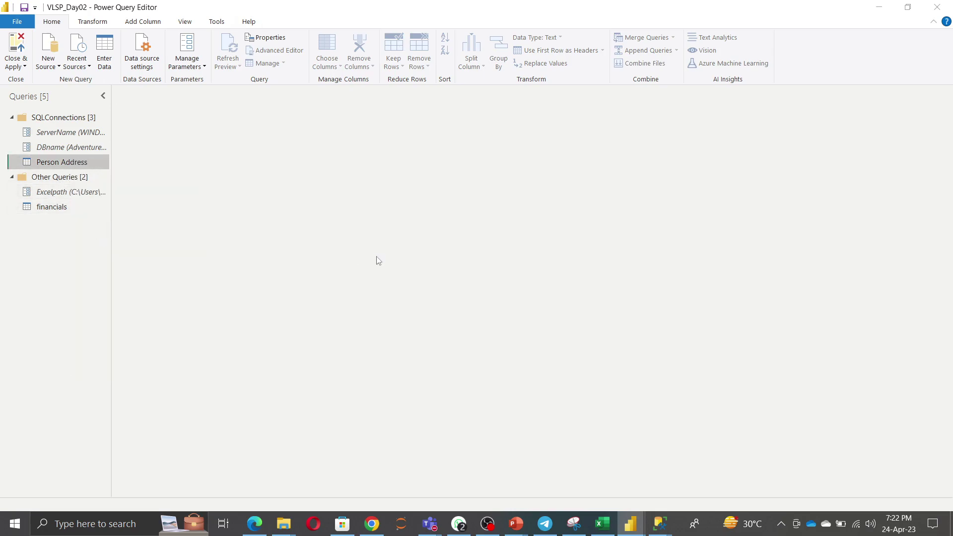
click(535, 287)
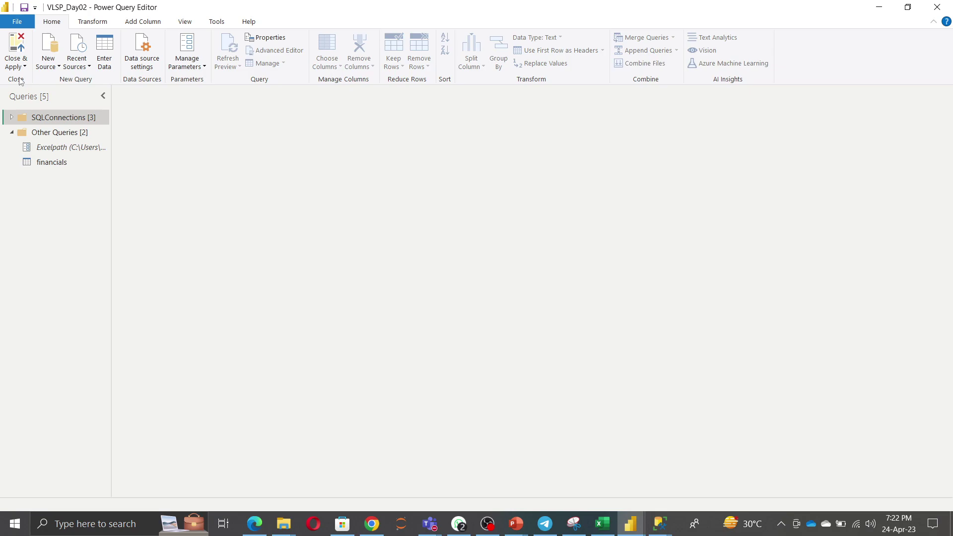
Start a manually entered table, switch to Excel and create a blank workbook with cell I10 selected
click(101, 63)
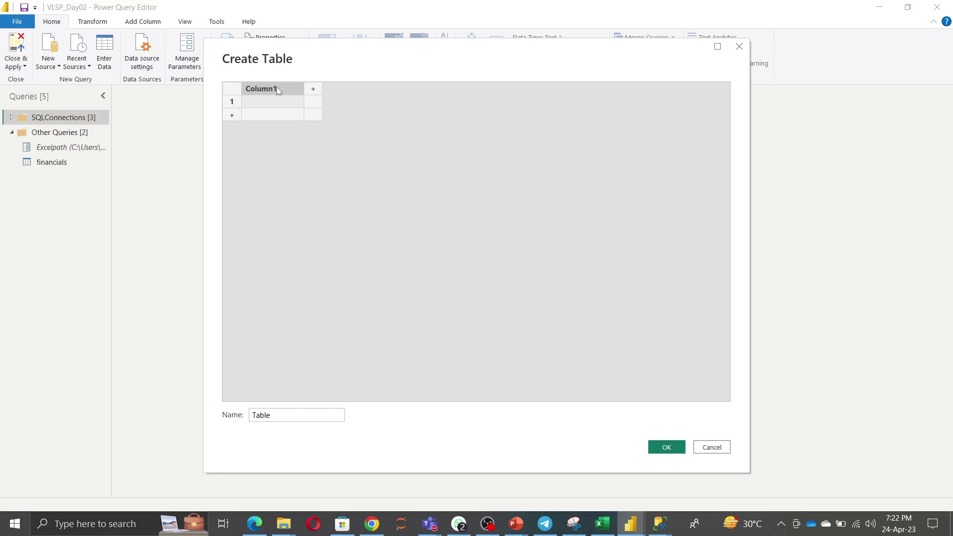
click(602, 523)
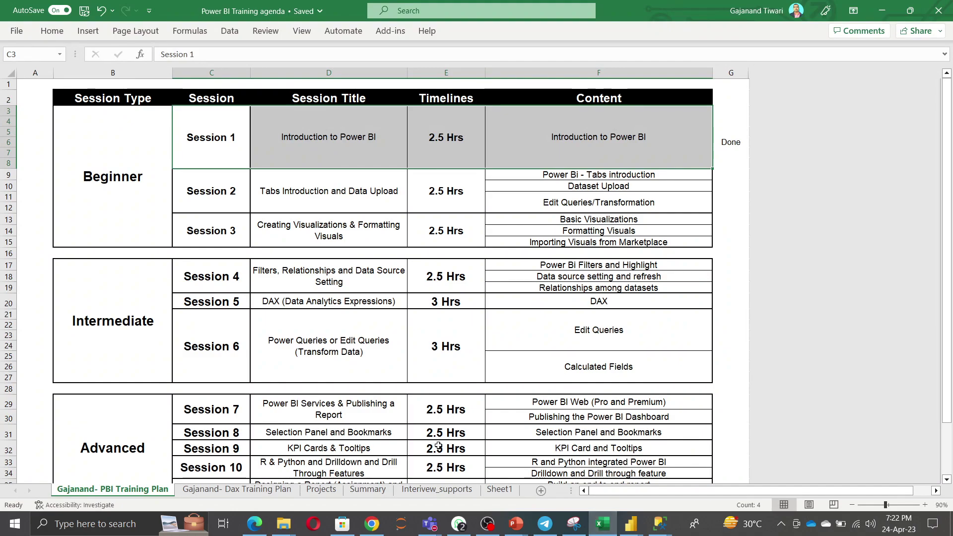
key(ctrl+n)
click(372, 191)
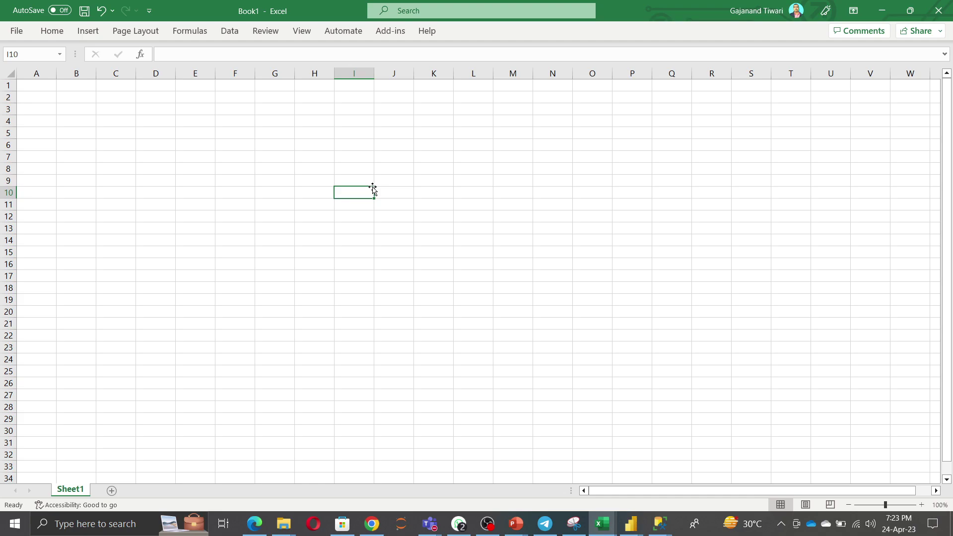
text(Name)
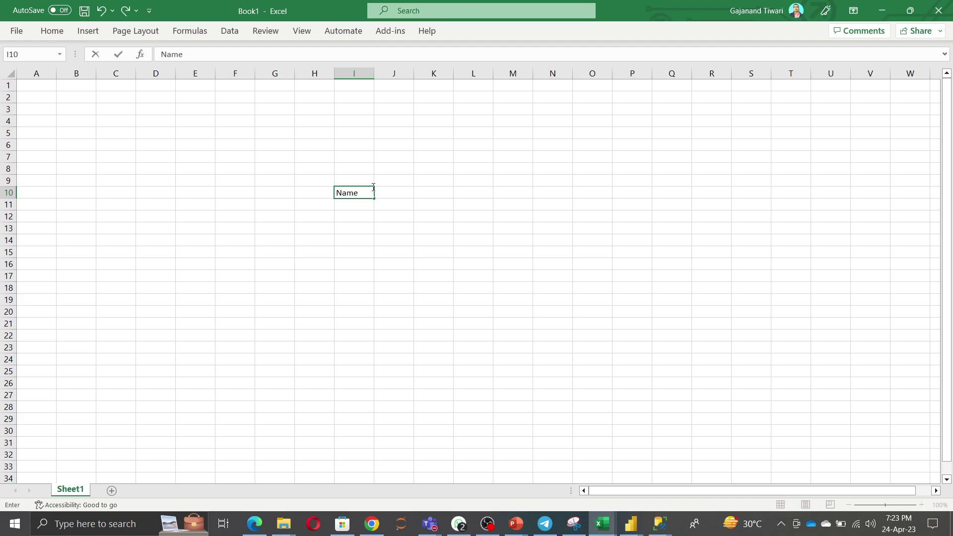
key(Tab)
text(Type)
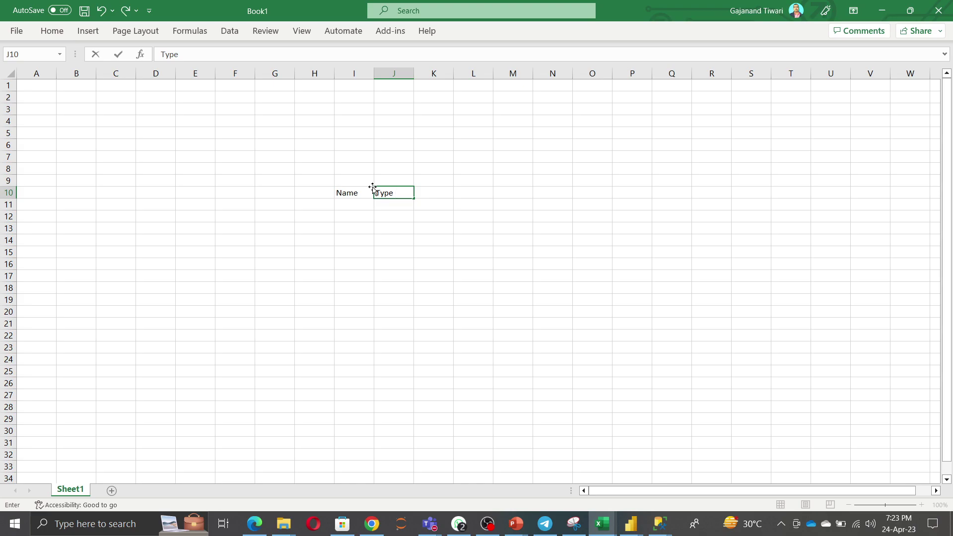
key(Escape)
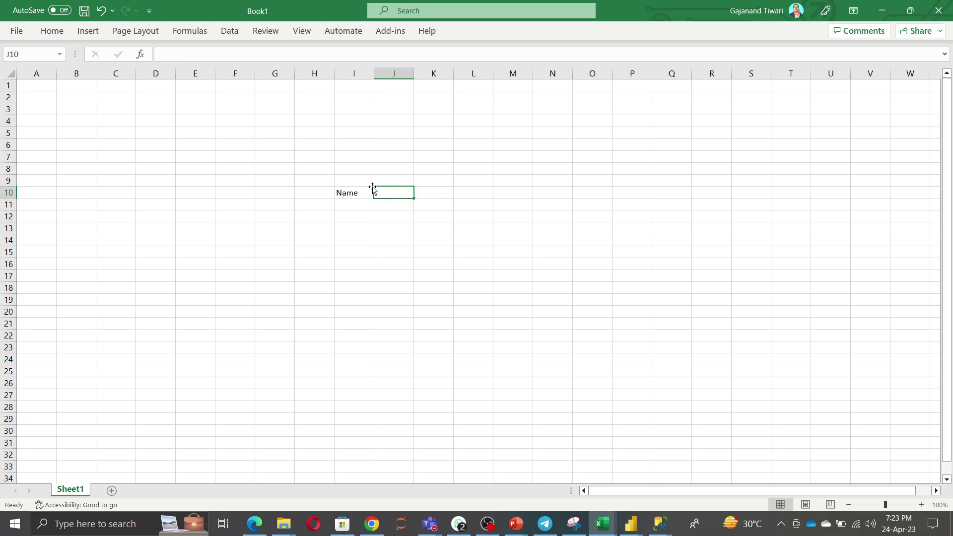
key(Left)
Enter the headings Month Name in cell I10 and Month number in cell J10
text(Month Name)
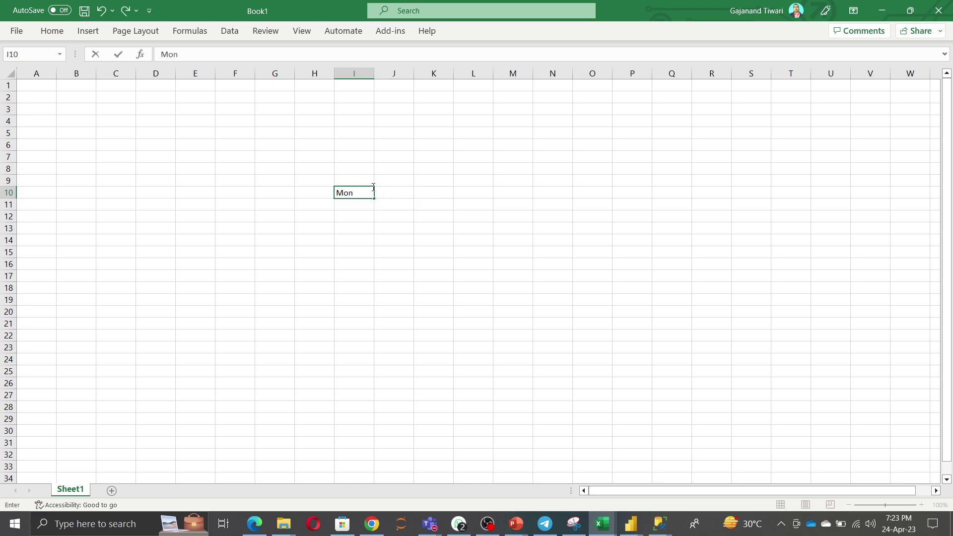
key(Tab)
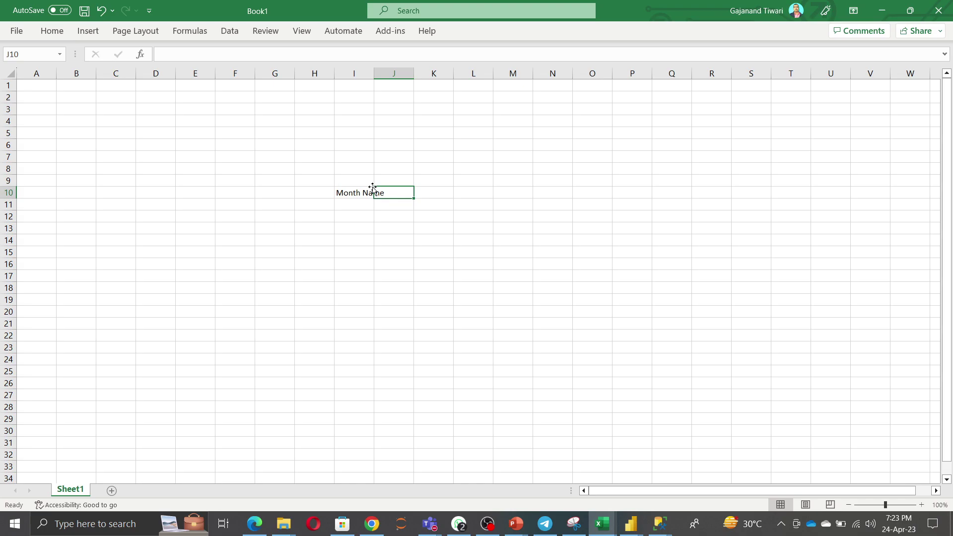
text(Mon)
key(BackSpace)
key(BackSpace)
key(BackSpace)
text(MOnt)
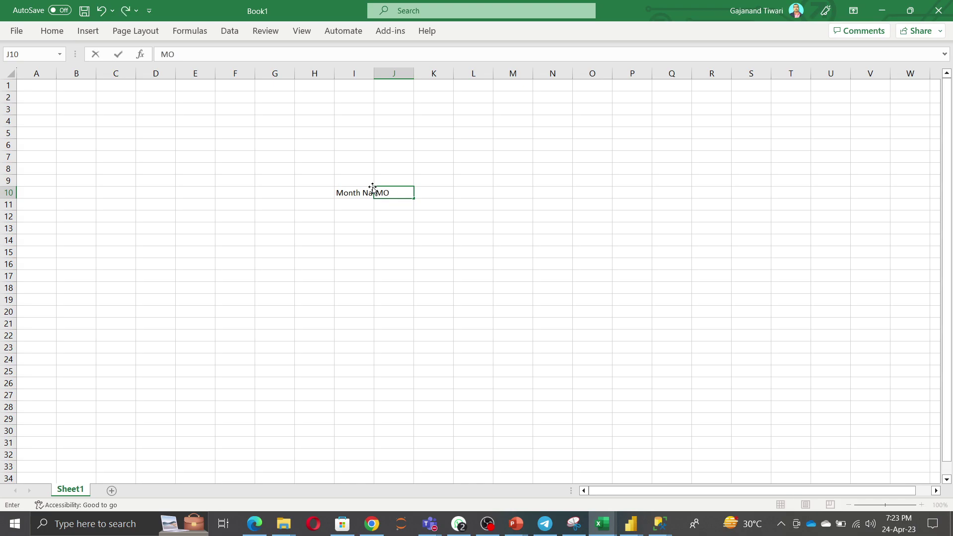
key(BackSpace)
key(BackSpace)
key(BackSpace)
text(onth N)
key(BackSpace)
text(number)
key(Return)
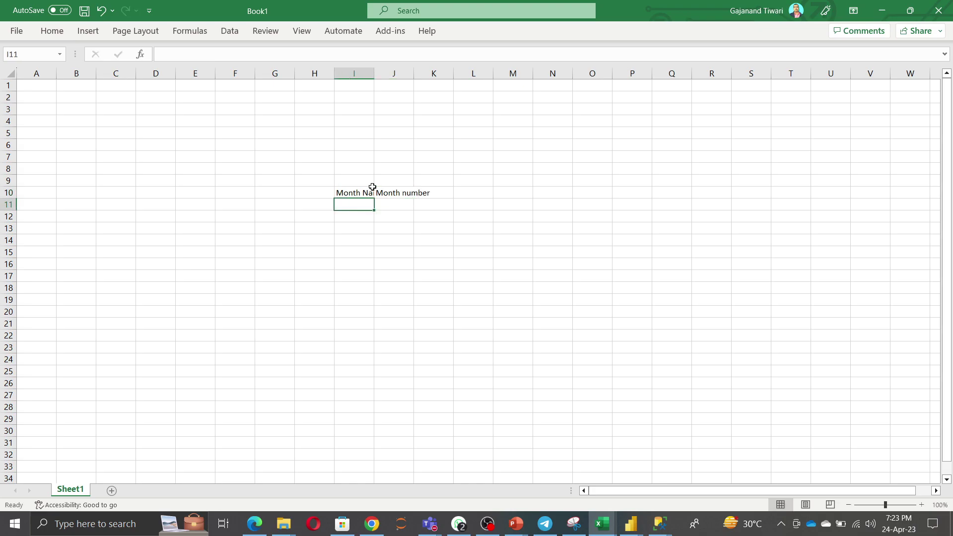
Move the Month number heading from J10 to H10, in front of Month Name
key(Up)
key(Right)
key(ctrl+c)
key(Left)
key(Left)
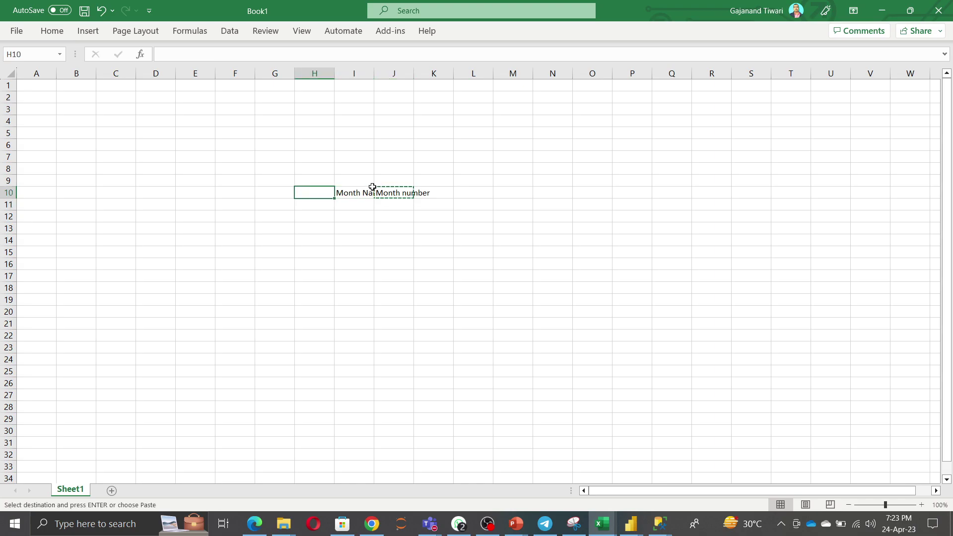
key(Return)
Fill H11:H22 under Month number with the series 1 to 12, removing any extra value, and go to cell I11
text(1)
key(Return)
key(Up)
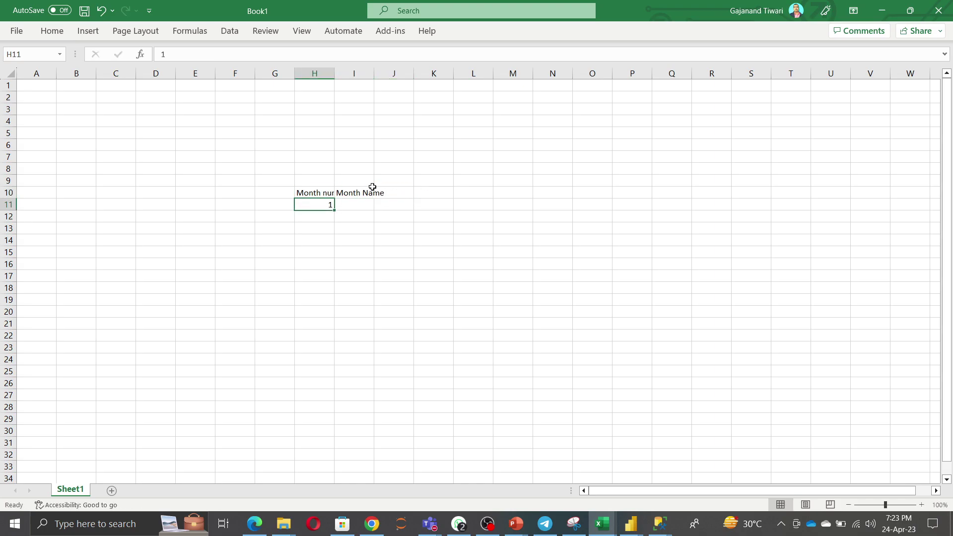
drag(334, 212, 335, 358)
click(328, 349)
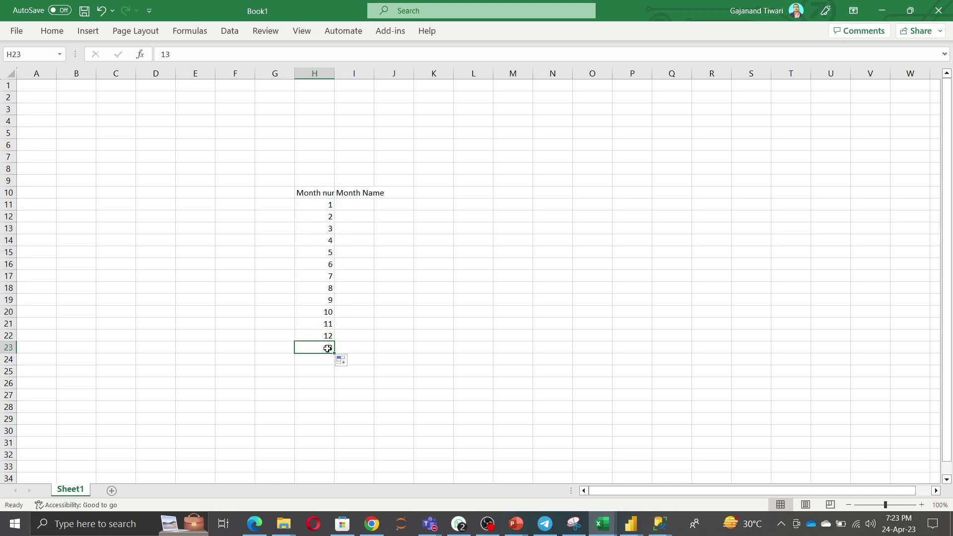
key(Delete)
key(Up)
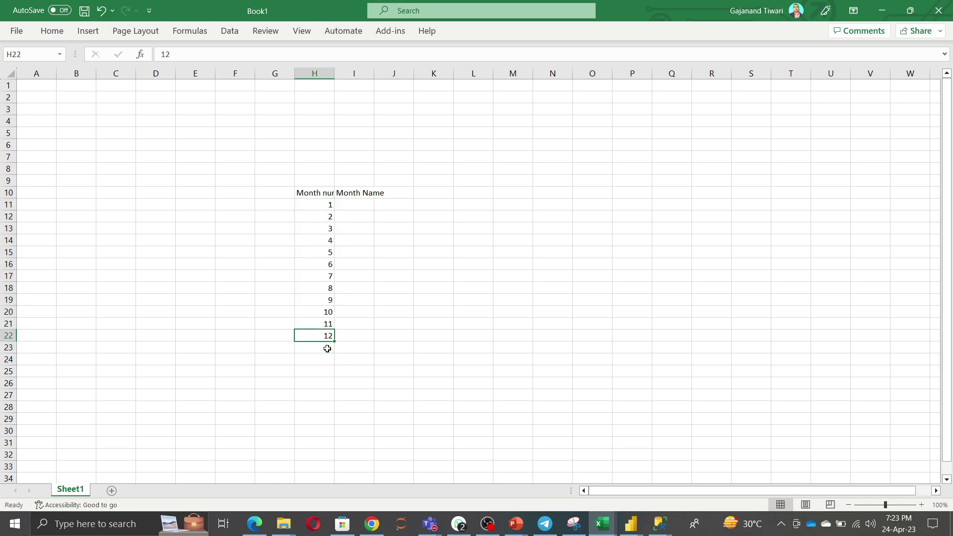
key(ctrl+Up)
key(Right)
key(Down)
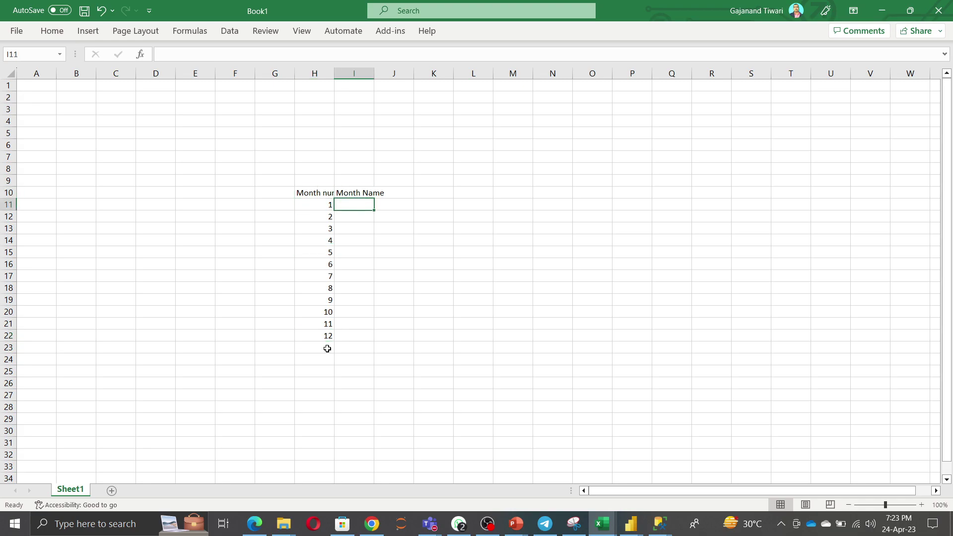
text(Monday)
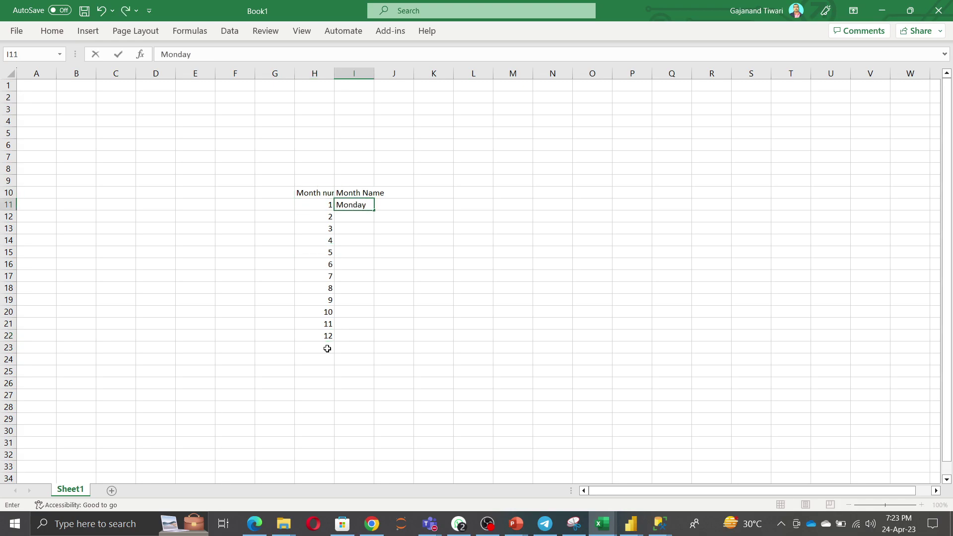
key(BackSpace)
key(BackSpace)
key(BackSpace)
key(BackSpace)
key(BackSpace)
key(BackSpace)
Enter Jan in I11 and Feb in I12 under the Month Name heading
text(Jany)
key(BackSpace)
key(BackSpace)
key(BackSpace)
key(Return)
text(Feb)
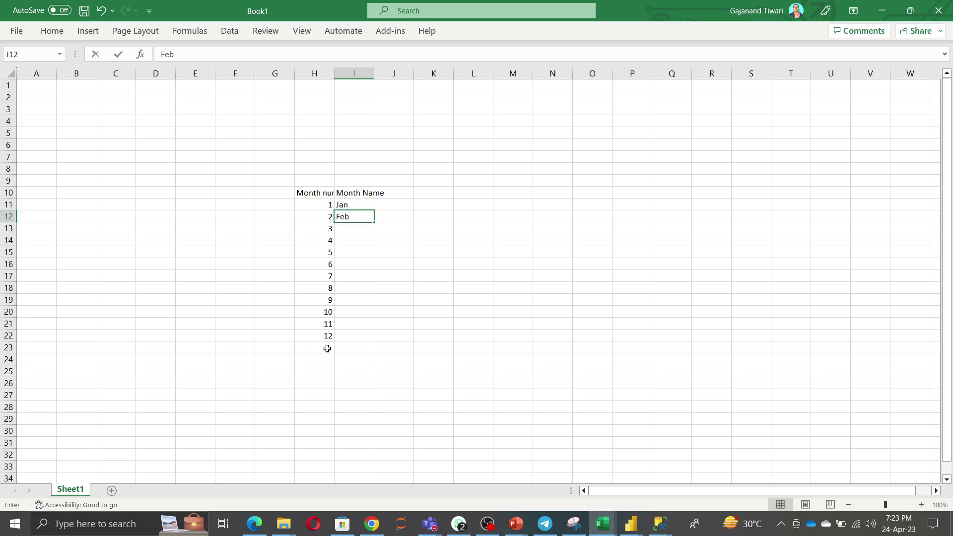
key(Return)
Fill the month names from Jan in I11 down to I22 using the Fill Series option
click(349, 203)
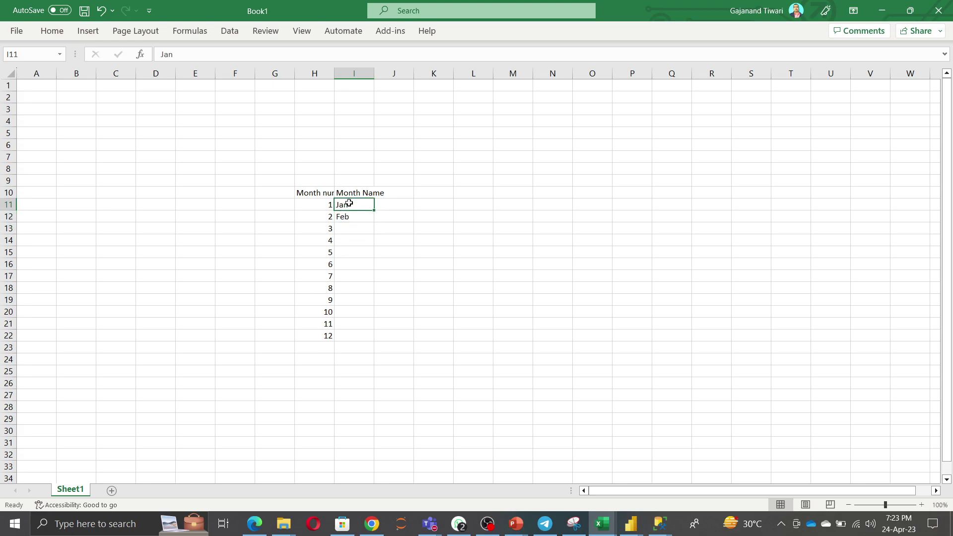
drag(375, 210, 374, 342)
click(380, 349)
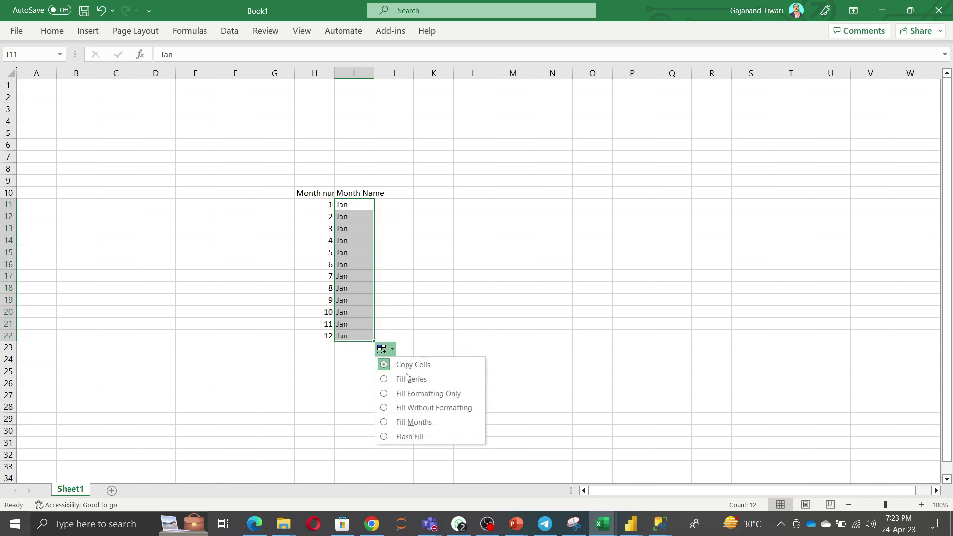
click(406, 376)
Copy the month table H10:I22 with its headings and paste it into the Create Table grid in Power Query Editor
key(Up)
key(Left)
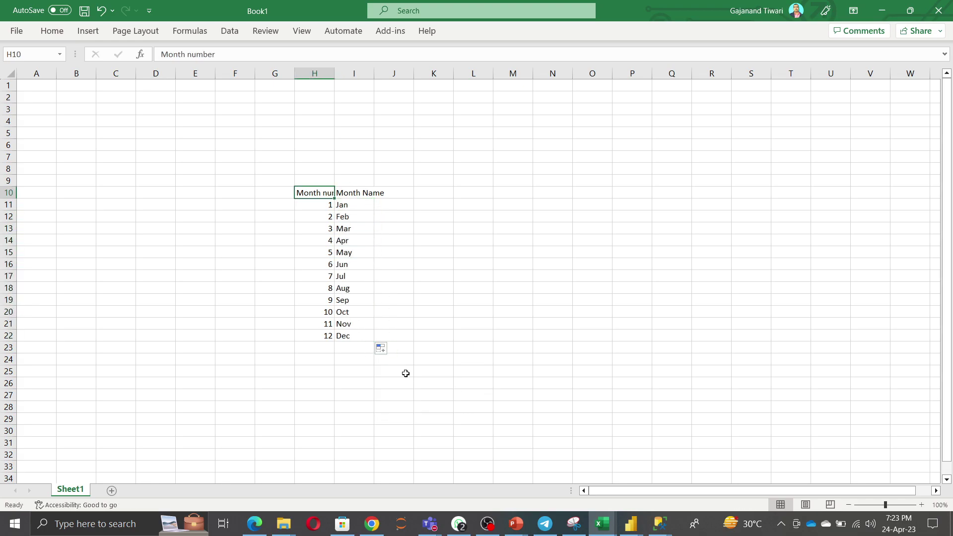
key(shift+Right)
key(ctrl+shift+Down)
key(ctrl+c)
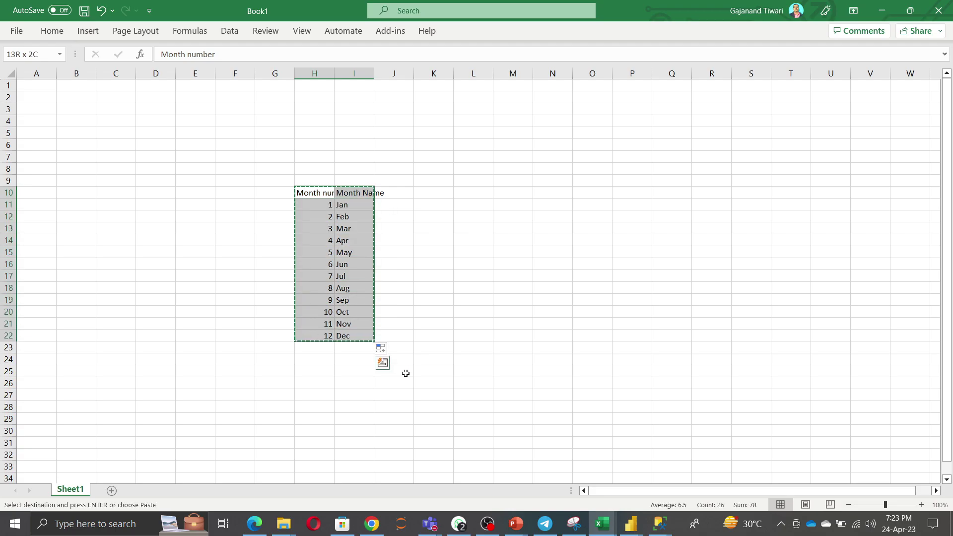
key(alt+Tab)
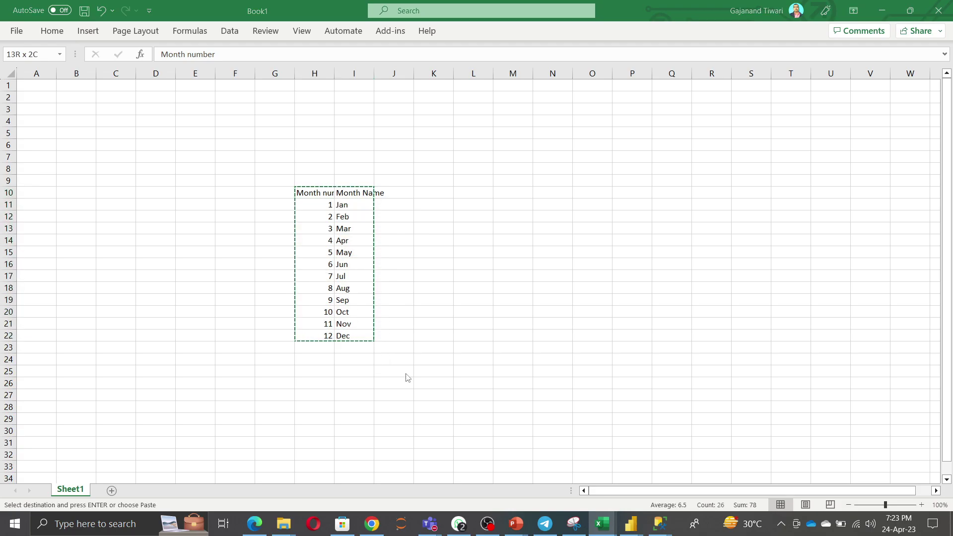
key(alt+Tab)
key(Tab)
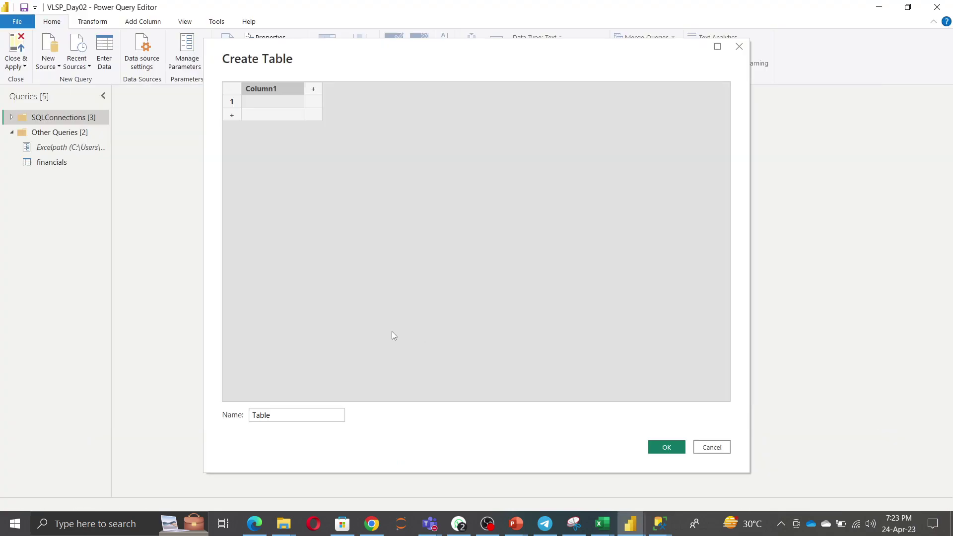
key(ctrl+v)
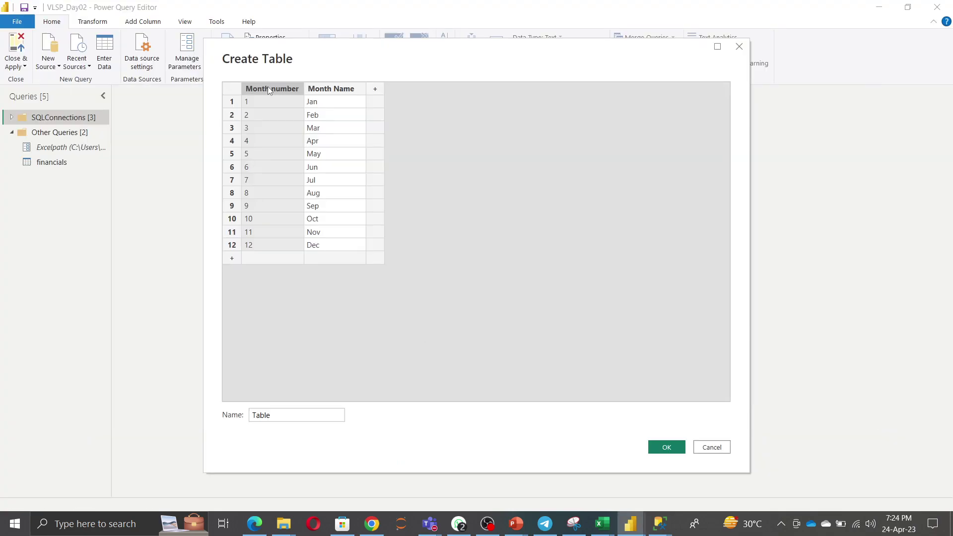
Name the new table MonthSorting and create it
double_click(304, 415)
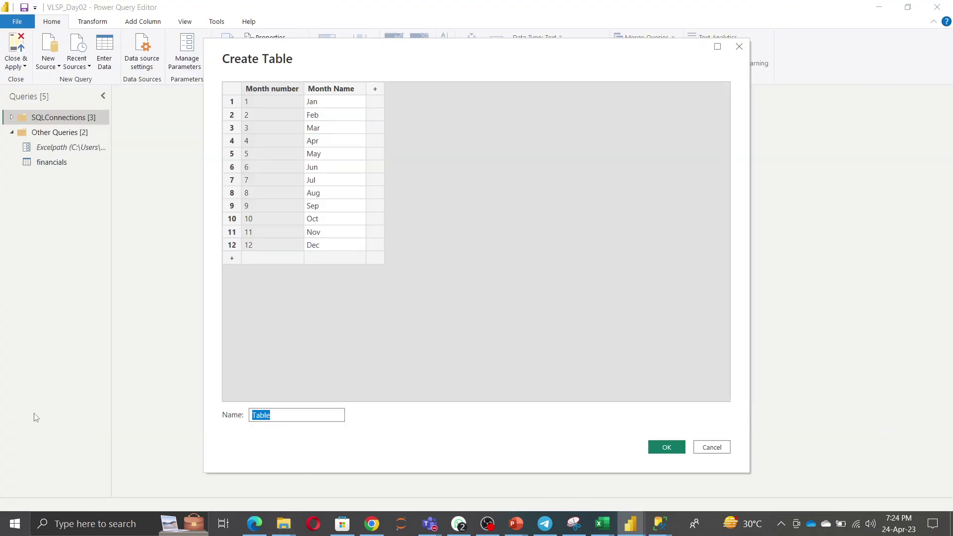
text(MOnt)
key(BackSpace)
key(BackSpace)
text(onthSortin)
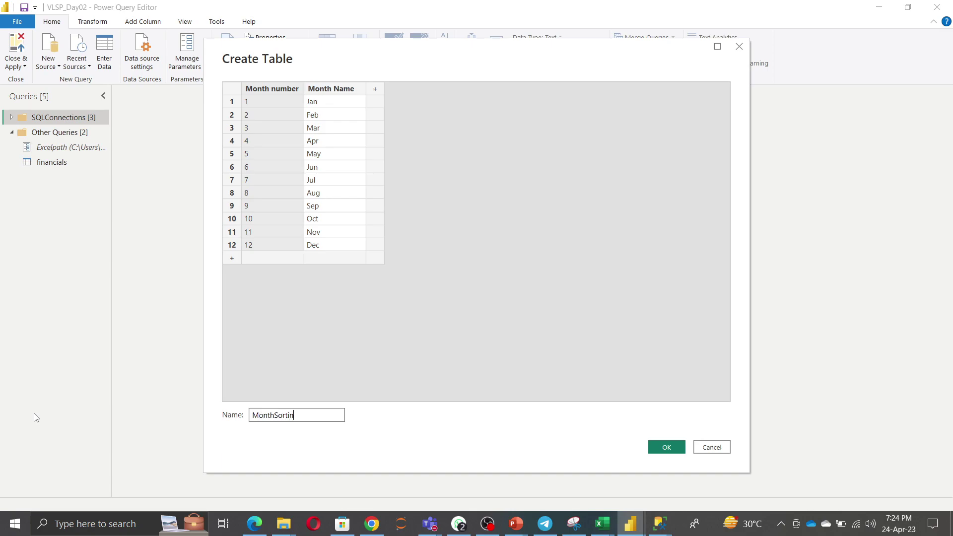
text(g)
click(667, 447)
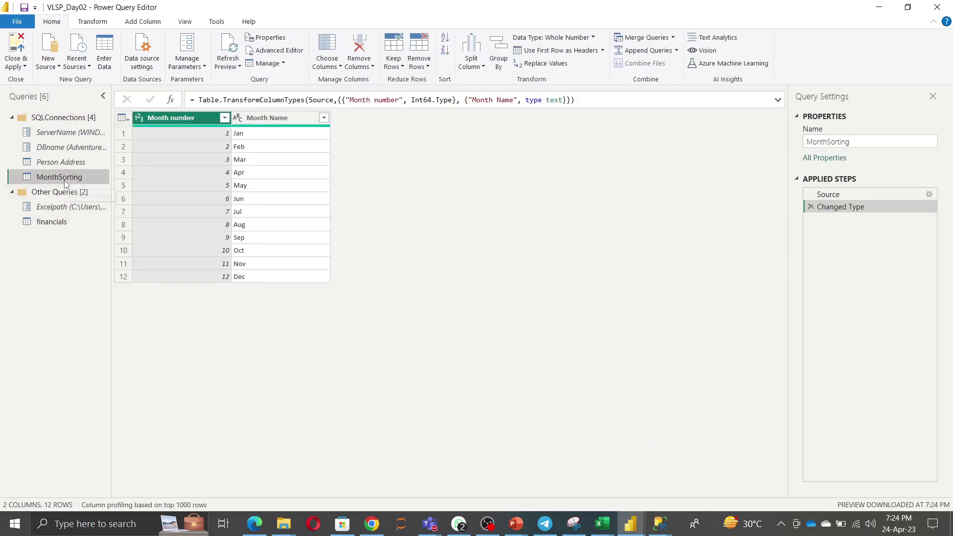
Collapse and re-expand the SQLConnections group to view MonthSorting, and look at the parameter management dialog without changing it
click(12, 119)
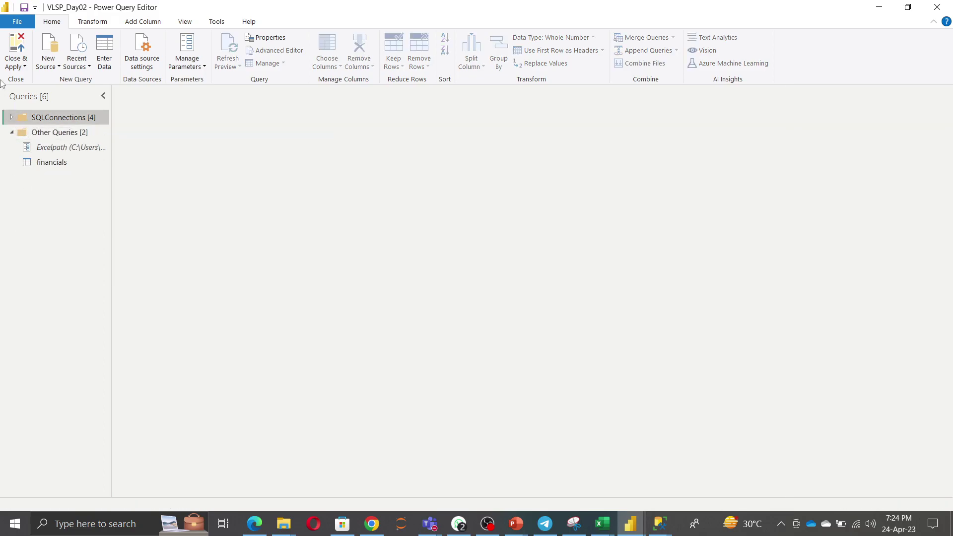
click(12, 117)
click(59, 178)
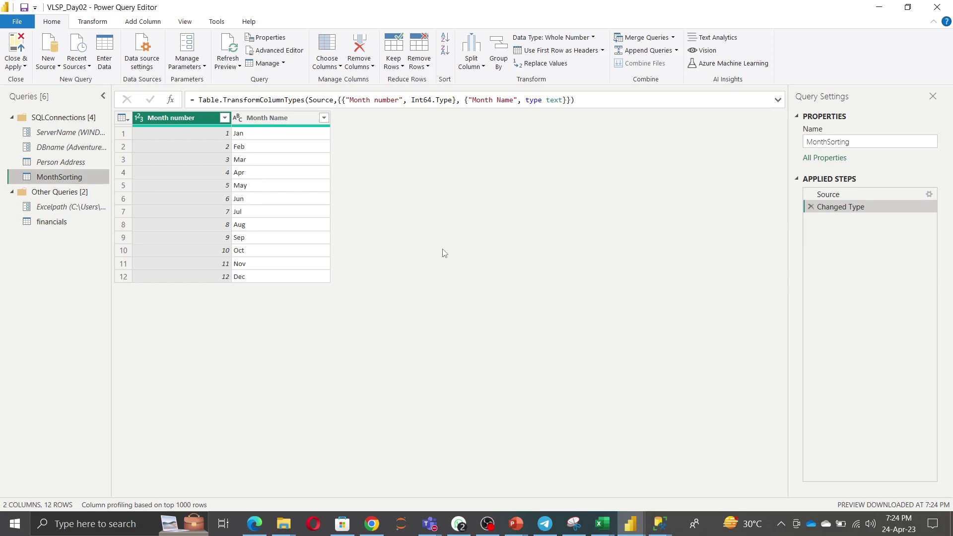
click(197, 57)
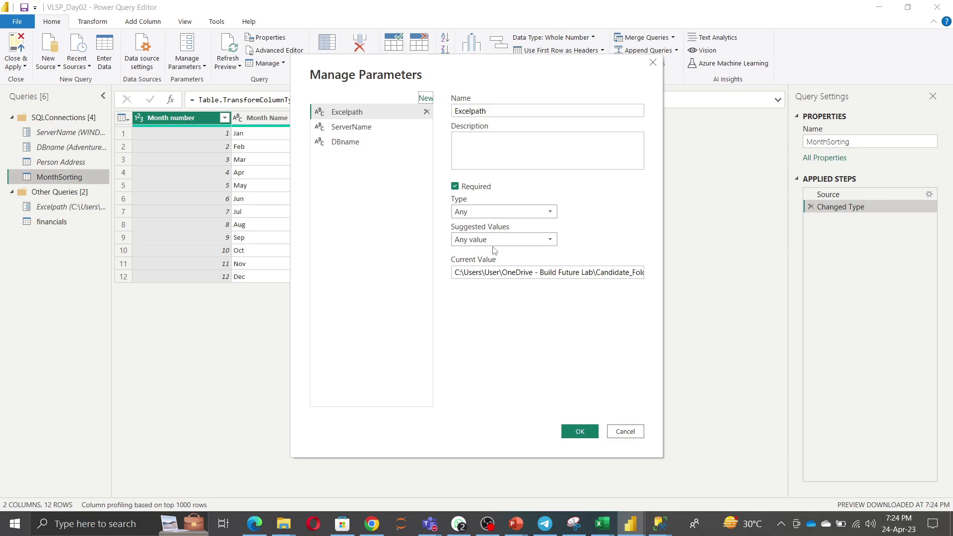
click(625, 432)
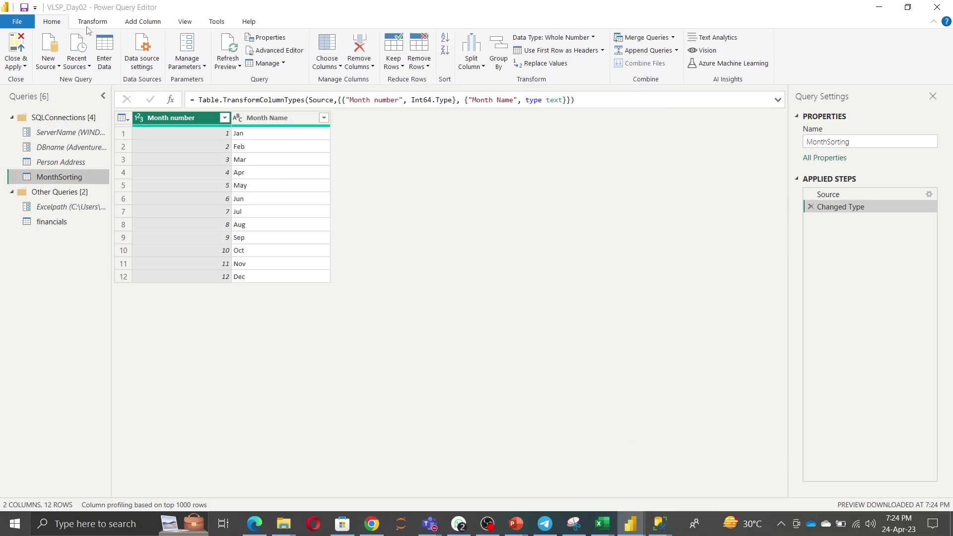
Start a new manually entered table and name its two columns GenderID and Gender
click(106, 51)
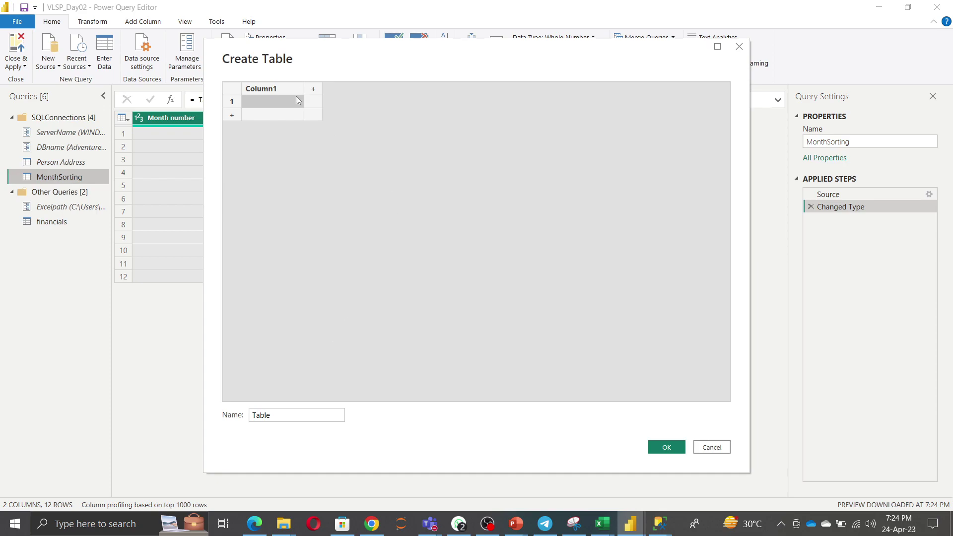
double_click(275, 89)
text(GEnd)
key(BackSpace)
key(BackSpace)
key(BackSpace)
text(ender)
key(Tab)
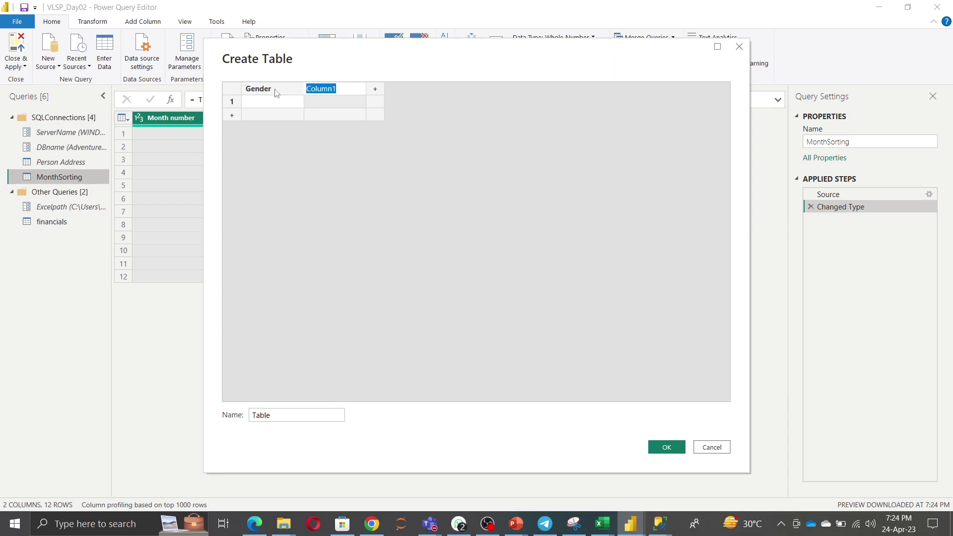
double_click(276, 92)
click(277, 93)
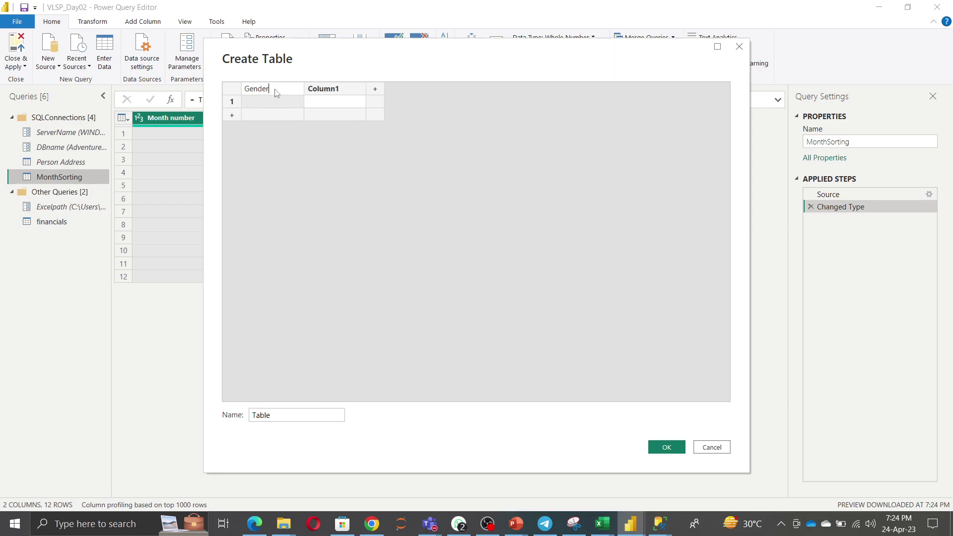
text(ID)
key(Tab)
text(Gender)
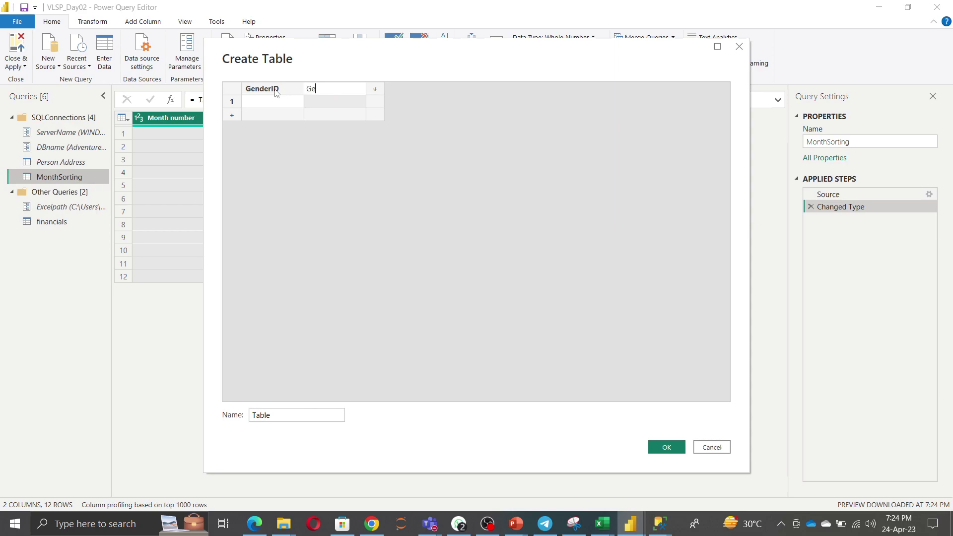
Fill the GenderID column with the values 1, 2 and 3 in three rows
click(275, 102)
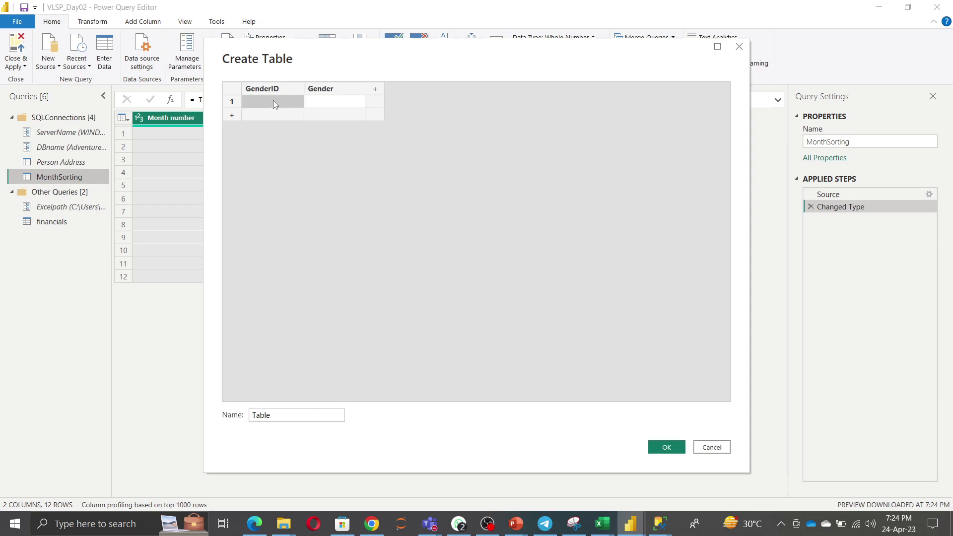
text(1)
key(Return)
text(2)
key(Return)
text(3)
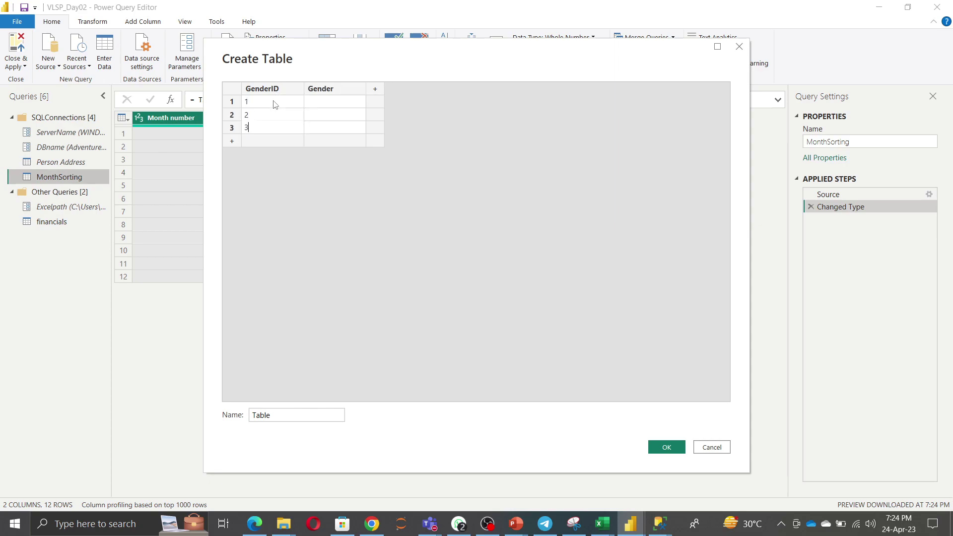
Fill the Gender column beside IDs 1, 2 and 3 with M, F and T
key(Tab)
key(Up)
key(Up)
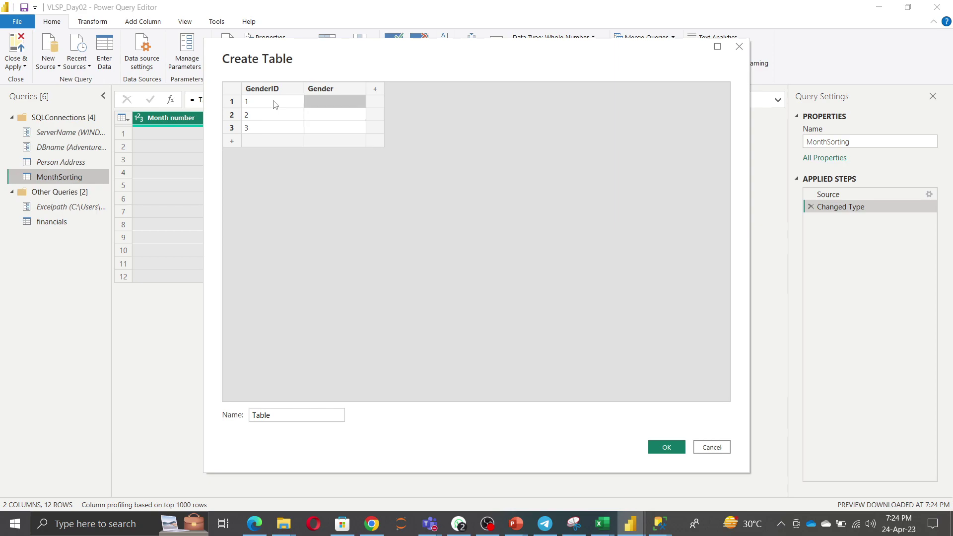
text(M)
key(Return)
text(F)
key(Return)
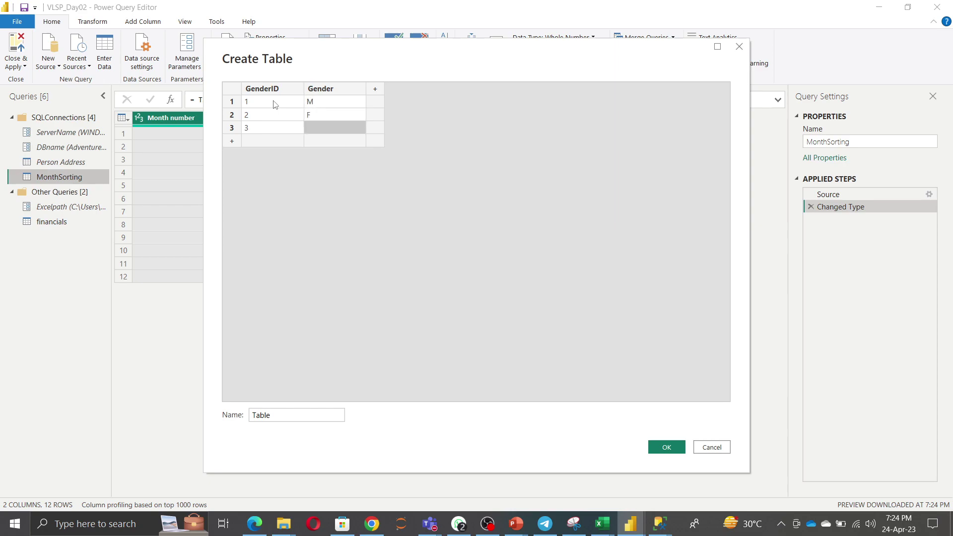
text(T)
Name the new table GenderTable and create it
double_click(298, 415)
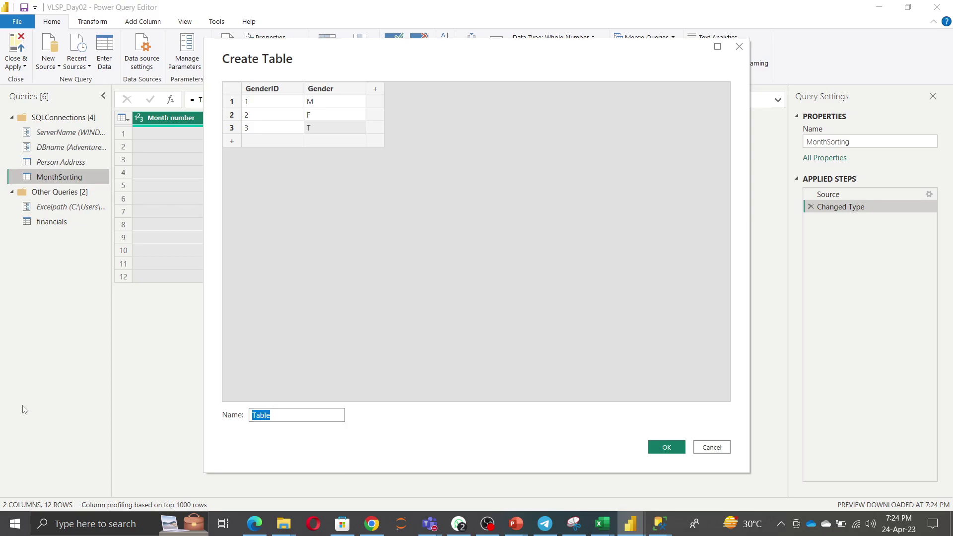
text(GenderTa)
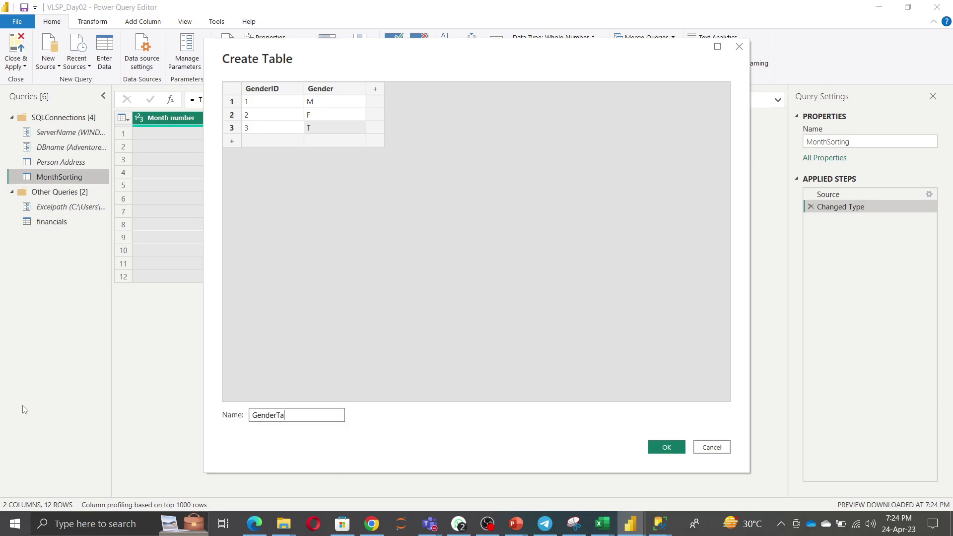
text(ble)
click(665, 448)
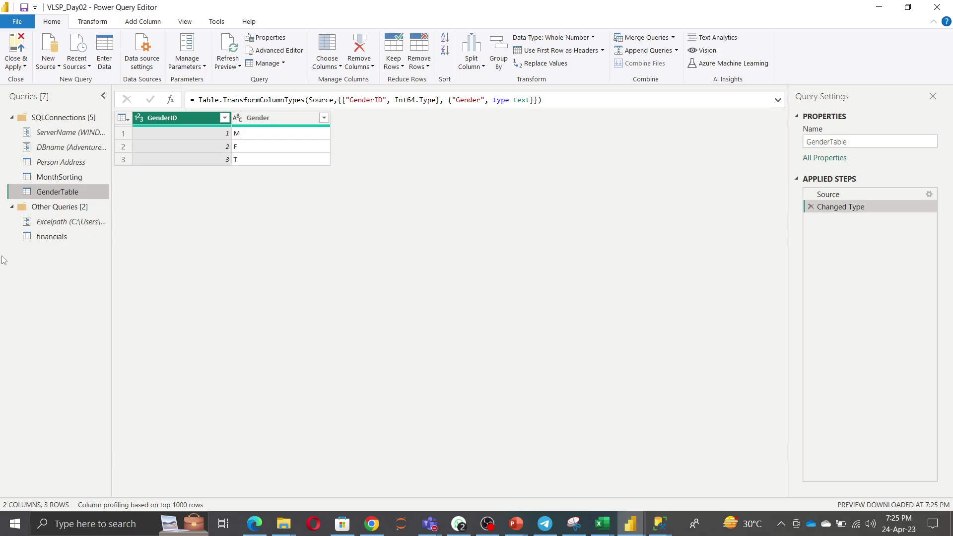
Collapse the SQLConnections group and disable loading of the financials query, accepting the possible data loss
click(11, 117)
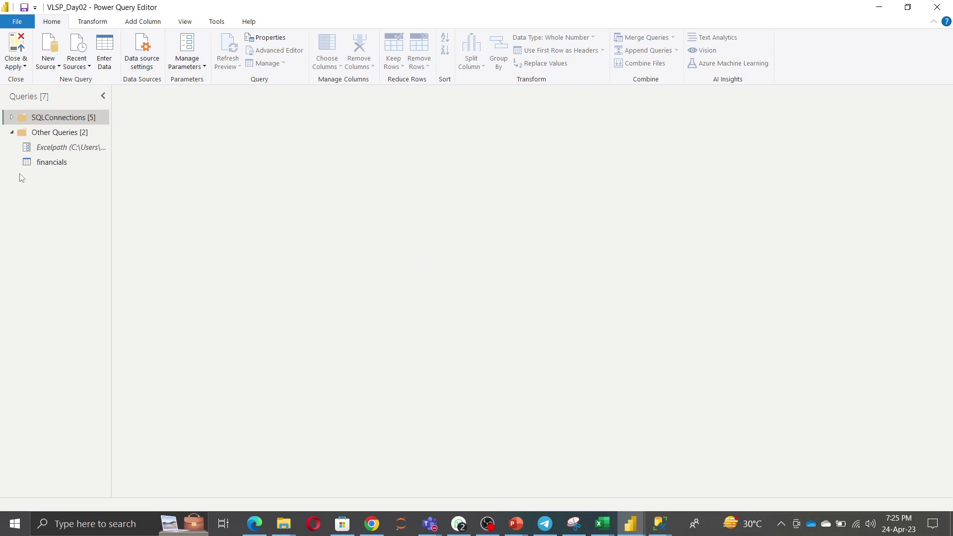
click(55, 164)
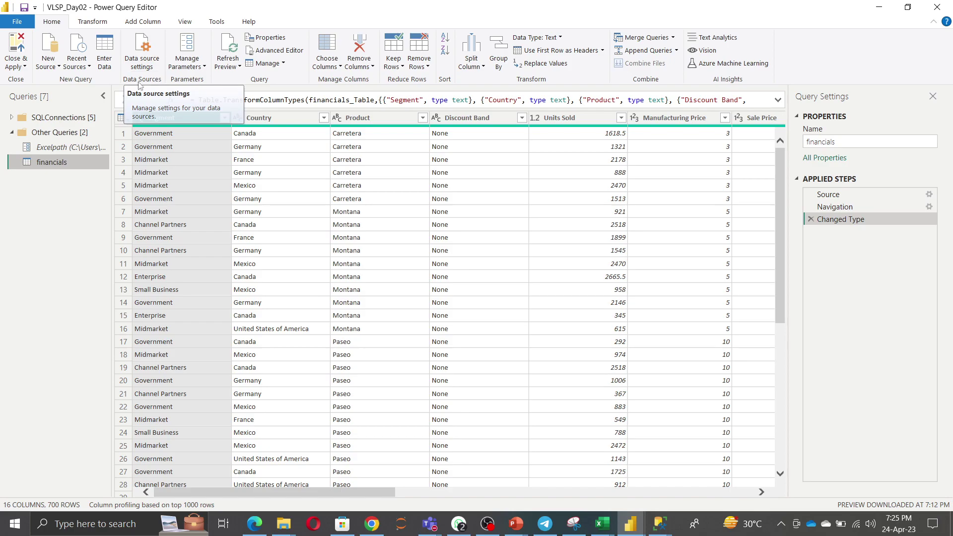
right_click(52, 166)
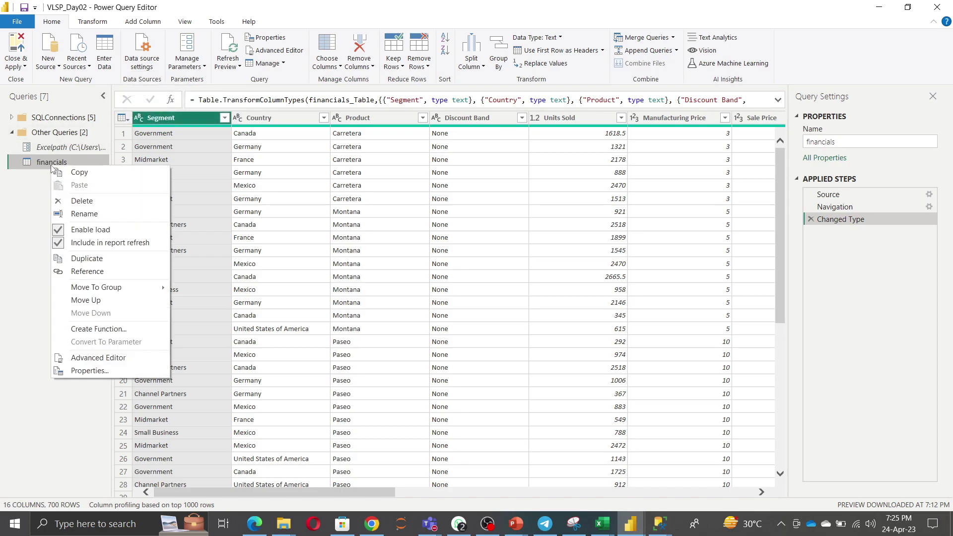
click(70, 230)
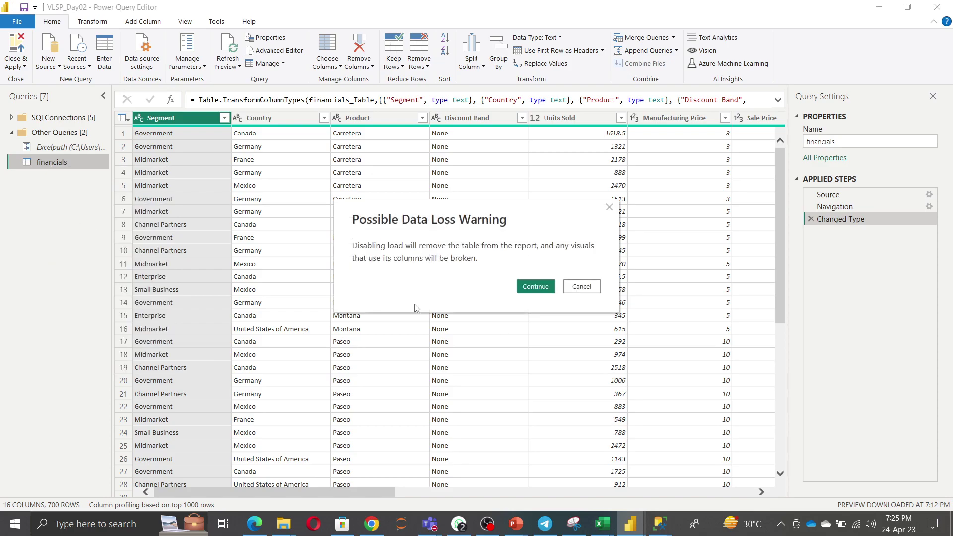
click(536, 293)
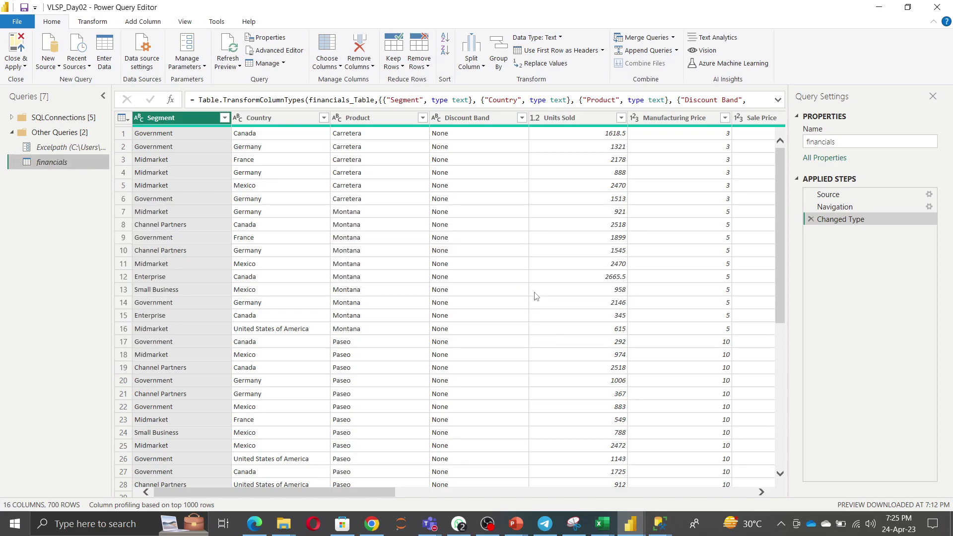
right_click(42, 171)
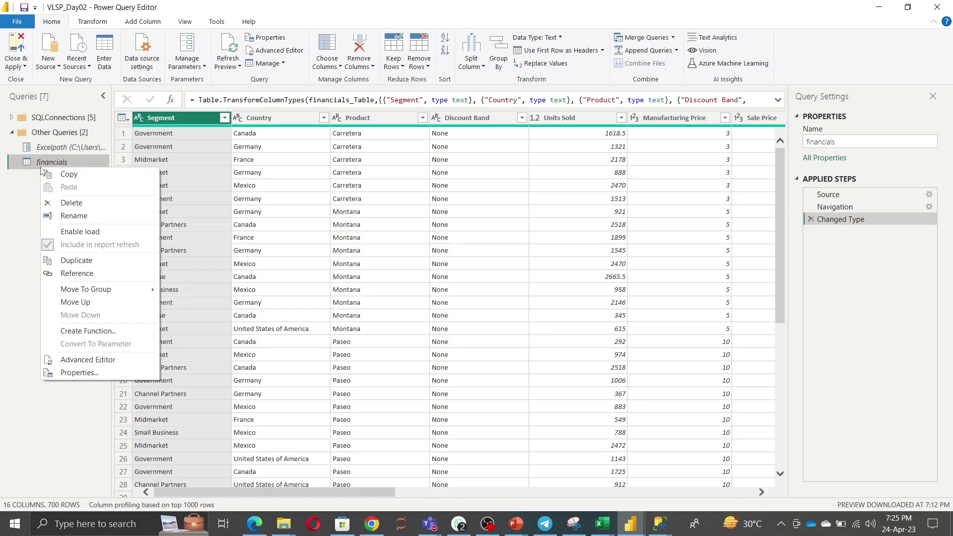
click(8, 196)
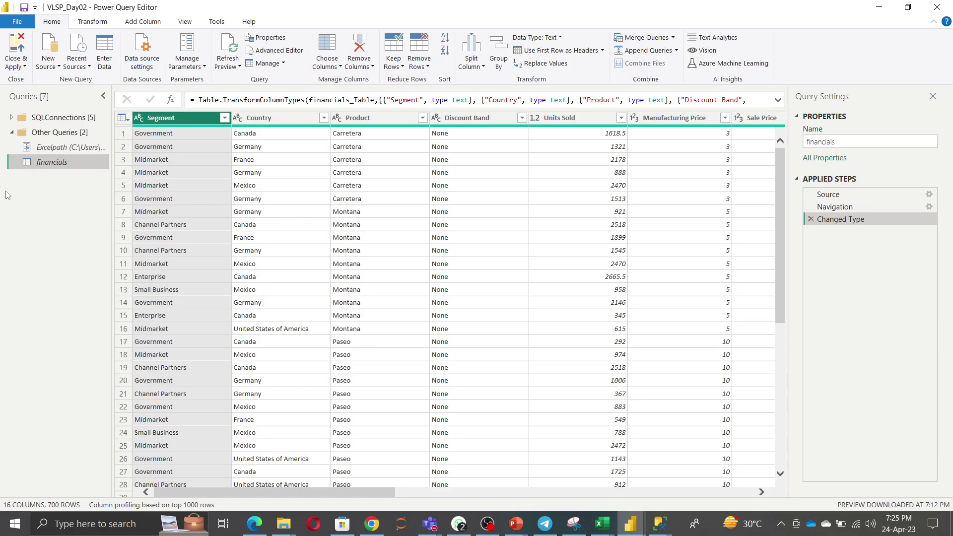
Duplicate the financials query and also create a reference query from the original
right_click(49, 162)
click(82, 253)
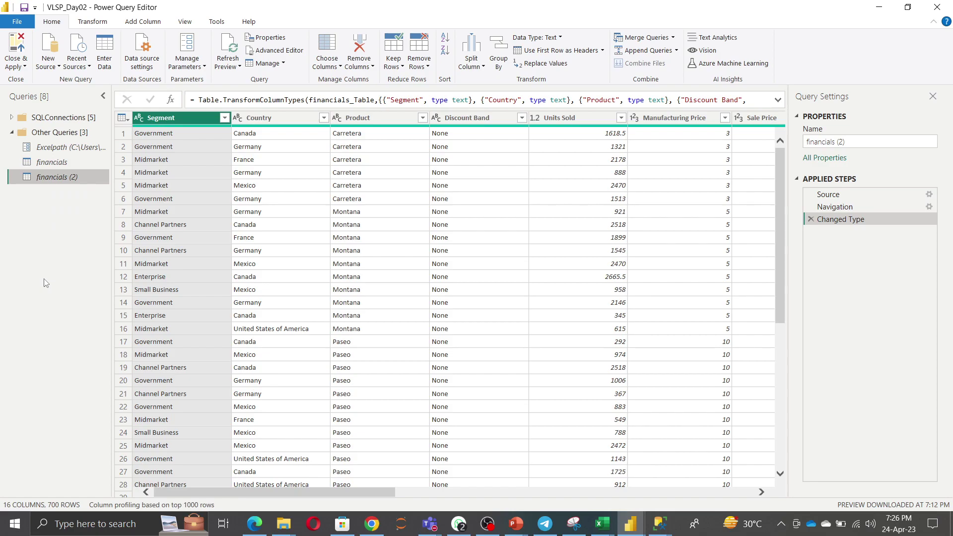
right_click(48, 163)
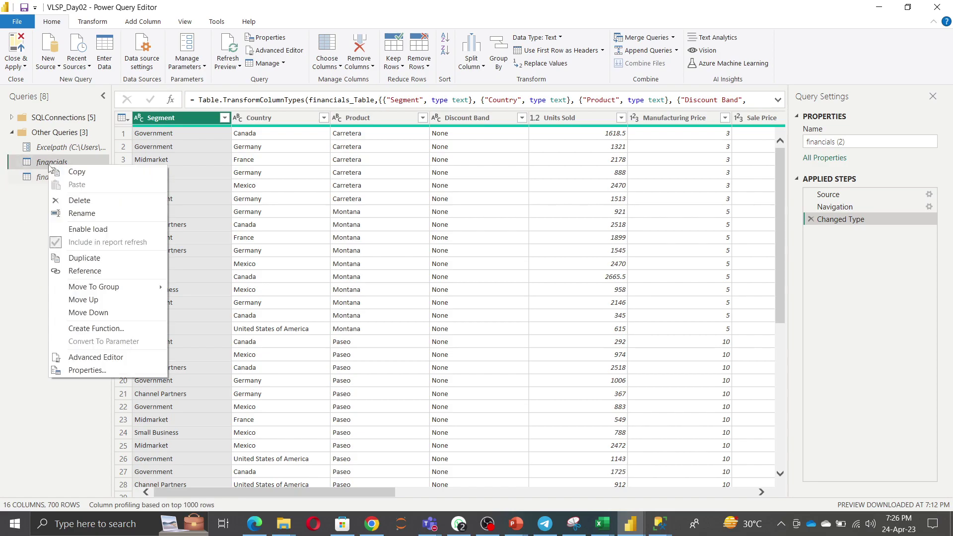
click(85, 271)
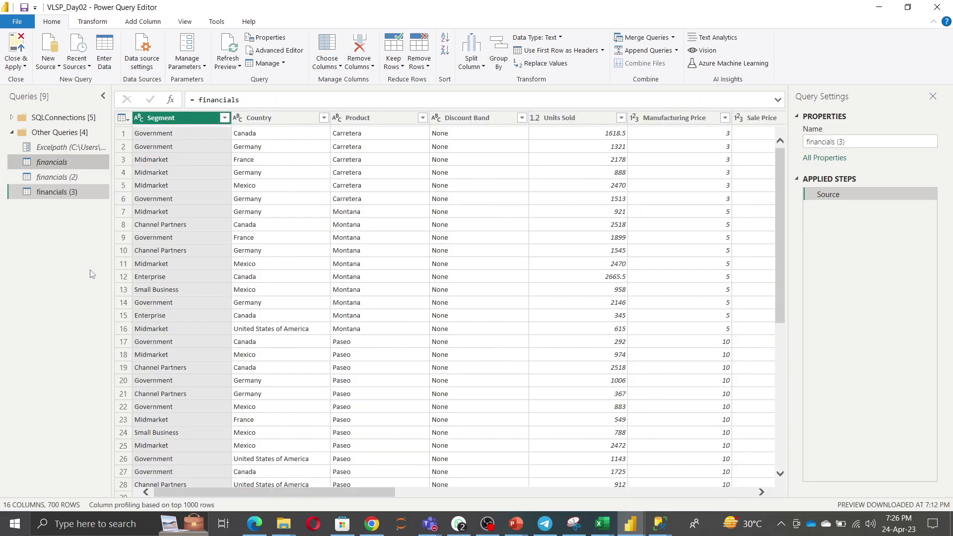
Rename the duplicated query financials (2) as financials_Duplicate
click(60, 177)
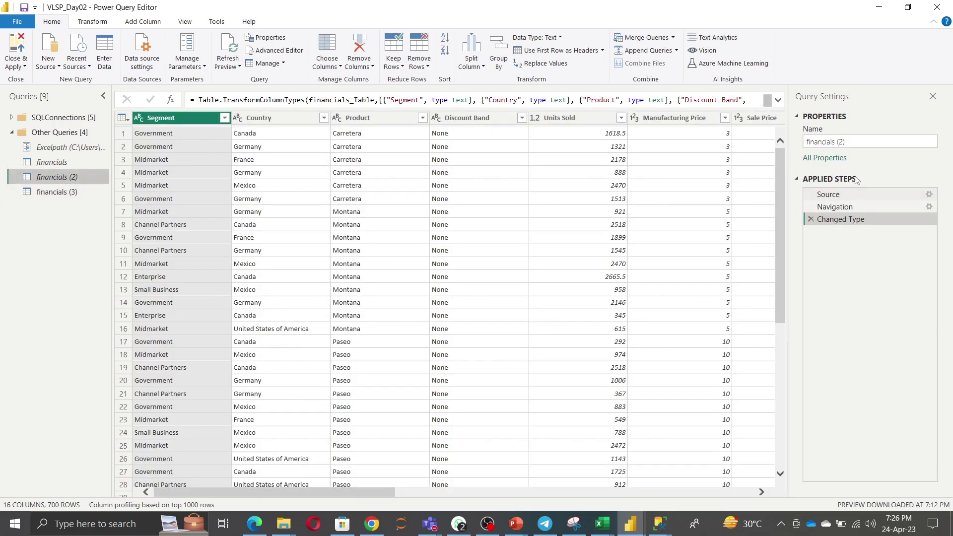
click(855, 138)
key(BackSpace)
key(BackSpace)
key(BackSpace)
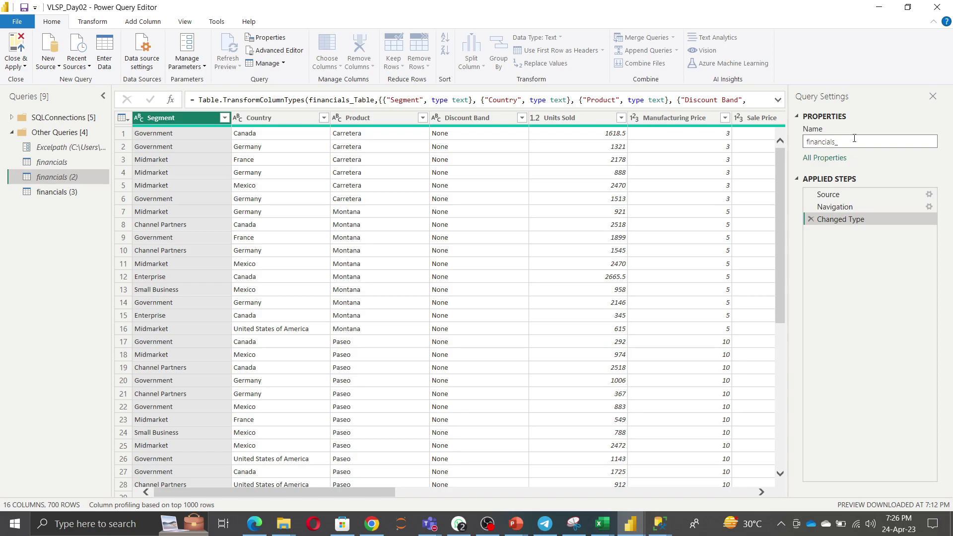
text(_Duplicate)
Rename the referenced query financials (3) as financials_reference
click(52, 192)
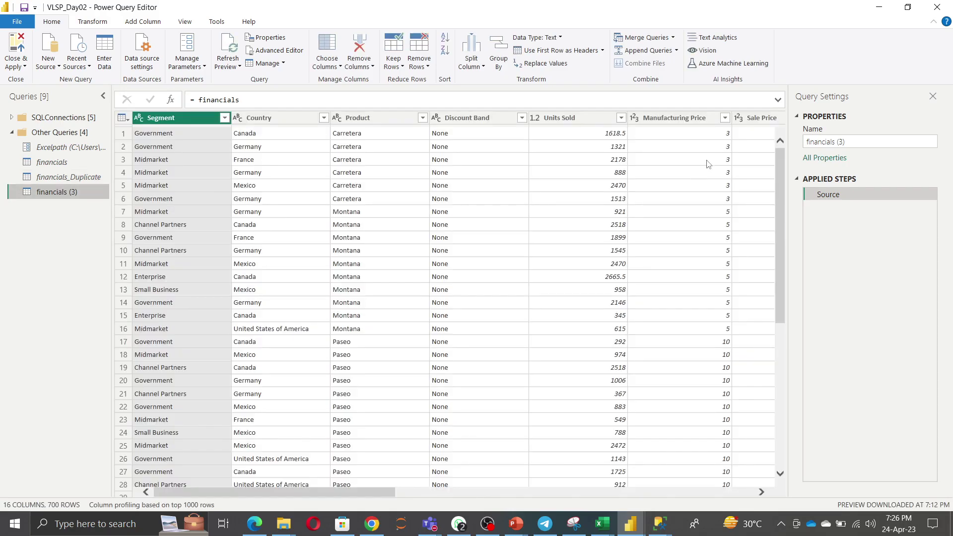
click(853, 144)
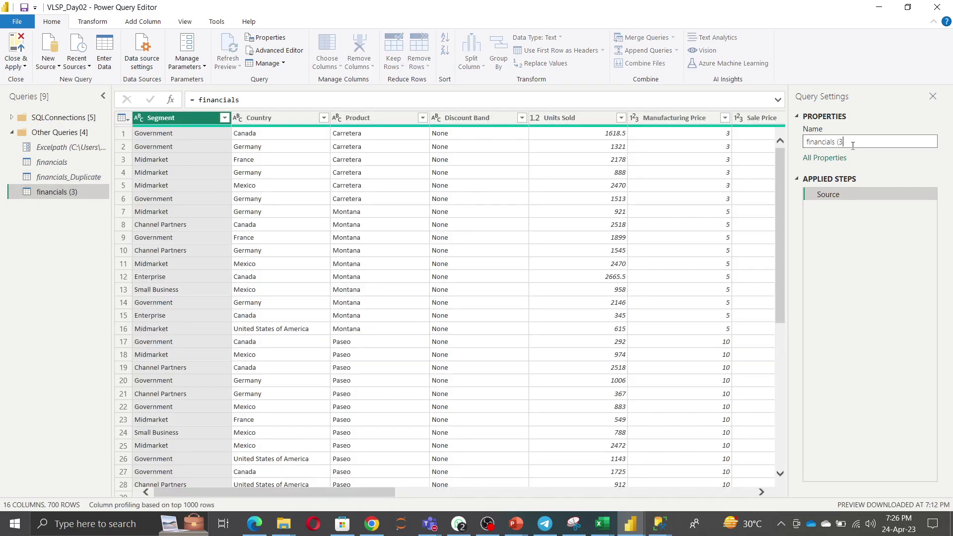
key(BackSpace)
key(BackSpace)
text(_refrerence)
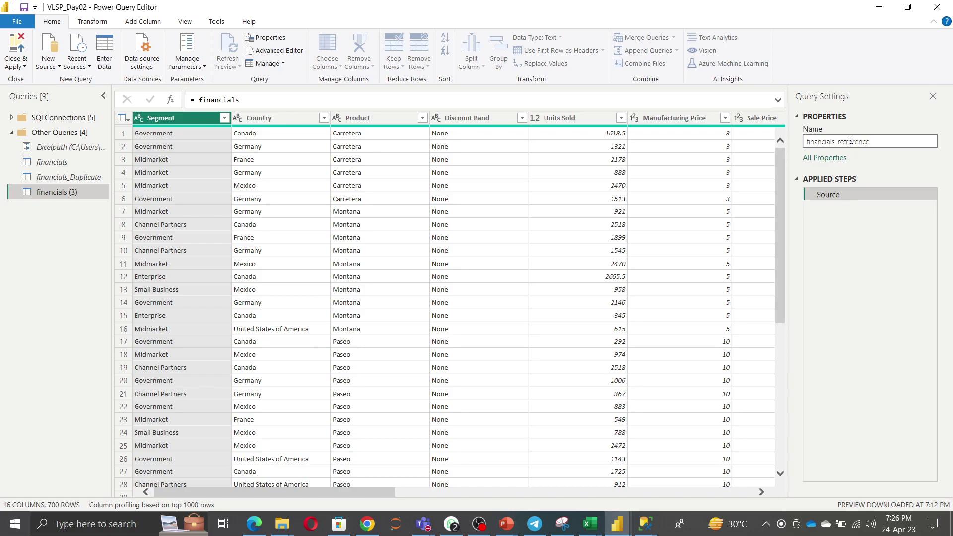
key(BackSpace)
key(Return)
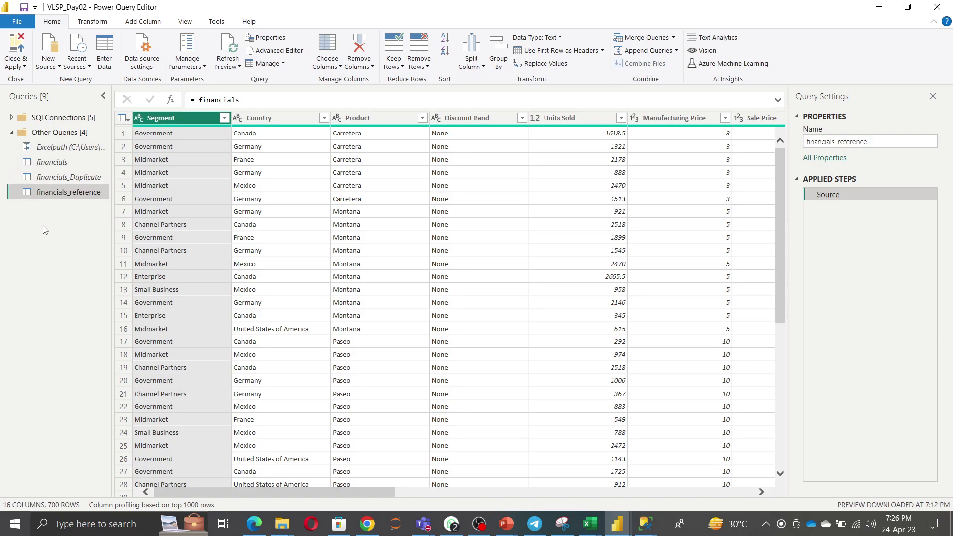
Compare the source settings of financials_Duplicate with the Advanced Editor code of financials_reference, and view the original financials query
click(77, 179)
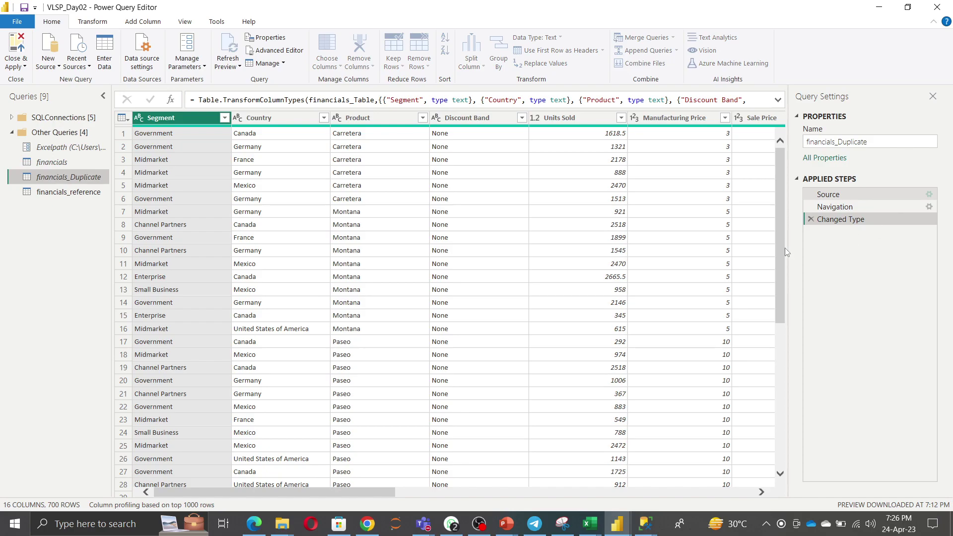
click(929, 195)
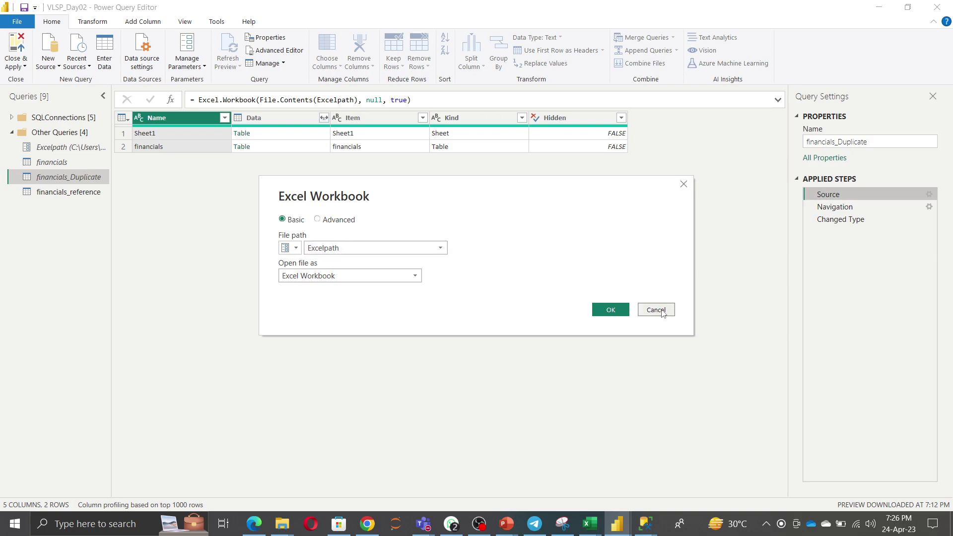
click(662, 311)
click(70, 194)
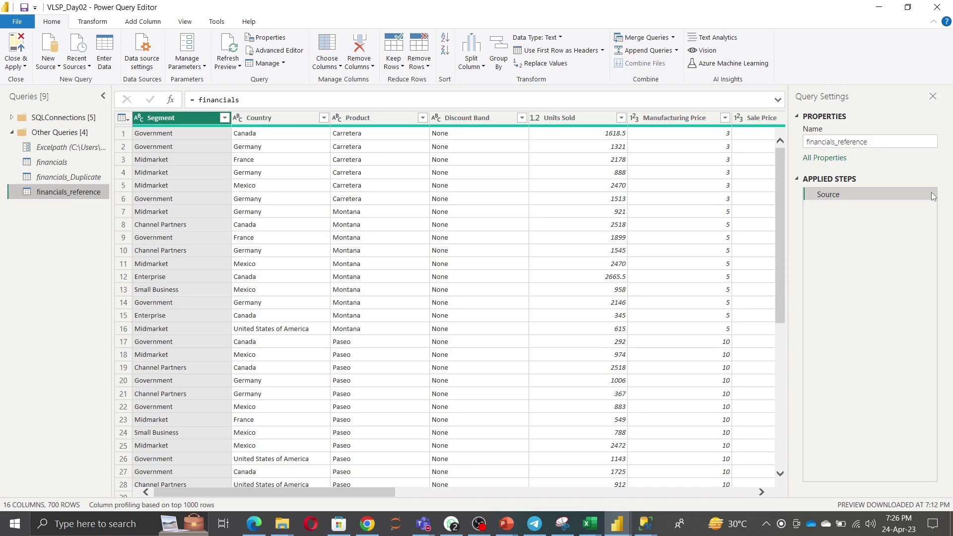
click(278, 51)
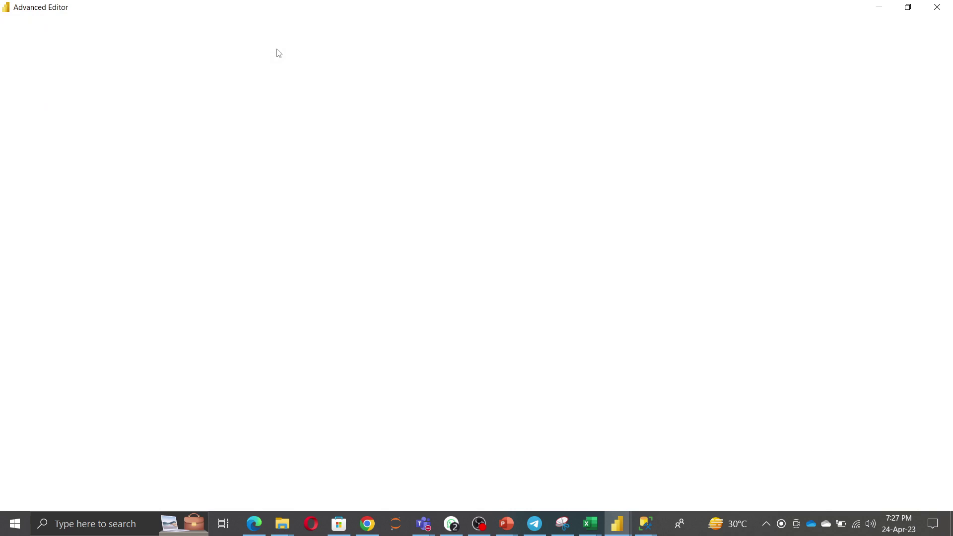
drag(140, 78, 38, 77)
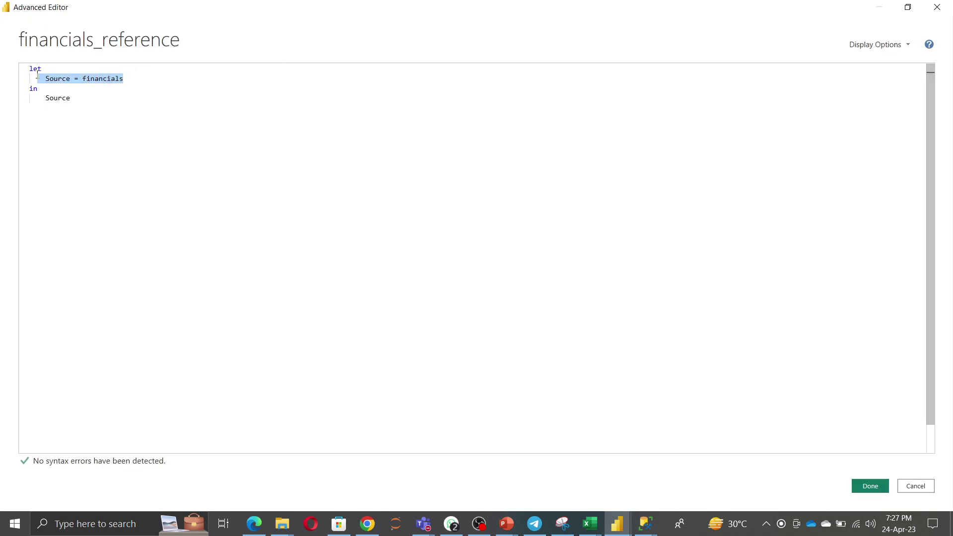
click(870, 486)
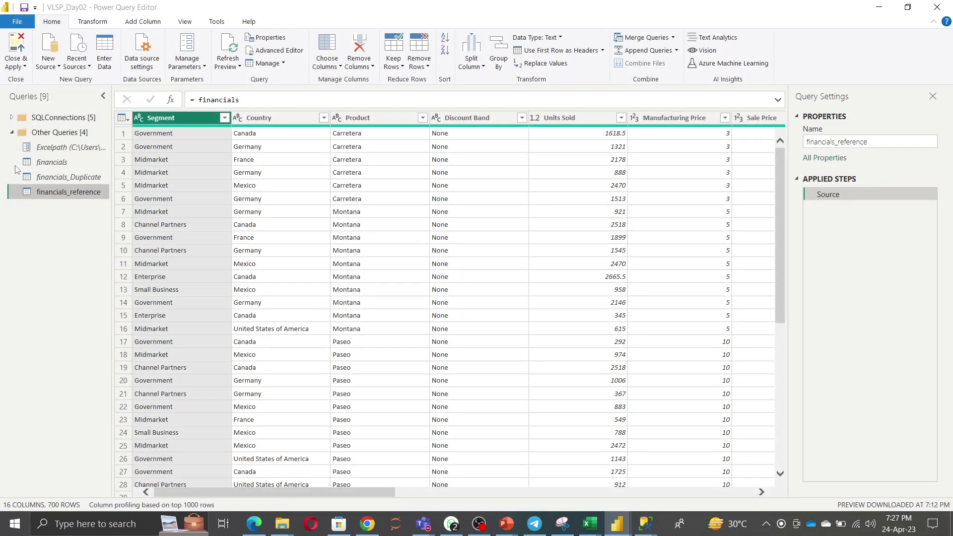
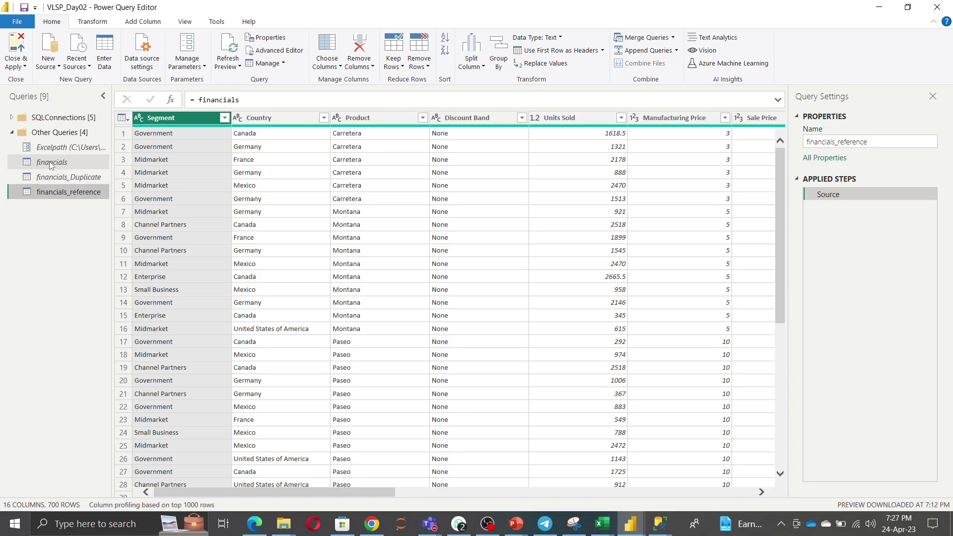
click(51, 163)
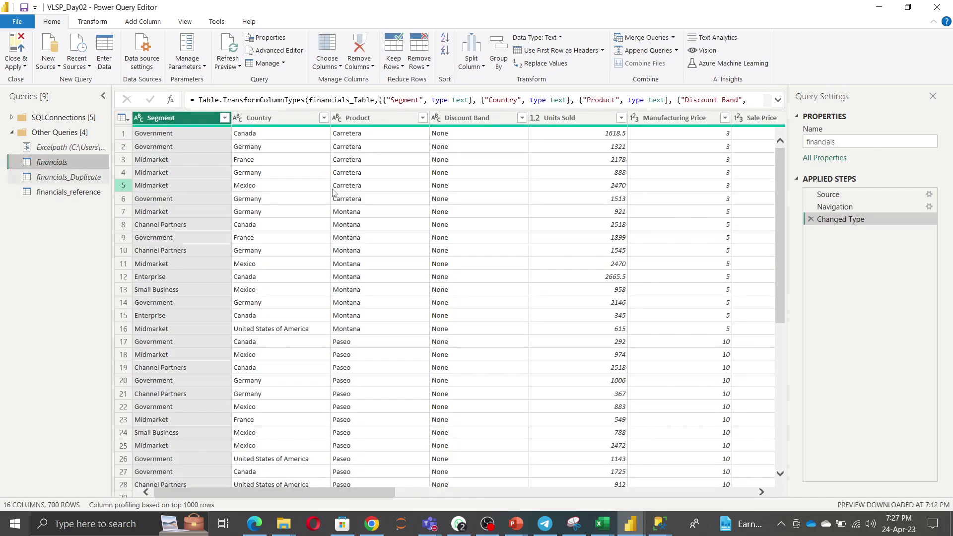
View the tables available for merging with the financials query, and leave the Merge dialog without merging
click(674, 38)
click(654, 52)
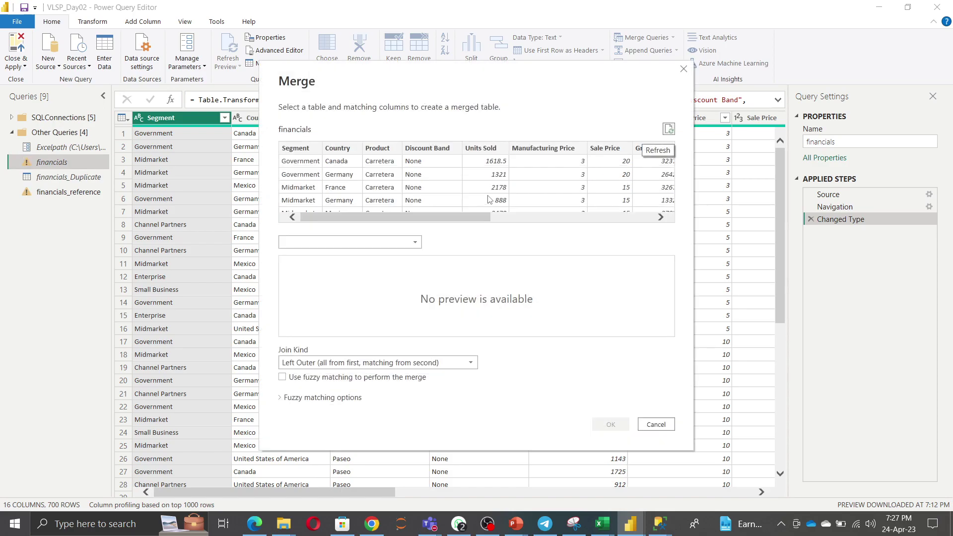
click(372, 244)
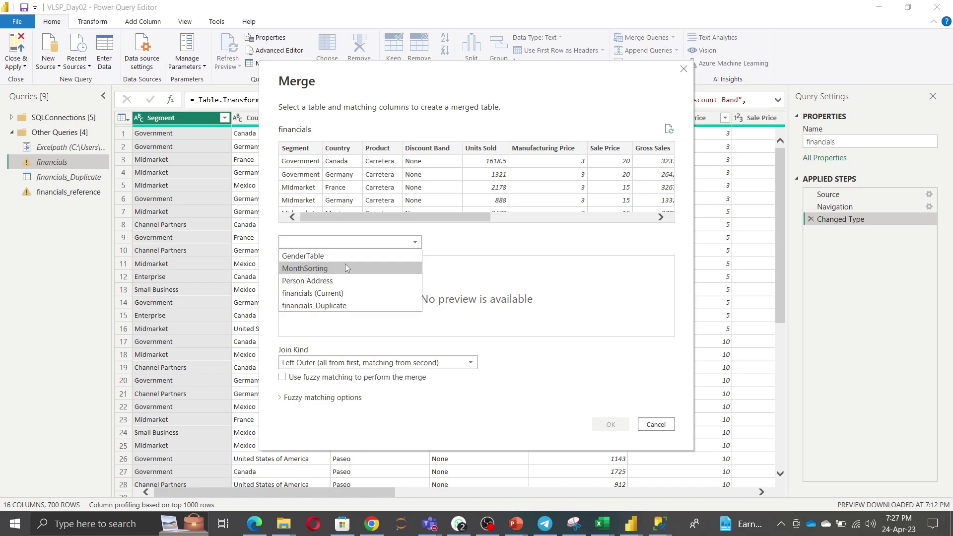
click(658, 426)
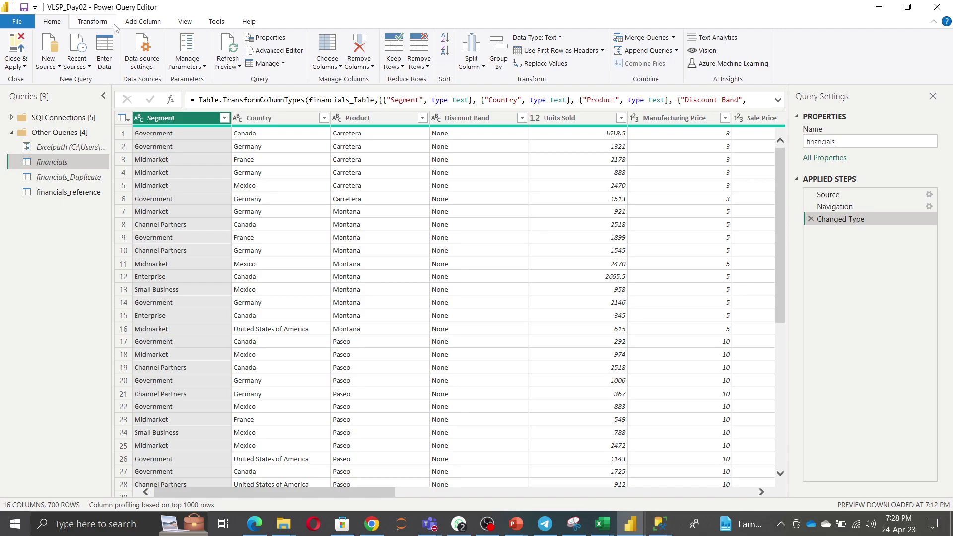
Create a new query group named Dupli and Referce
right_click(25, 244)
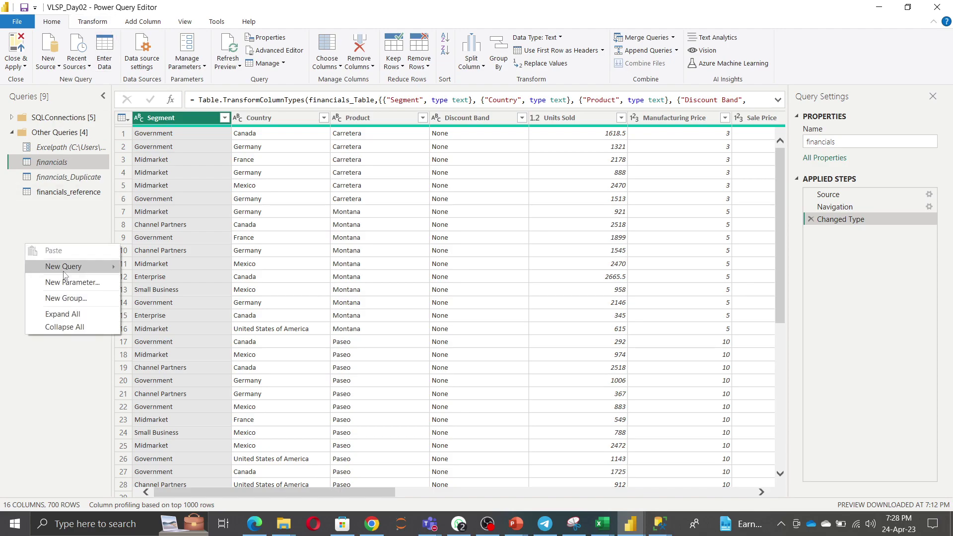
click(75, 298)
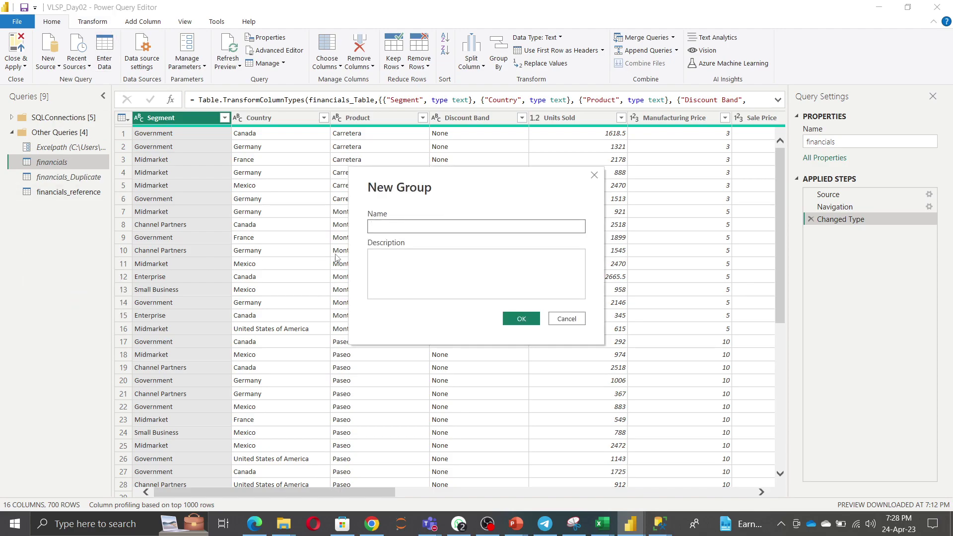
text(Dupli and Refrer)
key(BackSpace)
key(BackSpace)
key(BackSpace)
text(ercne)
key(BackSpace)
key(BackSpace)
text(e)
click(519, 321)
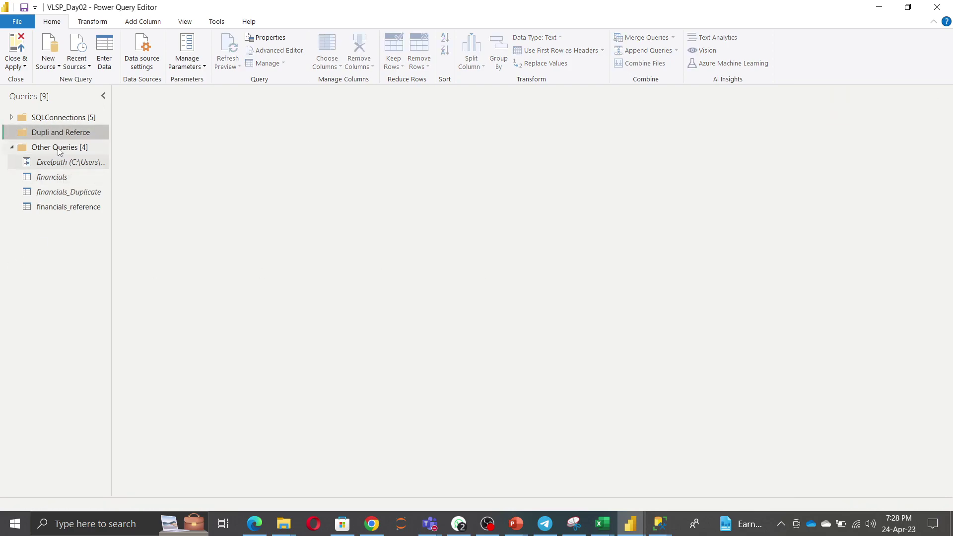
Move the Dupli and Referce group above the SQLConnections group in the query list
right_click(63, 137)
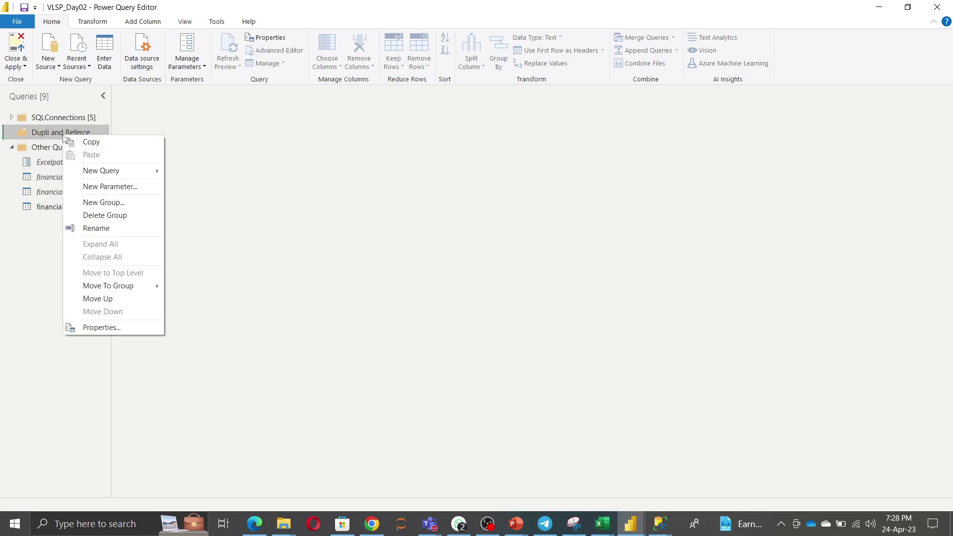
mouse_move(135, 286)
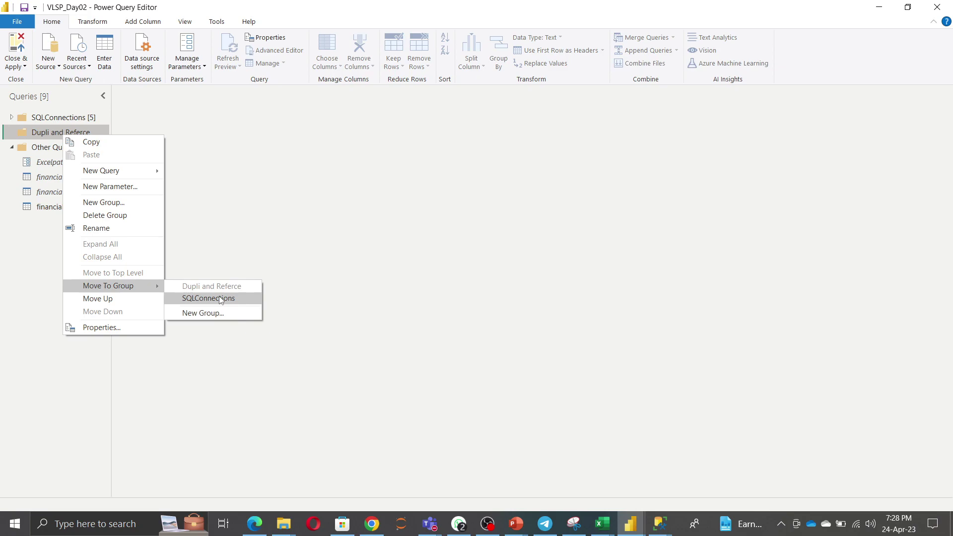
click(6, 241)
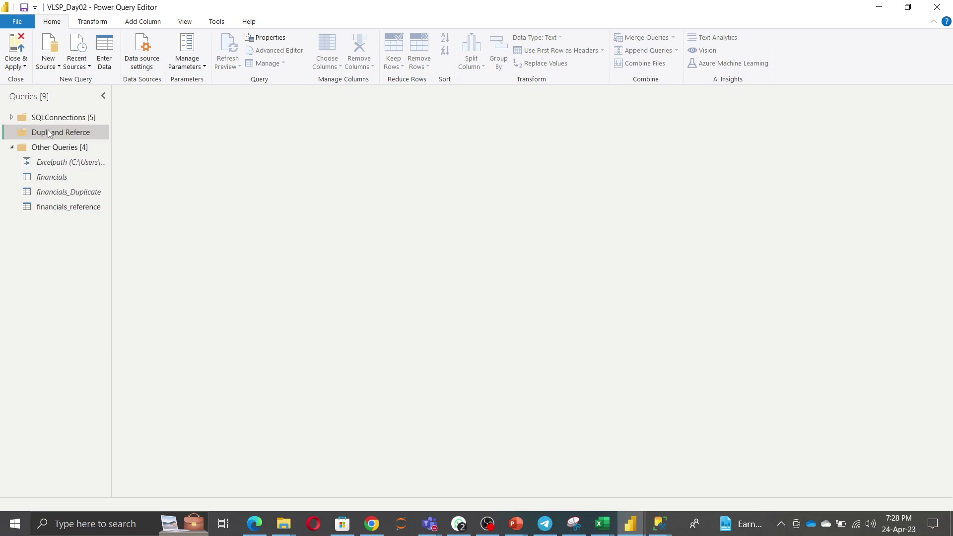
drag(50, 134, 25, 105)
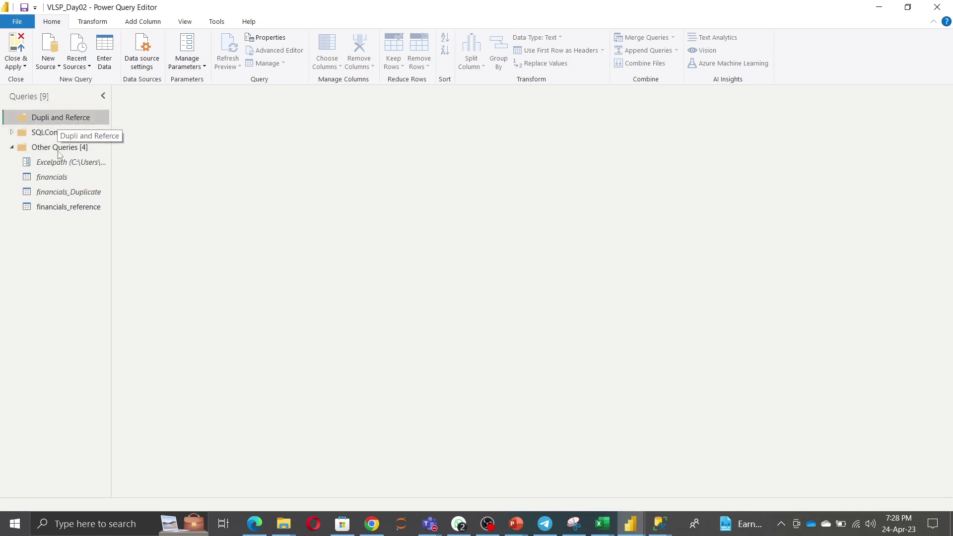
Move financials_Duplicate and financials_reference into the Dupli and Referce group, and collapse the group
right_click(69, 193)
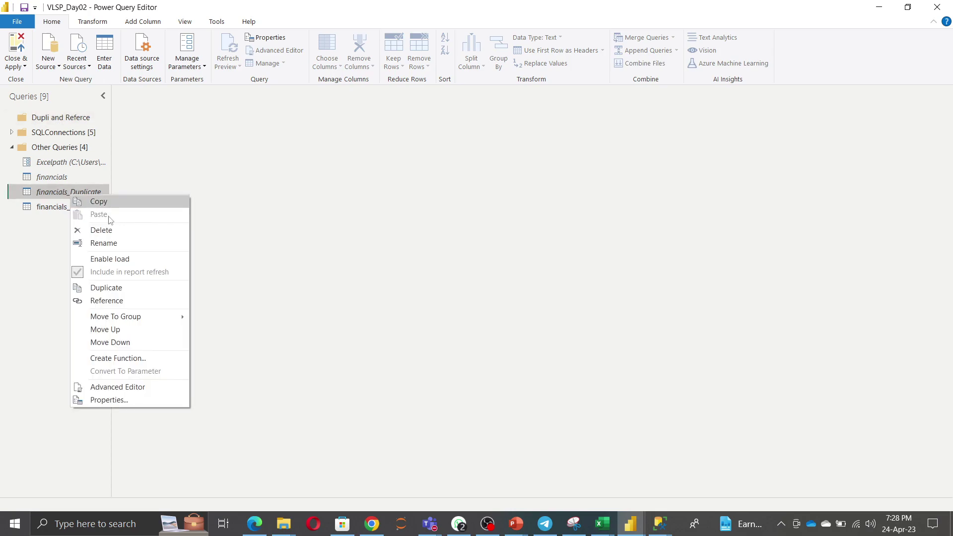
mouse_move(186, 319)
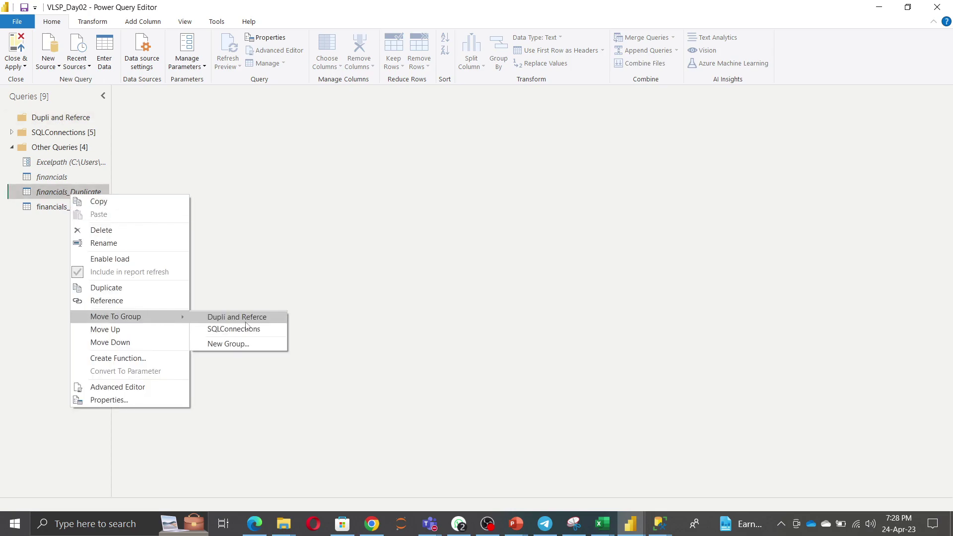
click(233, 317)
click(42, 208)
right_click(43, 208)
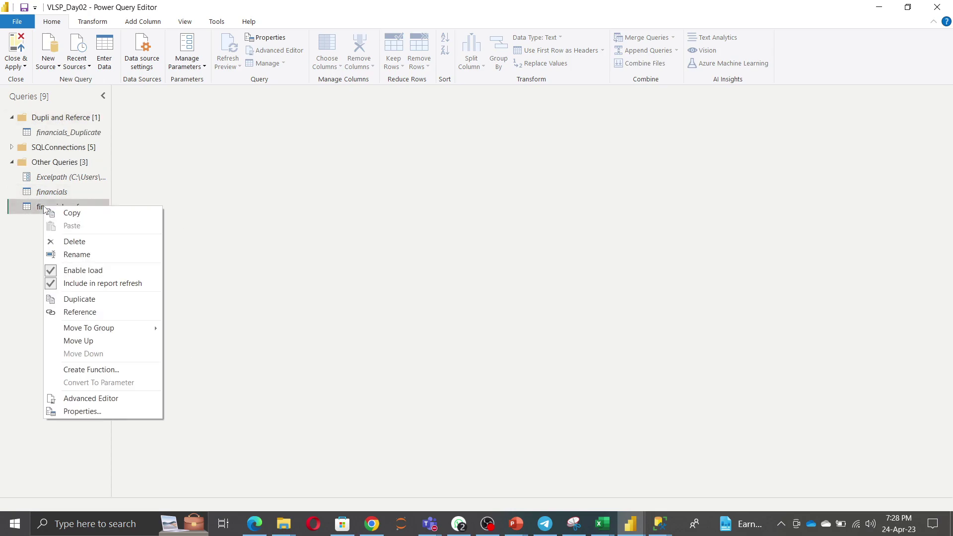
mouse_move(144, 326)
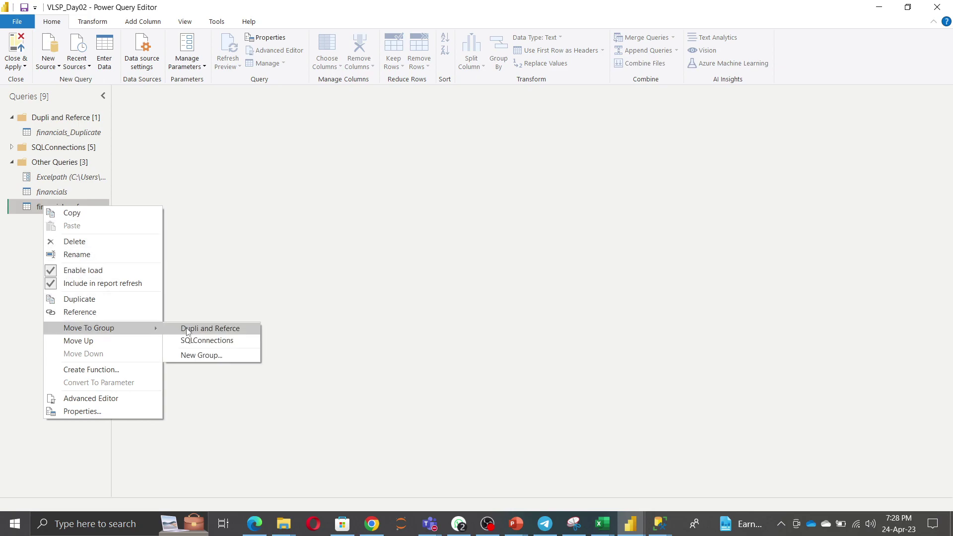
click(216, 327)
click(6, 121)
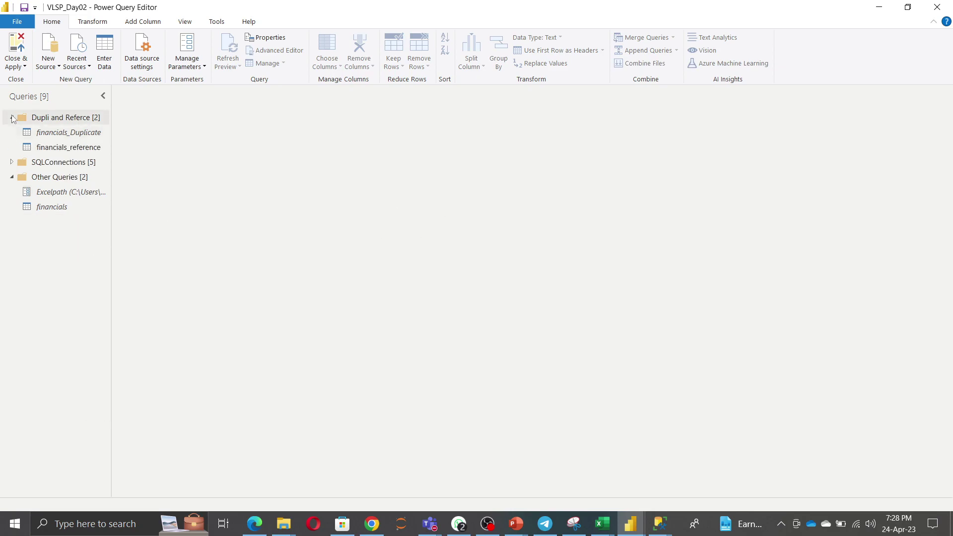
click(12, 118)
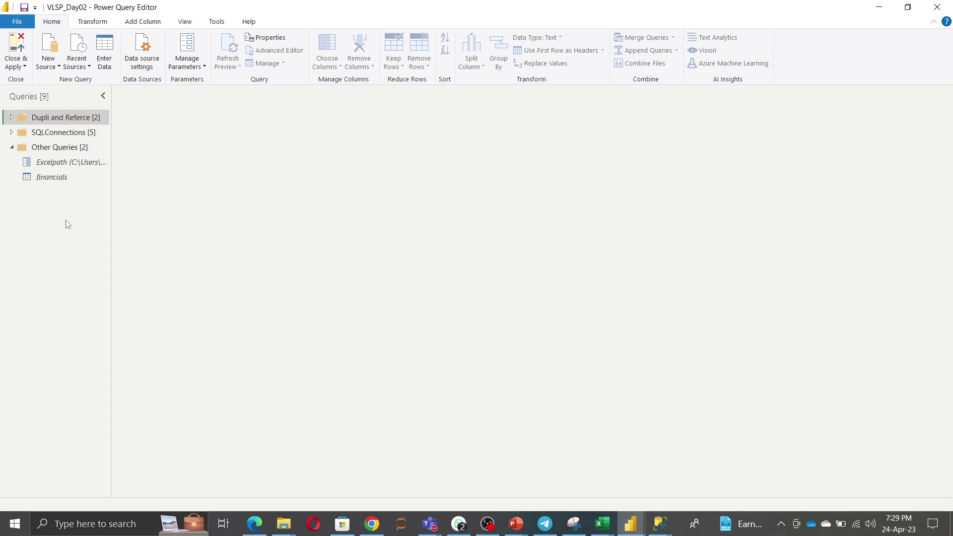
Duplicate the financials query in the Other Queries group
right_click(67, 185)
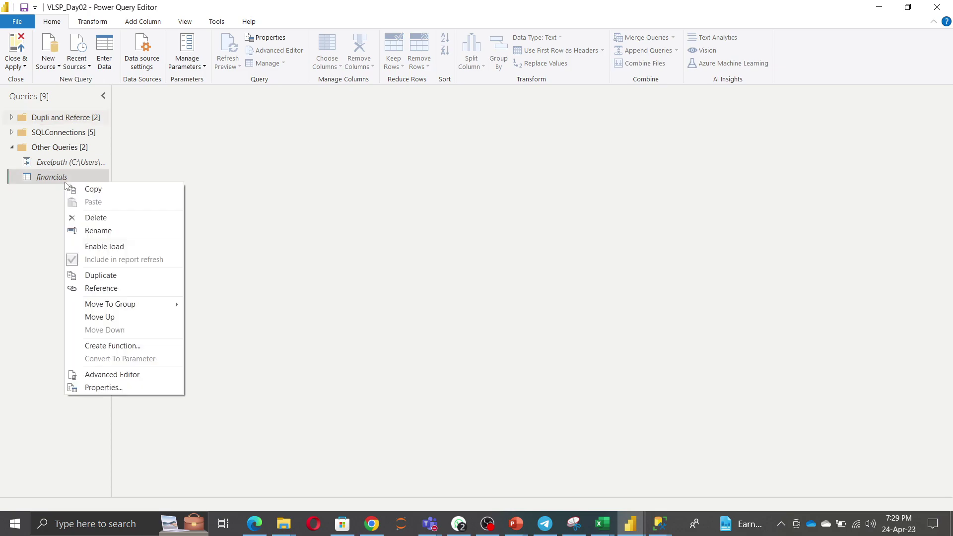
click(105, 276)
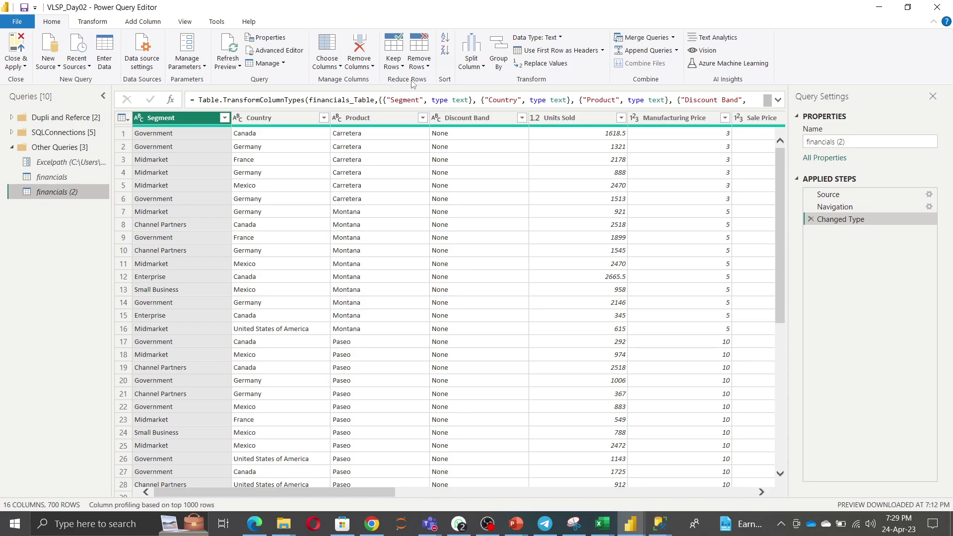
Keep only the Segment column in the duplicated financials query, and delete the resulting applied step
click(339, 68)
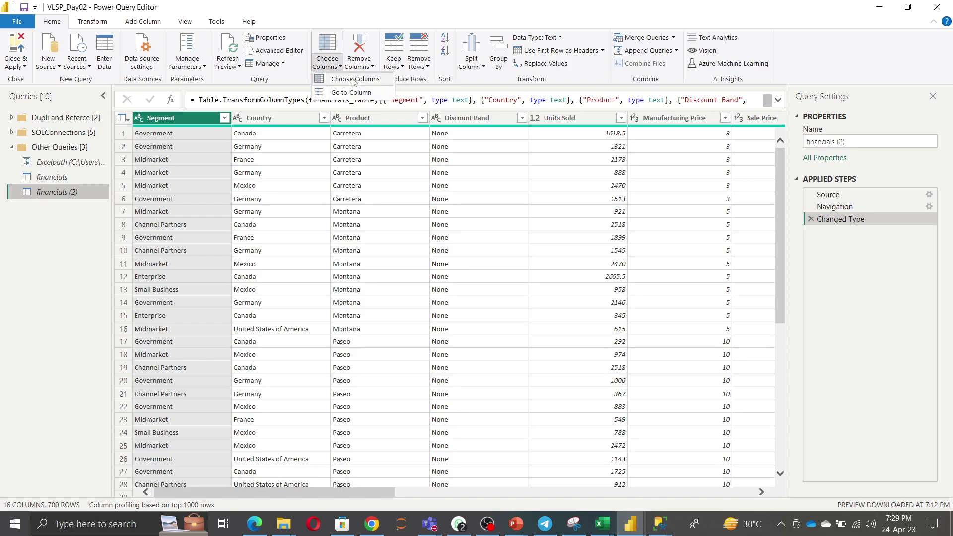
click(354, 81)
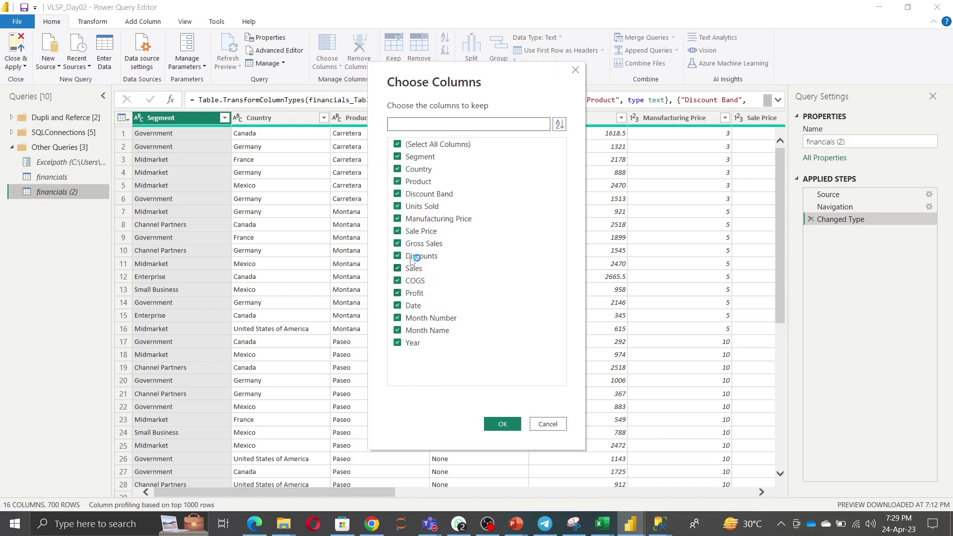
click(397, 144)
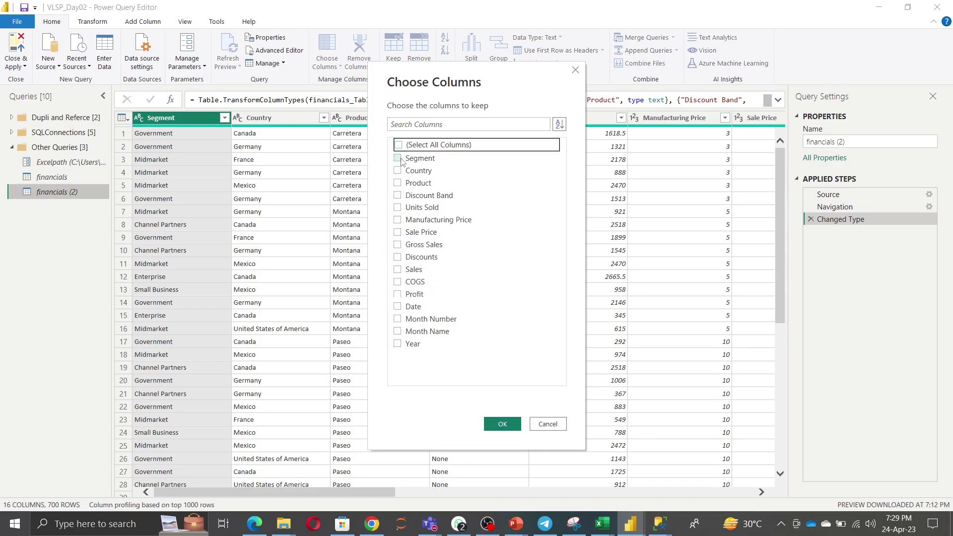
click(398, 157)
click(502, 423)
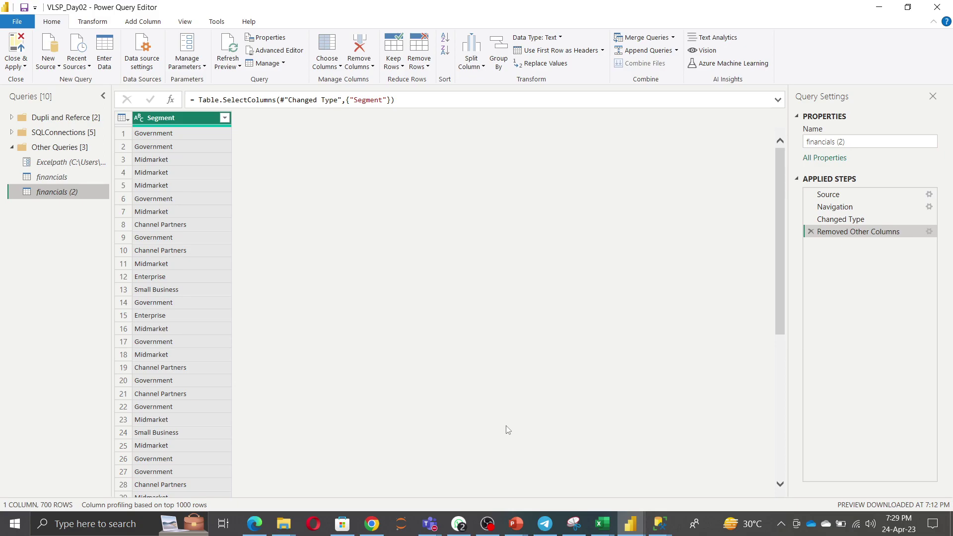
click(811, 232)
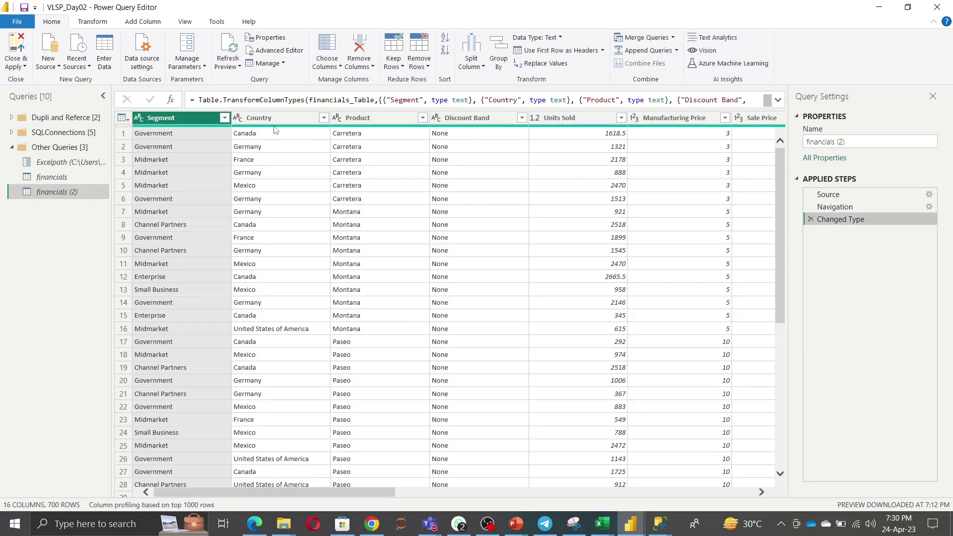
Keep only the Segment, Country, Product and Discount Band columns in financials (2), and delete the resulting applied step
click(338, 67)
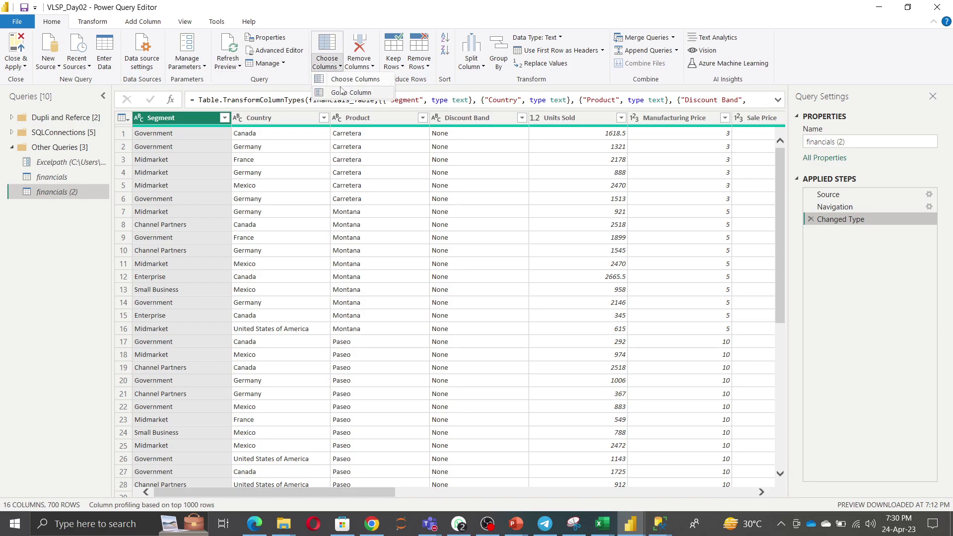
click(350, 80)
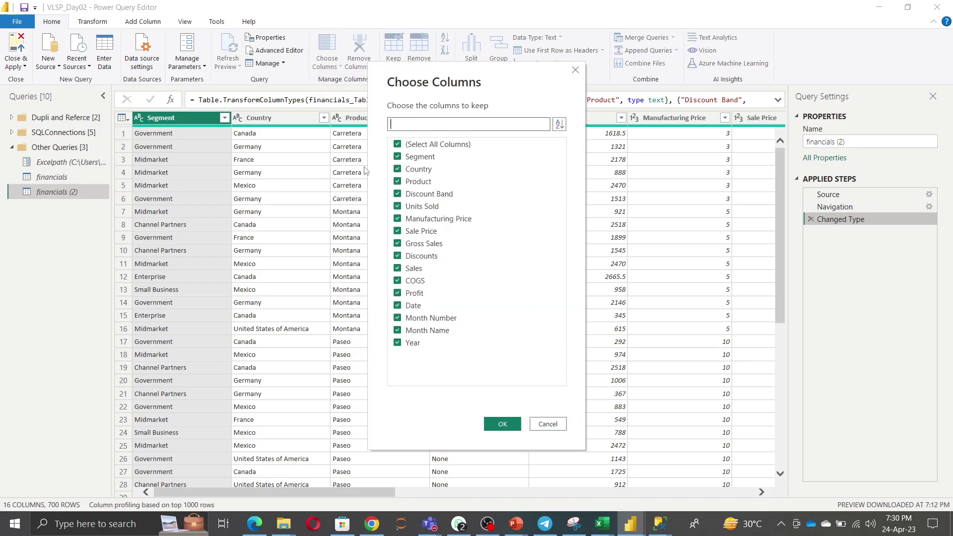
click(398, 145)
click(398, 158)
click(398, 170)
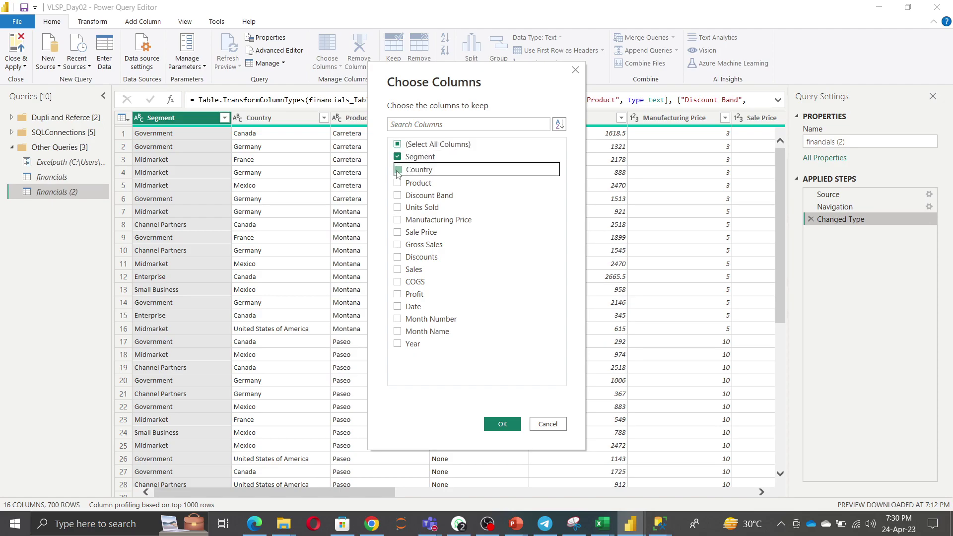
click(398, 183)
click(398, 195)
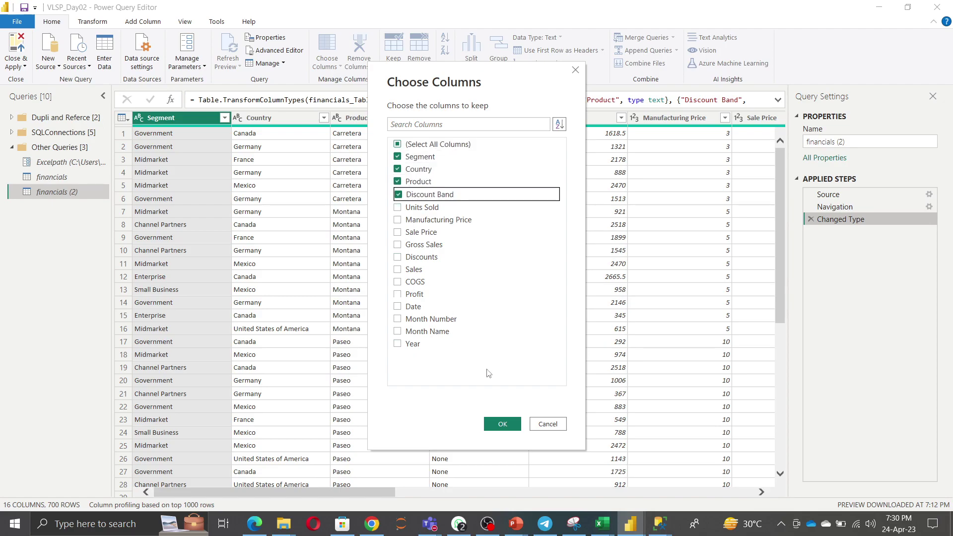
click(503, 424)
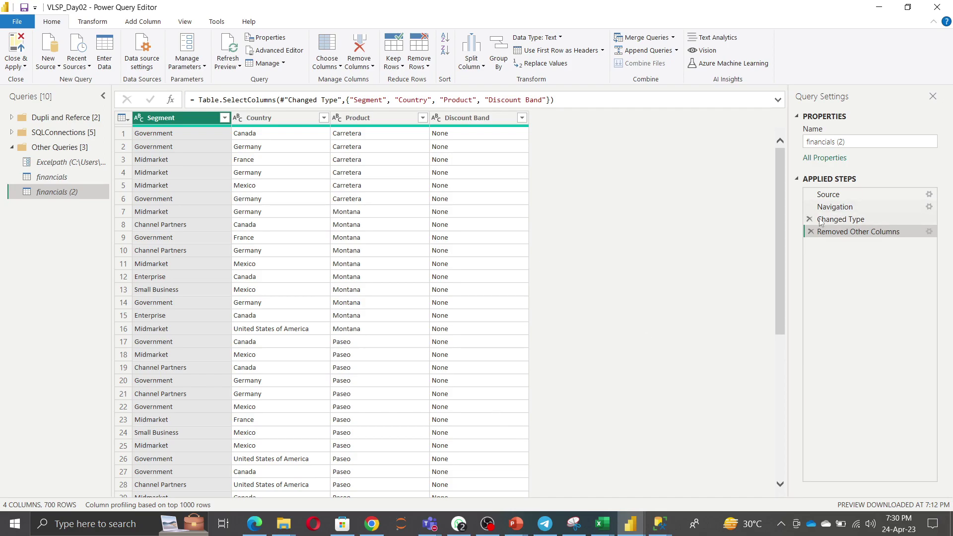
click(811, 232)
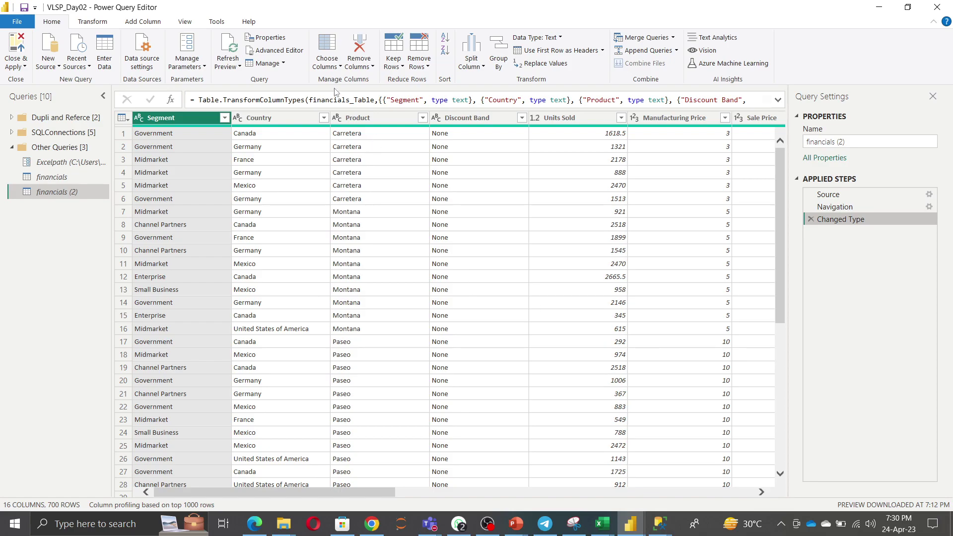
Use Go to Column to search for year and jump to the Year column in financials (2)
click(330, 66)
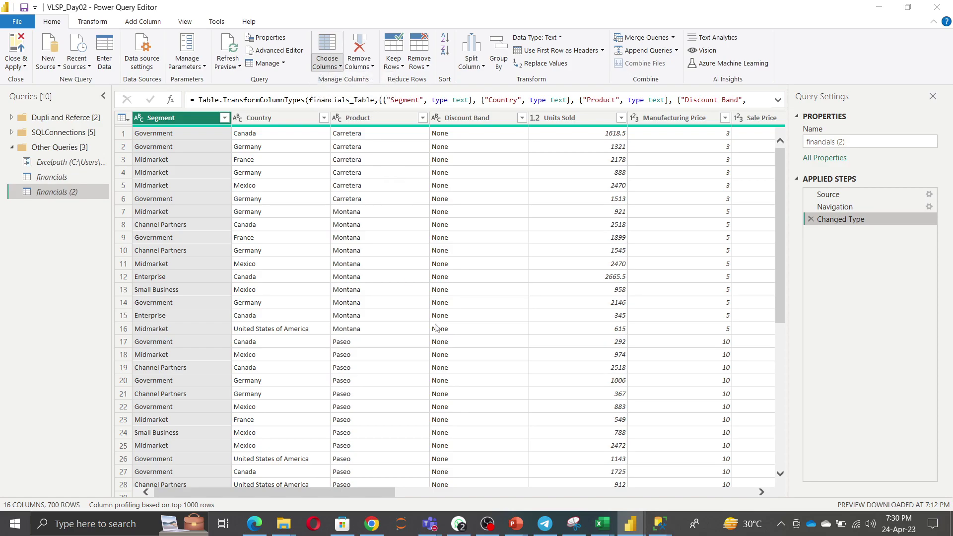
click(351, 92)
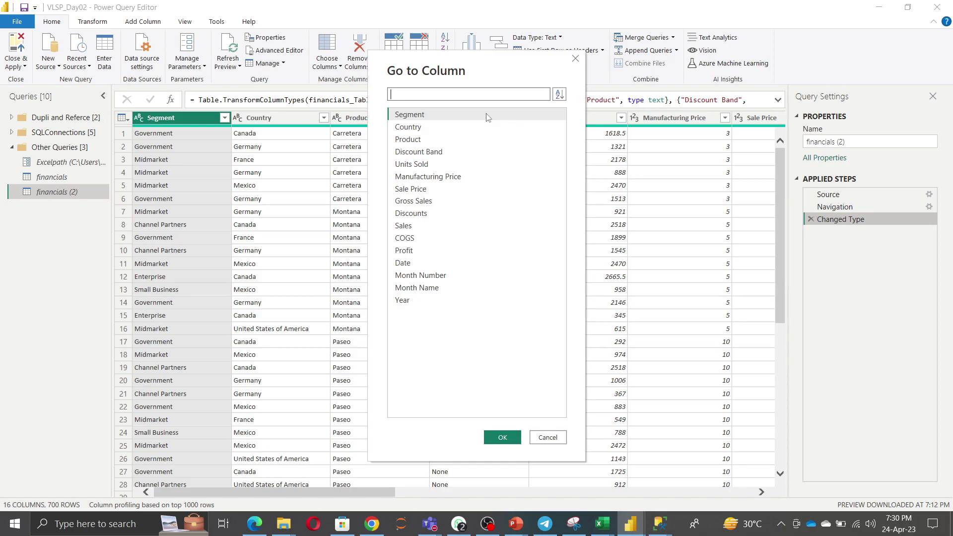
click(554, 439)
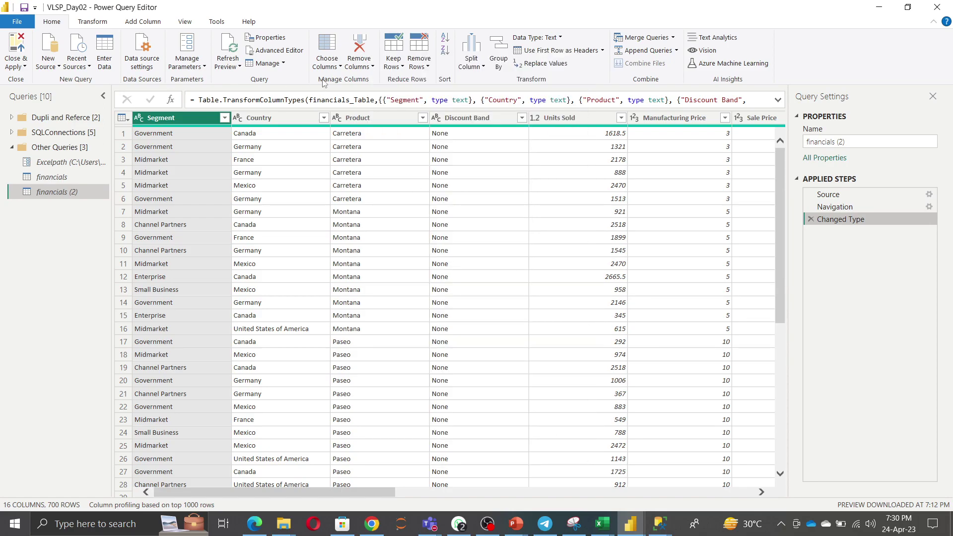
click(327, 64)
click(337, 95)
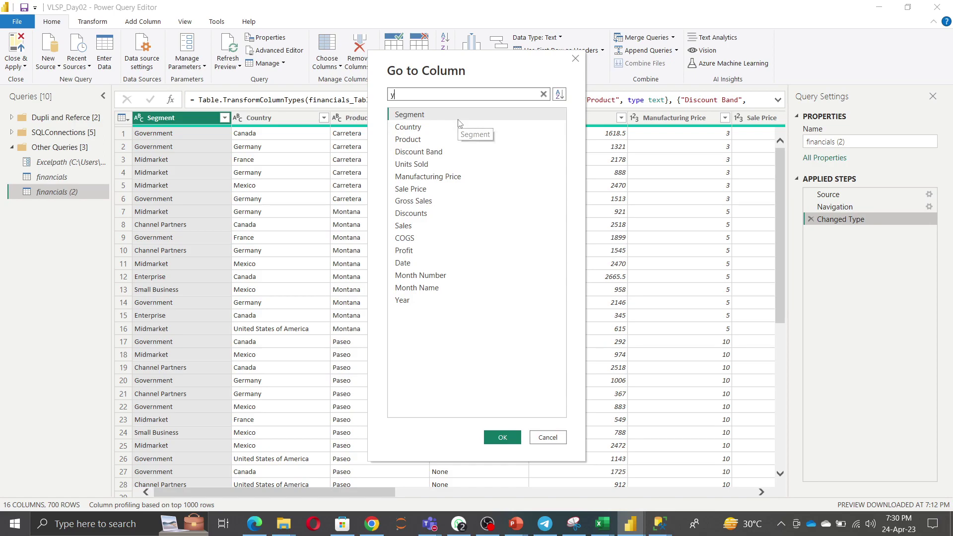
text(year)
click(436, 117)
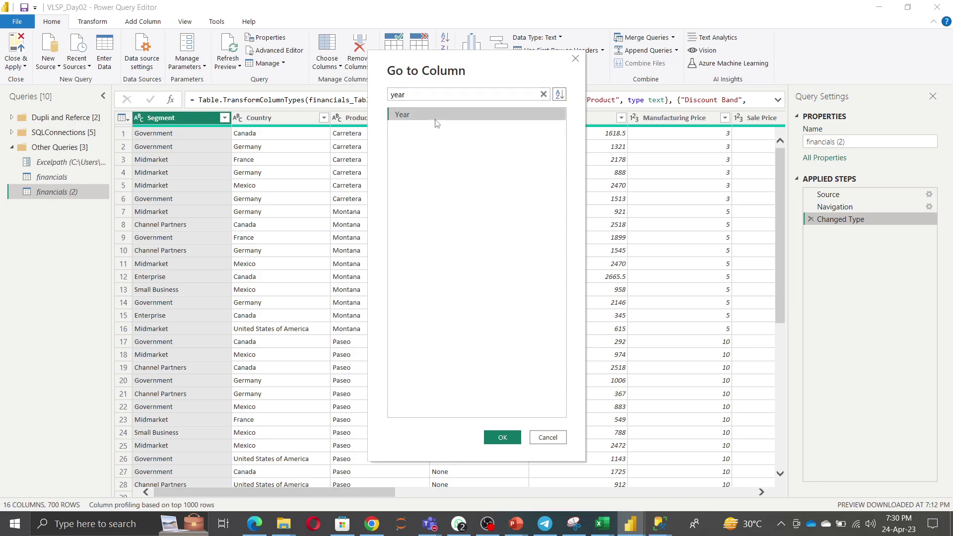
click(502, 437)
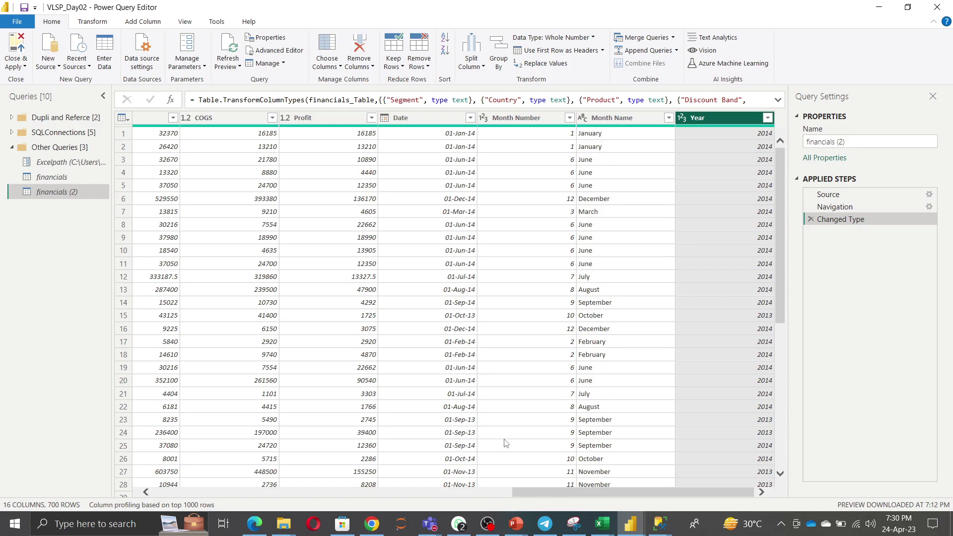
Use Go to Column to jump to the Month Name column in financials (2)
click(338, 70)
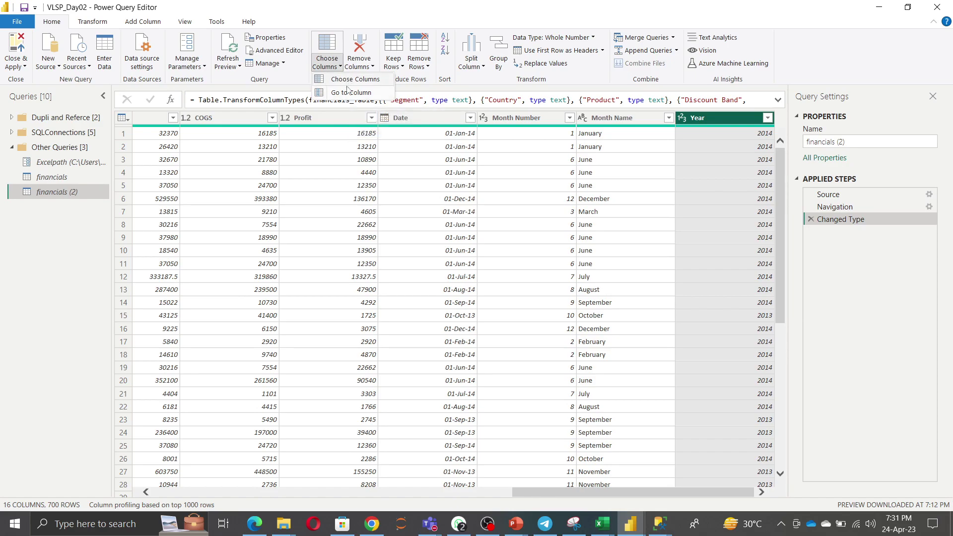
click(348, 80)
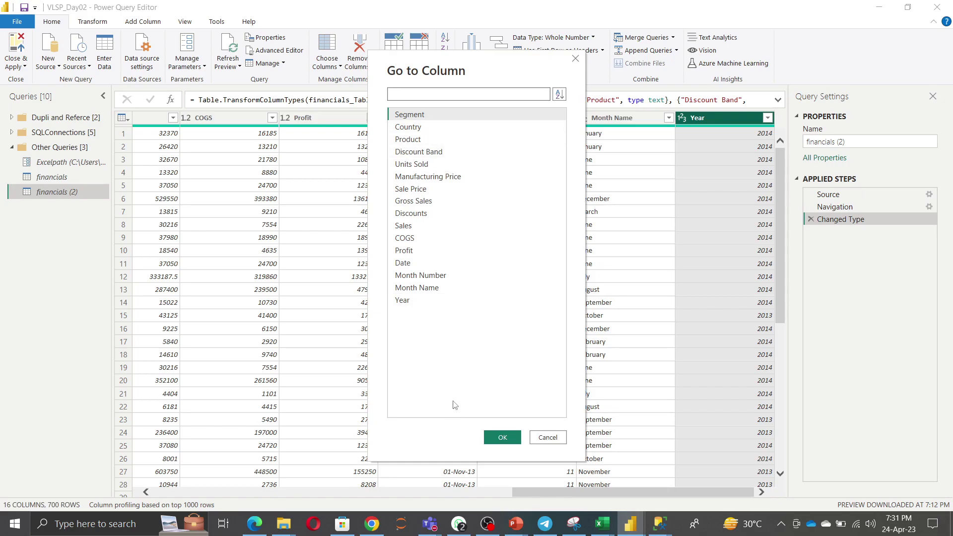
click(413, 289)
click(507, 433)
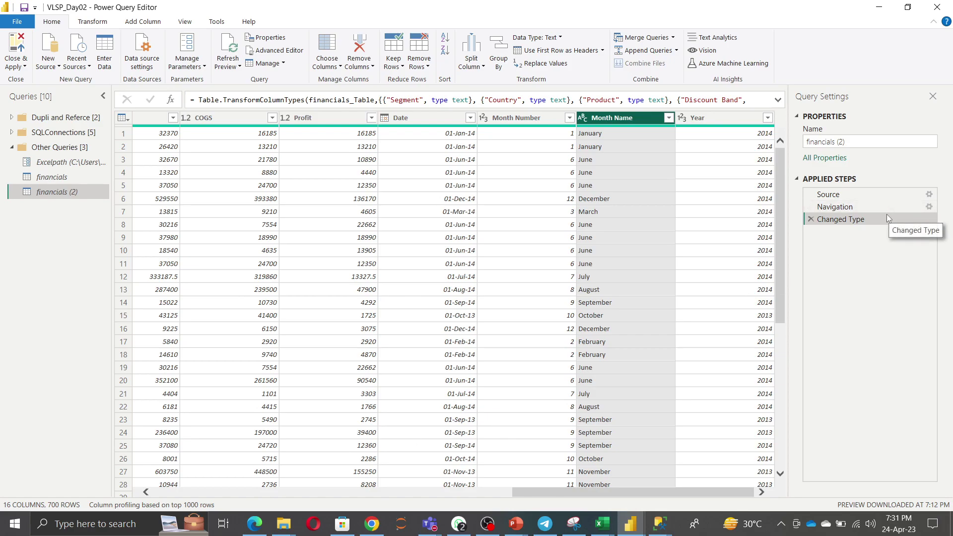
Rename the financials (2) query as financials_KeepRows
click(403, 67)
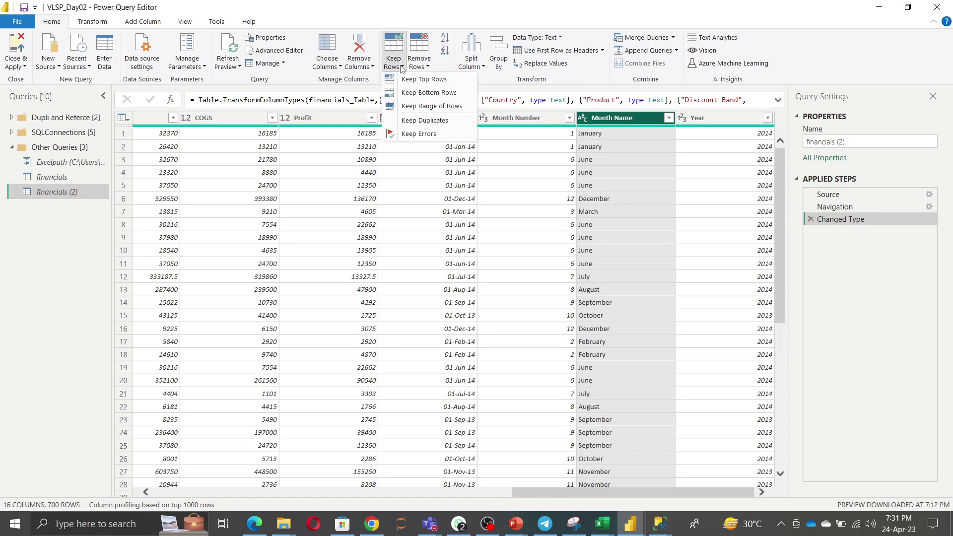
click(850, 142)
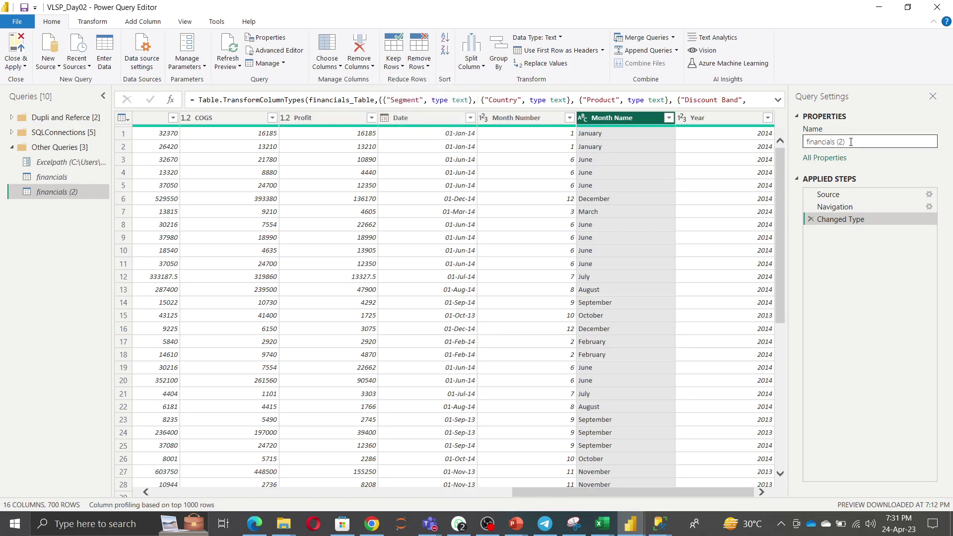
click(851, 142)
key(BackSpace)
key(BackSpace)
key(BackSpace)
key(BackSpace)
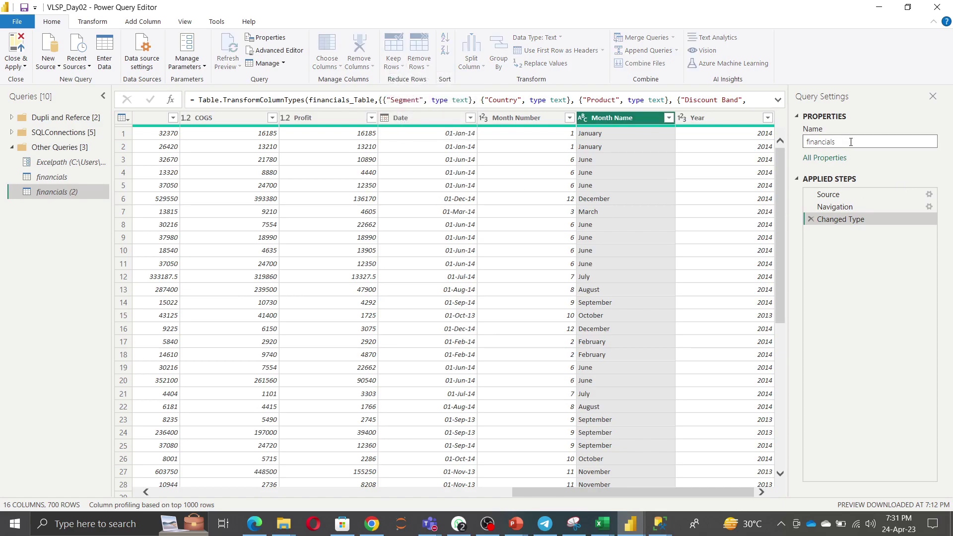
text(_KeepRows)
click(28, 285)
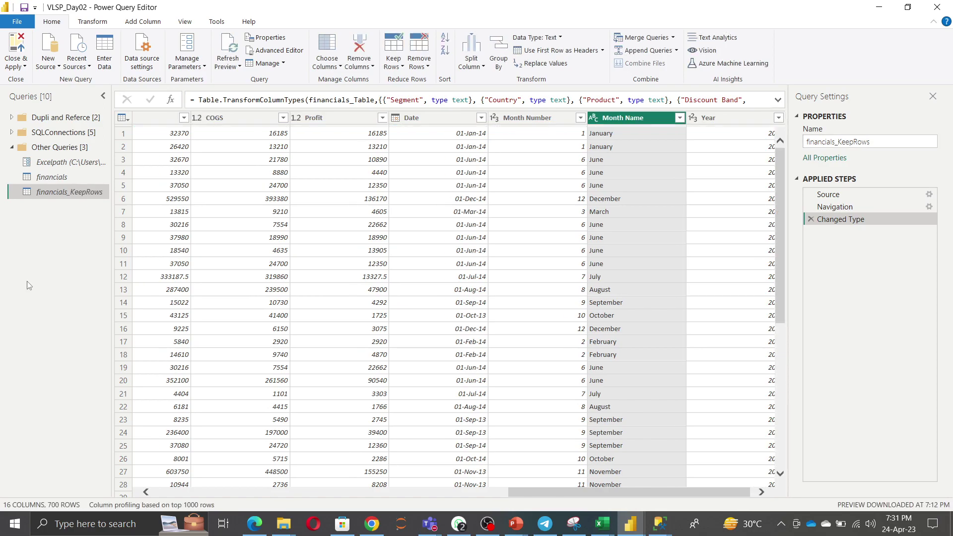
Keep only the top 10 rows of the financials_KeepRows query
click(395, 69)
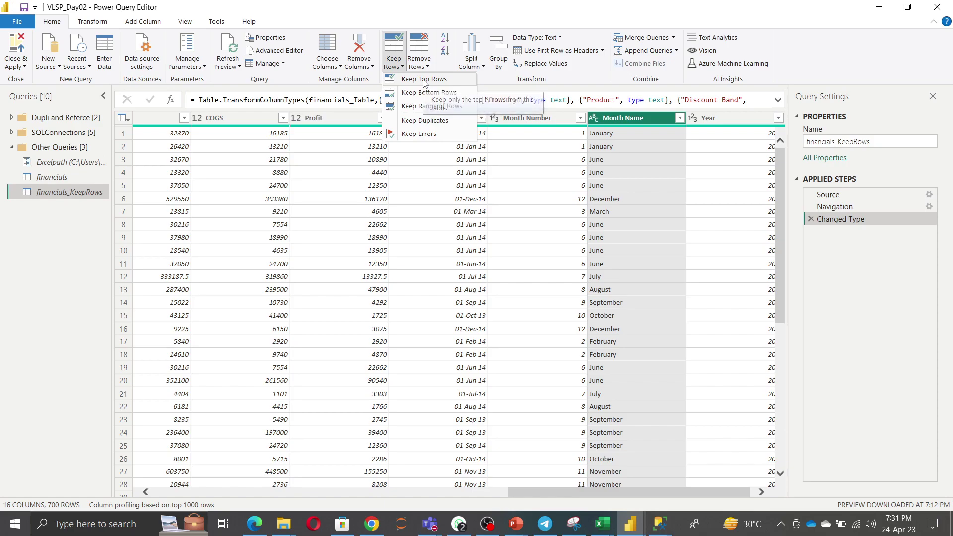
click(425, 80)
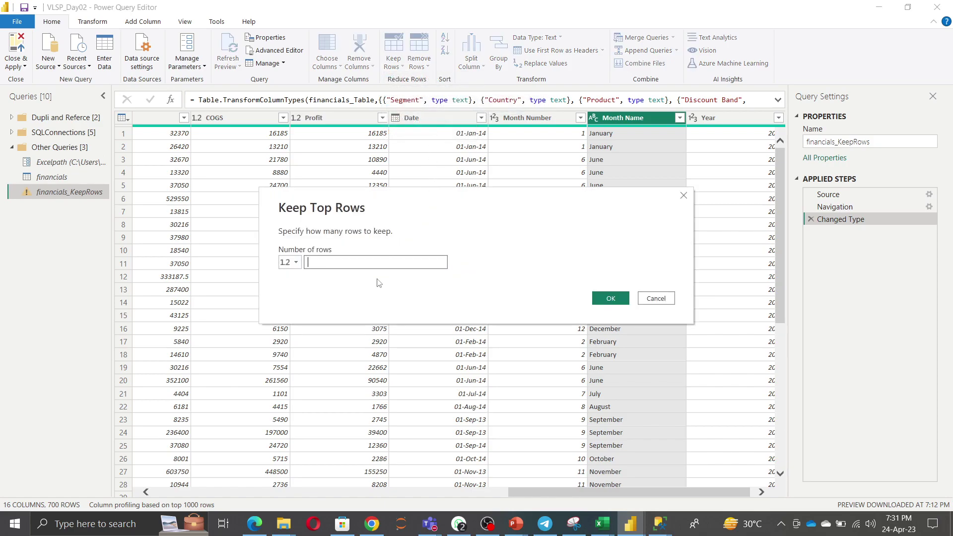
text(10)
click(609, 299)
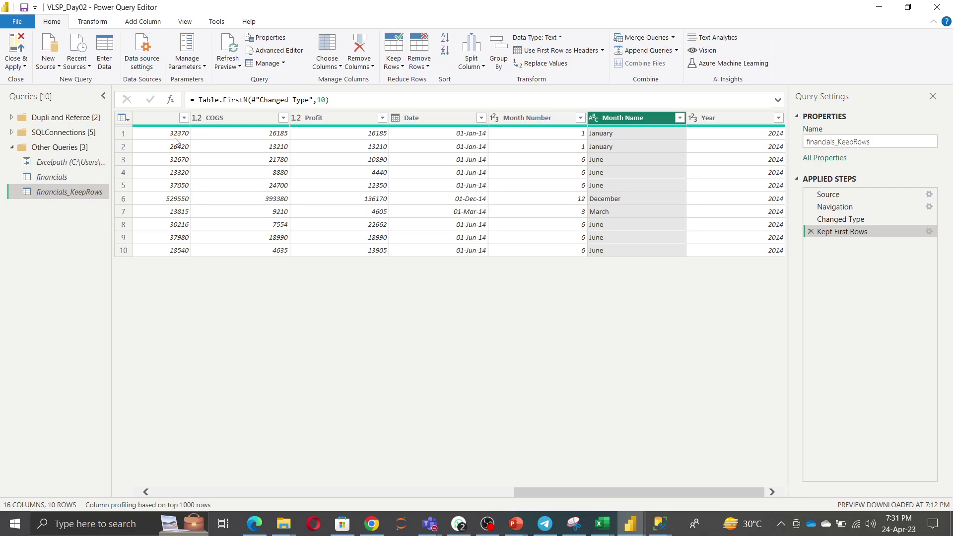
Keep only the bottom 2 rows of the remaining rows in financials_KeepRows
click(397, 69)
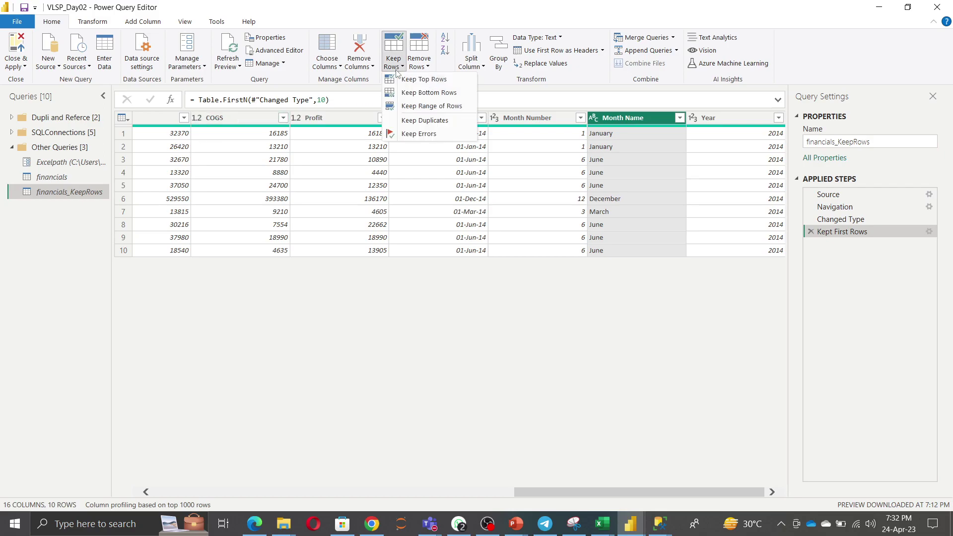
click(412, 93)
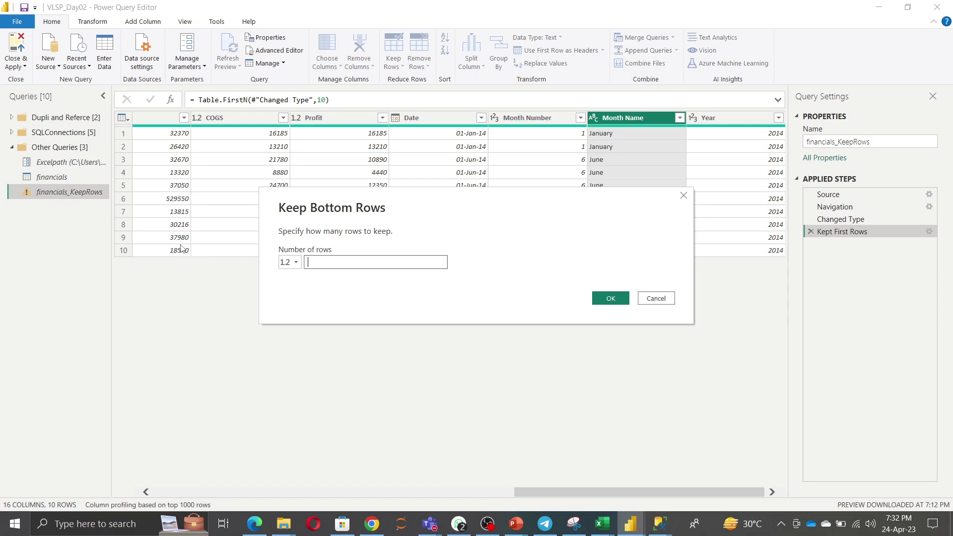
text(2)
click(611, 298)
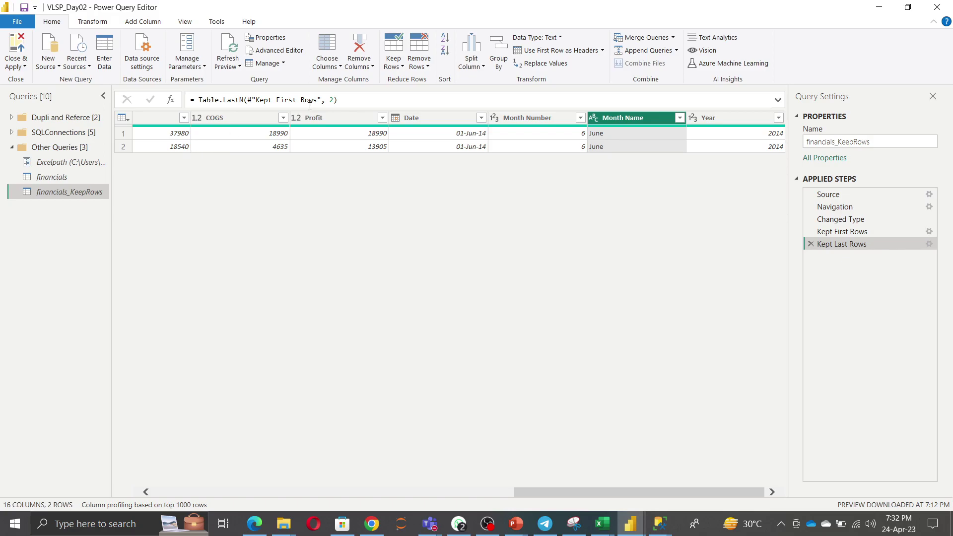
Keep a range of rows in financials_KeepRows with first row 1 and number of rows 1
click(419, 64)
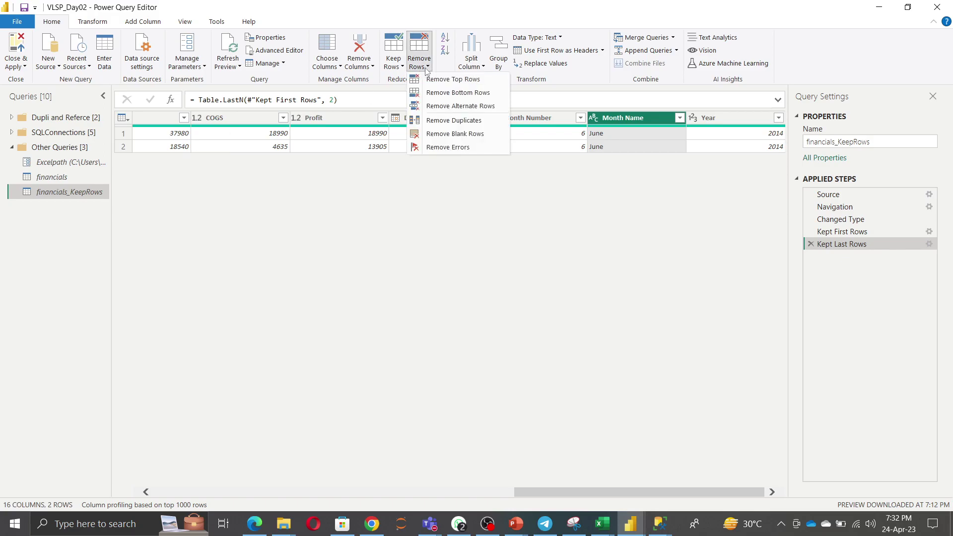
click(399, 64)
click(423, 106)
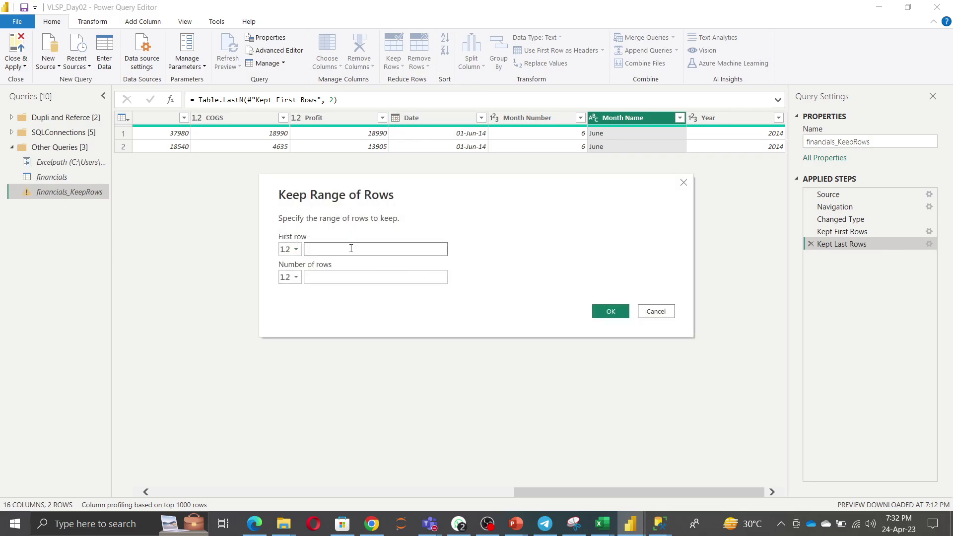
click(326, 277)
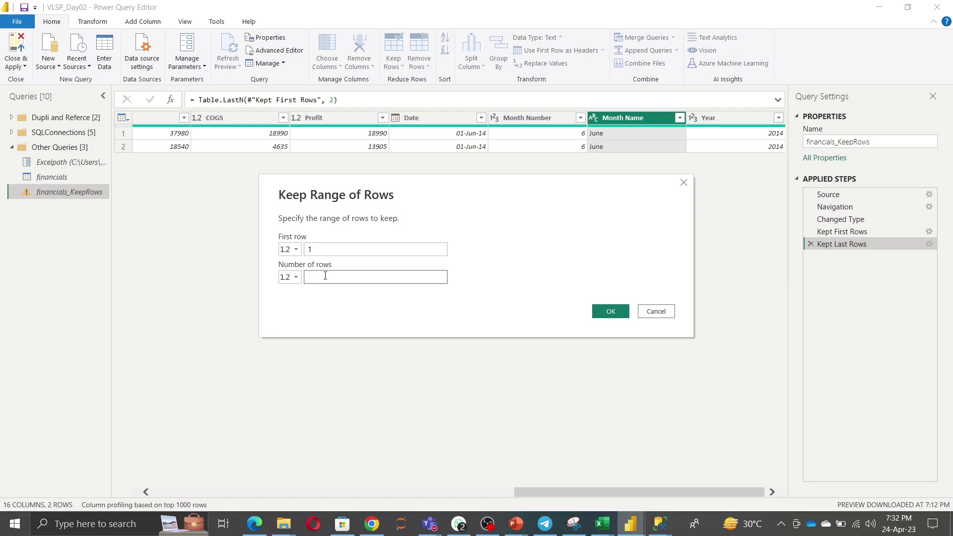
text(1)
click(610, 311)
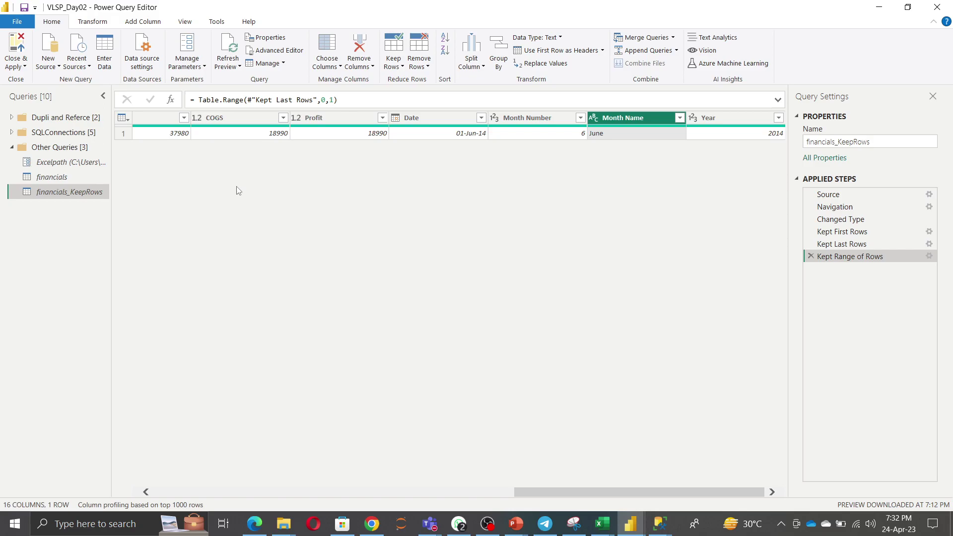
Move the financials_KeepRows query to the Dupli and Referce group
right_click(68, 198)
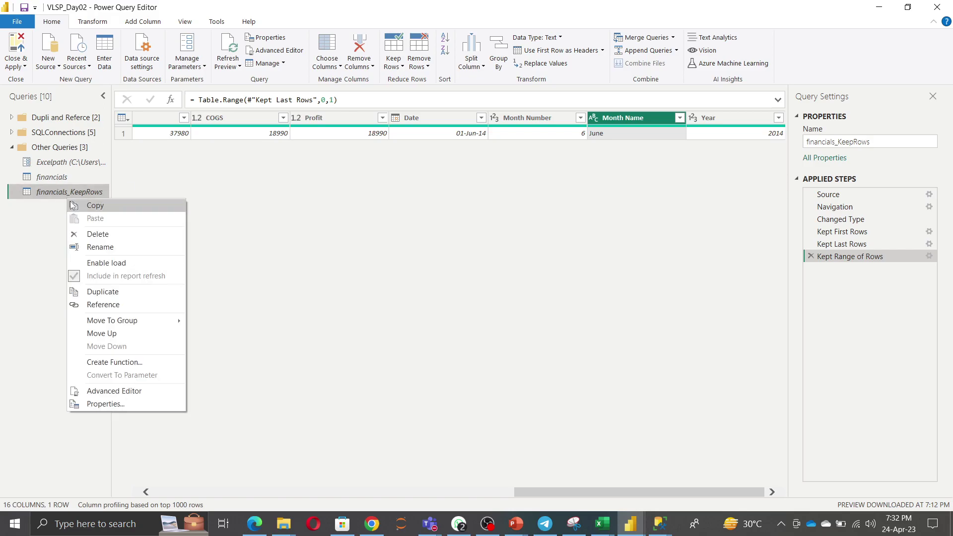
mouse_move(166, 320)
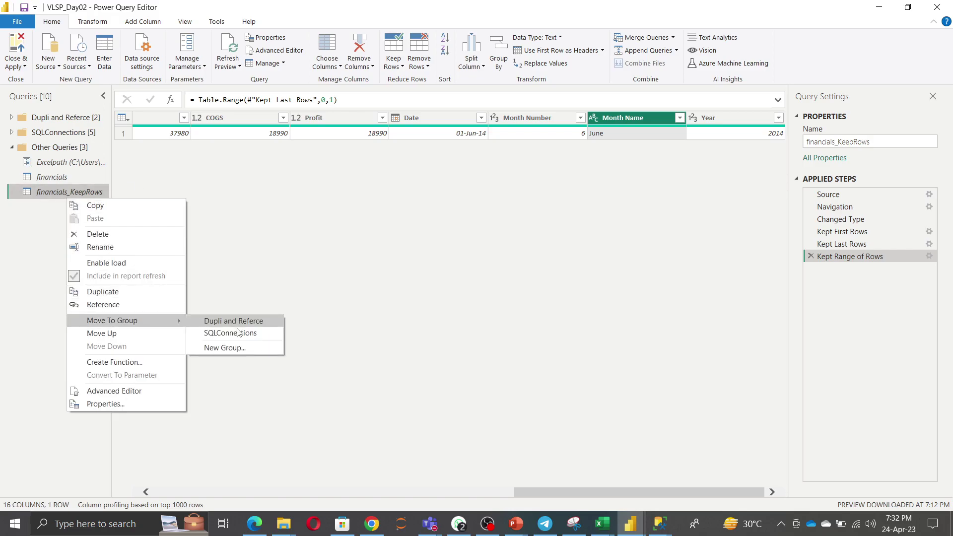
click(250, 320)
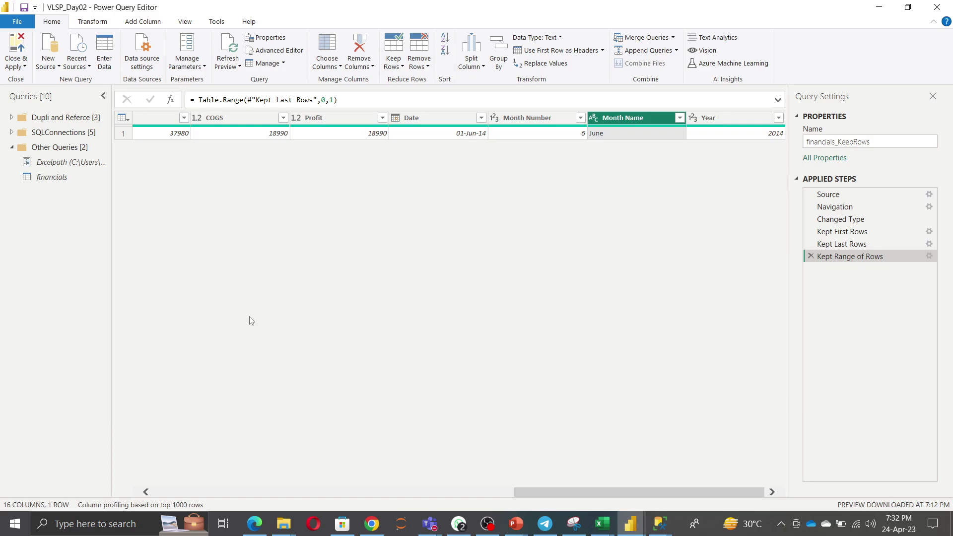
Duplicate the financials query in Other Queries and rename the copy as financials_Removerows
right_click(55, 178)
click(104, 270)
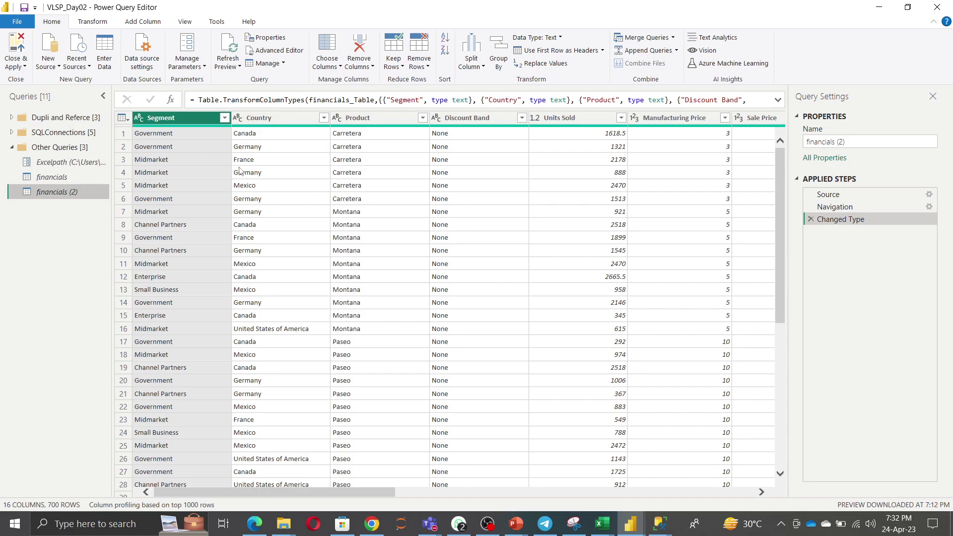
click(856, 142)
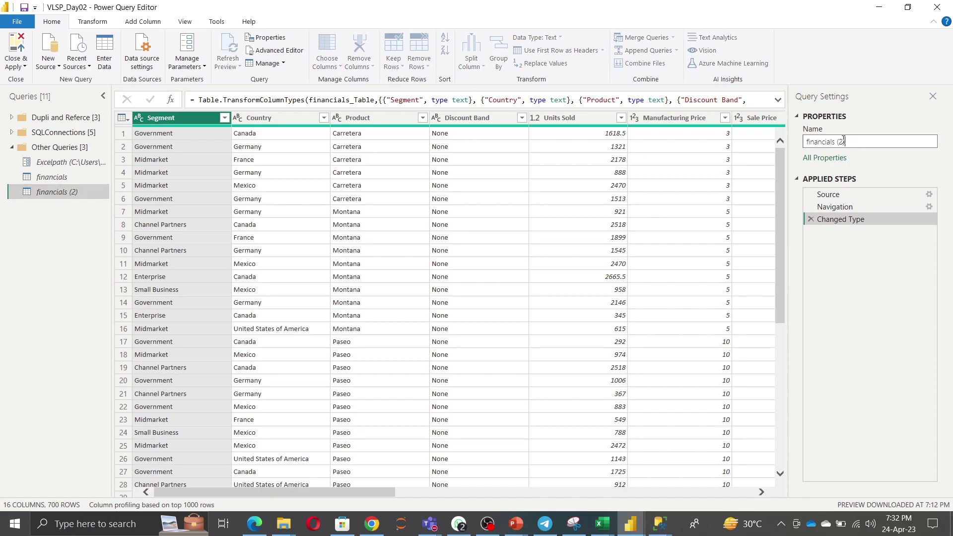
key(BackSpace)
key(BackSpace)
key(BackSpace)
key(BackSpace)
text(_Removerows)
key(Return)
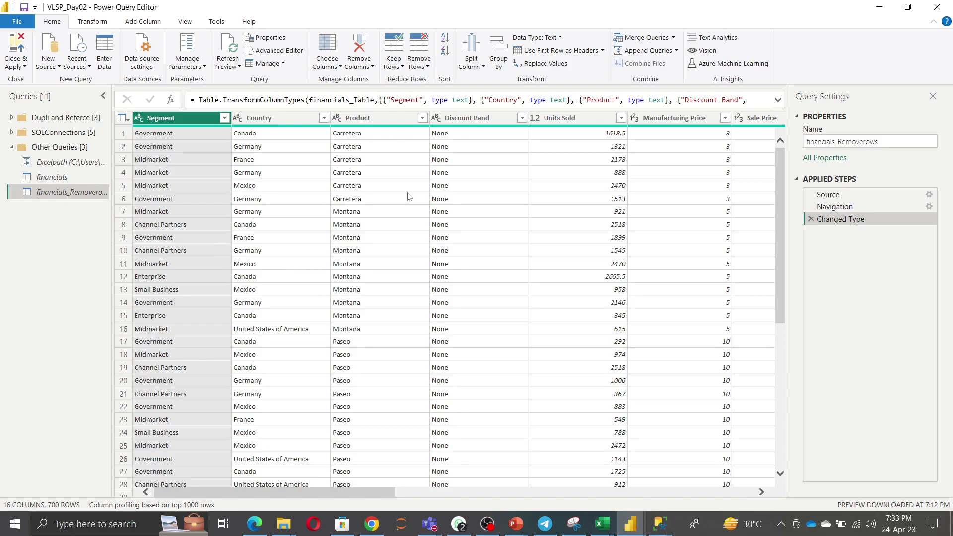
Remove all columns other than Segment in financials_Removerows, and delete the resulting applied step
click(369, 69)
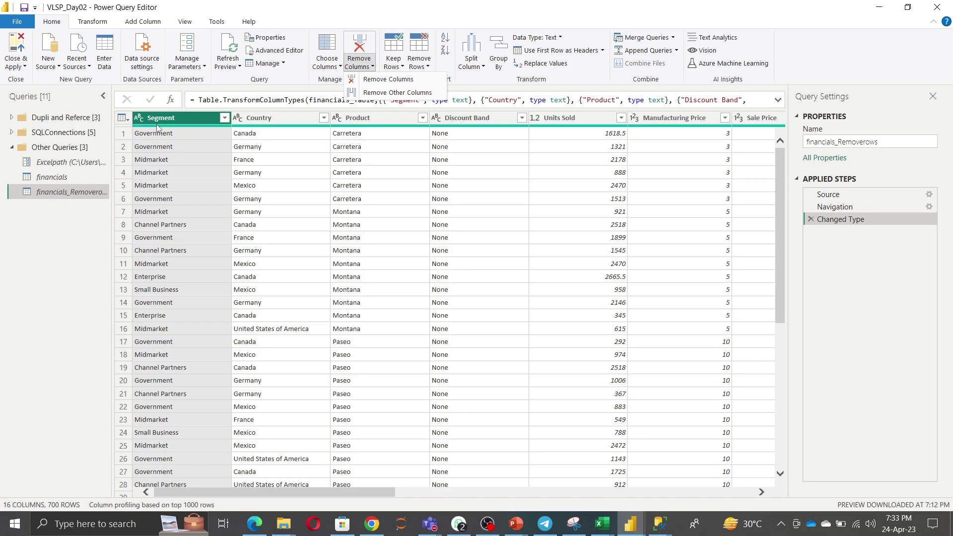
click(386, 92)
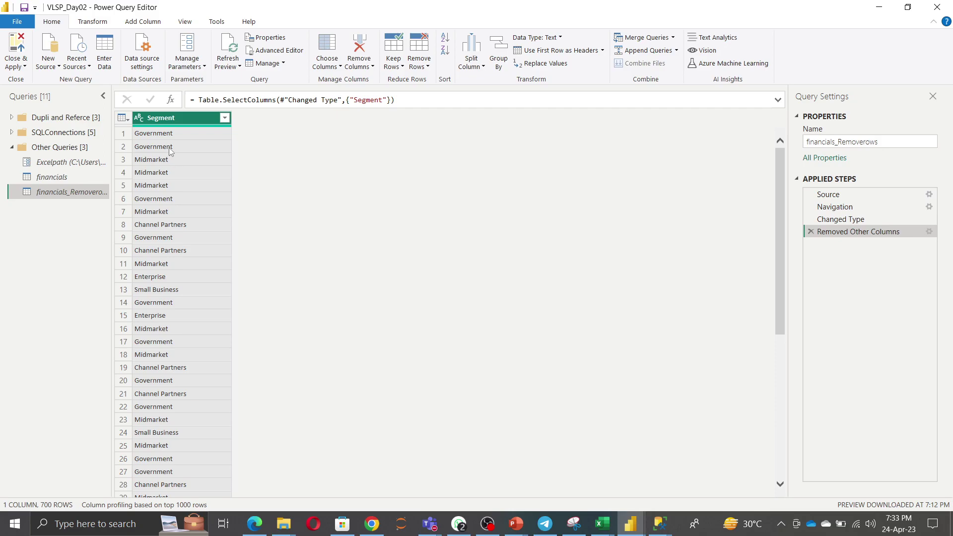
click(811, 231)
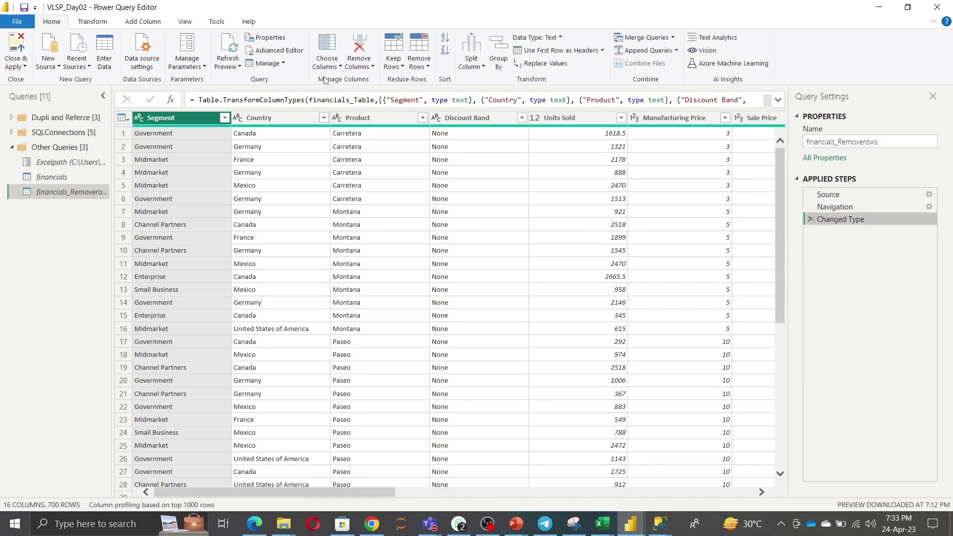
Remove the Segment column from the financials_Removerows query
click(370, 66)
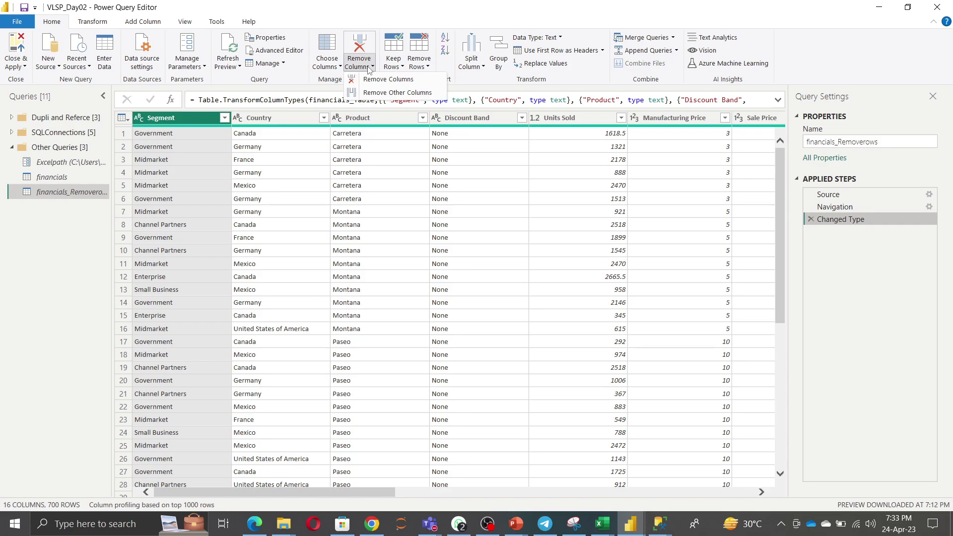
click(390, 81)
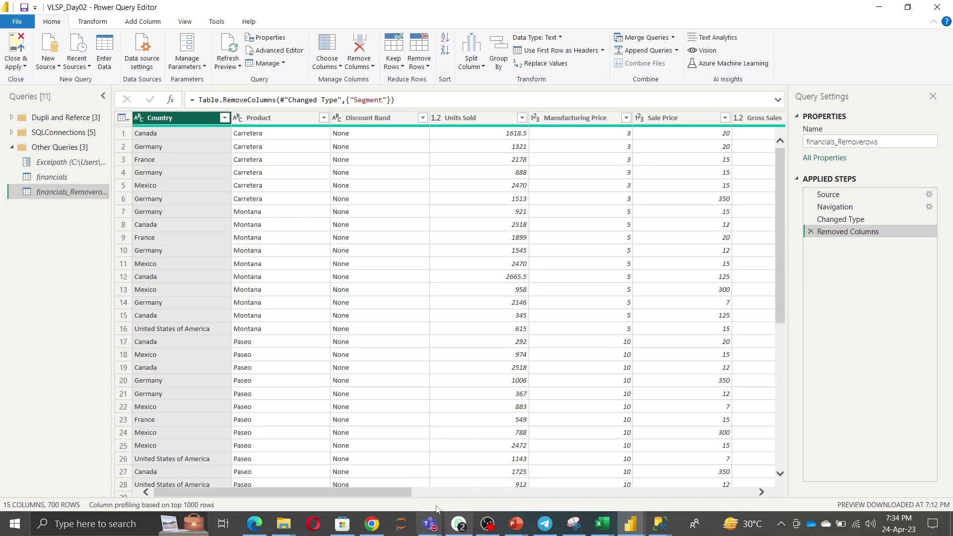
Switch to the Teams meeting window to check on the participants, and minimize it to return to Power Query Editor
click(430, 524)
click(473, 458)
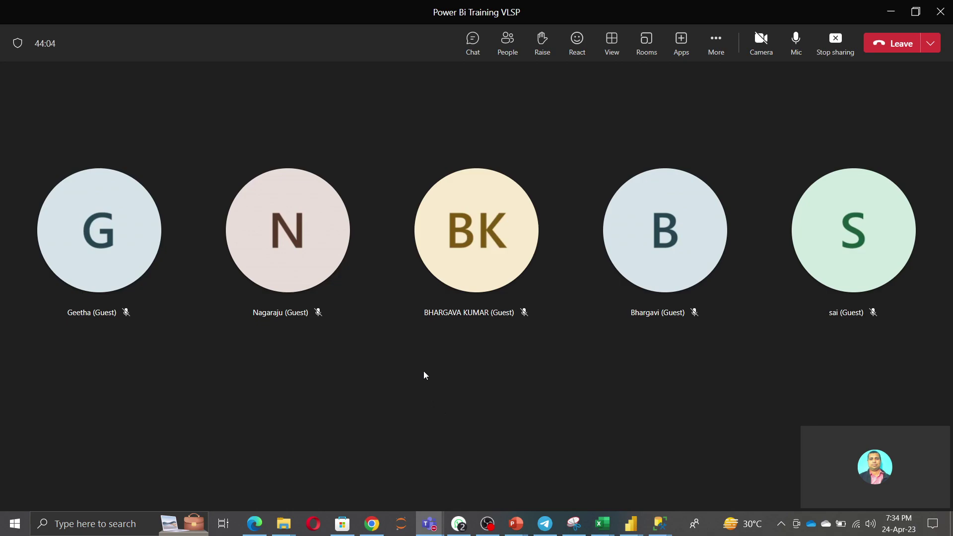
click(891, 15)
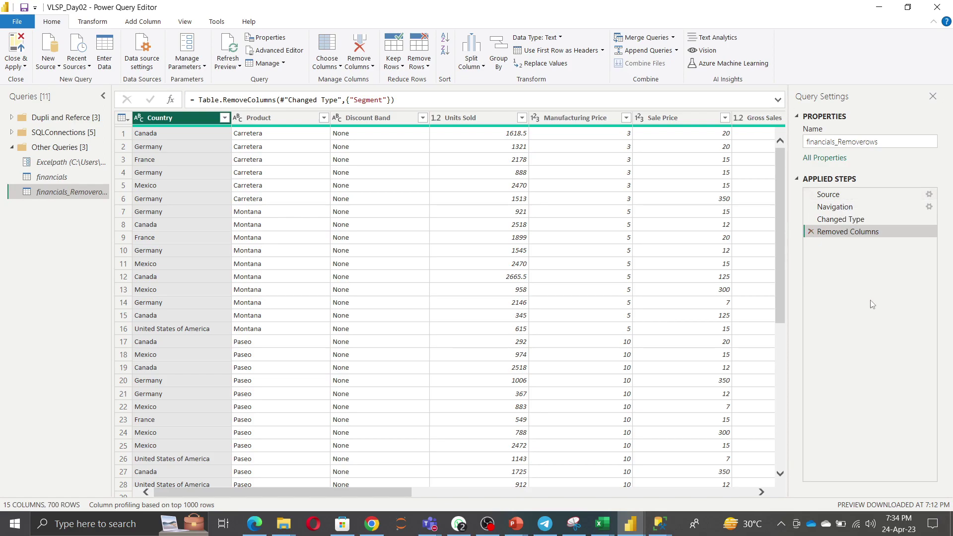
Rename the Removed Columns applied step as Removed ColumnsSegment
right_click(844, 234)
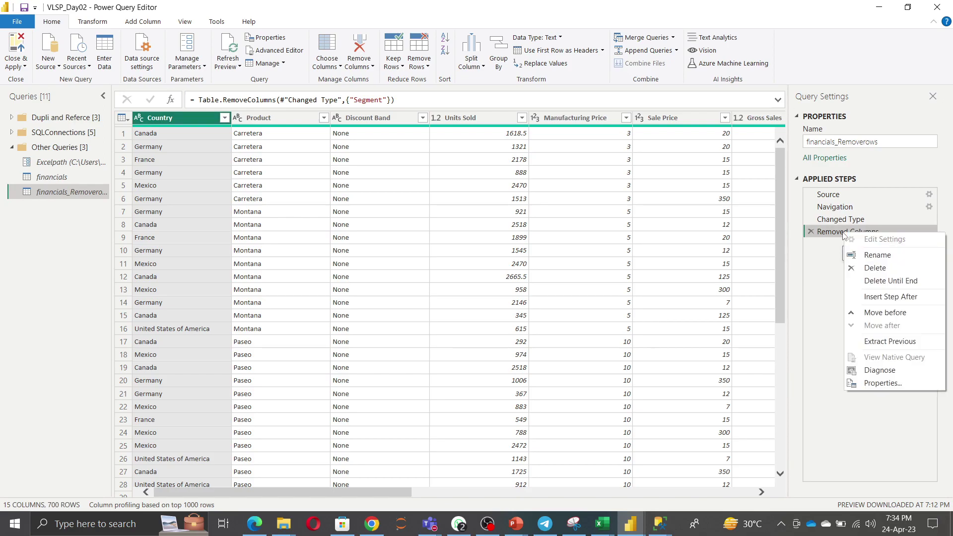
click(878, 255)
click(894, 232)
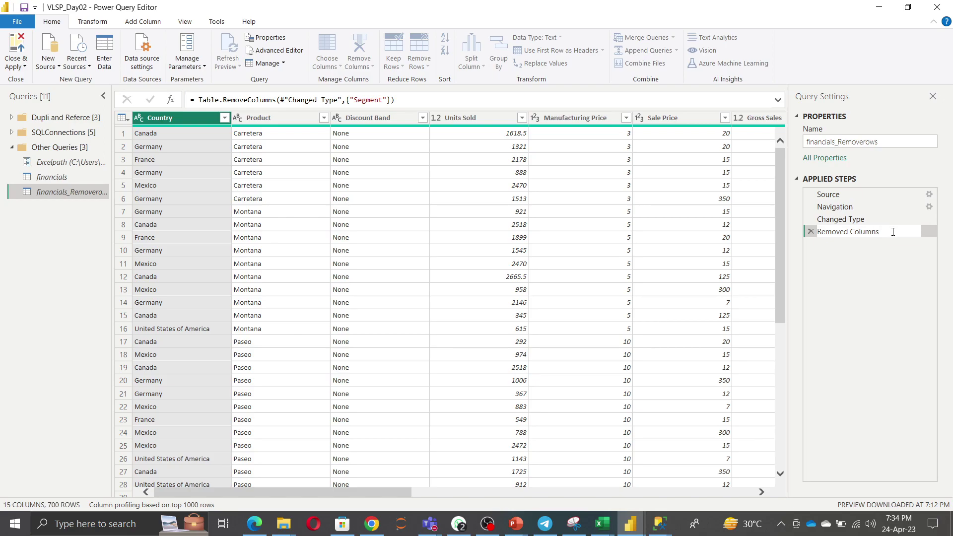
text(Segment)
click(890, 306)
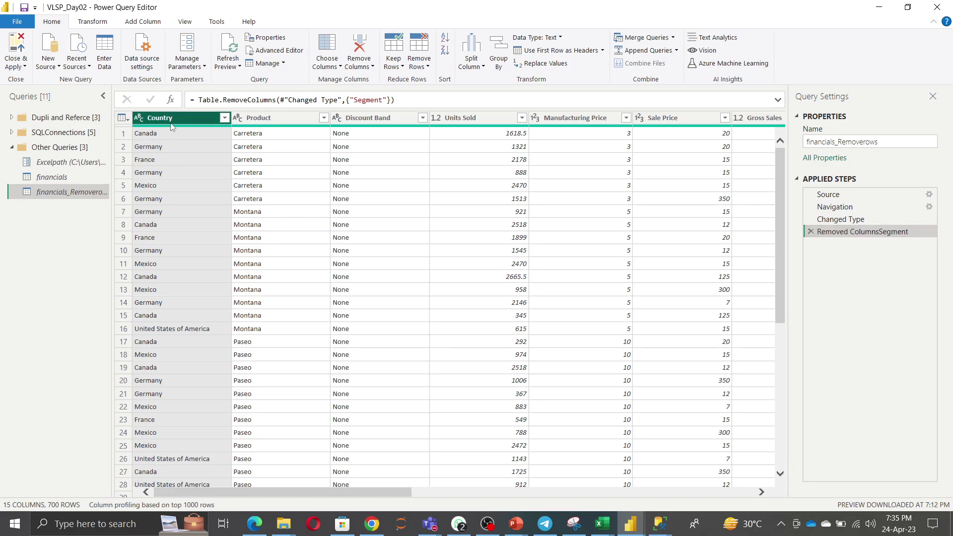
Remove all columns other than Country from the financials_Removerows query
click(359, 64)
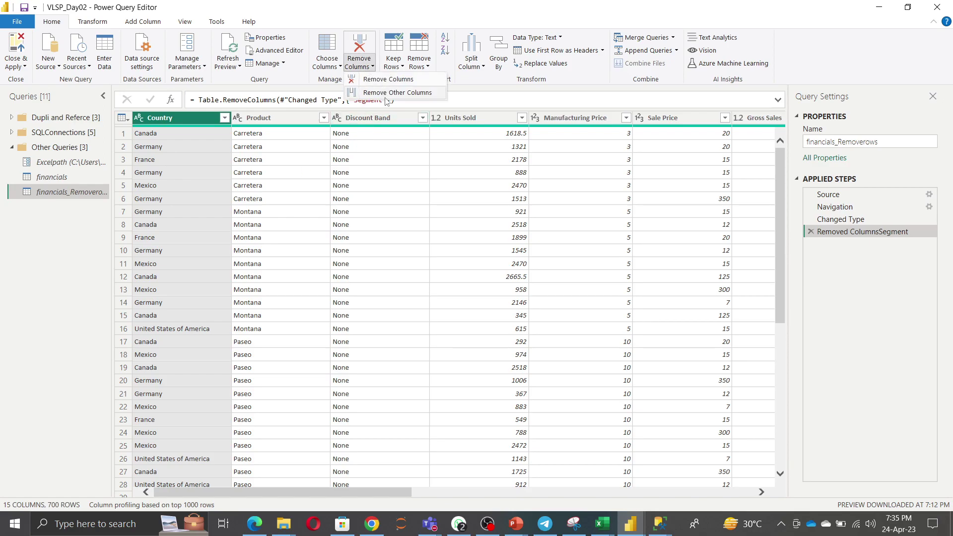
click(386, 93)
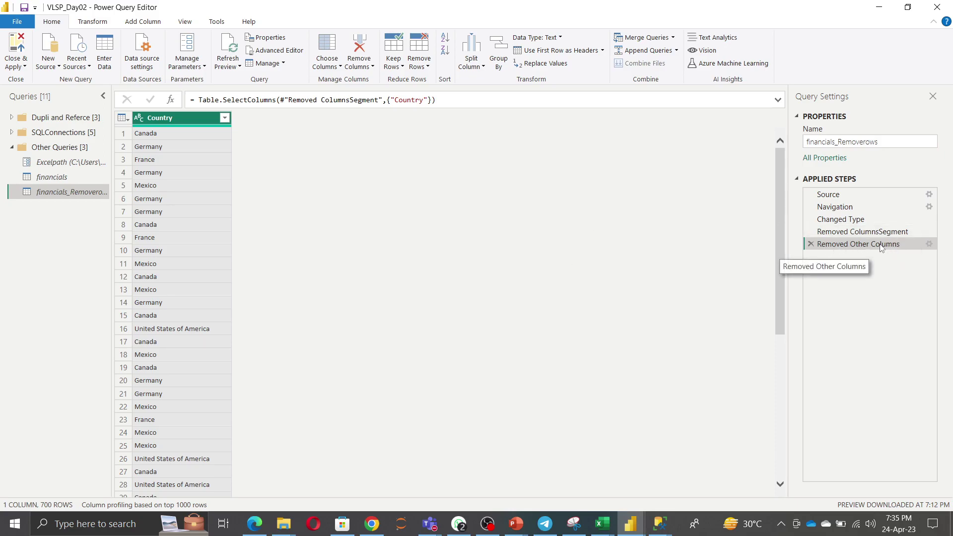
Move the financials_Removerows query into the Dupli and Referce group, and duplicate the financials query
right_click(60, 197)
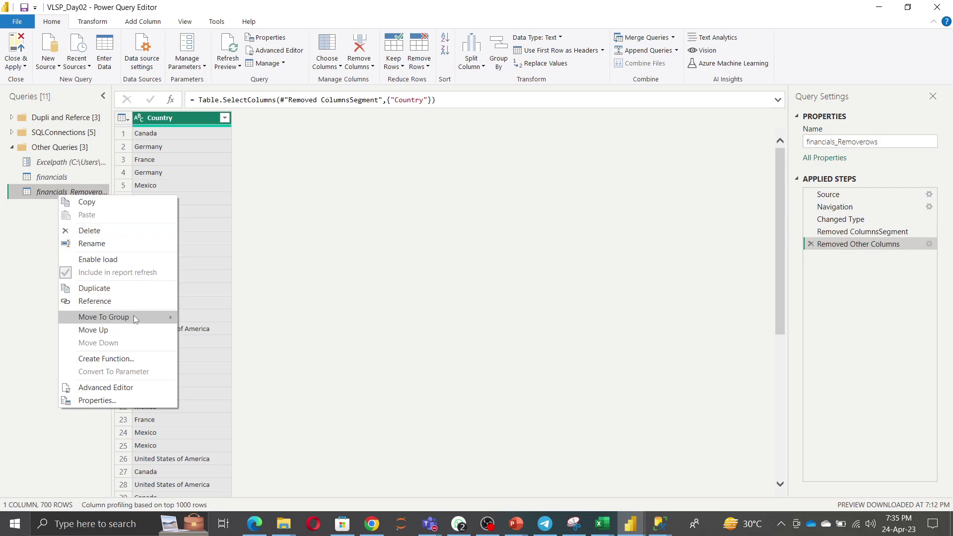
mouse_move(157, 316)
click(233, 321)
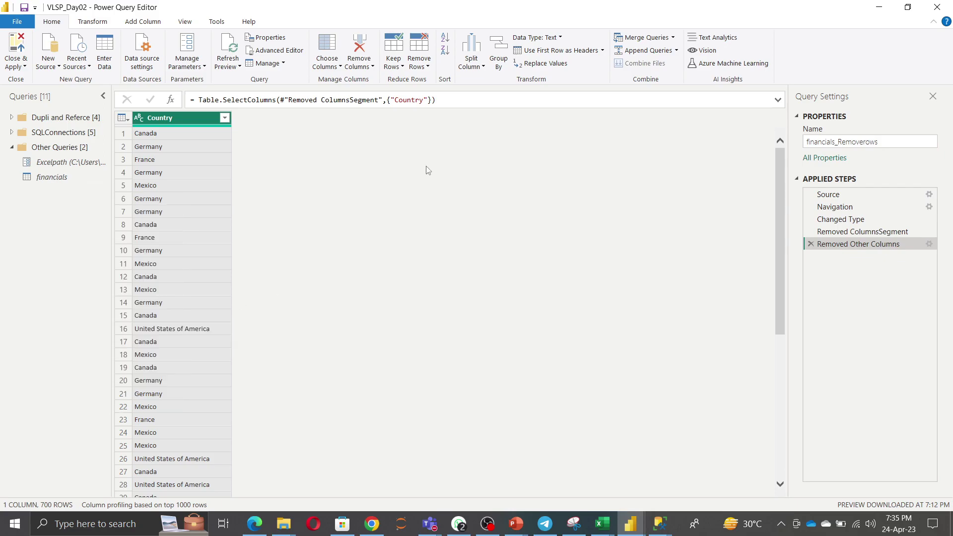
right_click(56, 179)
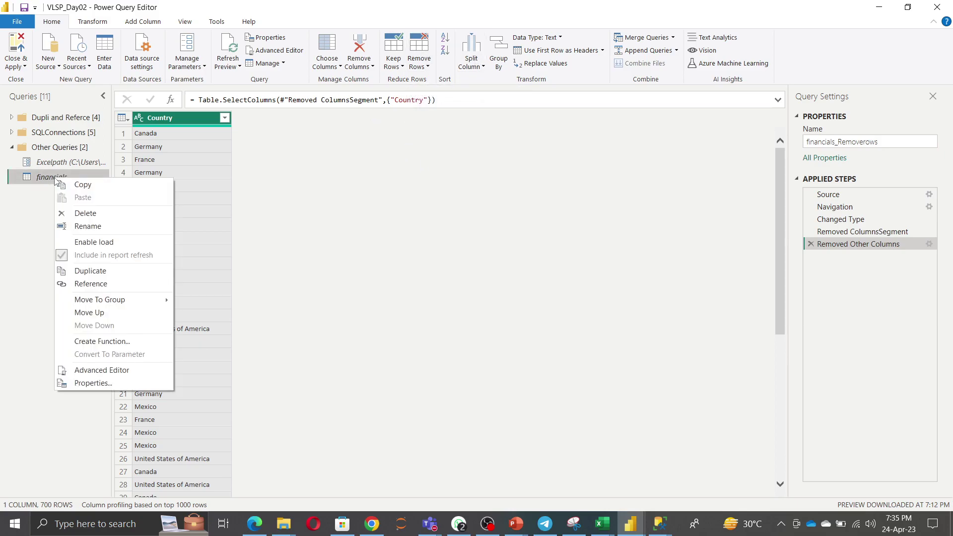
click(91, 271)
Rename the financials_Removerows query in the Dupli and Referce group as financials_Removercol
click(52, 122)
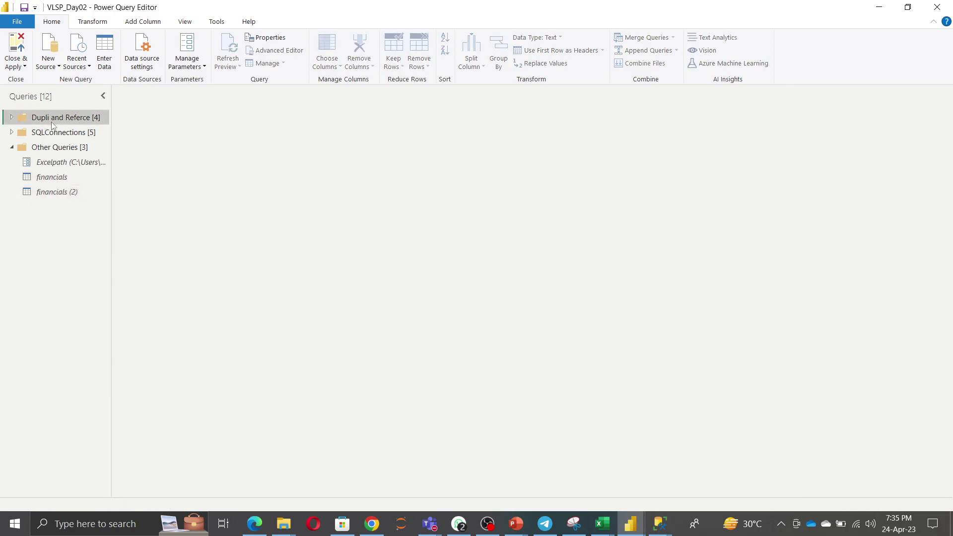
click(12, 117)
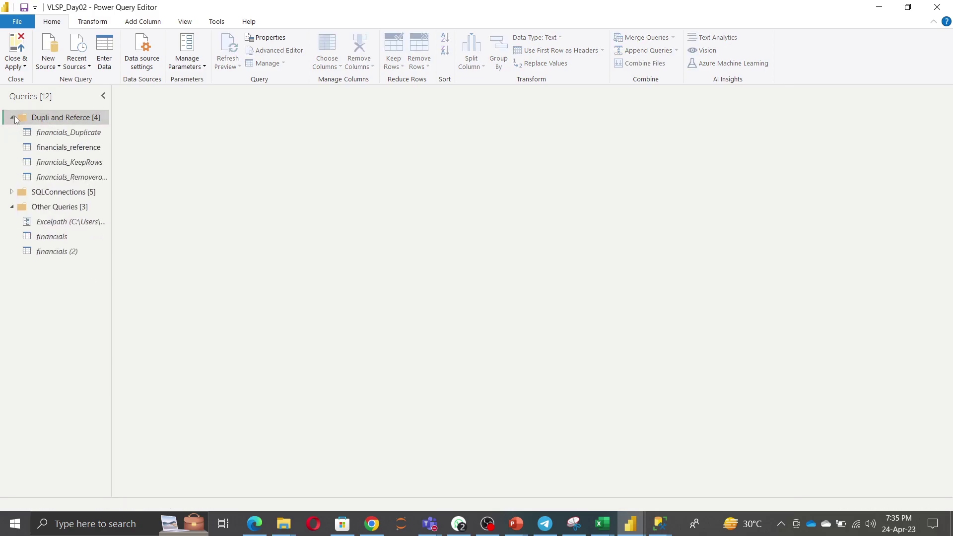
click(80, 179)
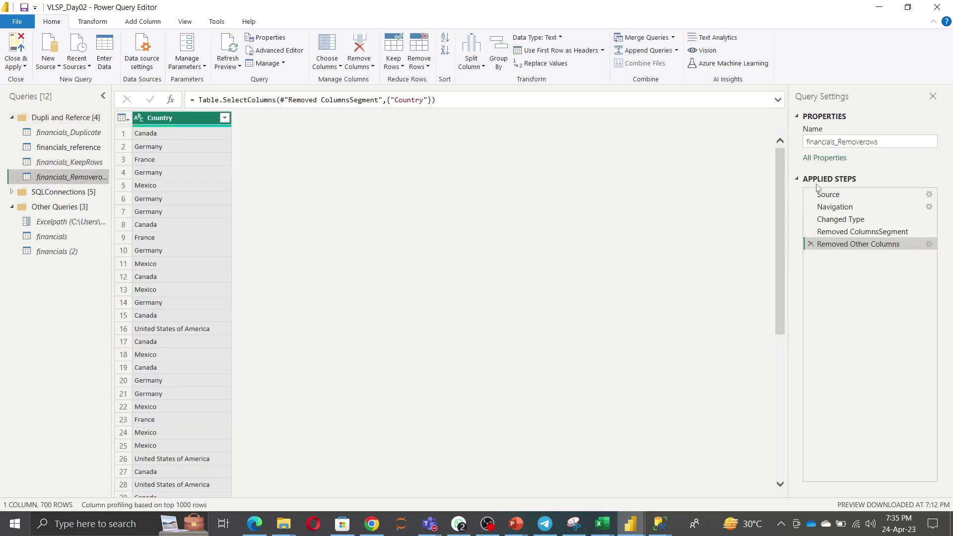
click(887, 141)
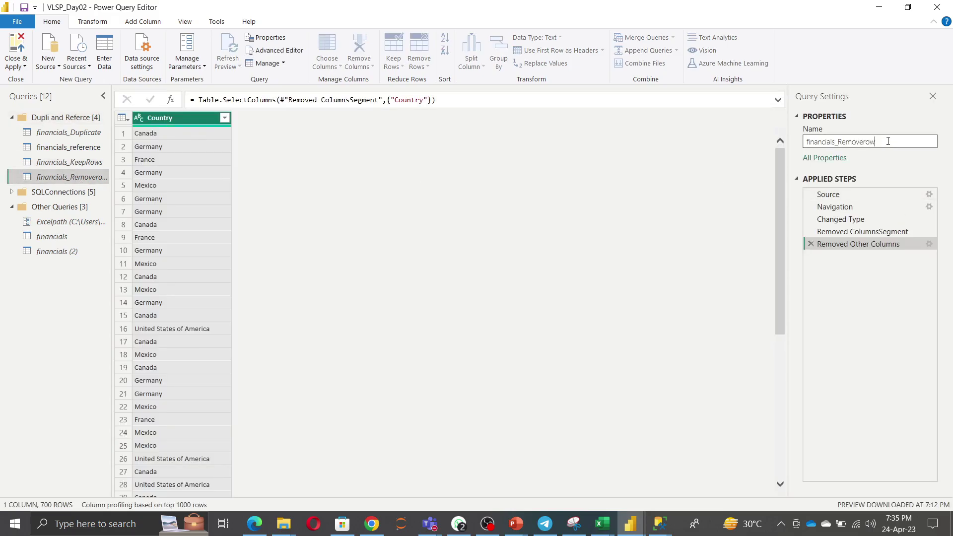
key(BackSpace)
key(BackSpace)
text(overcol)
click(864, 339)
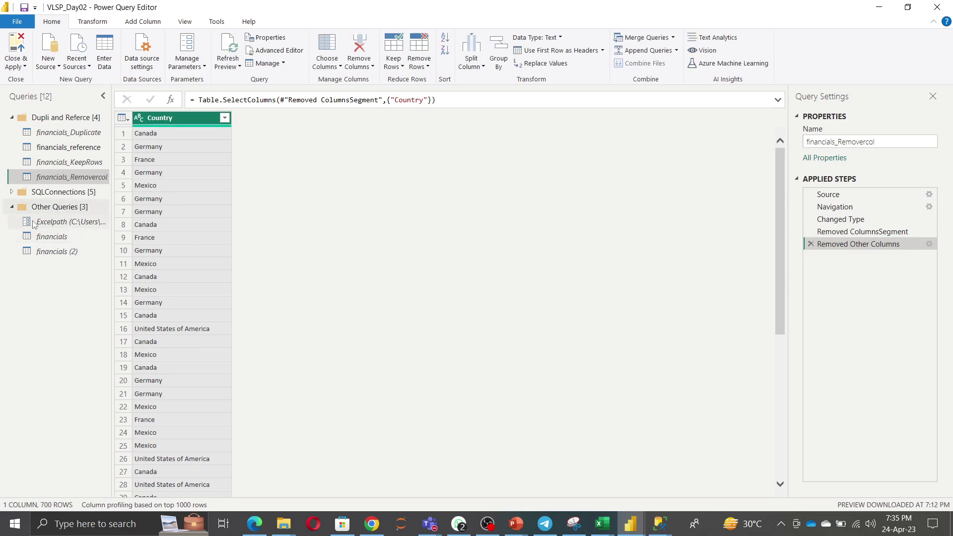
Rename the duplicated query financials (2) as financials_Rows
click(63, 253)
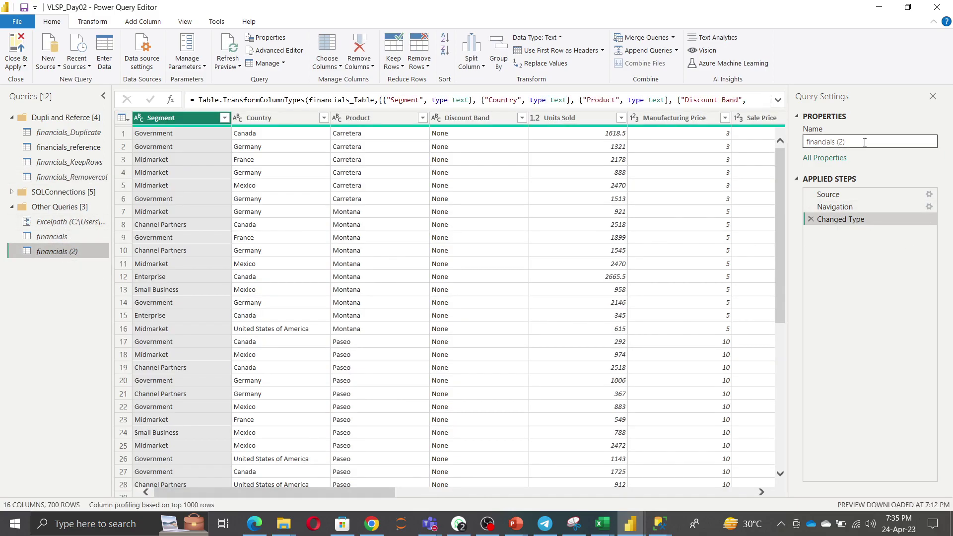
click(864, 143)
key(BackSpace)
key(BackSpace)
key(BackSpace)
key(BackSpace)
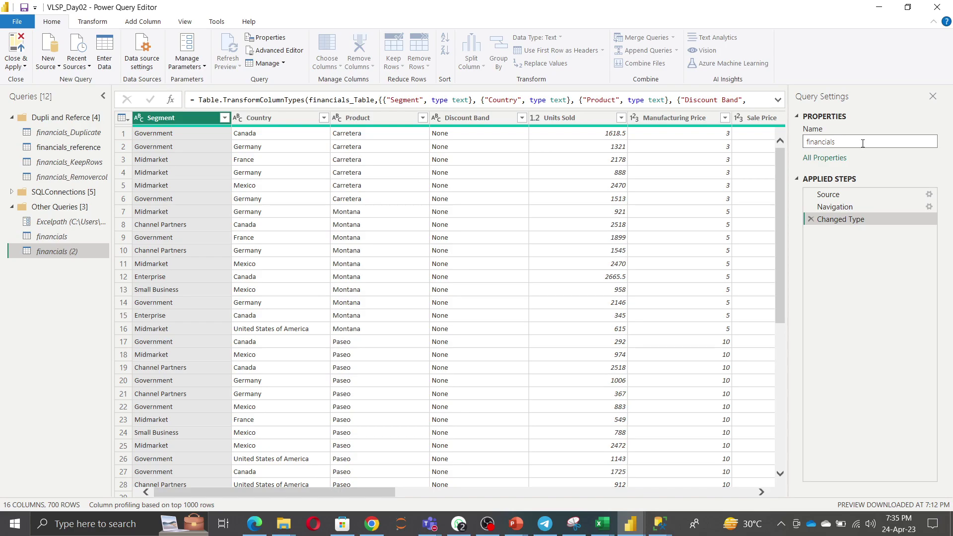
text(_Rows)
click(52, 323)
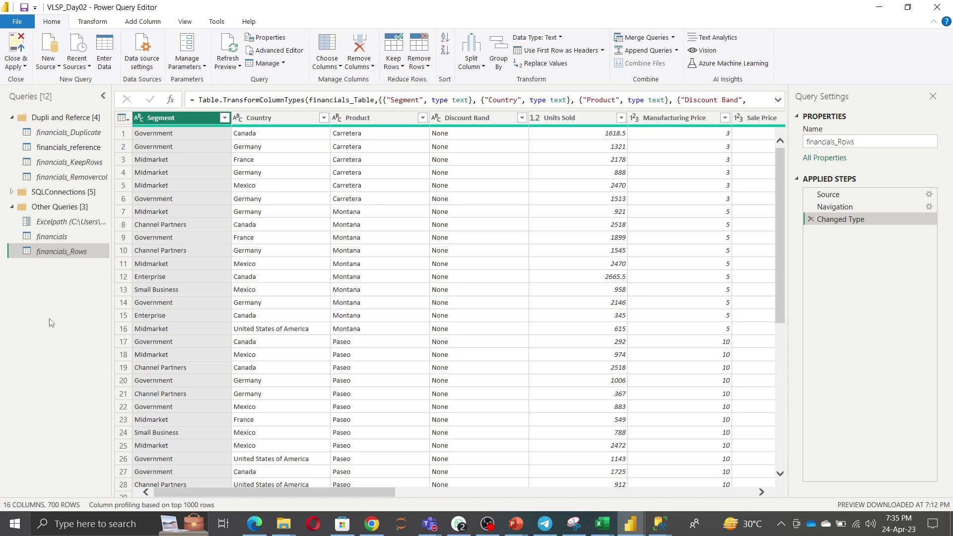
Remove the top 50 rows from the financials_Rows query
click(422, 73)
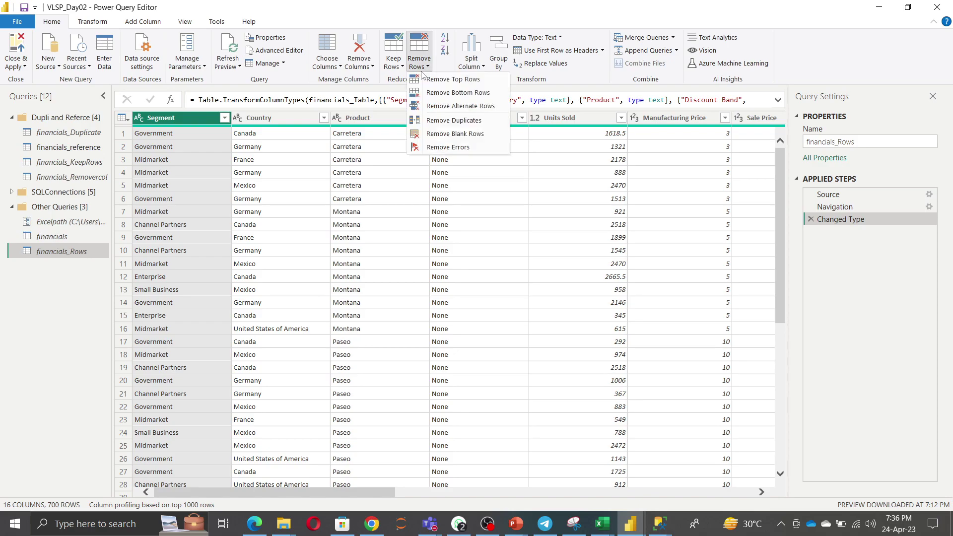
click(434, 81)
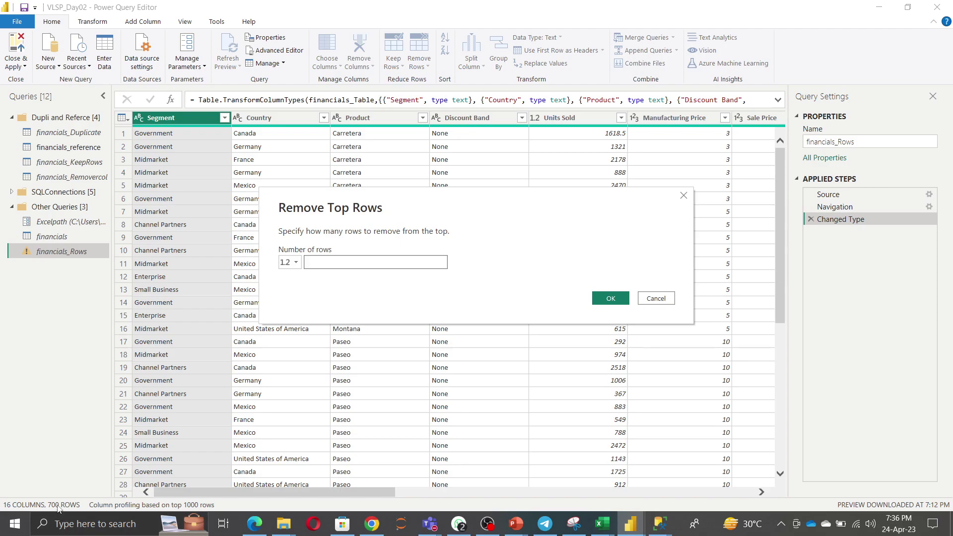
text(50)
click(611, 298)
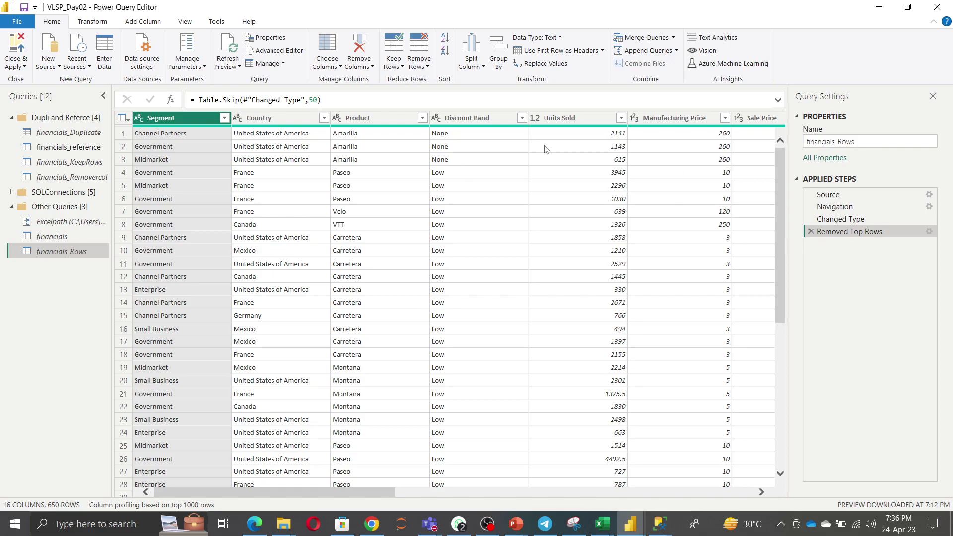
Remove another 600 top rows from the financials_Rows query and look through the remaining rows
click(423, 69)
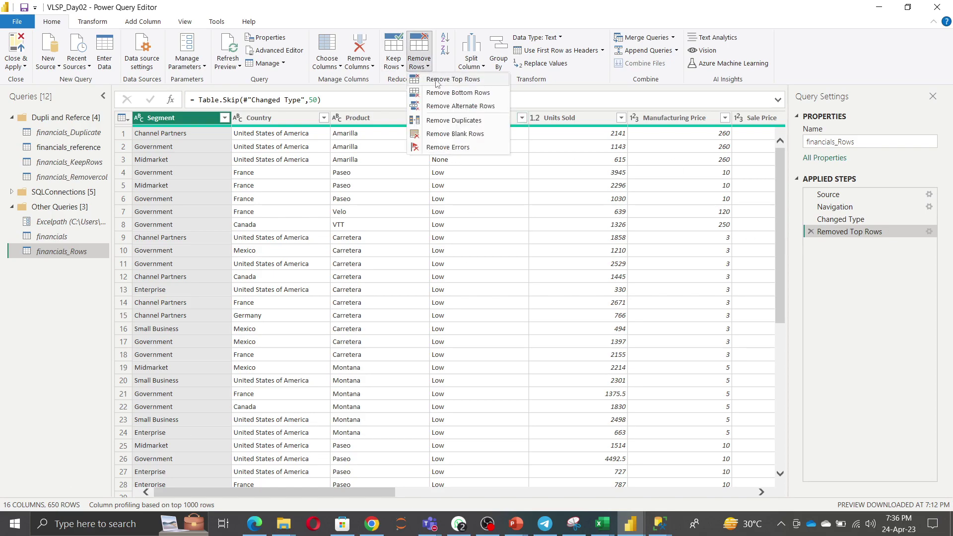
click(437, 81)
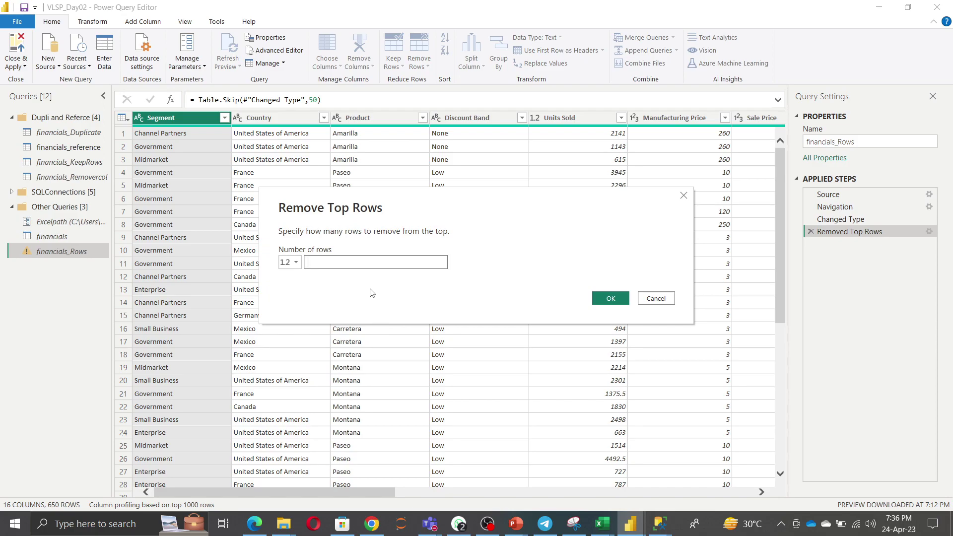
text(600)
click(606, 300)
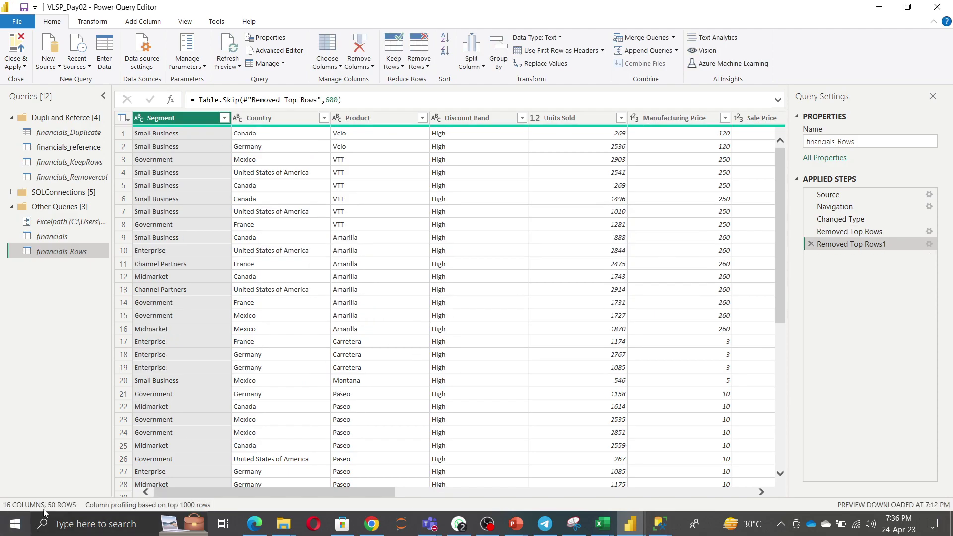
scroll(607, 373, down, 7)
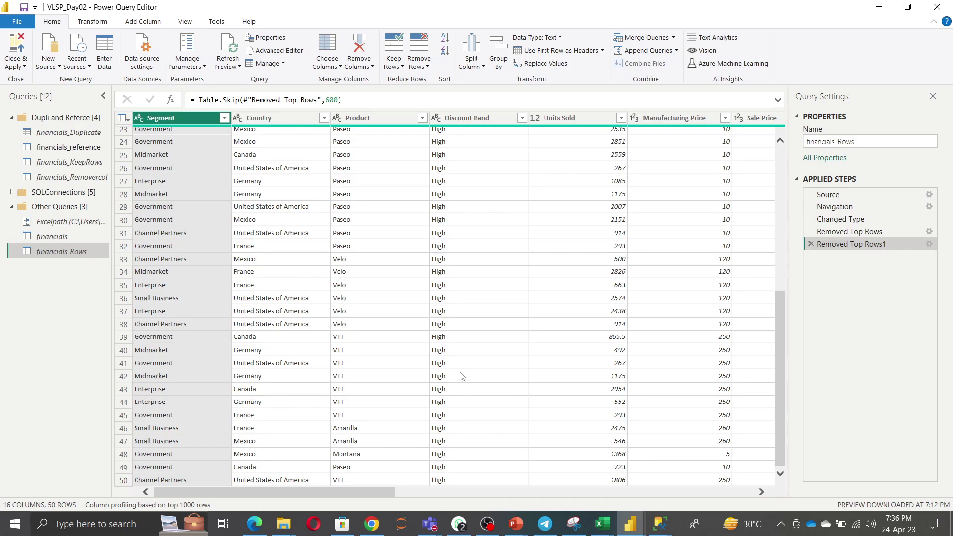
scroll(462, 374, up, 7)
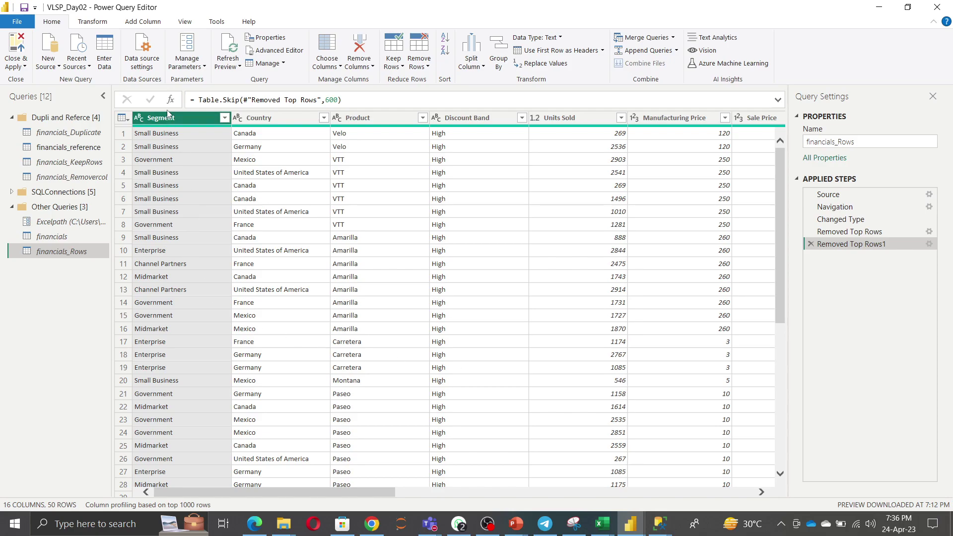
mouse_move(170, 129)
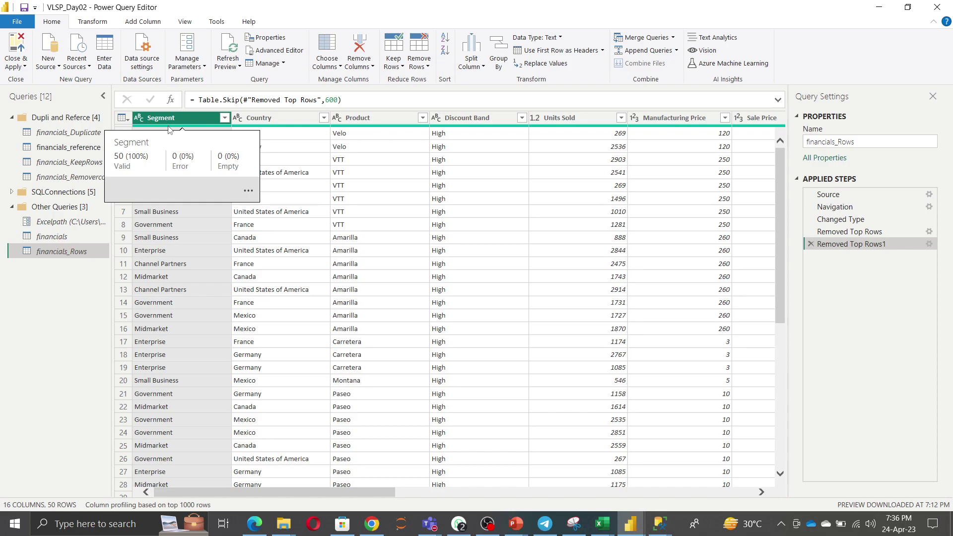
click(426, 68)
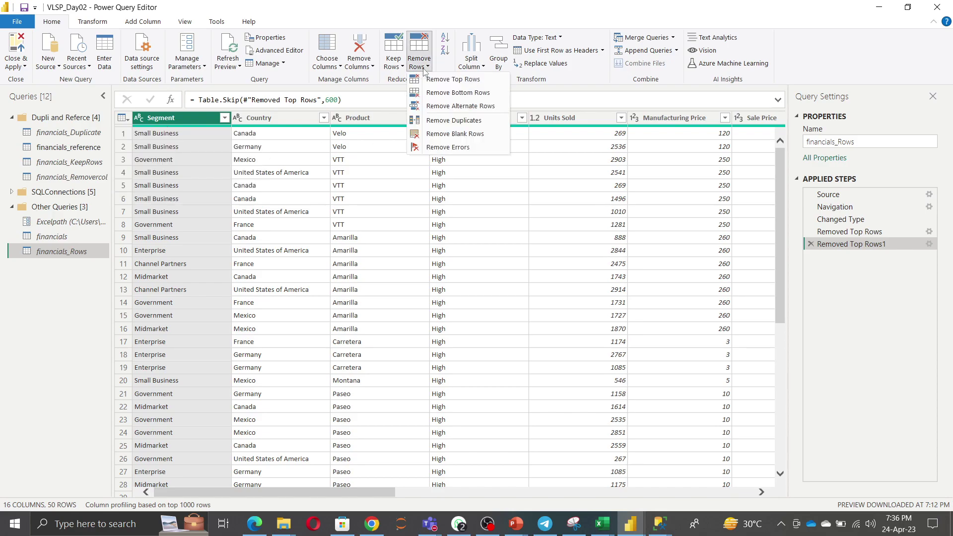
click(450, 94)
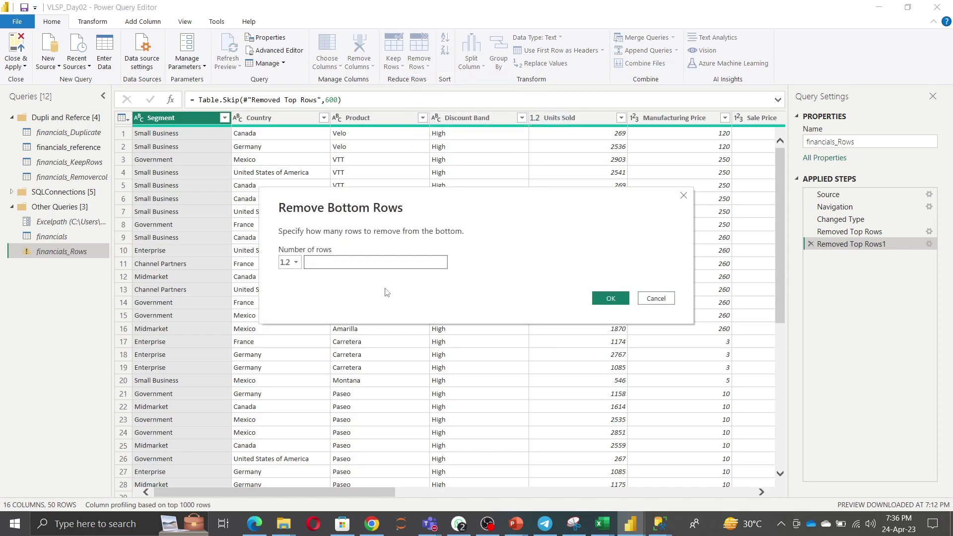
text(10)
click(611, 298)
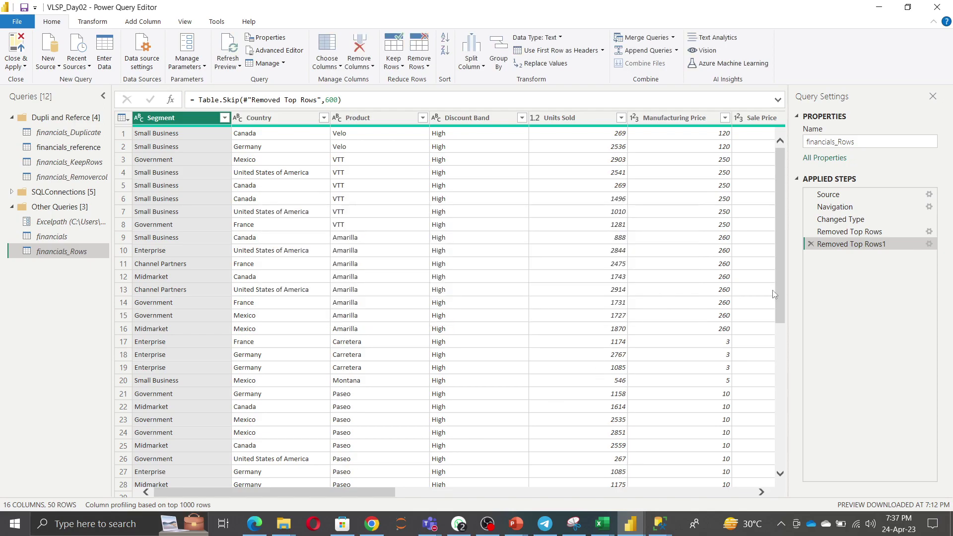
Check the last rows of the financials_Rows query and remove the bottom 10 rows
drag(777, 287, 786, 455)
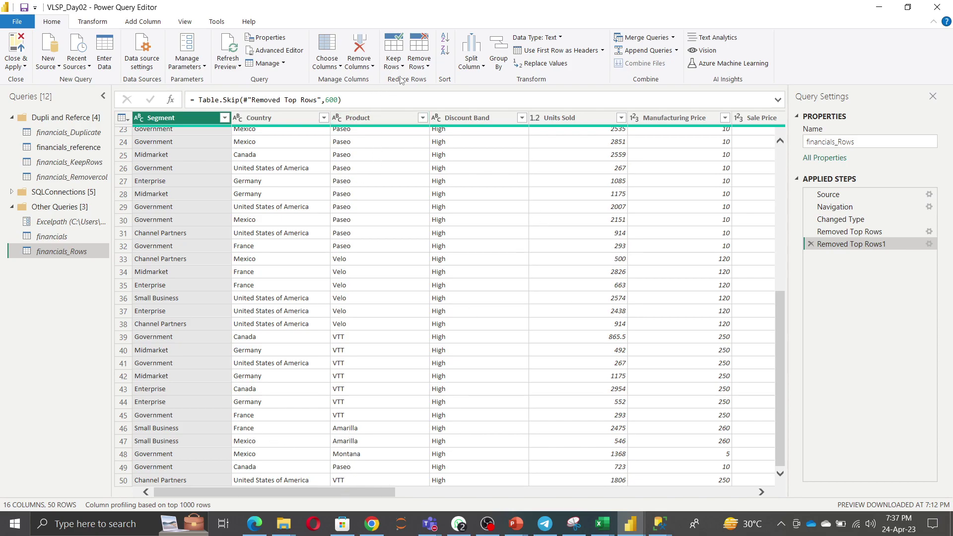
click(419, 60)
click(439, 93)
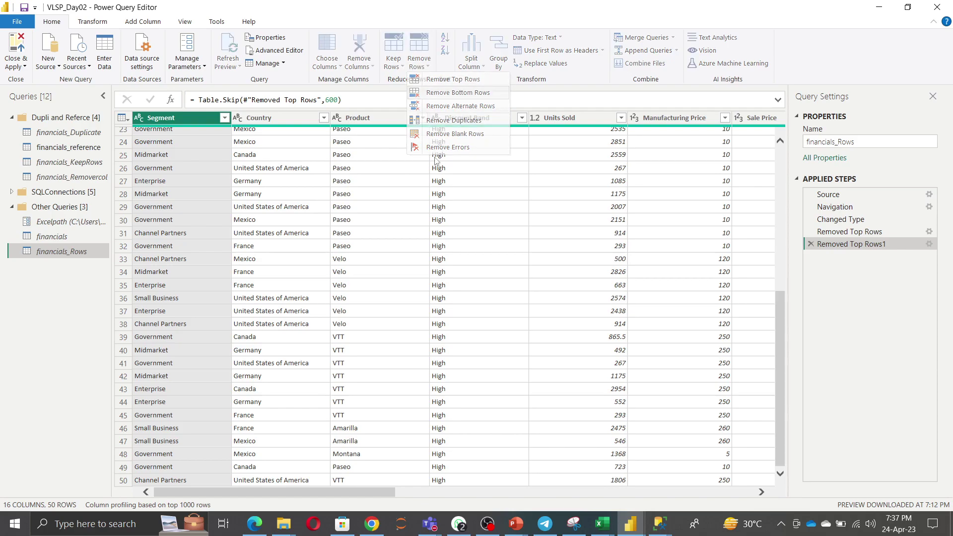
text(10)
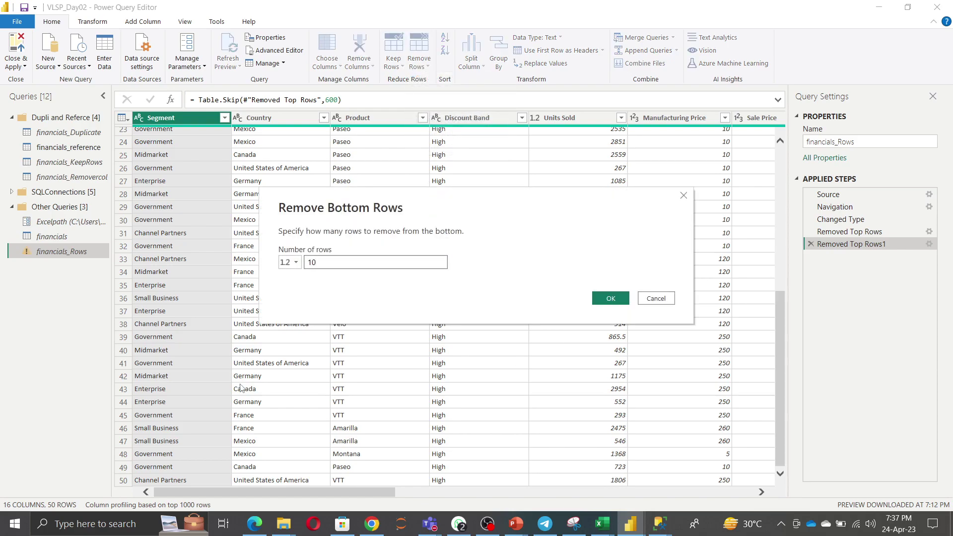
click(610, 298)
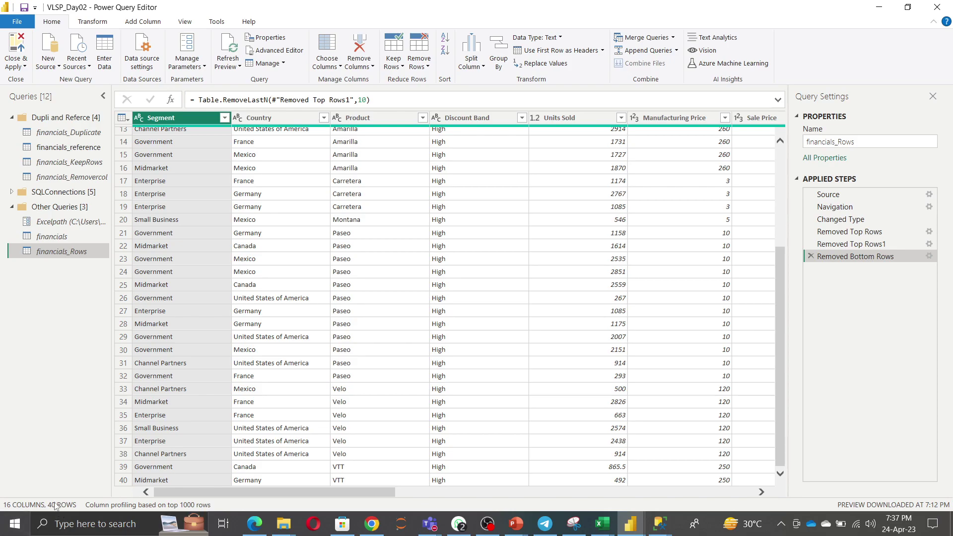
Remove alternate rows from financials_Rows, with 20 as the first row to remove, 10 rows to remove and 30 rows to keep
click(424, 68)
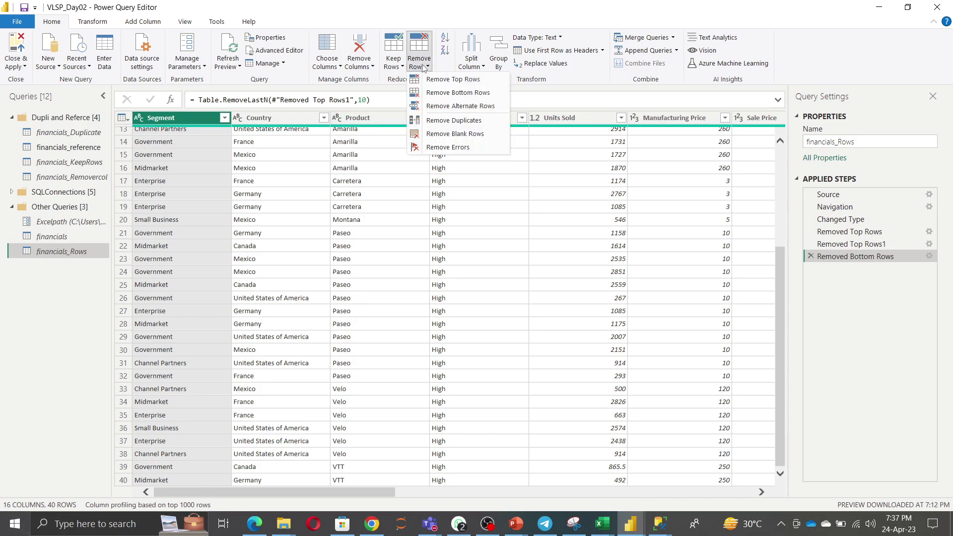
click(453, 107)
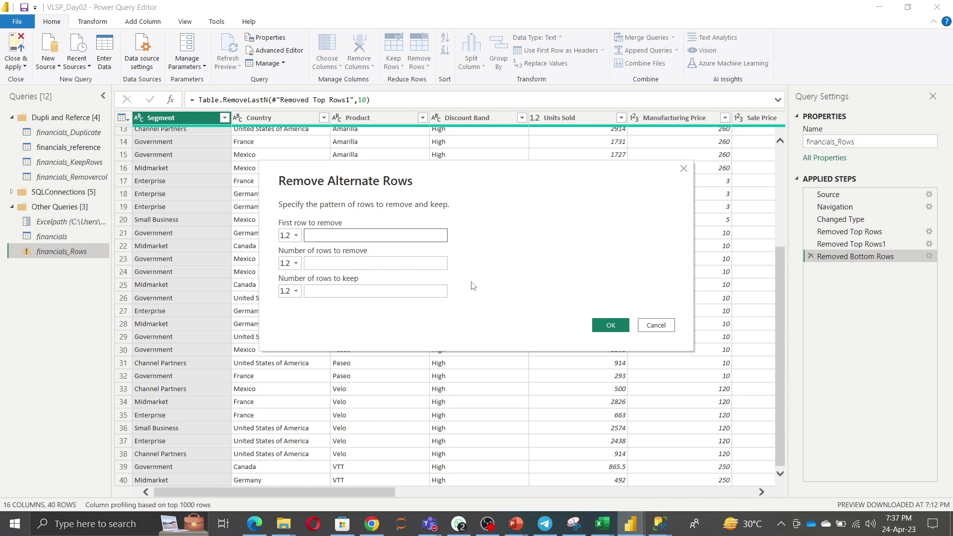
text(20)
click(334, 264)
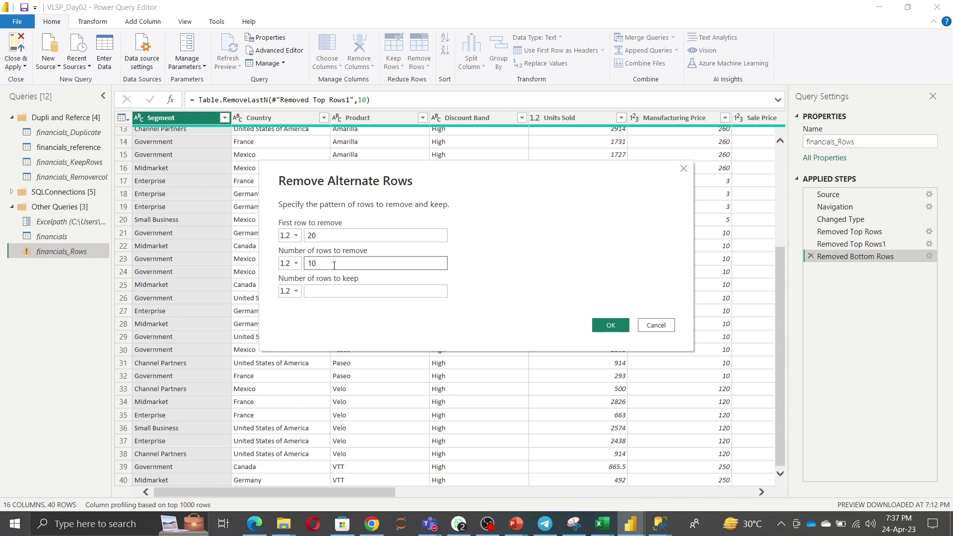
click(336, 293)
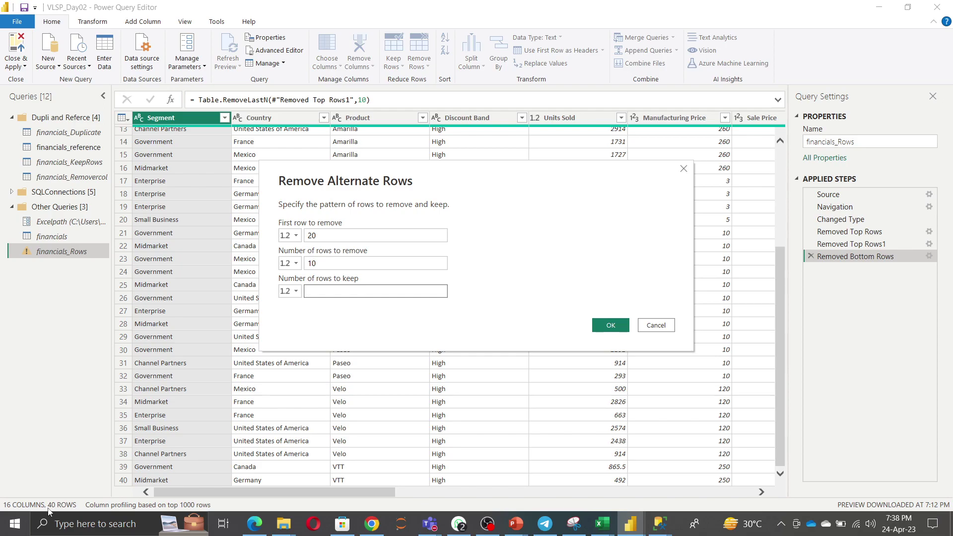
text(20)
key(BackSpace)
key(BackSpace)
text(10)
click(612, 324)
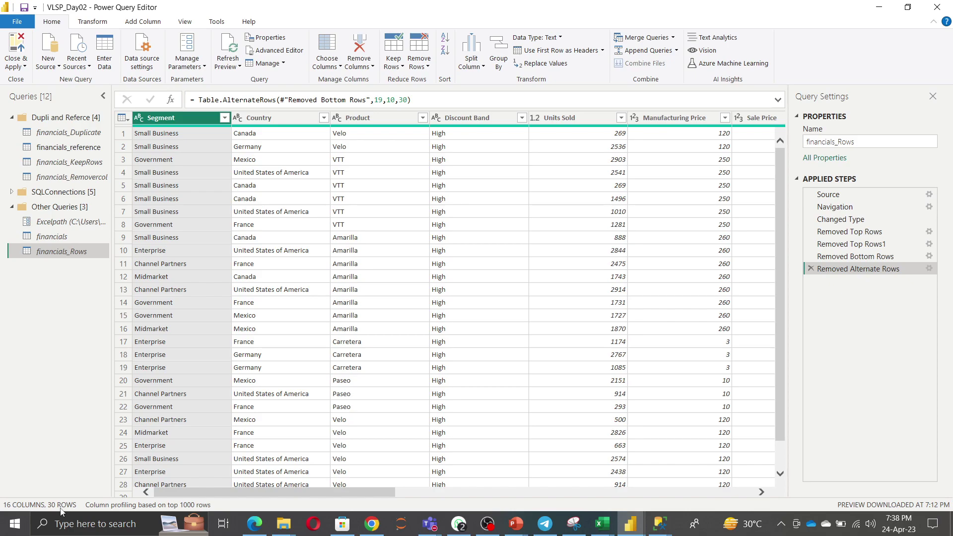
Remove the duplicate rows from the financials_Rows query based on the Segment column
click(426, 70)
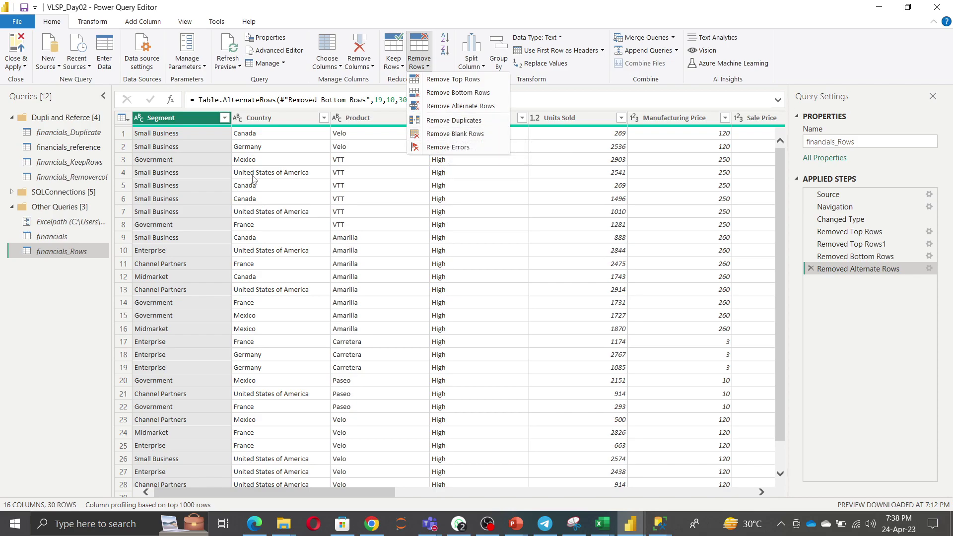
click(168, 119)
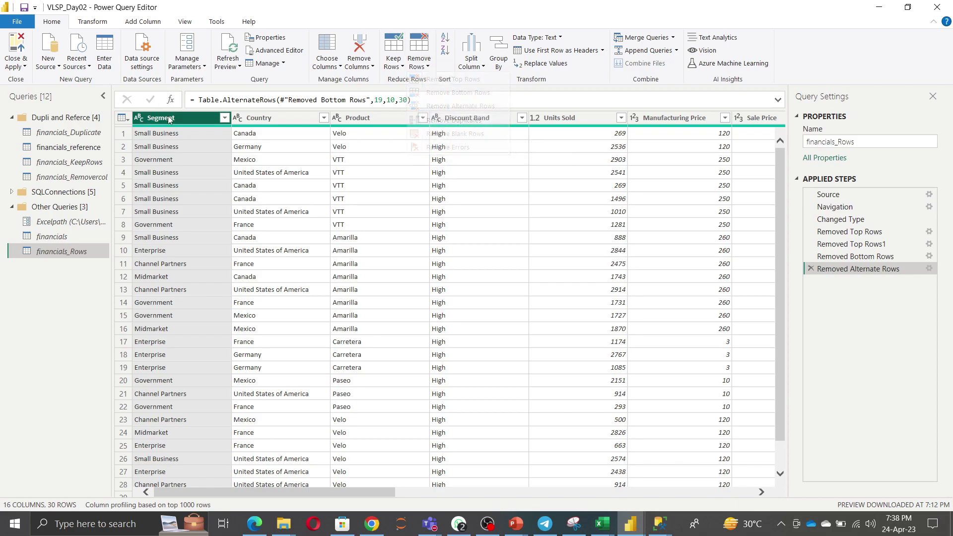
click(416, 64)
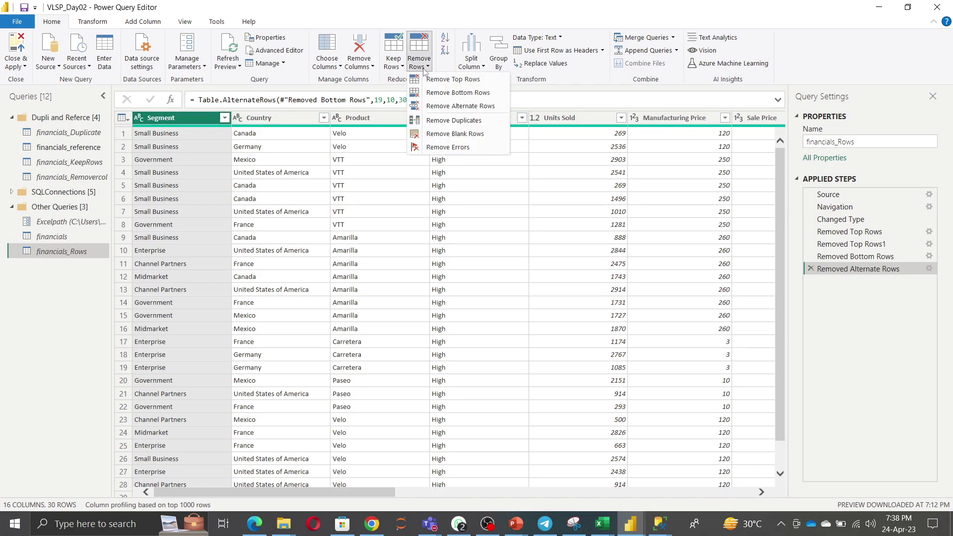
click(449, 121)
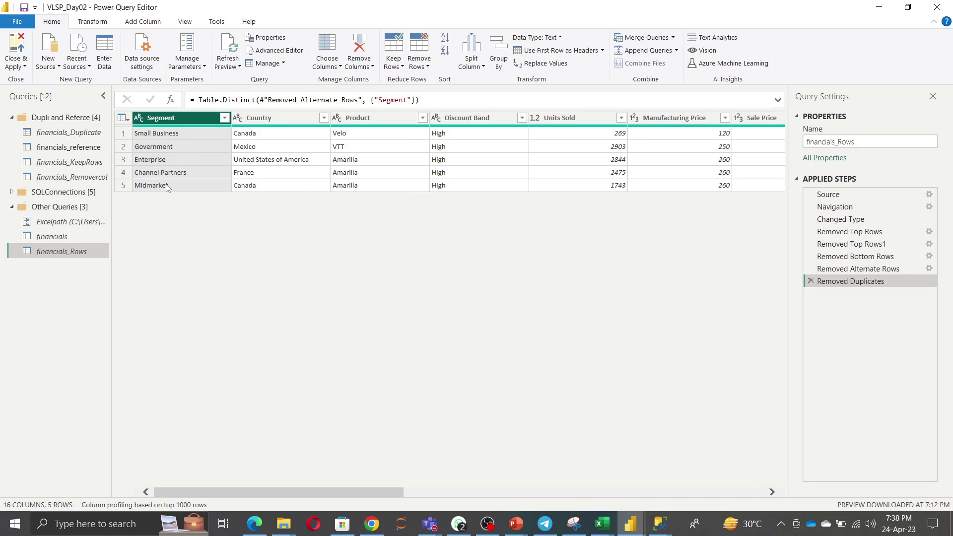
click(419, 64)
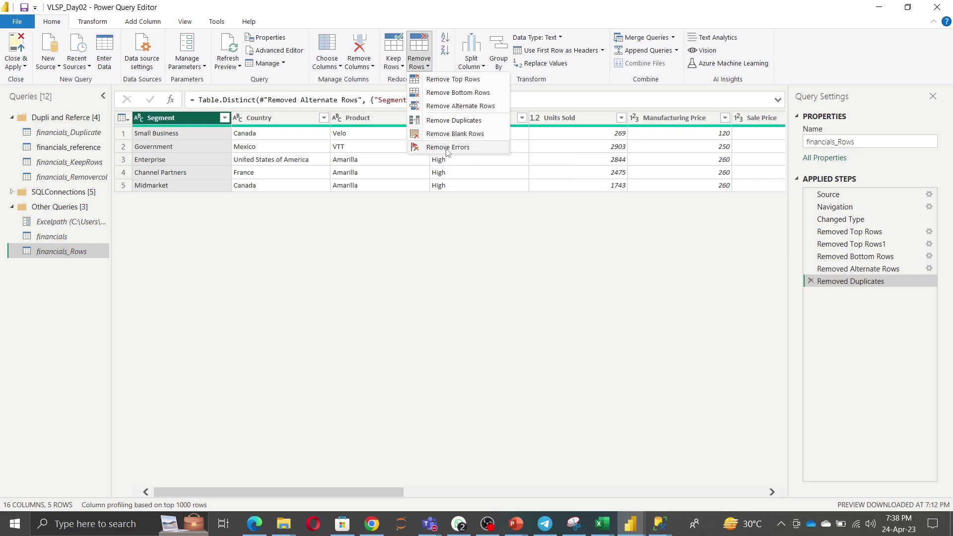
click(296, 169)
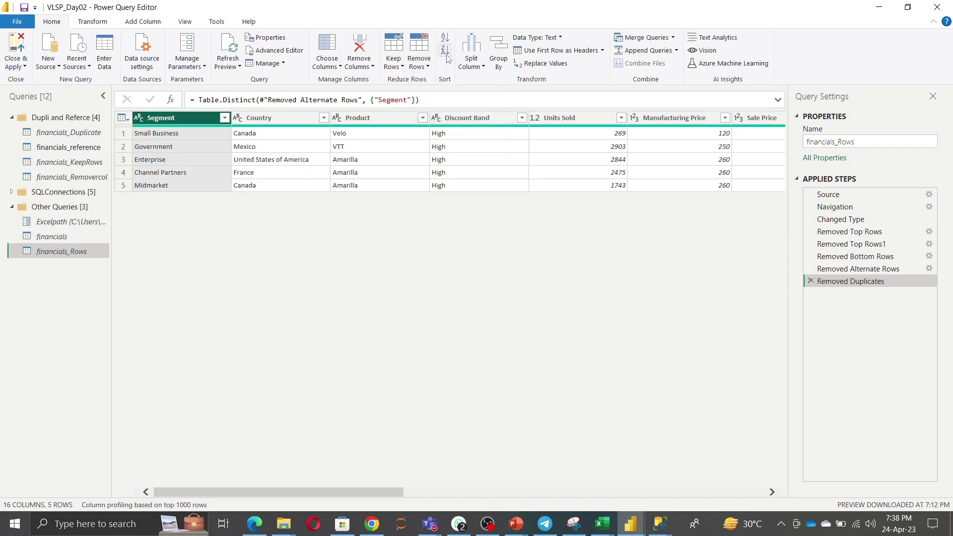
click(484, 68)
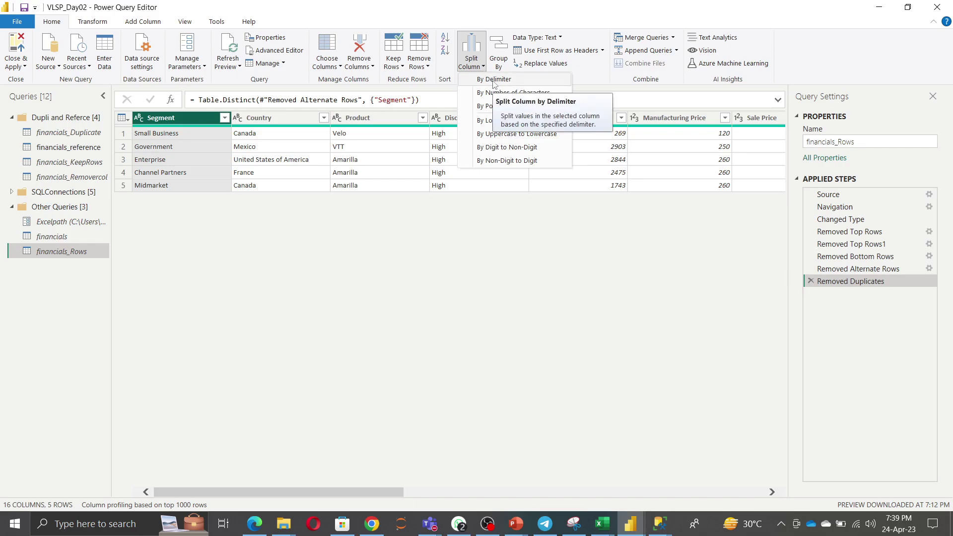
click(494, 81)
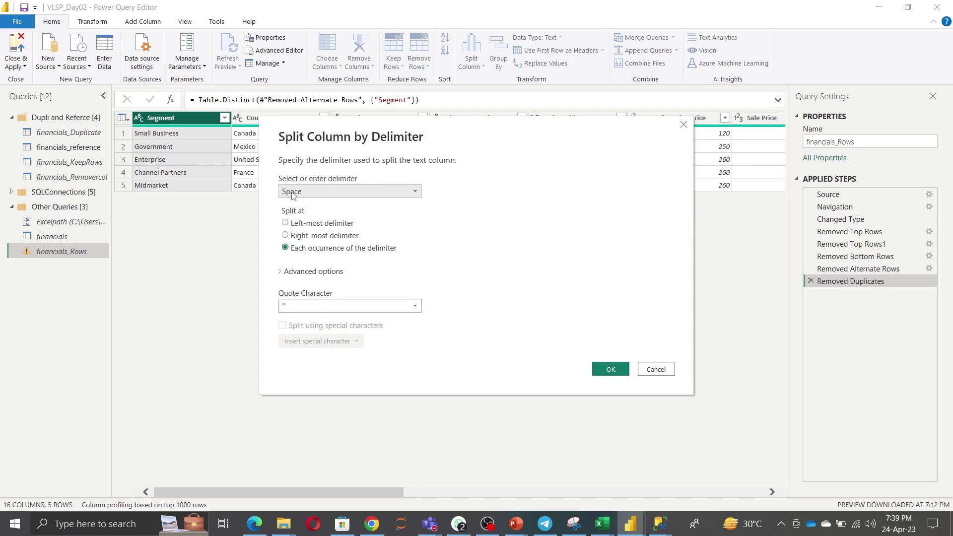
click(657, 370)
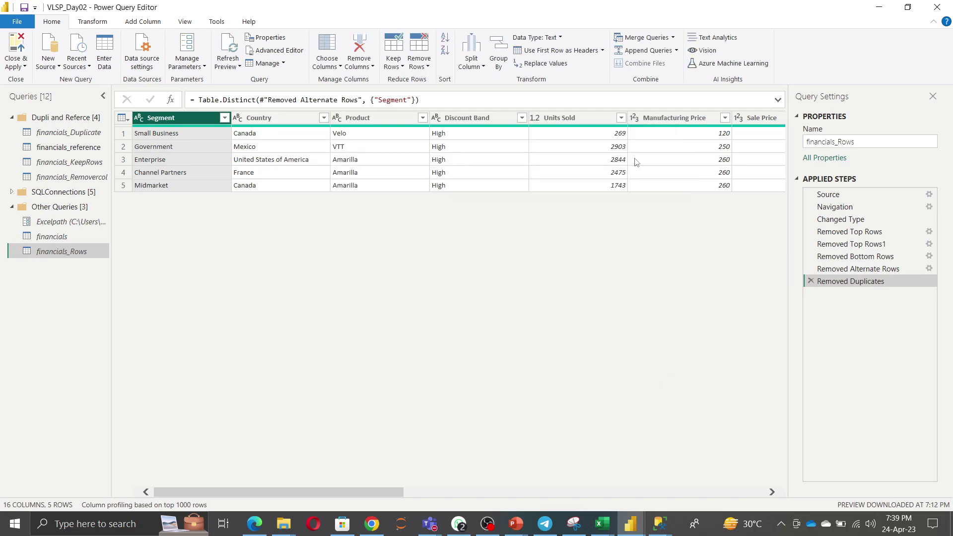
Duplicate the Country column in the financials_Rows query
drag(325, 490, 254, 491)
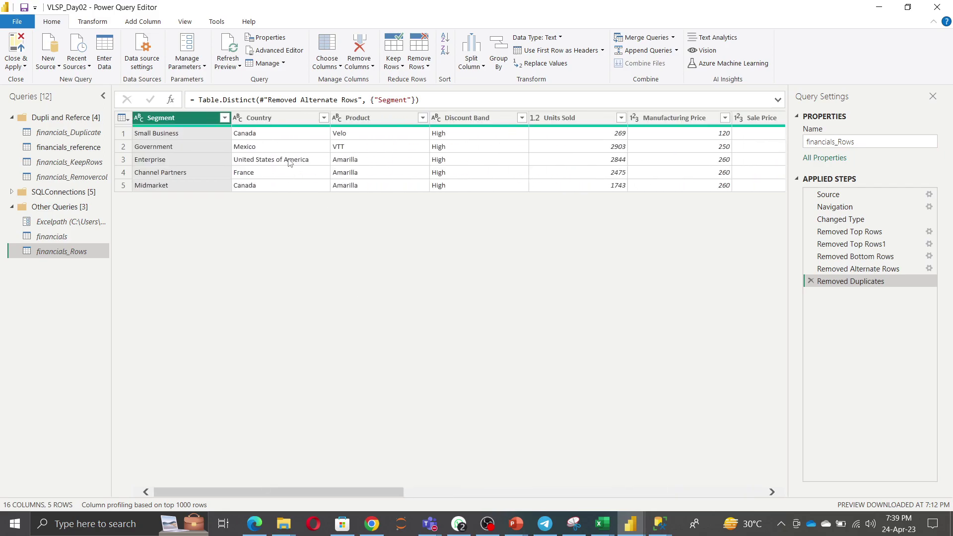
right_click(279, 122)
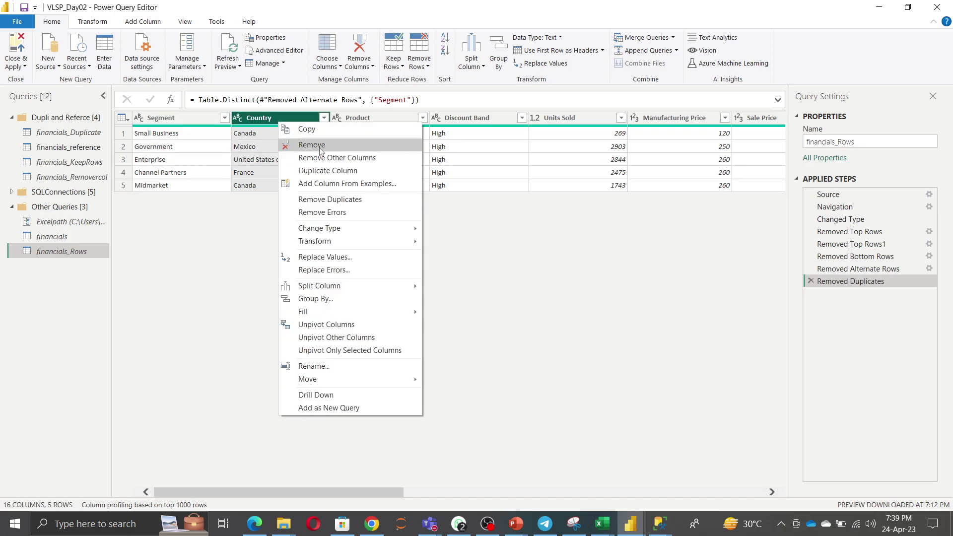
click(333, 171)
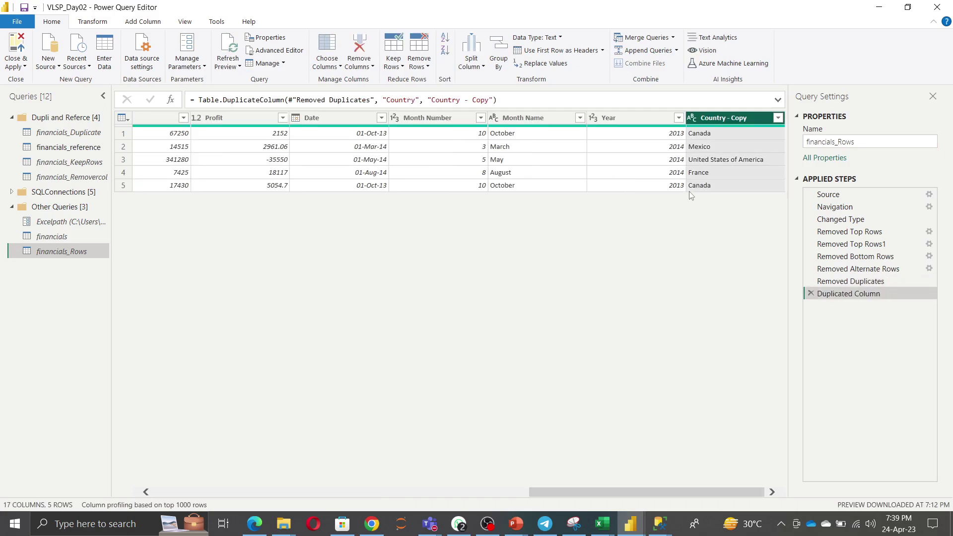
Split the Country - Copy column by the space delimiter at each occurrence and check the resulting columns
click(471, 67)
click(498, 82)
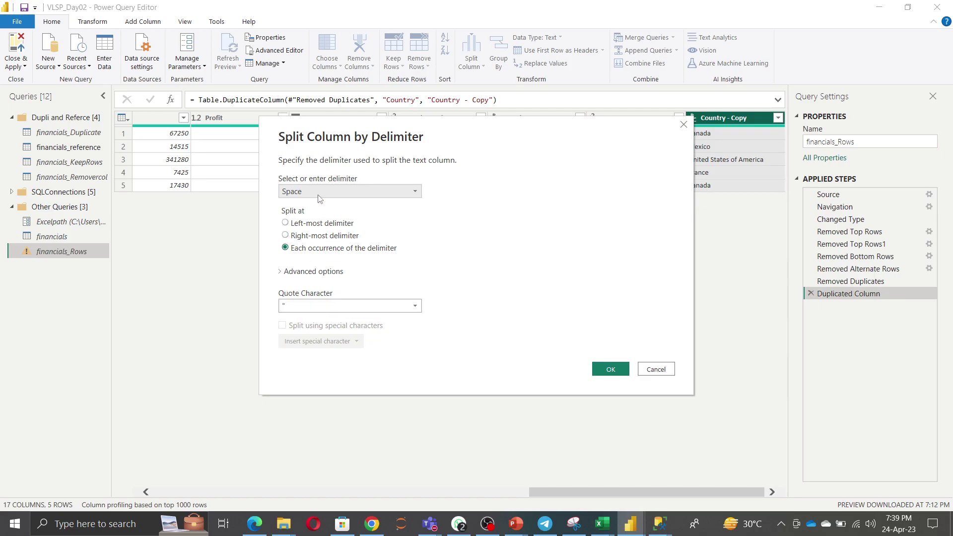
click(603, 372)
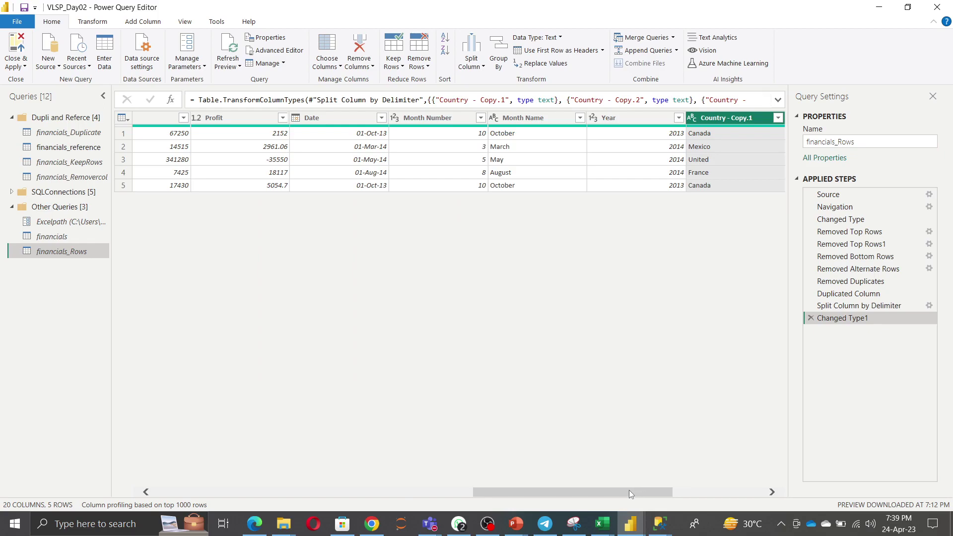
drag(629, 491, 730, 485)
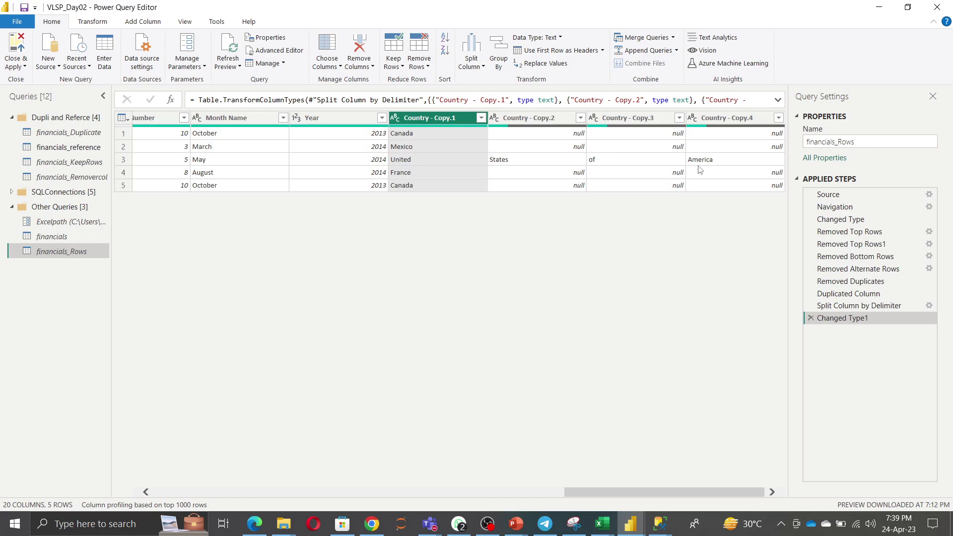
Show the other ways to split the Country - Copy.1 column
click(483, 69)
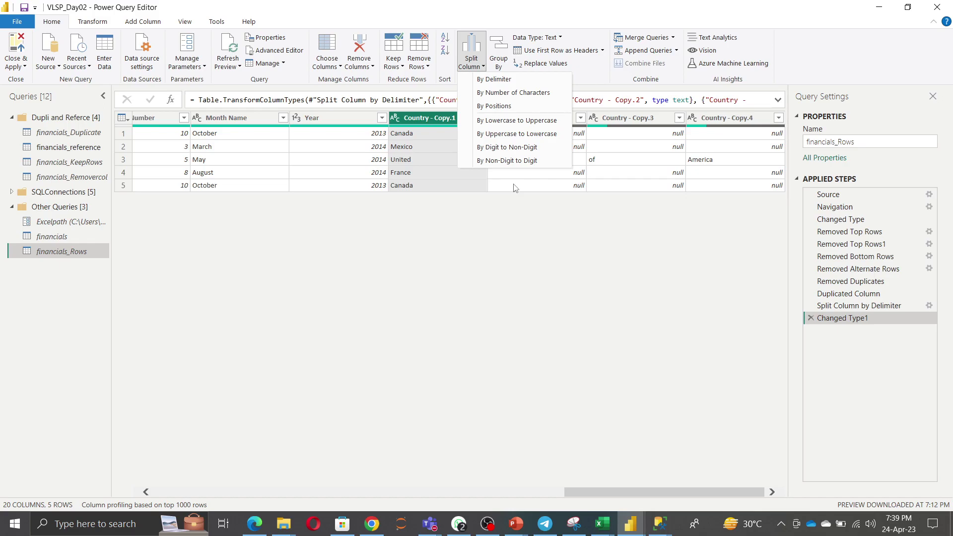
Rename the financials_Rows query as financials_RemoveRows_Splite
click(550, 280)
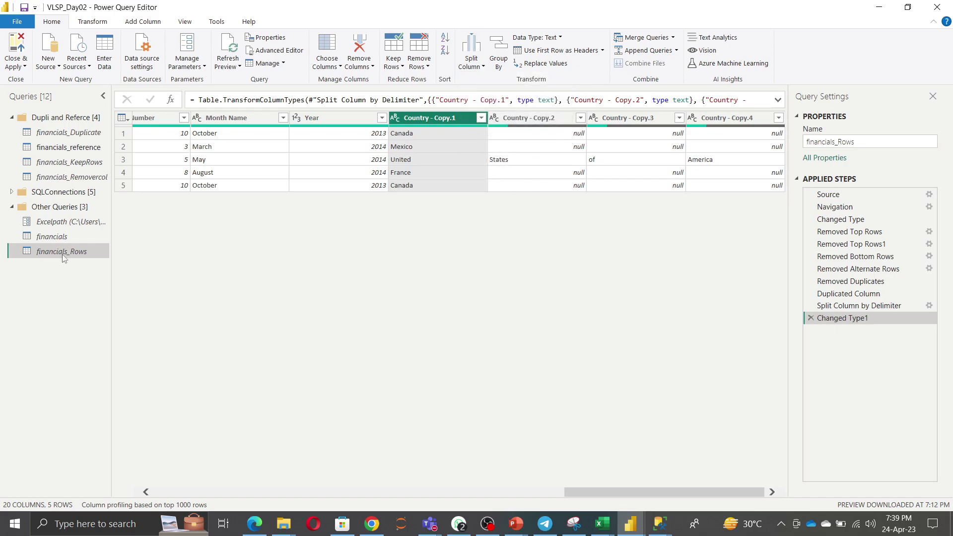
click(867, 140)
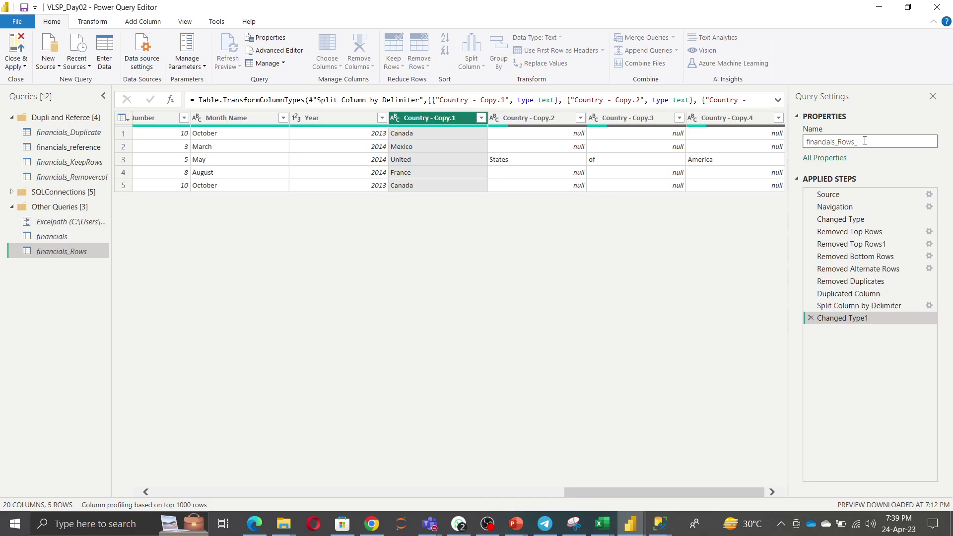
text(RemoveRows_Splite)
key(Return)
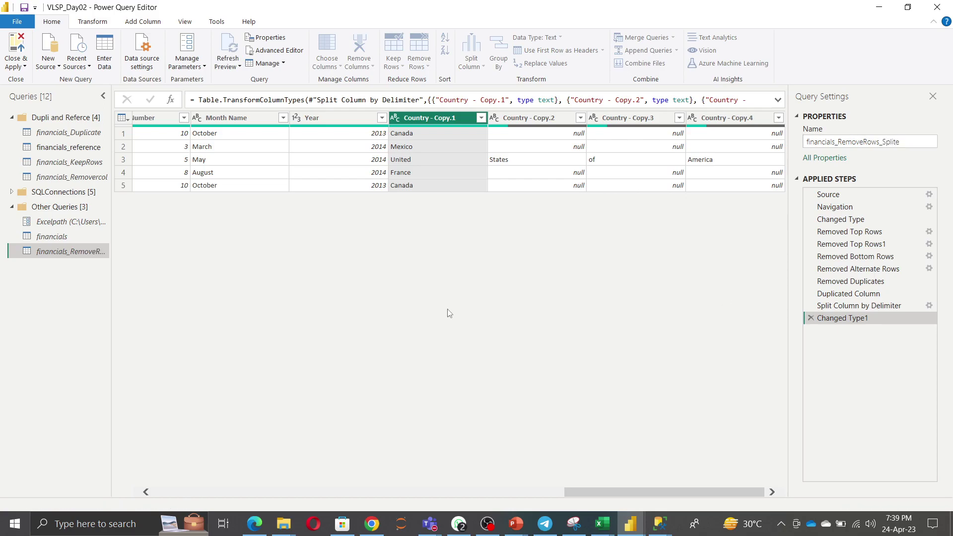
Move the financials_RemoveRows_Splite query to the Dupli and Referce group and collapse that group
right_click(52, 254)
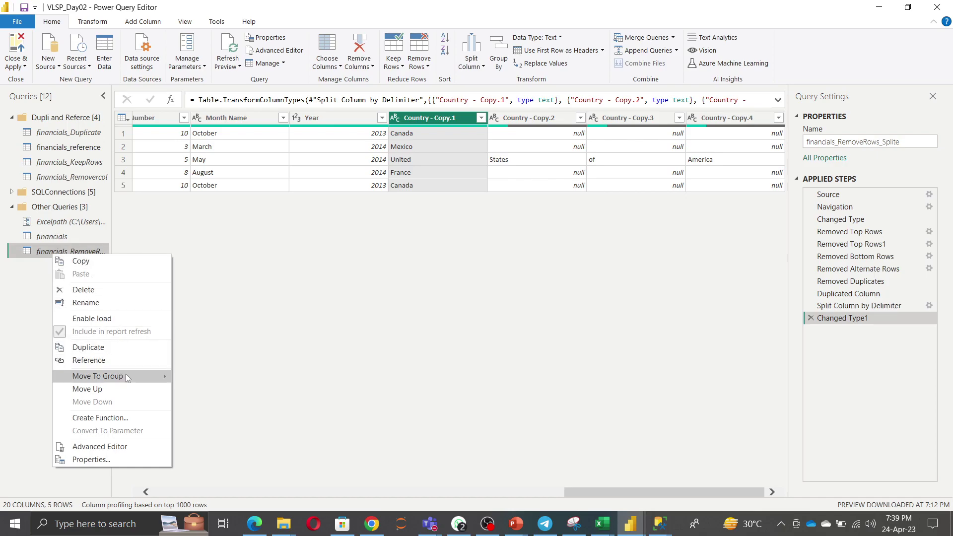
mouse_move(141, 379)
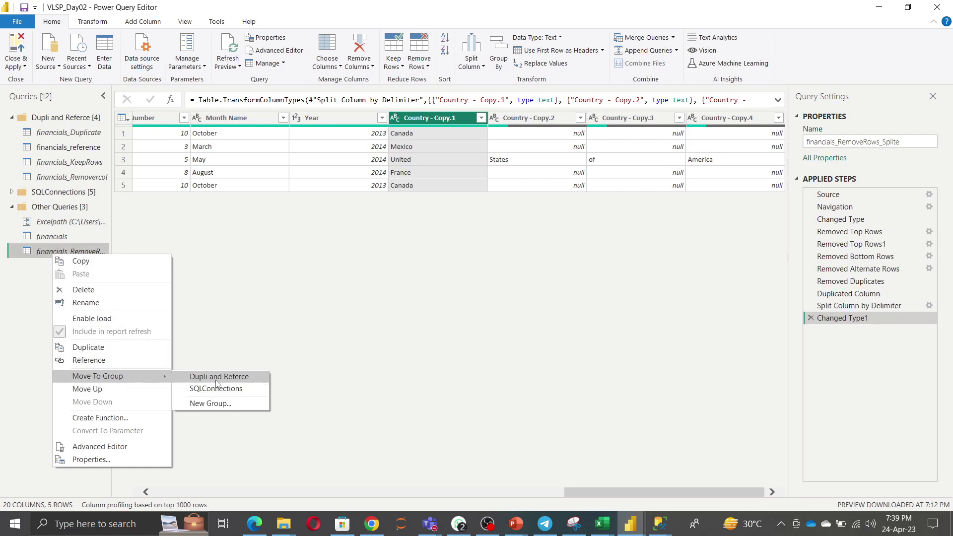
click(217, 379)
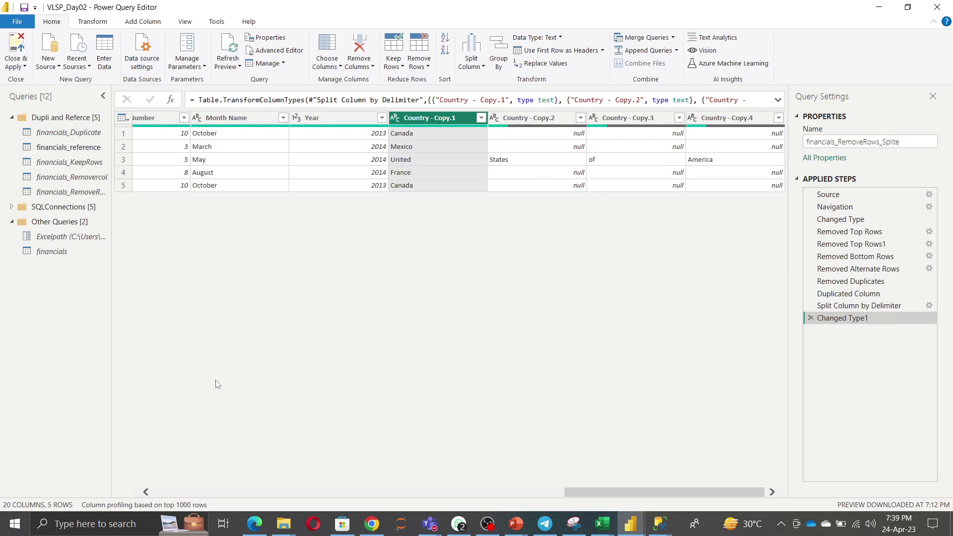
click(12, 117)
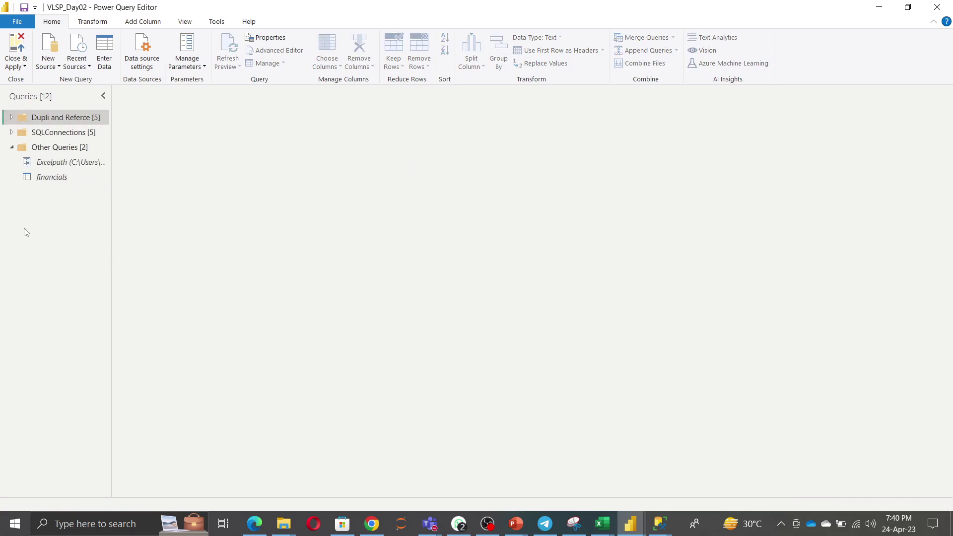
Duplicate the financials query in the Other Queries group
click(51, 177)
right_click(51, 178)
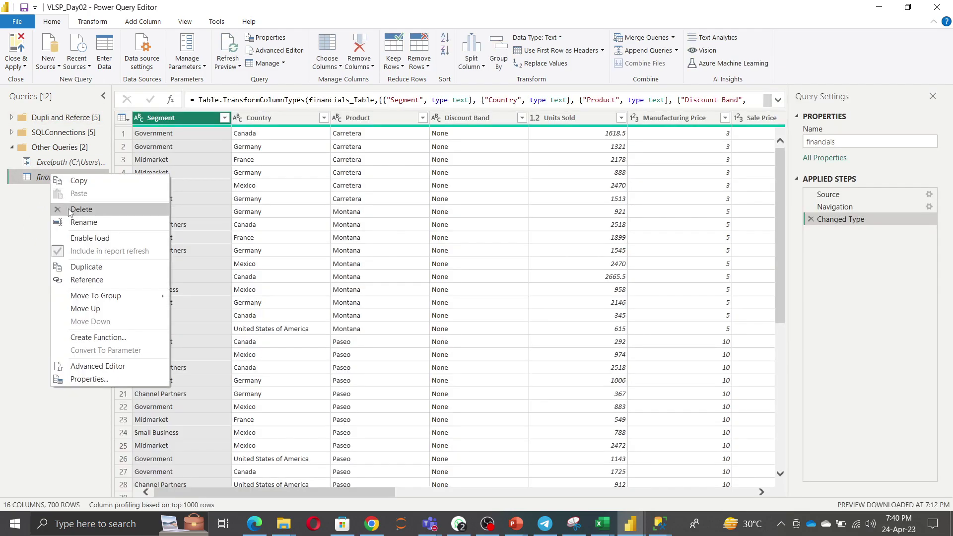
click(87, 267)
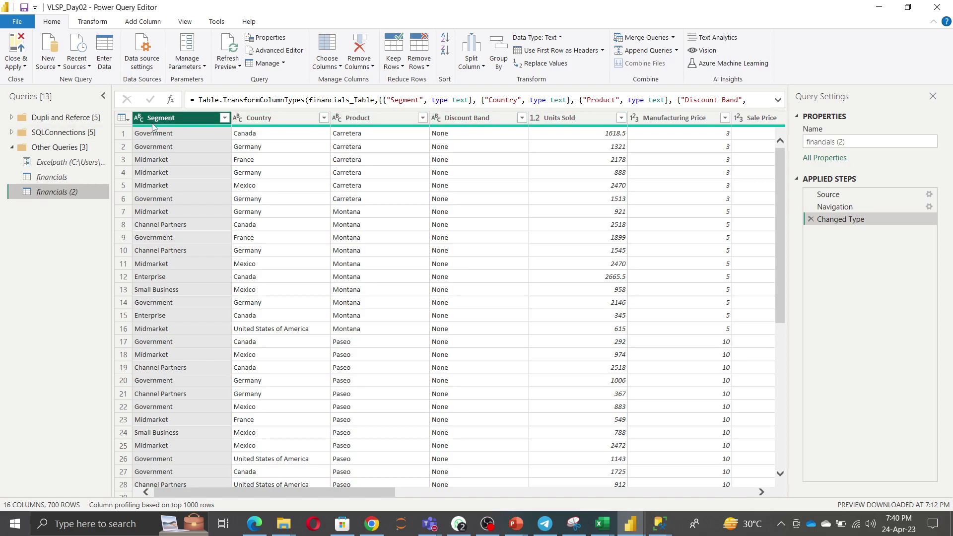
Look through the data types available for the Segment and Product columns without changing either
click(558, 38)
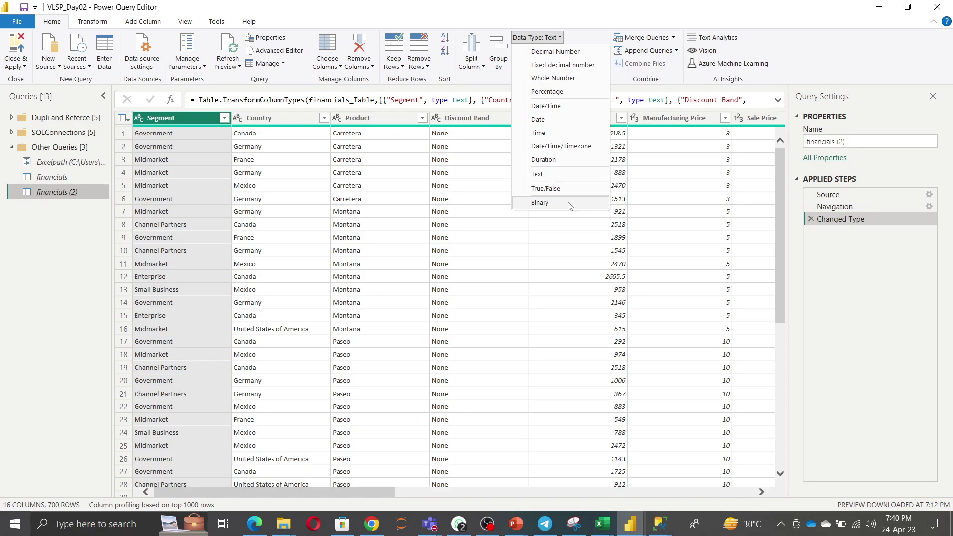
click(282, 251)
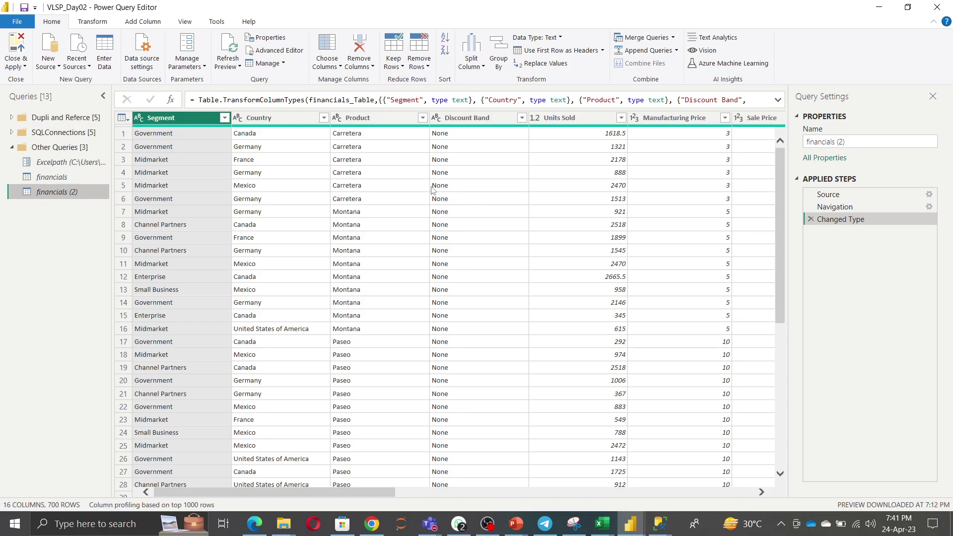
click(340, 120)
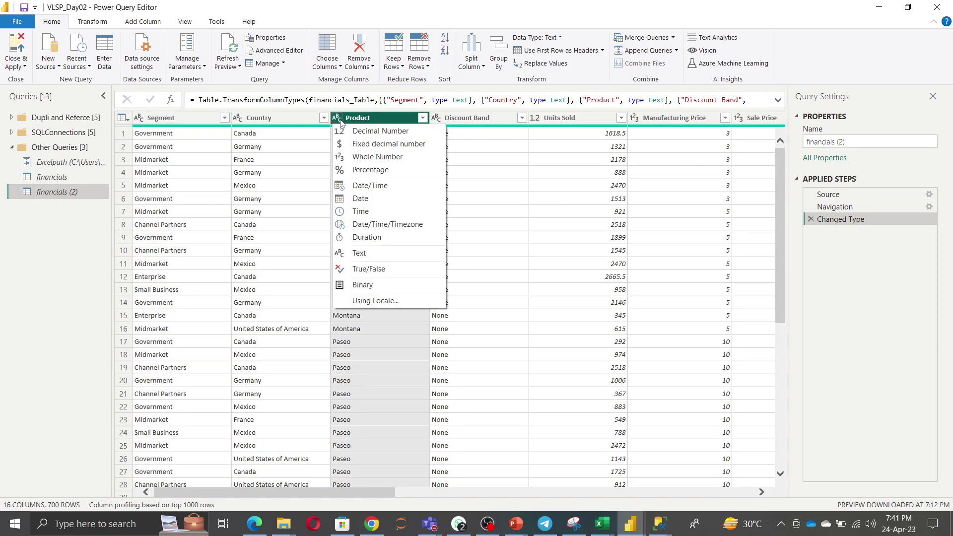
click(580, 203)
click(580, 202)
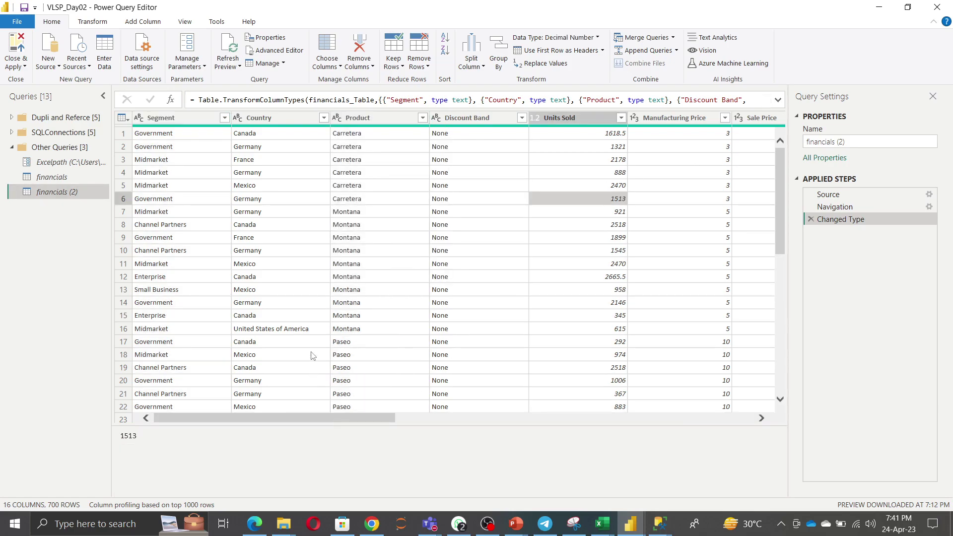
In the duplicated query, promote the first row to headers, and apply Use Headers as First Row twice
click(553, 50)
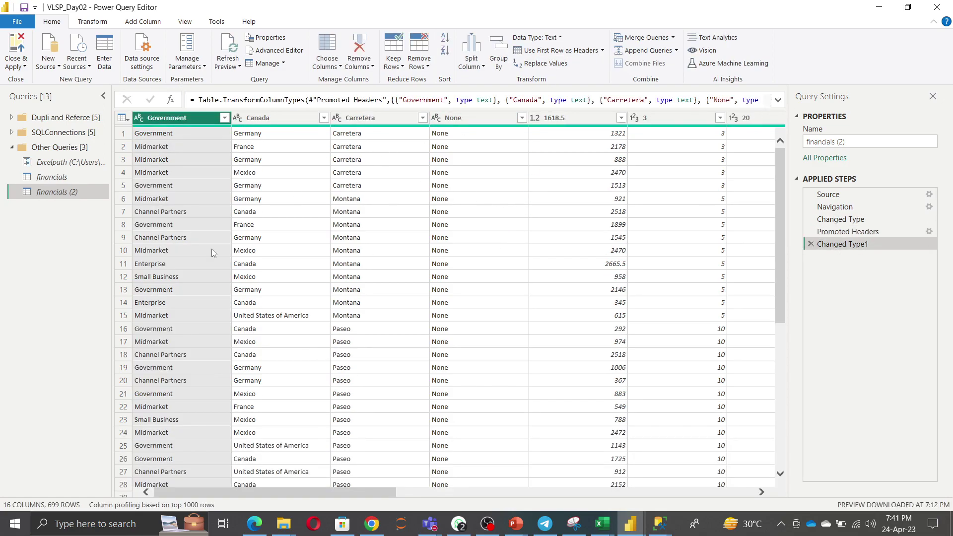
click(602, 51)
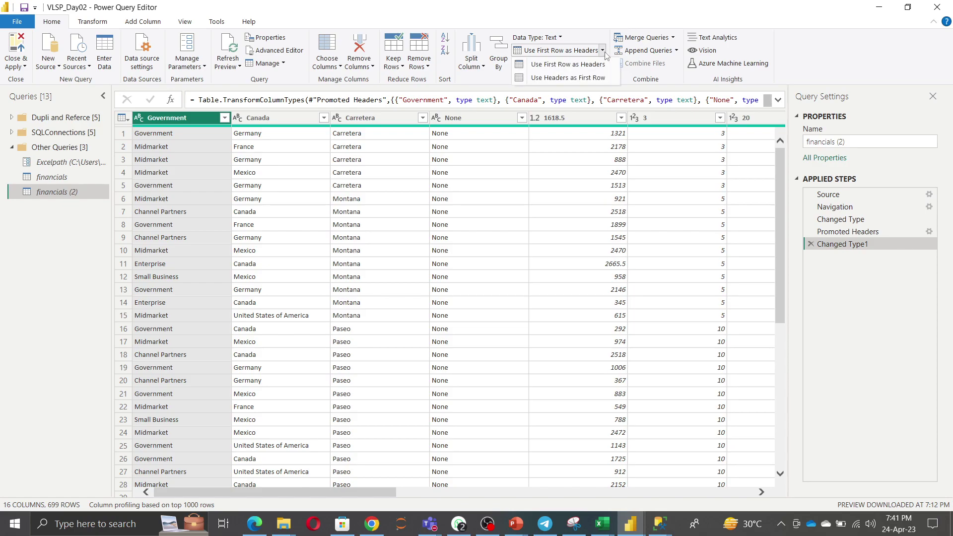
click(583, 80)
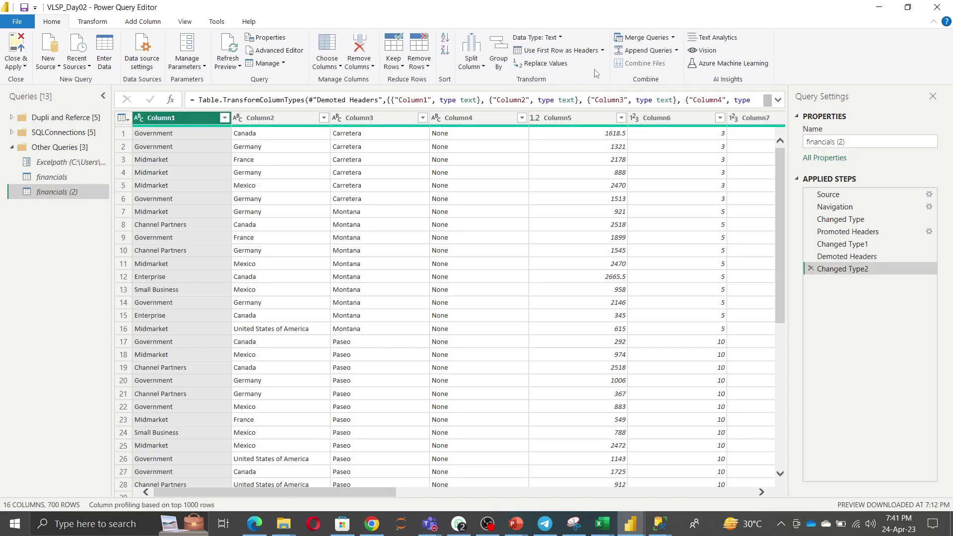
click(602, 50)
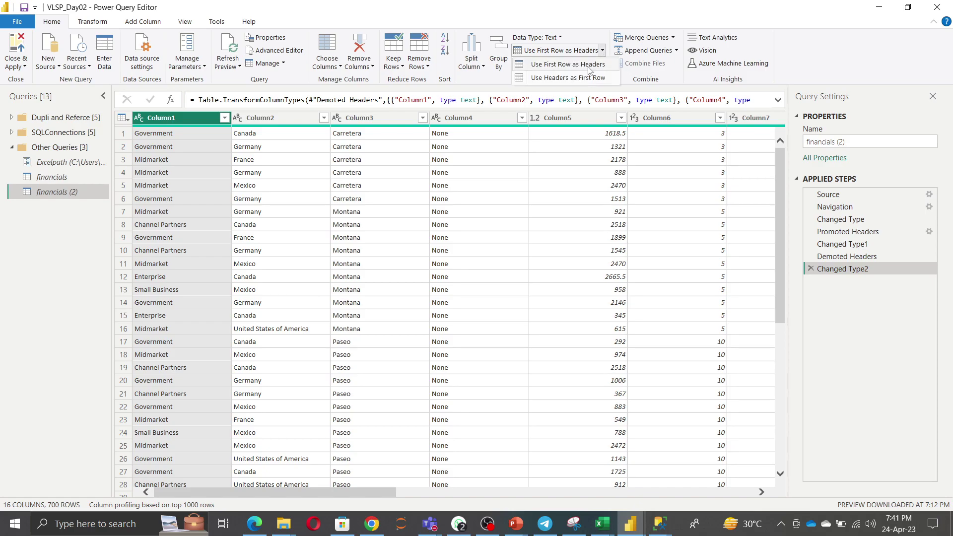
click(582, 80)
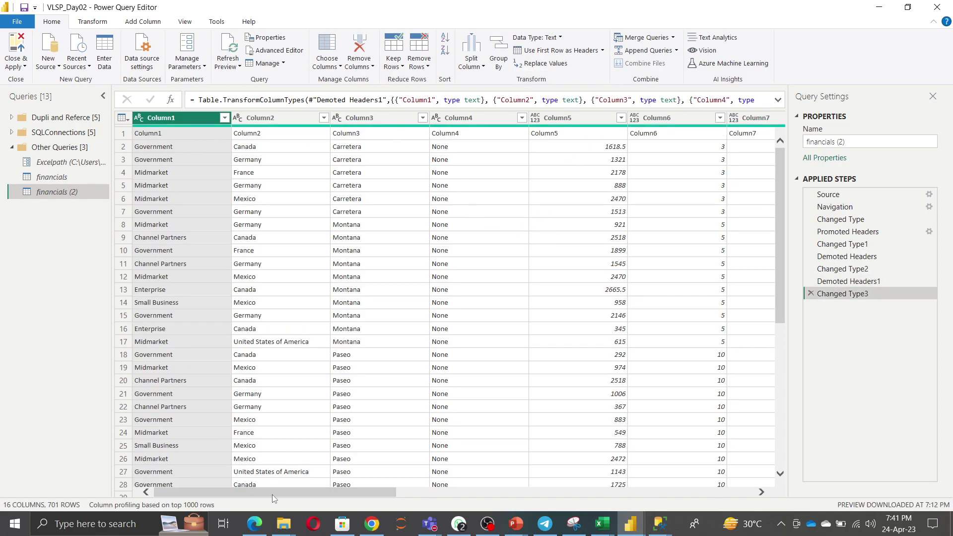
Examine the data types offered for Column5 and the first-row header options without applying any
drag(273, 495, 396, 332)
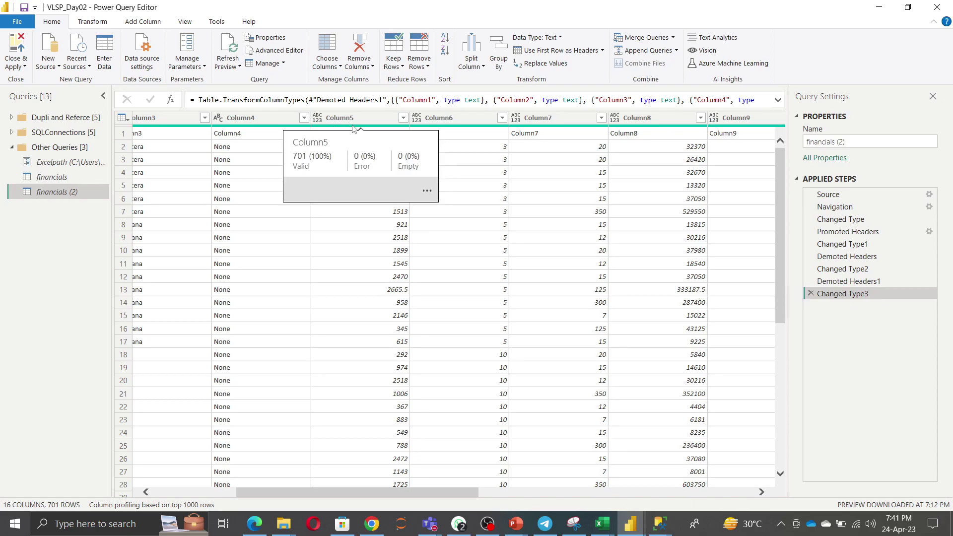
click(324, 121)
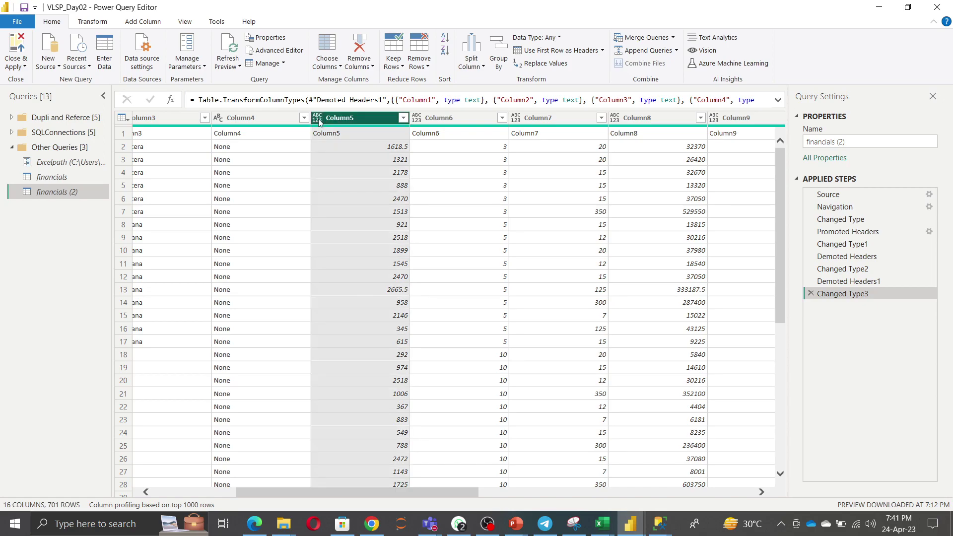
click(318, 121)
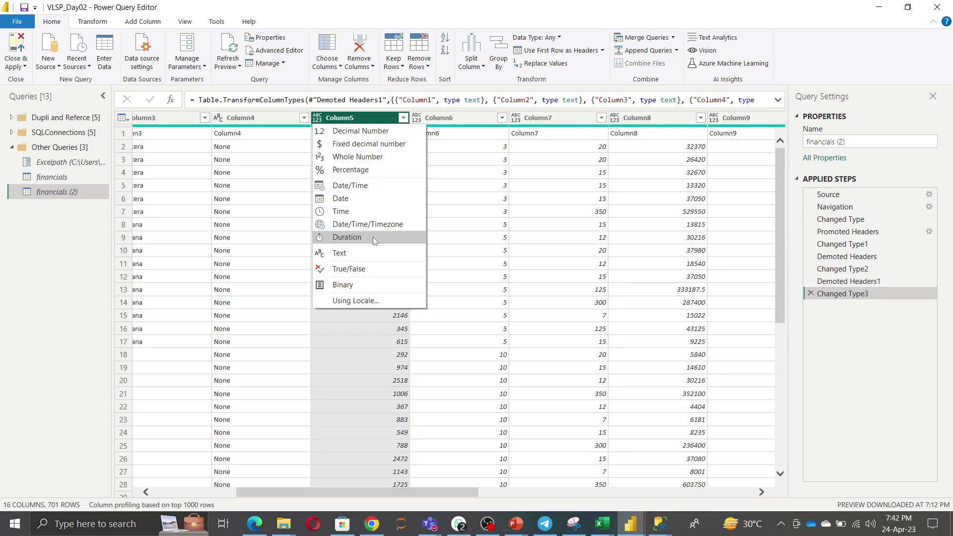
click(61, 281)
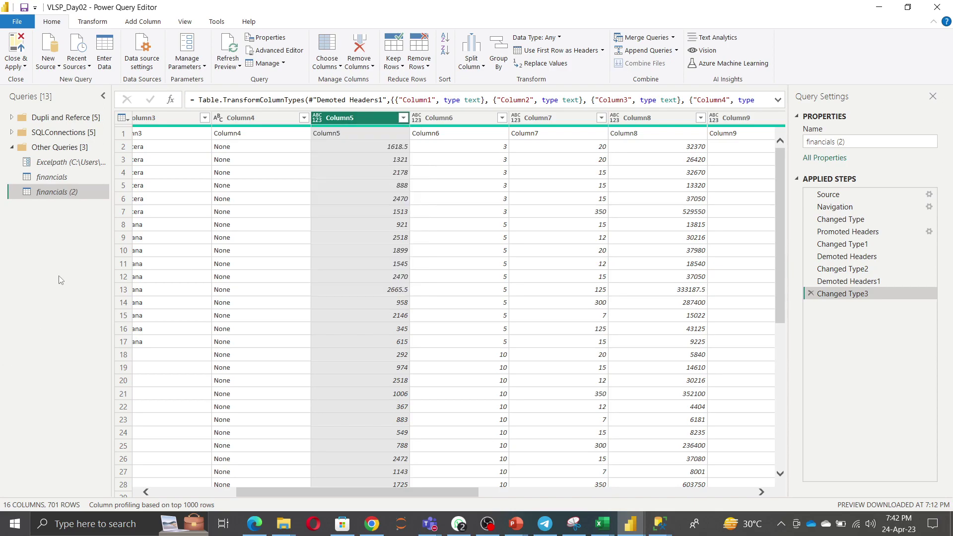
click(603, 51)
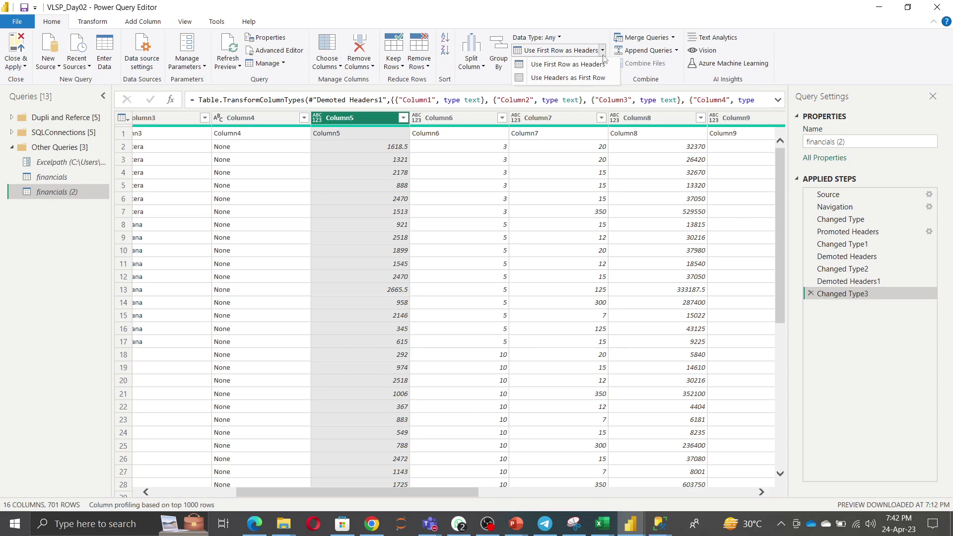
click(340, 493)
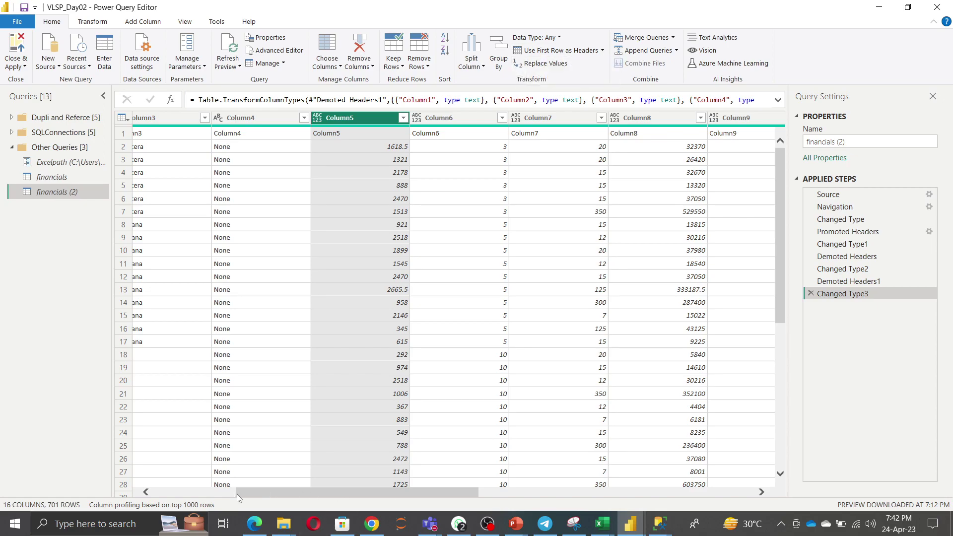
drag(294, 490, 212, 491)
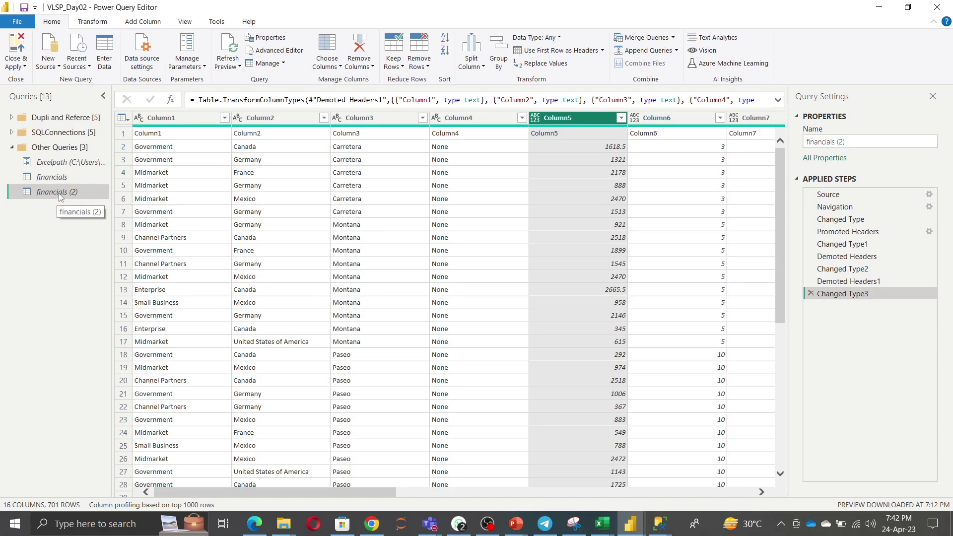
Rename the duplicated financials (2) query as financials_Datatype
click(860, 142)
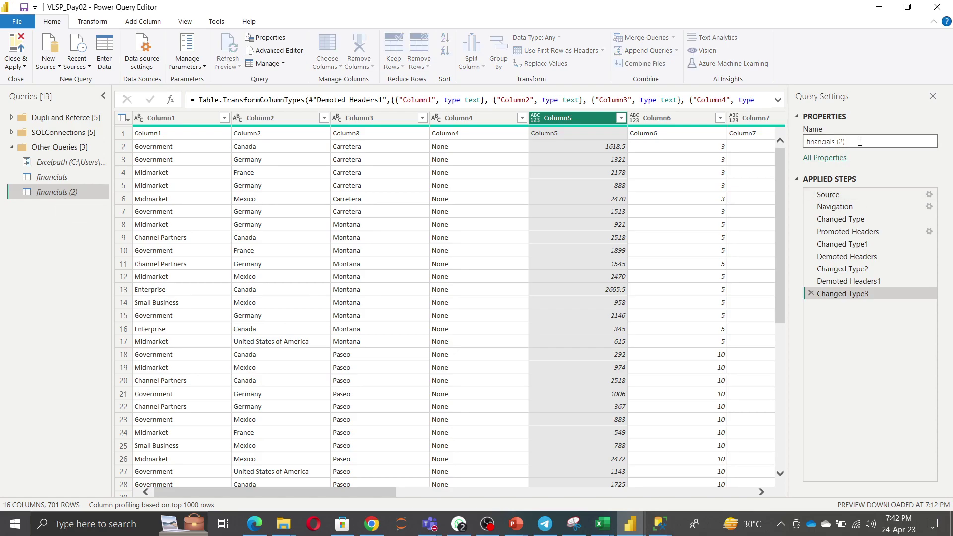
key(BackSpace)
key(BackSpace)
key(BackSpace)
key(BackSpace)
text(_Datatype)
Move the financials_Datatype query to the Dupli and Referce group
click(63, 194)
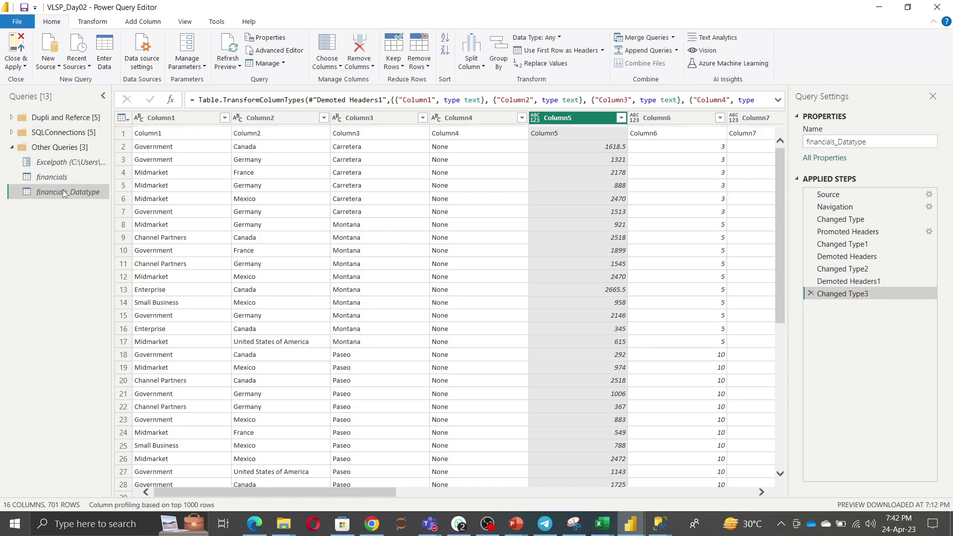
right_click(63, 194)
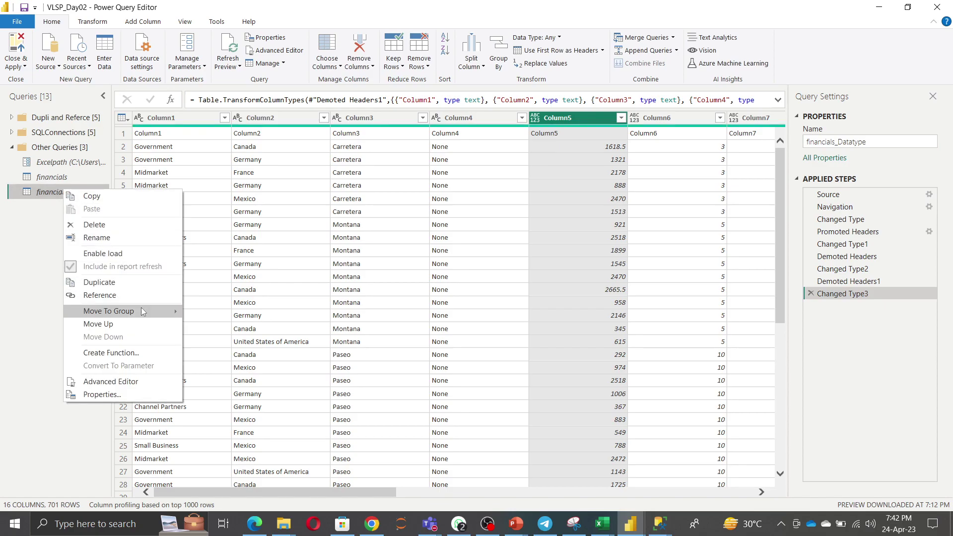
mouse_move(143, 312)
click(209, 313)
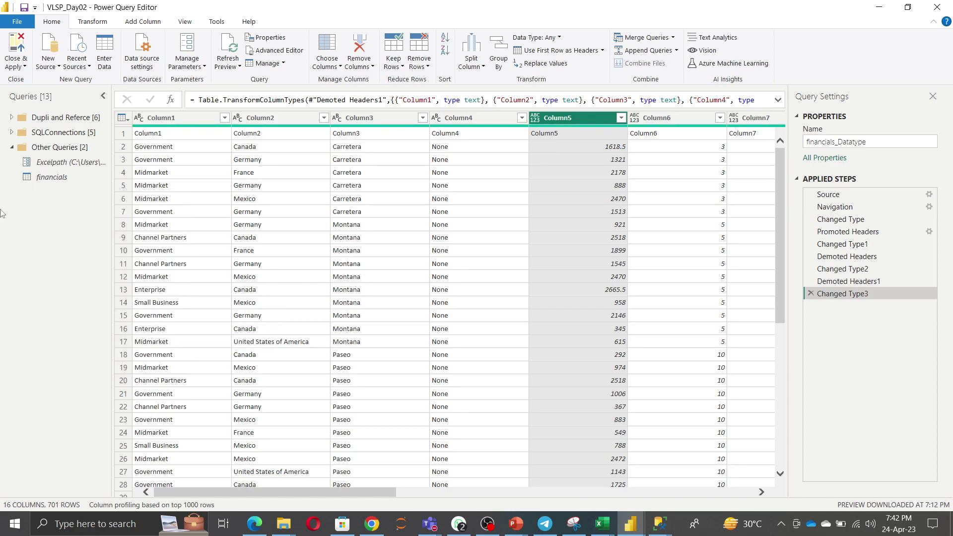
Duplicate the financials query again and rename the copy as financials_USefiraction
right_click(48, 182)
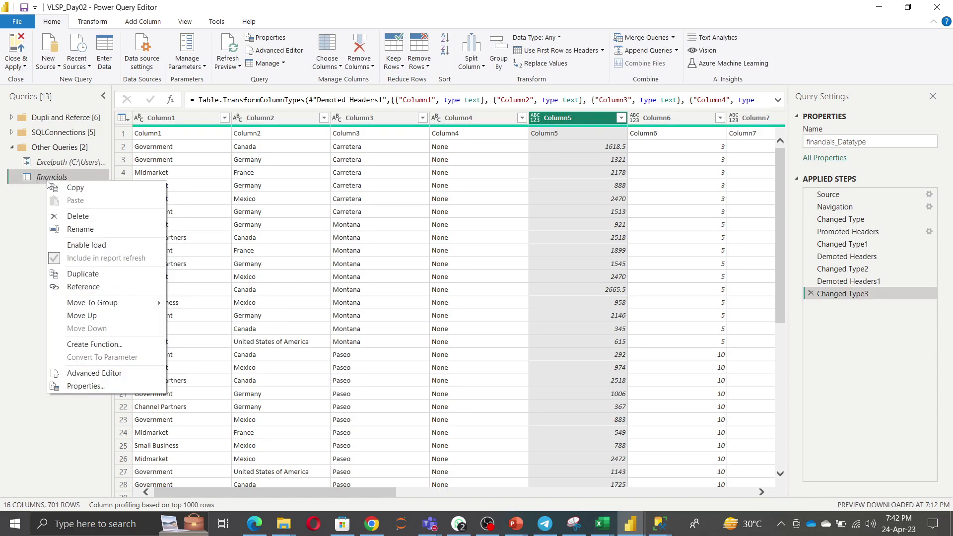
click(93, 275)
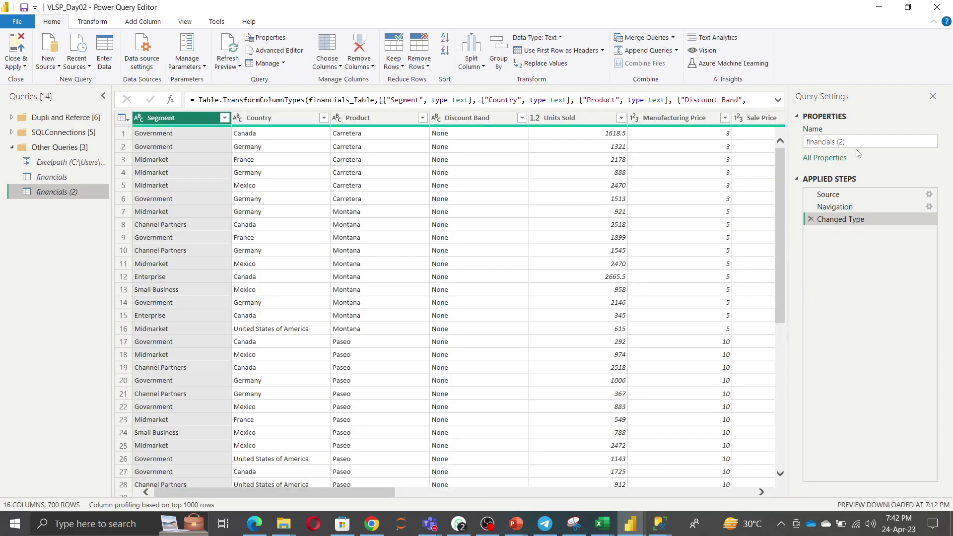
click(854, 142)
key(BackSpace)
key(BackSpace)
key(BackSpace)
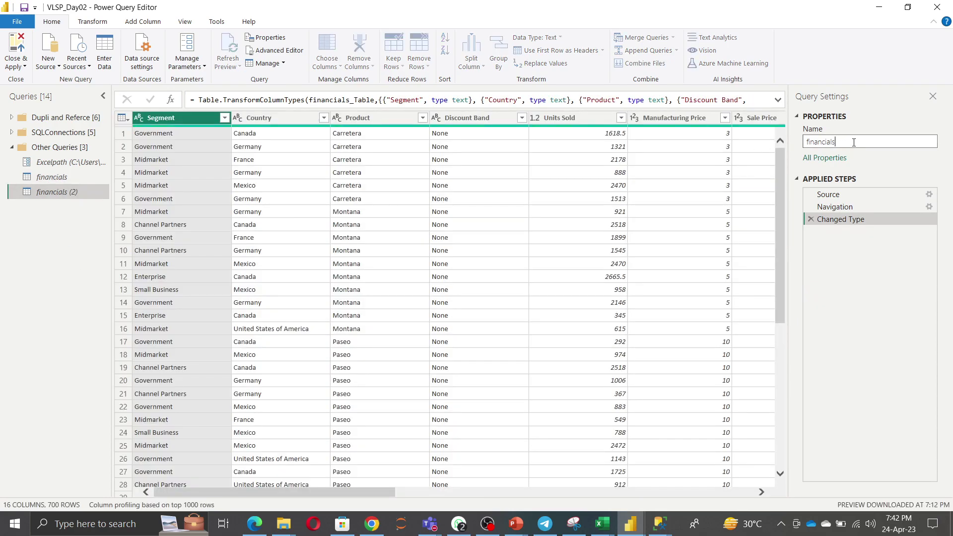
text(_)
text(USeffa)
text(ction)
click(73, 322)
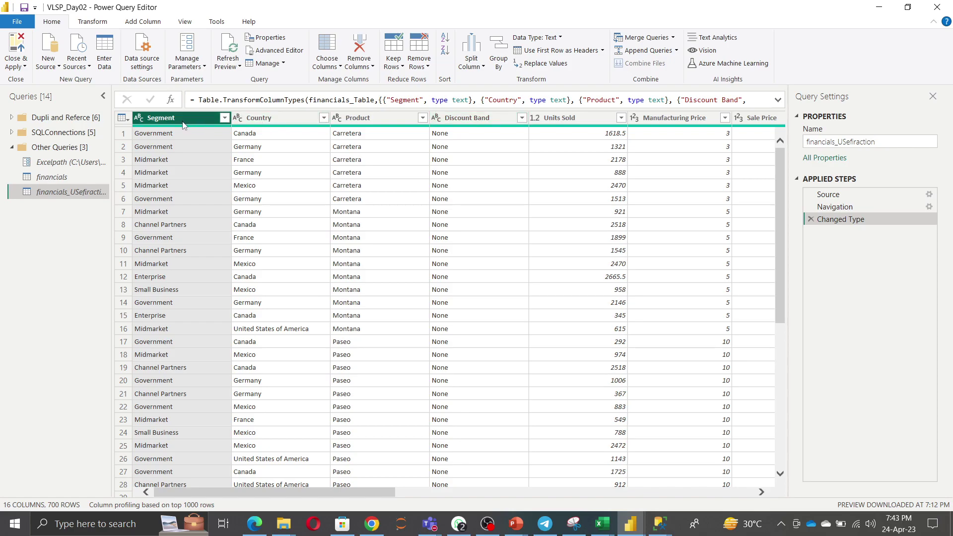
Turn the column headers of financials_USefiraction into the table's first row
click(603, 51)
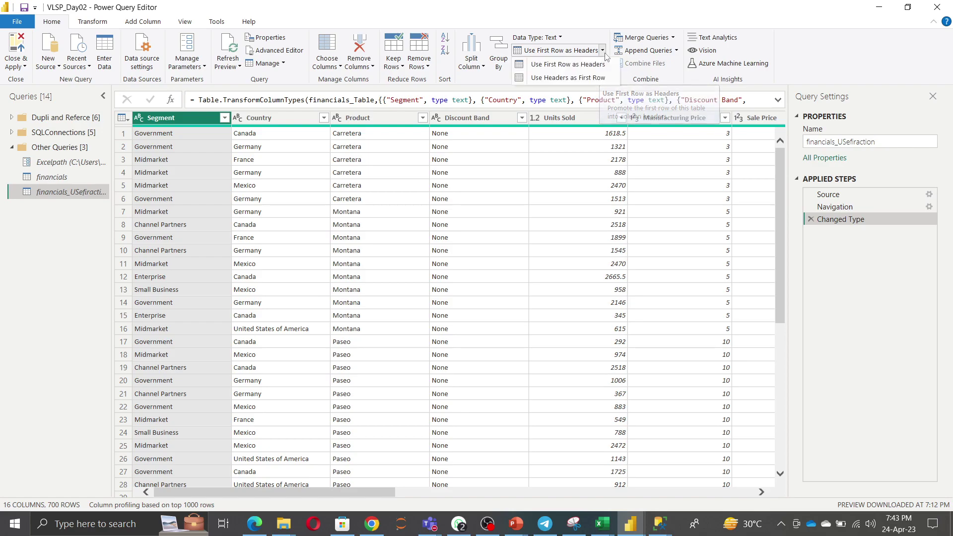
click(595, 80)
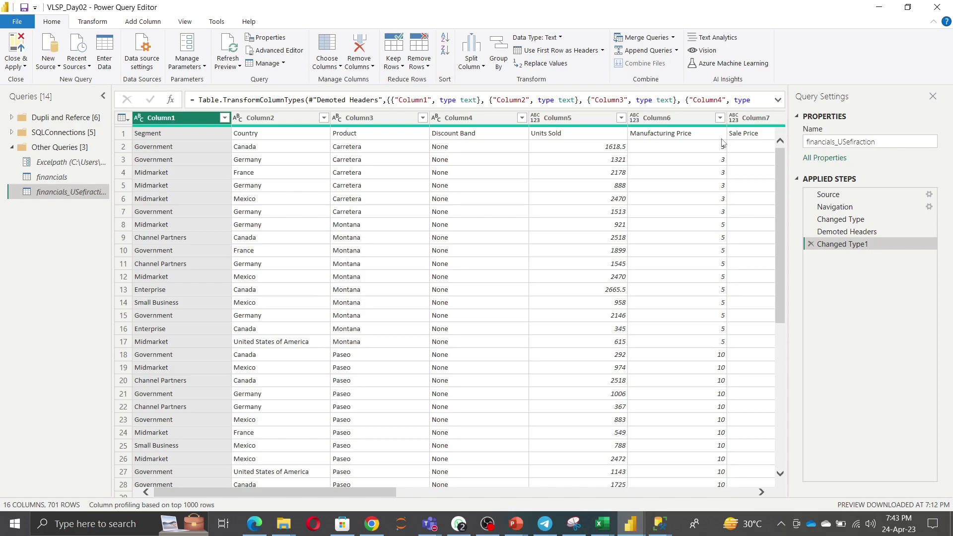
Promote the first row of financials_USefiraction back to column headers and check the columns across the table
click(605, 50)
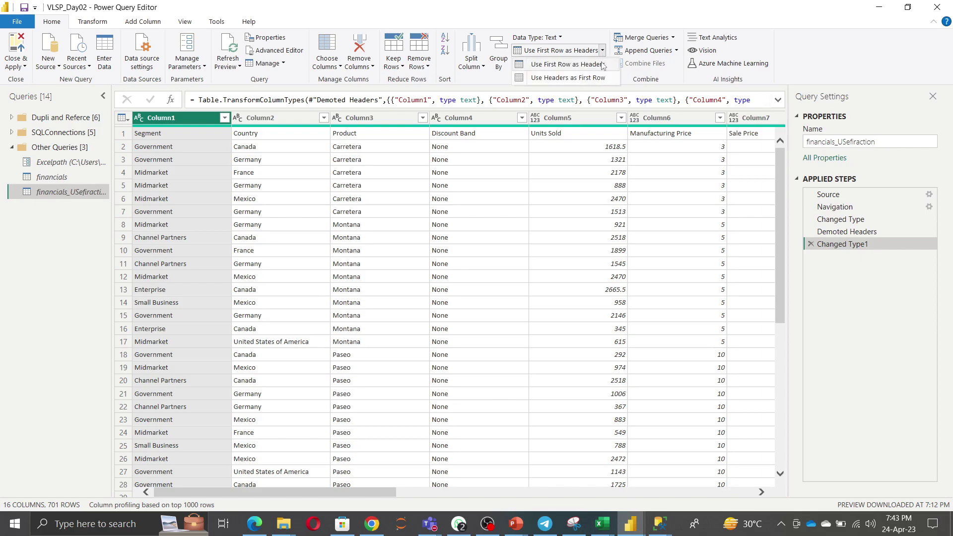
click(579, 66)
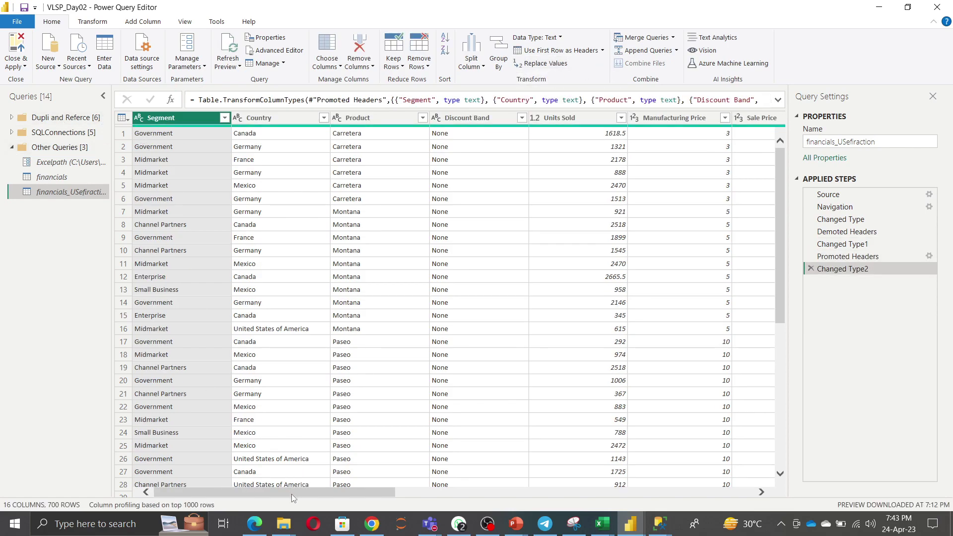
drag(291, 493, 715, 486)
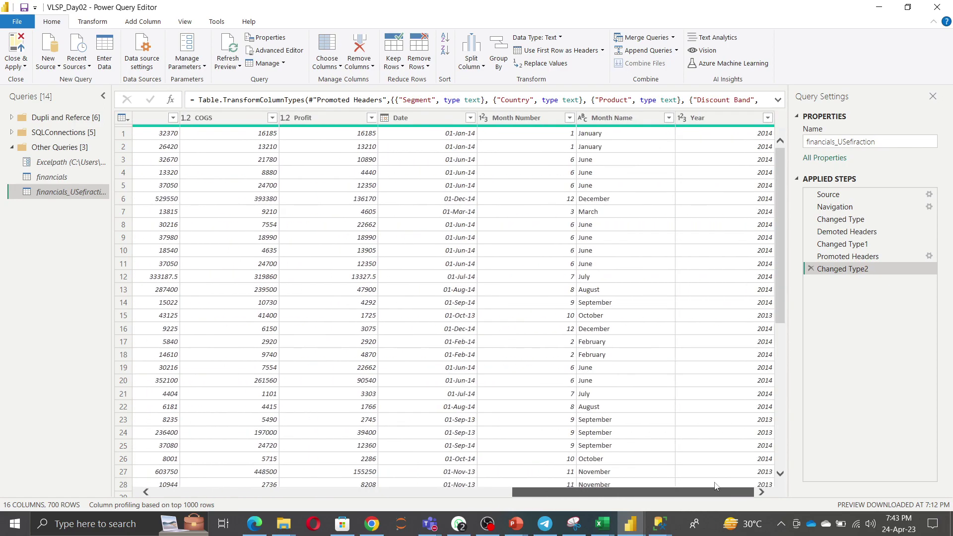
drag(715, 486, 230, 495)
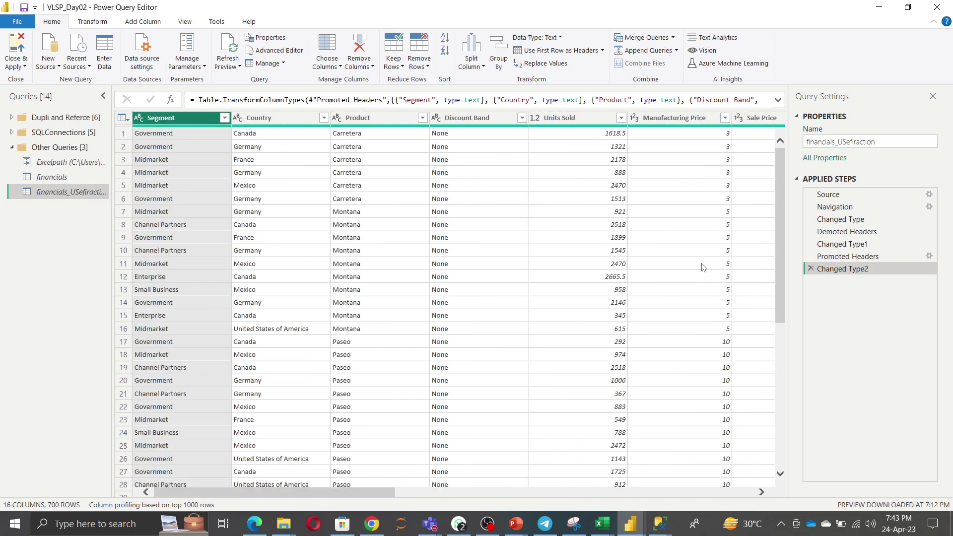
click(306, 251)
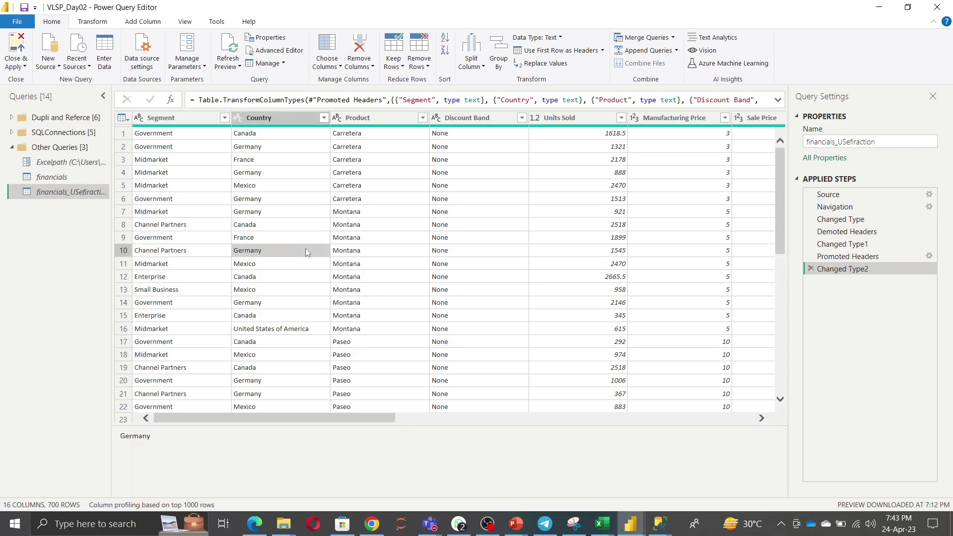
key(ctrl+a)
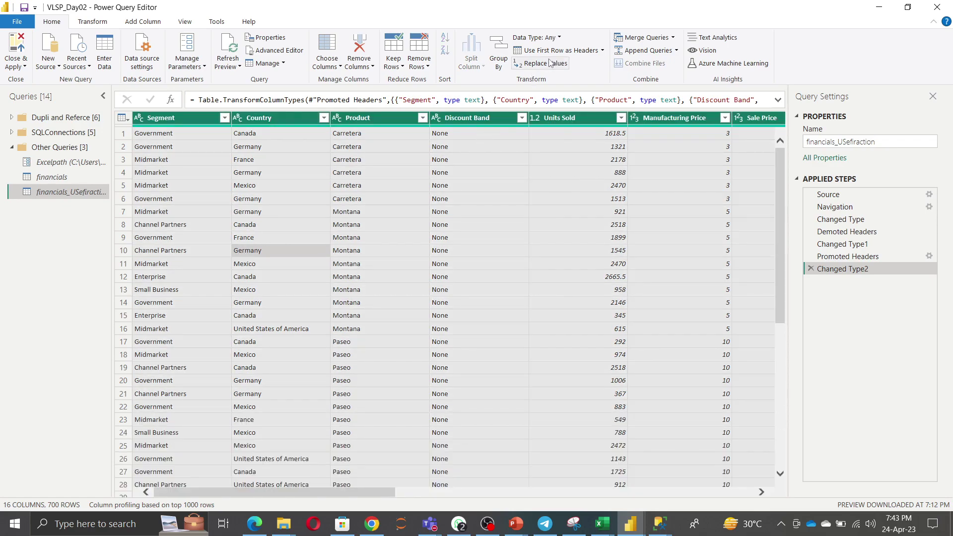
click(240, 262)
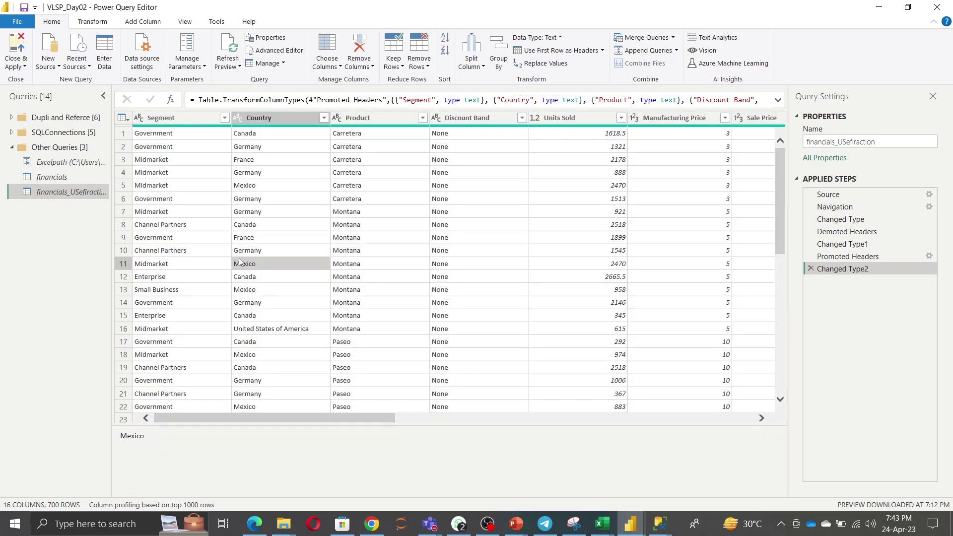
key(ctrl+a)
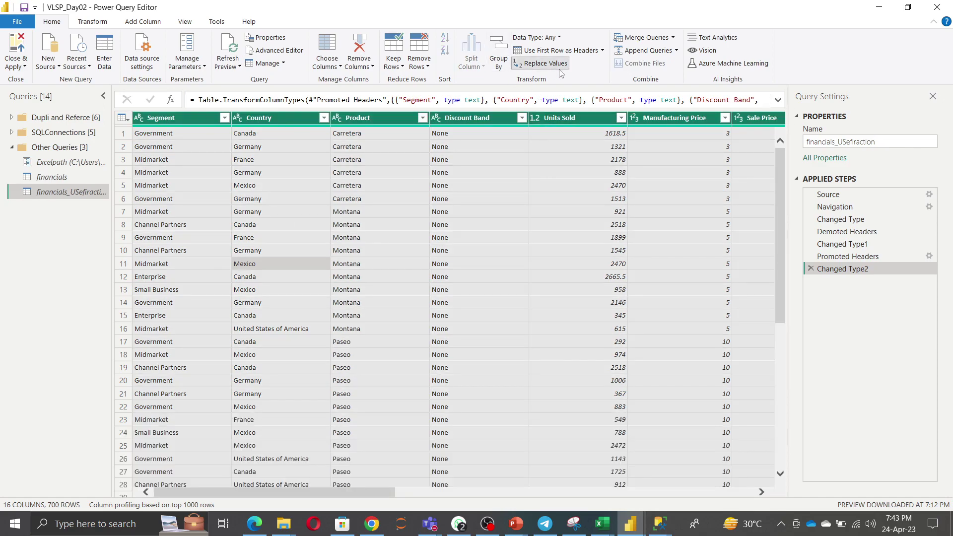
click(543, 63)
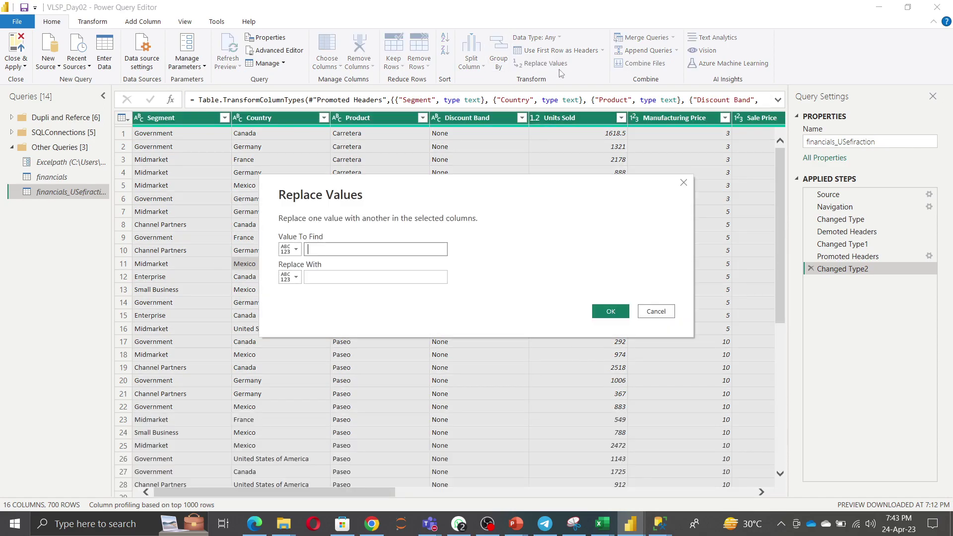
click(325, 278)
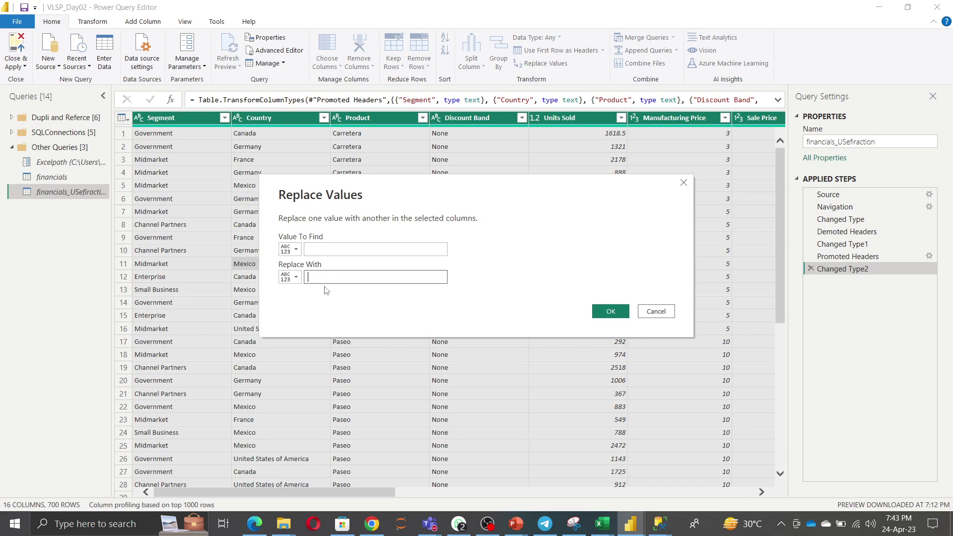
click(653, 311)
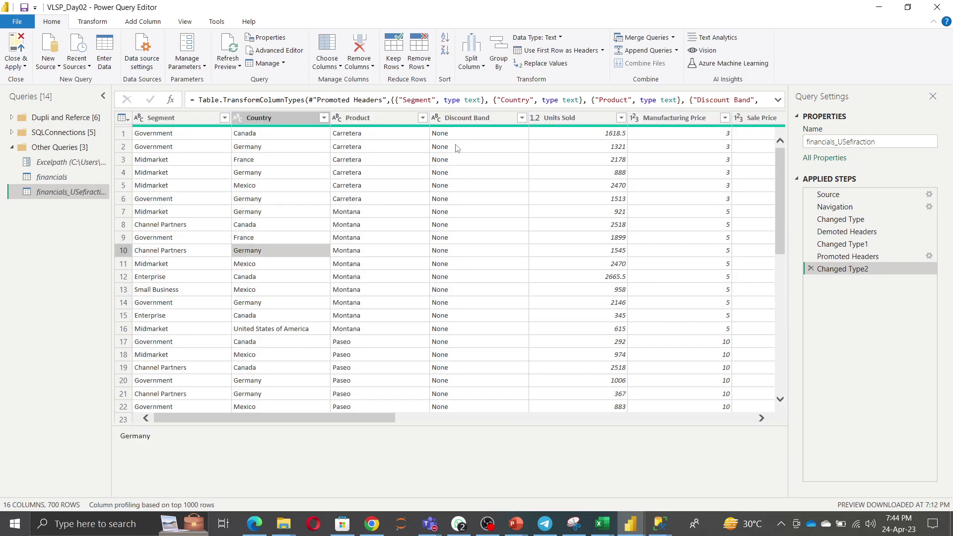
Replace the value None with null in the Discount Band column
right_click(457, 147)
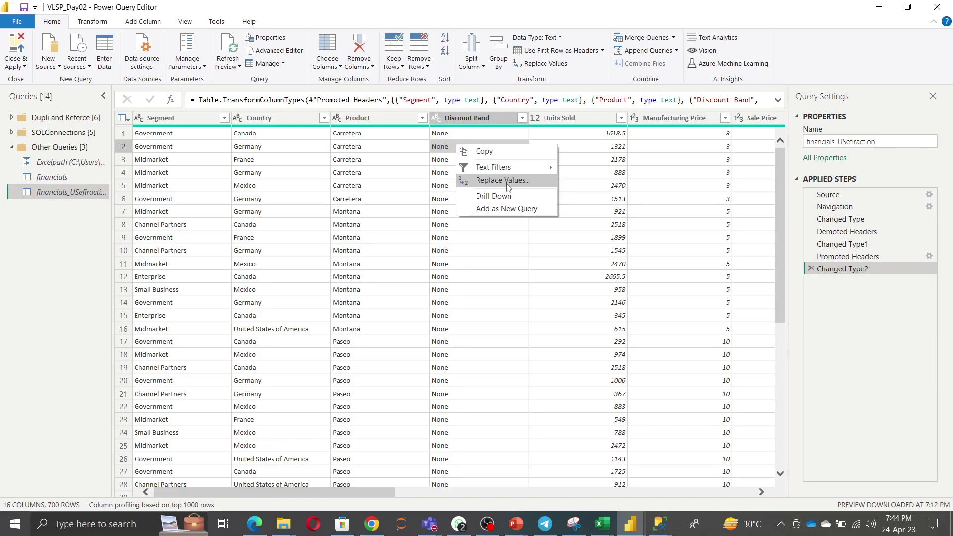
click(506, 182)
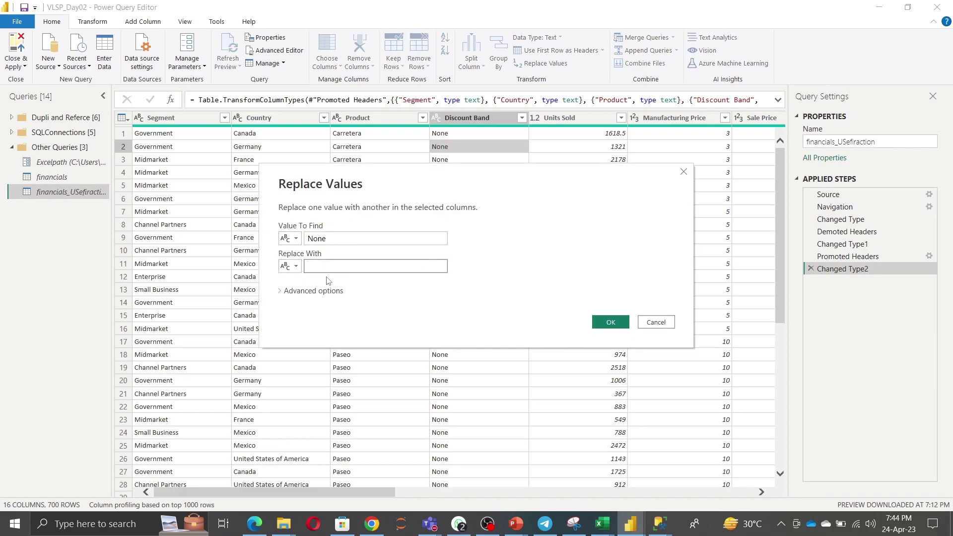
text(null)
click(613, 323)
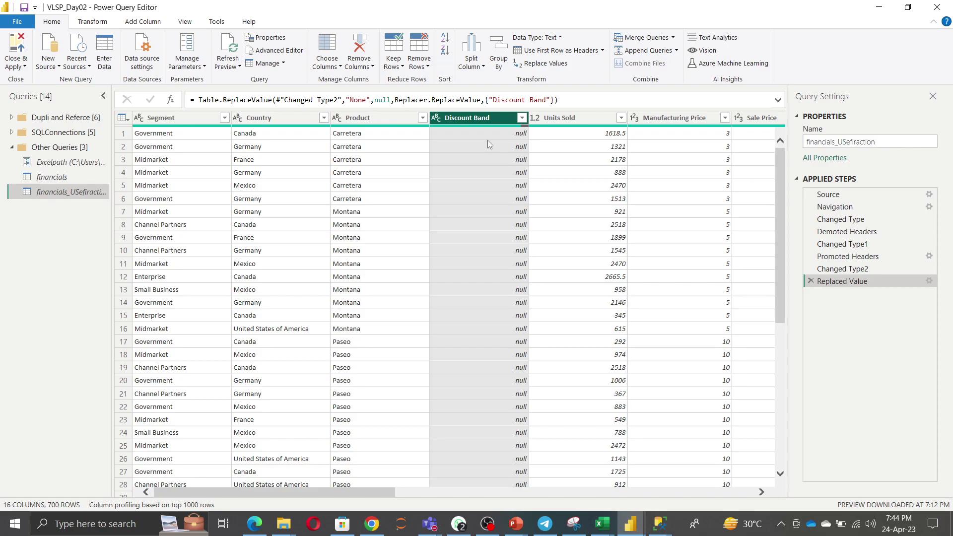
drag(360, 491, 769, 501)
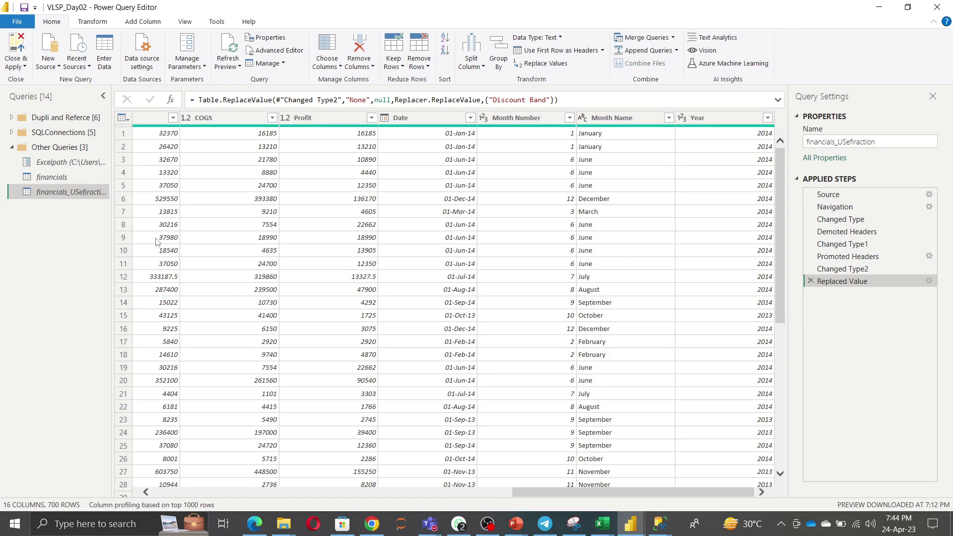
Move the financials_USefiraction query to the Dupli and Referce group
right_click(80, 193)
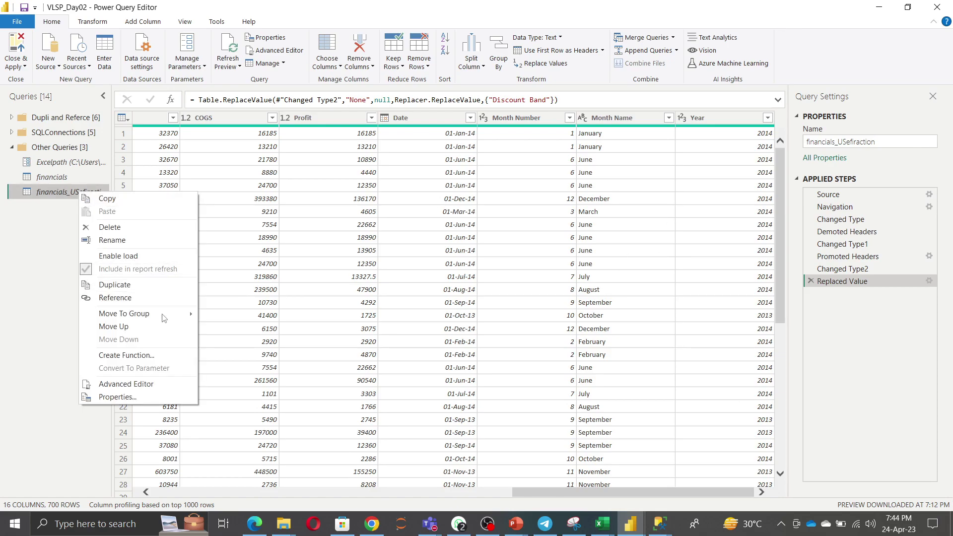
mouse_move(191, 314)
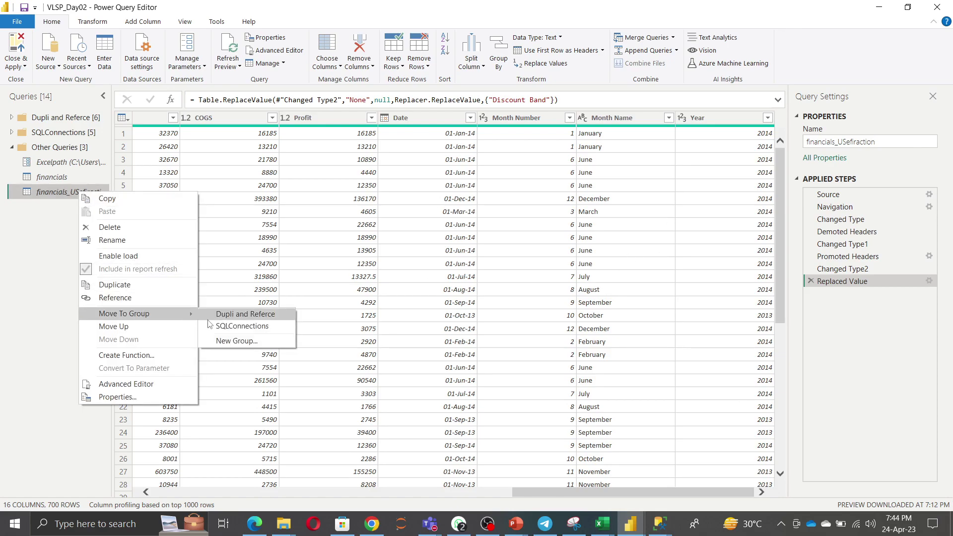
click(247, 315)
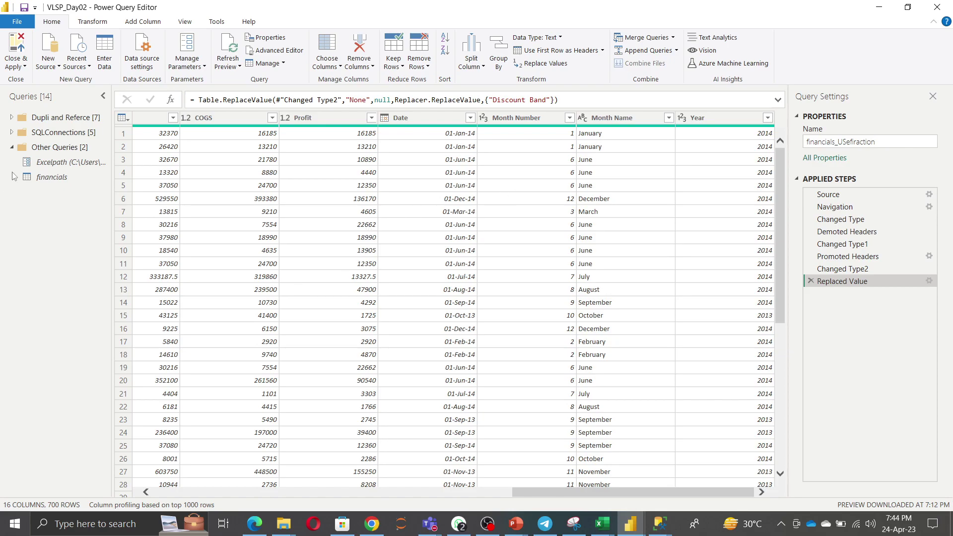
Duplicate the financials query and rename the copy as financials_Merge
right_click(38, 179)
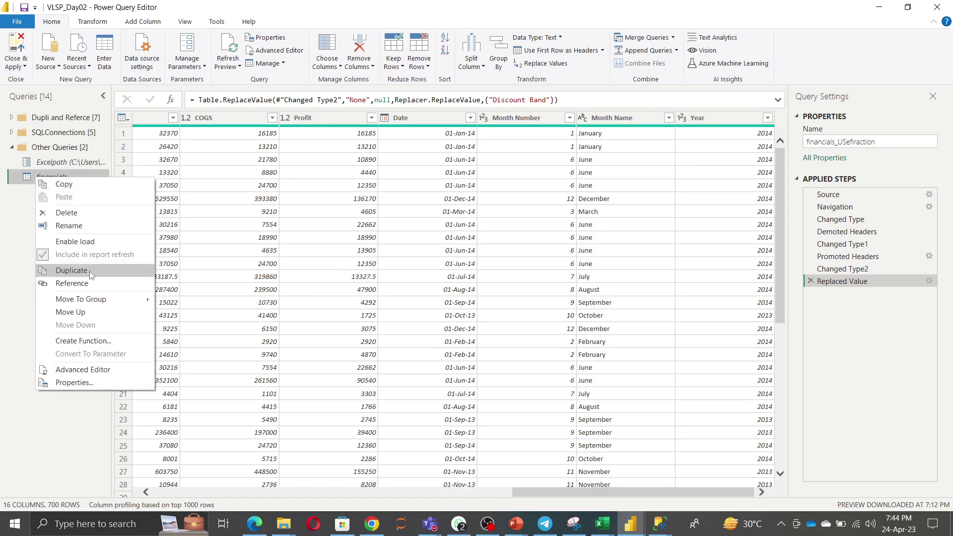
click(71, 270)
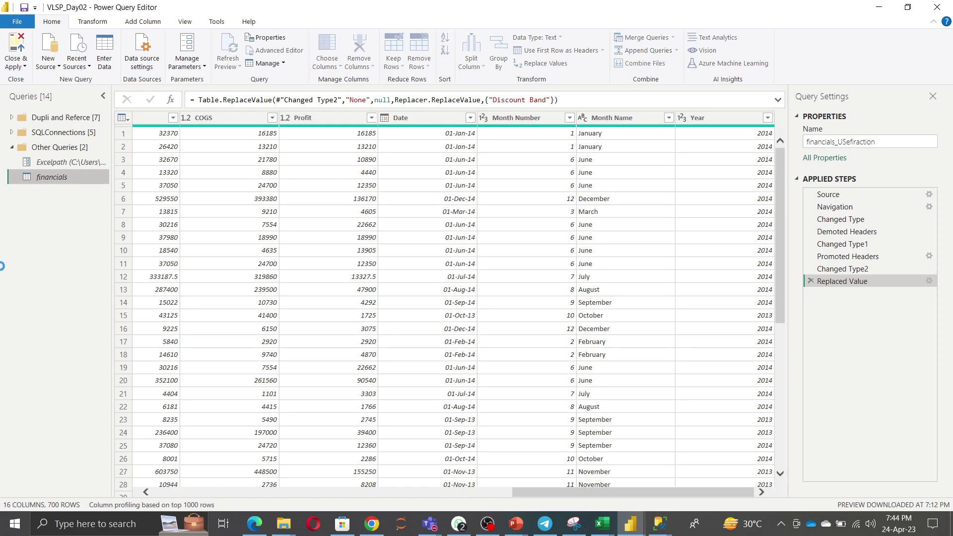
click(869, 142)
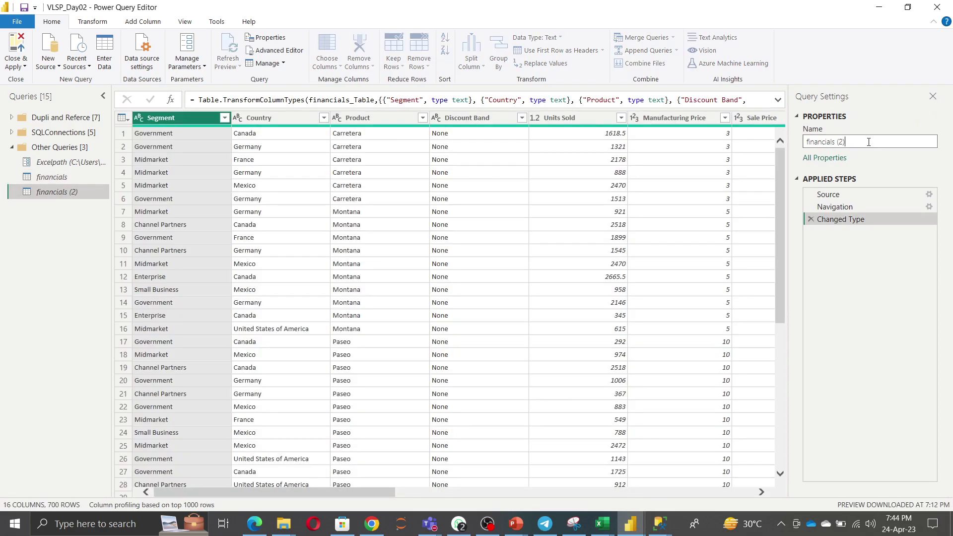
key(BackSpace)
key(BackSpace)
text(_Merage)
key(BackSpace)
key(BackSpace)
text(e)
click(50, 234)
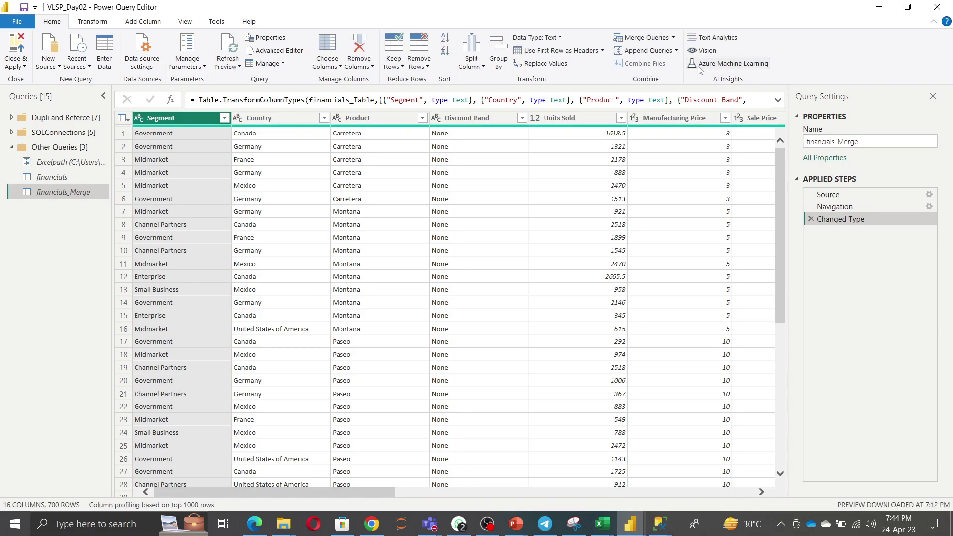
Add an index column starting from 1 to financials_Merge and rename it as ID
click(673, 38)
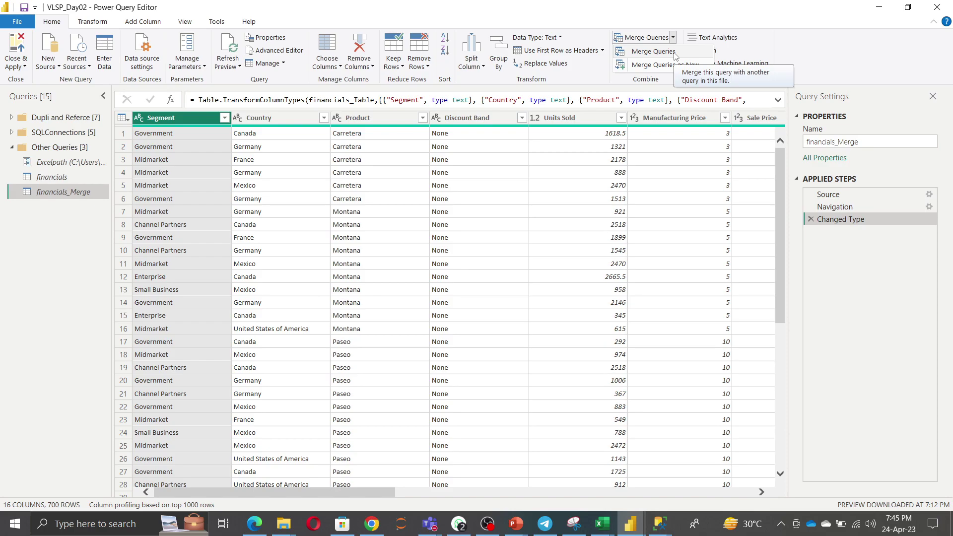
click(197, 261)
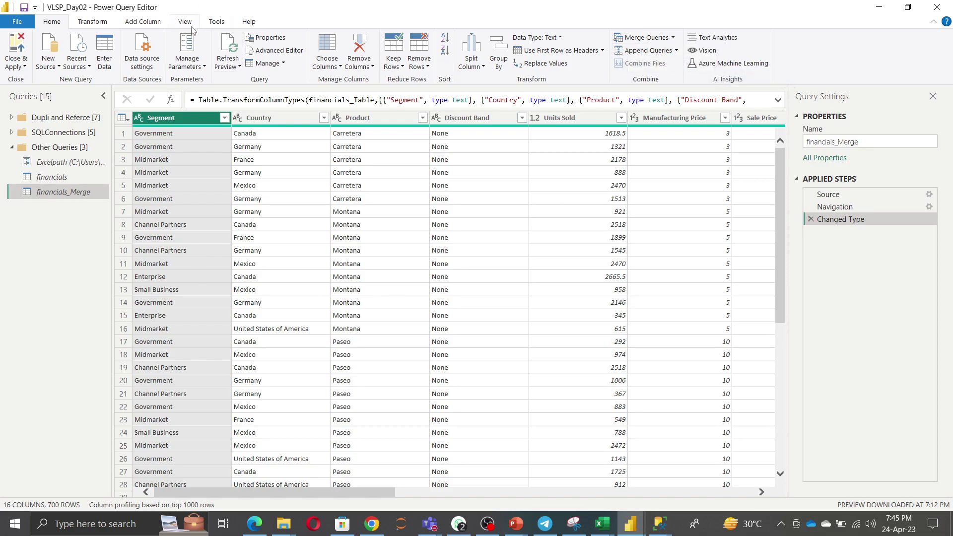
click(145, 23)
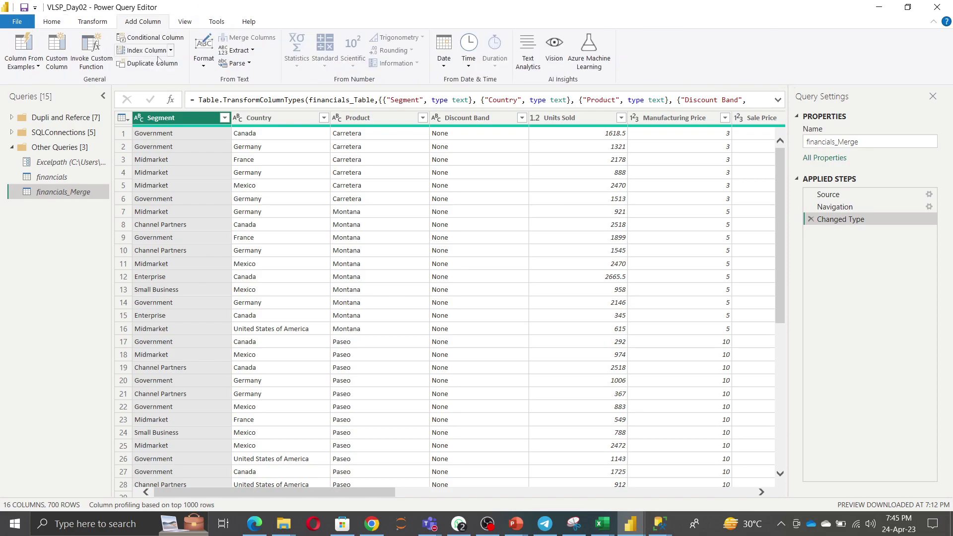
click(171, 50)
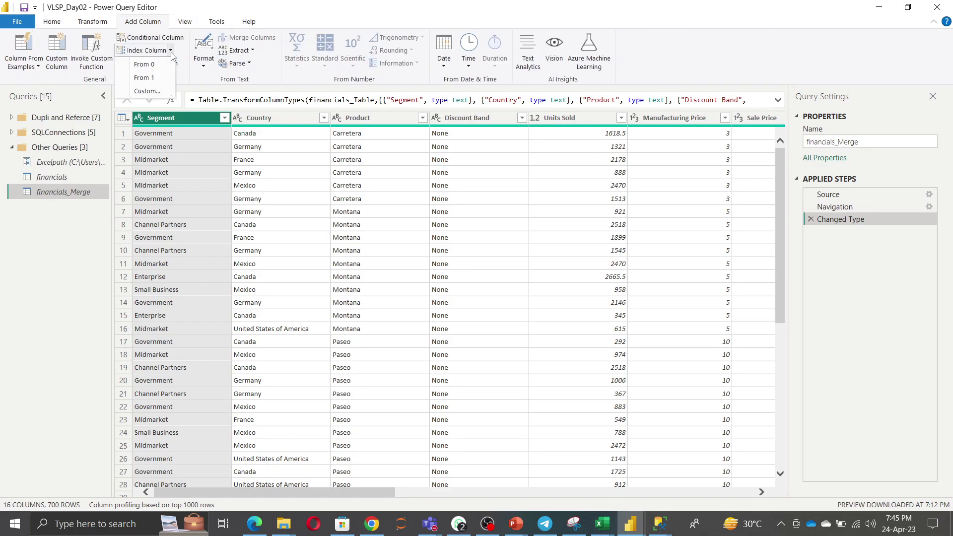
click(164, 80)
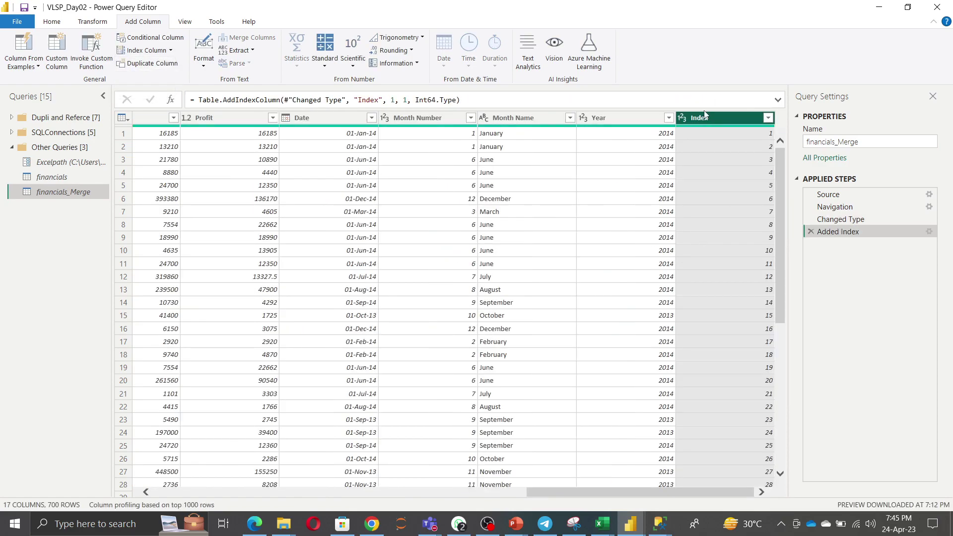
double_click(704, 118)
text(ID)
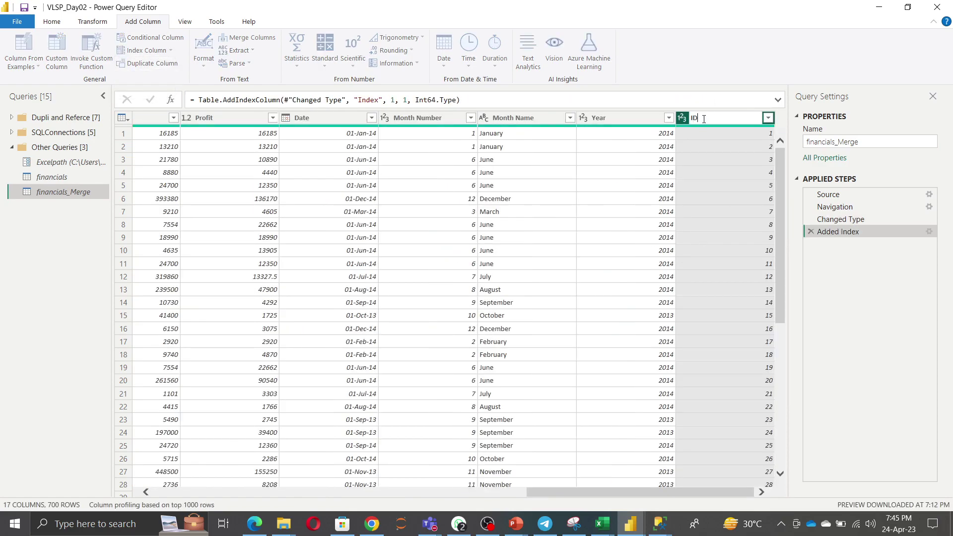
key(Return)
Move the ID column to the beginning of the financials_Merge table
right_click(717, 125)
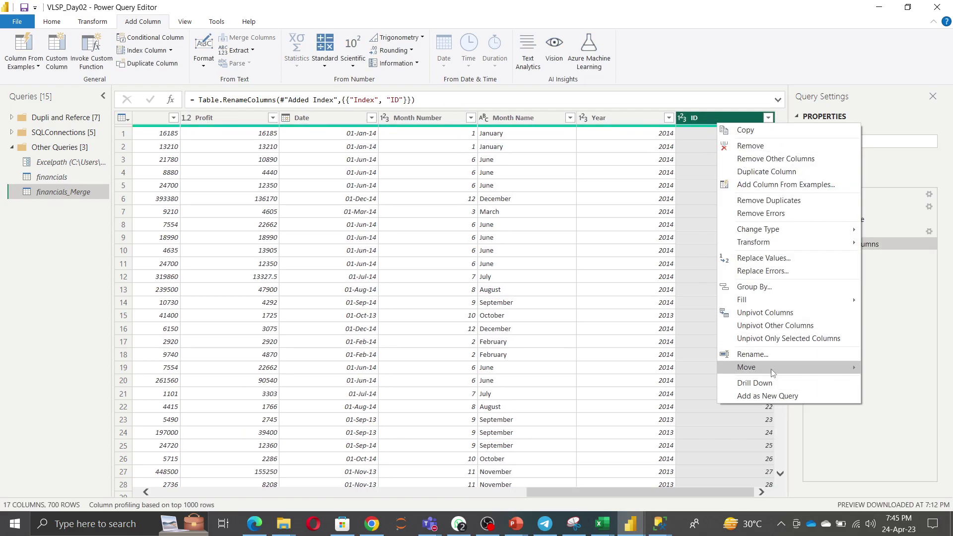
mouse_move(773, 368)
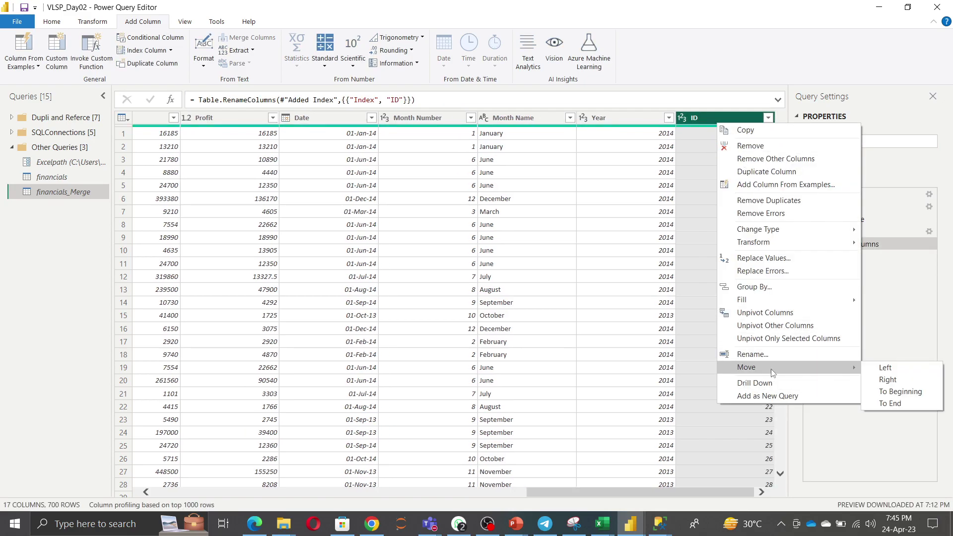
click(897, 396)
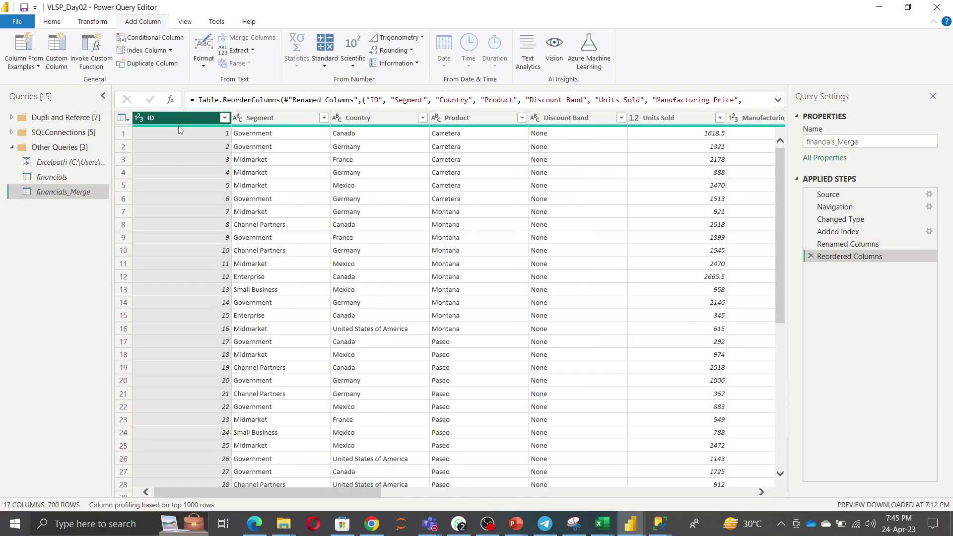
mouse_move(180, 128)
Merge financials_Merge with GenderTable, matching ID to GenderID with a Left Outer join
click(55, 25)
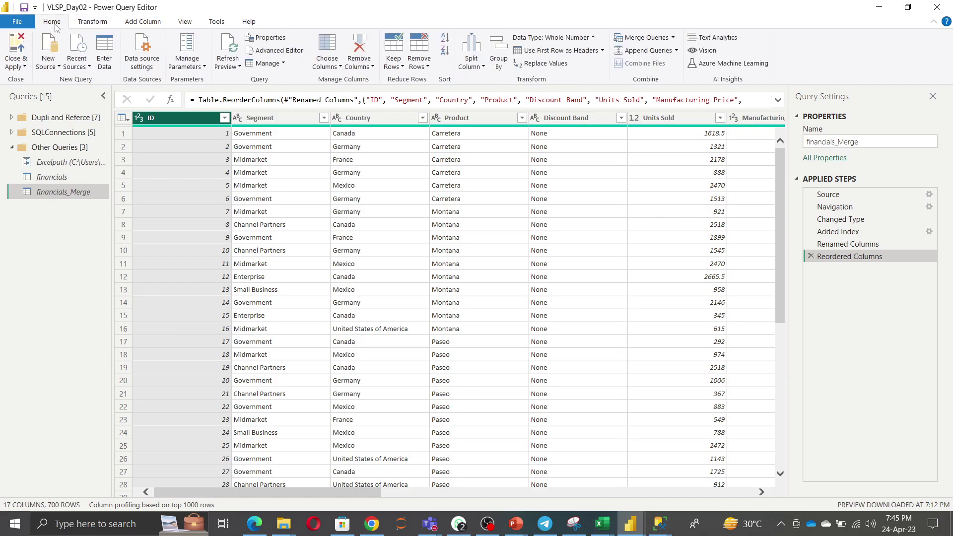
click(673, 38)
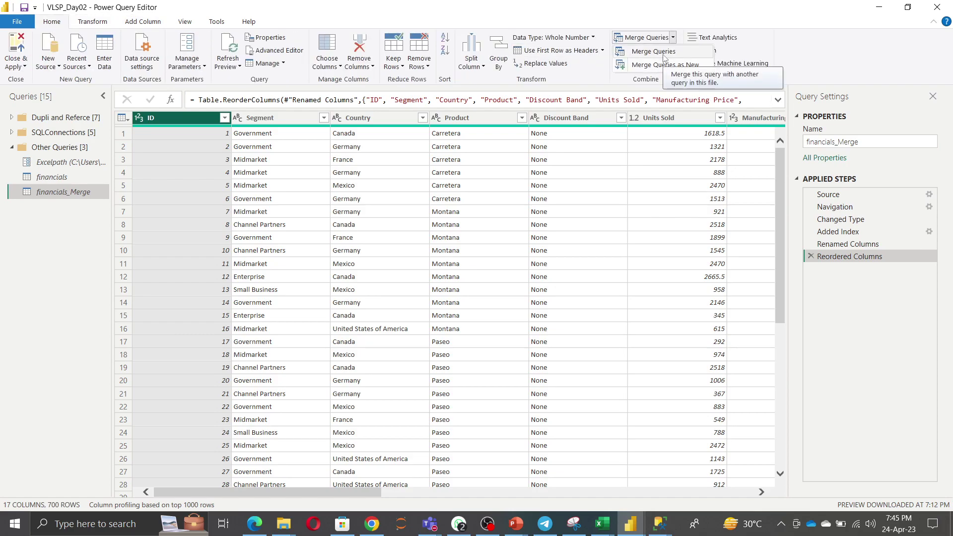
click(664, 53)
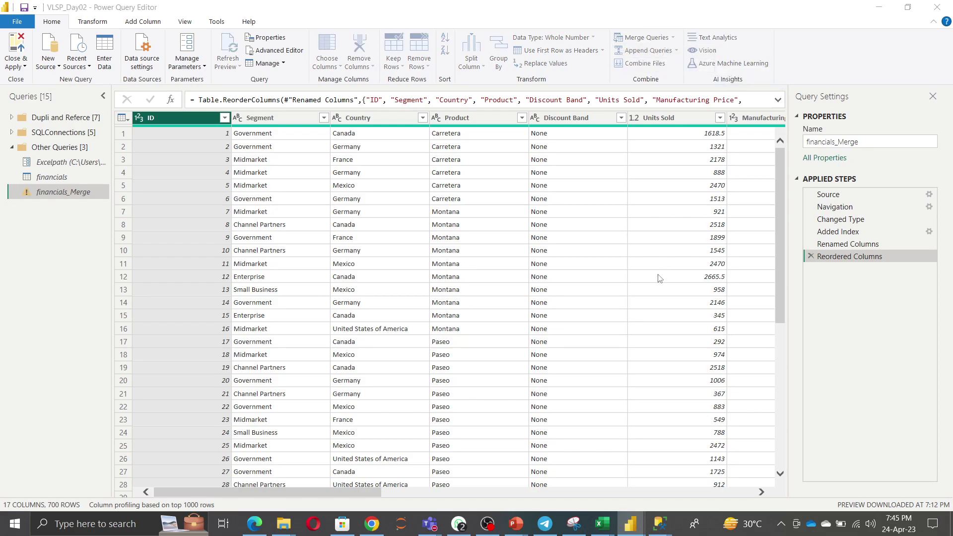
click(385, 242)
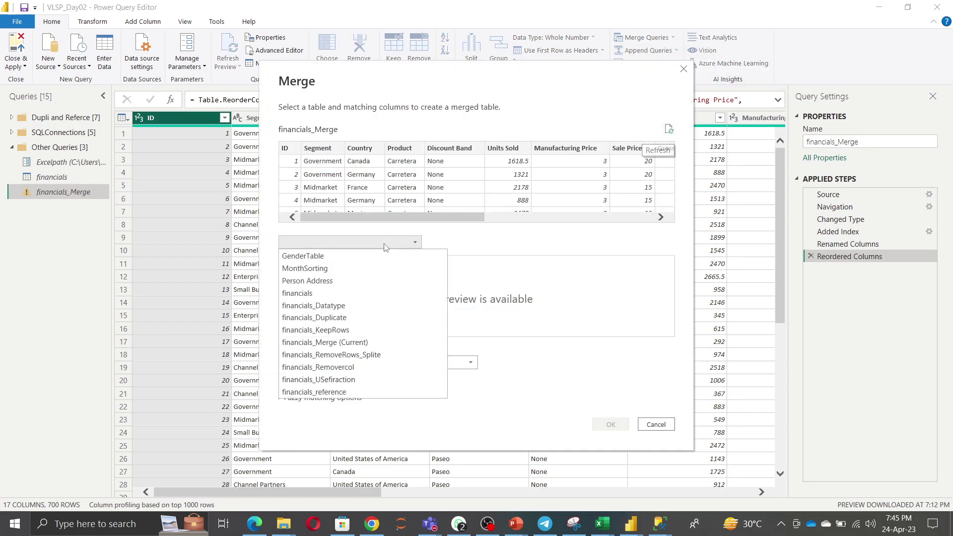
click(345, 256)
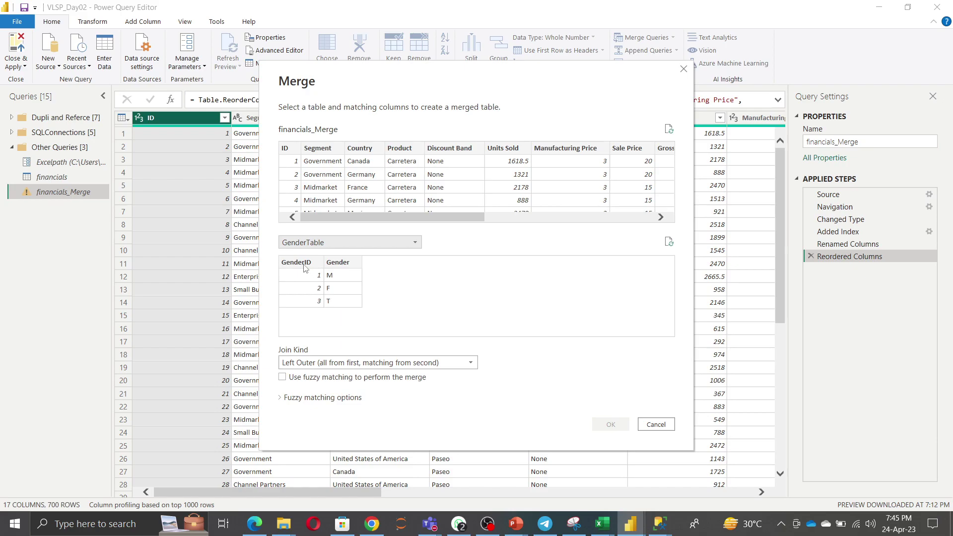
click(290, 151)
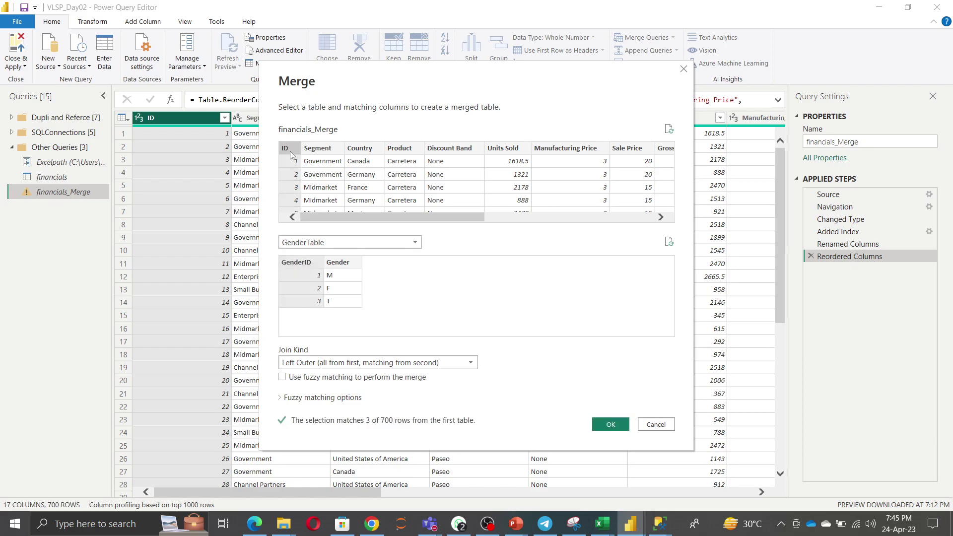
click(618, 425)
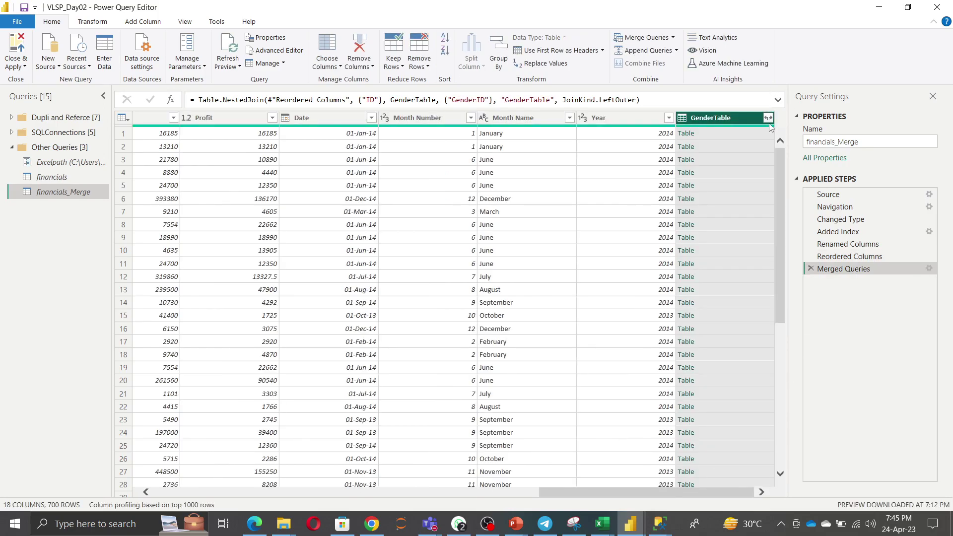
Expand the merged GenderTable column to only the Gender field, without the original column name as prefix
click(768, 118)
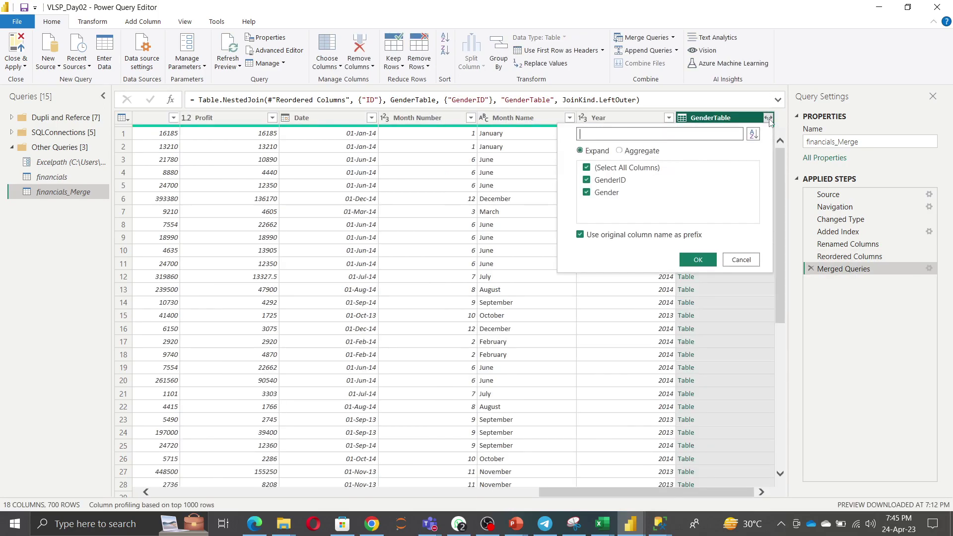
click(598, 168)
click(606, 193)
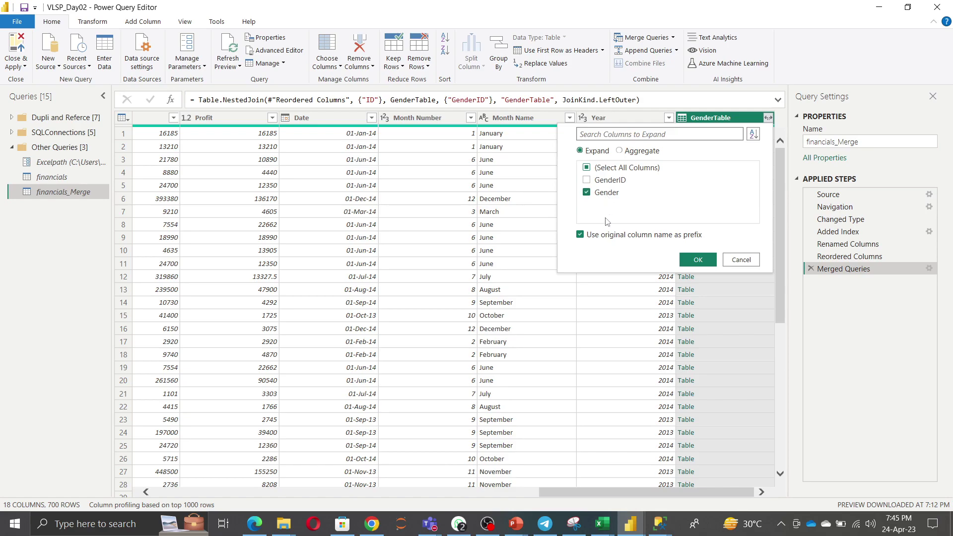
click(601, 238)
click(698, 260)
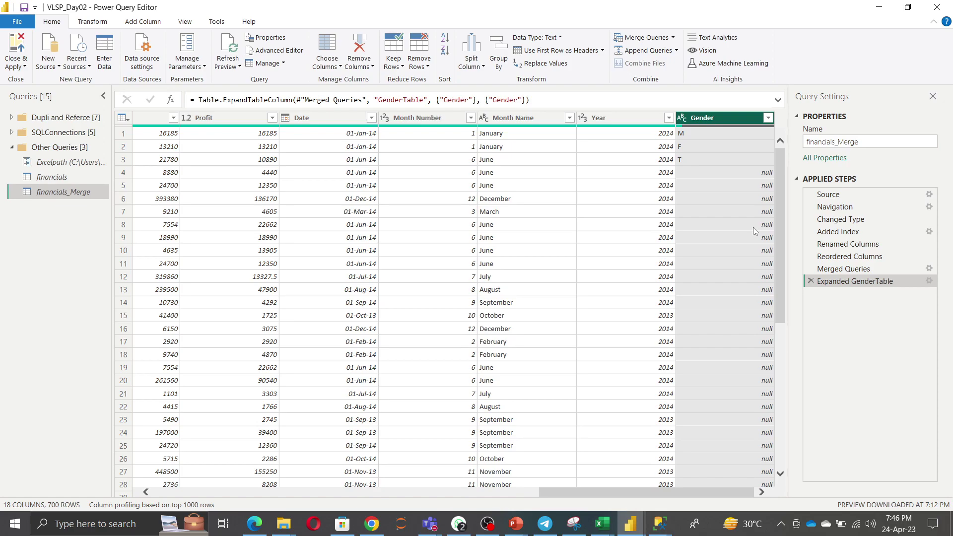
Merge financials_Merge and GenderTable as a new query, matching ID to GenderID with a Left Outer join
click(673, 37)
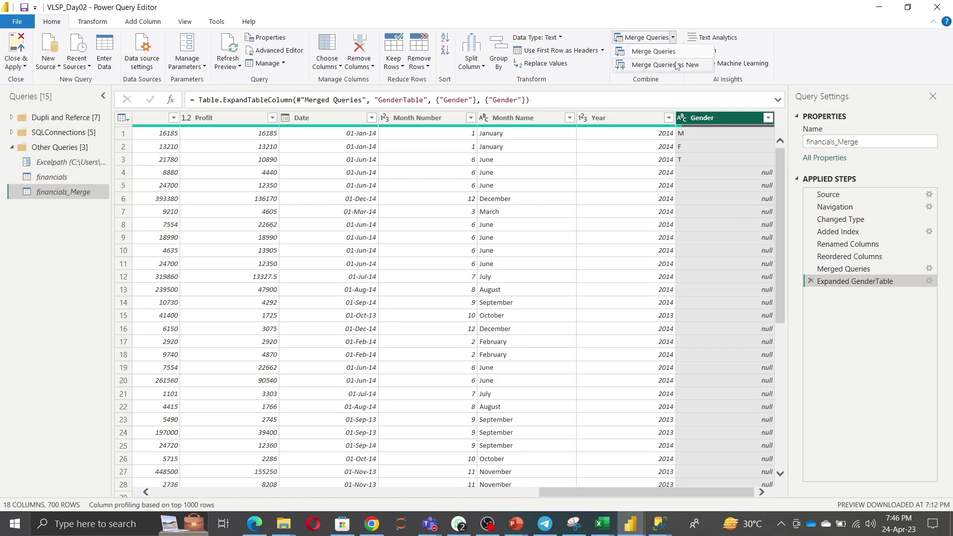
click(676, 65)
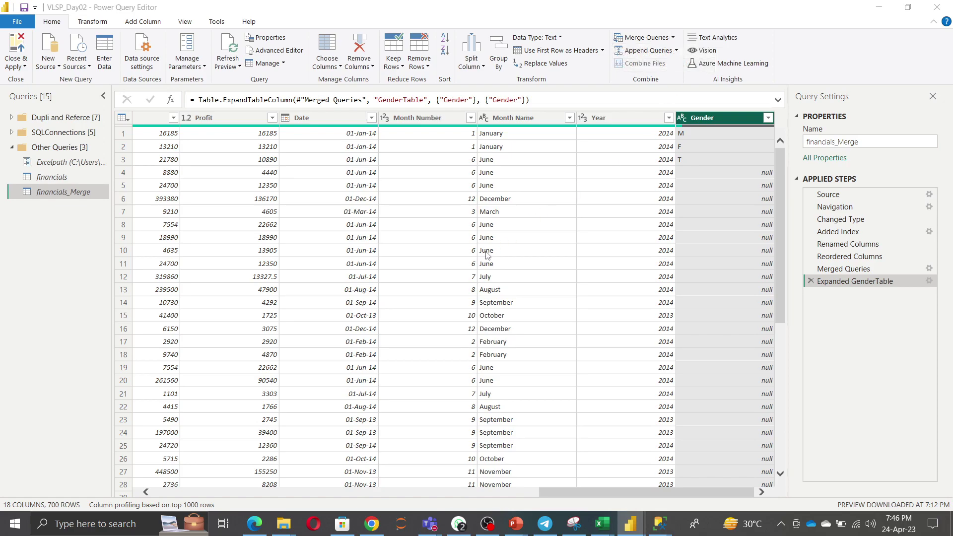
click(335, 244)
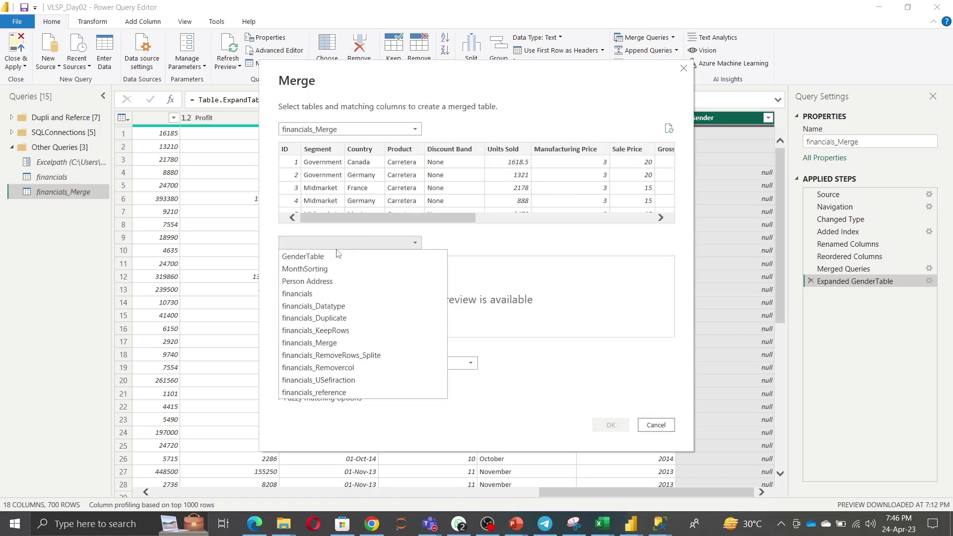
click(339, 263)
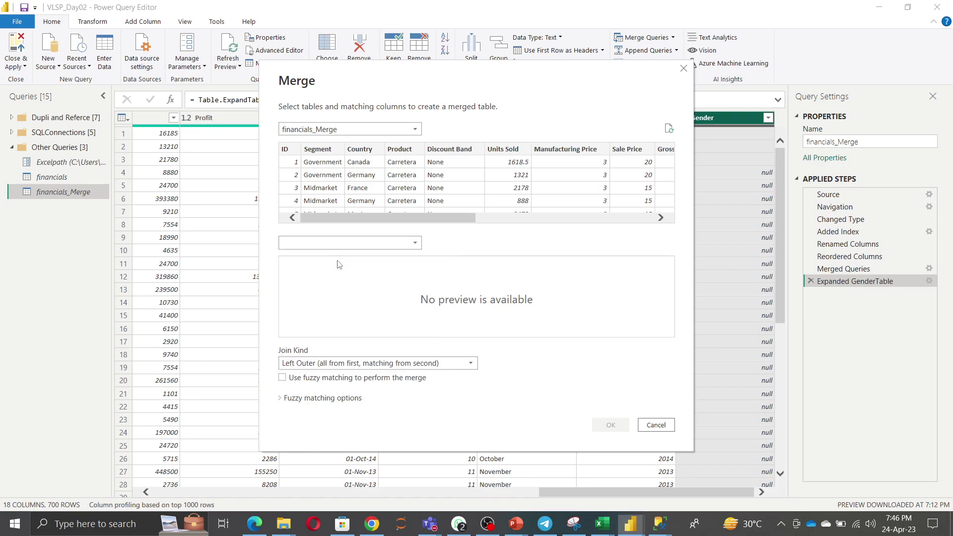
click(305, 271)
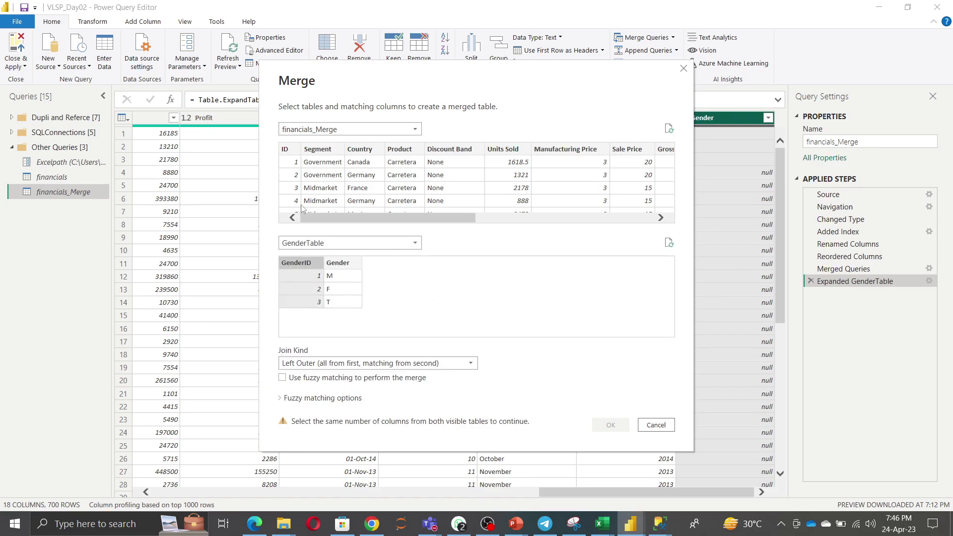
click(294, 154)
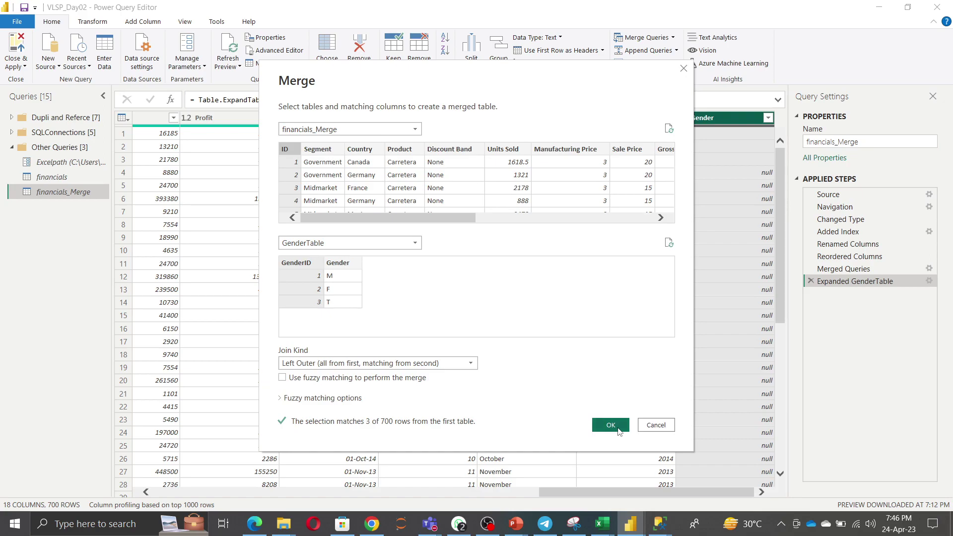
click(610, 426)
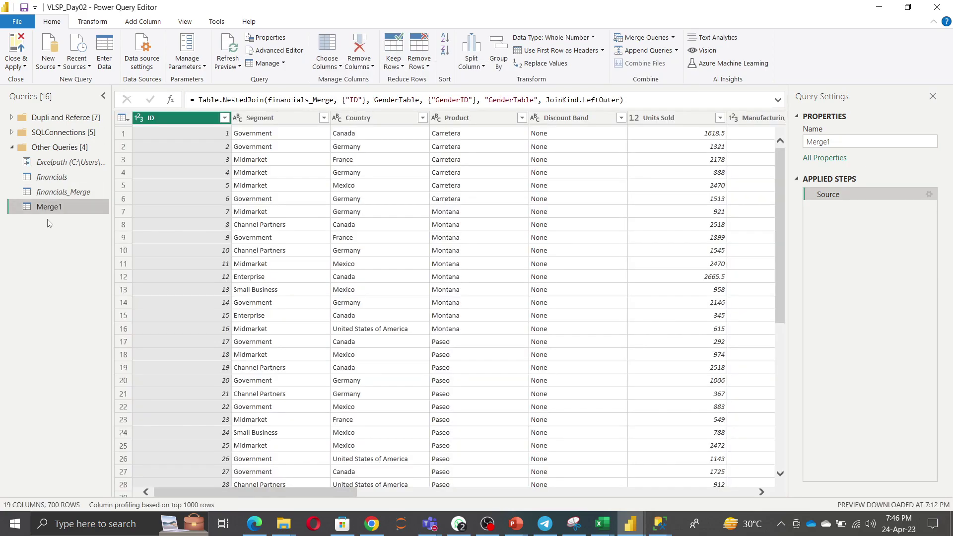
Rename the new merged query as Merge1_New
click(835, 142)
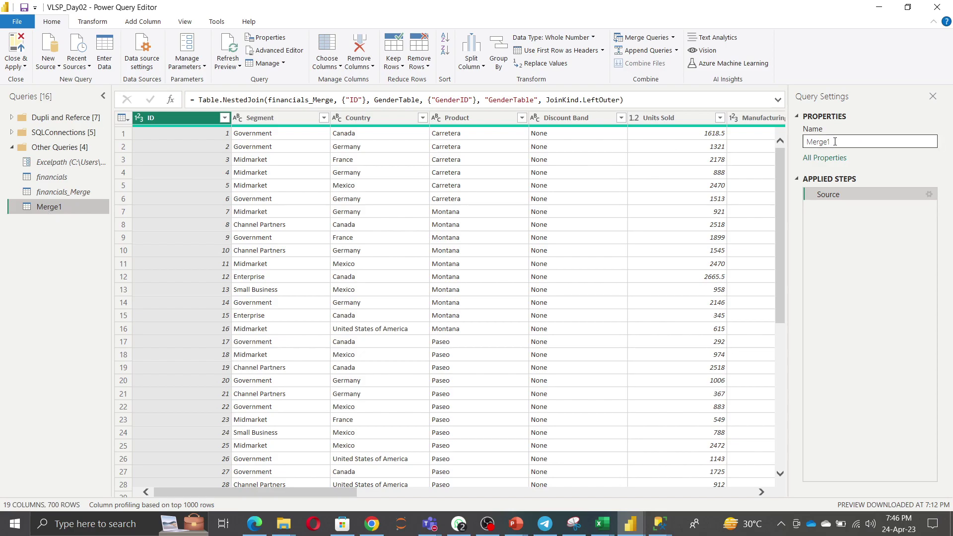
text(_NEw)
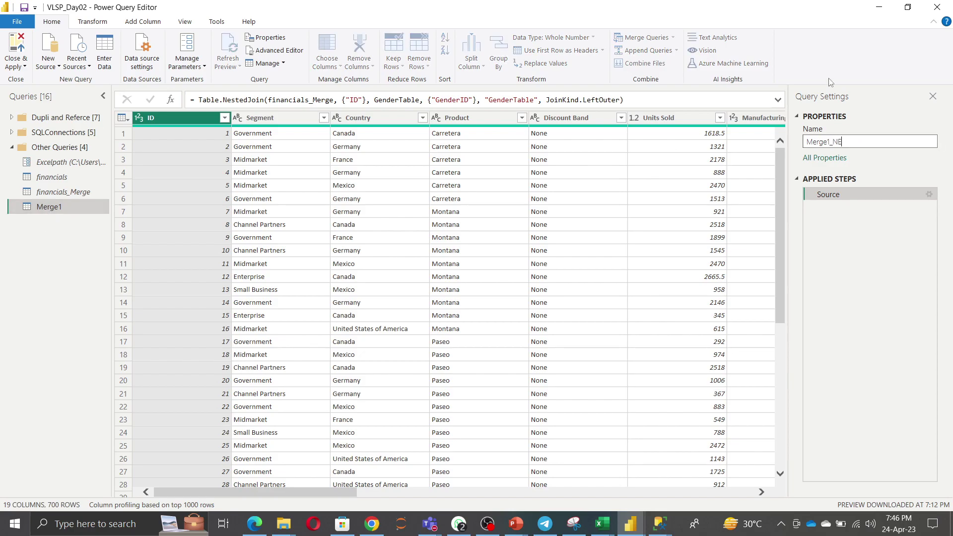
key(BackSpace)
text(ew)
click(67, 245)
Move financials_Merge and Merge1_New together into a new group named Merage and Append
click(55, 191)
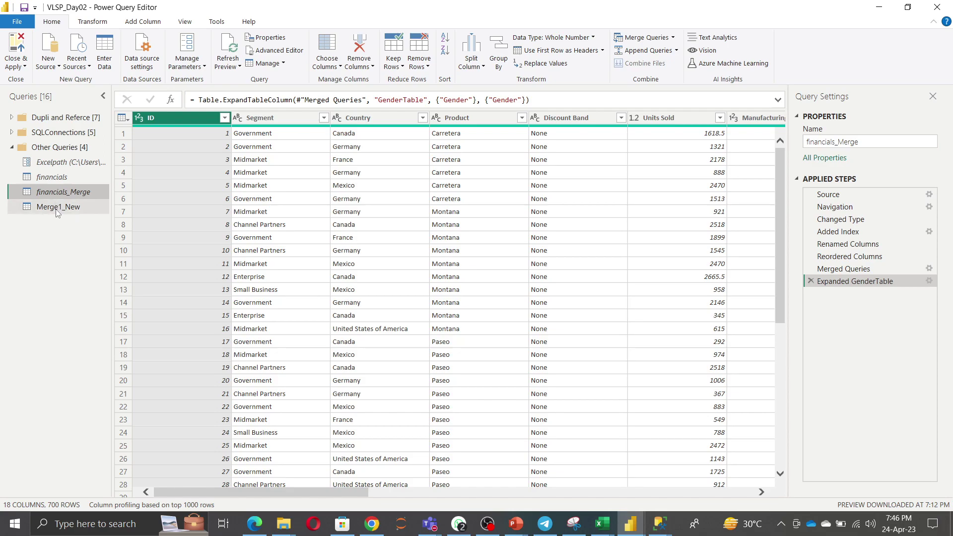
click(57, 209)
right_click(57, 212)
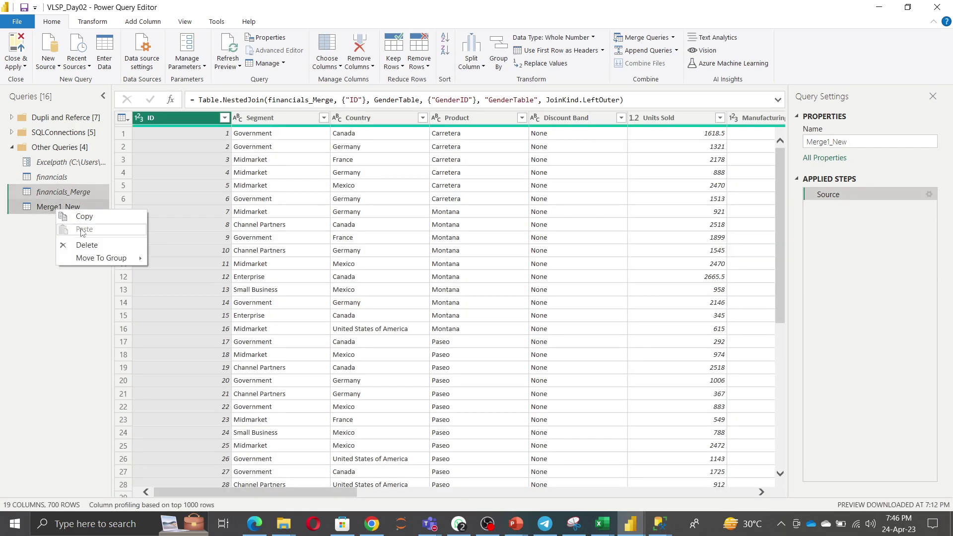
mouse_move(124, 264)
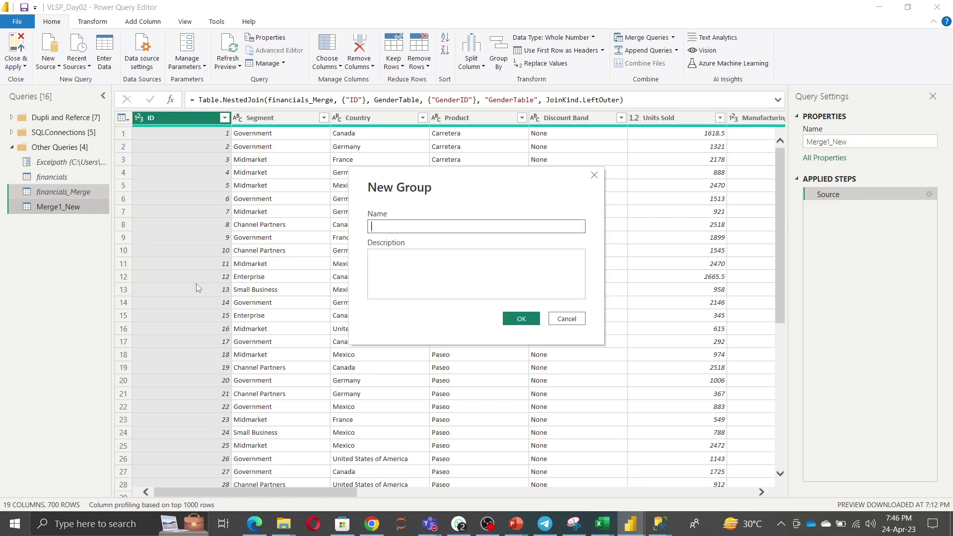
text(ME)
text(erag)
text(e and Append)
click(528, 321)
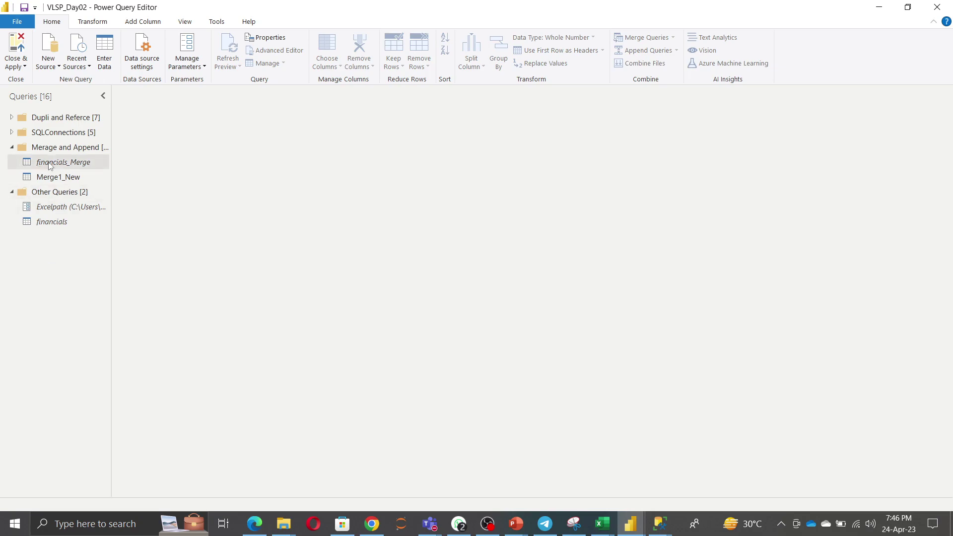
Duplicate the financials query and rename the copy as financials_append
right_click(55, 224)
click(102, 323)
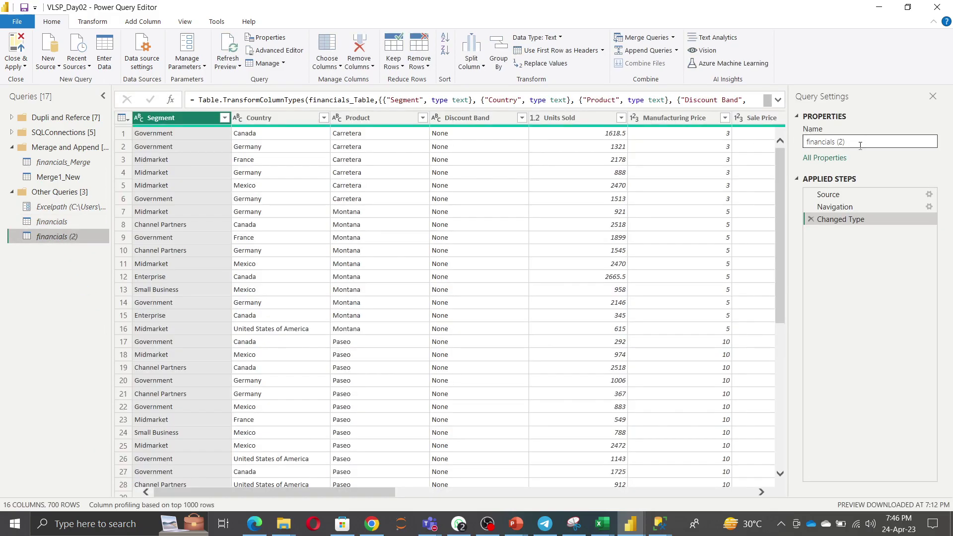
click(860, 144)
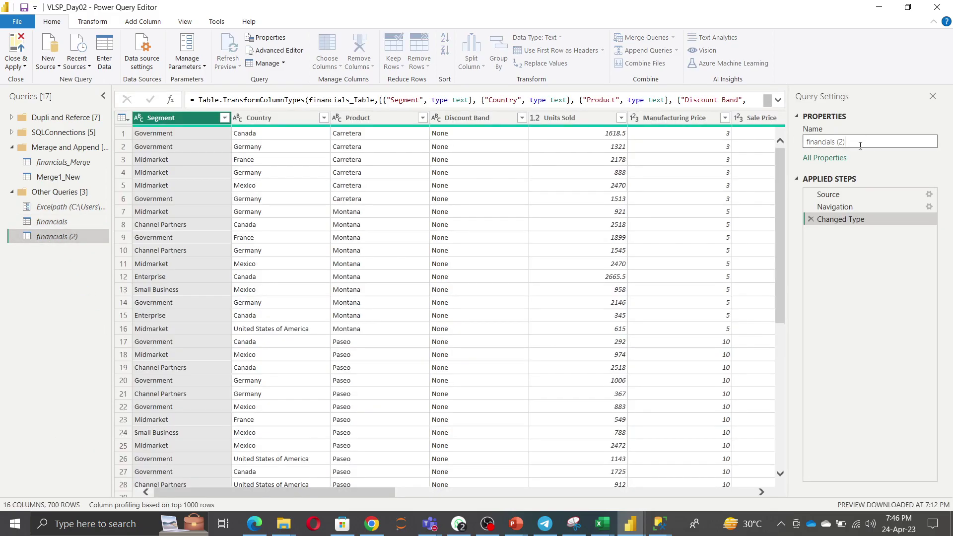
key(BackSpace)
key(BackSpace)
key(BackSpace)
text(_append)
key(Return)
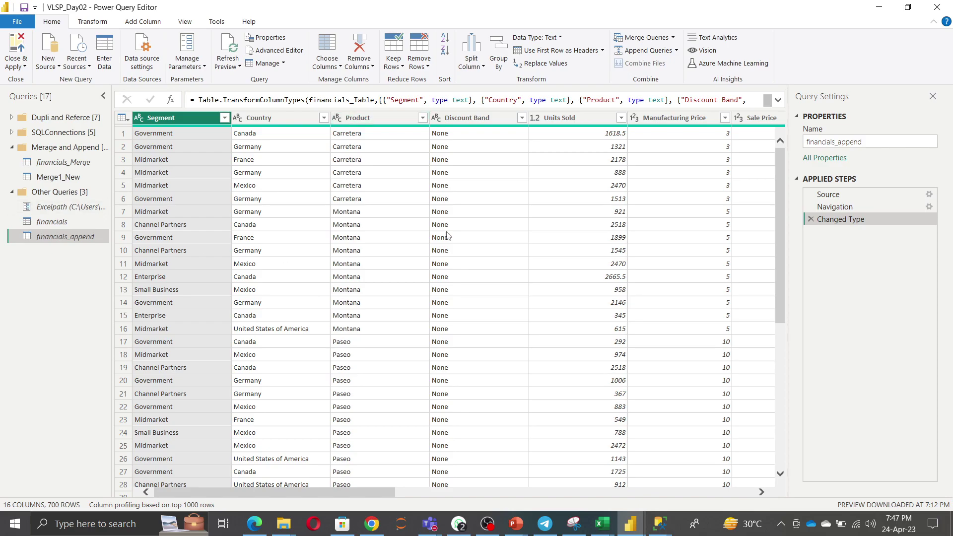
Set up an in-place Append Queries operation on financials_append with financials as the table to append
click(676, 51)
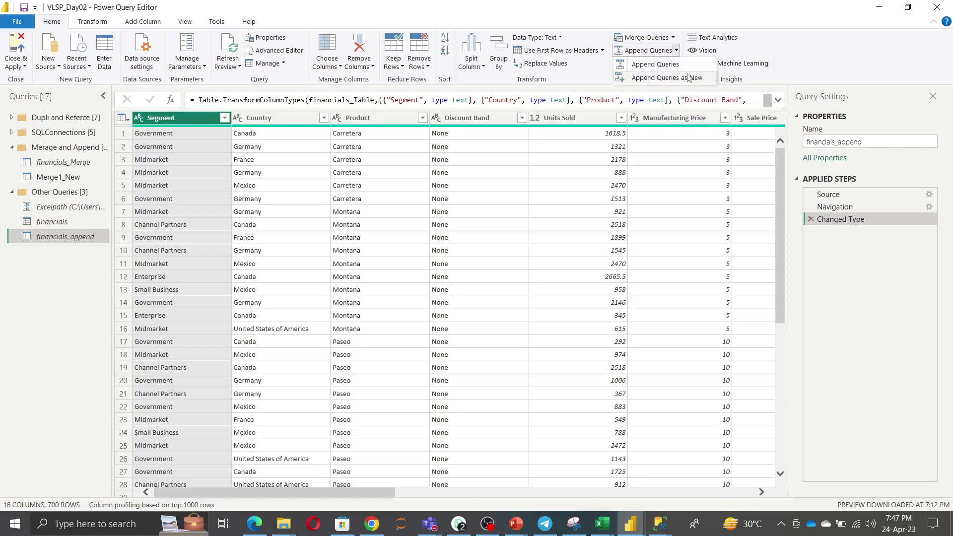
click(673, 66)
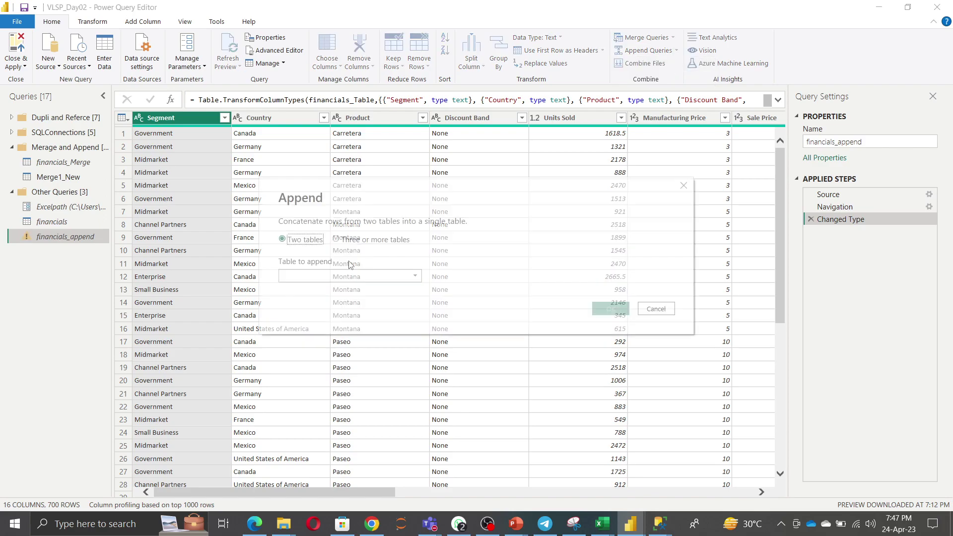
click(355, 276)
click(336, 302)
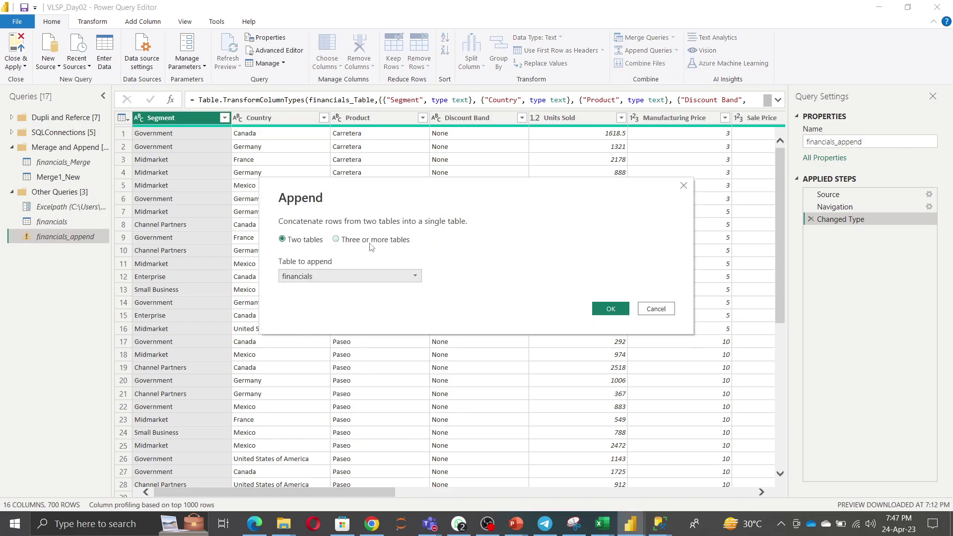
Switch the append to three or more tables, add Person Address to the tables to append, and remove it again
click(335, 239)
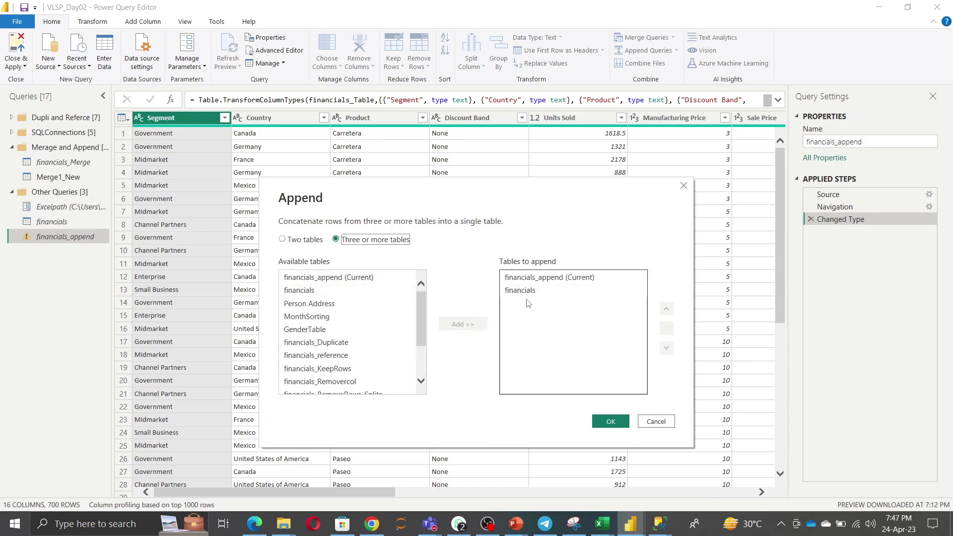
key(Tab)
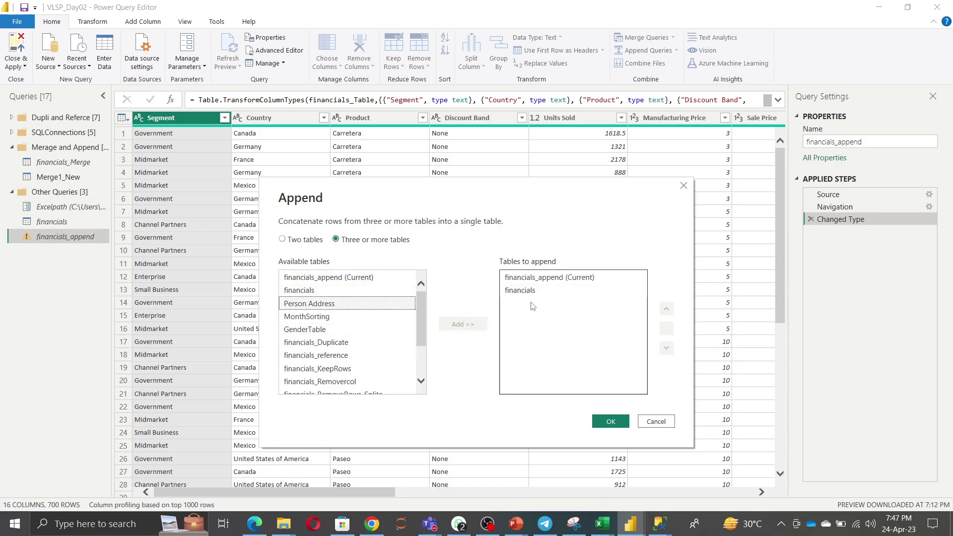
click(331, 305)
click(463, 323)
click(529, 307)
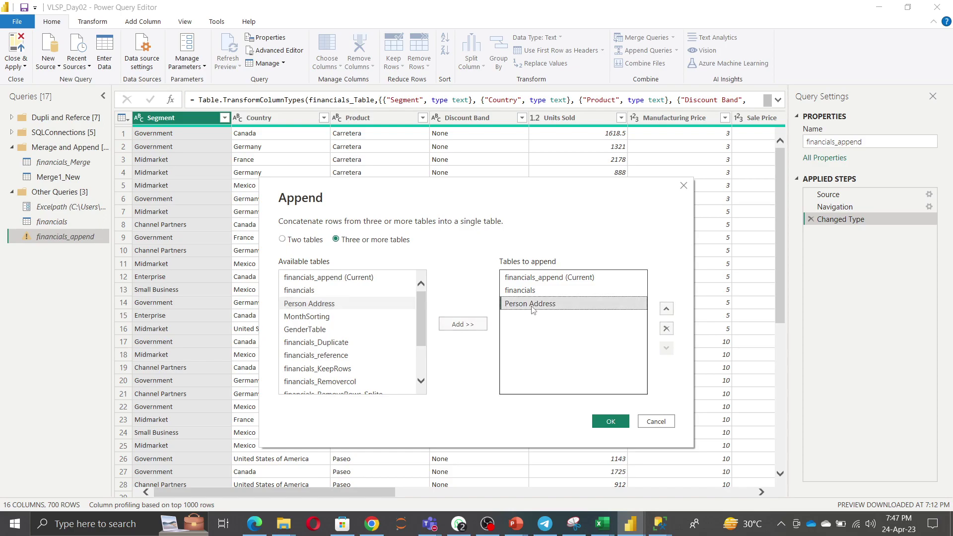
click(667, 329)
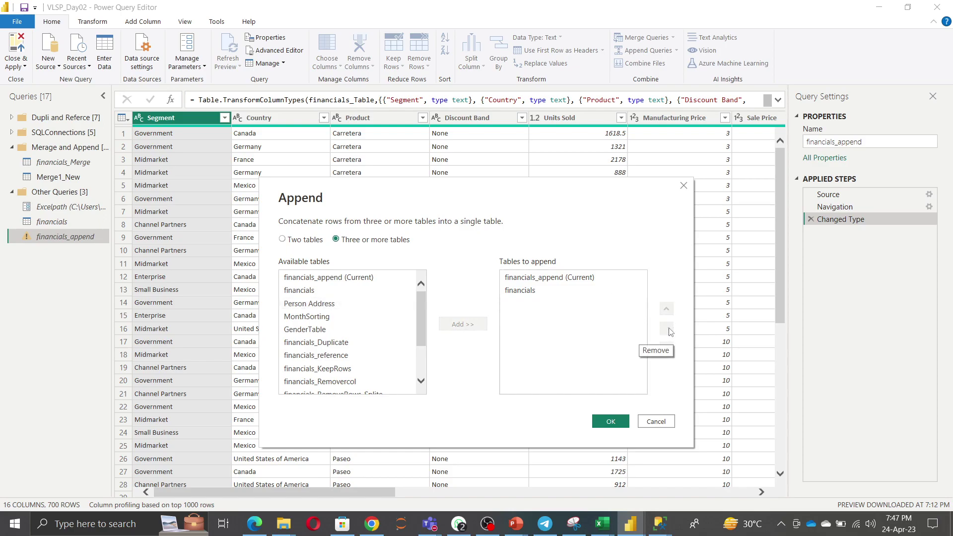
Apply the append of financials to financials_append and view the table at its Changed Type step for comparison
click(598, 420)
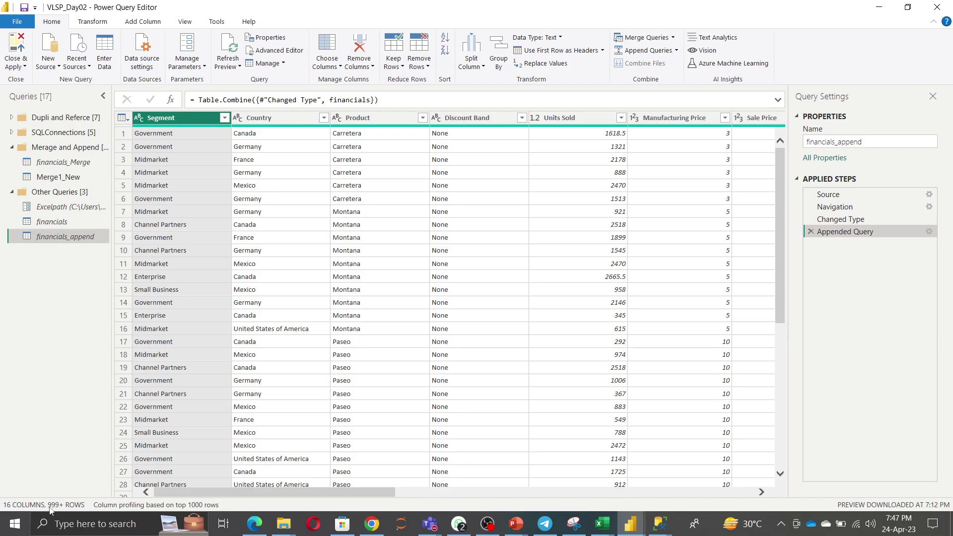
click(849, 219)
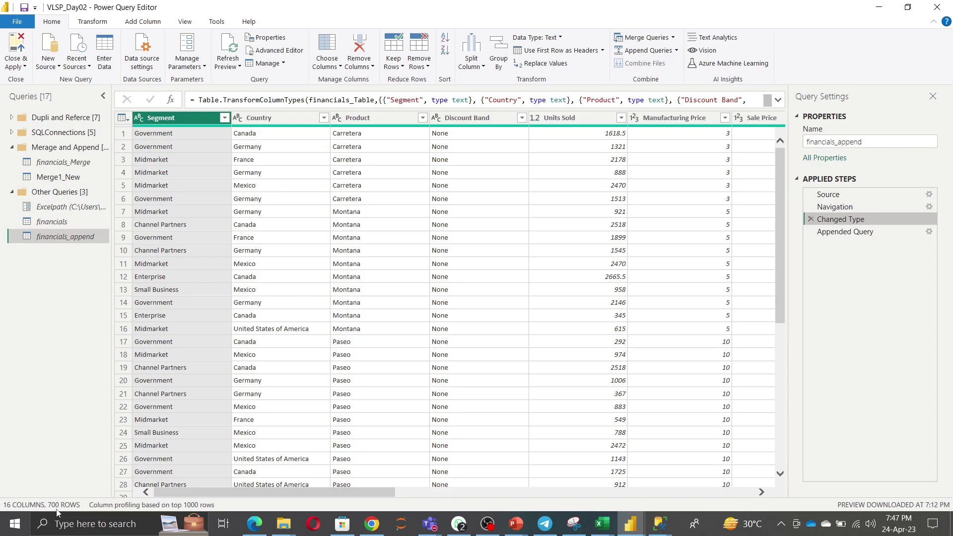
Append financials_append and financials as a new query, using the three or more tables option
click(862, 231)
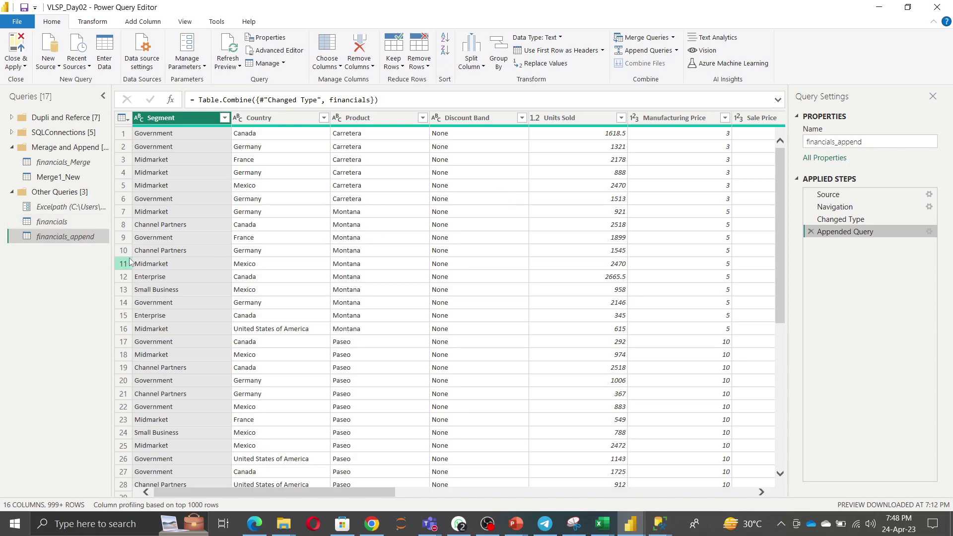
click(677, 50)
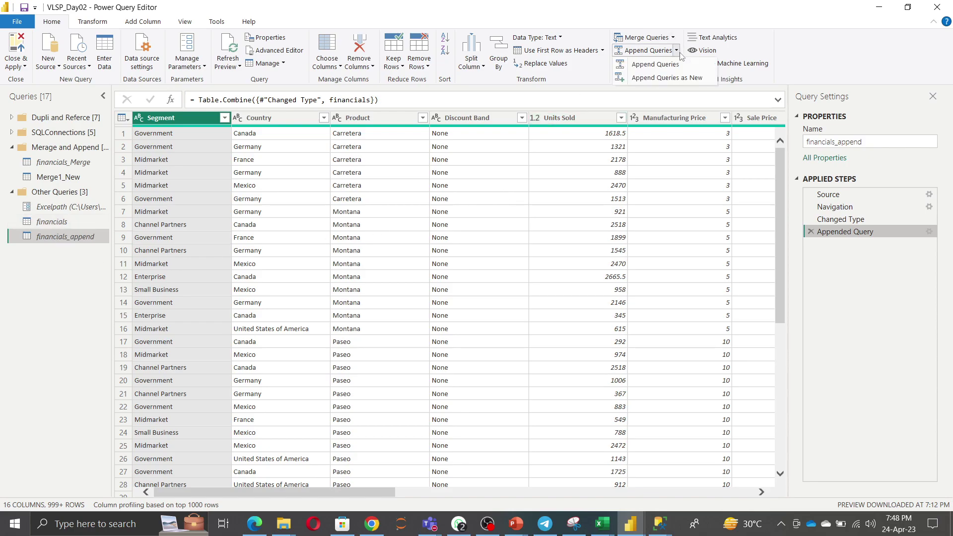
click(667, 78)
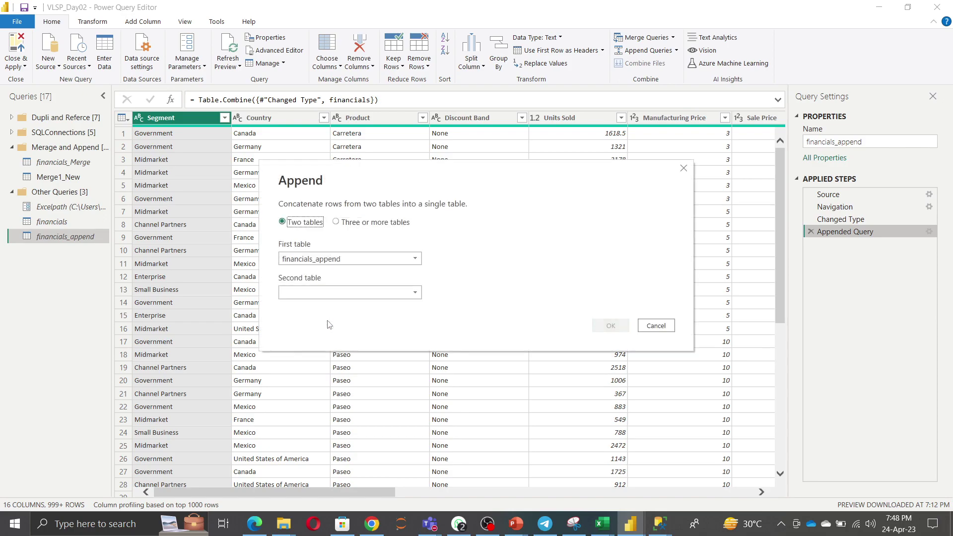
click(358, 297)
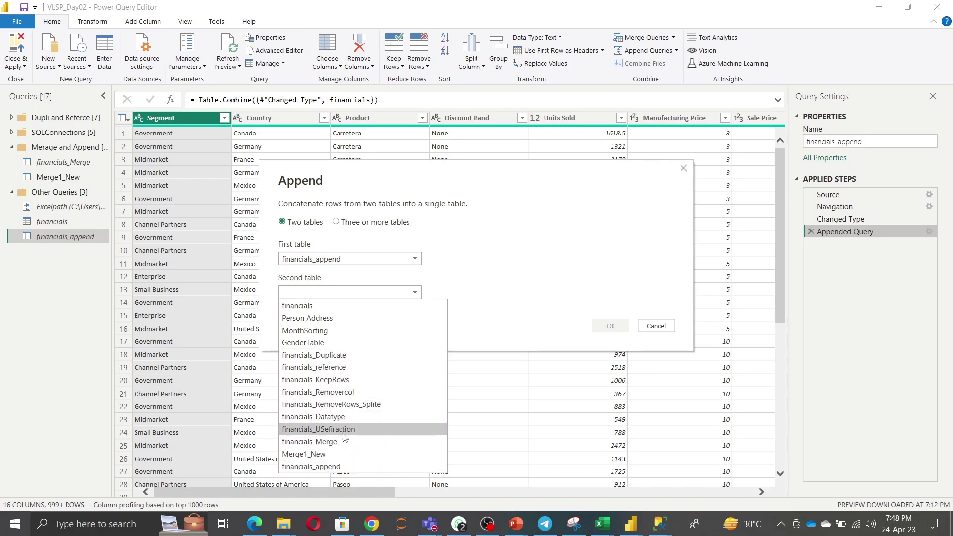
click(342, 305)
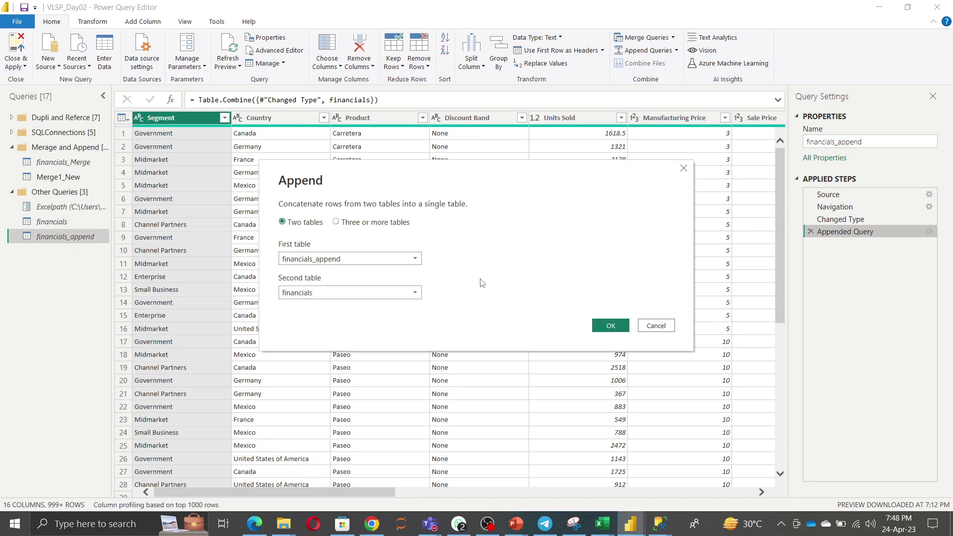
click(336, 223)
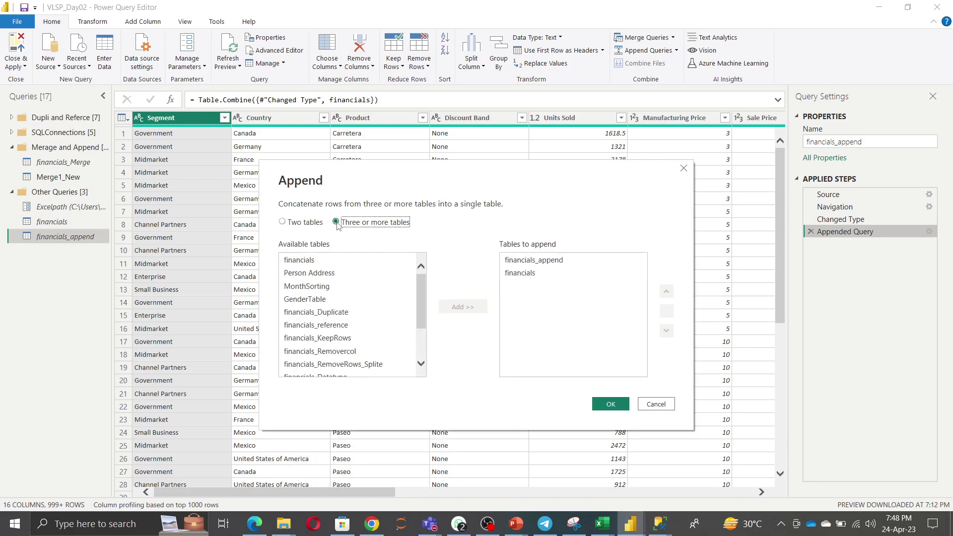
click(615, 407)
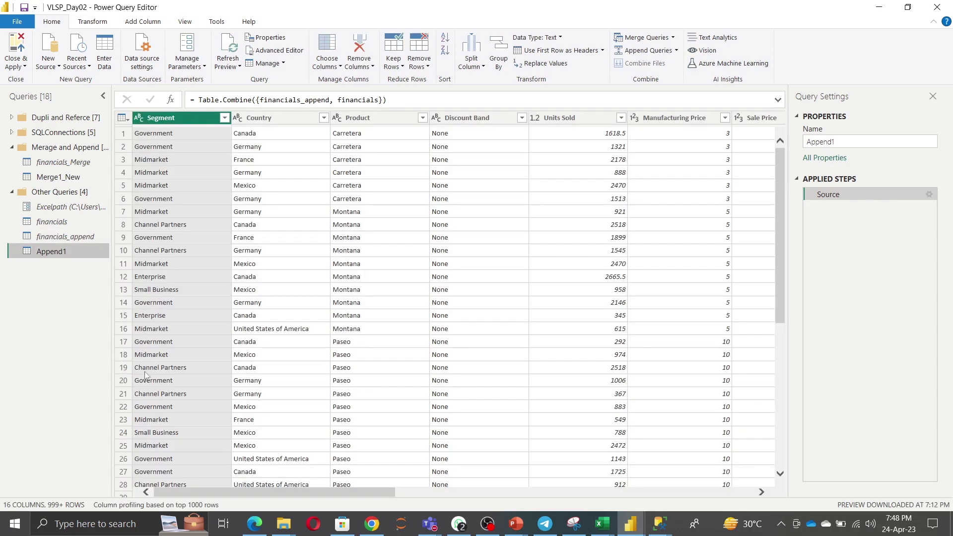
Move the financials_append and Append1 queries into the Merage and Append group
right_click(60, 238)
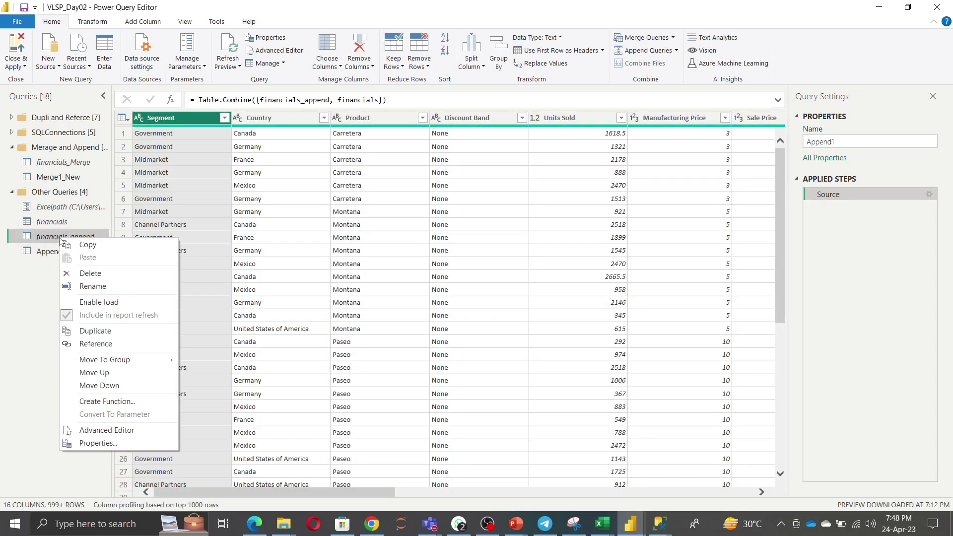
mouse_move(164, 361)
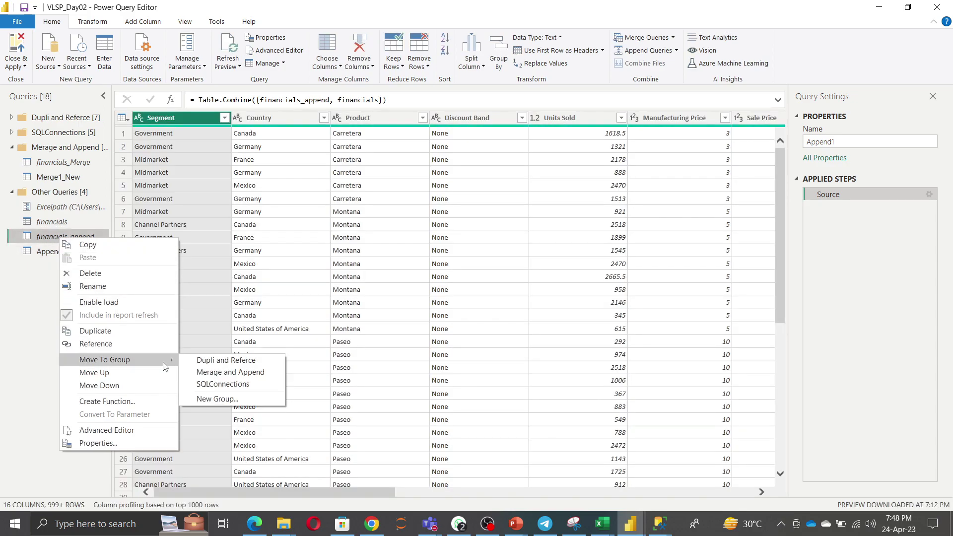
click(243, 379)
drag(50, 252, 49, 258)
right_click(50, 257)
mouse_move(142, 377)
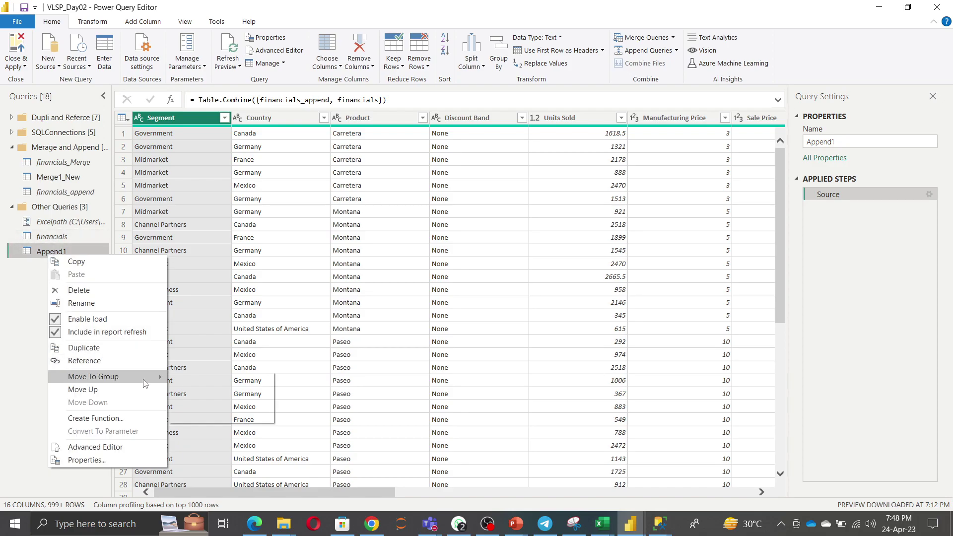
click(211, 390)
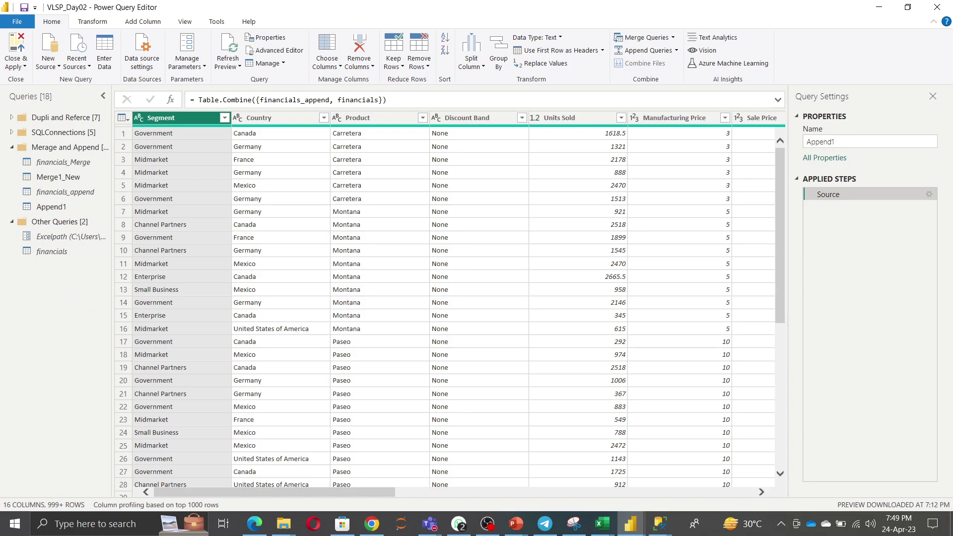
Duplicate the financials query and rename the copy as financialsGroup
mouse_move(599, 531)
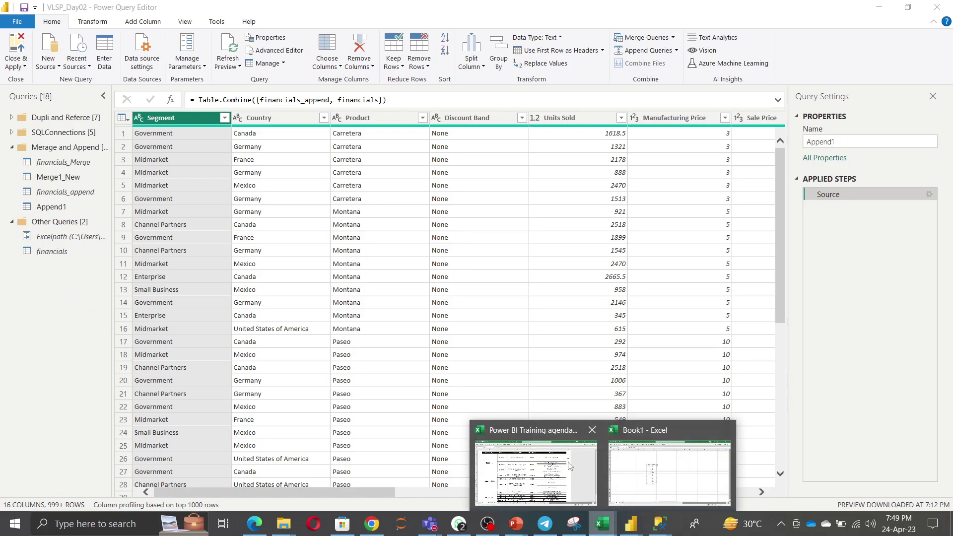
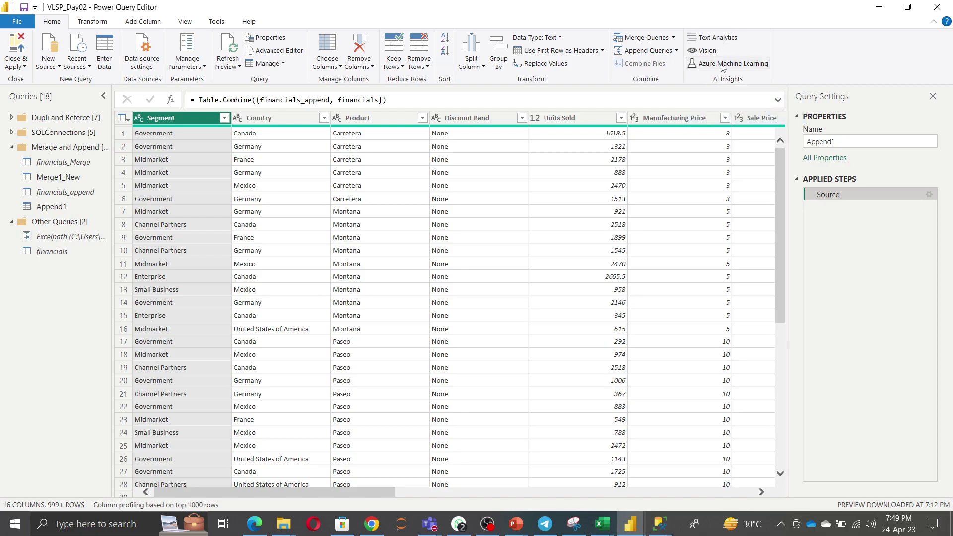
click(98, 22)
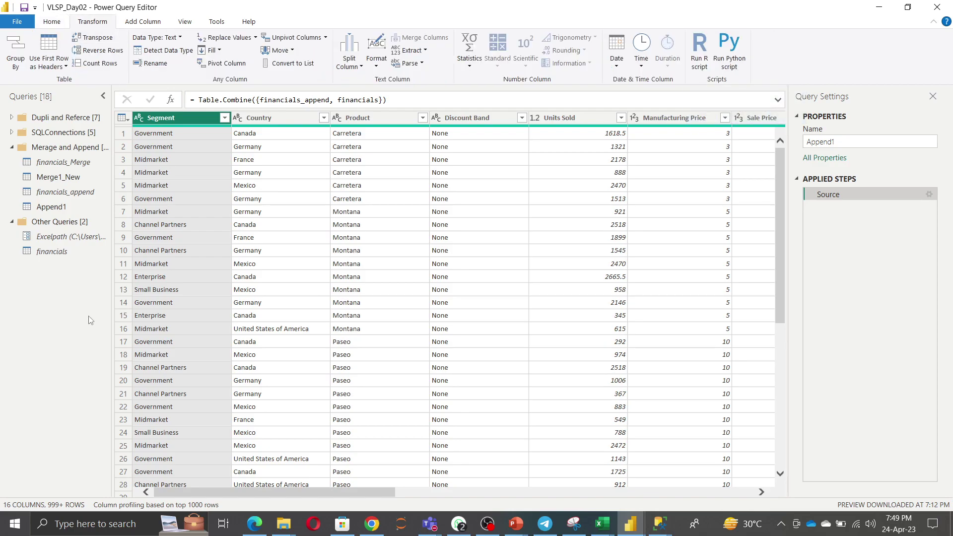
click(50, 252)
right_click(49, 252)
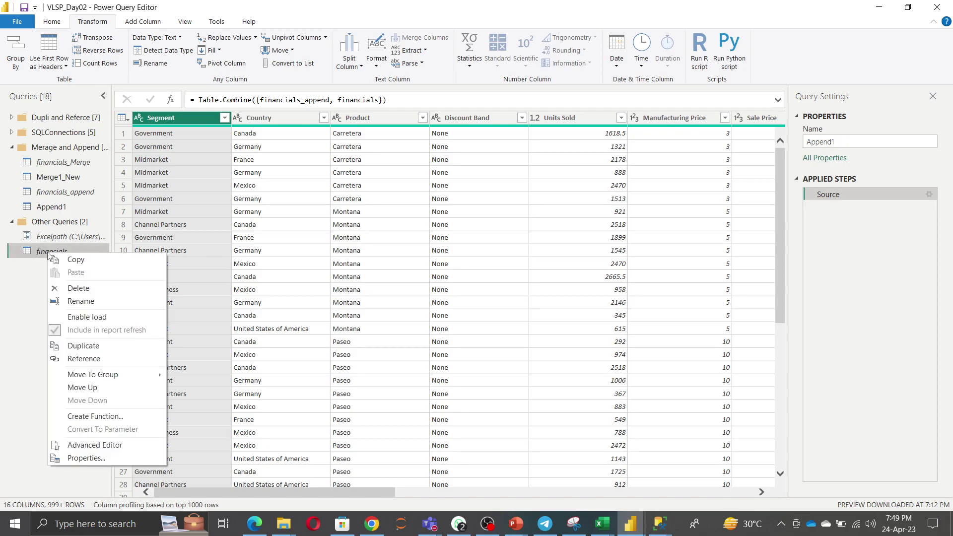
click(89, 348)
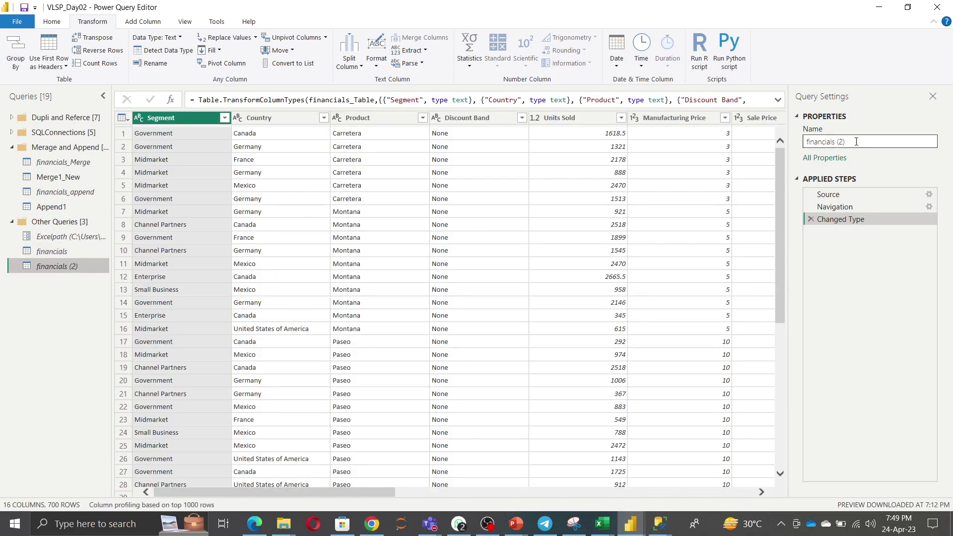
click(856, 142)
key(BackSpace)
key(BackSpace)
key(BackSpace)
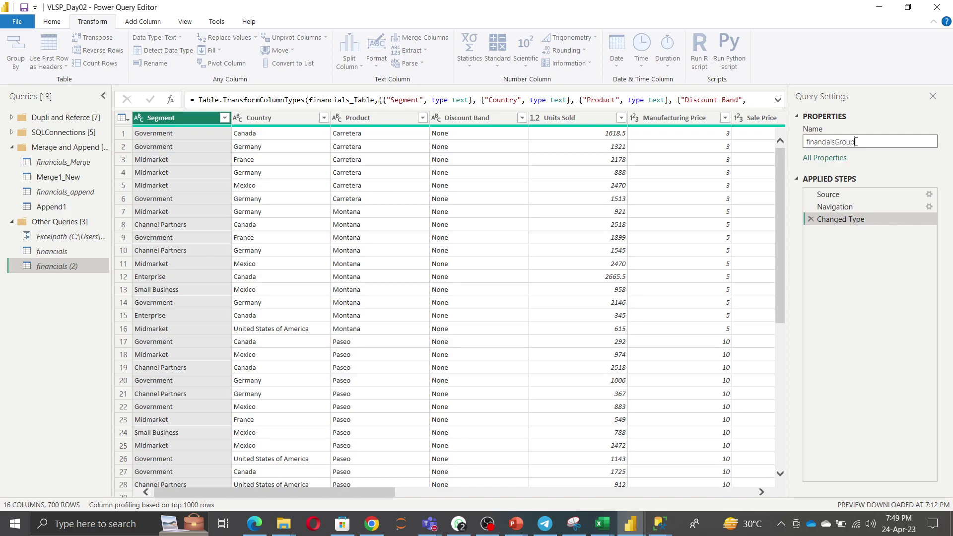
click(42, 336)
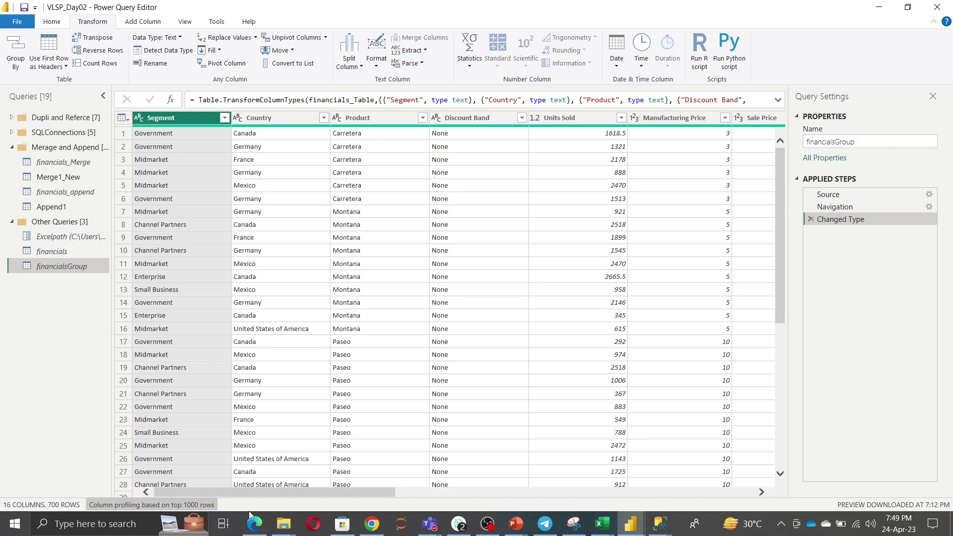
Set up an advanced Group By on financialsGroup with Segment, Country and Product as the grouping columns
mouse_move(300, 491)
mouse_down()
mouse_move(532, 499)
mouse_move(302, 499)
mouse_up()
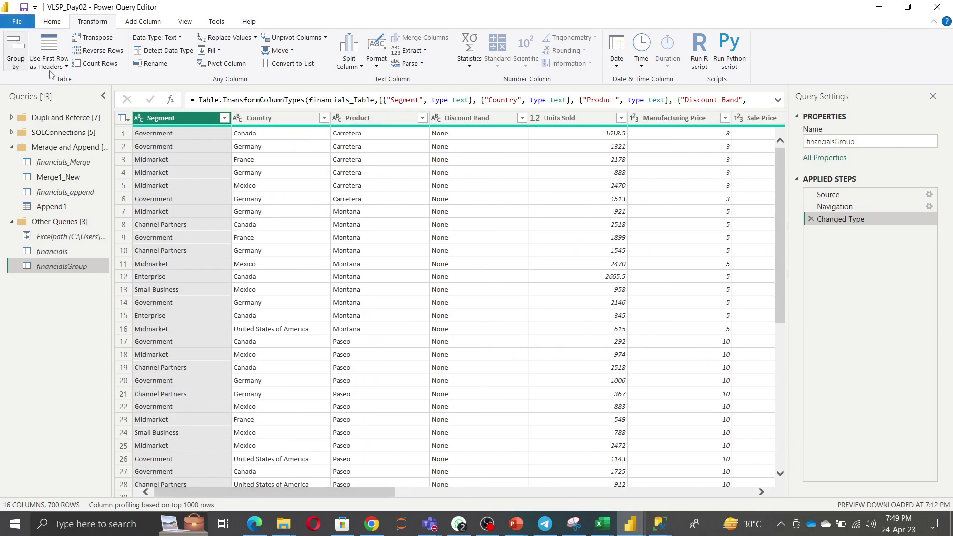
click(15, 48)
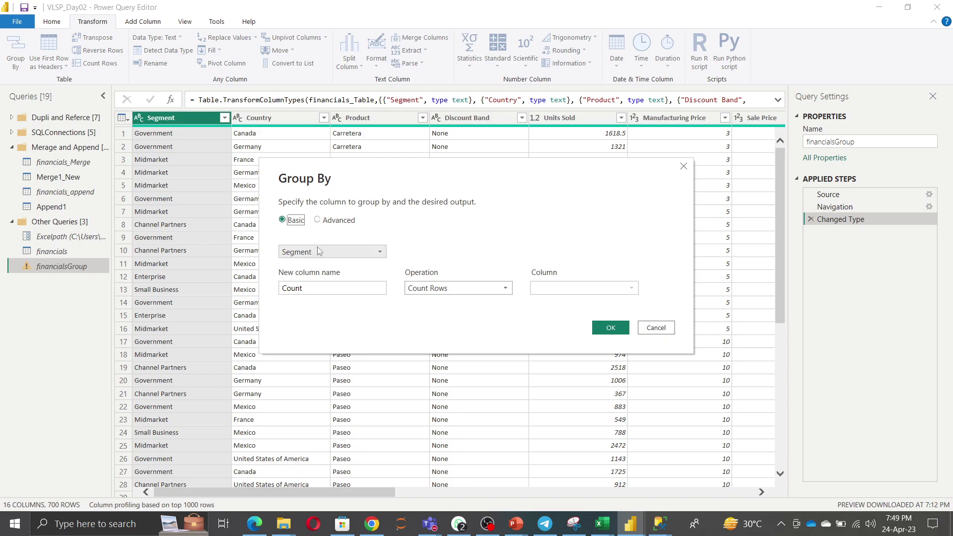
click(331, 220)
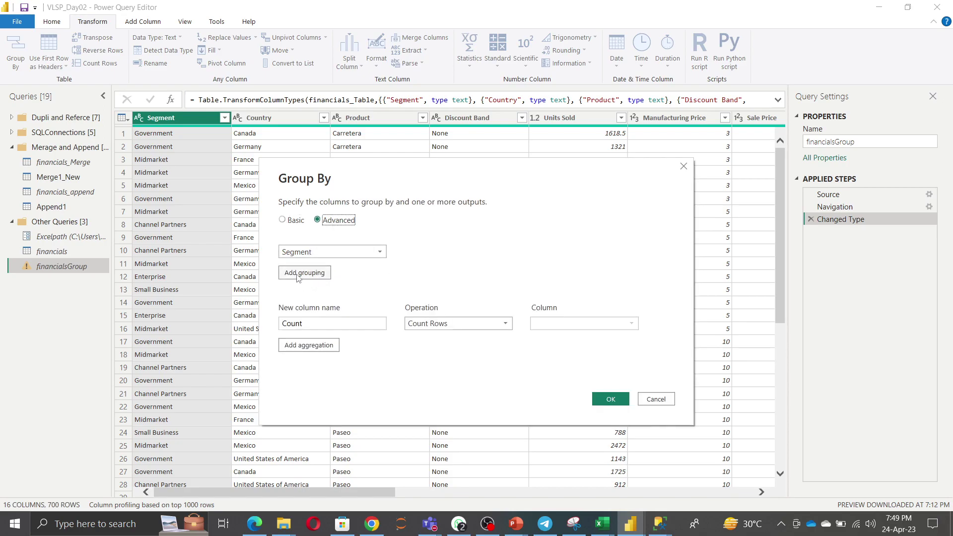
click(326, 272)
click(326, 273)
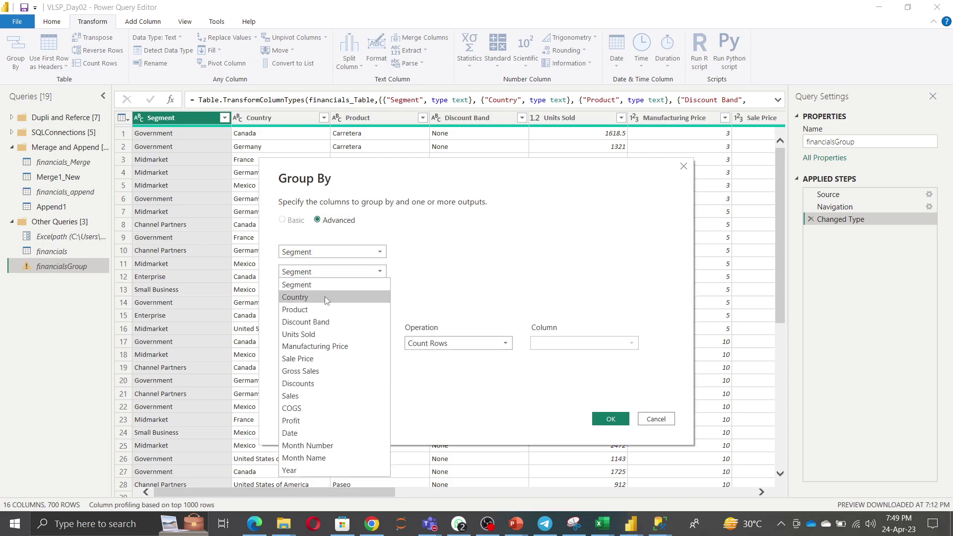
click(324, 297)
click(315, 293)
click(315, 294)
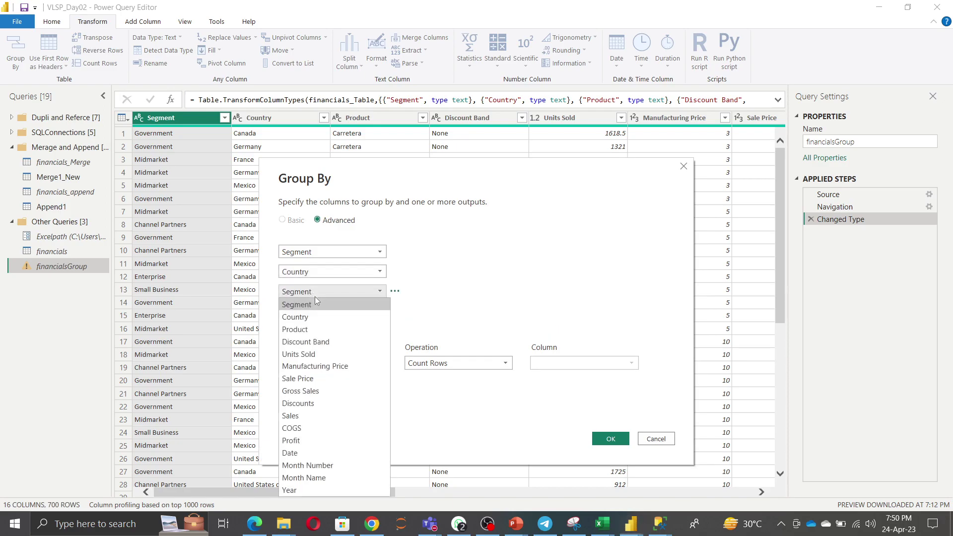
click(318, 330)
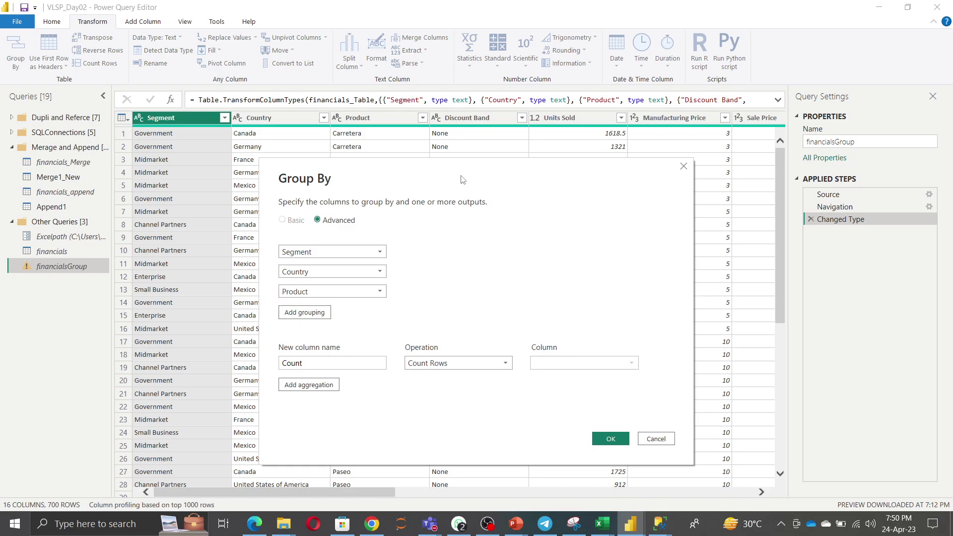
Define the first aggregation as a column named MFG Price that takes the Average of Manufacturing Price
drag(463, 180, 498, 172)
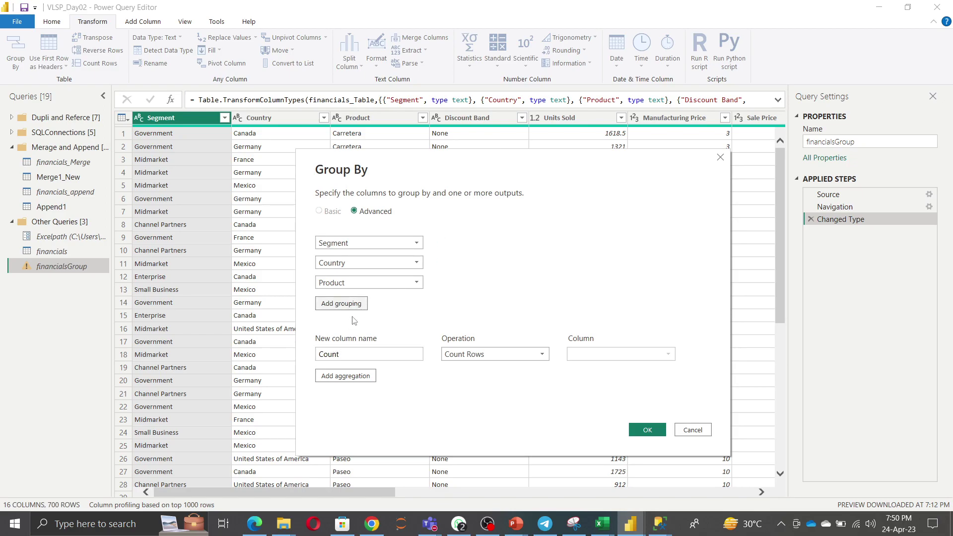
double_click(386, 353)
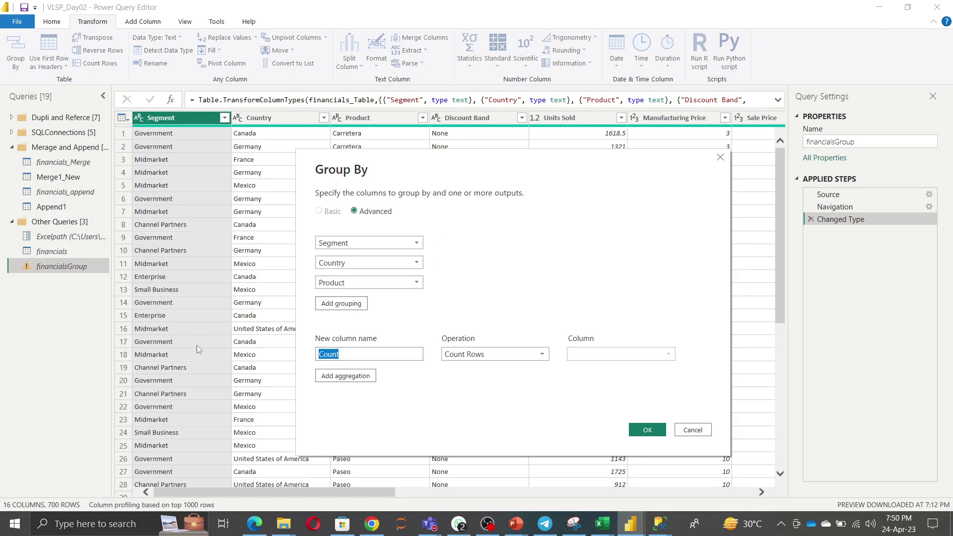
key(BackSpace)
text(MG )
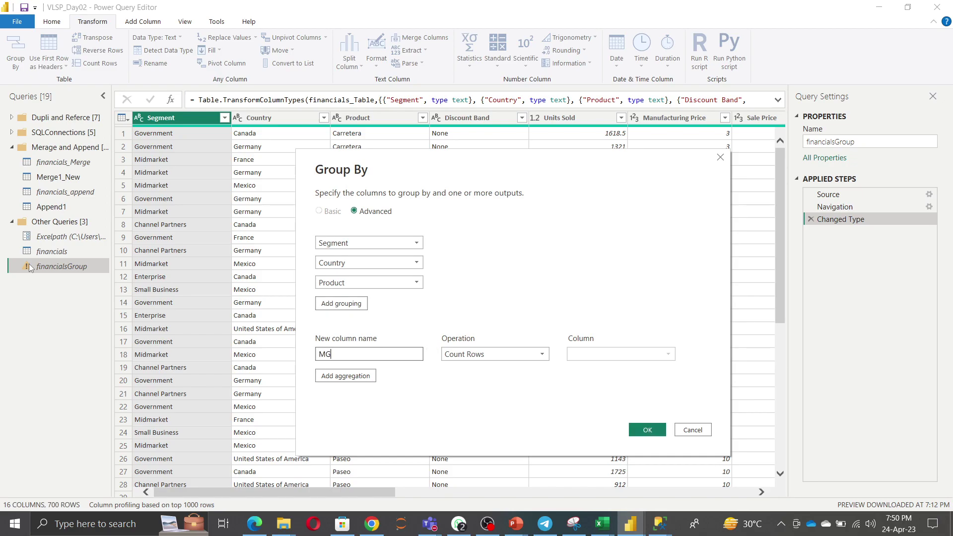
text(FG Price)
click(505, 354)
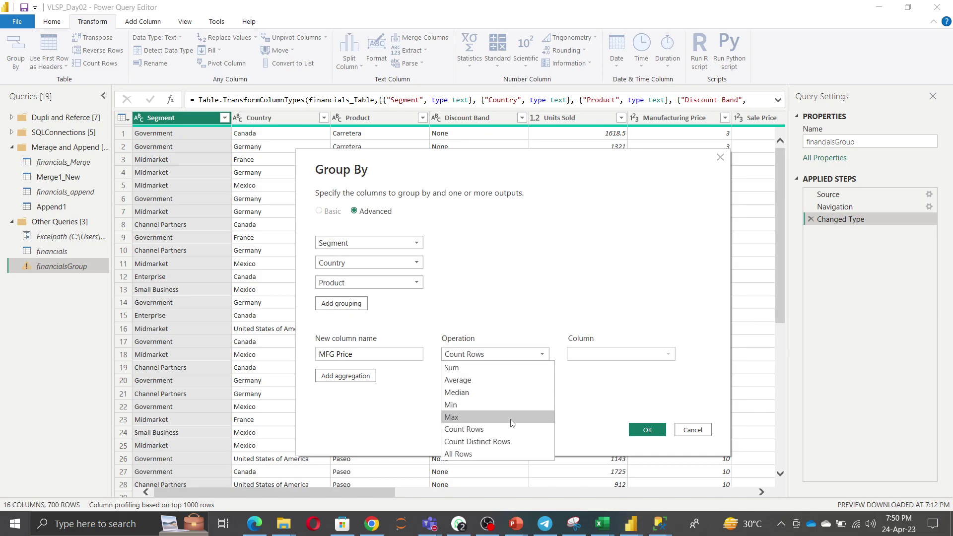
click(507, 381)
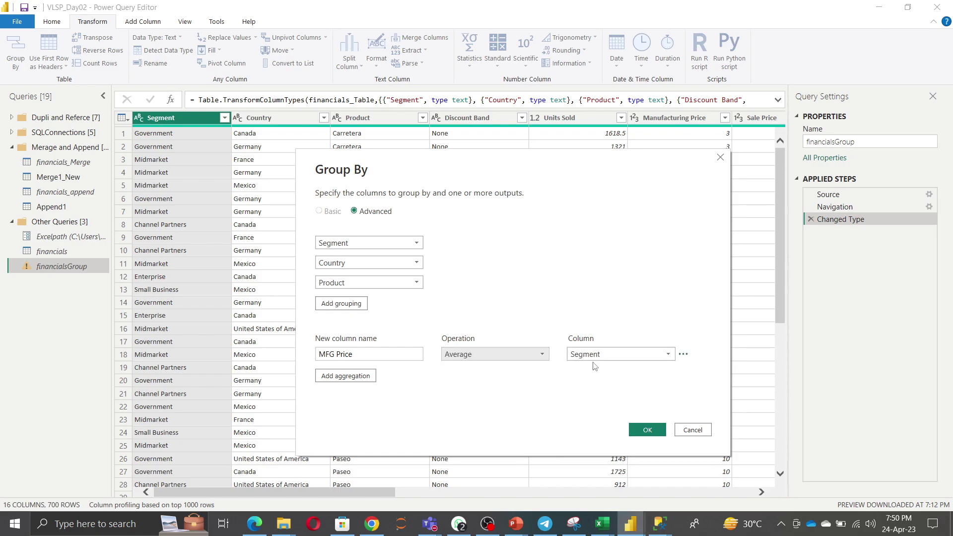
click(598, 355)
click(604, 217)
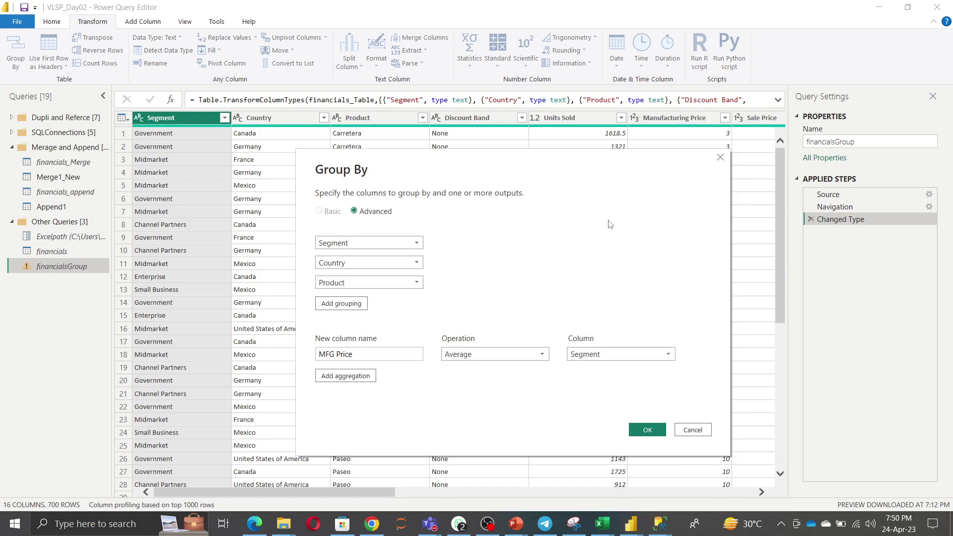
Add a second aggregation named Total Sales that takes the Sum of the Sales column
click(359, 376)
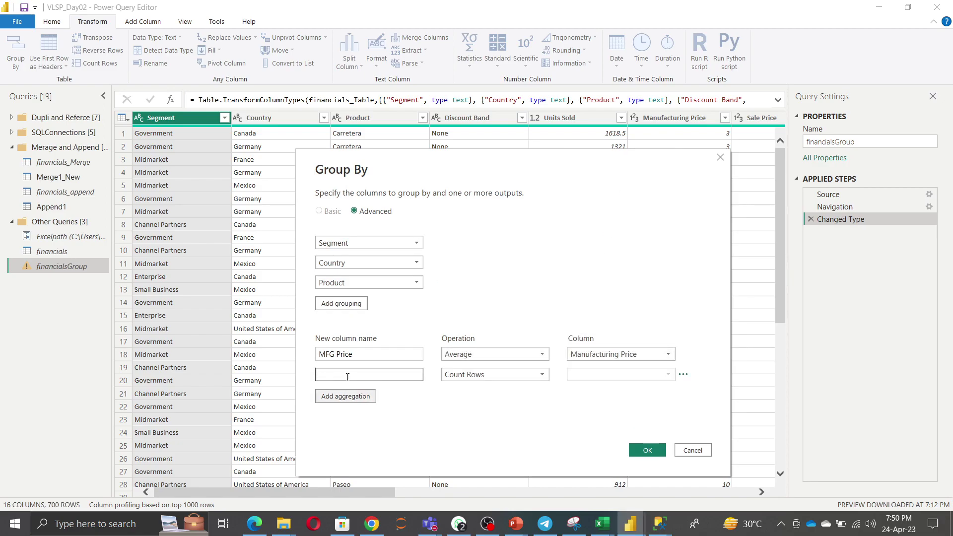
click(354, 374)
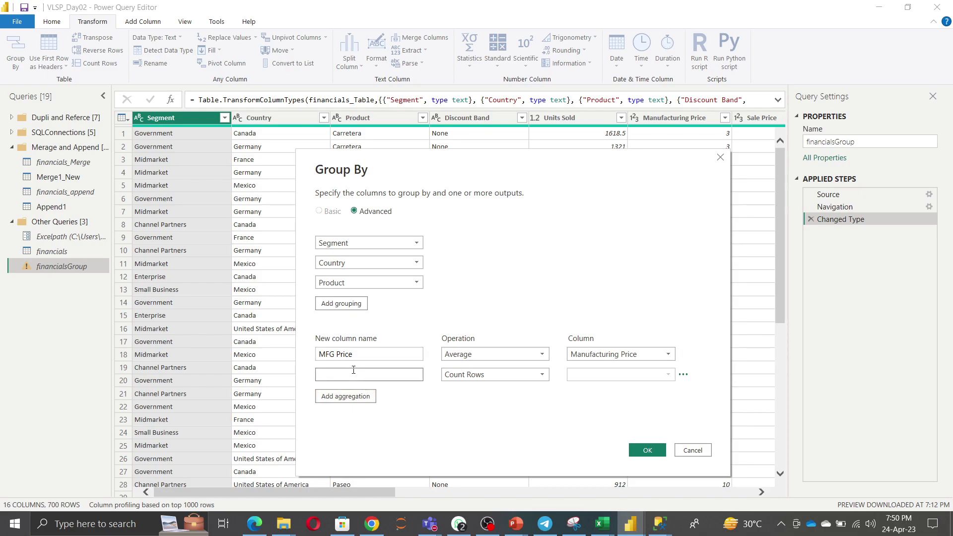
text(Total Sales)
click(492, 373)
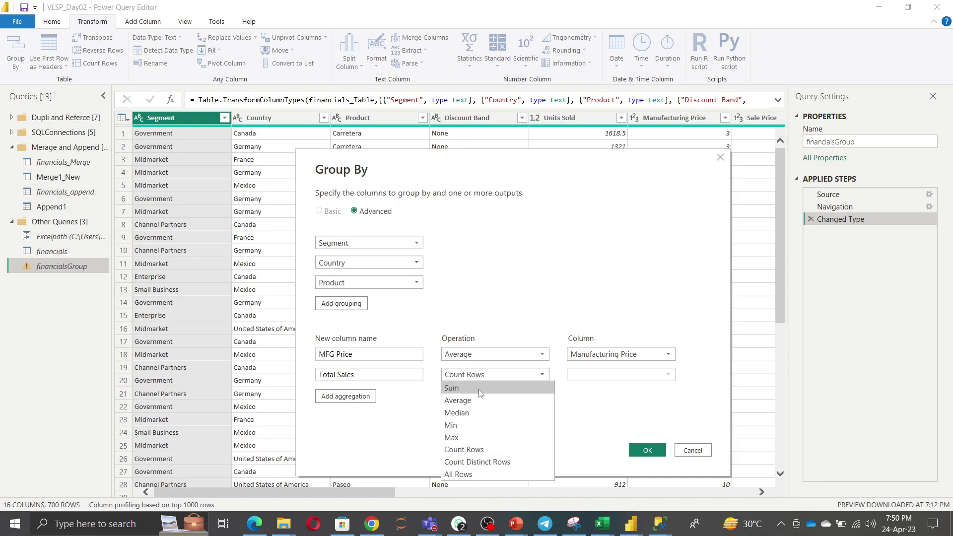
click(480, 391)
click(616, 376)
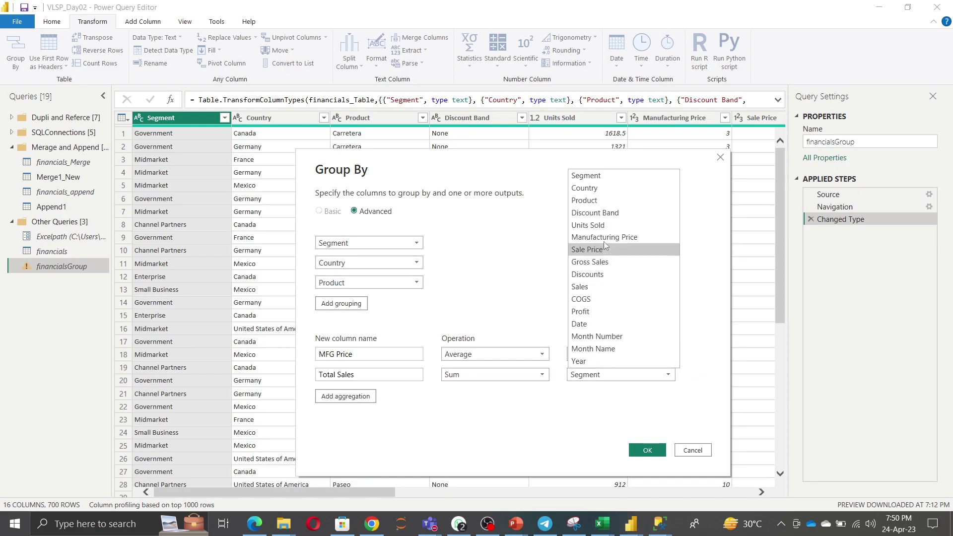
click(608, 286)
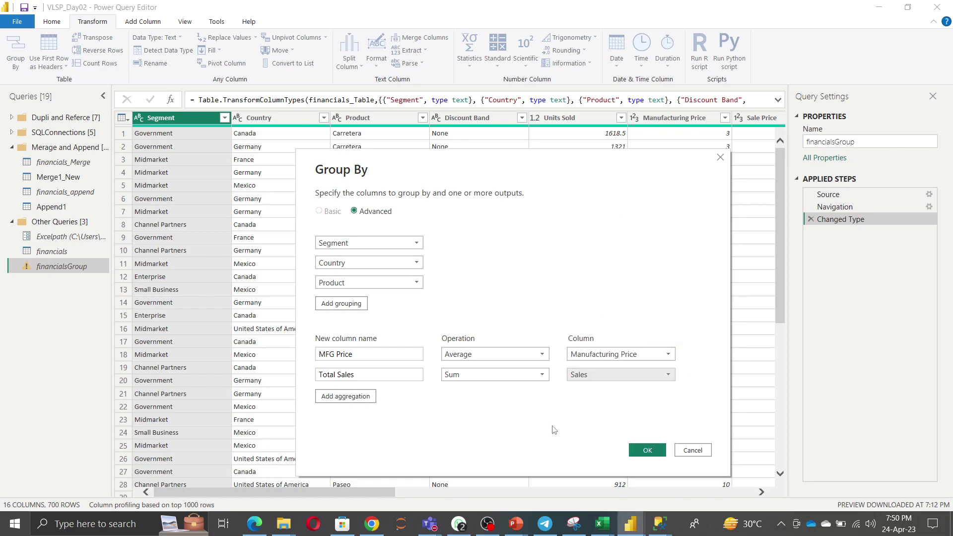
Add a third aggregation named Avg Sales Price that takes the Average of the Sale Price column
click(346, 396)
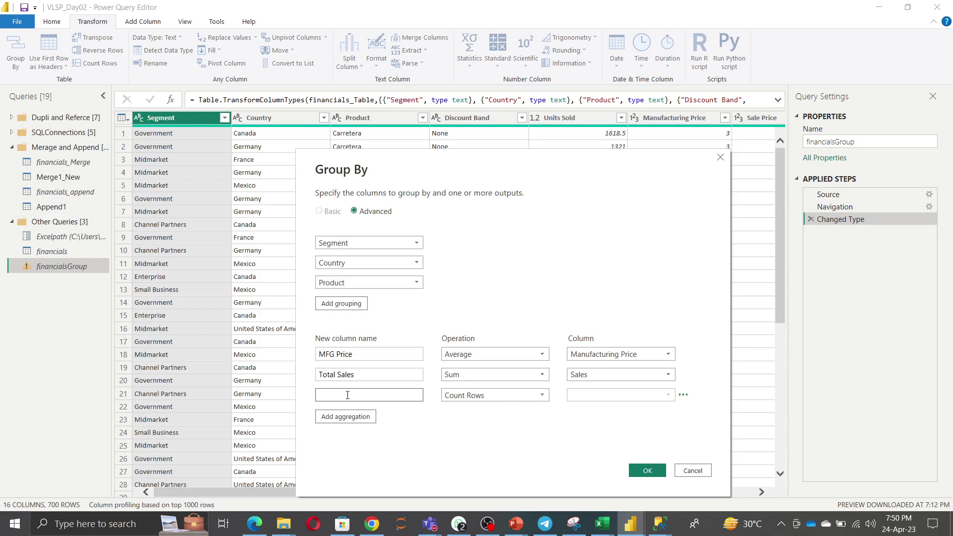
click(348, 395)
text(Total)
key(BackSpace)
key(BackSpace)
key(BackSpace)
key(BackSpace)
key(BackSpace)
text(Avg Sales Price)
click(504, 396)
click(489, 423)
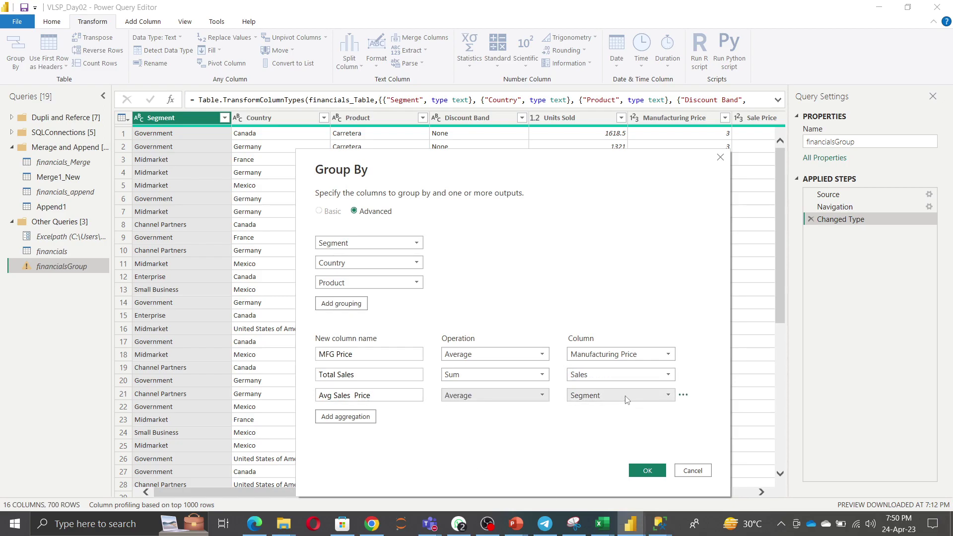
click(624, 396)
click(608, 271)
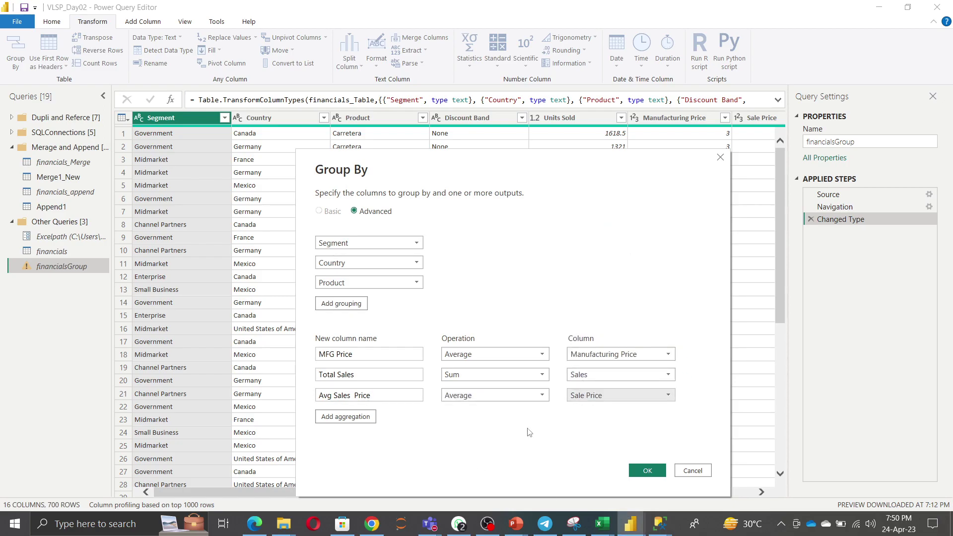
Add a fourth aggregation named Profit that takes the Sum of the Profit column, and apply the grouping
click(343, 418)
click(356, 418)
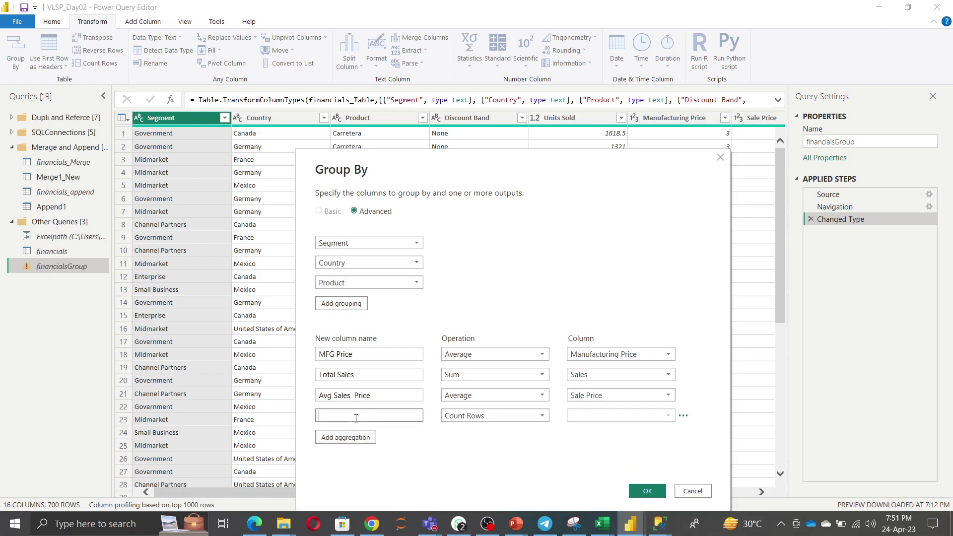
click(489, 418)
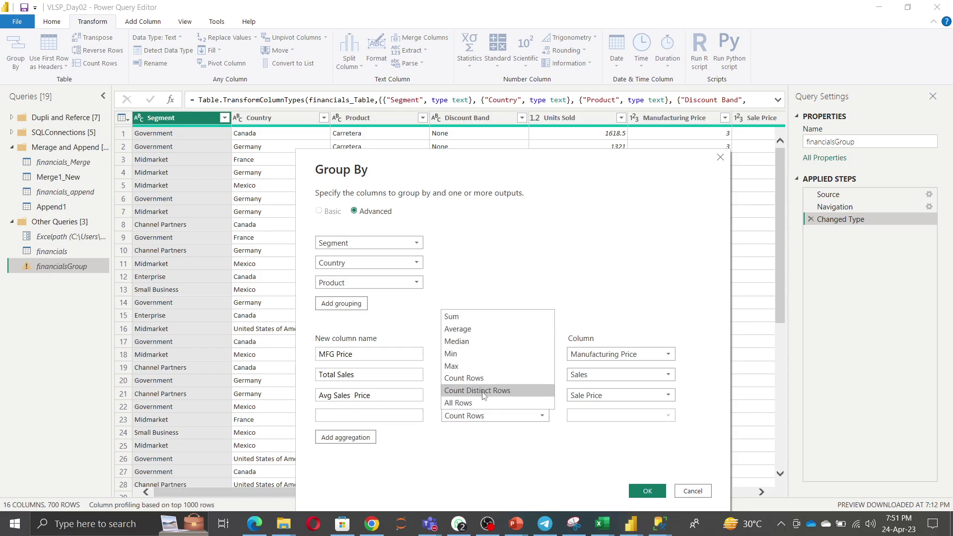
click(468, 322)
click(627, 420)
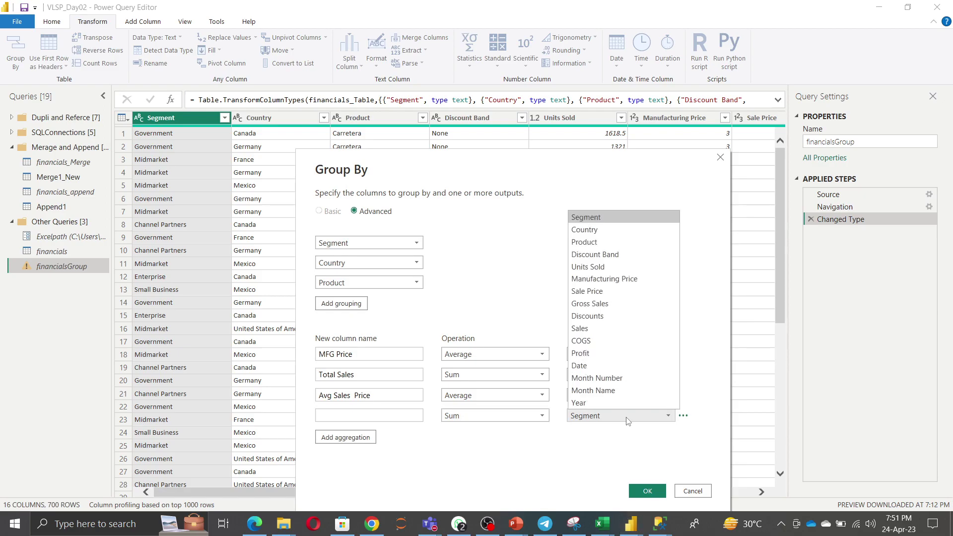
click(594, 353)
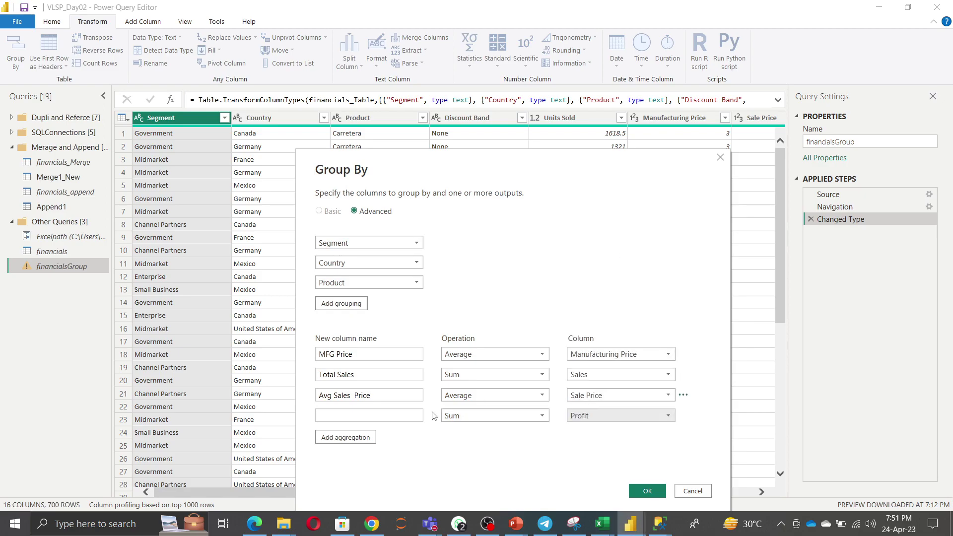
click(365, 415)
text(Pro)
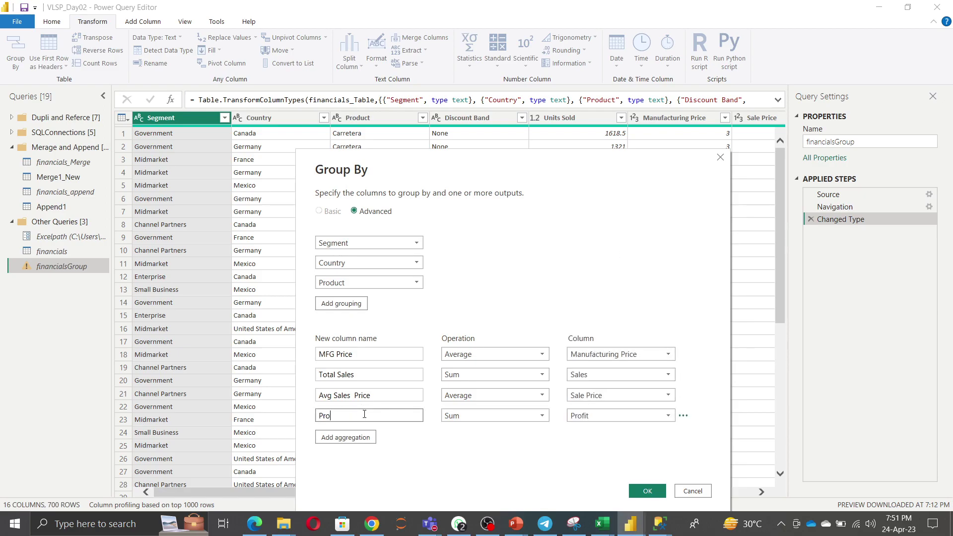
text(dfit)
click(648, 491)
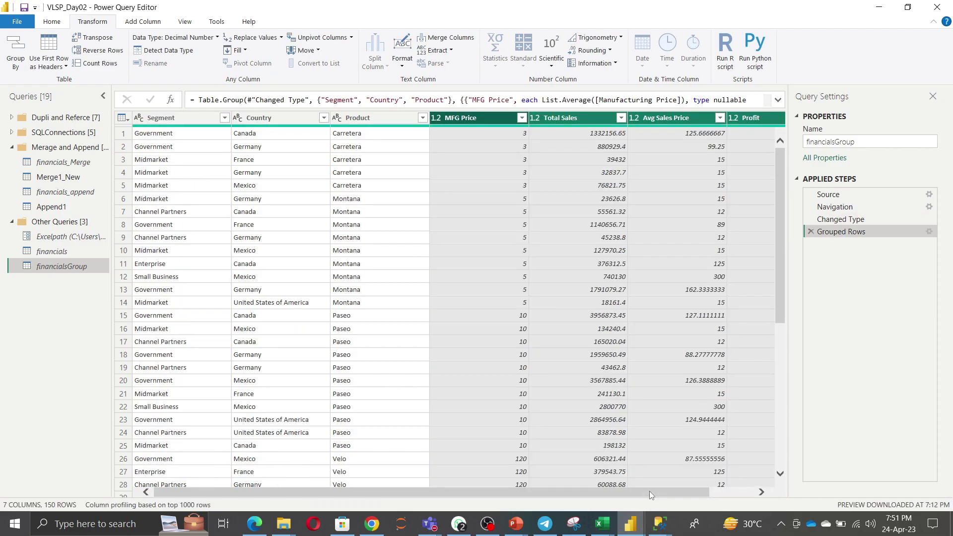
drag(326, 494, 123, 493)
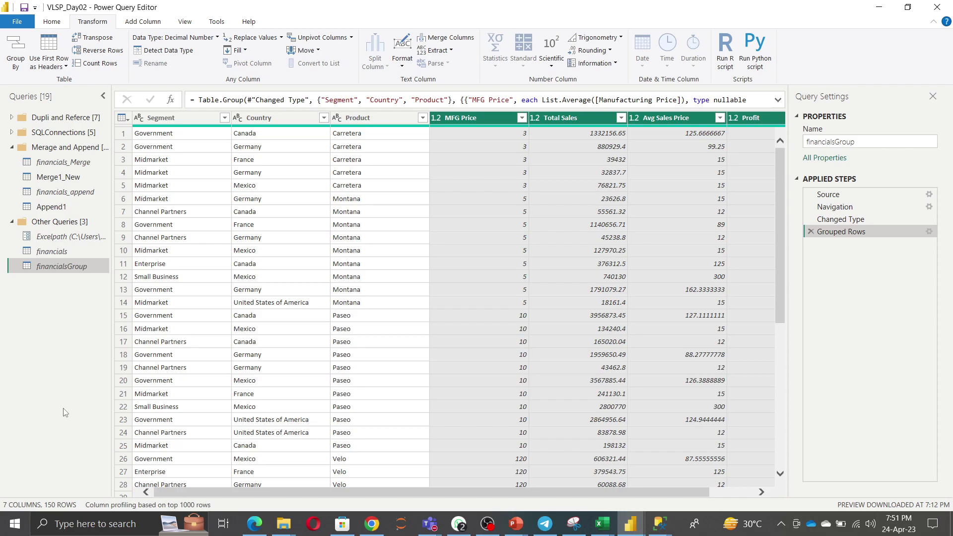
Move the financialsGroup query into the Merage and Append group
right_click(78, 269)
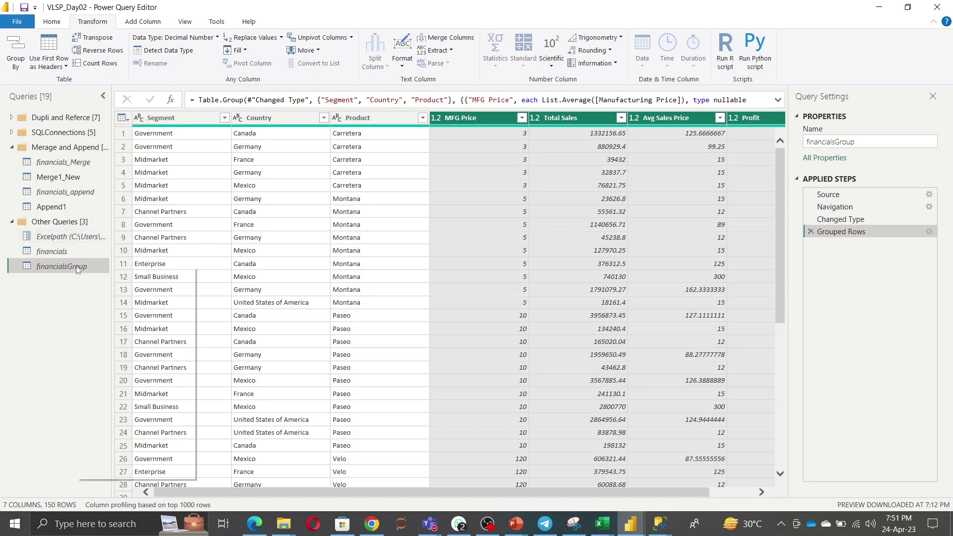
mouse_move(149, 387)
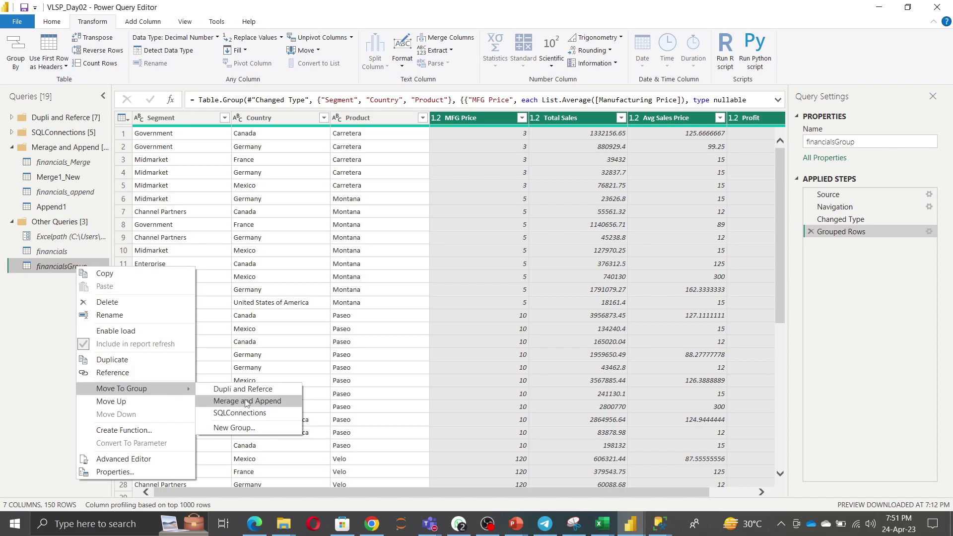
click(247, 402)
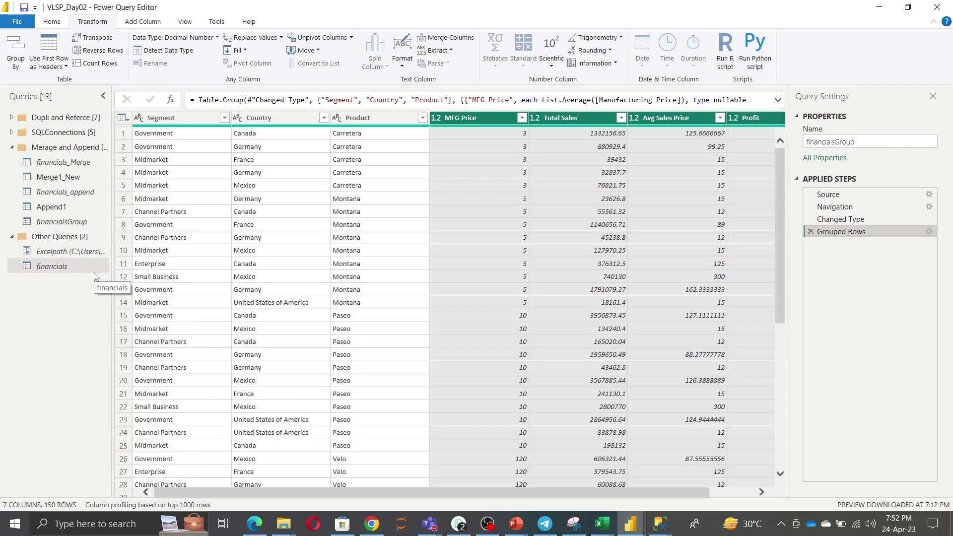
Duplicate the financials query and rename the copy as financialsTranform
right_click(59, 268)
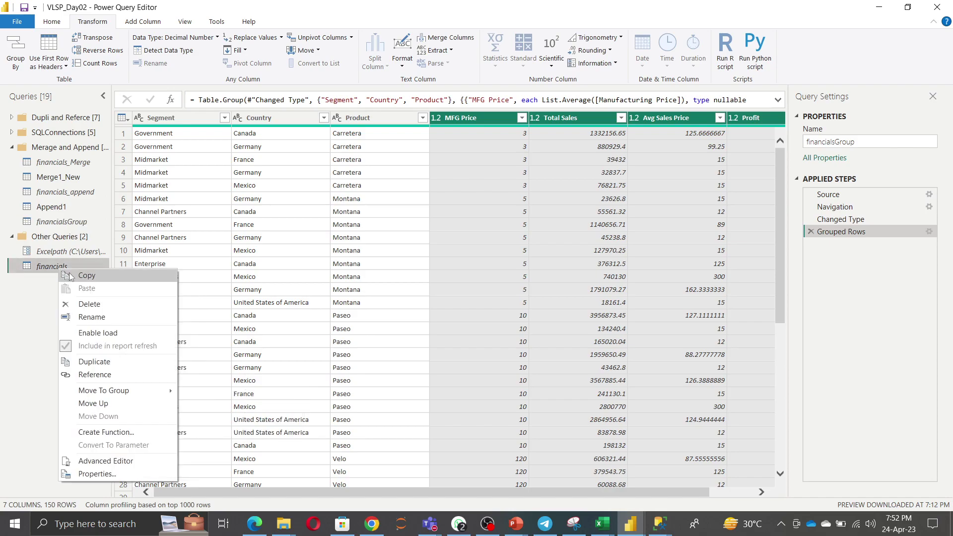
click(101, 364)
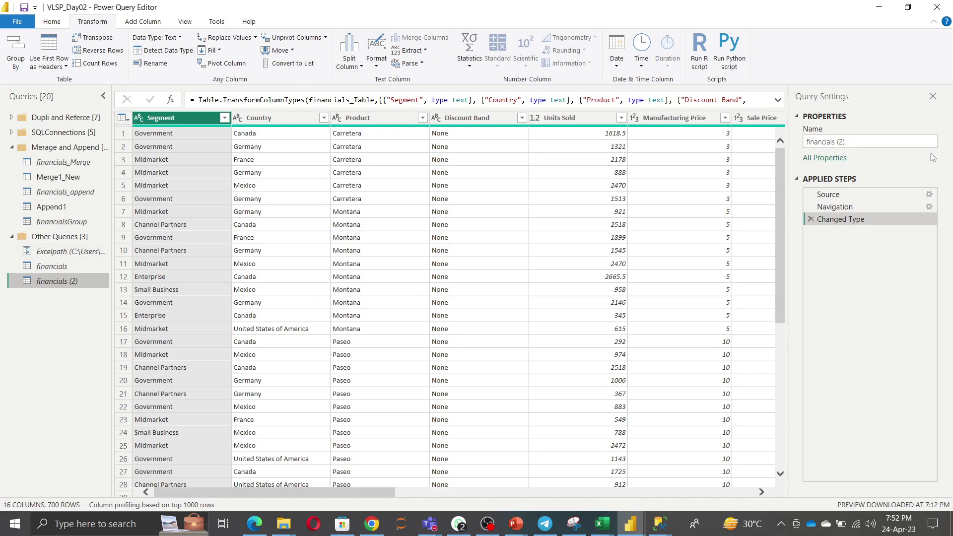
click(858, 141)
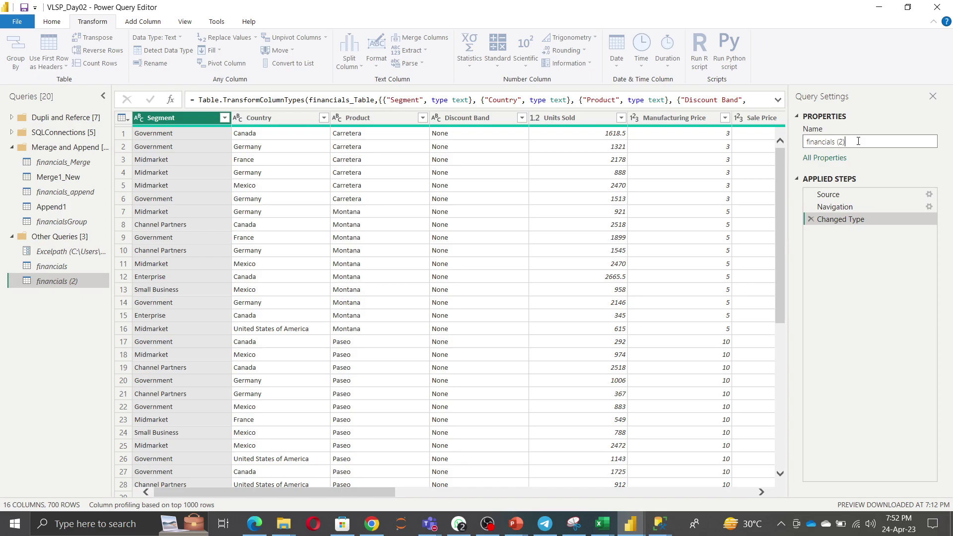
key(BackSpace)
key(BackSpace)
key(BackSpace)
text(Tranform)
click(45, 362)
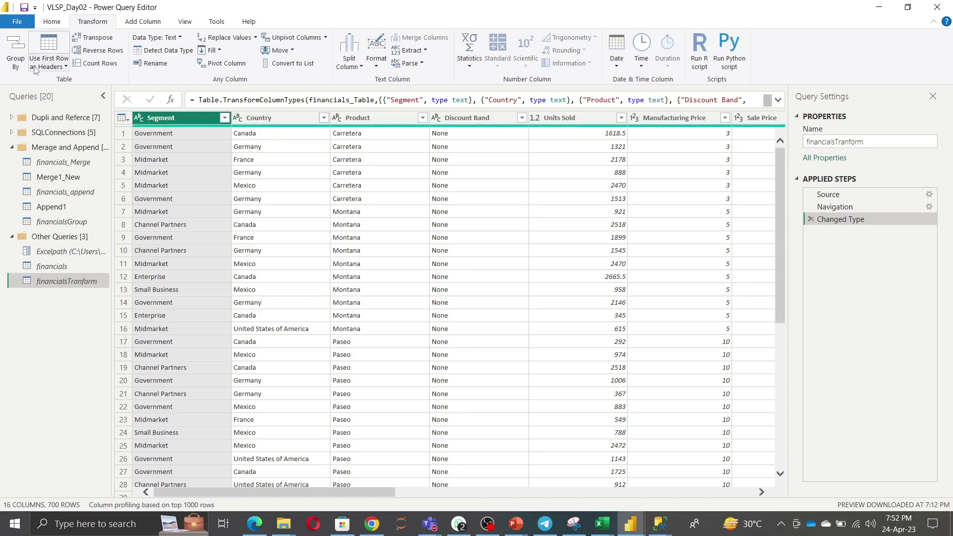
click(65, 67)
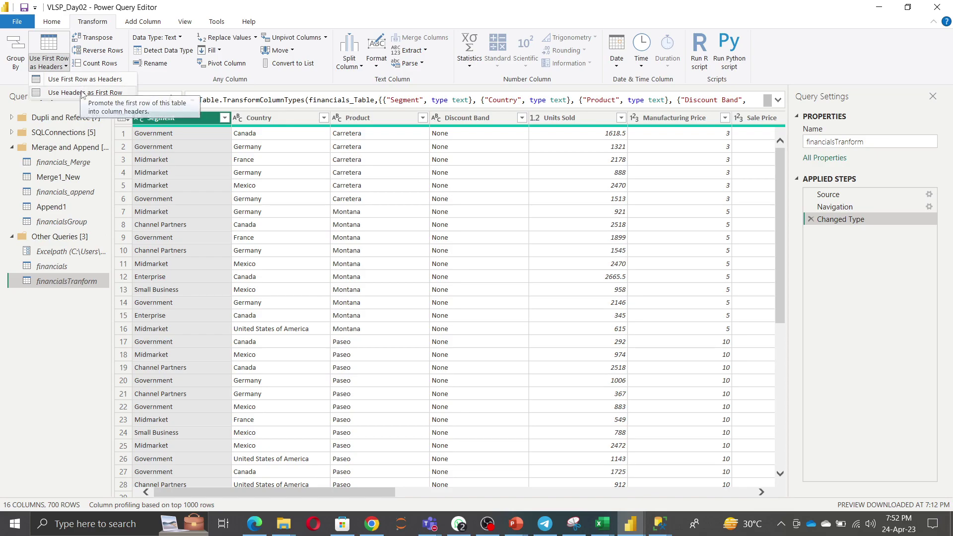
click(180, 82)
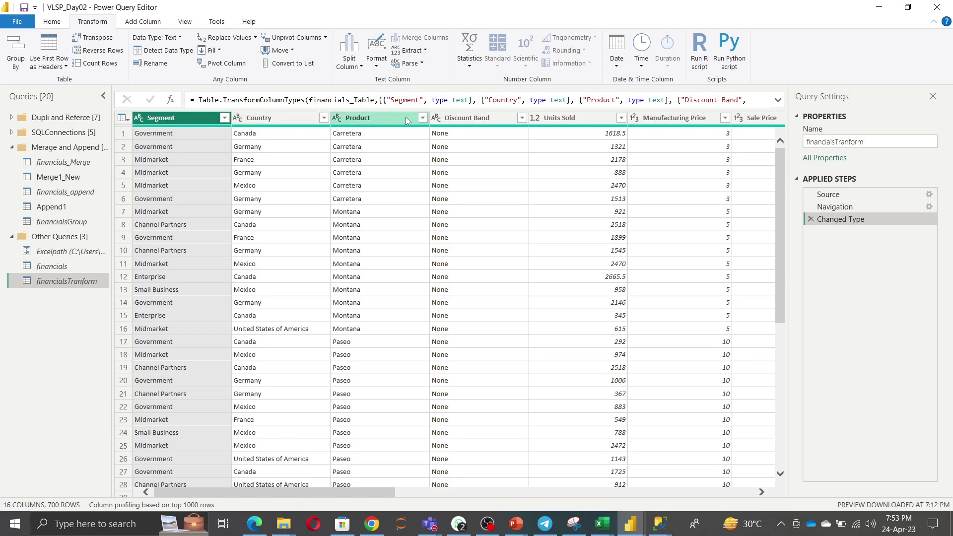
Remove the Discount Band, Manufacturing Price and Sale Price columns from financialsTranform, keeping Units Sold
click(479, 118)
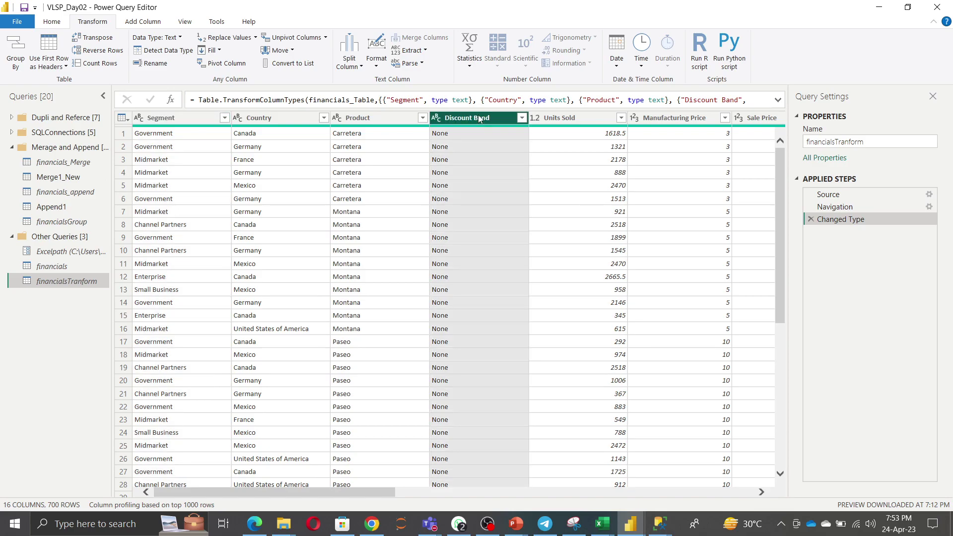
key(shift+Right)
key(shift+Right)
key(shift+Right)
key(shift+Right)
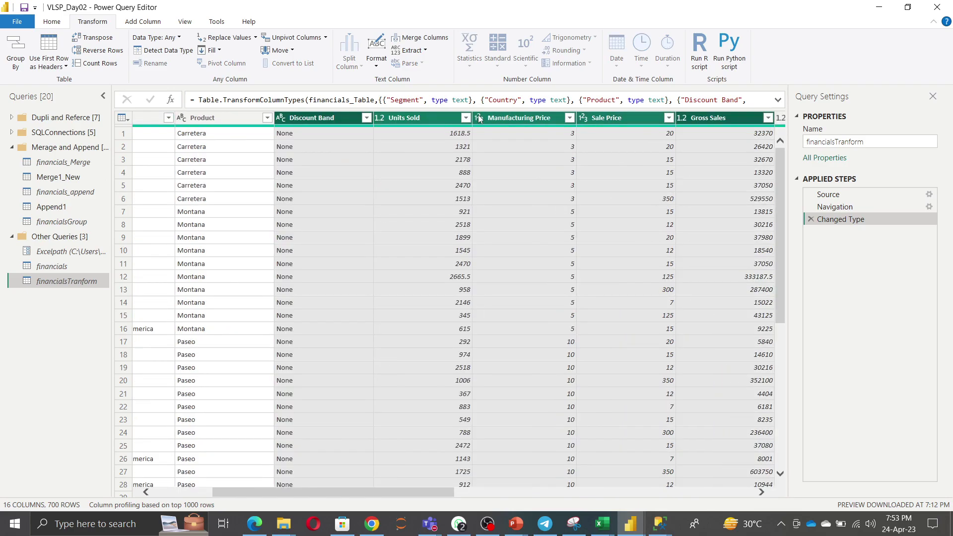
key(shift+Left)
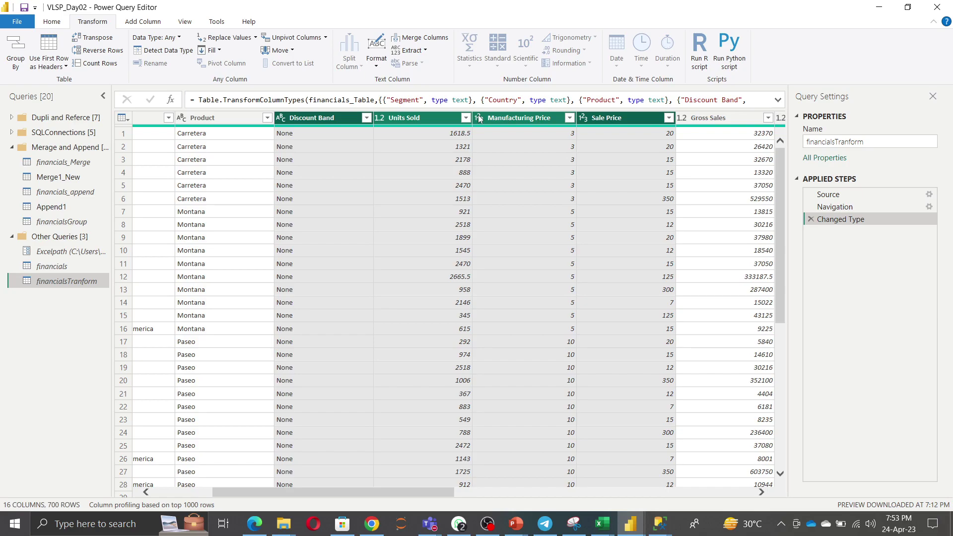
ctrl+click(399, 123)
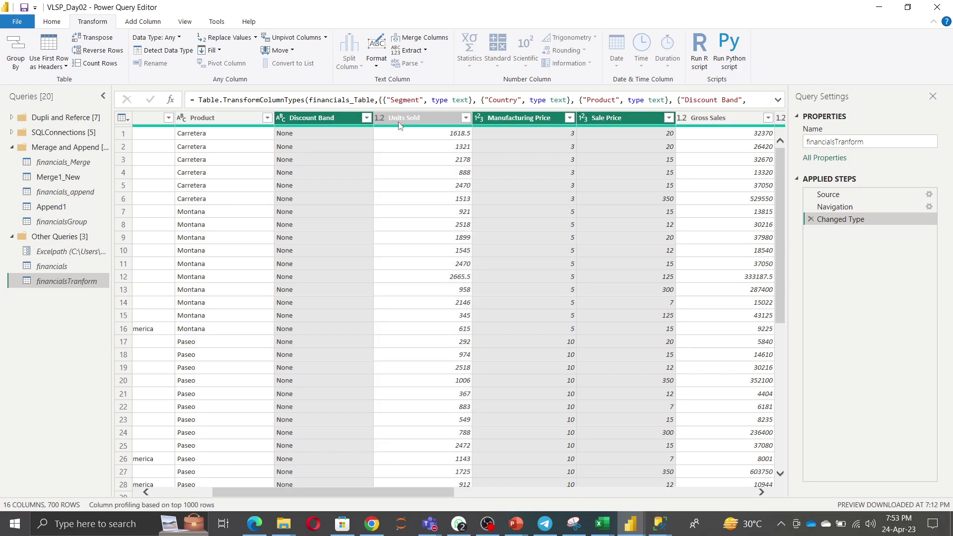
click(51, 22)
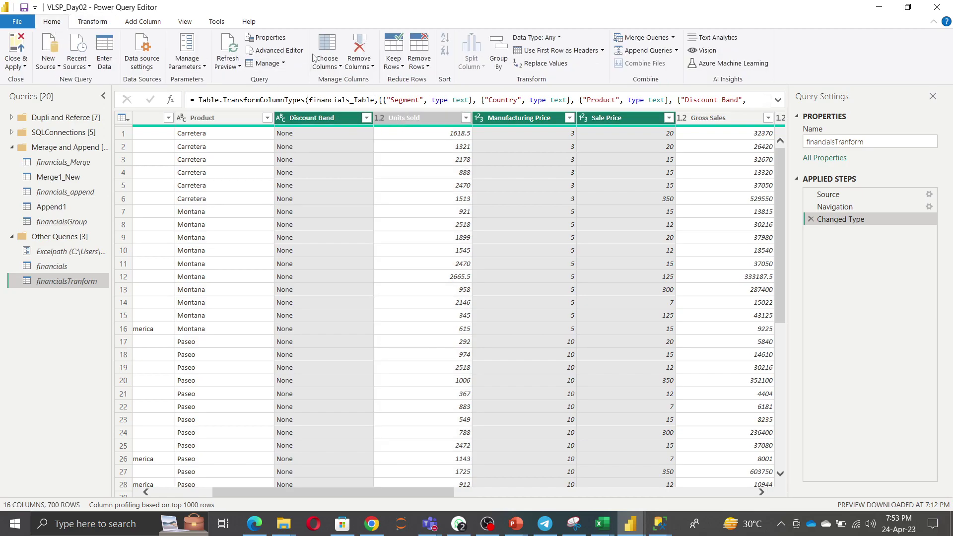
click(359, 47)
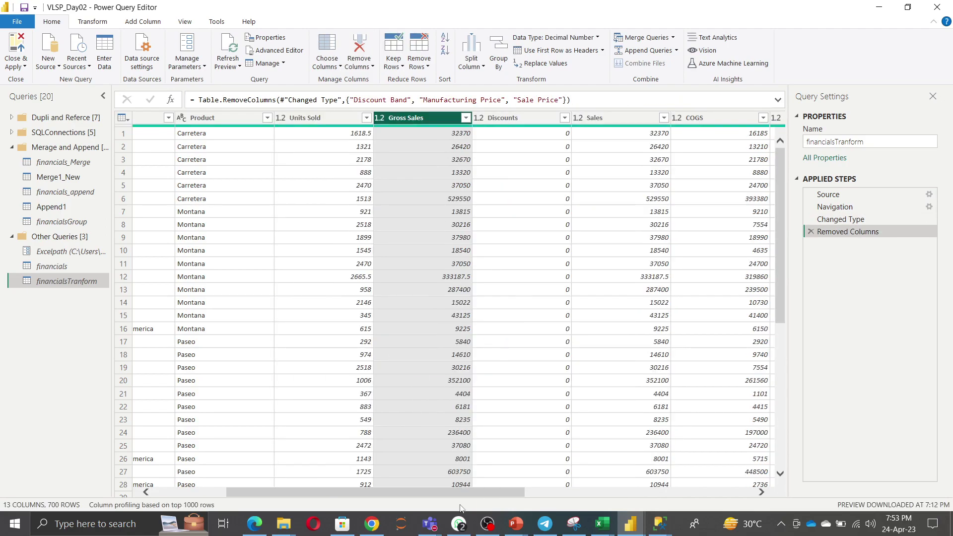
Remove the Discounts, Profit, Date, Month Number, Month Name, Year and COGS columns from financialsTranform
click(530, 123)
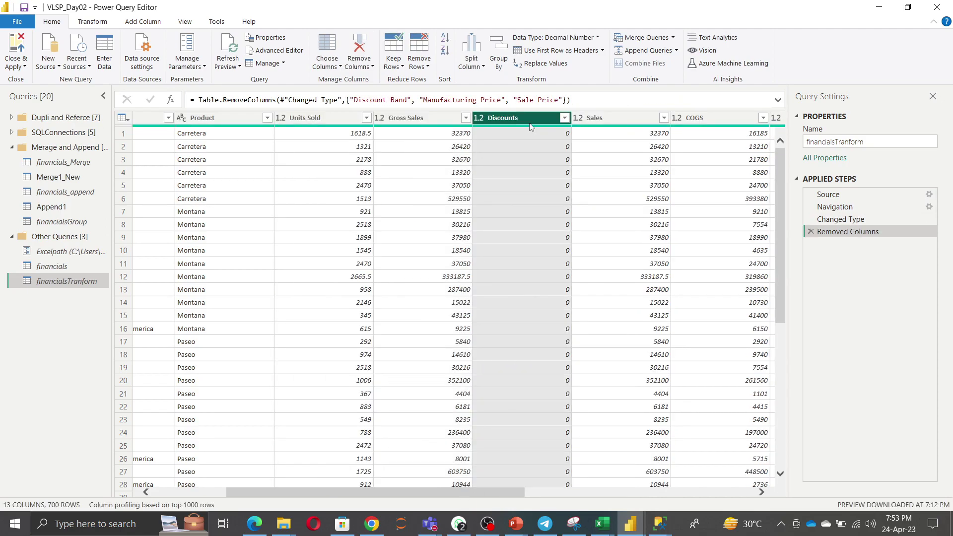
click(359, 47)
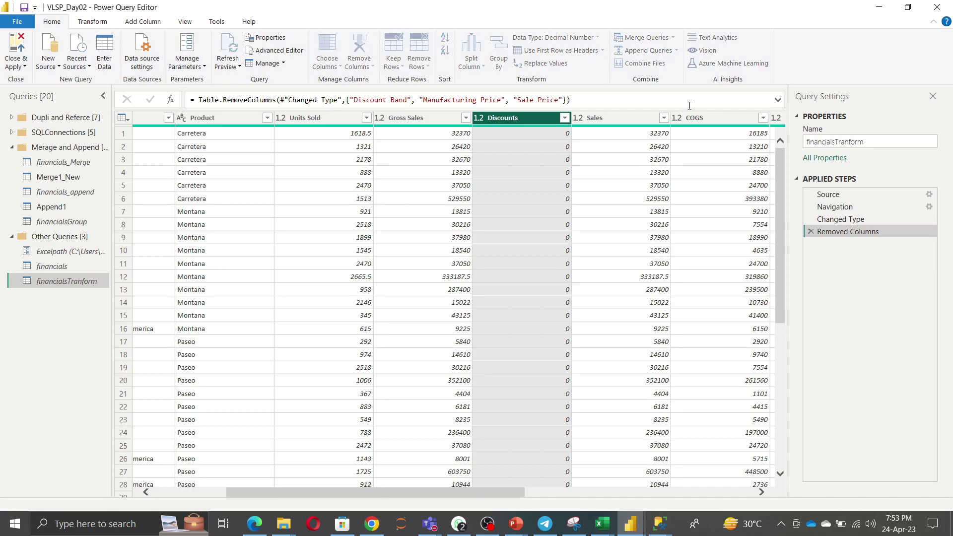
click(694, 123)
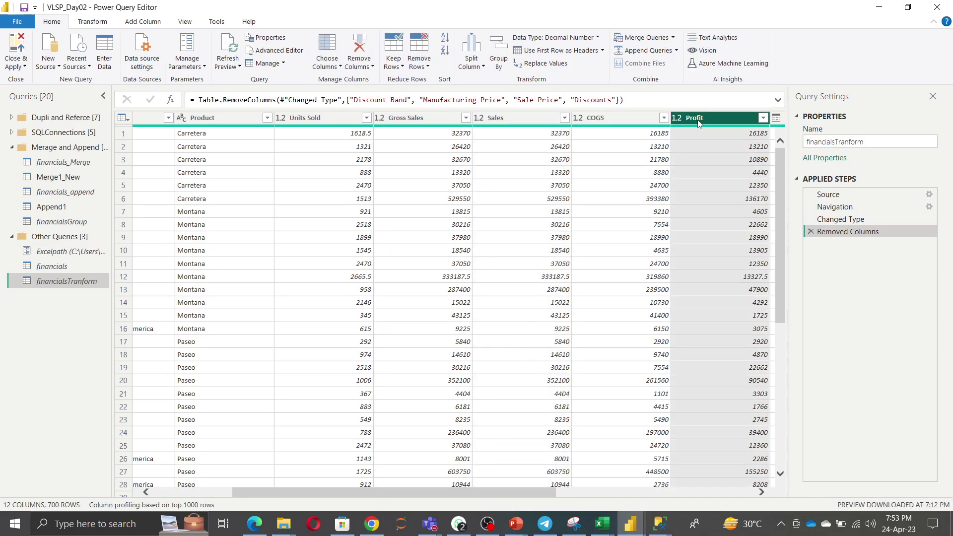
click(364, 47)
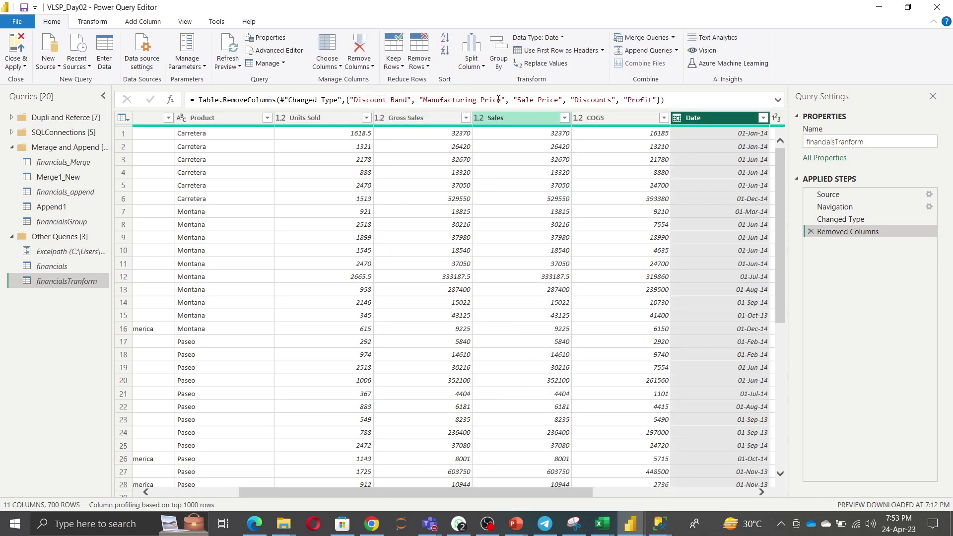
click(361, 46)
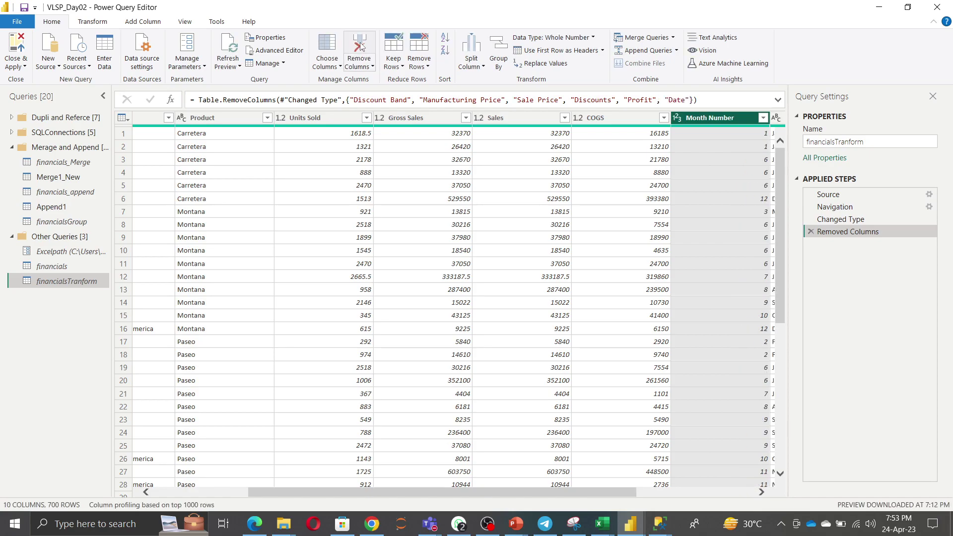
click(361, 46)
click(361, 46)
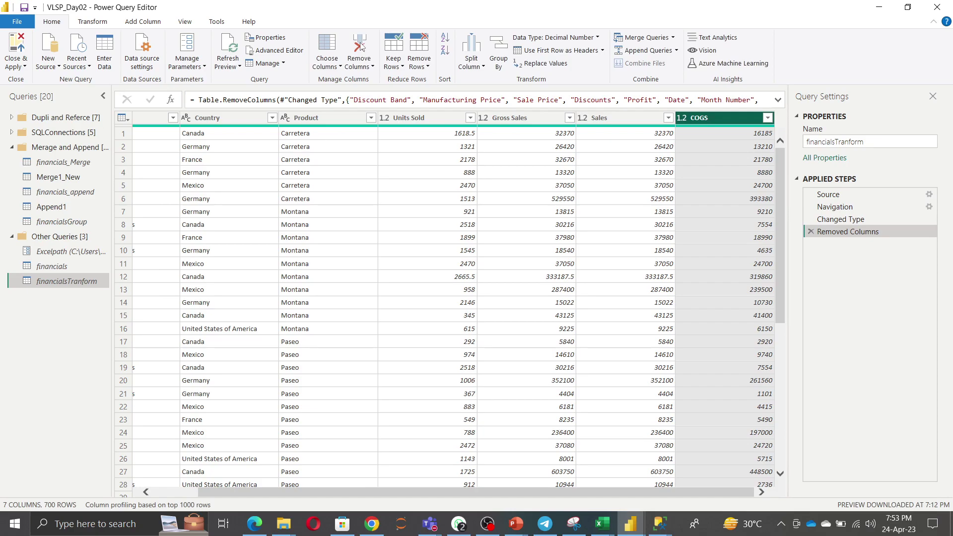
click(361, 47)
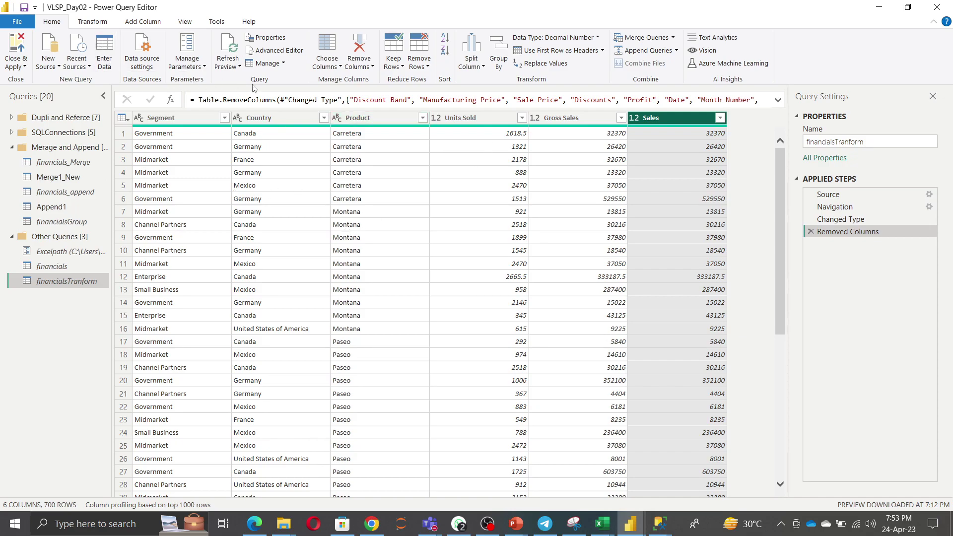
Start an advanced Group By on financialsTranform with Segment, Country and Product as the grouping columns
click(499, 56)
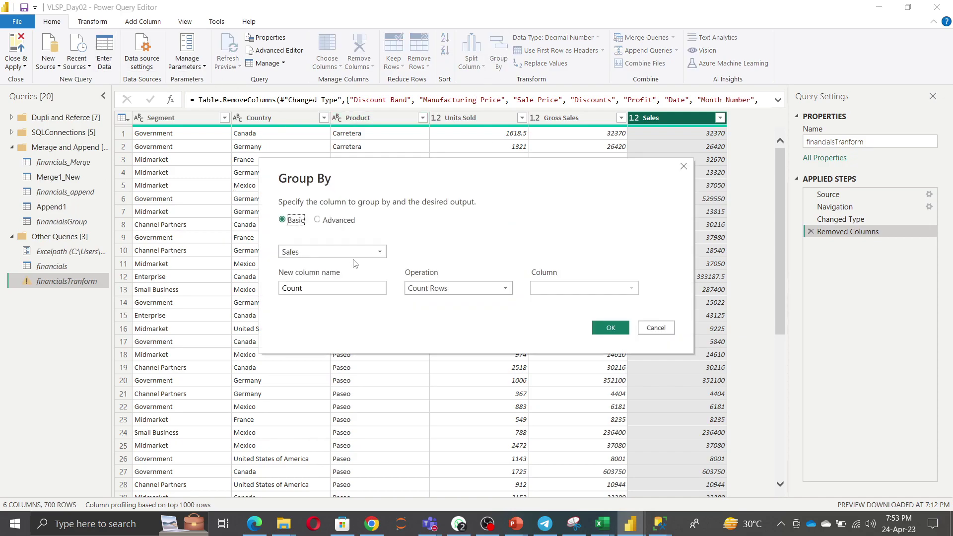
click(319, 220)
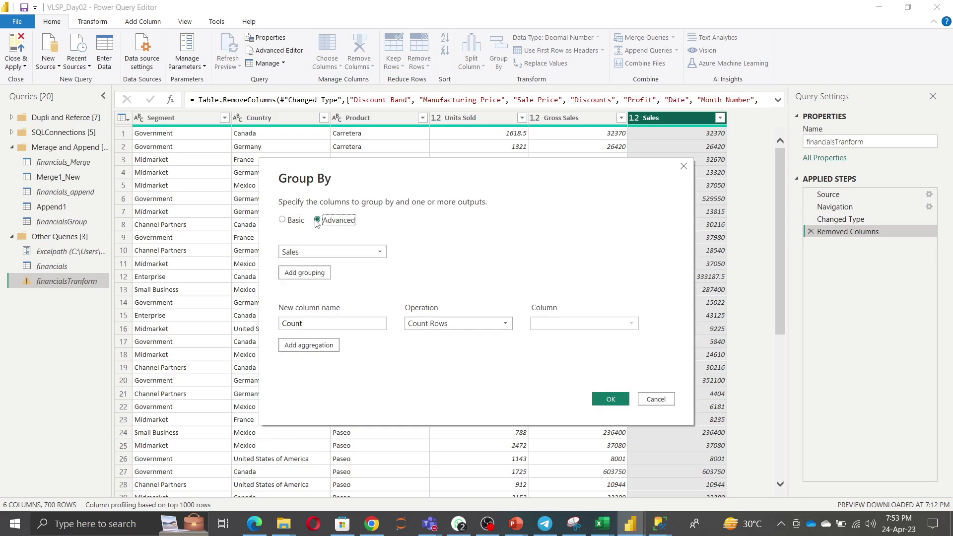
click(315, 253)
click(303, 262)
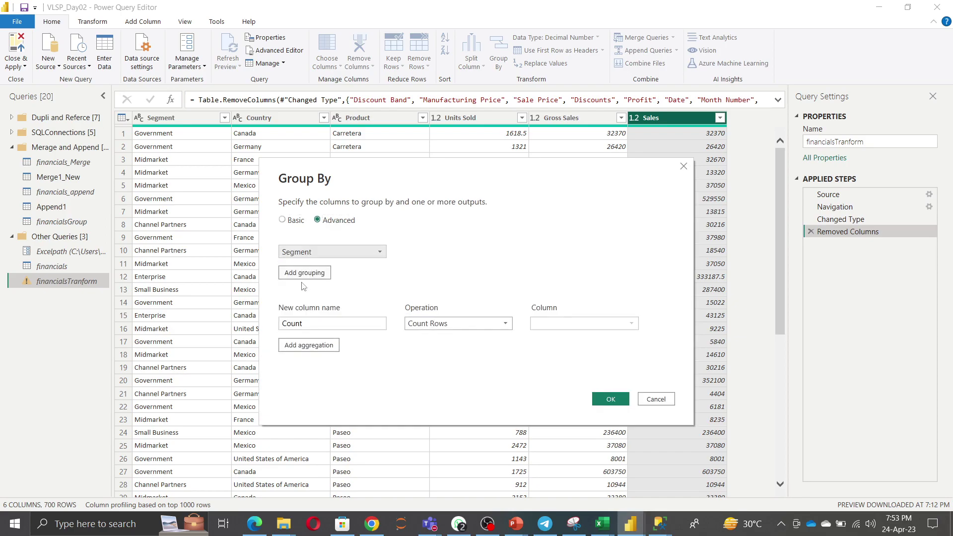
click(304, 274)
click(304, 273)
click(308, 296)
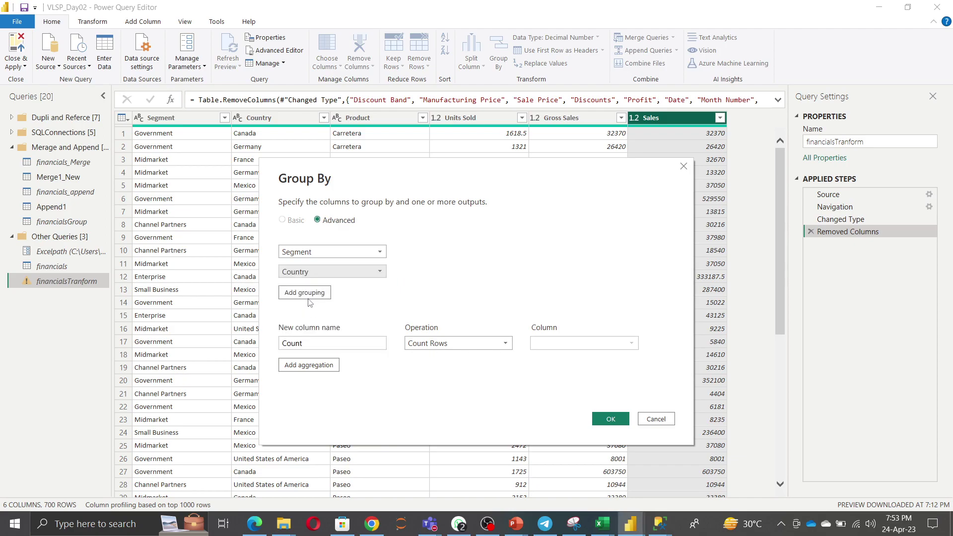
click(306, 293)
click(308, 292)
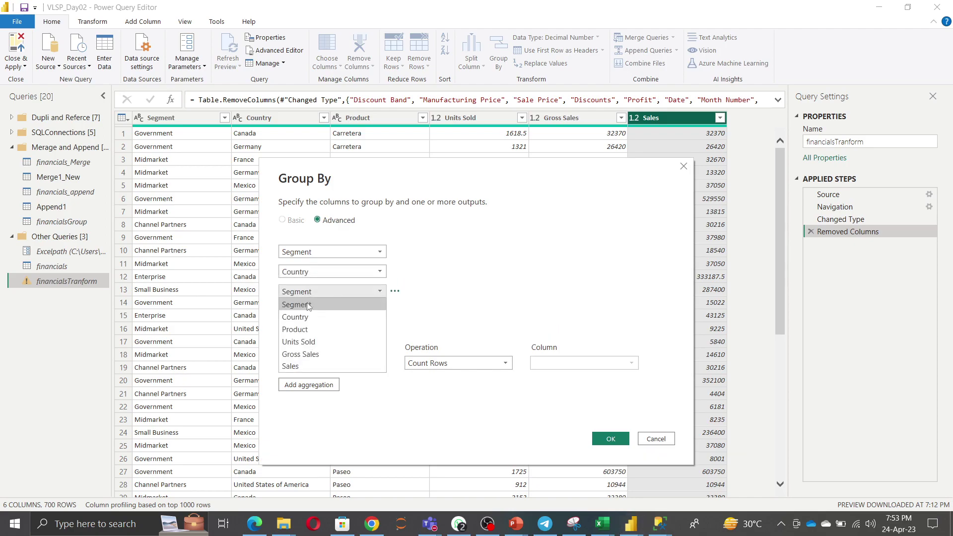
click(305, 329)
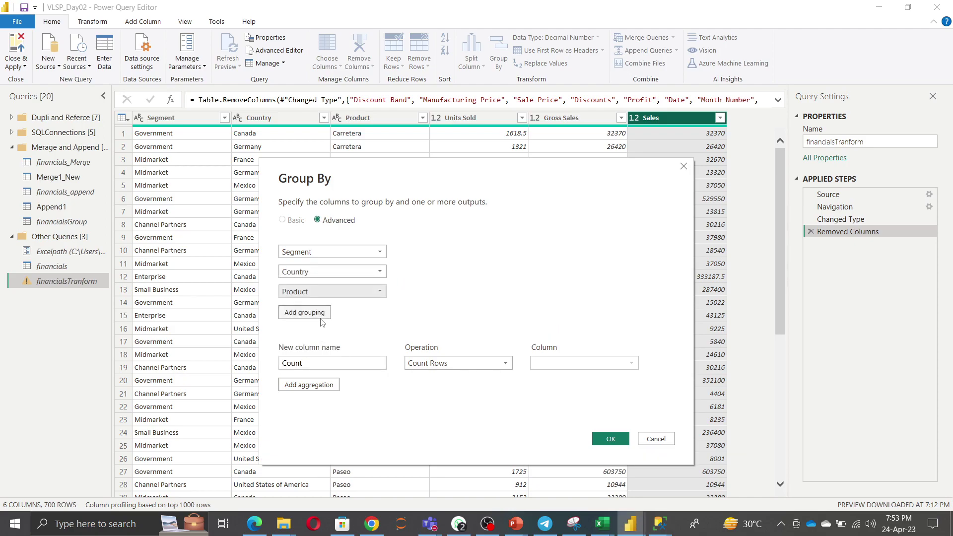
Define the first aggregation as Total unit Sold, using the Sum of the Units Sold column
drag(349, 360, 80, 355)
key(BackSpace)
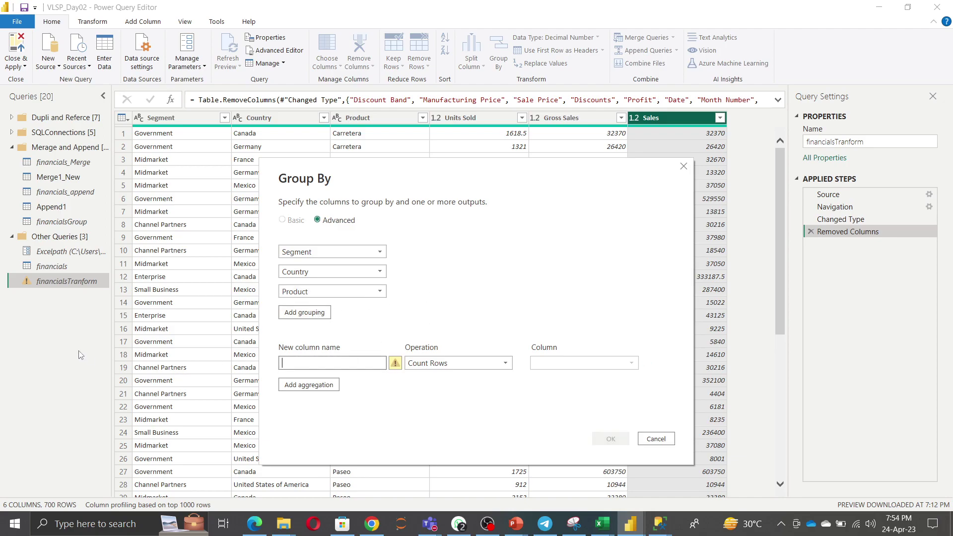
text(Total unit)
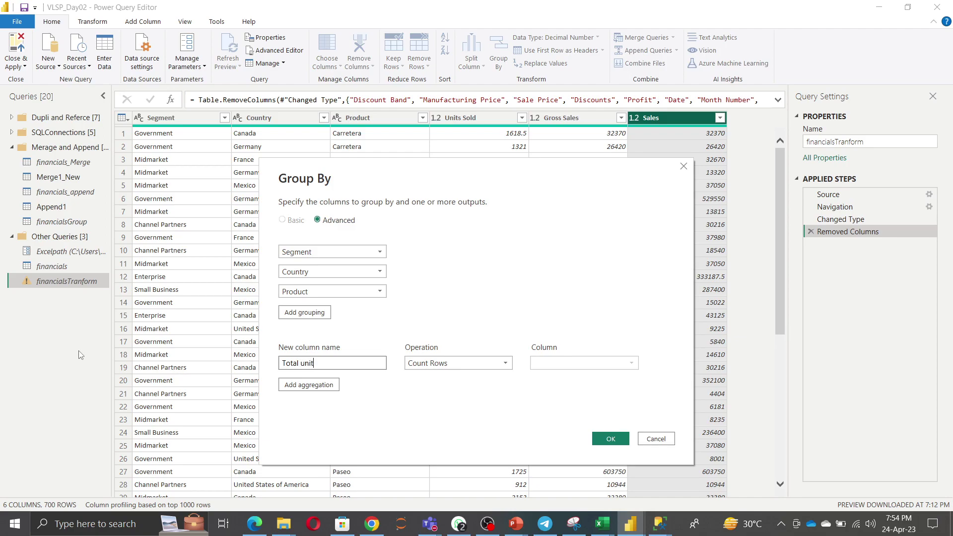
text( Sold)
click(424, 364)
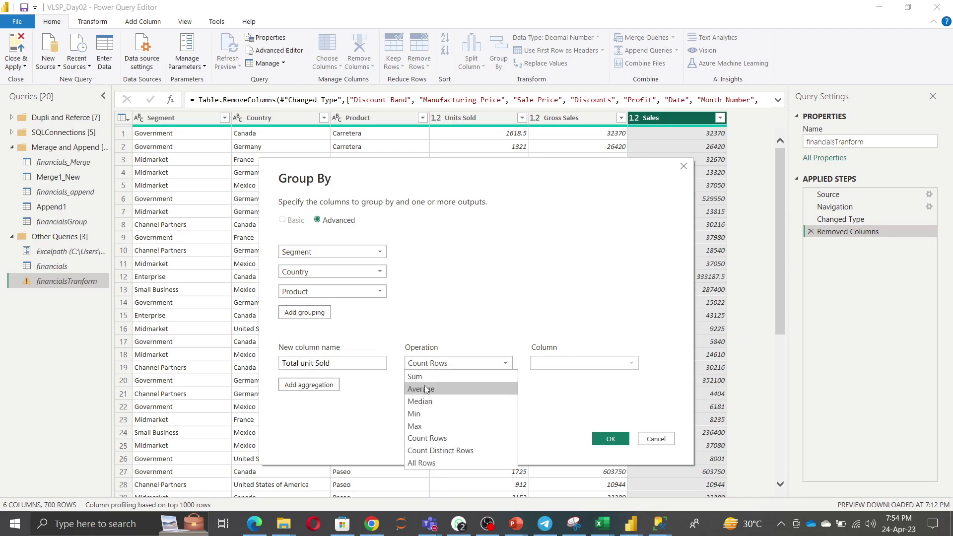
click(463, 377)
click(597, 364)
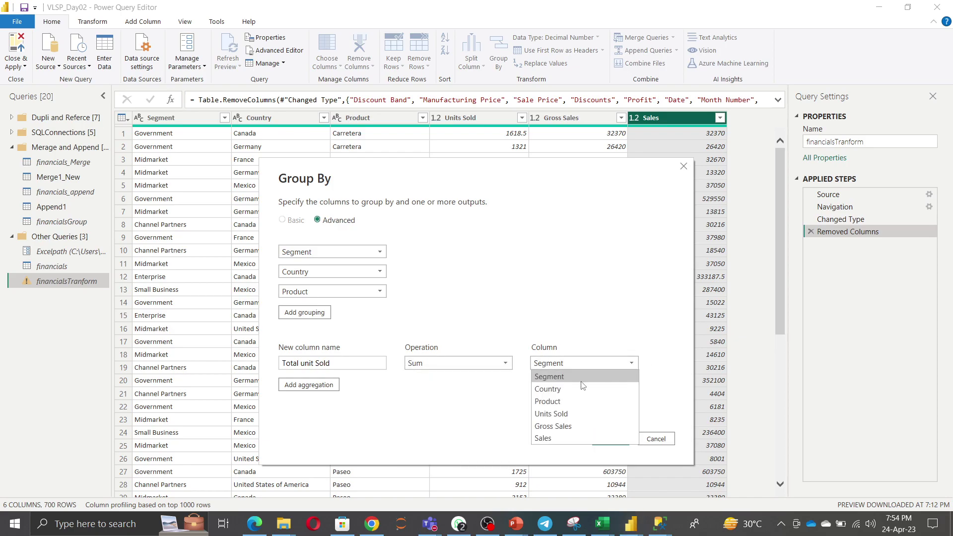
click(581, 415)
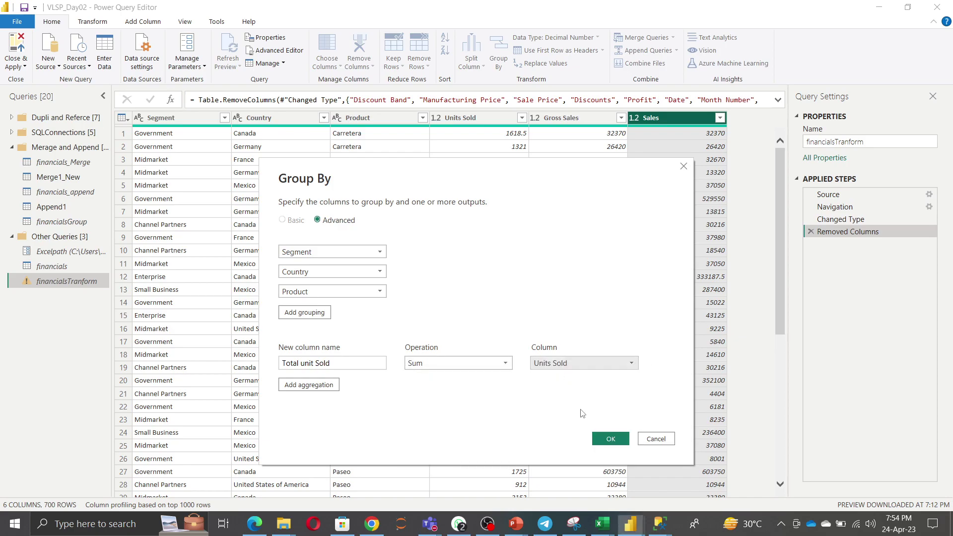
Add a second aggregation named Total Gross Sales, using the Sum of the Gross Sales column
click(304, 386)
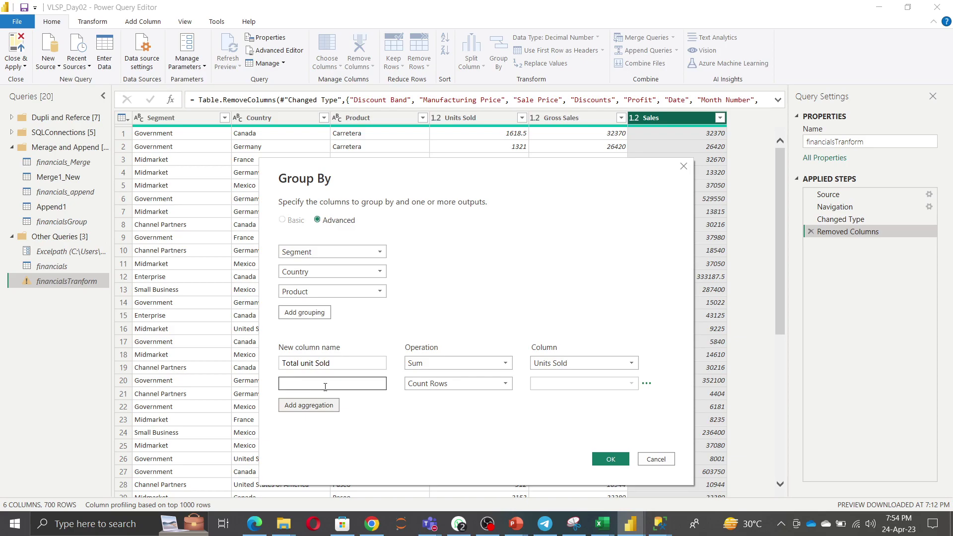
text(Total Gtoss)
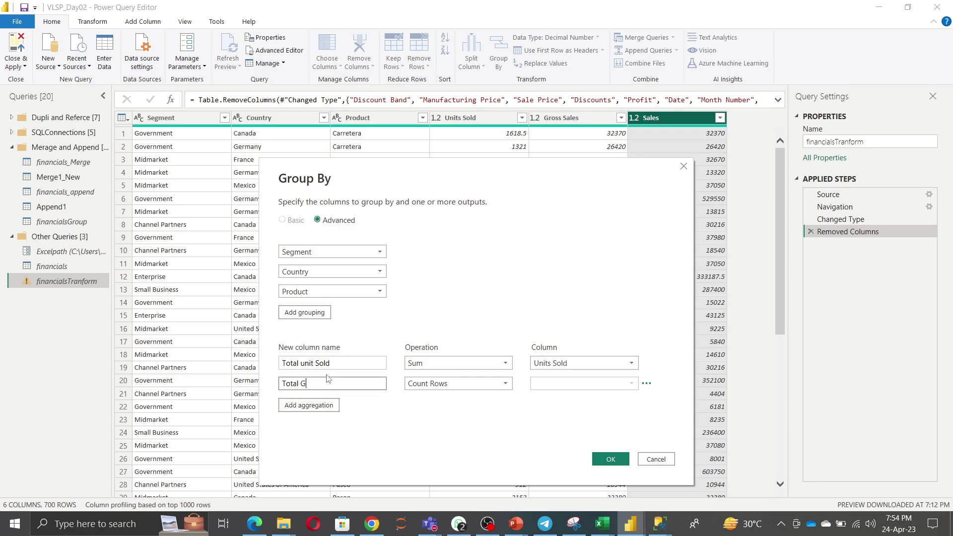
key(BackSpace)
key(BackSpace)
key(BackSpace)
text(ross SAles)
key(BackSpace)
key(BackSpace)
key(BackSpace)
key(BackSpace)
text(ales)
click(455, 385)
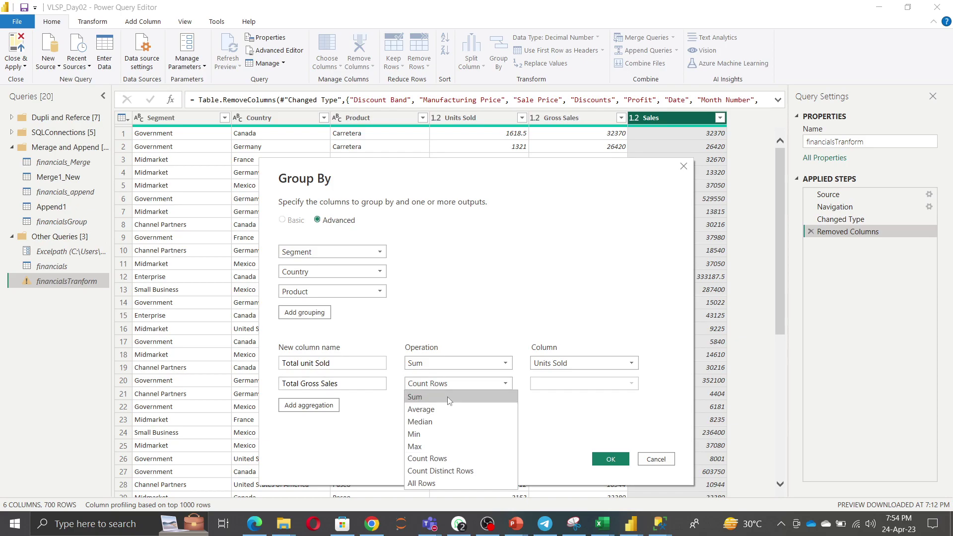
click(449, 397)
click(567, 386)
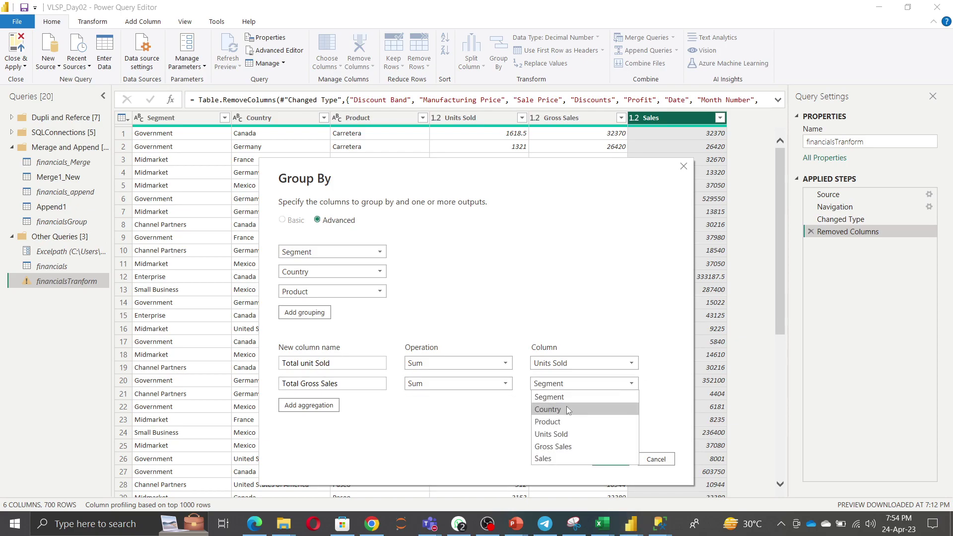
click(571, 445)
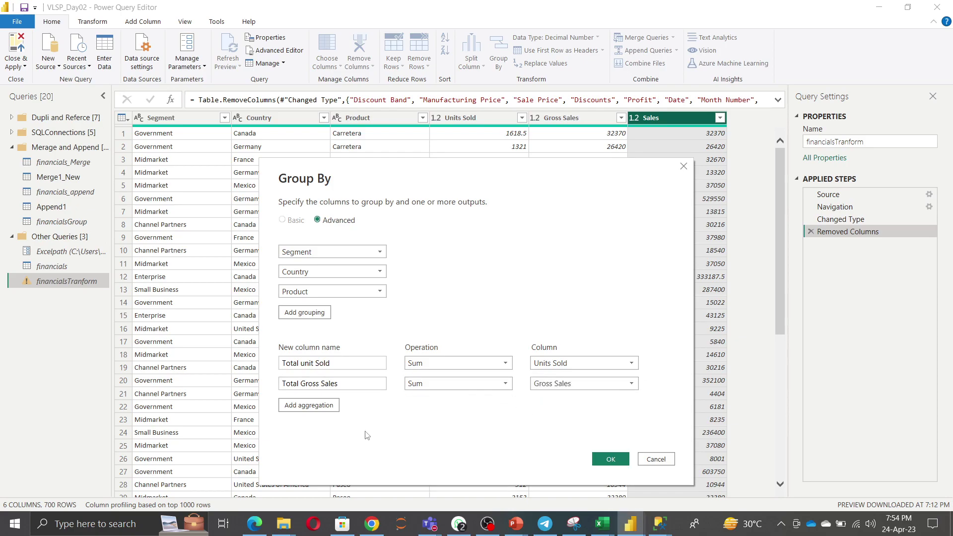
Add a third aggregation named Total Sales as the Sum of Sales, and apply the grouping
click(309, 406)
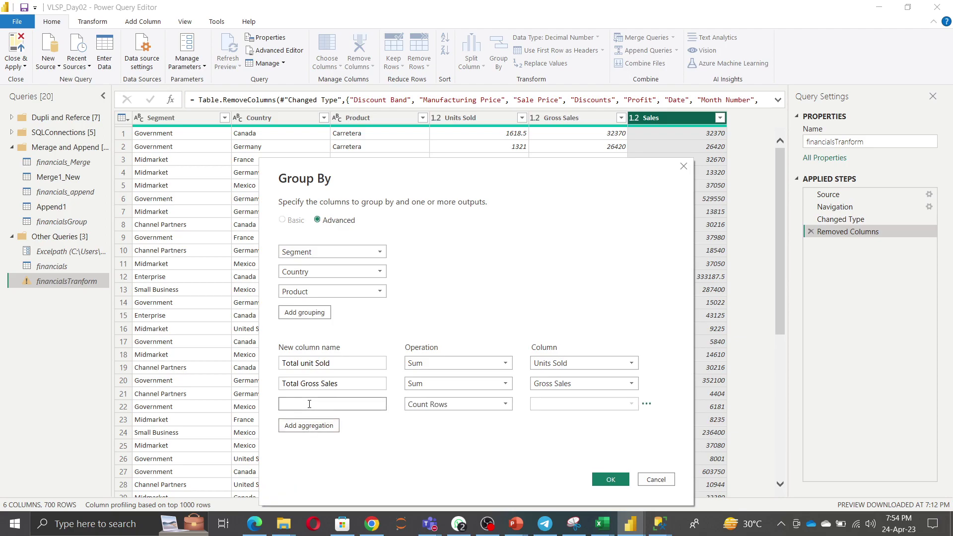
text(Total Sales)
click(448, 402)
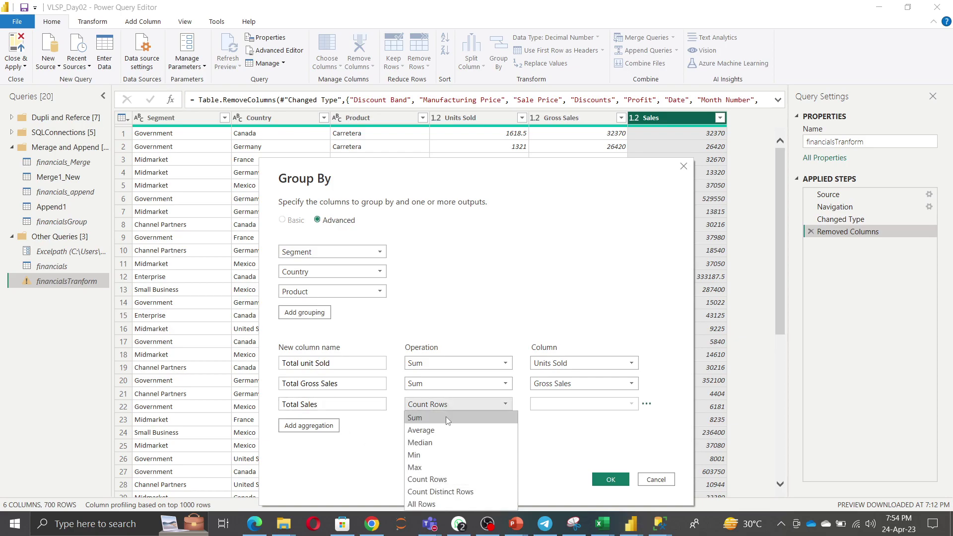
click(446, 416)
click(568, 405)
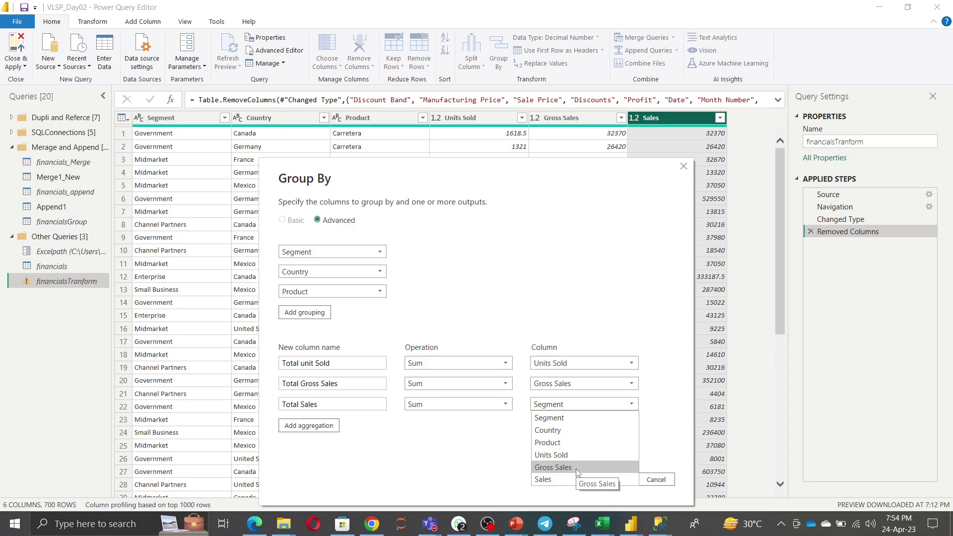
click(565, 480)
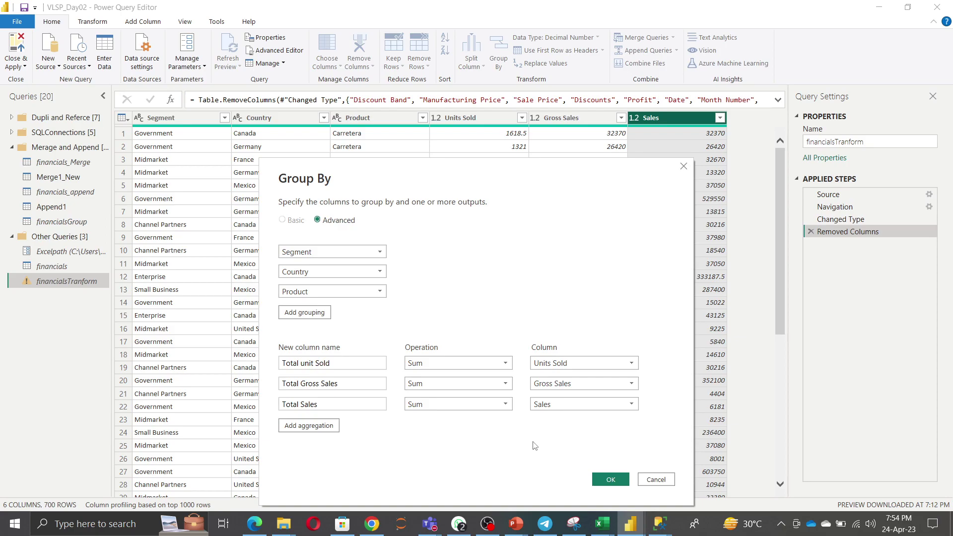
click(611, 479)
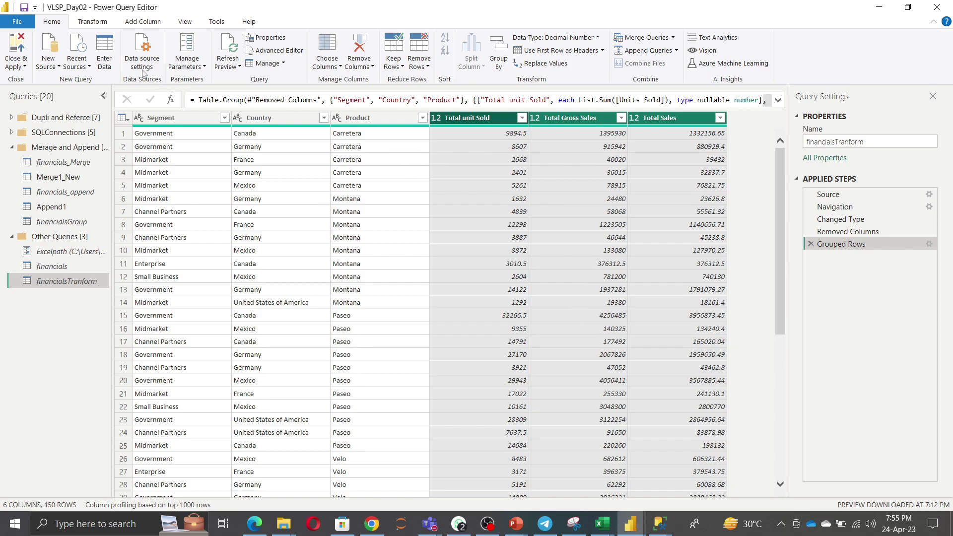
Transpose the grouped table, and delete the resulting transpose step from the query
click(93, 22)
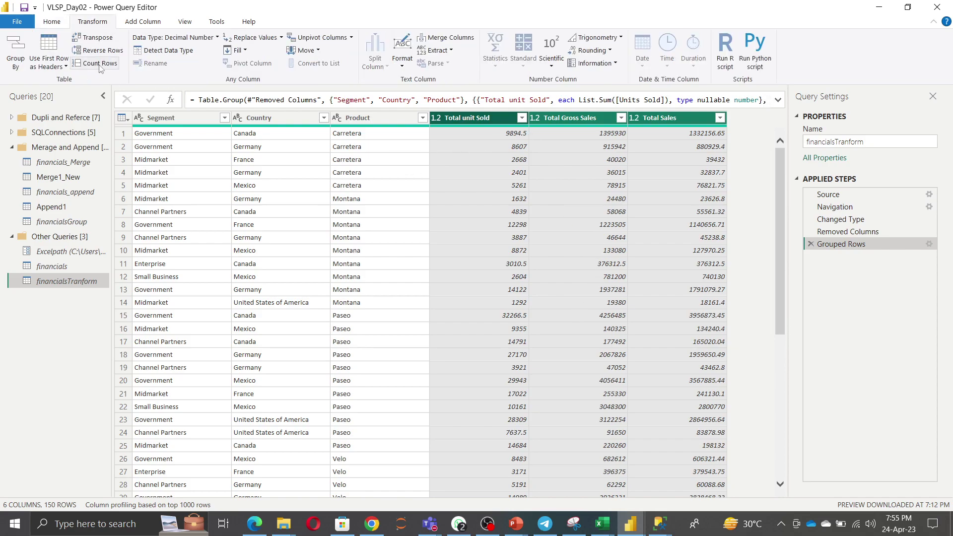
click(94, 37)
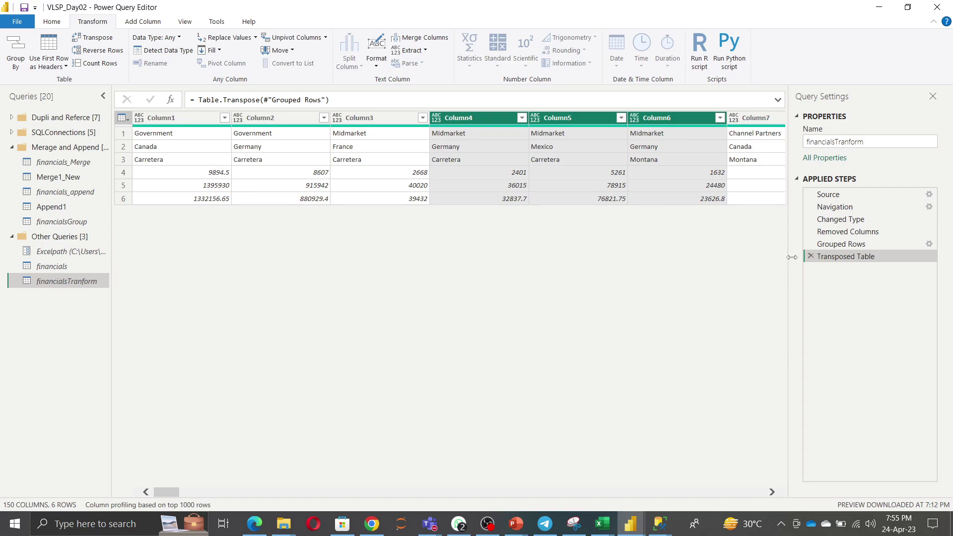
click(811, 256)
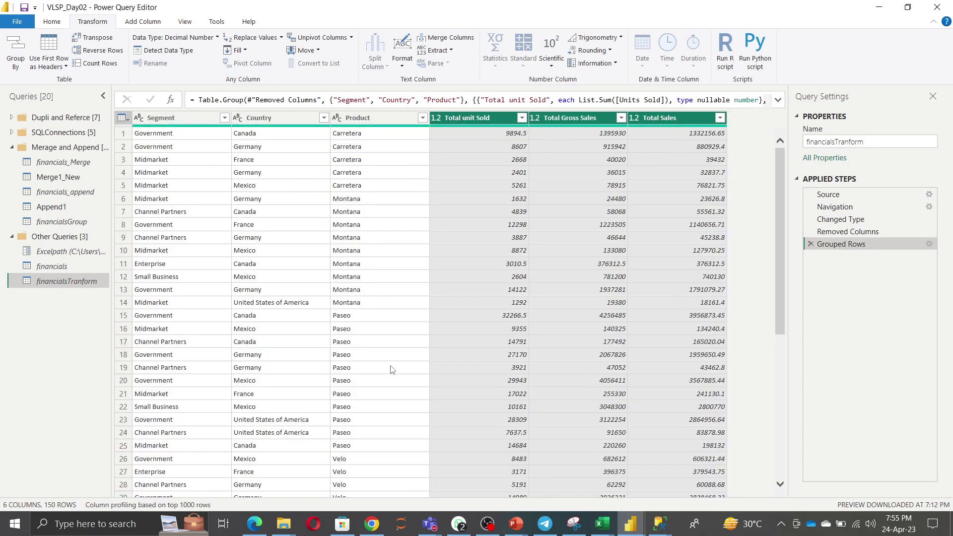
Remove the Country and Product columns from the grouped financialsTranform table
click(192, 123)
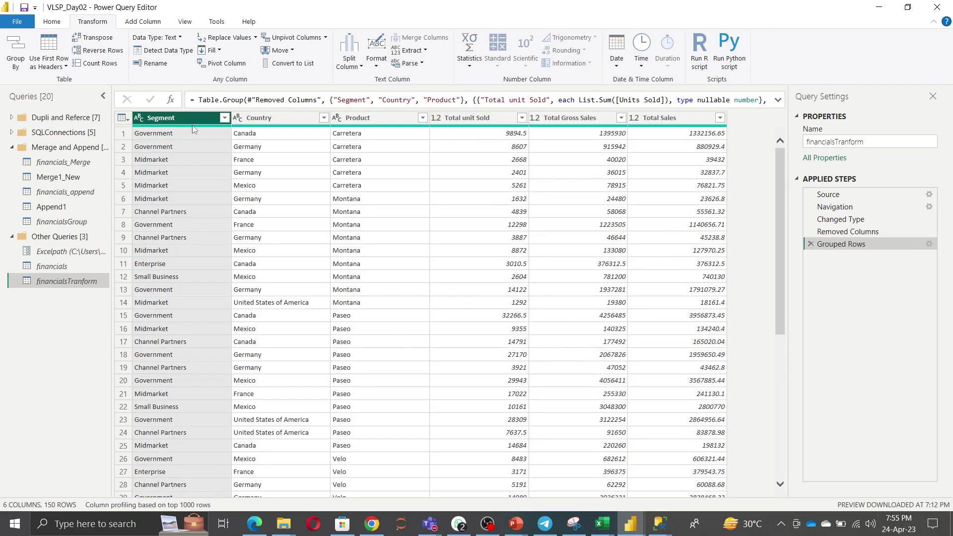
ctrl+click(246, 125)
ctrl+click(385, 123)
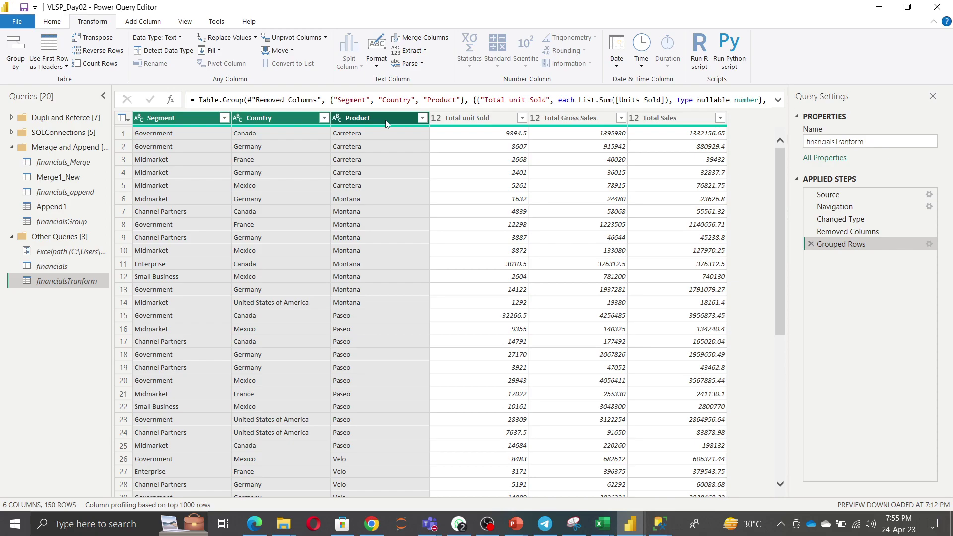
click(268, 125)
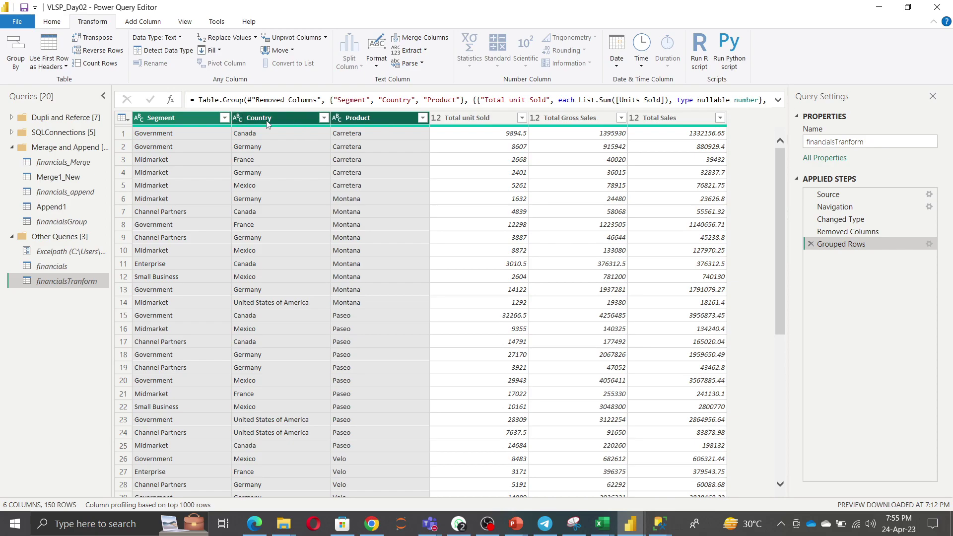
ctrl+click(368, 124)
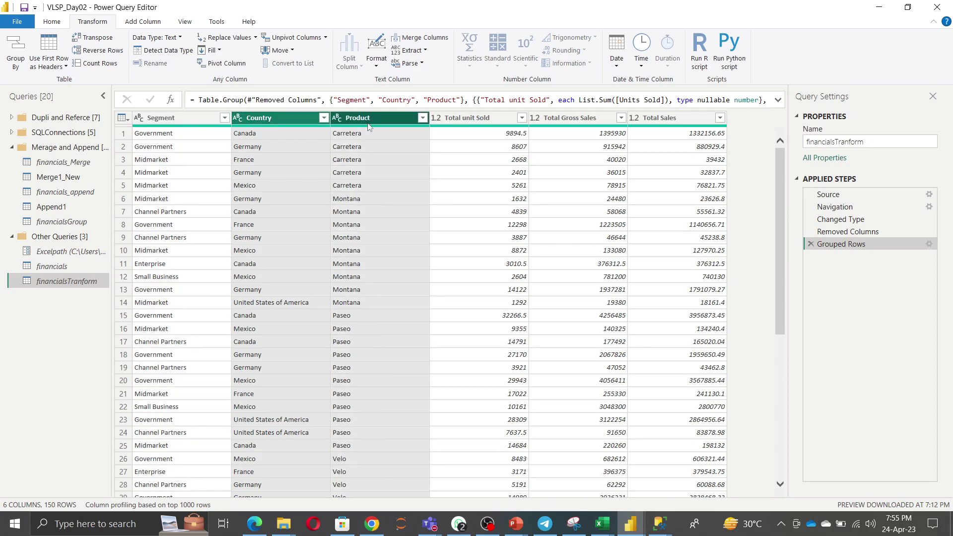
click(56, 22)
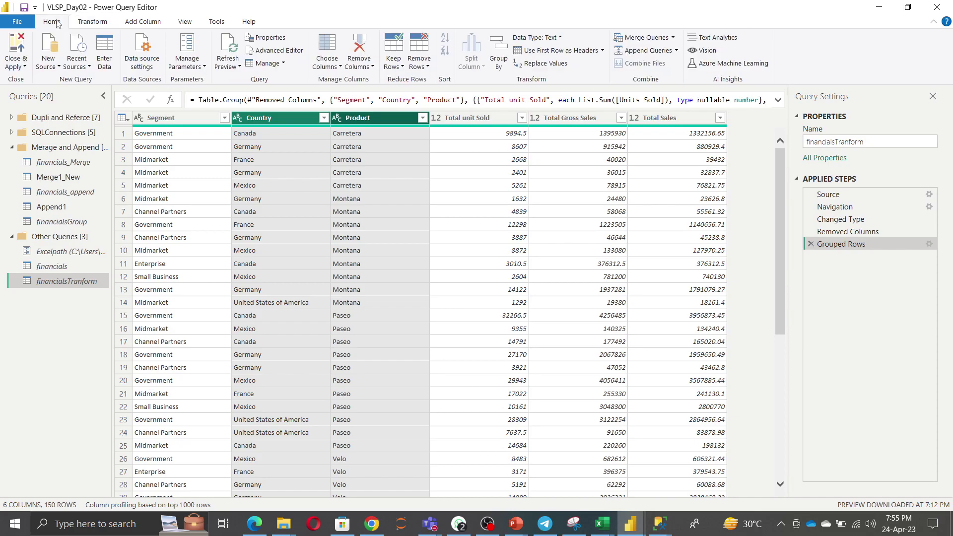
click(370, 40)
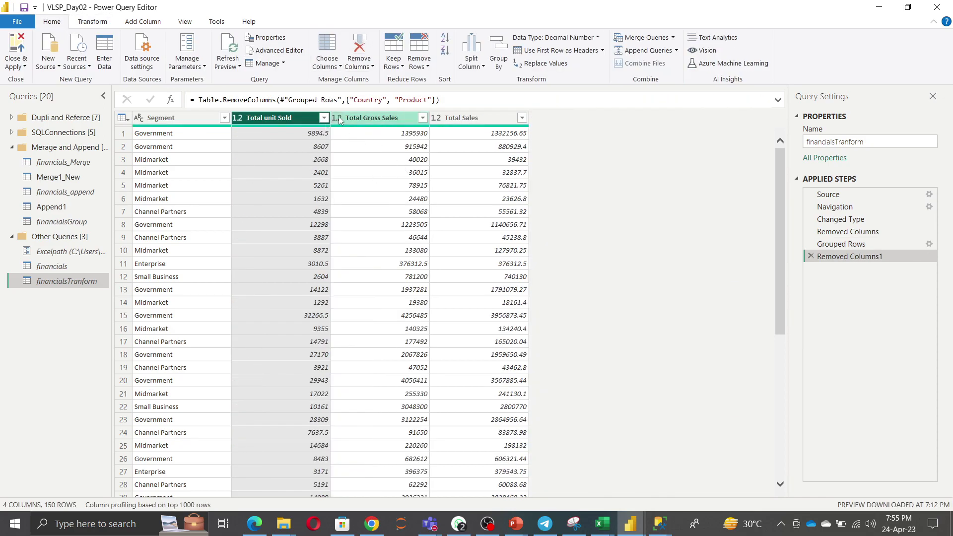
Unpivot only the selected Total unit Sold, Total Gross Sales and Total Sales columns, and open the filter list of the Attribute column
ctrl+click(378, 117)
ctrl+click(461, 118)
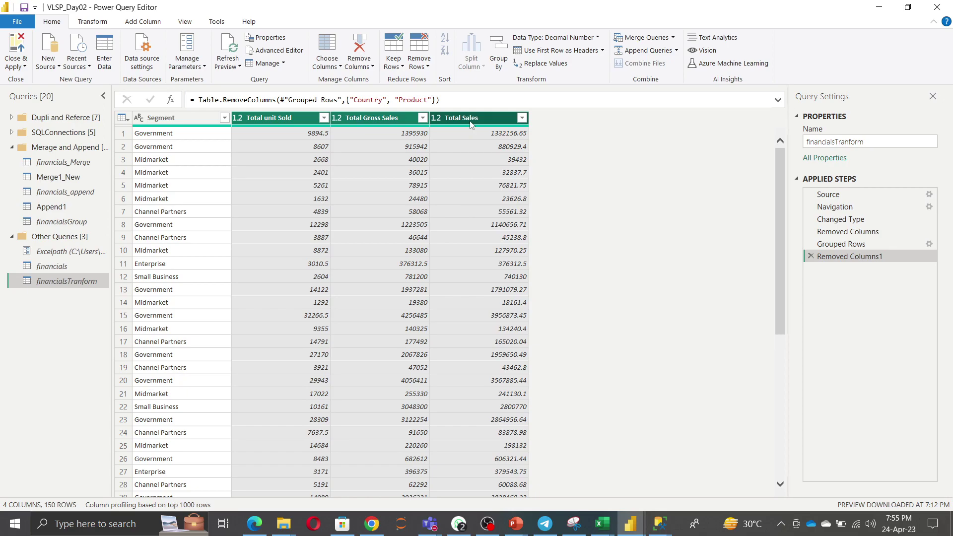
click(101, 20)
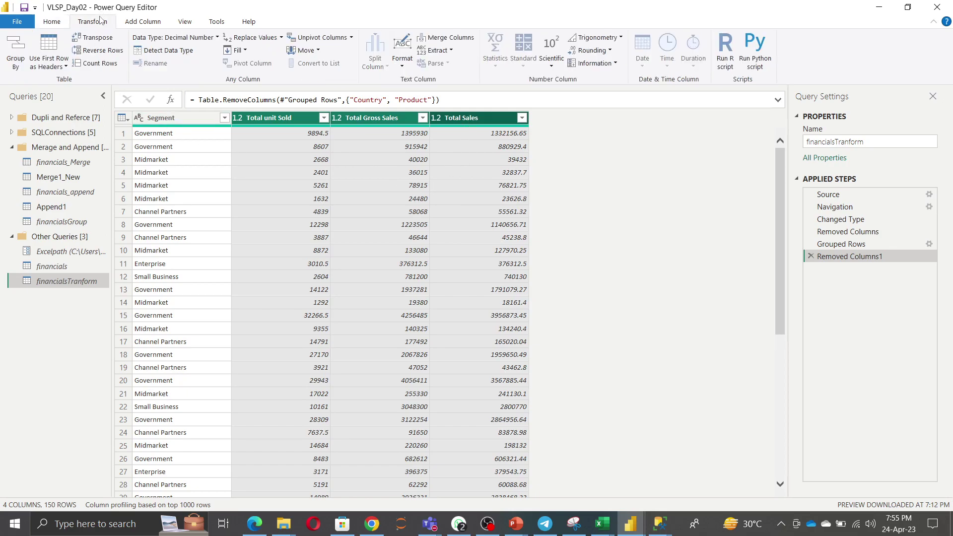
click(352, 39)
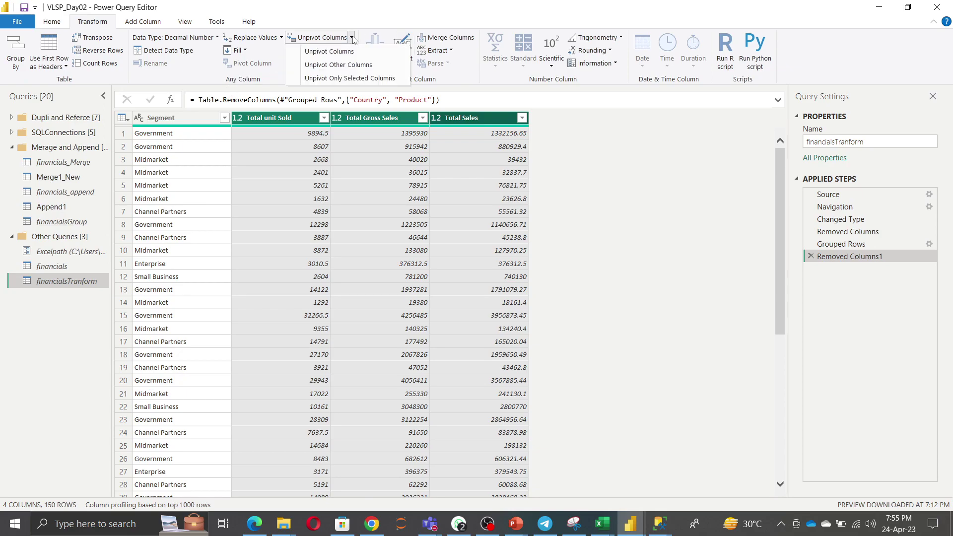
click(354, 78)
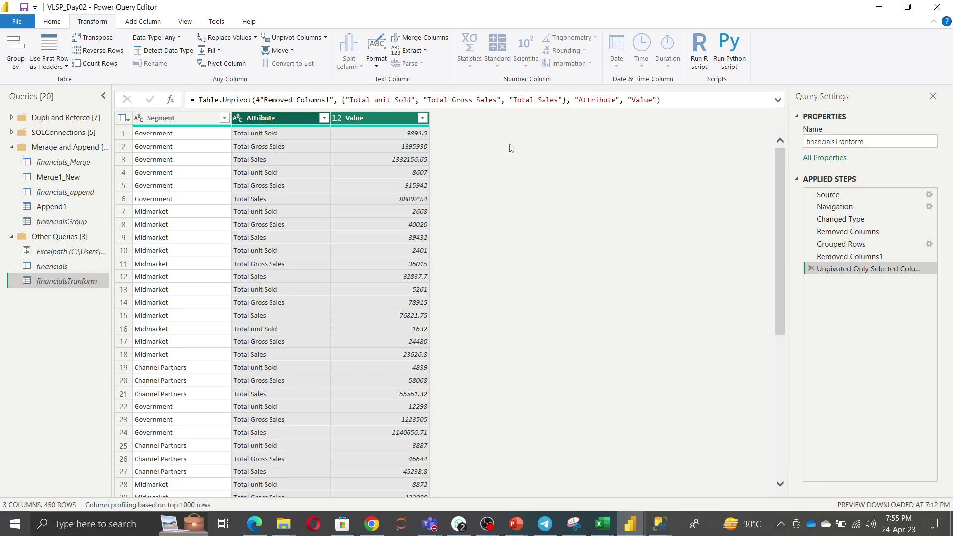
click(323, 119)
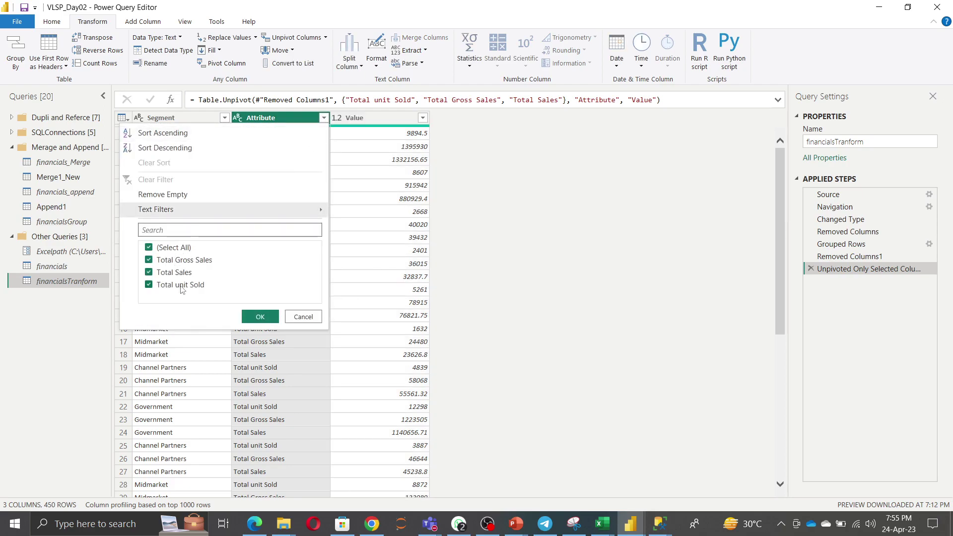
Remove the Segment column from the unpivoted financialsTranform table, and transpose the remaining Attribute and Value columns
click(391, 268)
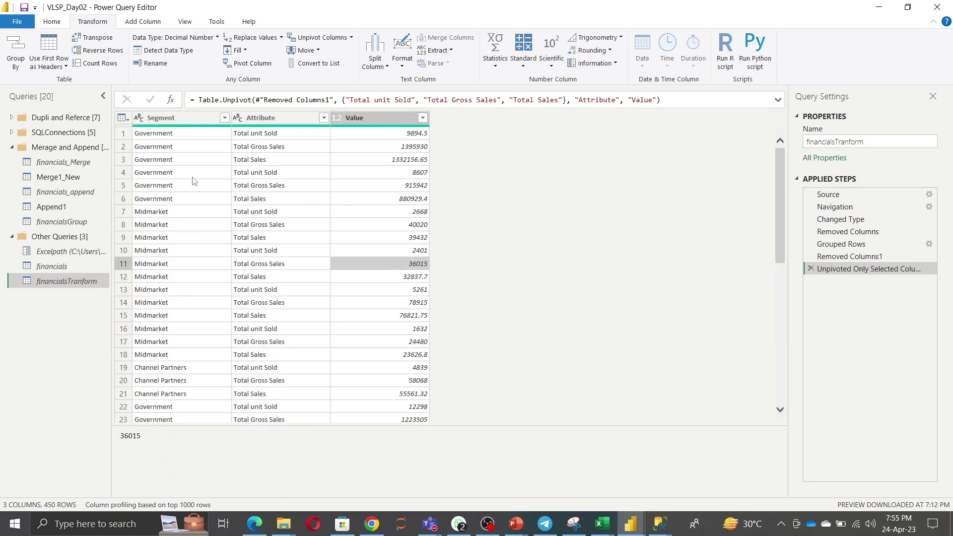
click(224, 118)
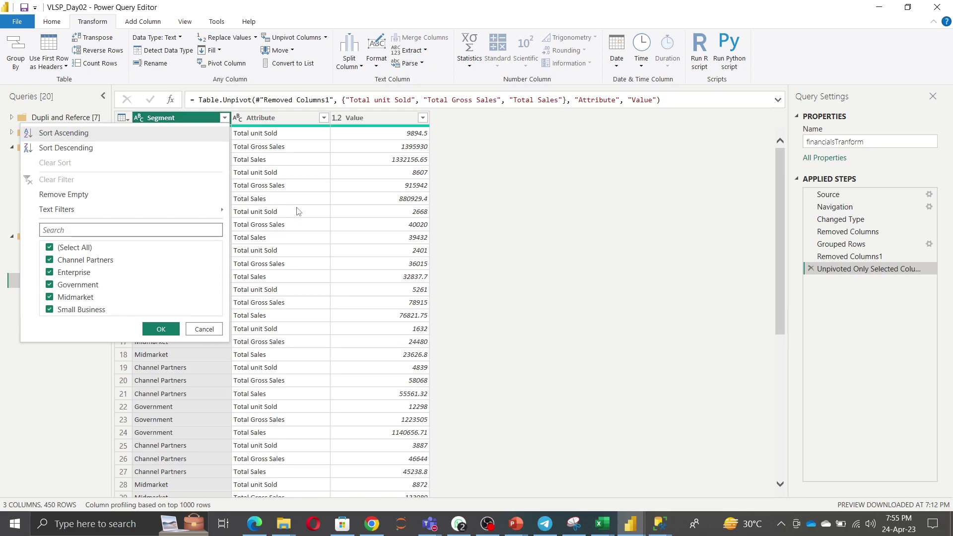
click(304, 179)
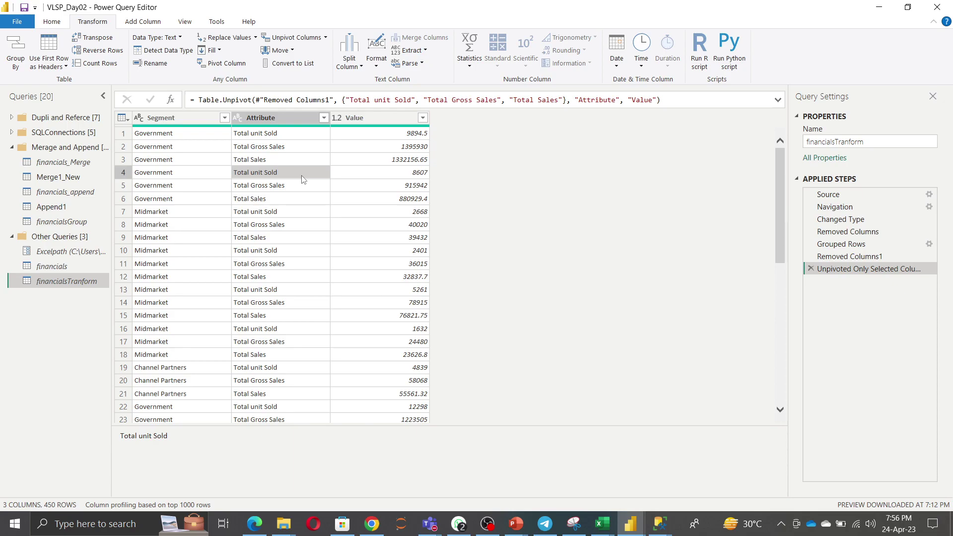
right_click(192, 120)
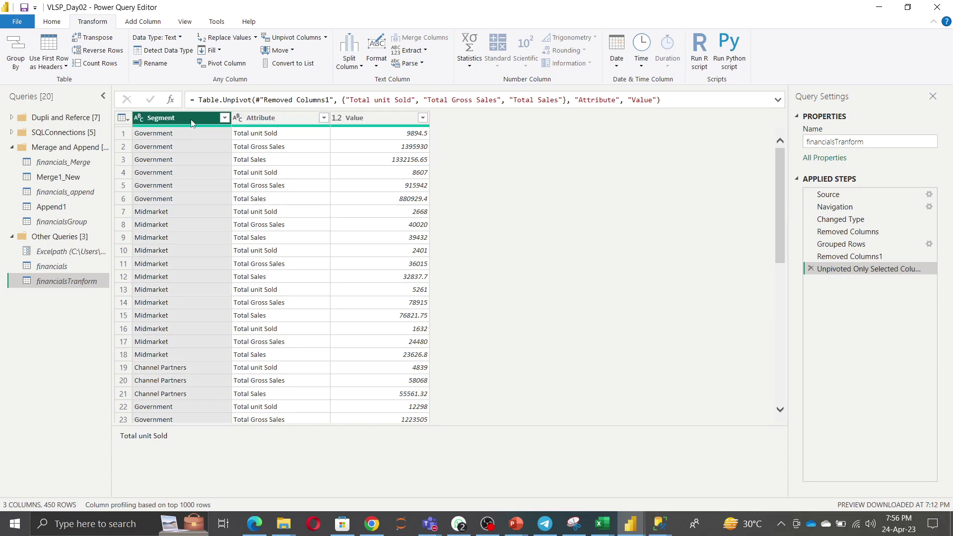
click(214, 143)
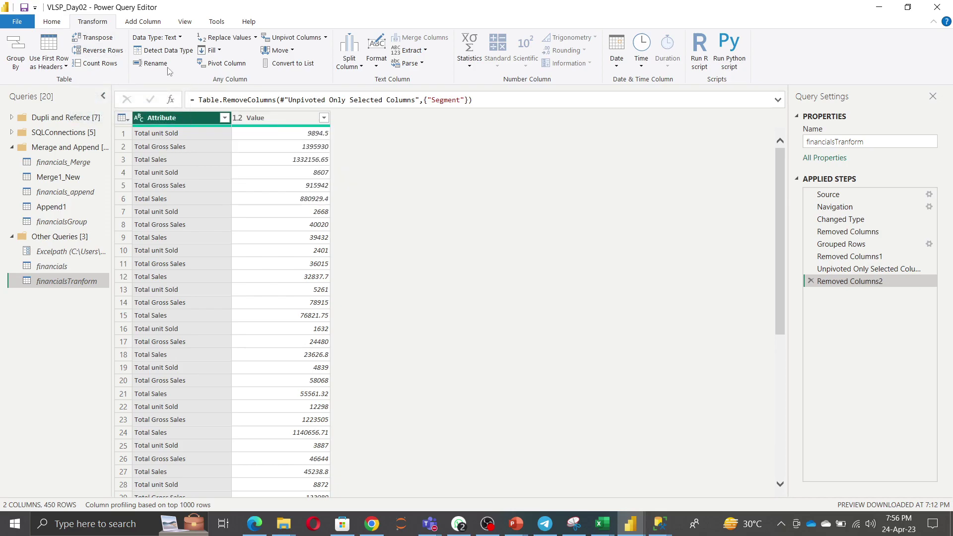
click(97, 38)
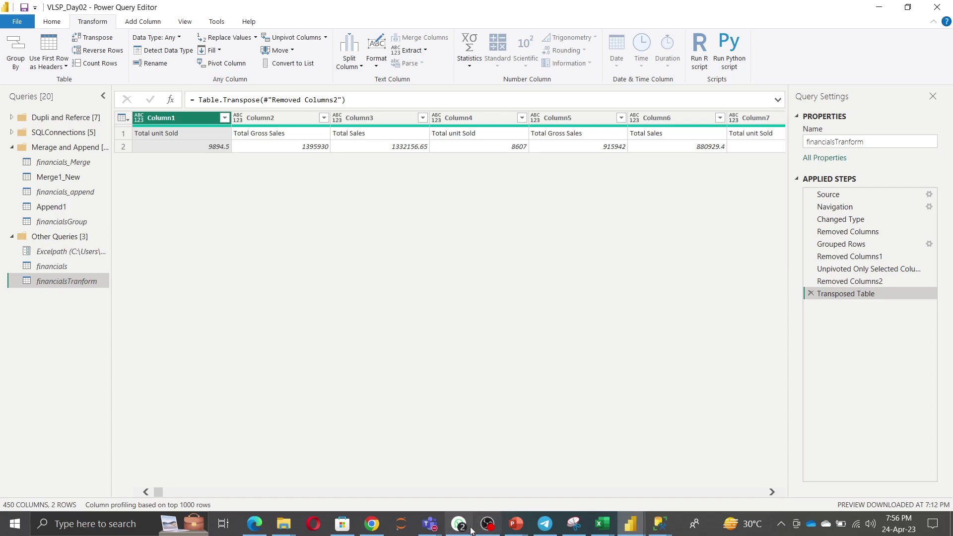
Switch to the Power Bi Training VLSP meeting in Teams and mute the microphone
mouse_move(426, 529)
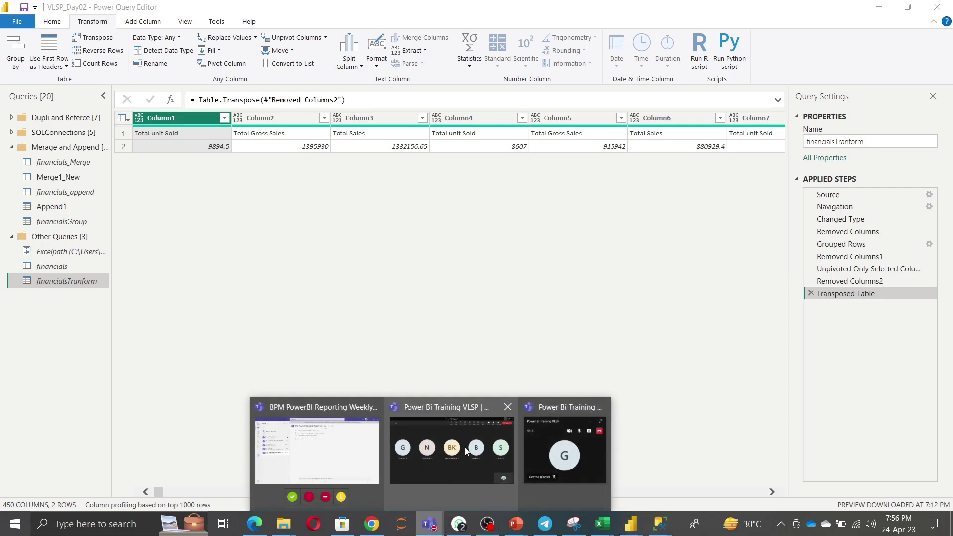
click(496, 412)
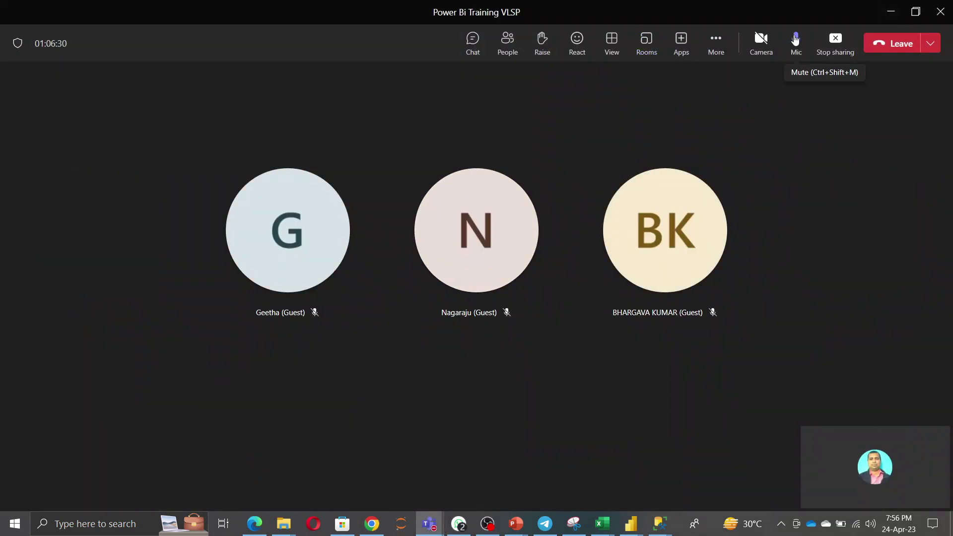
click(795, 39)
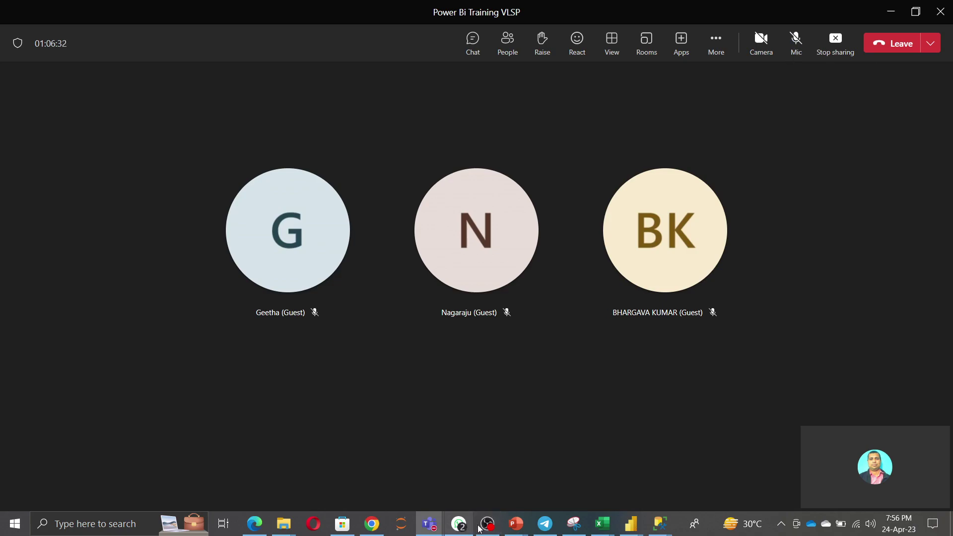
Switch to OBS Studio and mute the Desktop Audio, Audio Input Capture, Media Source and Mic/Aux channels
mouse_move(484, 528)
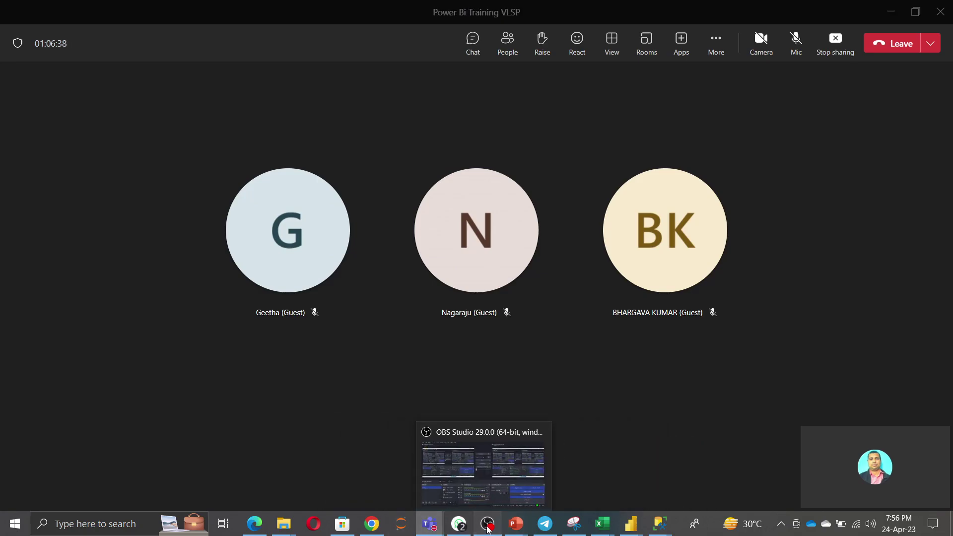
click(489, 528)
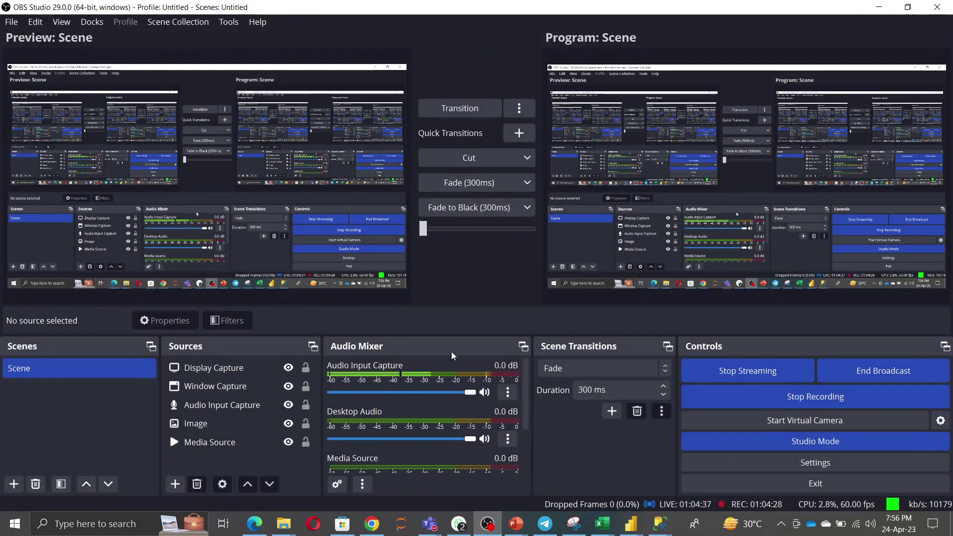
click(484, 440)
click(484, 393)
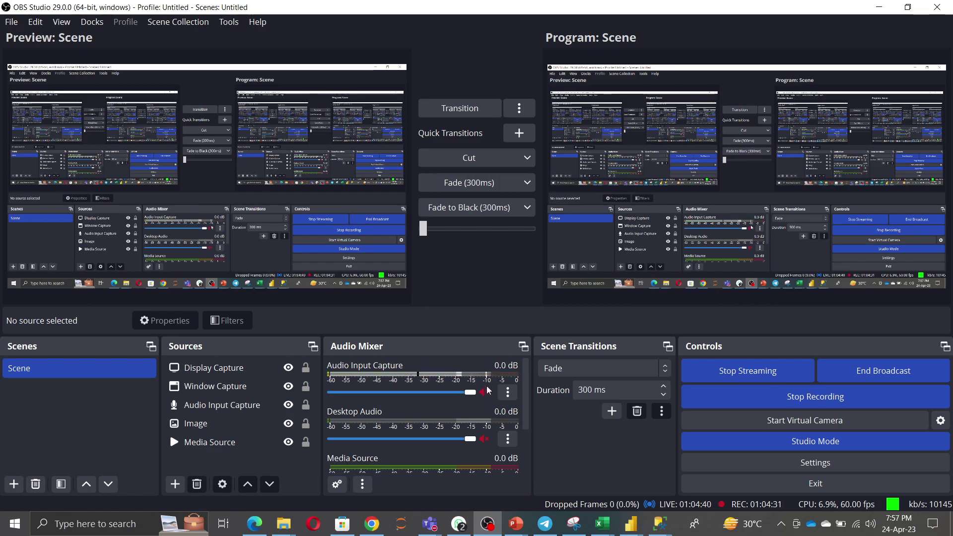
scroll(488, 391, down, 3)
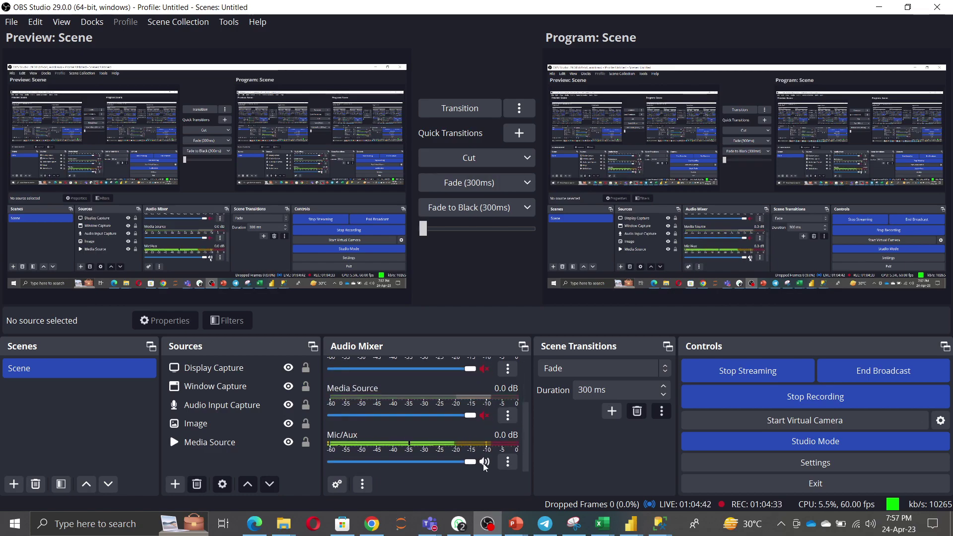
click(484, 463)
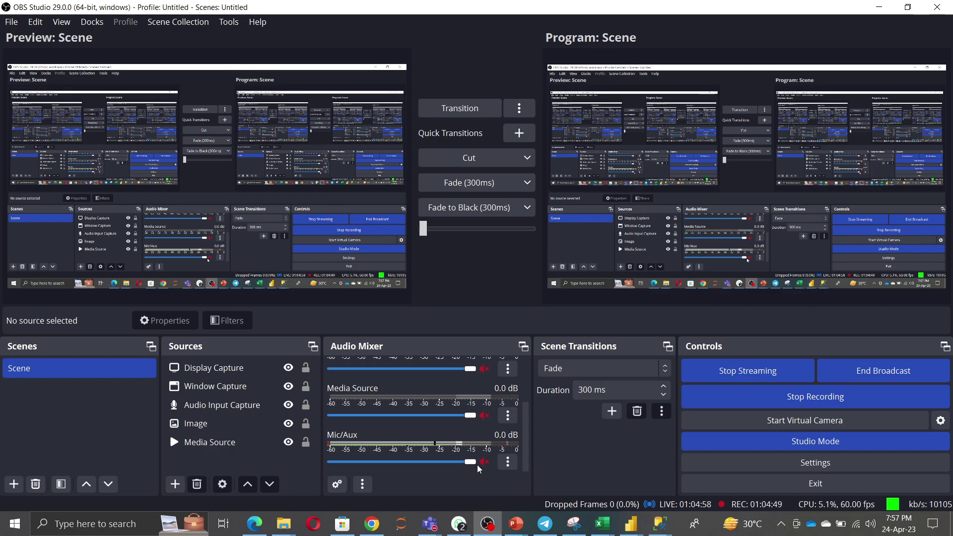
Unmute the Mic/Aux, Media Source, Desktop Audio and Audio Input Capture channels in the audio mixer
click(482, 466)
click(484, 415)
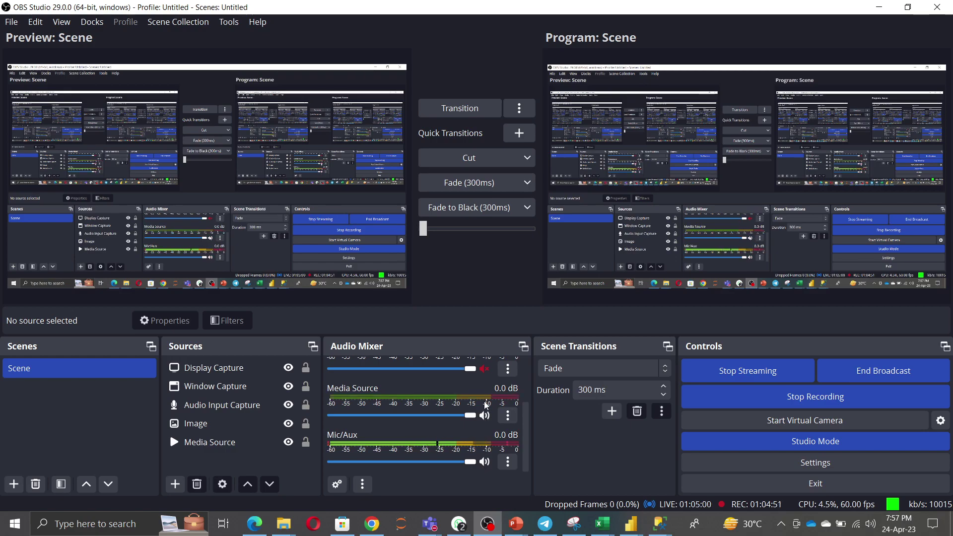
click(484, 368)
scroll(516, 417, up, 2)
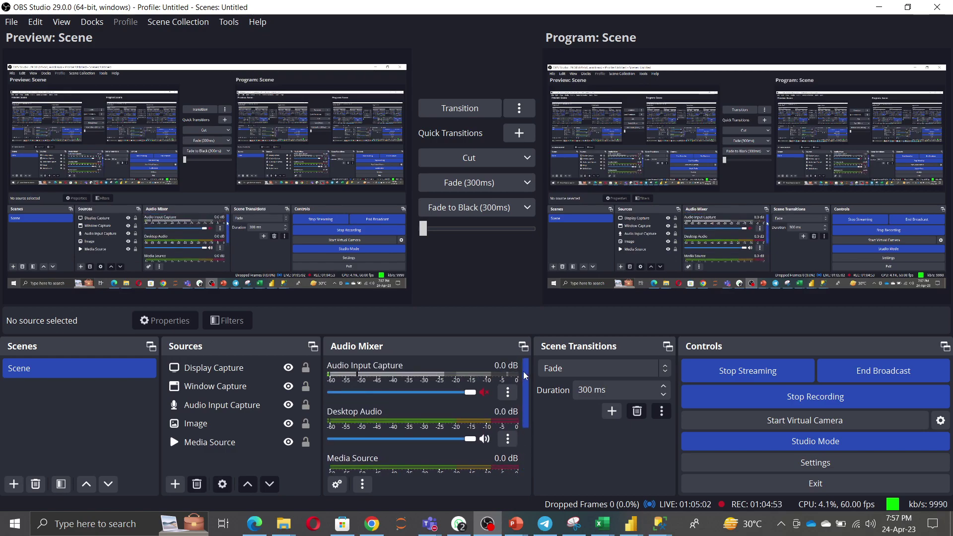
click(485, 392)
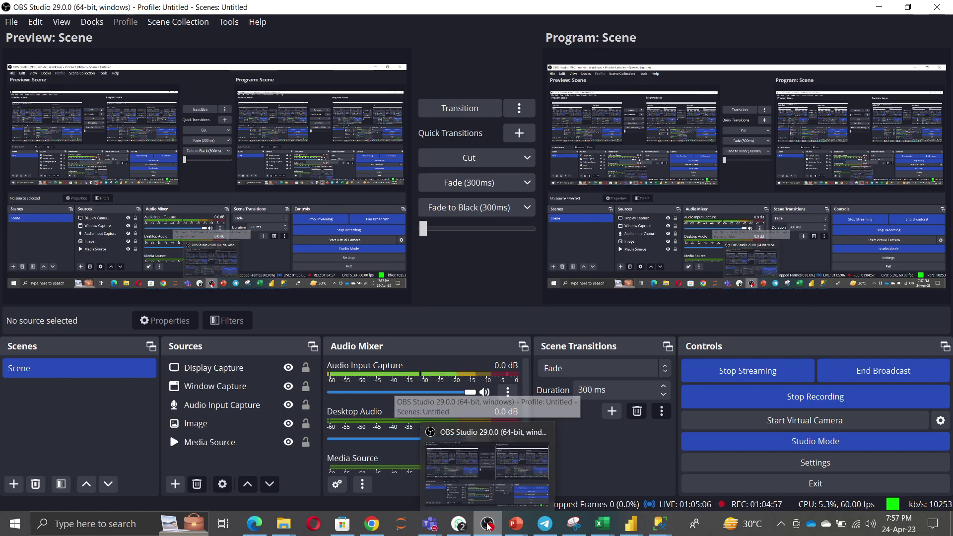
Switch to the Teams meeting, and minimise the meeting and OBS Studio windows to return to Power Query Editor
mouse_move(430, 524)
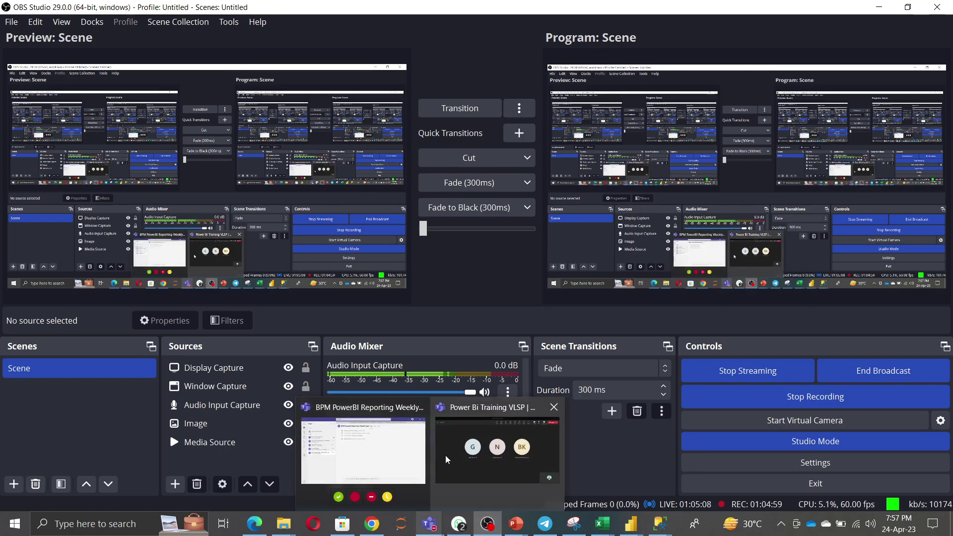
click(479, 442)
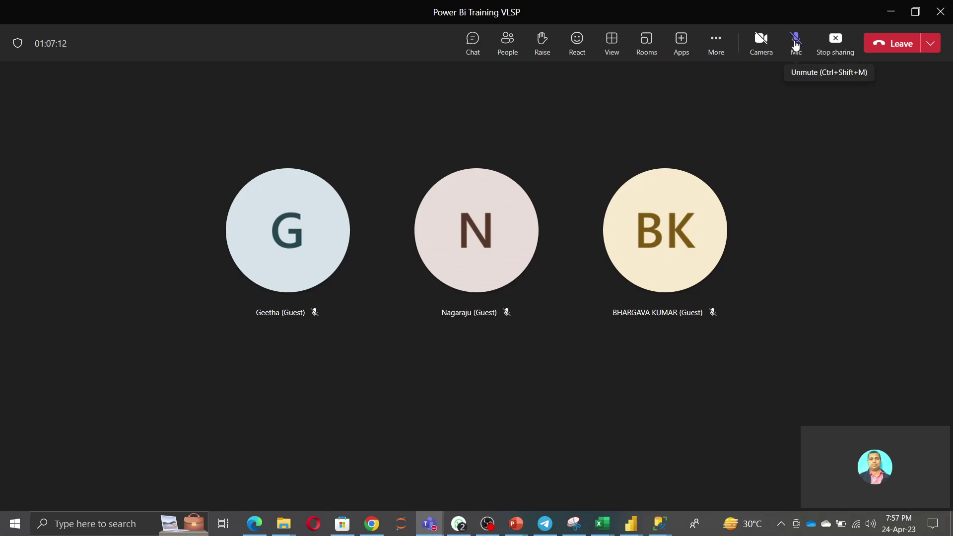
click(891, 13)
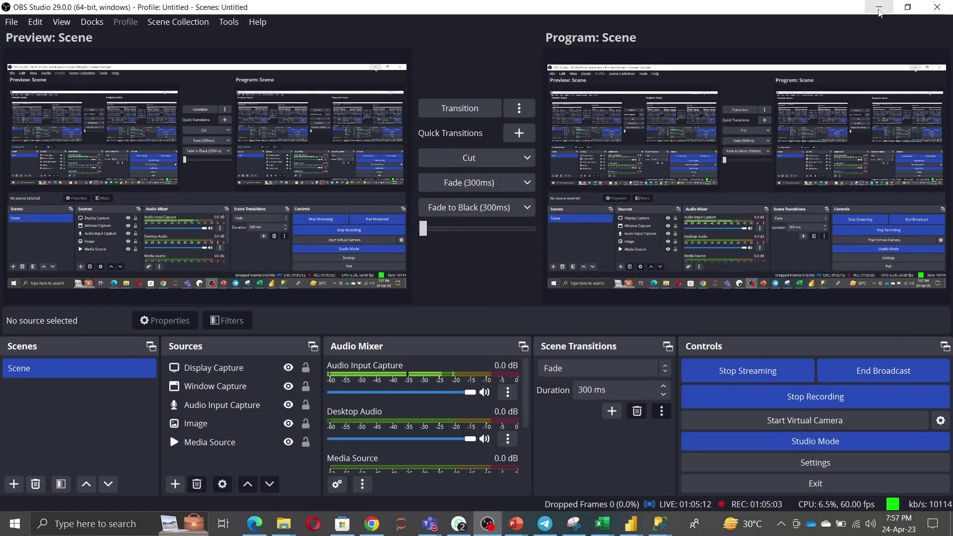
click(880, 10)
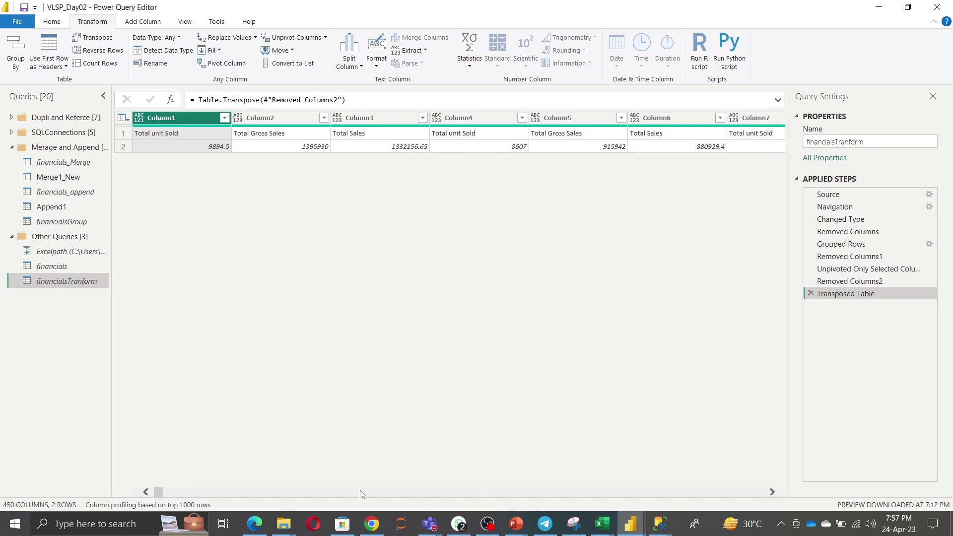
Look across the transposed columns, and delete the Transposed Table step from the financialsTranform query
drag(157, 492, 285, 498)
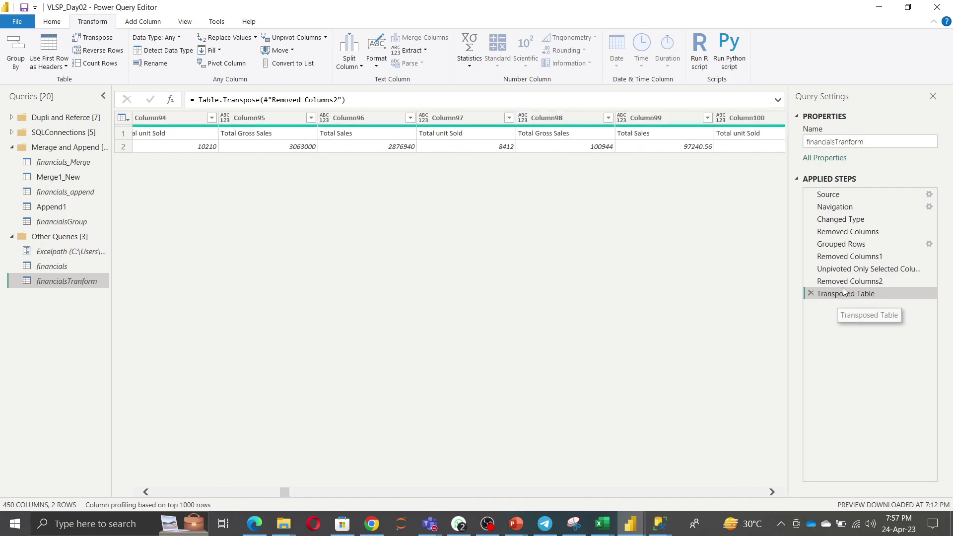
click(811, 292)
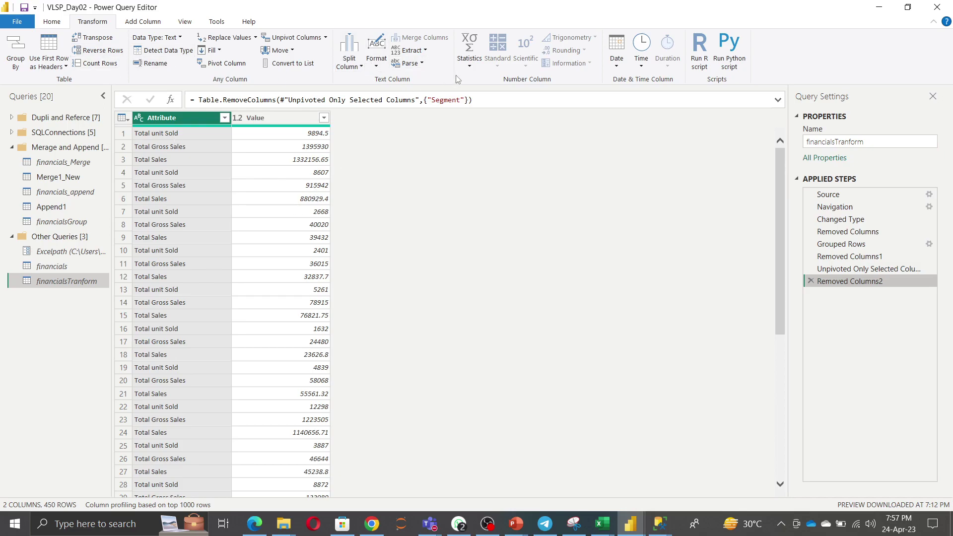
Group the table by Attribute with a new column named Total as the Sum of Value
click(132, 22)
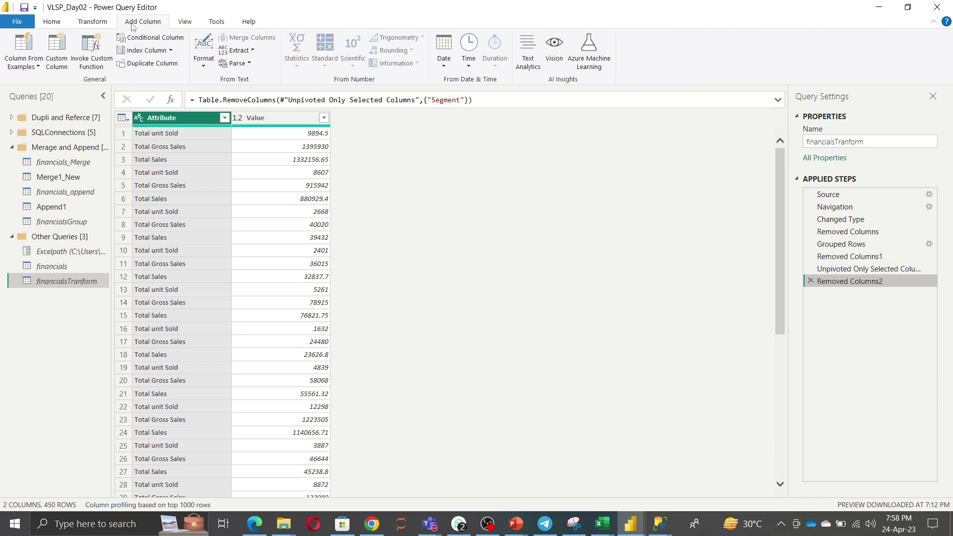
click(64, 23)
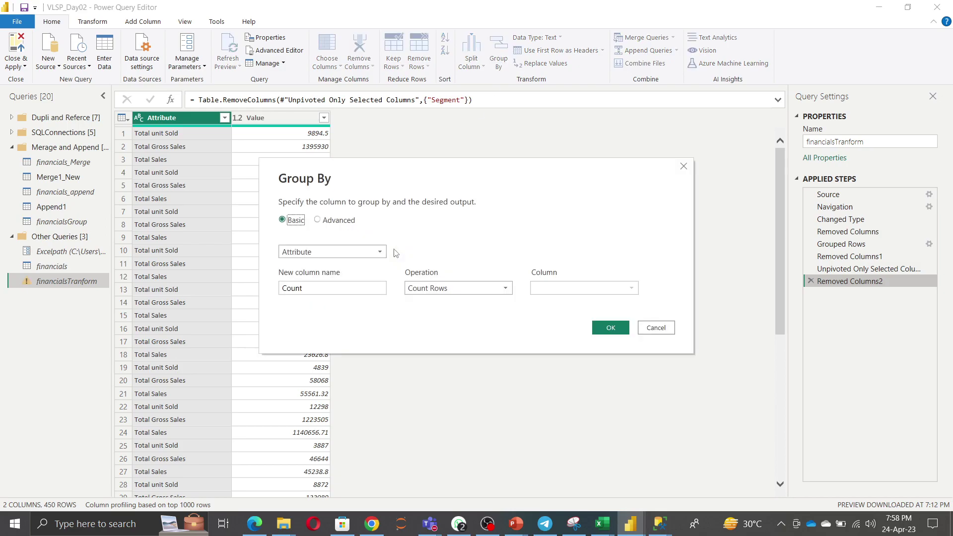
double_click(336, 288)
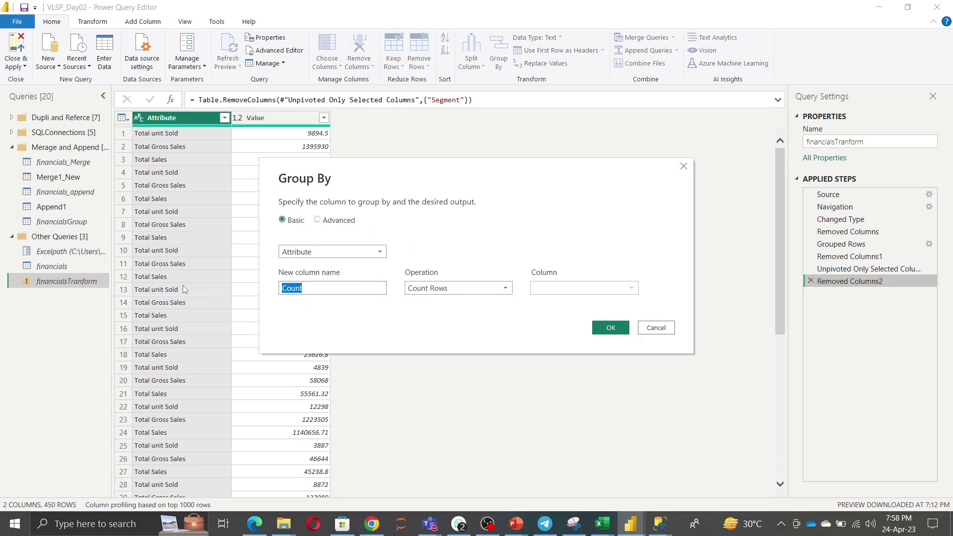
text(T)
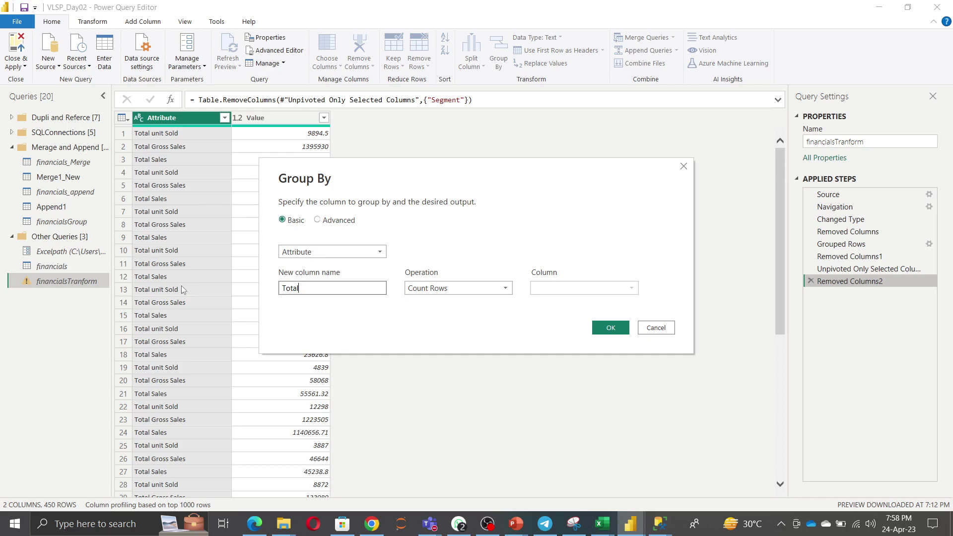
text(otal)
click(436, 288)
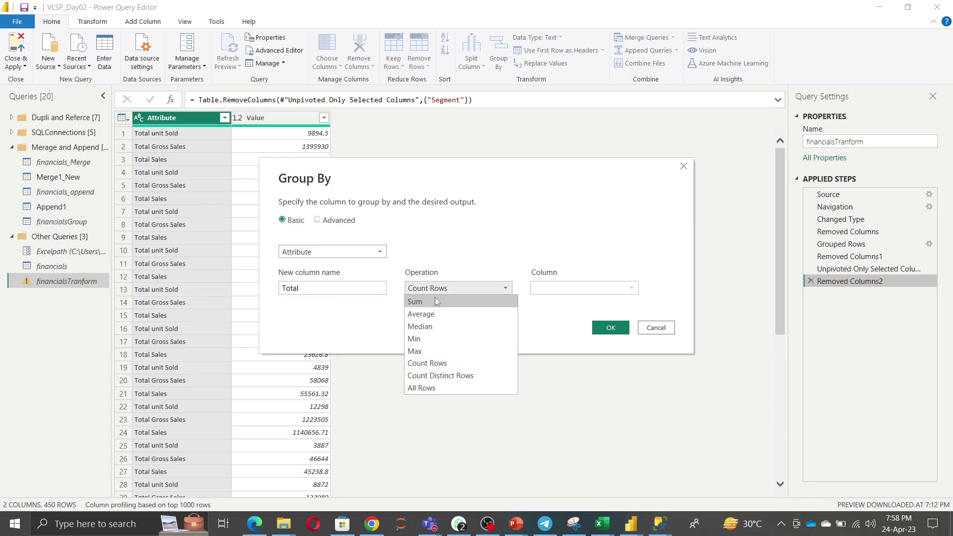
click(436, 302)
click(571, 289)
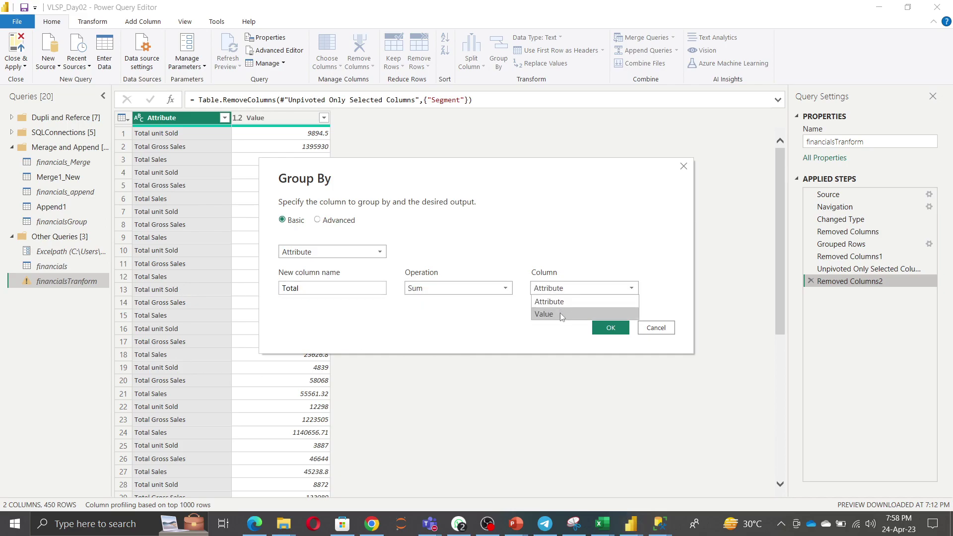
click(560, 314)
click(611, 328)
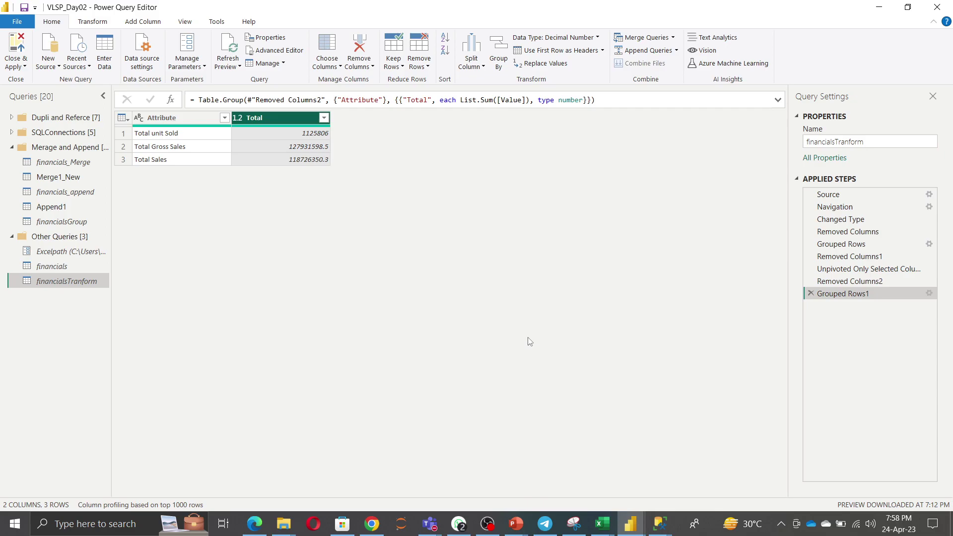
Transpose the table grouped by Attribute
click(177, 130)
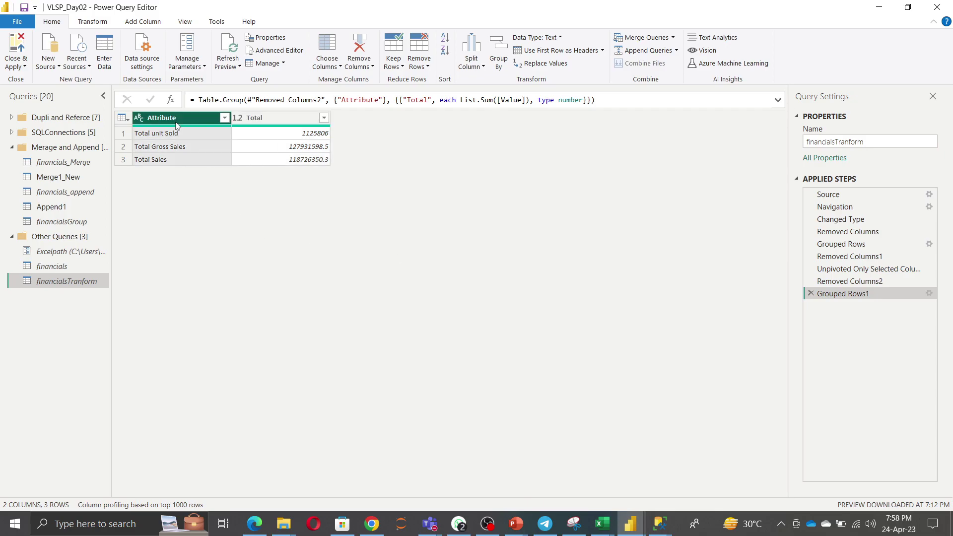
click(97, 23)
click(95, 37)
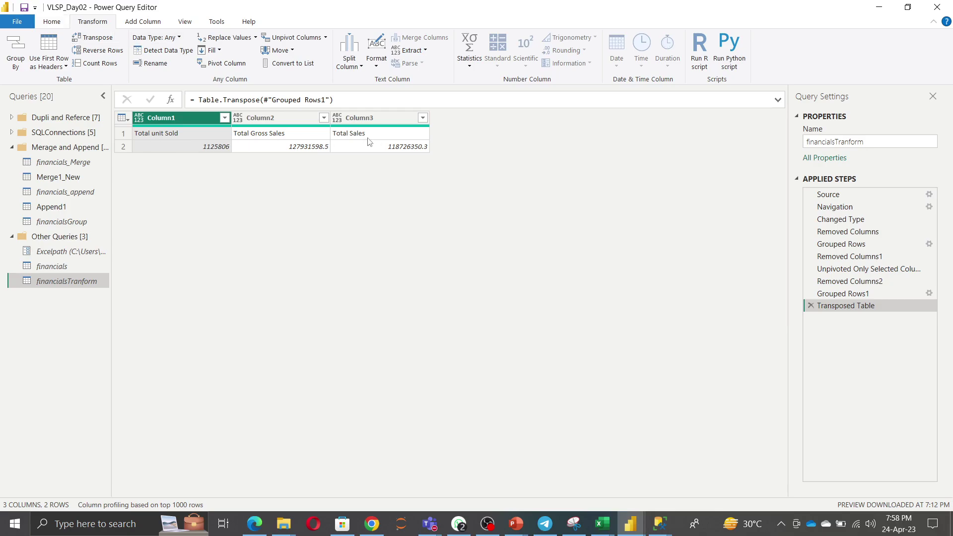
Promote the first row of the transposed financialsTranform table to column headers
click(61, 26)
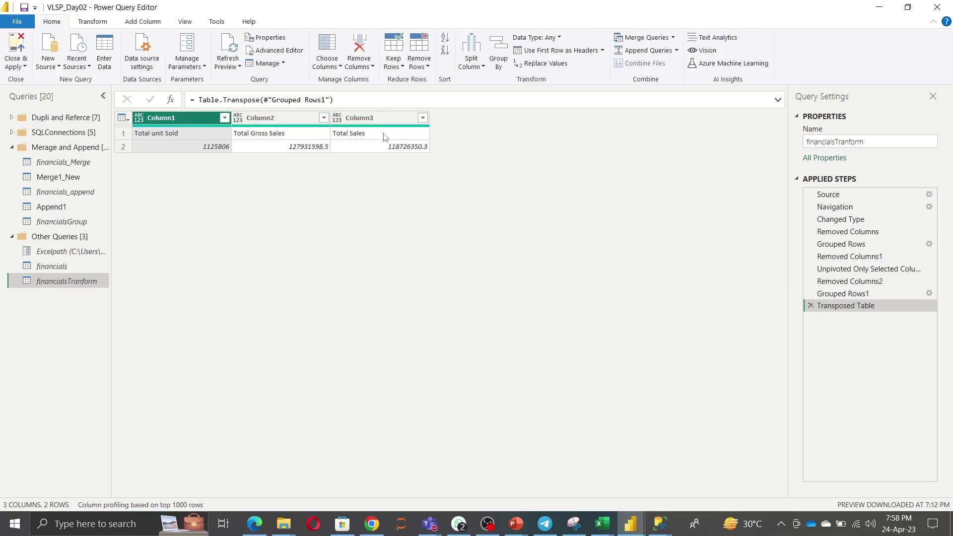
click(92, 21)
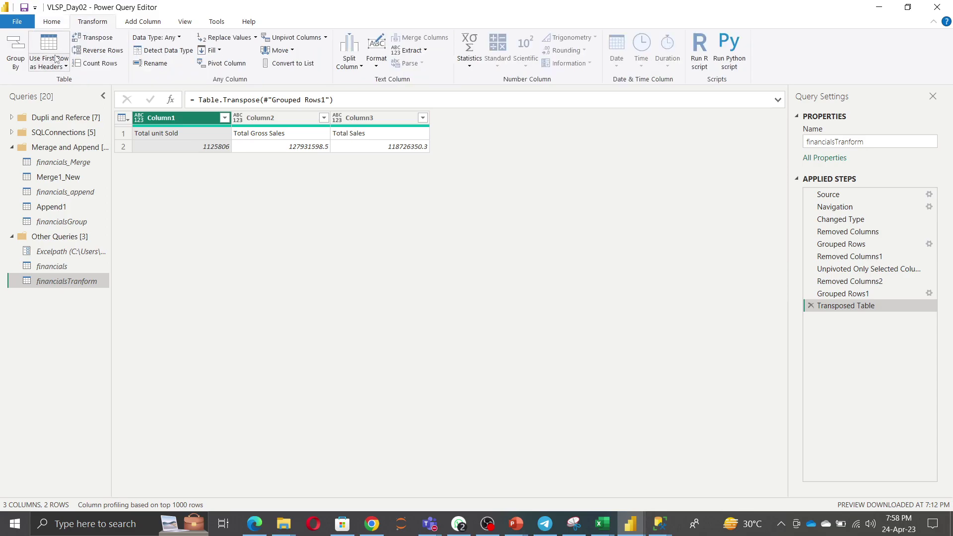
click(65, 67)
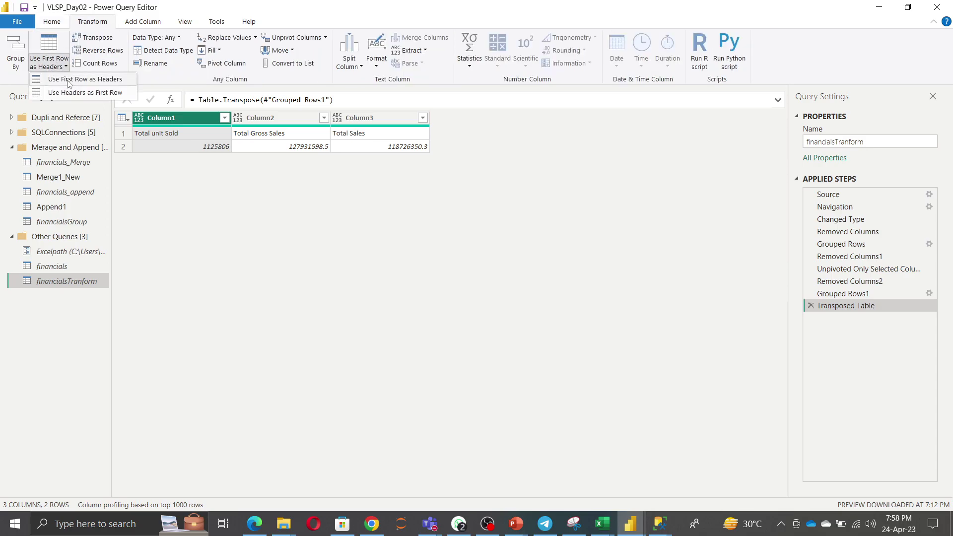
click(68, 80)
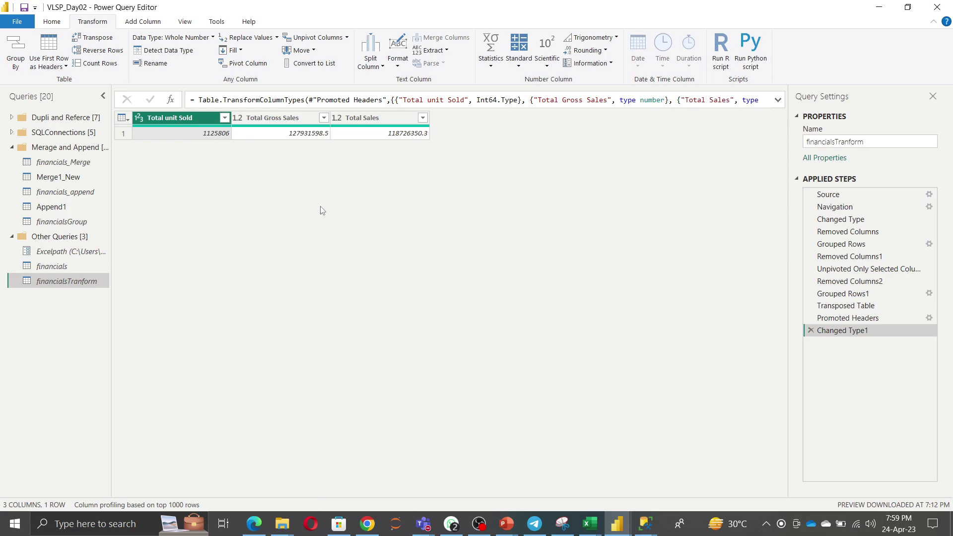
Close Power Query Editor with the query changes applied, and save the VLSP_Day02 report
click(52, 24)
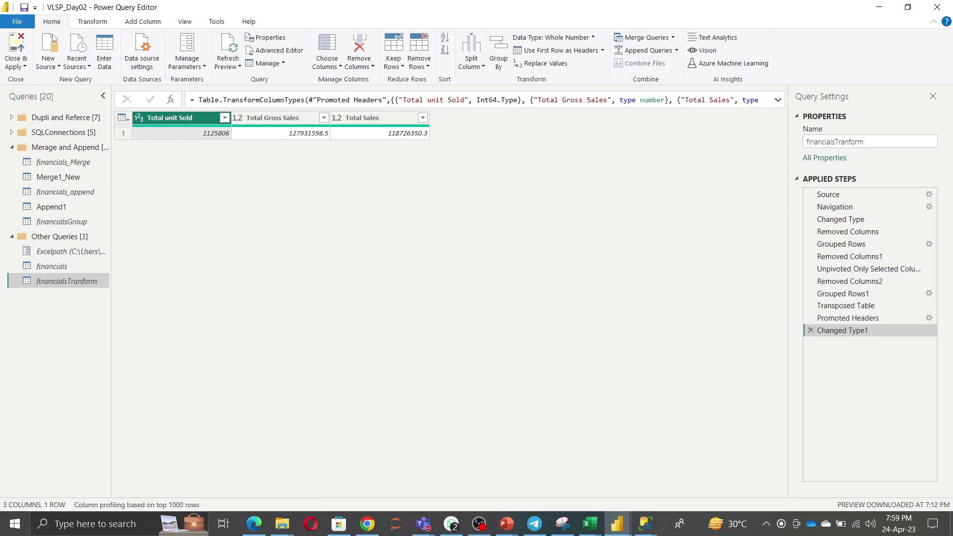
click(15, 67)
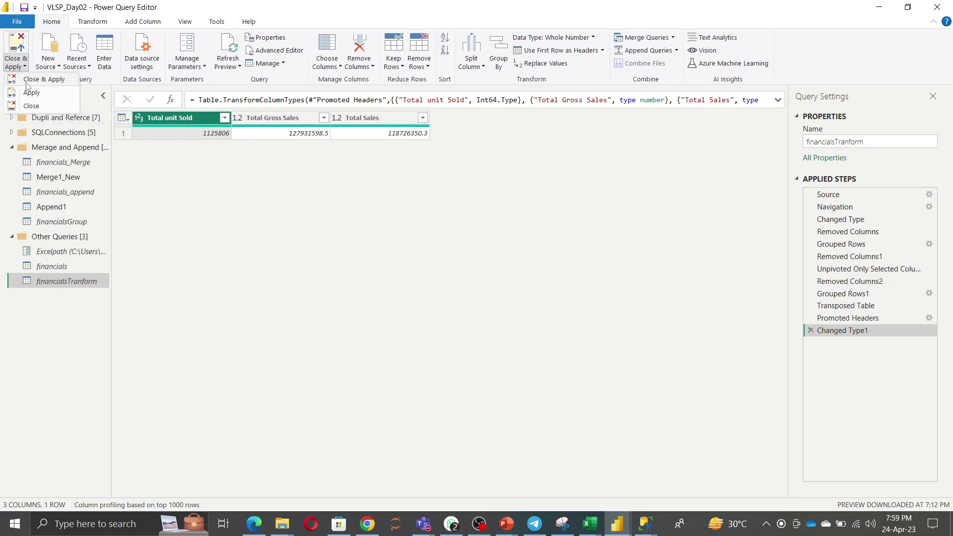
click(372, 313)
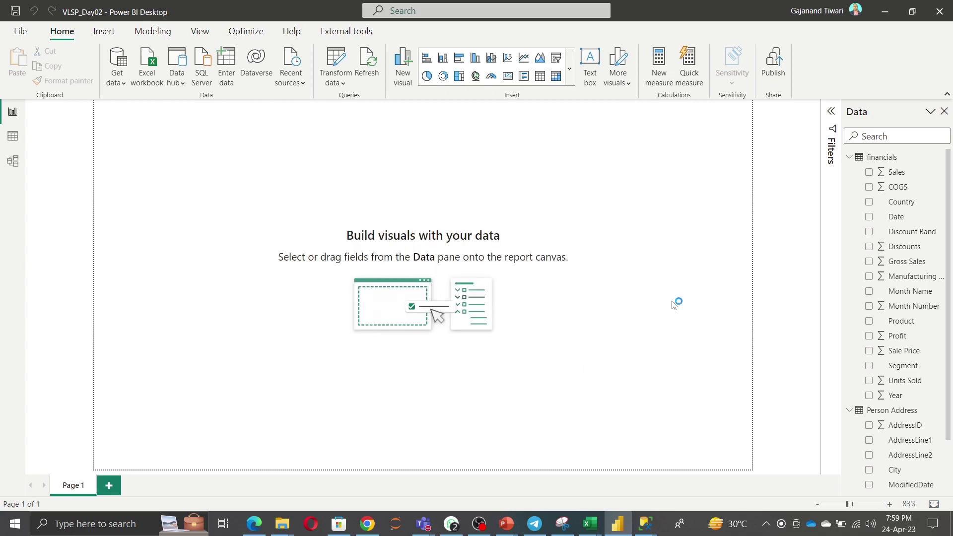
click(16, 13)
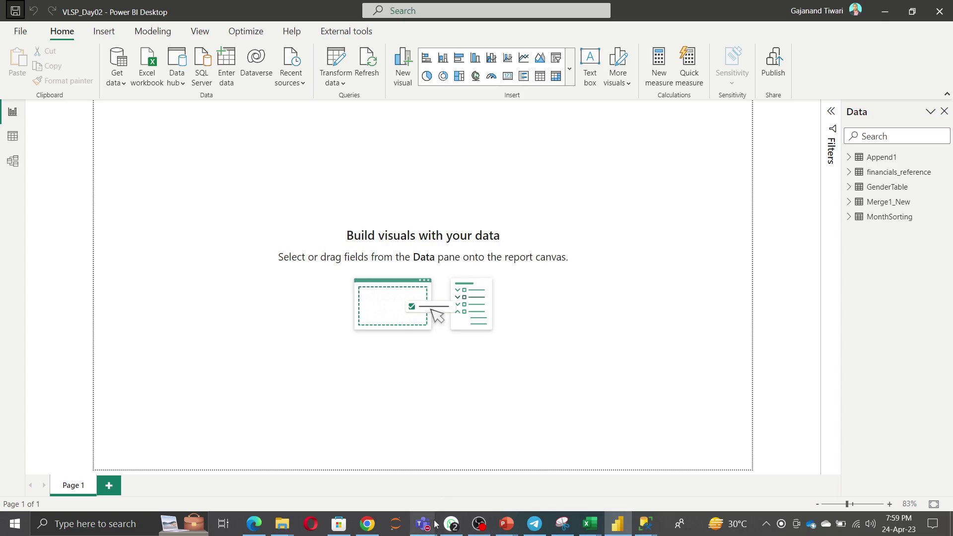
Switch to the Power Bi Training VLSP meeting in Teams and leave it
mouse_move(426, 522)
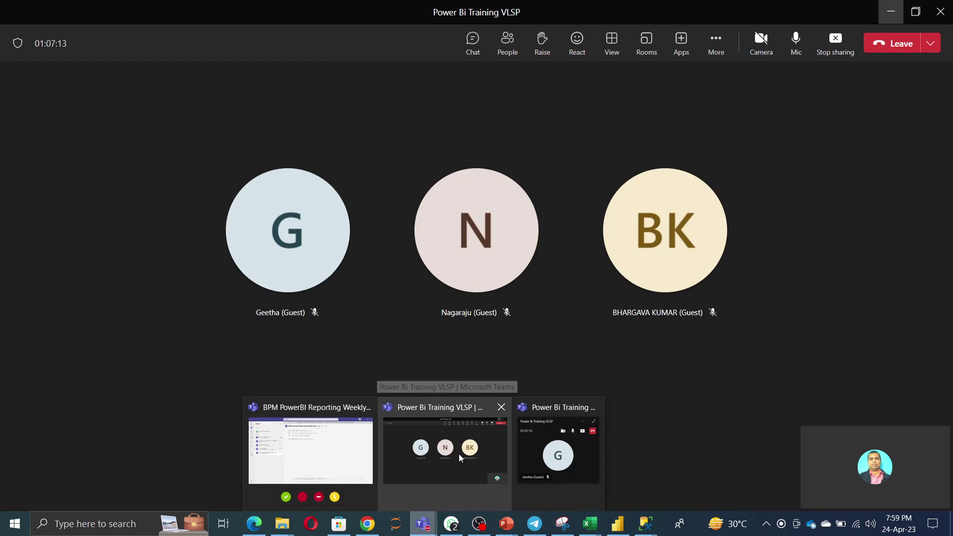
click(458, 454)
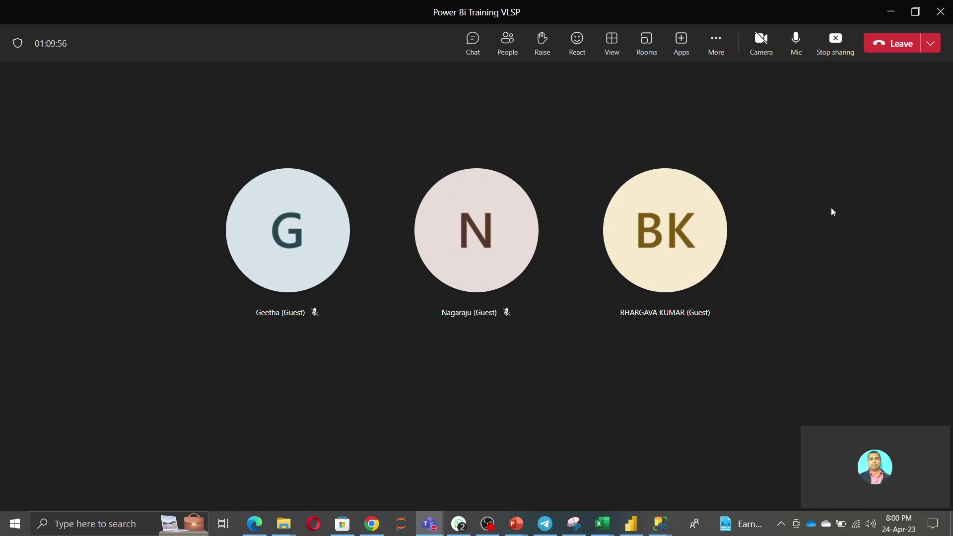
click(880, 47)
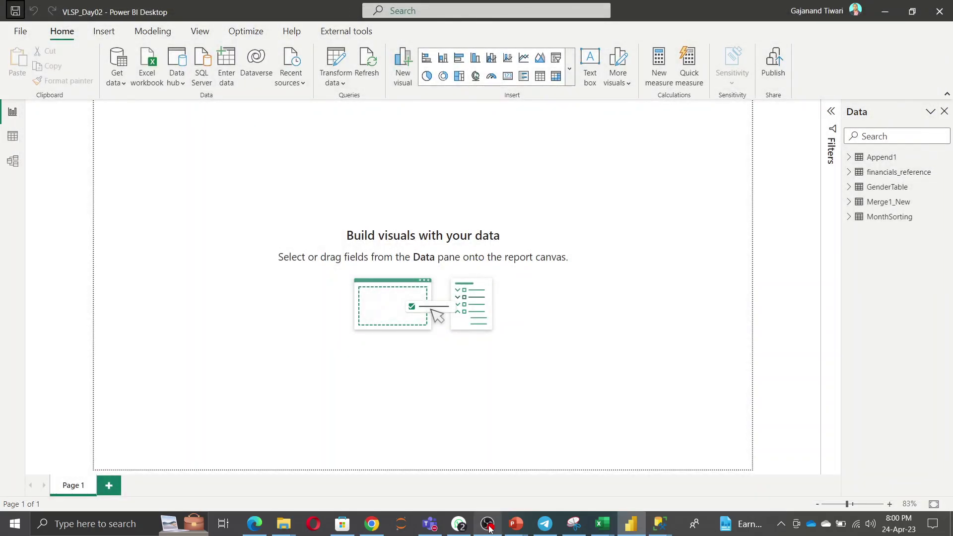
Check OBS Studio, switch to YouTube Studio in the browser, and end the Power BI Training Day 2 VLSP live stream
click(488, 524)
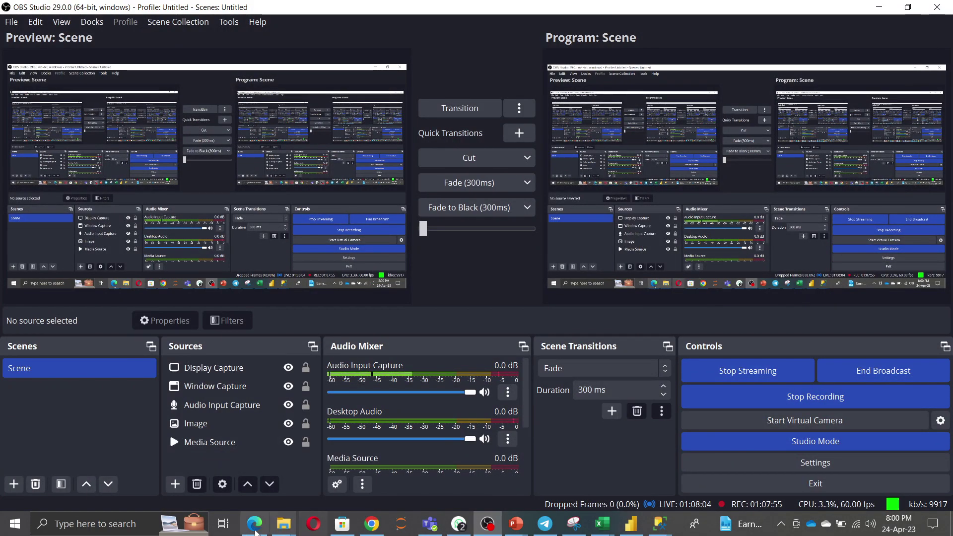
click(255, 472)
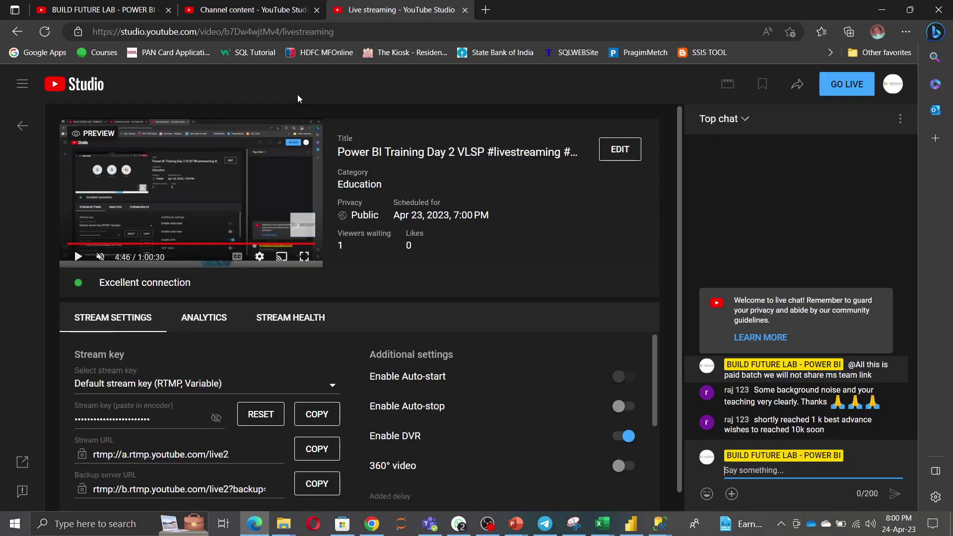
click(846, 86)
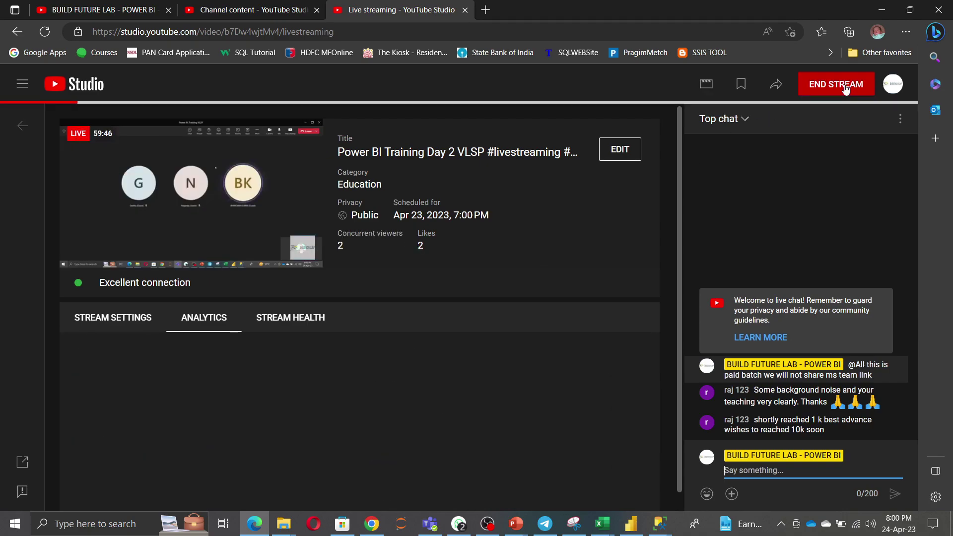
click(844, 84)
click(579, 337)
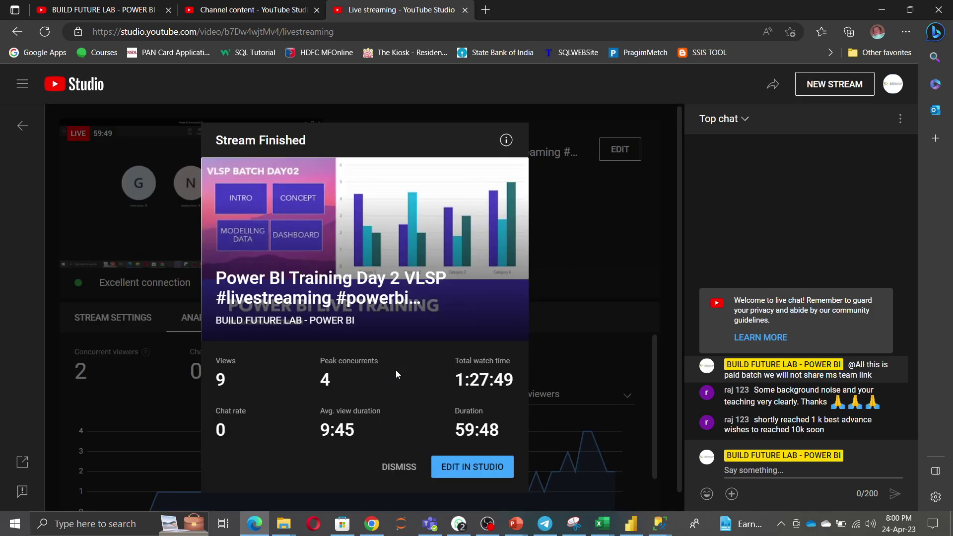
Leave the finished stream's summary for the channel's live content, and copy the shareable link of the Power BI Training Day 2 VLSP replay
click(484, 464)
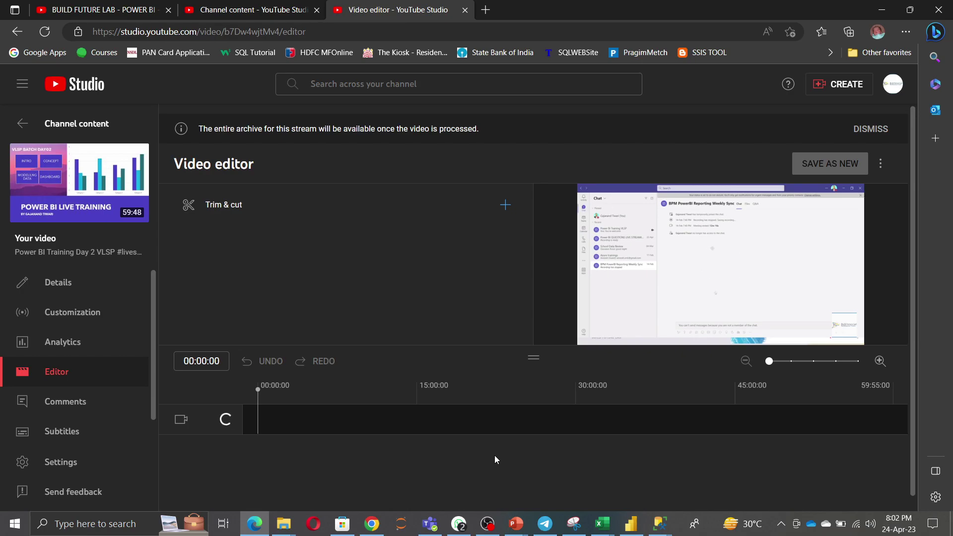
click(22, 124)
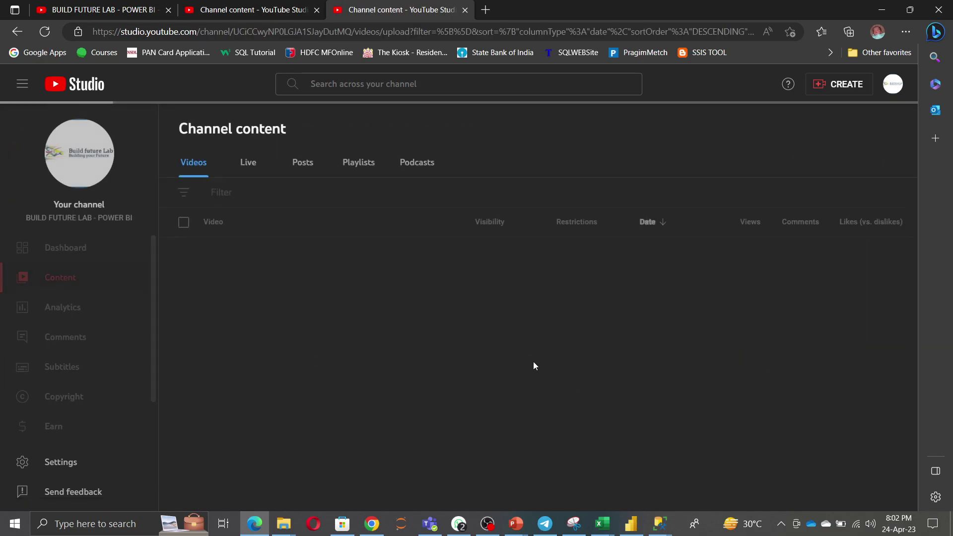
click(249, 164)
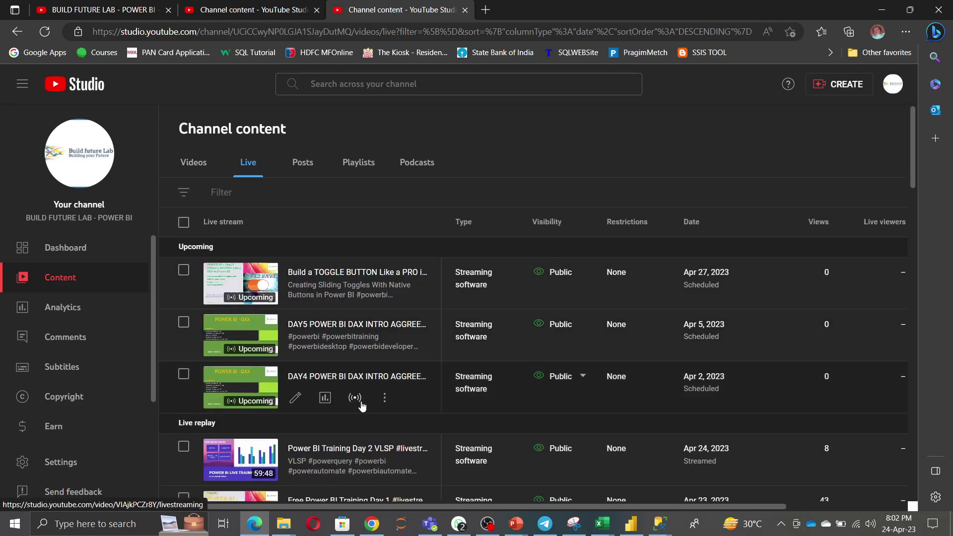
scroll(362, 397, down, 3)
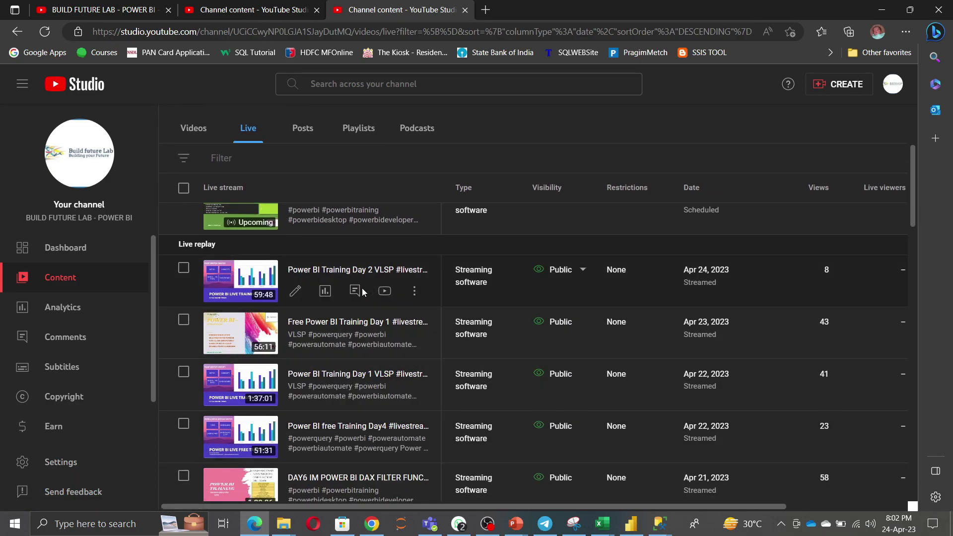
click(414, 291)
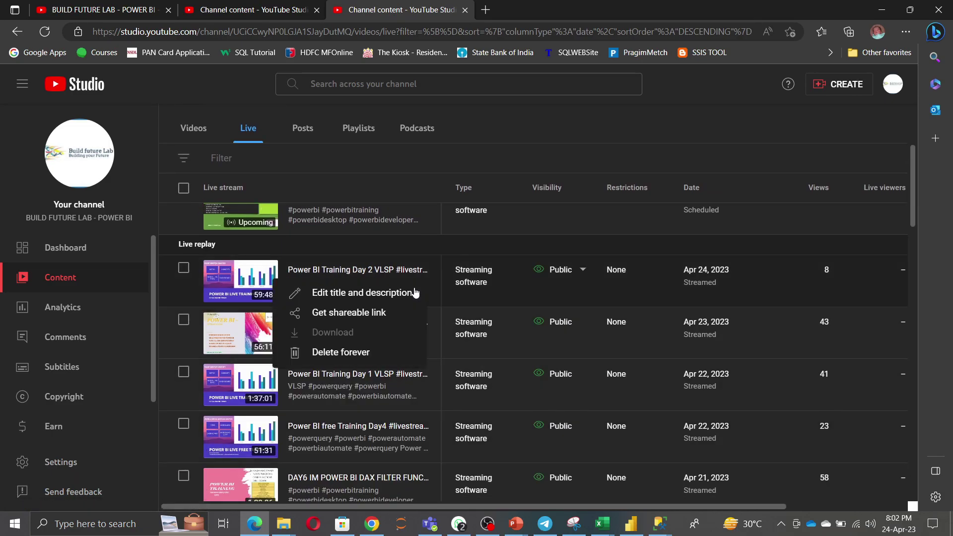
click(361, 314)
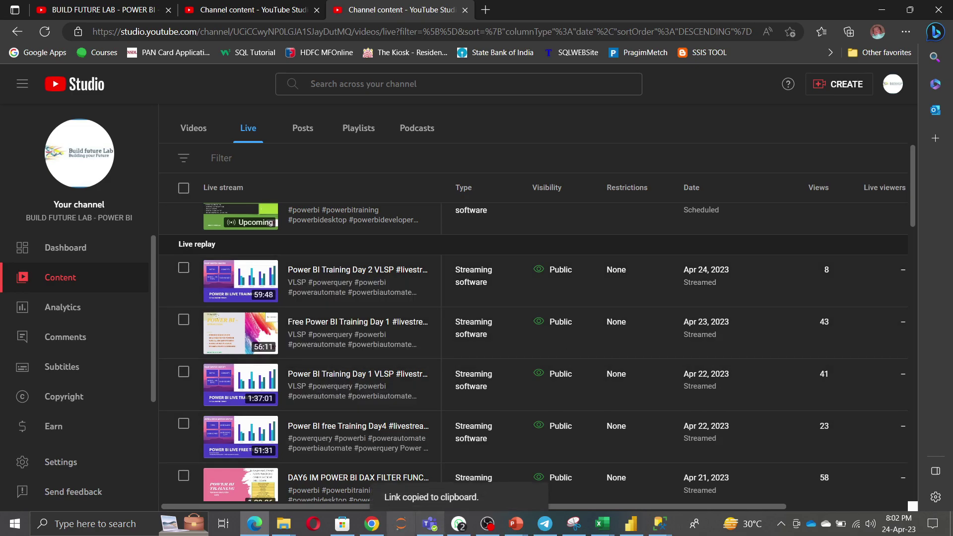
Switch to the VLSP_BATCH01 folder in File Explorer and create a text document named Videos link
mouse_move(466, 527)
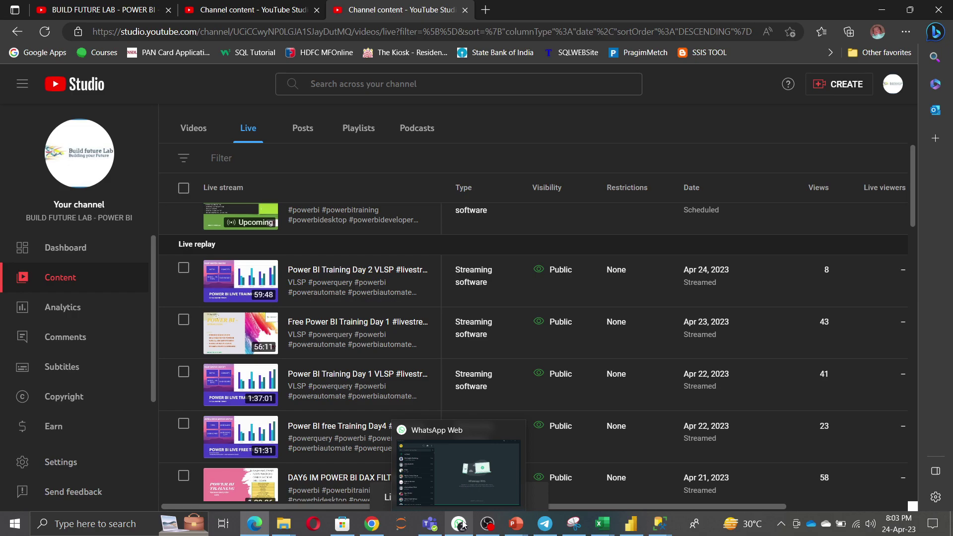
mouse_move(283, 524)
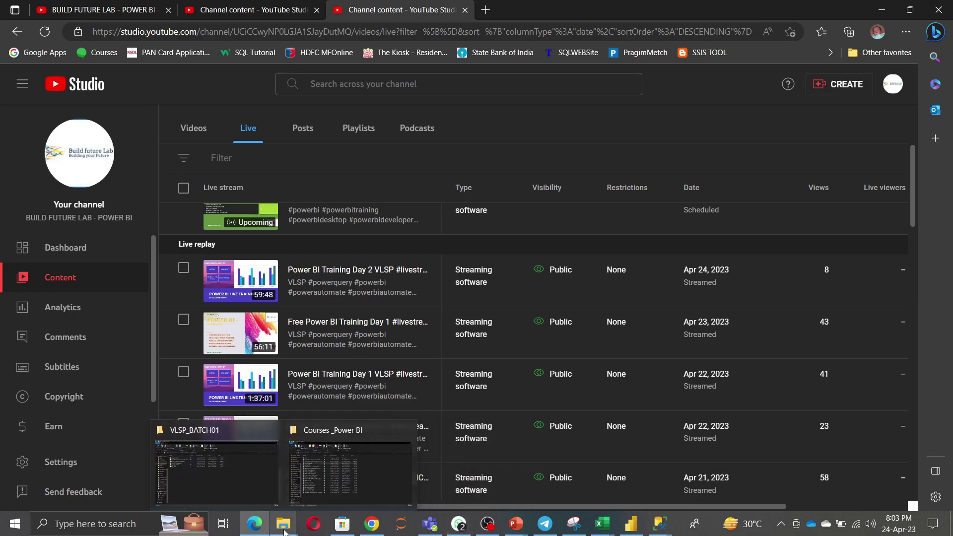
mouse_move(348, 485)
click(207, 482)
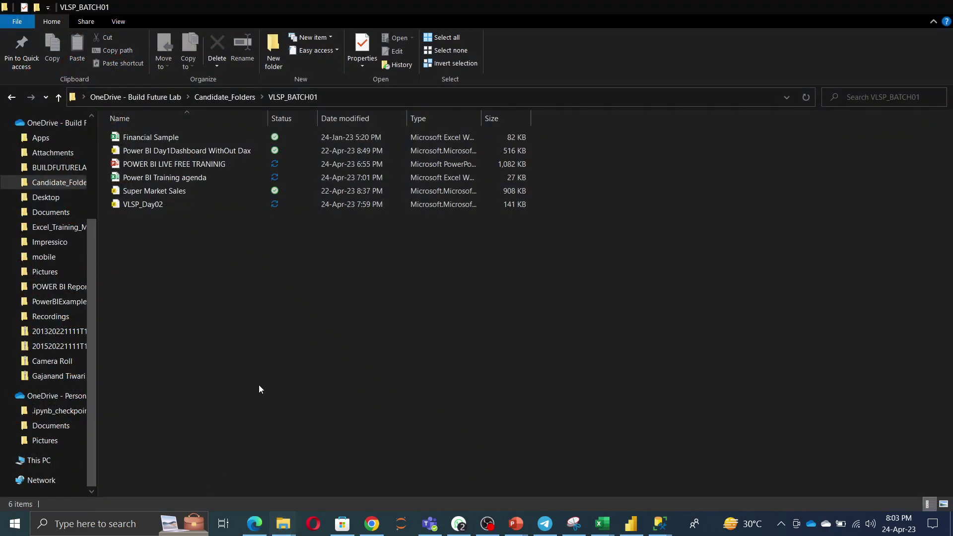
right_click(168, 257)
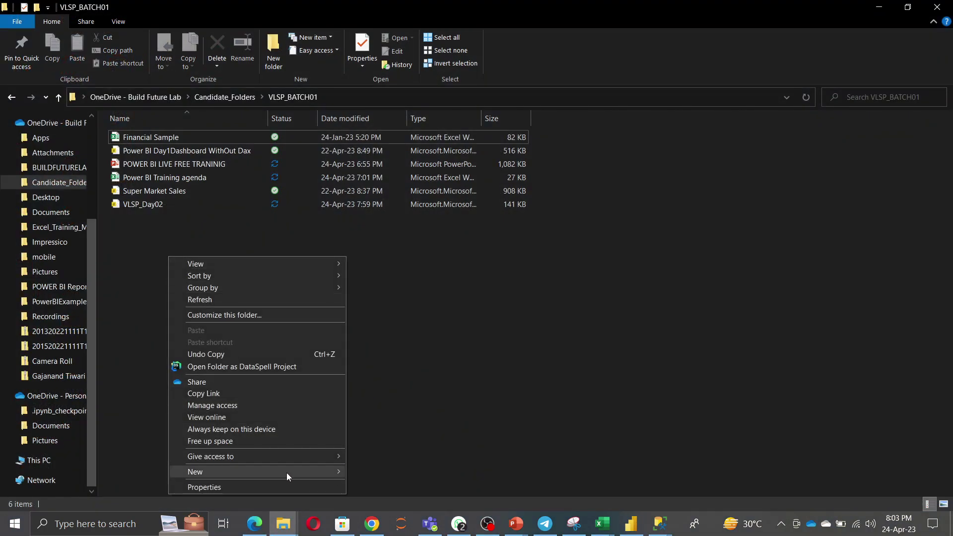
mouse_move(287, 472)
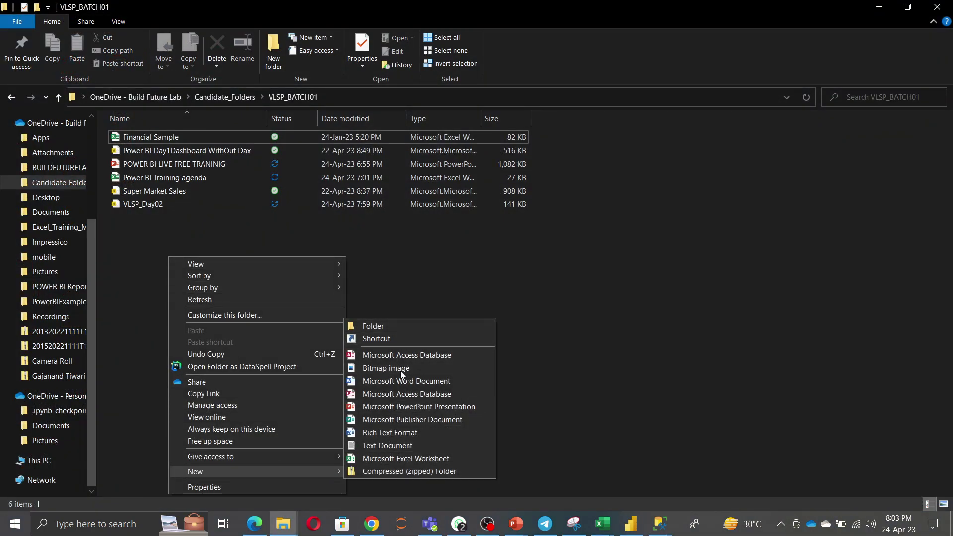
click(392, 446)
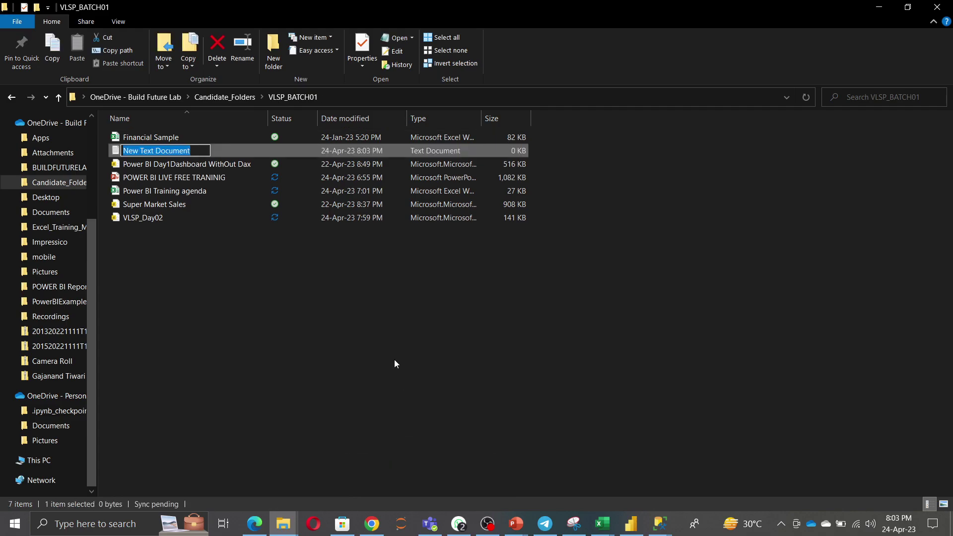
text(Videos link)
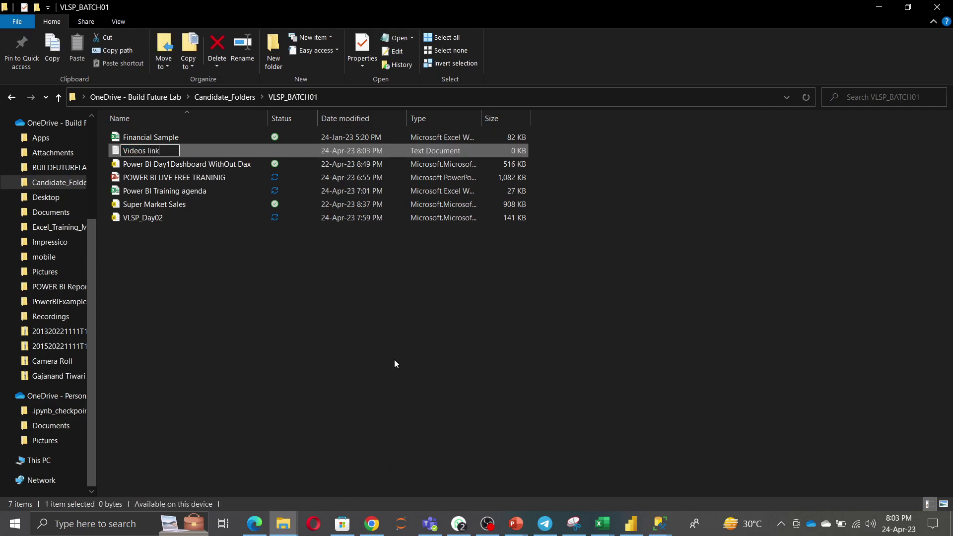
click(218, 352)
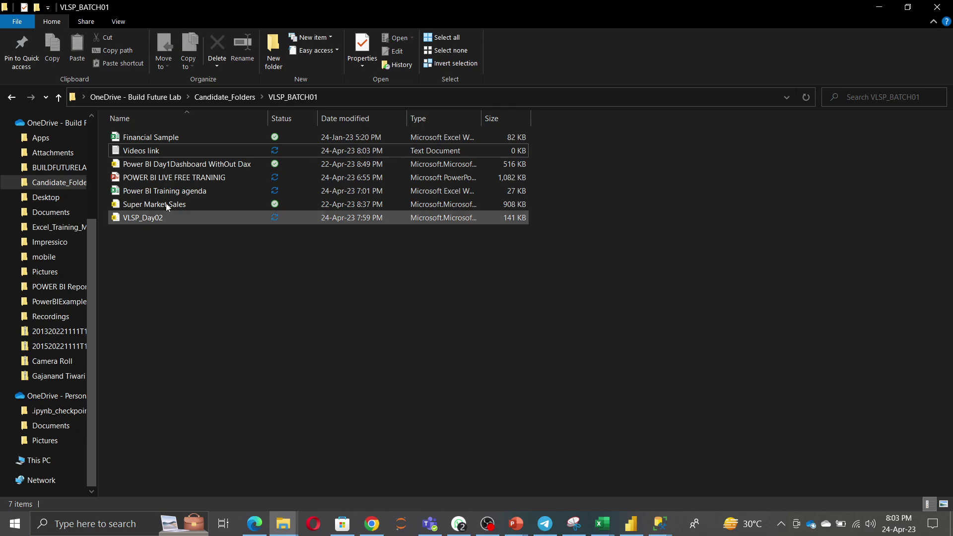
Open the Videos link document in Notepad, enter the lines Day1: and Day2:, and paste the copied replay link under Day2
double_click(152, 205)
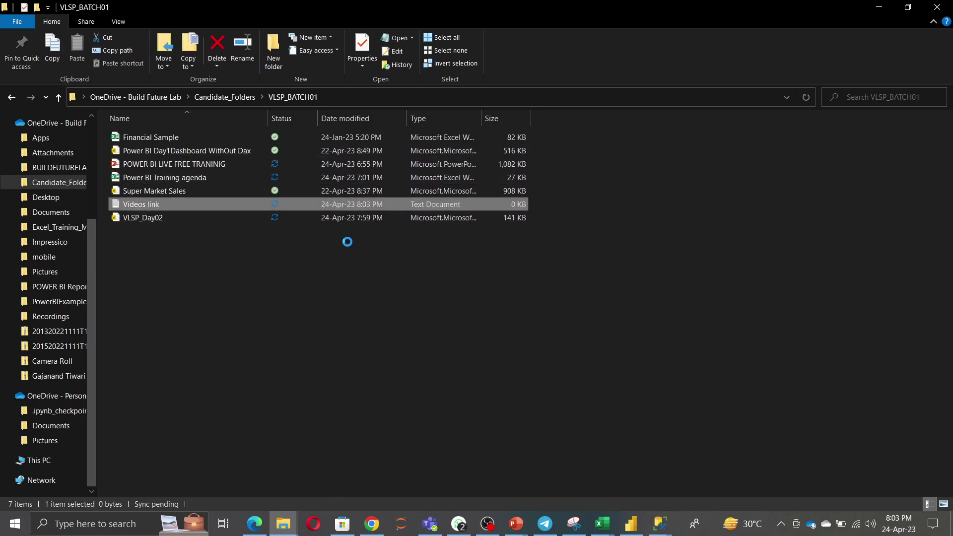
text(Day)
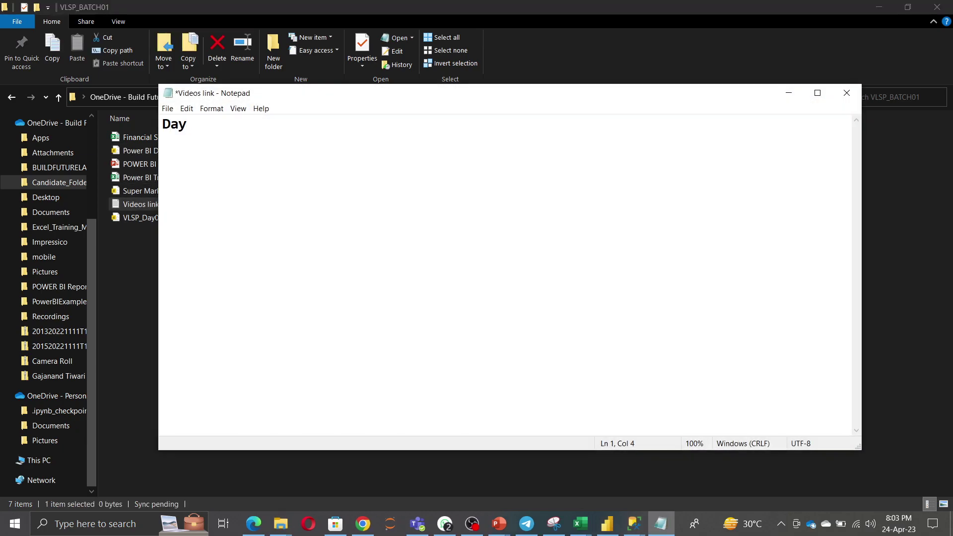
text(1:)
key(Return)
text(Day2:)
key(ctrl+v)
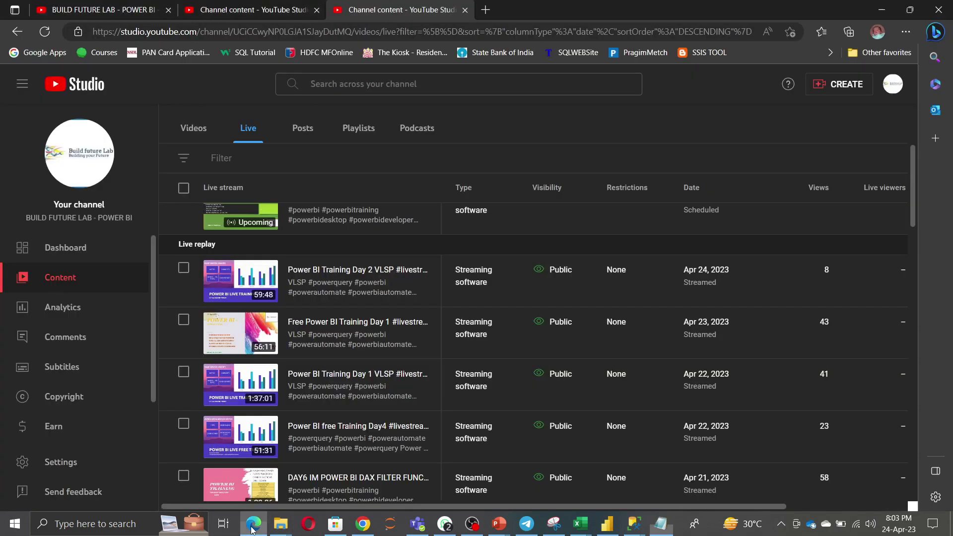
Copy the shareable link of the Power BI Training Day 1 VLSP replay in YouTube Studio, and return to the Videos link note
click(251, 526)
mouse_move(243, 389)
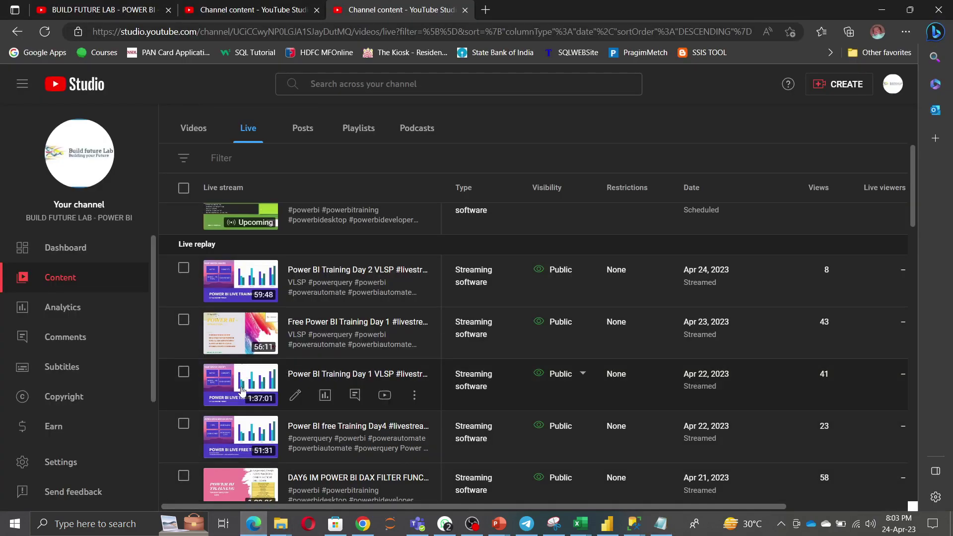
click(413, 396)
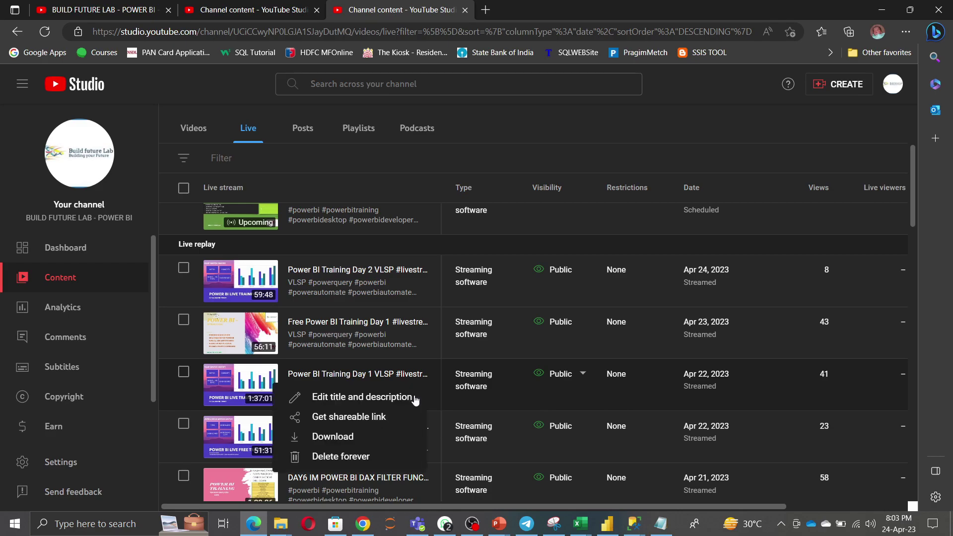
click(341, 418)
key(alt+Tab)
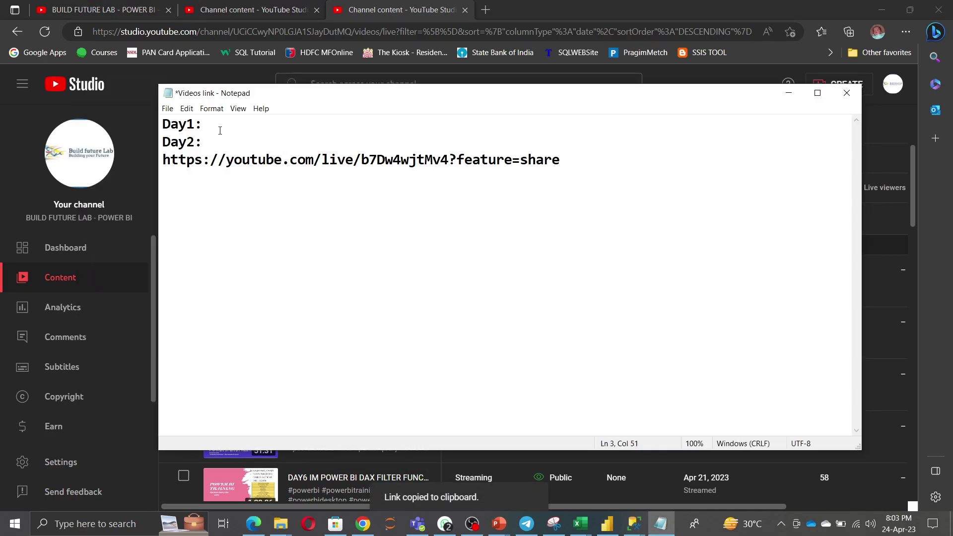
Paste the copied Day 1 replay link under Day1: in the Videos link note, then save and close the note
click(223, 124)
key(Return)
key(ctrl+v)
key(ctrl+s)
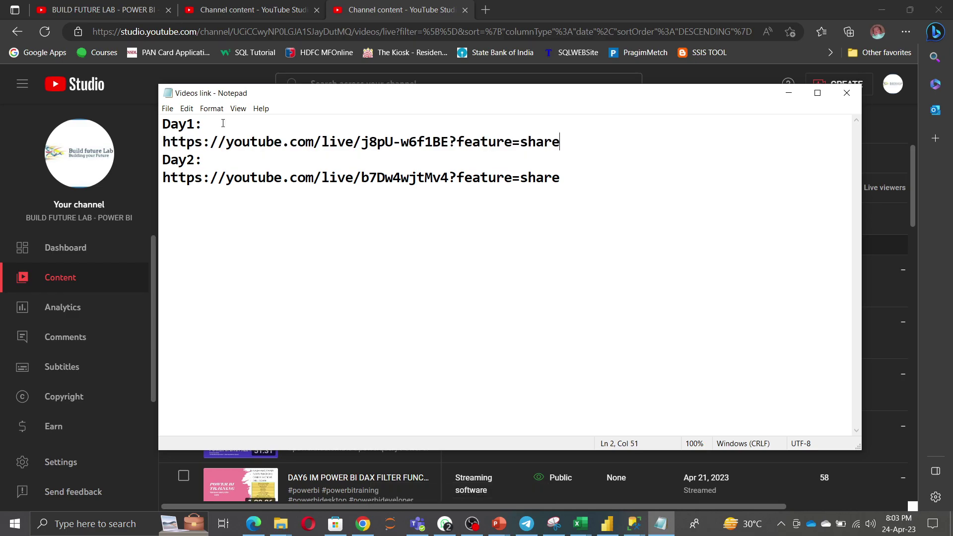
click(847, 93)
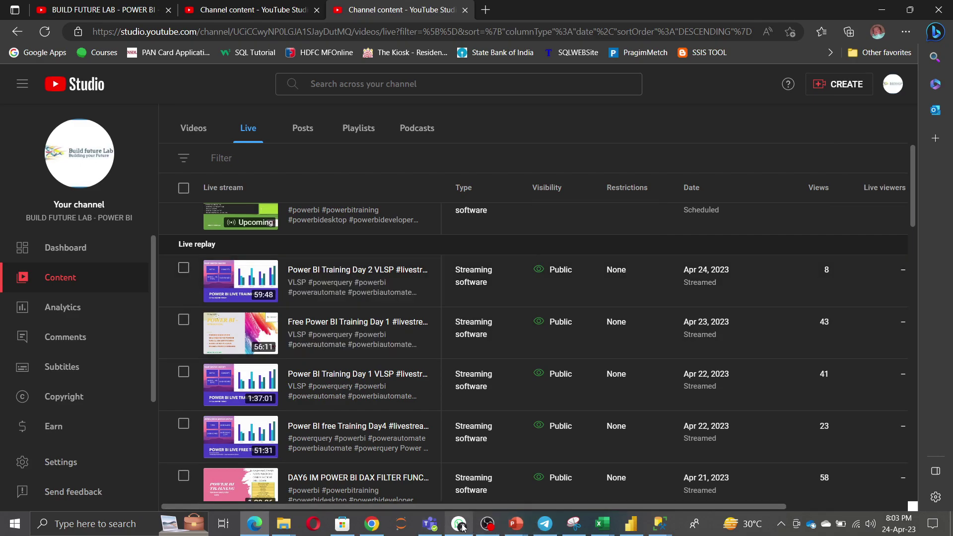
Reopen the Videos link document from the VLSP_BATCH01 folder, copy all its text, and close it
mouse_move(464, 527)
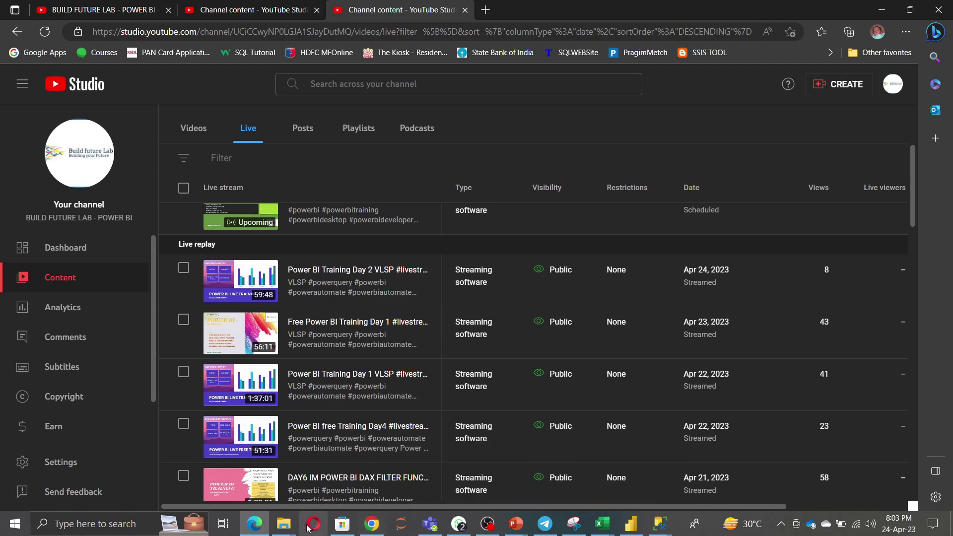
mouse_move(283, 525)
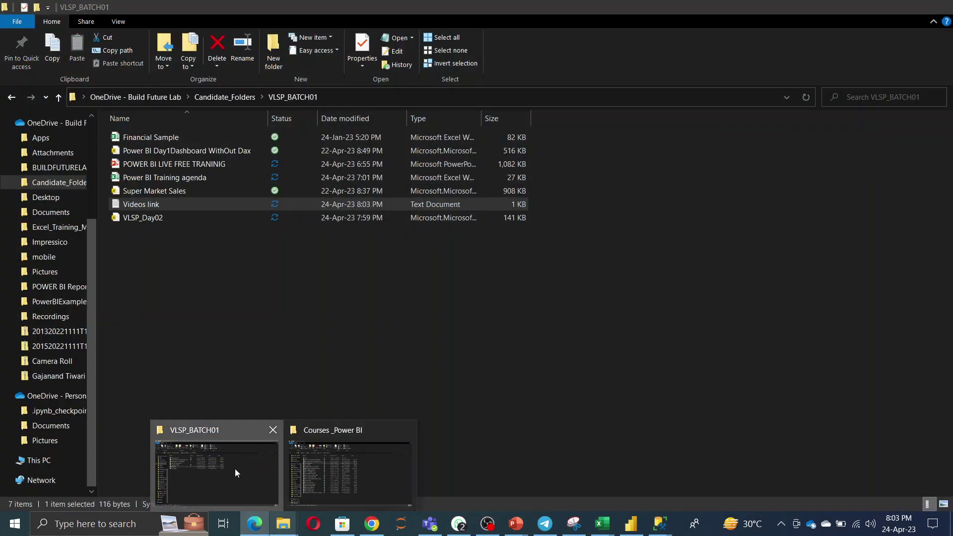
click(229, 469)
double_click(138, 207)
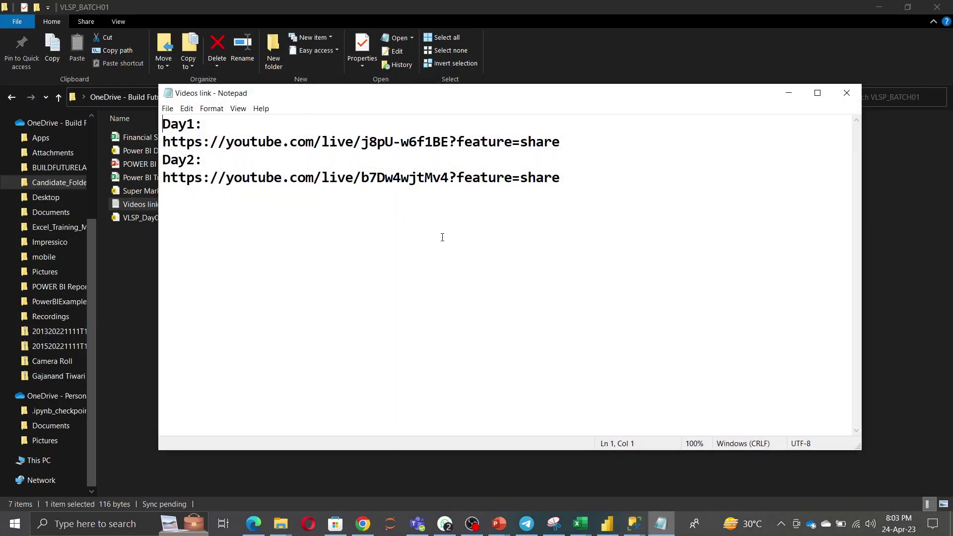
key(ctrl+a)
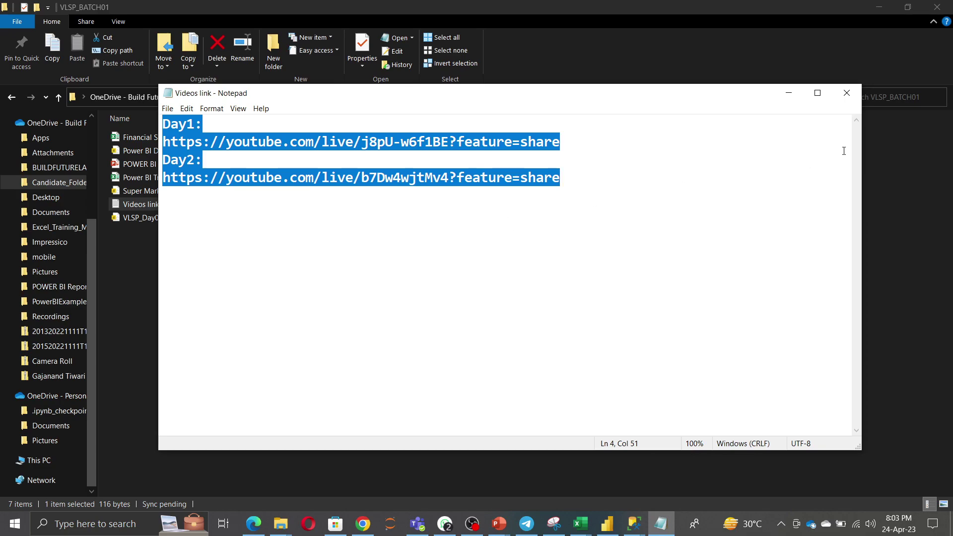
click(847, 93)
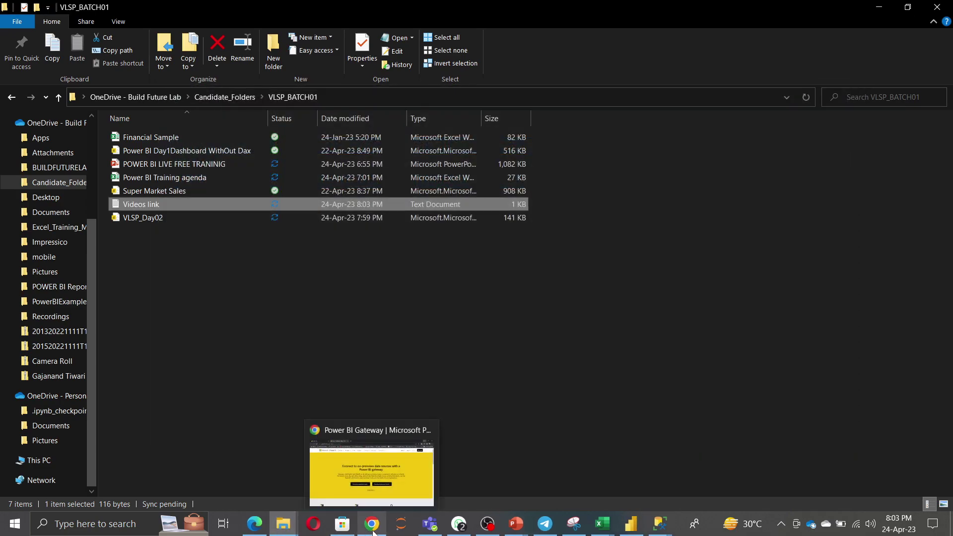
Switch to WhatsApp Web and send the copied Day1 and Day2 video links to the VLSP Fin Services chat
mouse_move(253, 524)
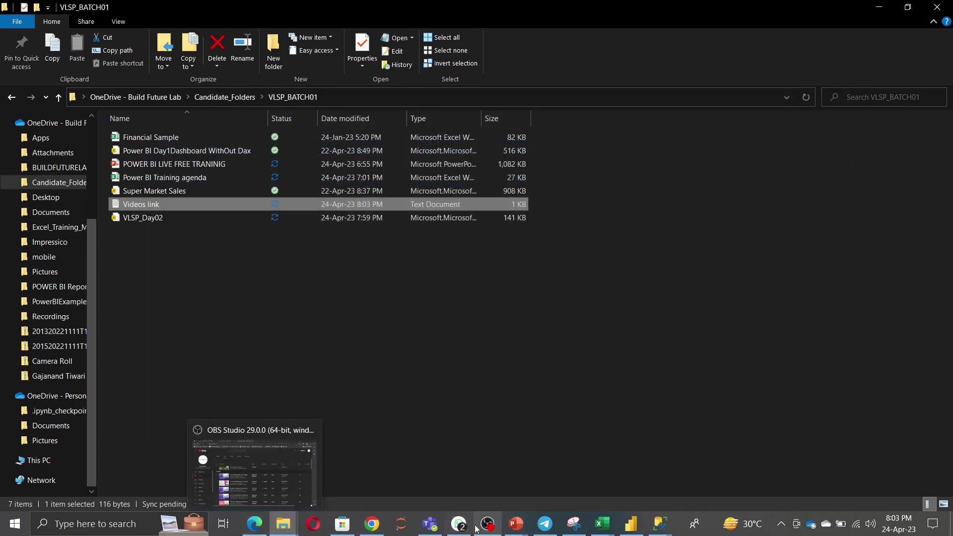
mouse_move(459, 524)
click(462, 477)
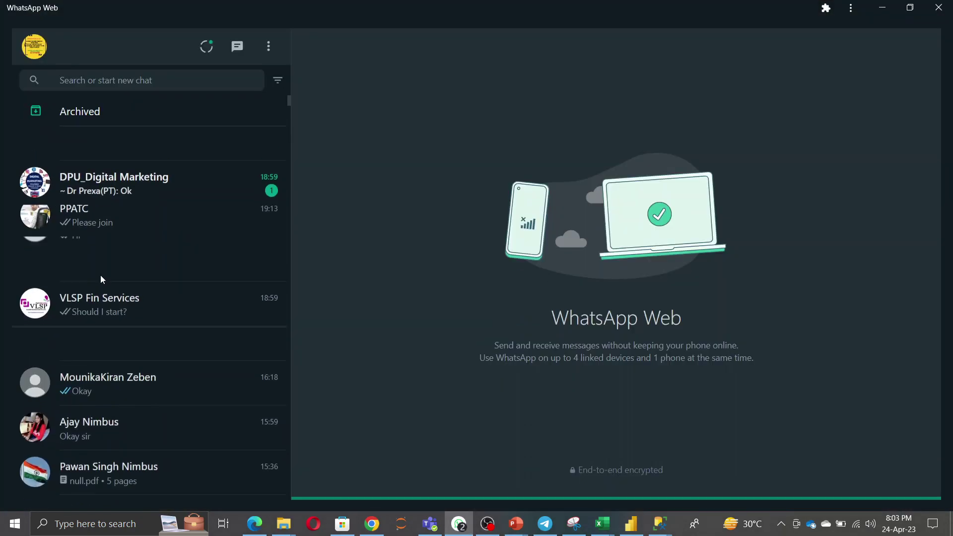
click(111, 237)
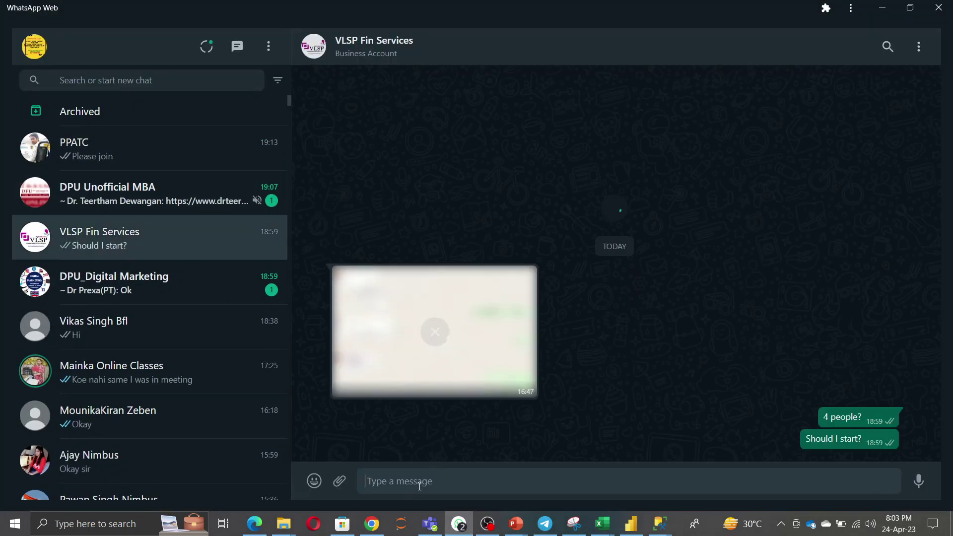
key(ctrl+v)
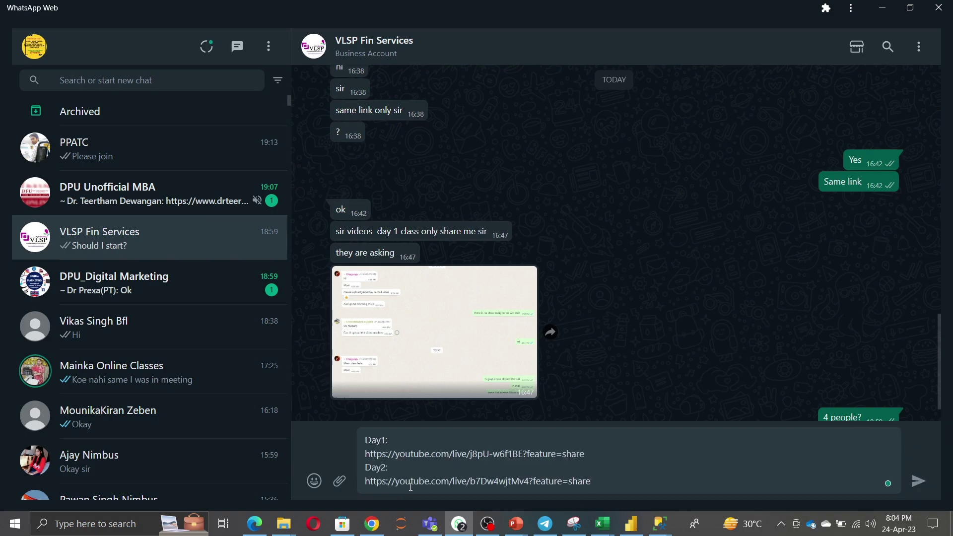
key(Return)
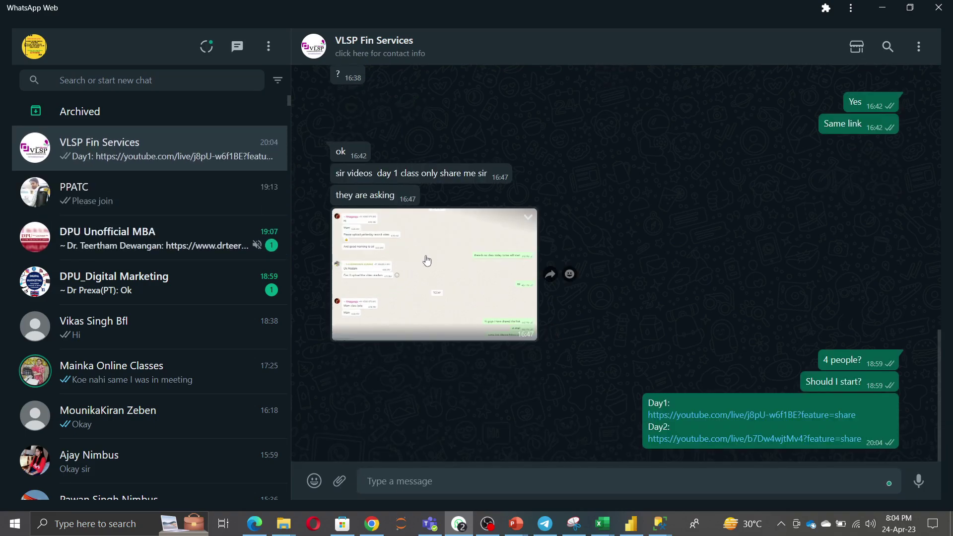
text(I a)
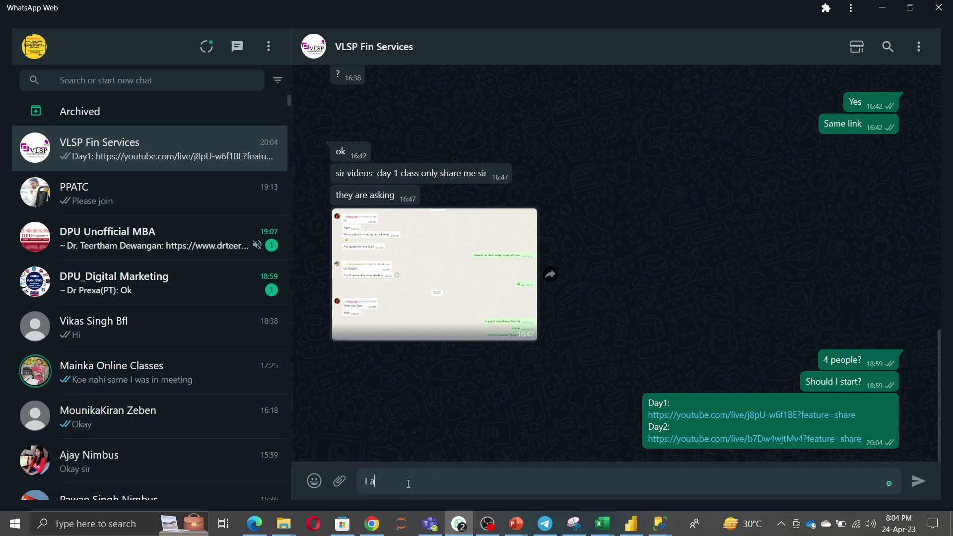
text(nd)
key(BackSpace)
key(BackSpace)
key(BackSpace)
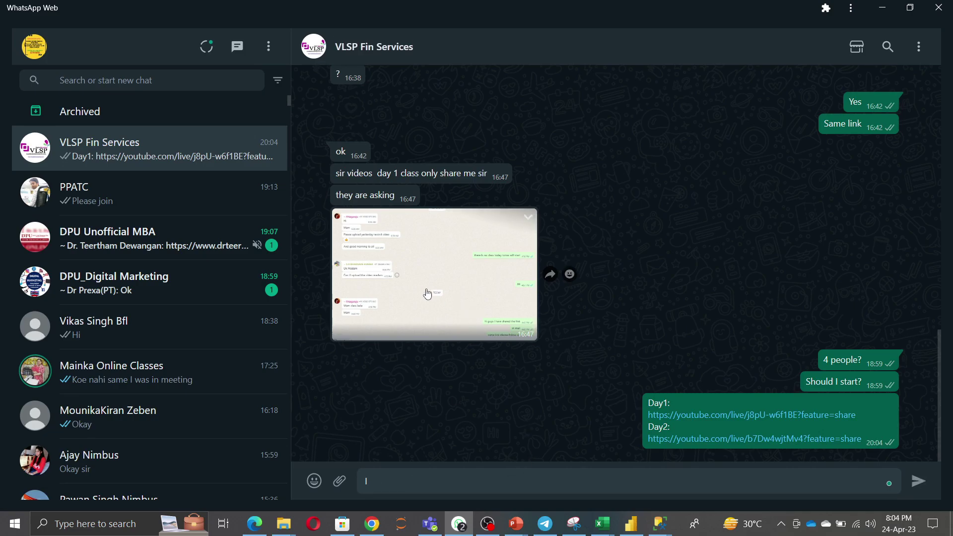
Review the earlier messages in the VLSP Fin Services chat and send the message "Please share with them"
scroll(571, 248, up, 15)
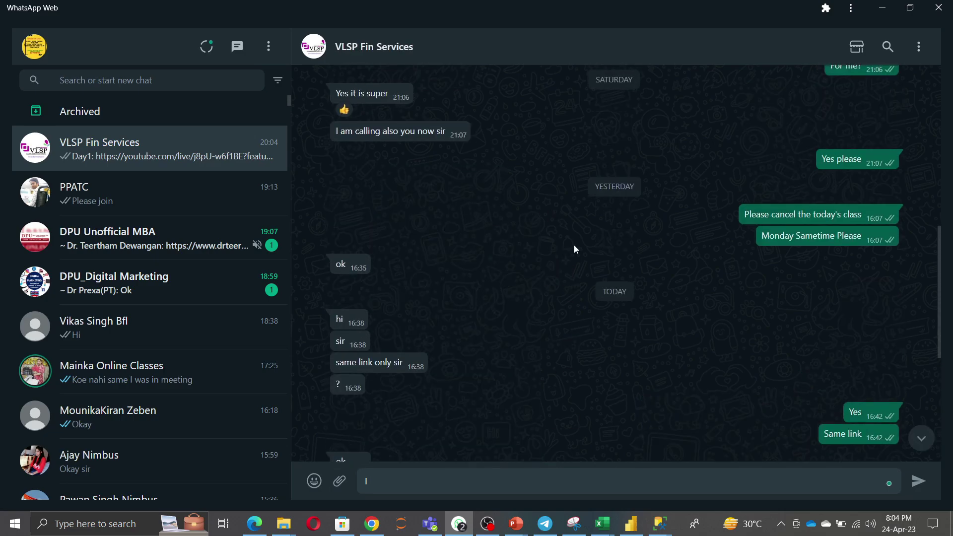
scroll(634, 261, up, 2)
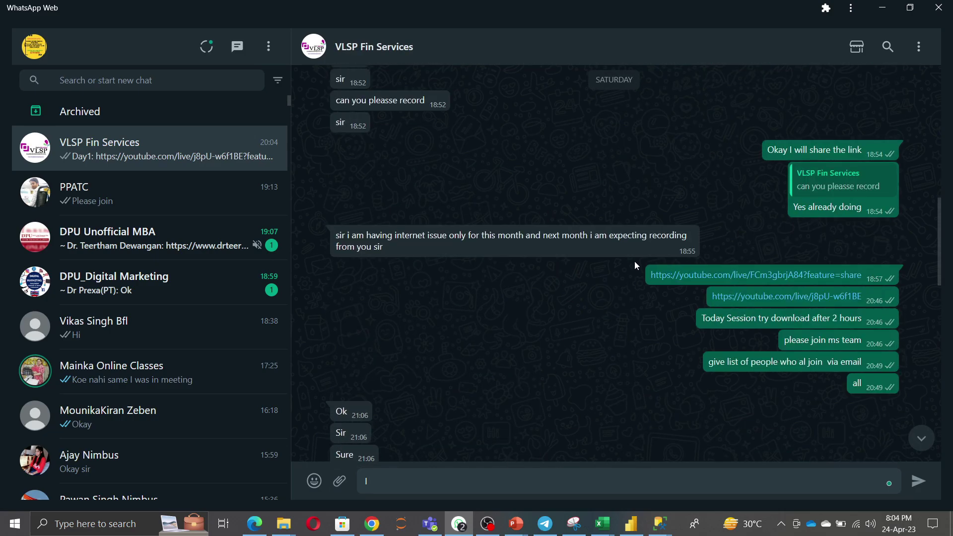
scroll(633, 264, down, 17)
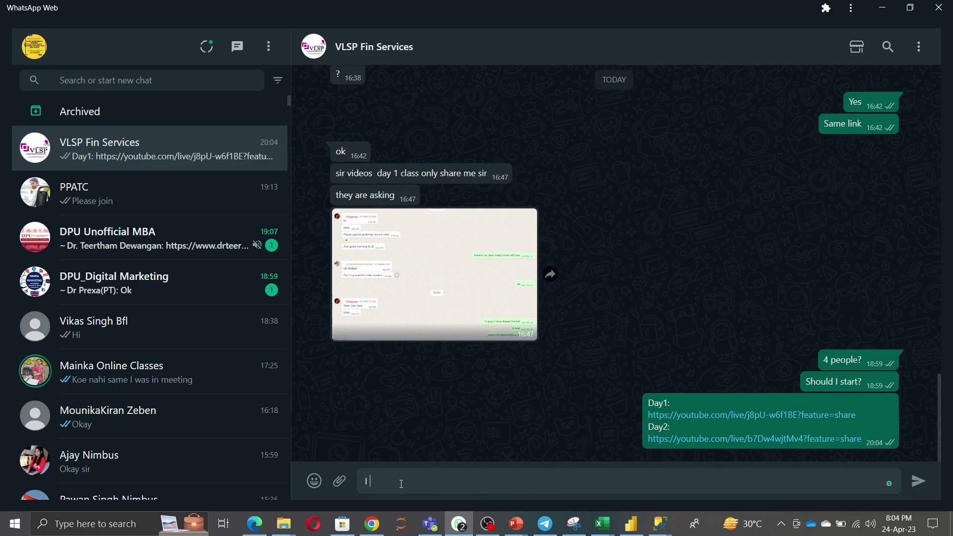
text(Please share wi)
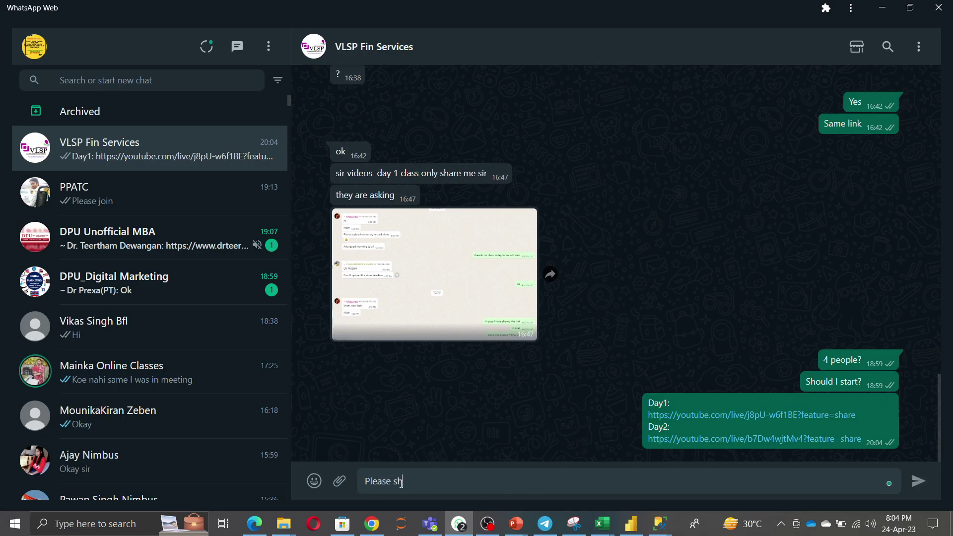
text(th them)
key(Return)
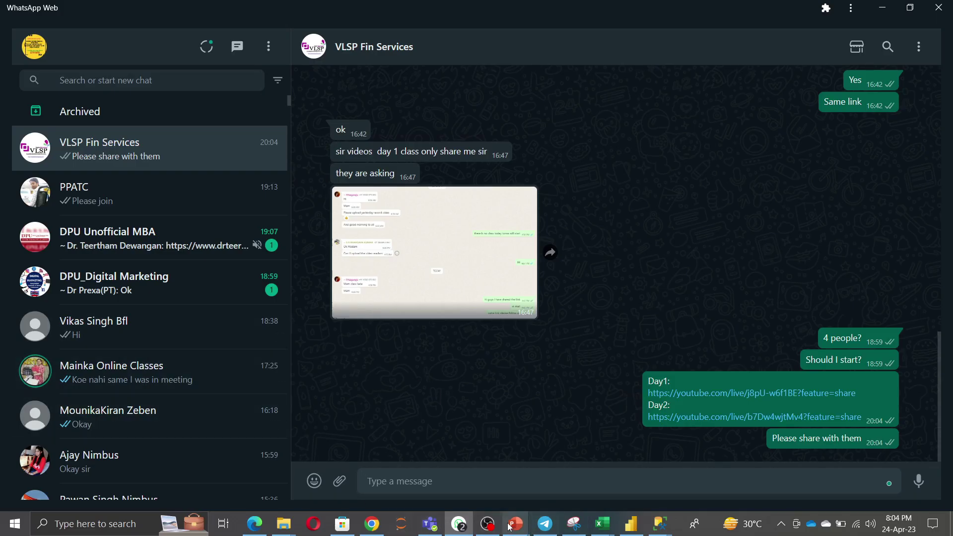
Check the unread messages in the DPU Unofficial MBA and DPU_Digital Marketing chats, and return to the VLSP Fin Services chat
click(457, 529)
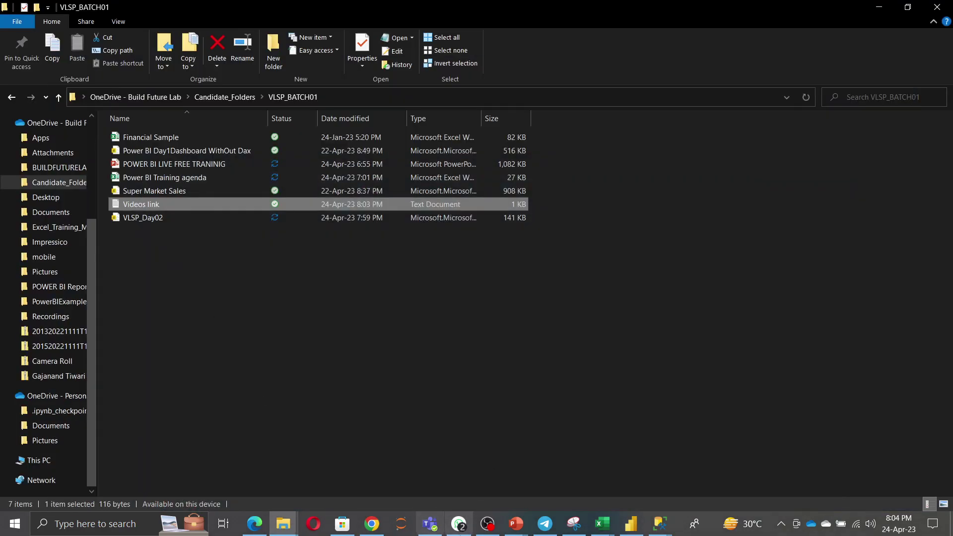
click(461, 529)
click(159, 254)
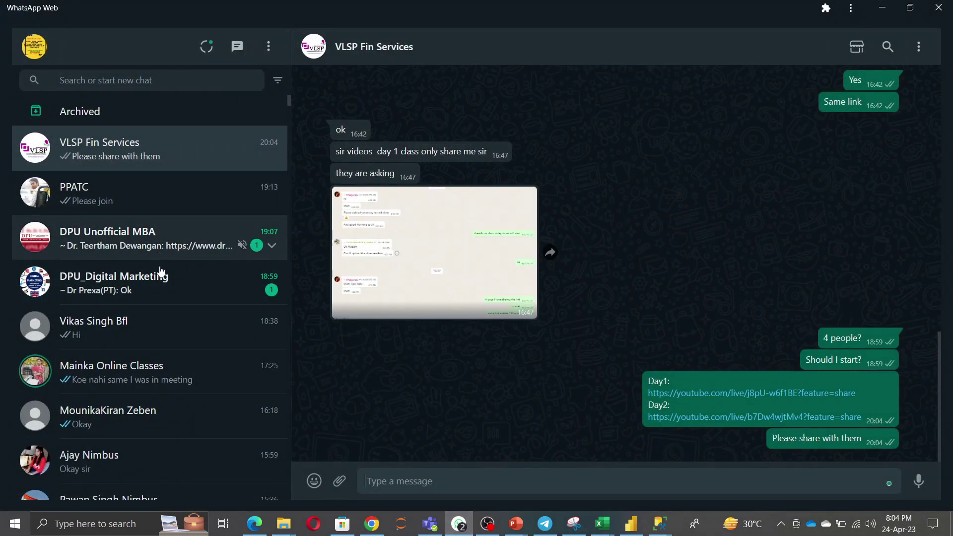
click(158, 292)
click(118, 162)
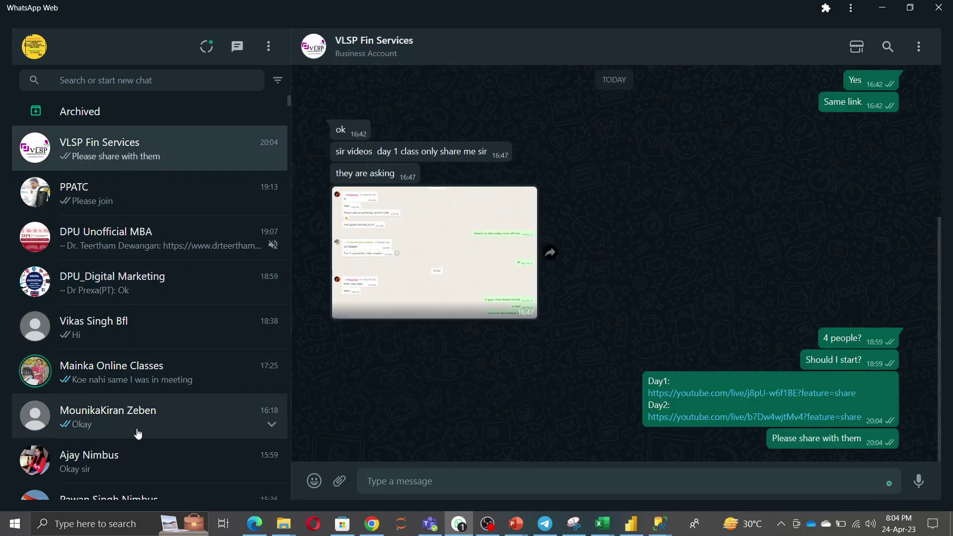
Look through older conversations down to the Build Future Lab group chat, and minimize WhatsApp Web
scroll(137, 432, down, 3)
scroll(138, 434, down, 1)
click(109, 332)
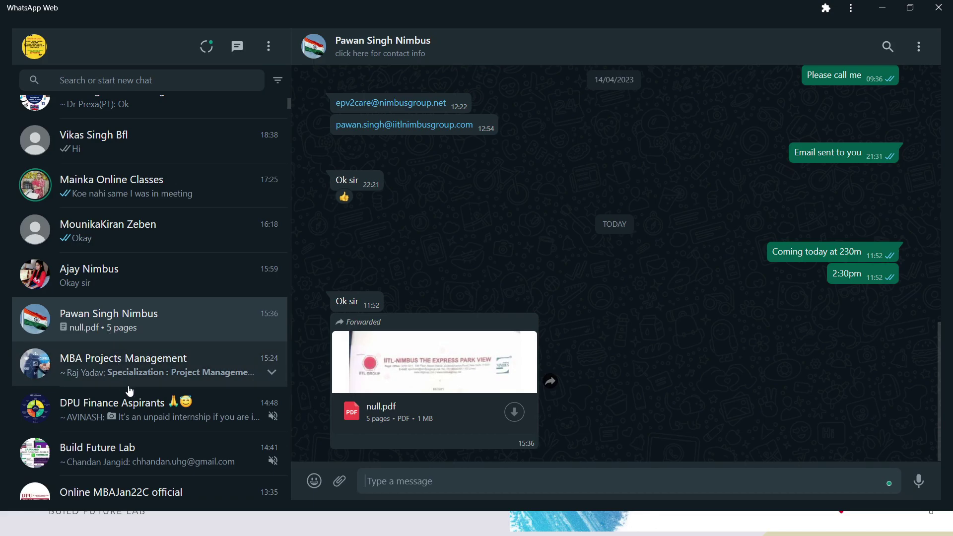
click(138, 454)
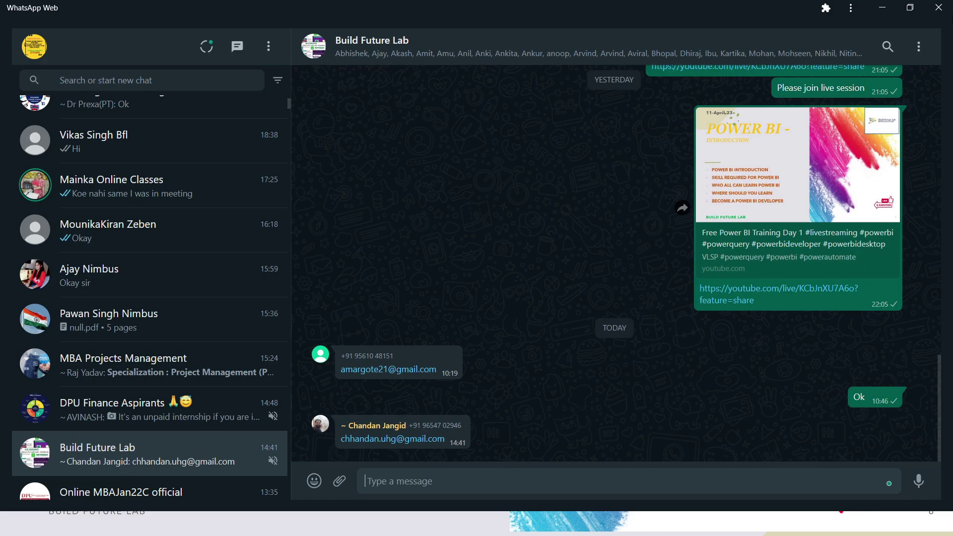
click(881, 11)
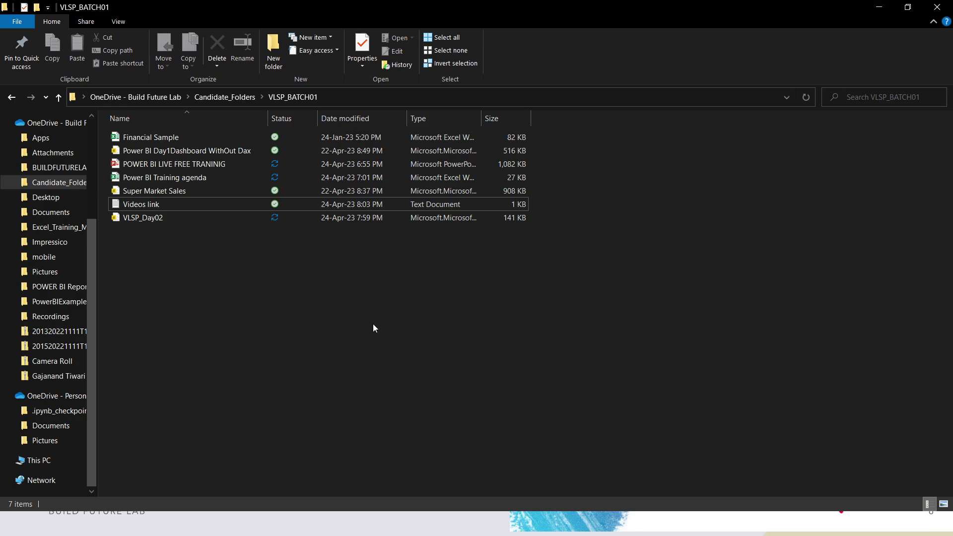
Leave the VLSP_BATCH01 folder and open the 1AInternal Report for Review folder inside POWER BI Reports
key(BackSpace)
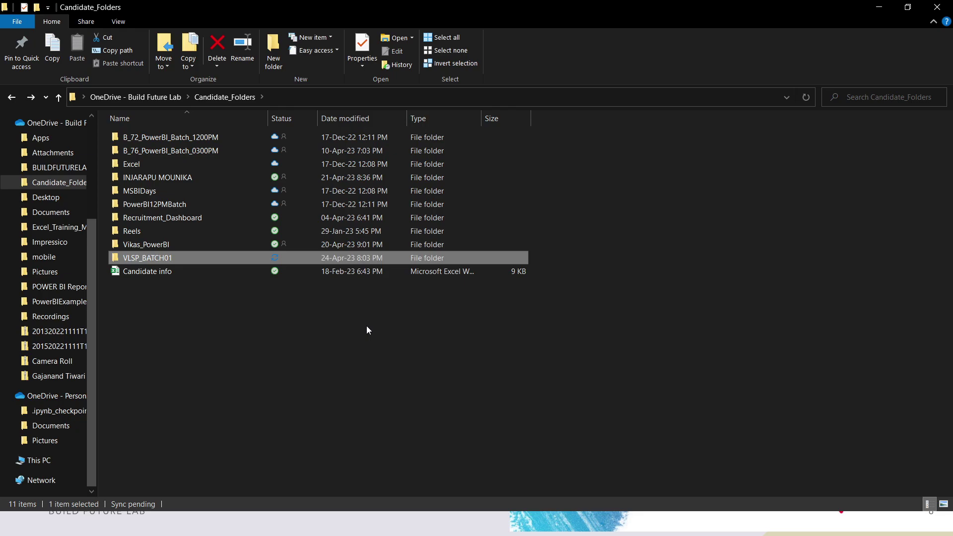
click(264, 359)
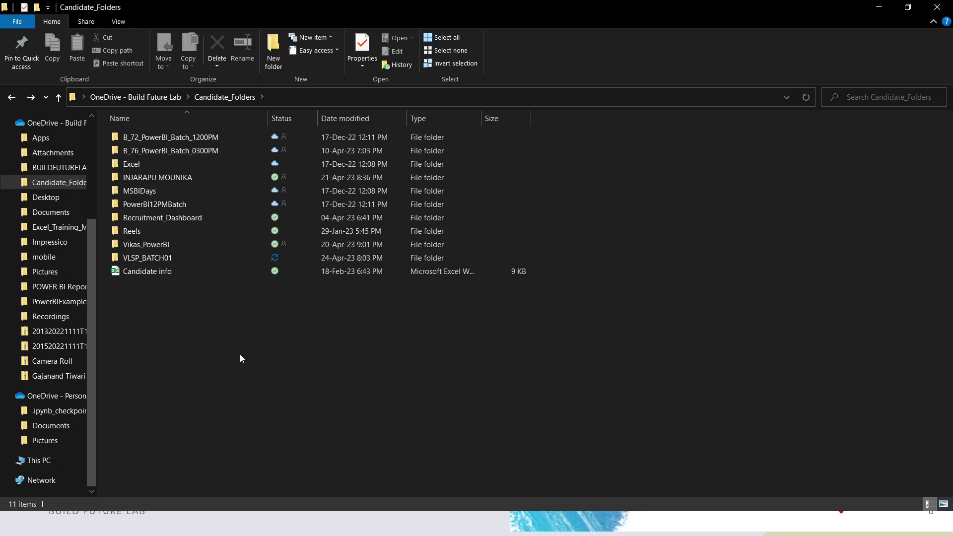
click(61, 231)
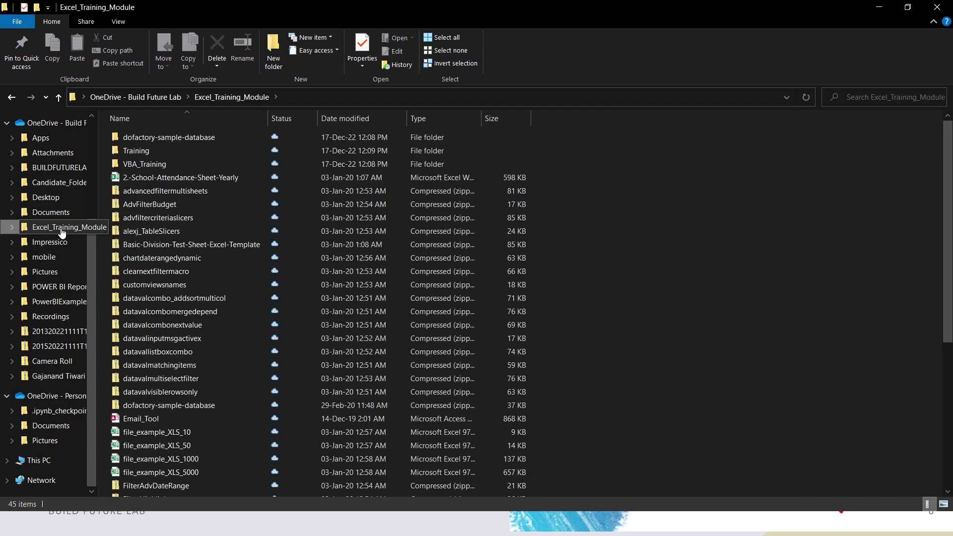
scroll(52, 206, up, 1)
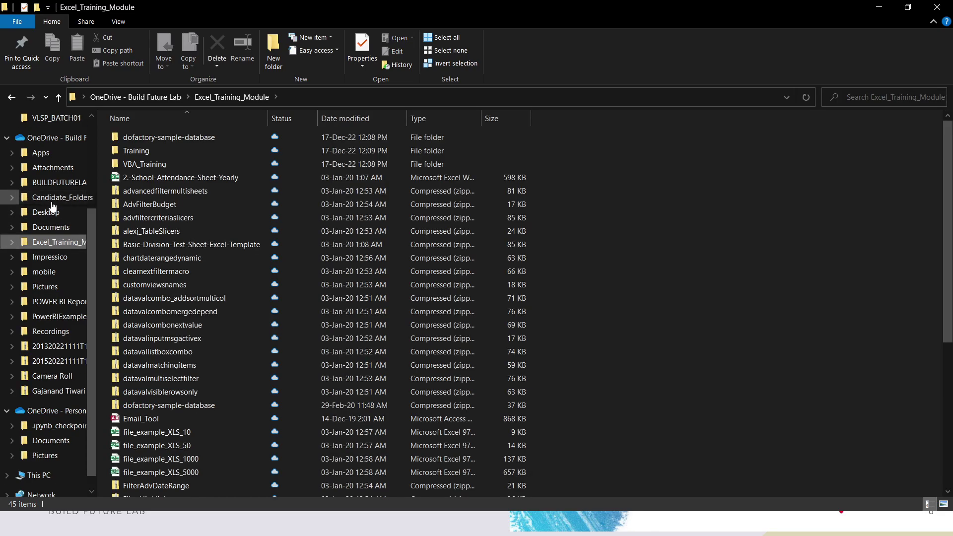
click(60, 302)
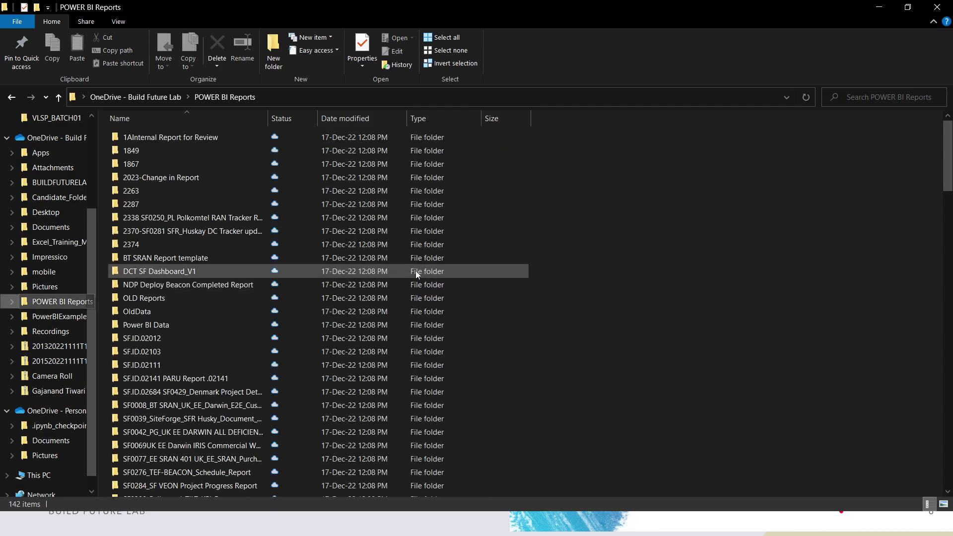
double_click(167, 140)
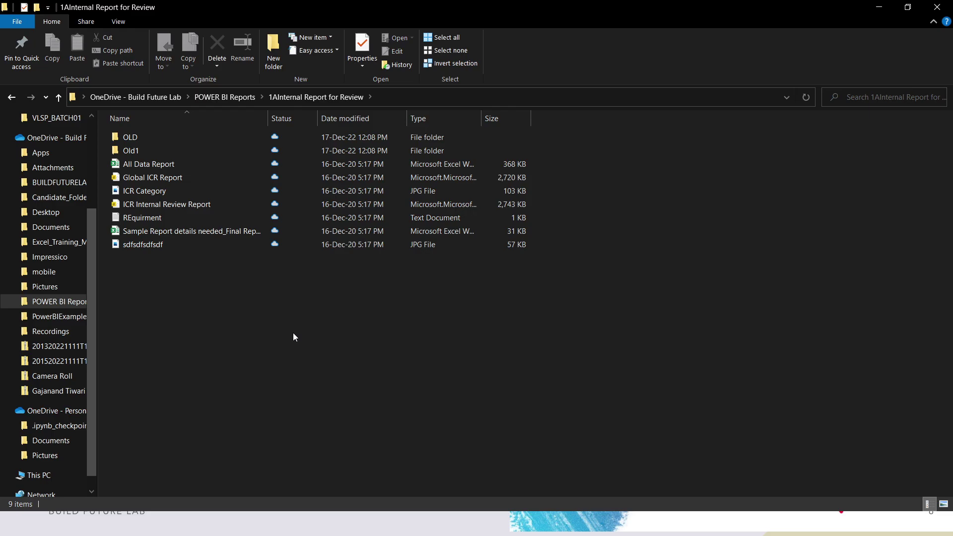
Open the All Data Report workbook in Excel, minimizing the download progress and File Explorer windows
double_click(149, 165)
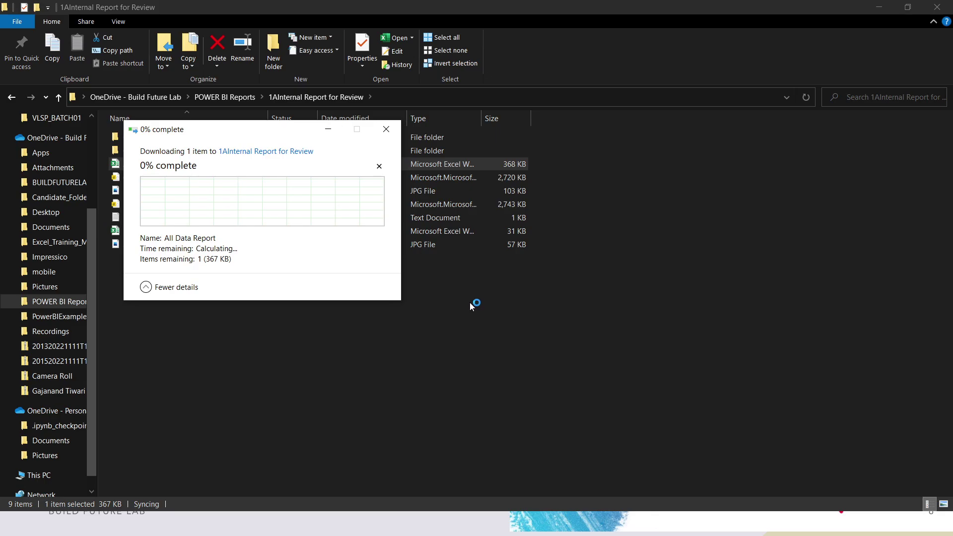
click(328, 130)
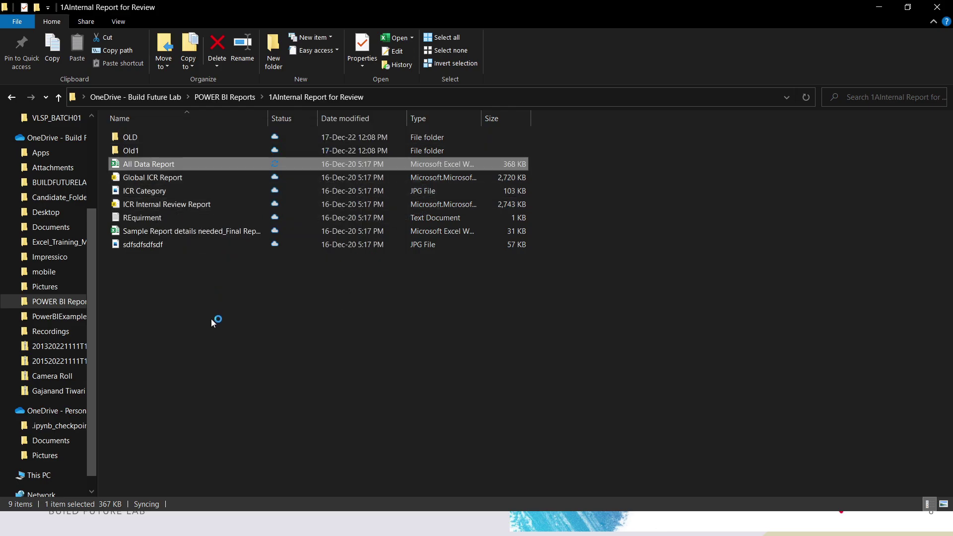
click(879, 8)
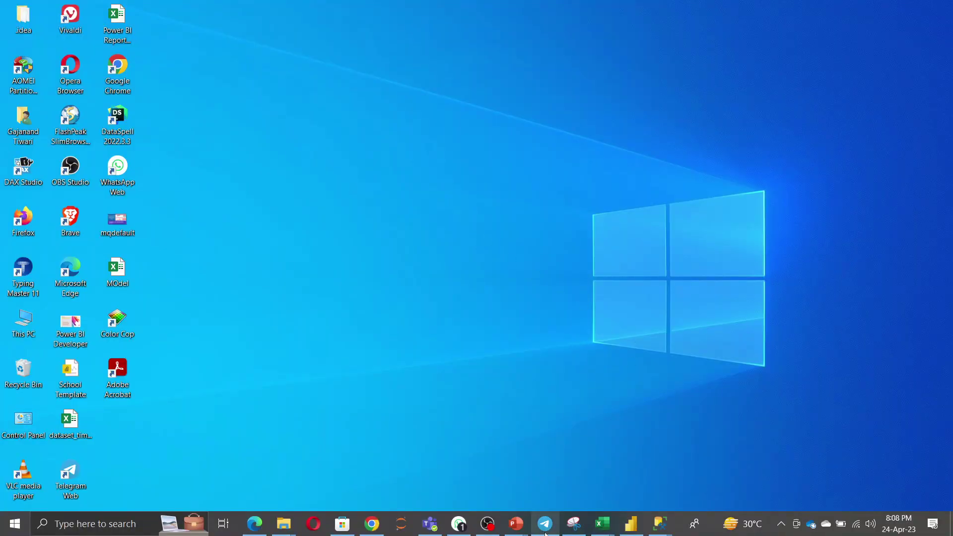
click(430, 524)
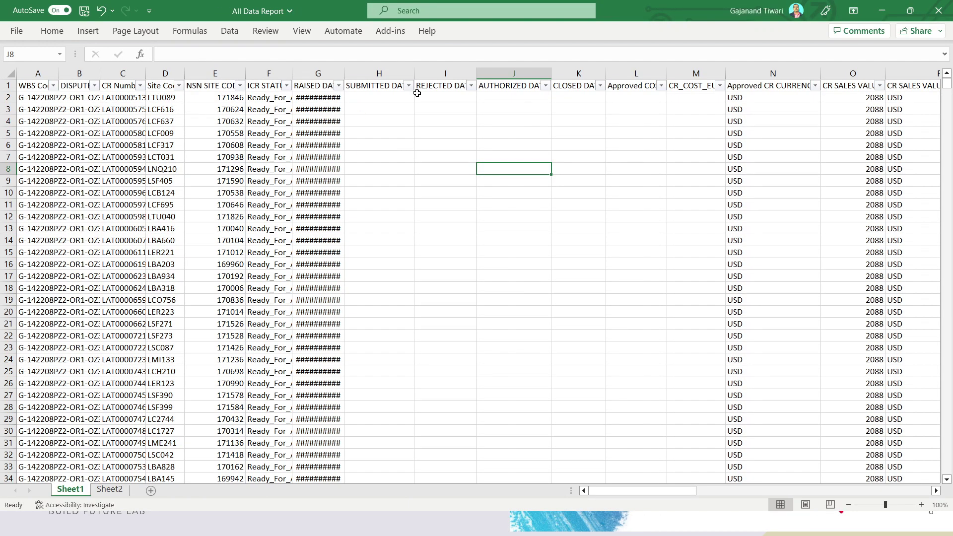
Close the All Data Report workbook and minimize the remaining windows, refreshing the desktop
click(938, 10)
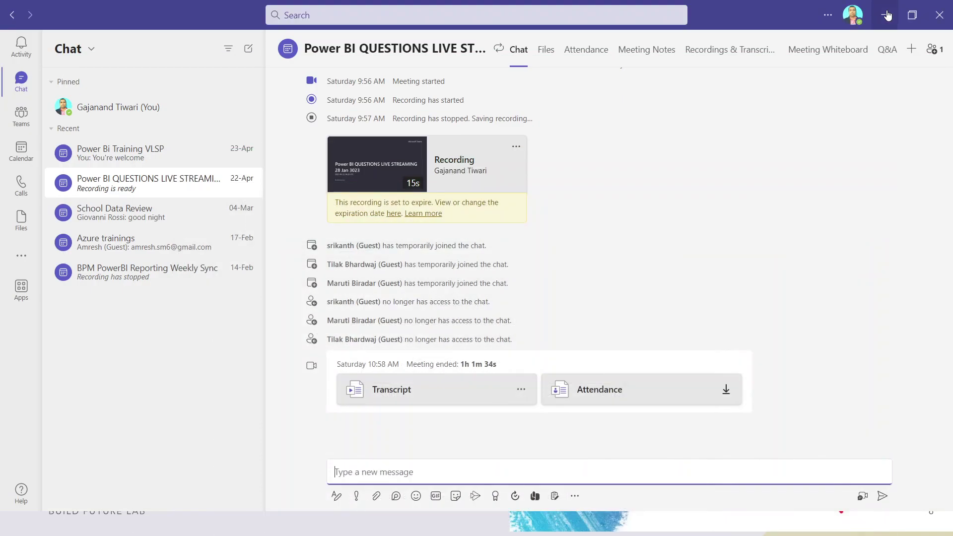
click(882, 11)
click(885, 15)
key(super+d)
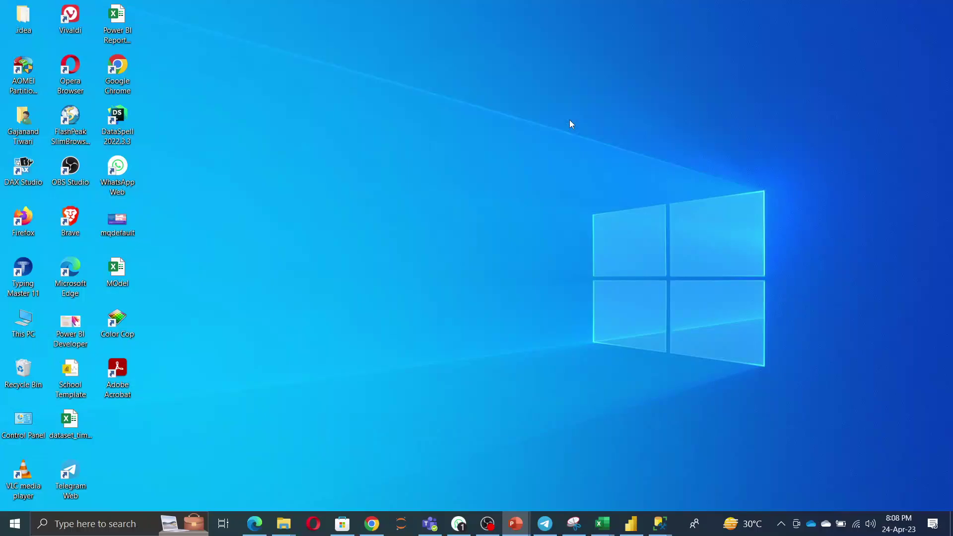
right_click(413, 156)
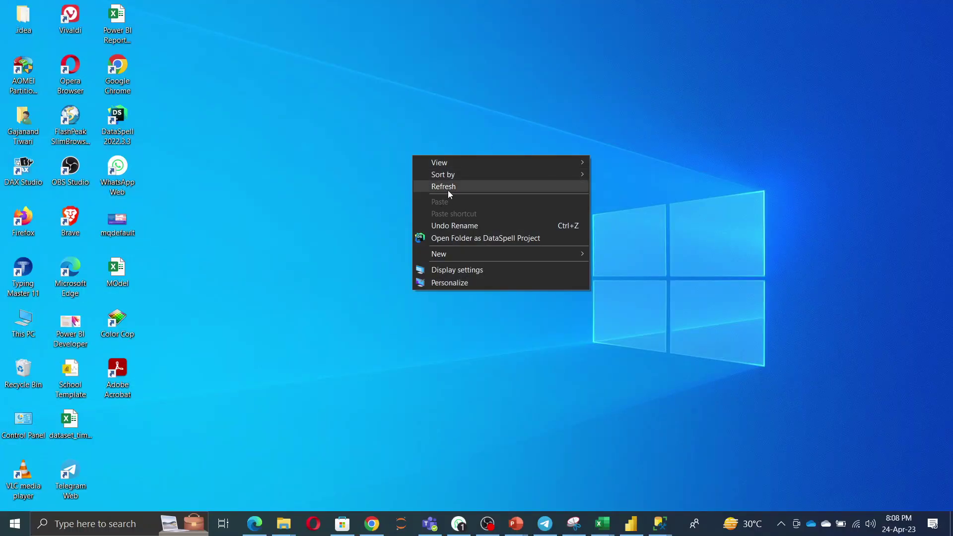
click(448, 188)
Close the POWER BI LIVE FREE TRAINING presentation and the other open PowerPoint window
mouse_move(517, 524)
click(578, 474)
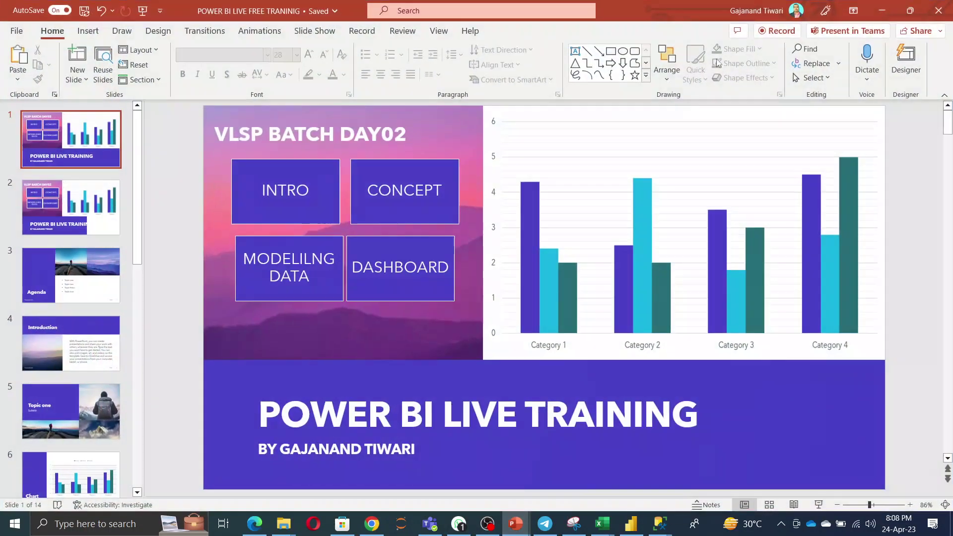
click(940, 12)
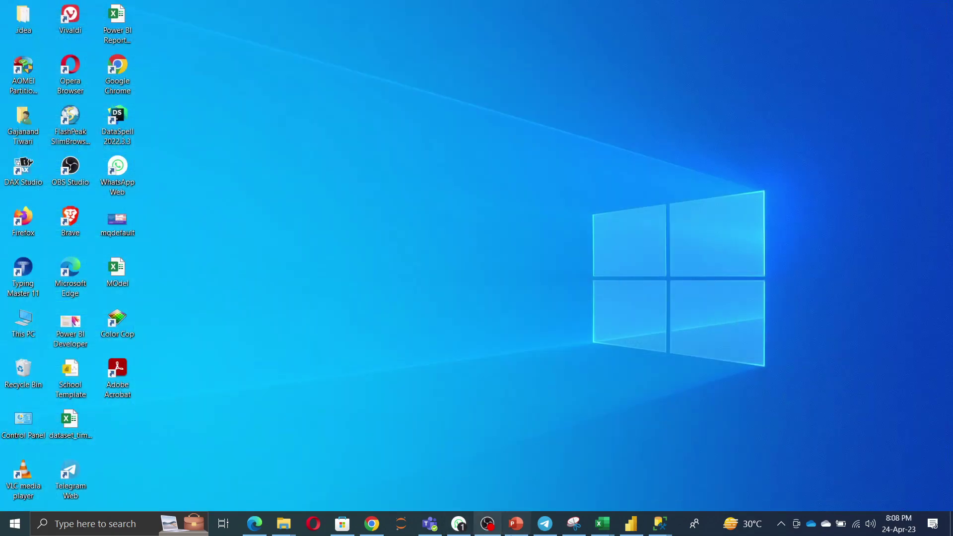
click(514, 528)
click(940, 12)
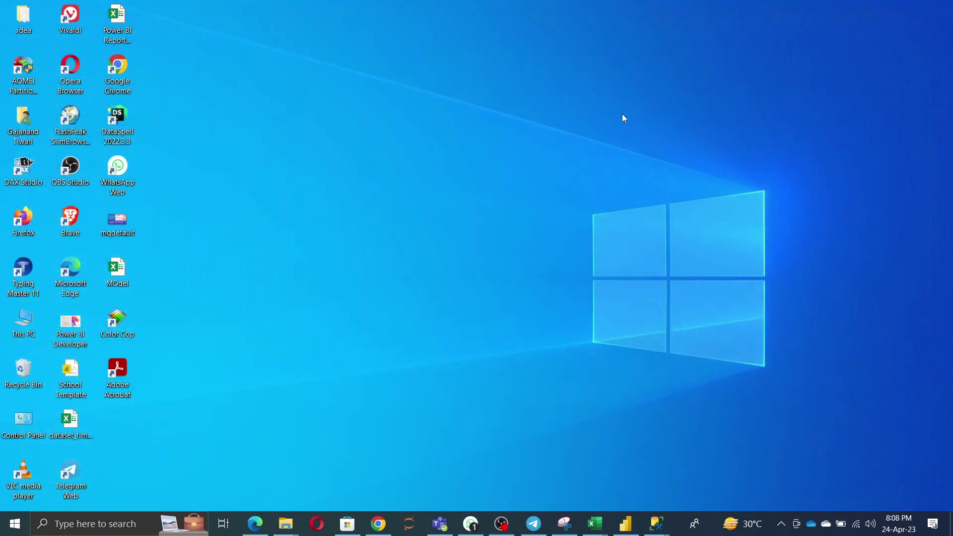
In Telegram Web, copy the Day 2 YouTube link from the POWER BI- Free Training Group and send it to the contact who requested it
click(533, 524)
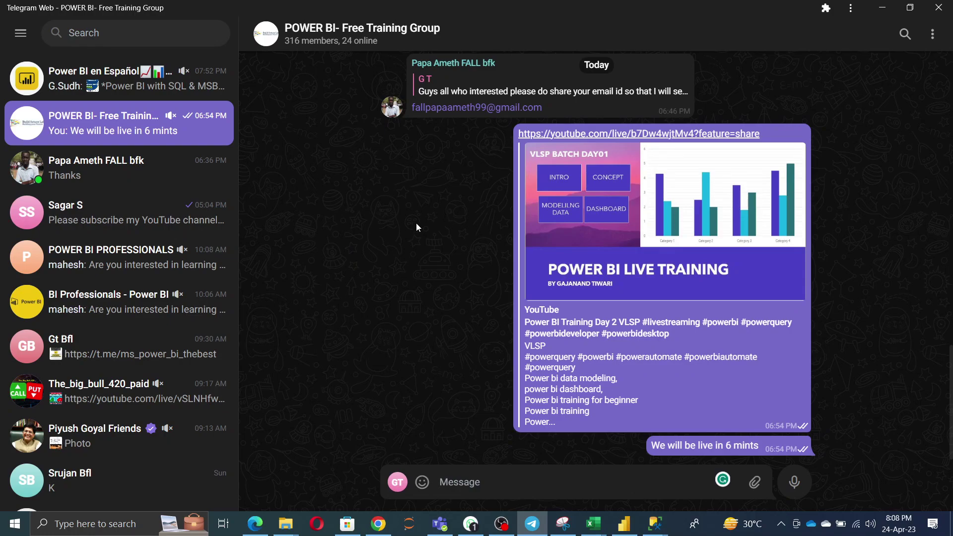
click(97, 175)
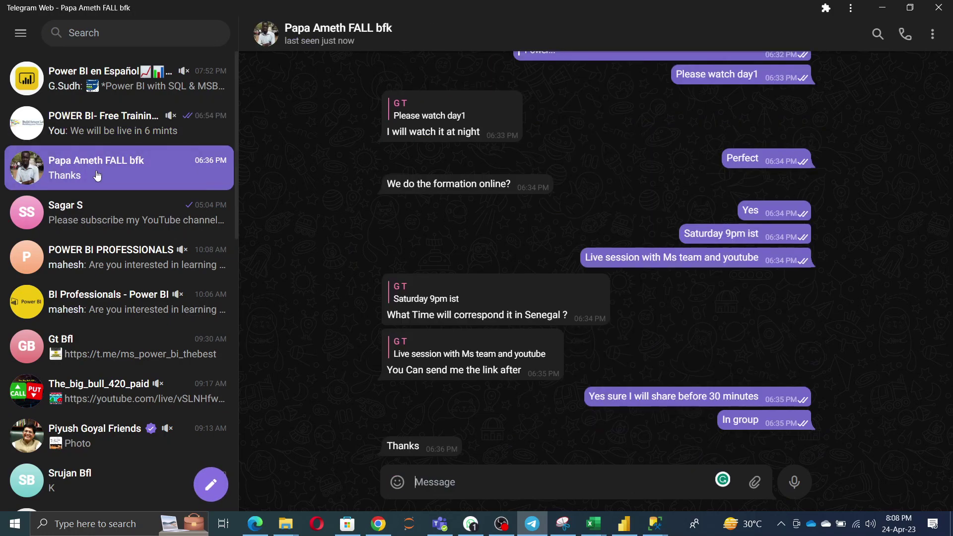
click(105, 139)
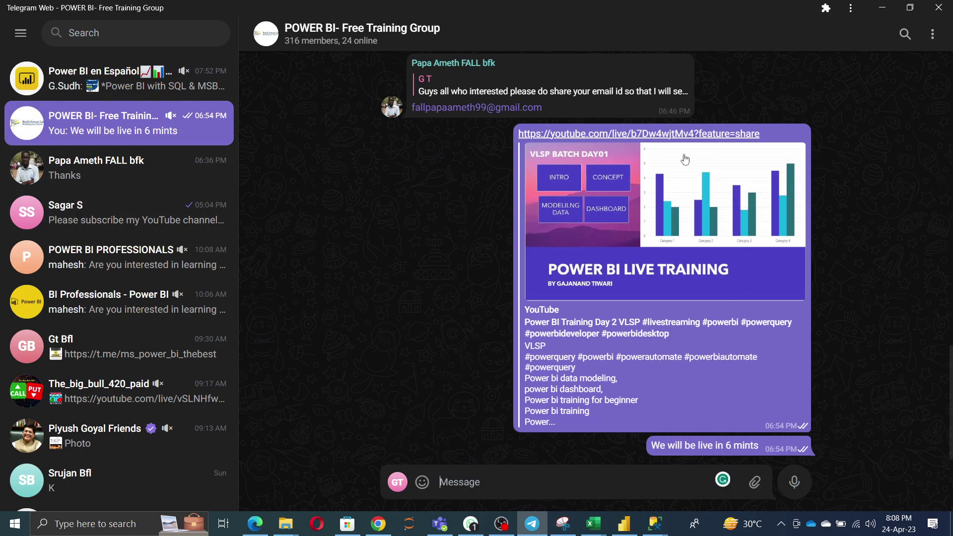
drag(778, 135, 519, 137)
key(ctrl+c)
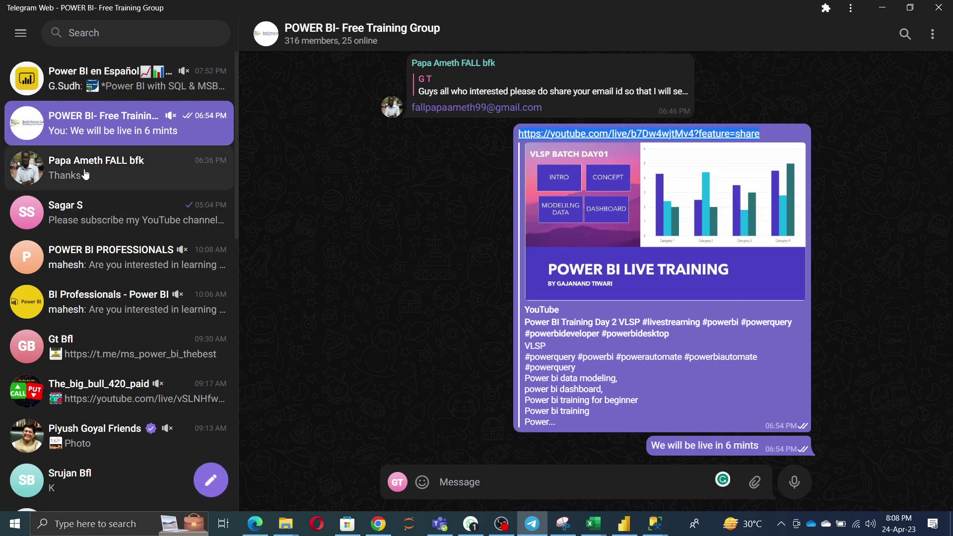
click(114, 169)
key(ctrl+v)
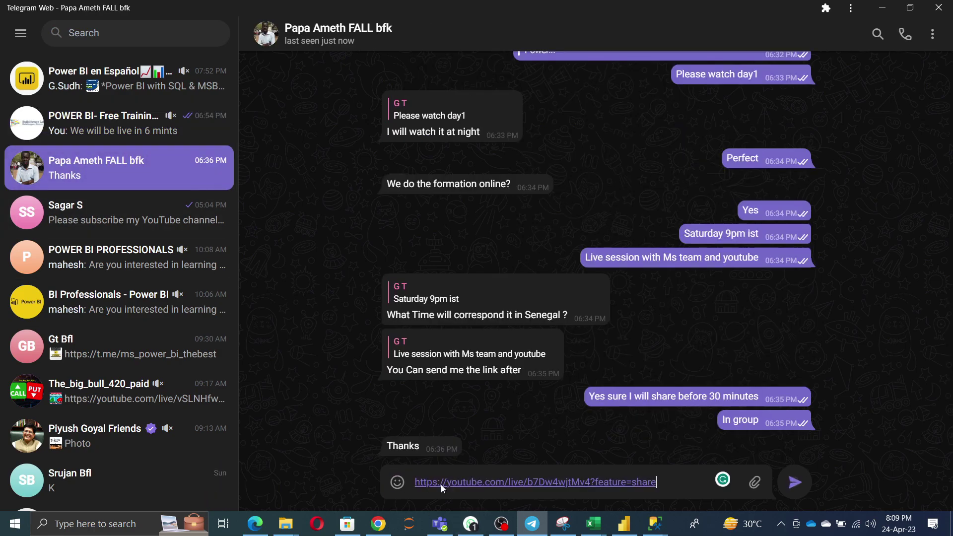
key(Return)
Send the same contact the message "today and I will share more project with let me know if you have any doubts"
text(today)
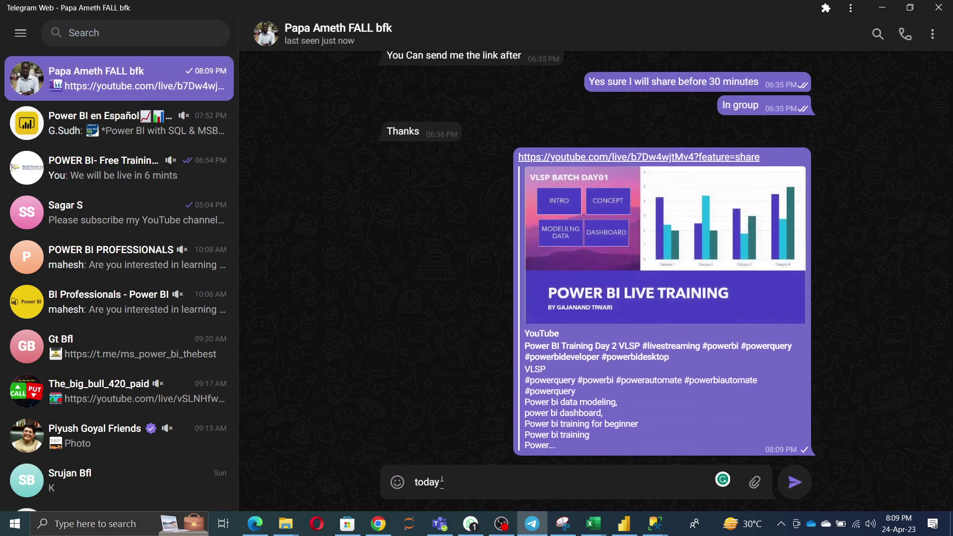
text( and I will share more project wi)
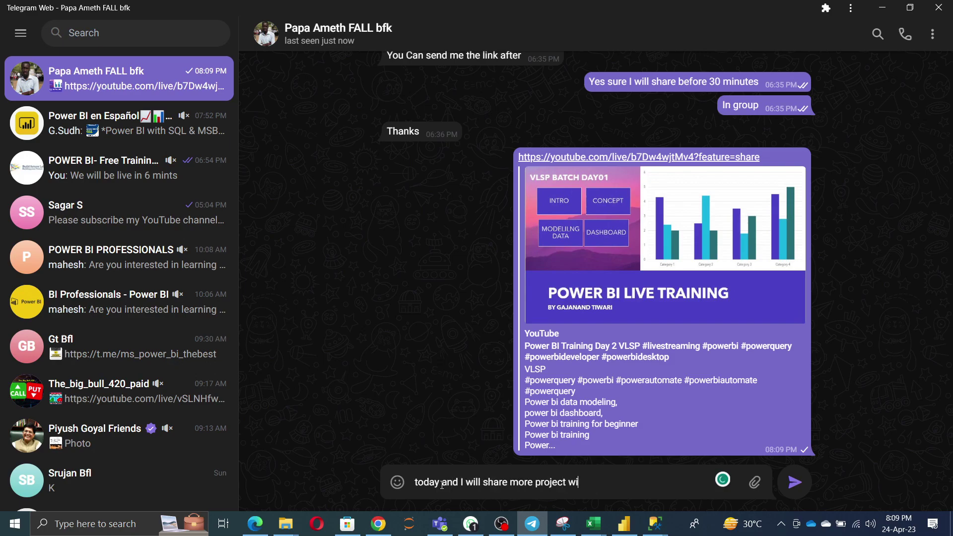
text(th let me know if y)
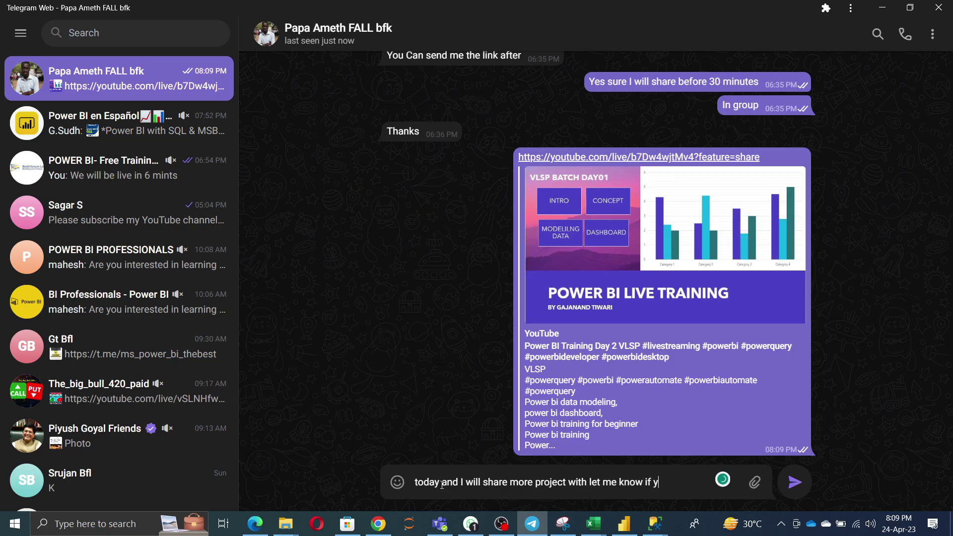
text(ou have any doubts)
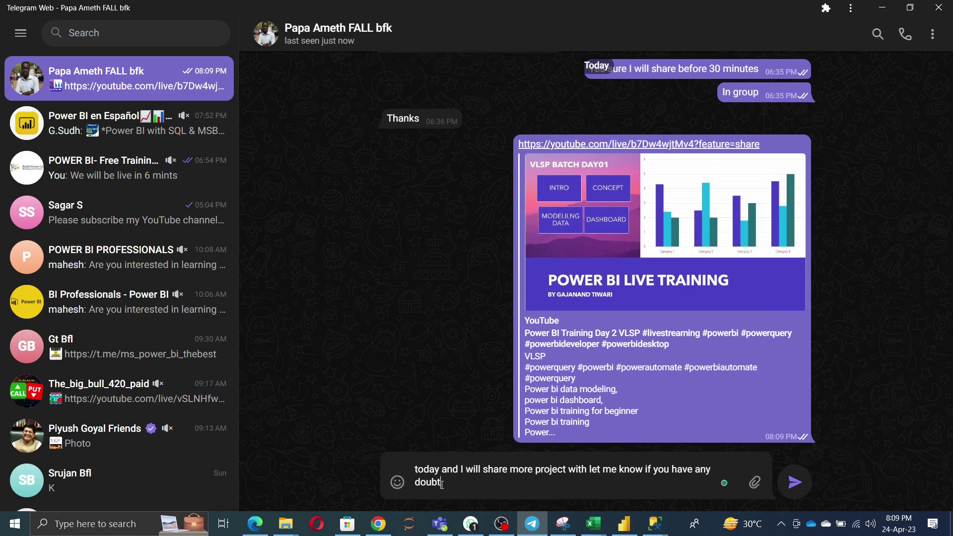
key(Return)
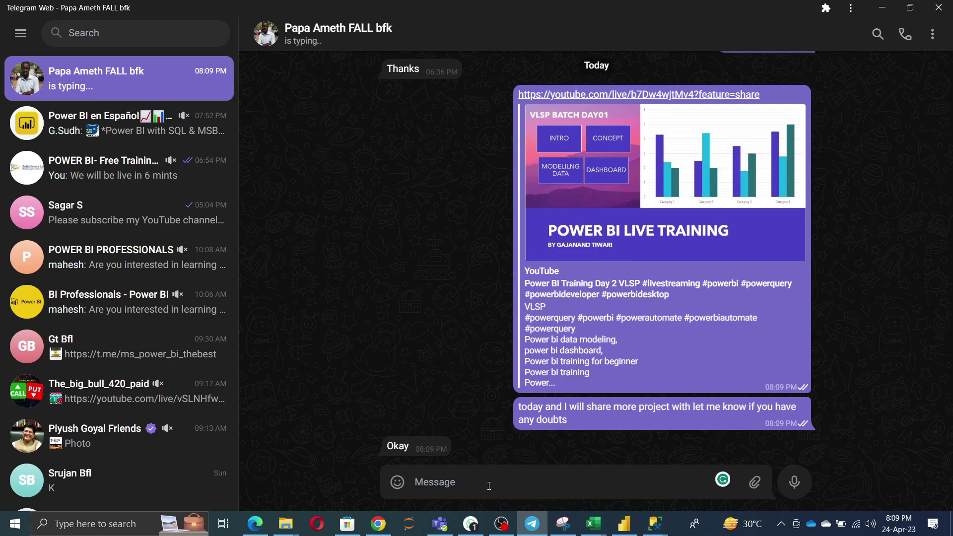
Minimize Telegram Web and refresh the desktop
click(883, 7)
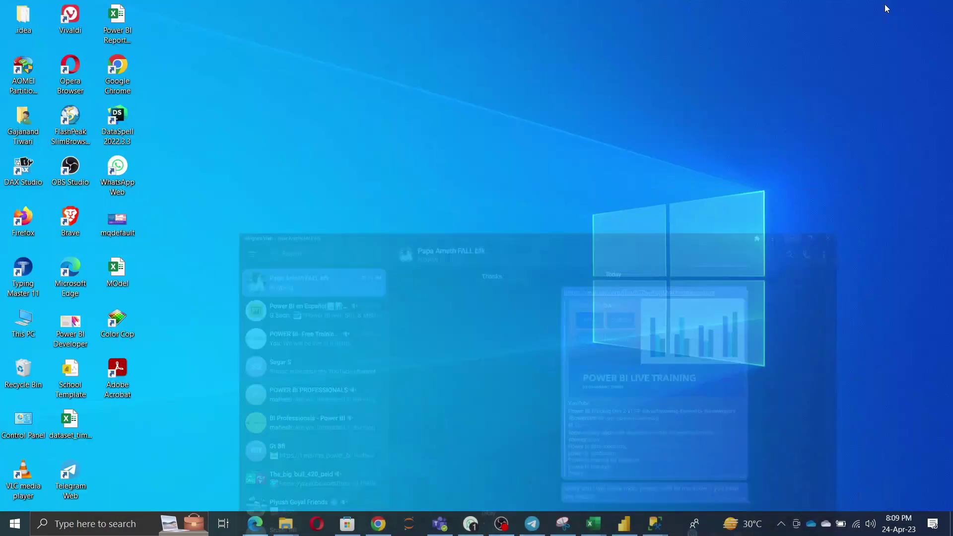
right_click(483, 216)
click(504, 245)
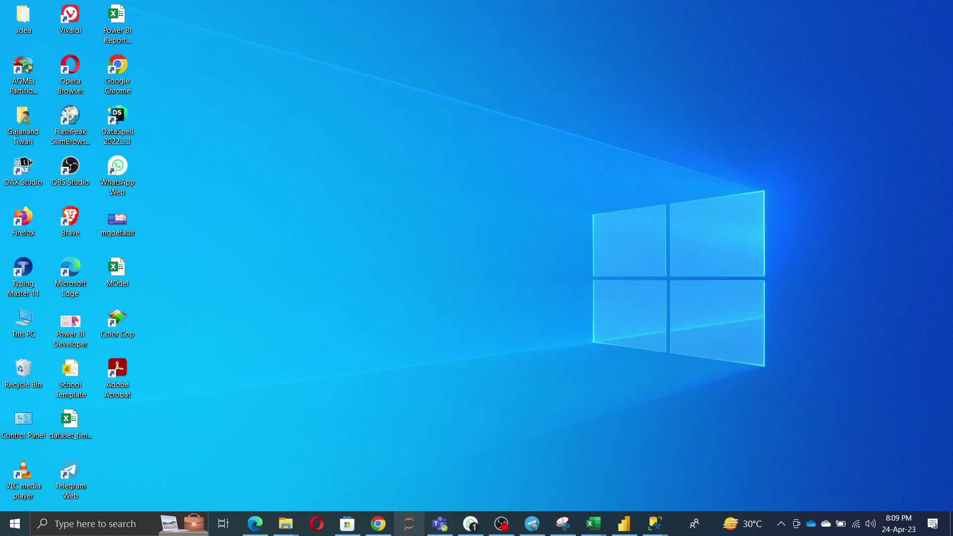
Look through the earlier Build Future Lab messages in WhatsApp Web, and return to a refreshed desktop
click(471, 524)
scroll(137, 238, up, 4)
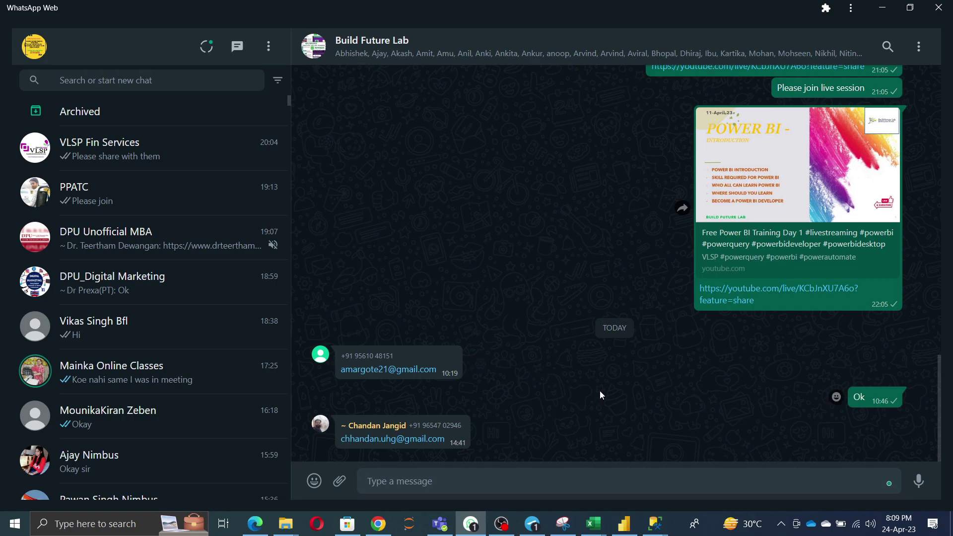
scroll(600, 391, up, 6)
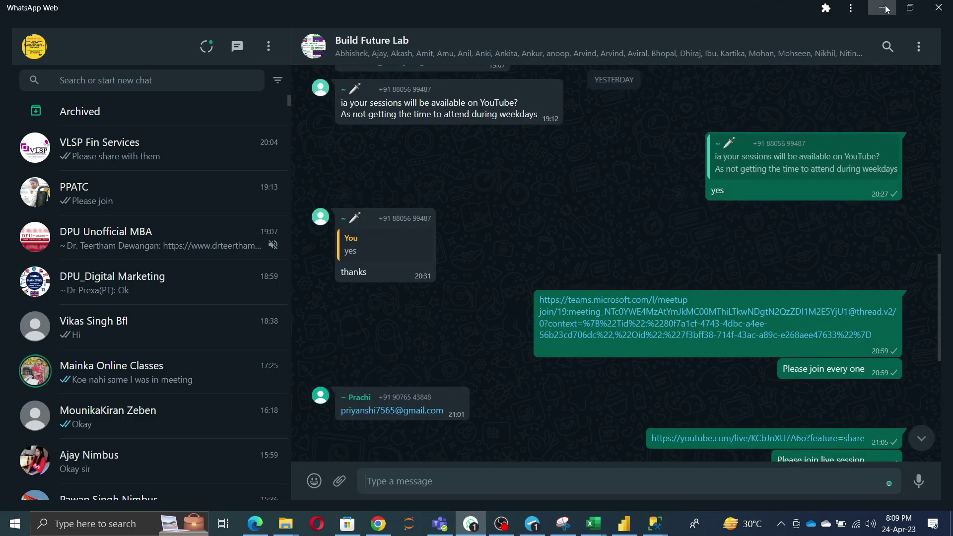
click(887, 9)
right_click(446, 185)
click(473, 212)
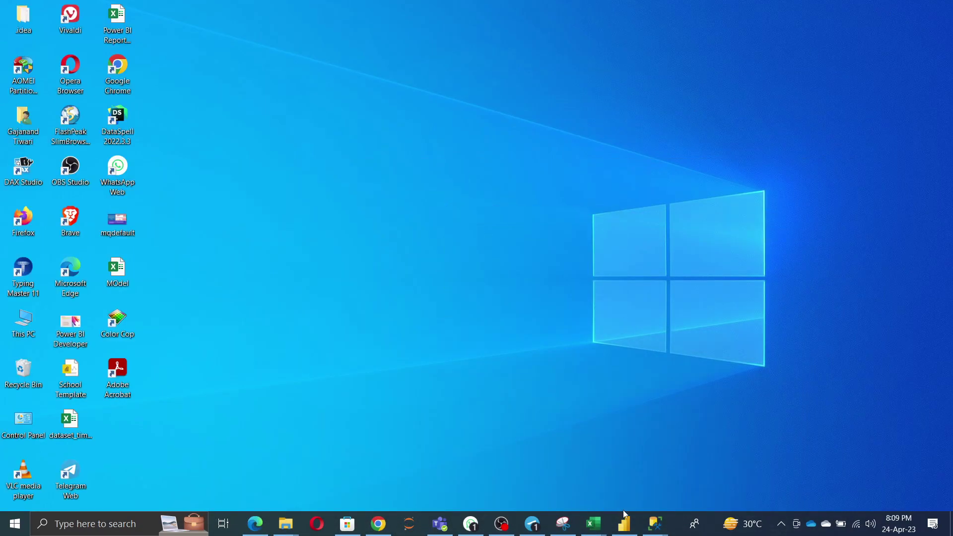
Close the VLSP_Day02 report in Power BI Desktop and refresh the desktop
click(625, 515)
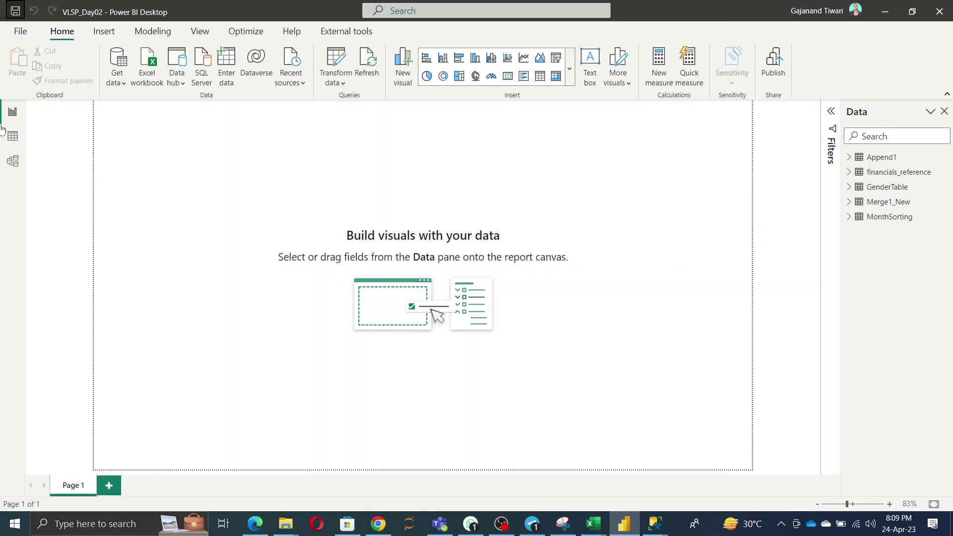
click(939, 12)
right_click(445, 225)
click(476, 255)
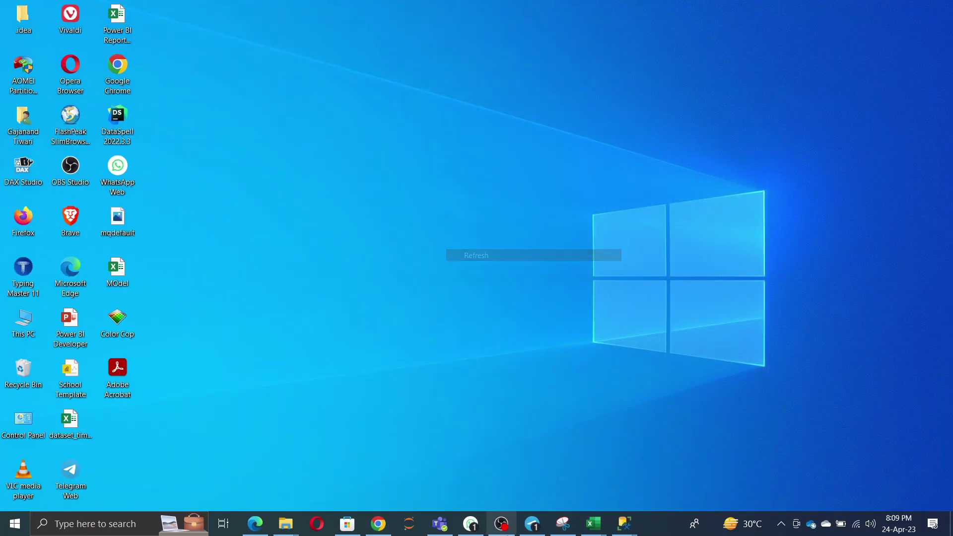
Close the Book1 month list workbook in Excel without saving it
mouse_move(594, 524)
click(663, 478)
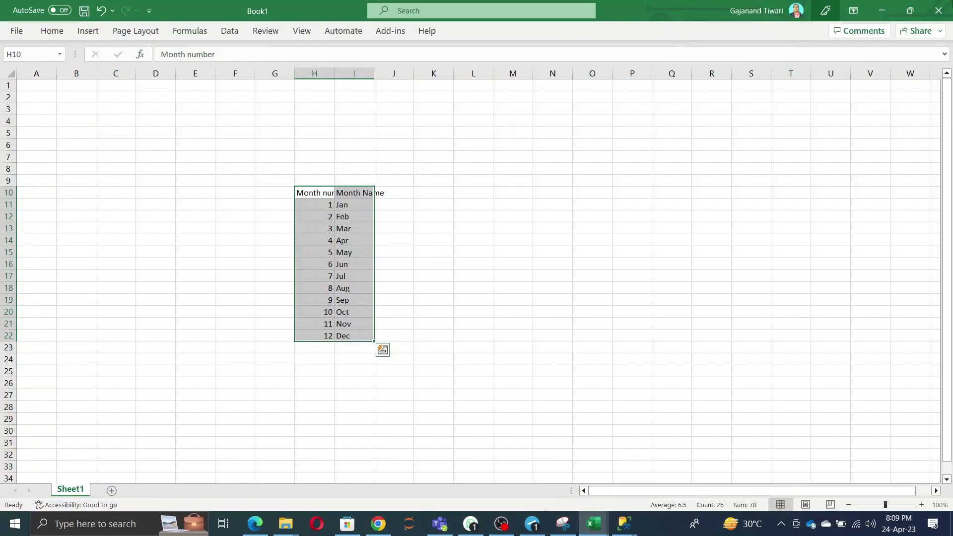
click(939, 10)
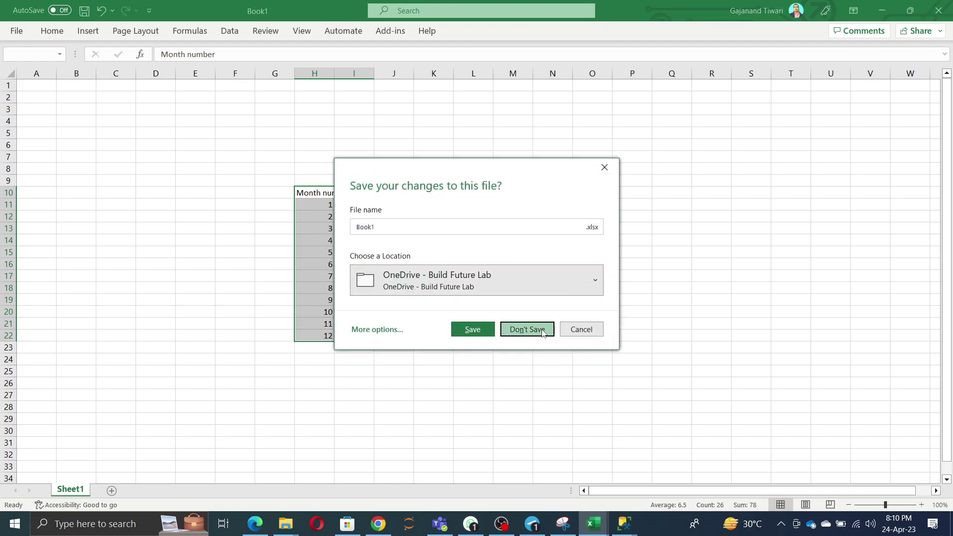
click(543, 333)
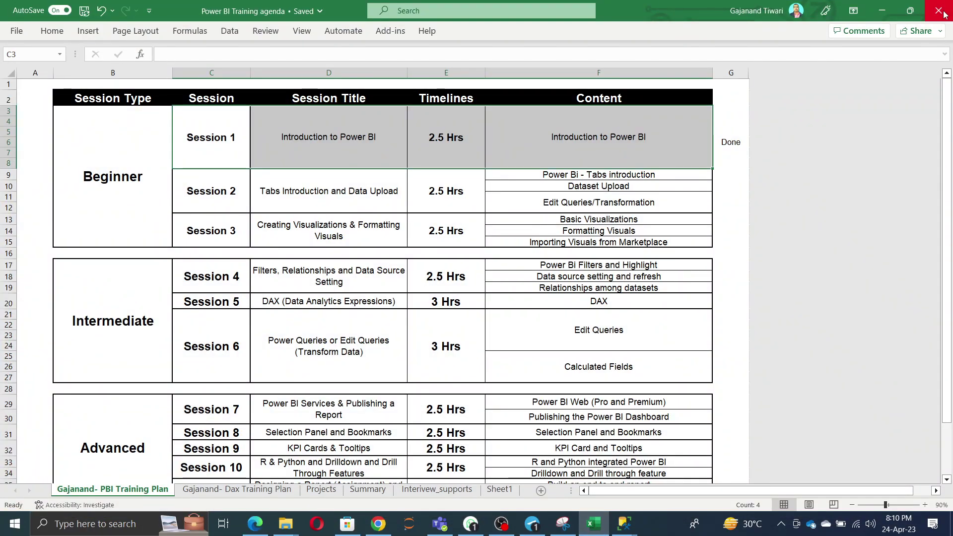
Mark the three Session 2 topics as done in G9:G11 of the Power BI Training agenda's training plan
click(726, 174)
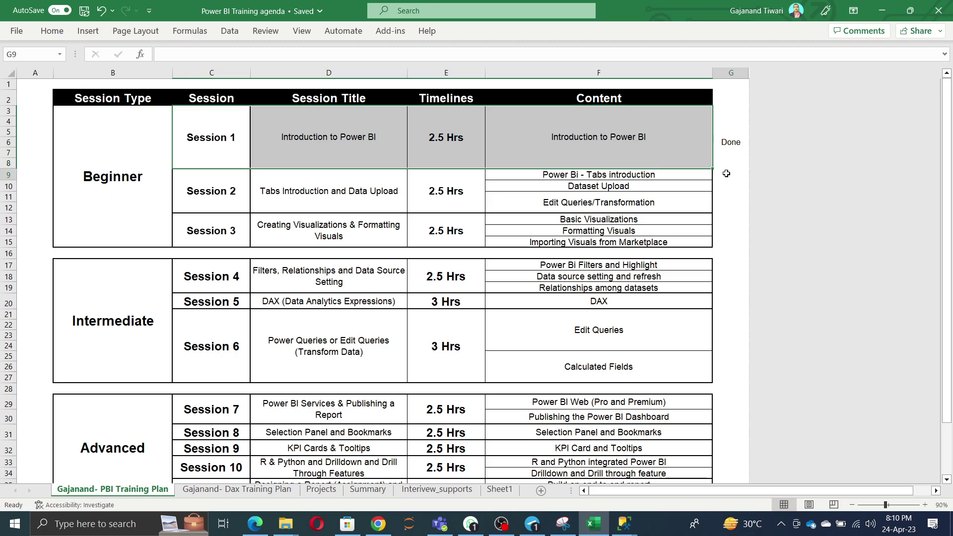
text(Done)
key(Return)
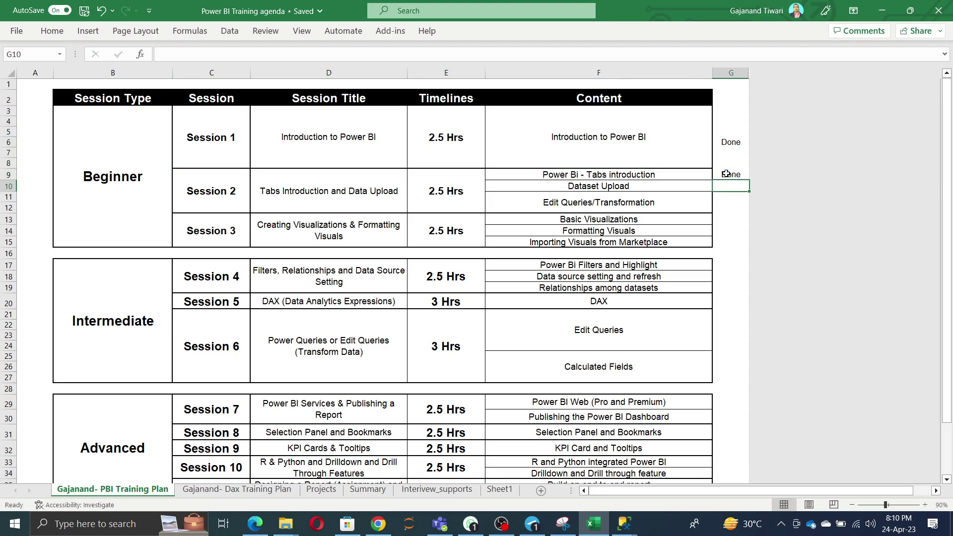
text(done)
key(Return)
text(Done)
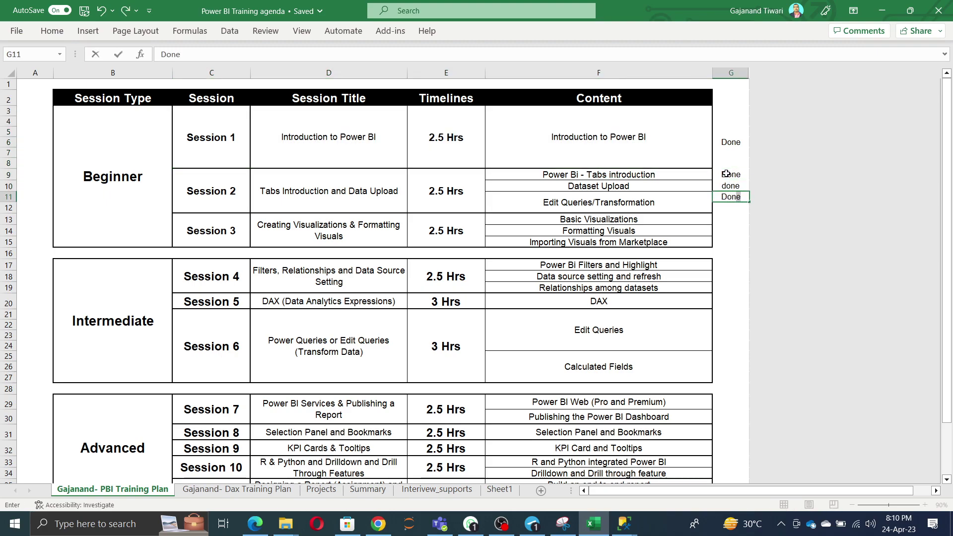
key(Return)
Review the Session 2 and Session 3 titles, timelines and content topics in the training plan
key(Left)
key(Left)
key(Left)
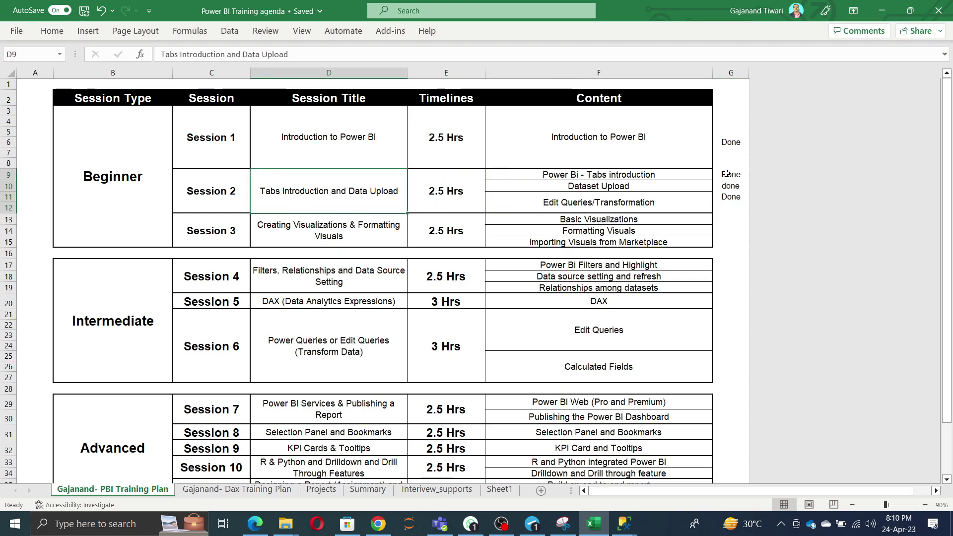
key(Right)
key(Right)
key(Right)
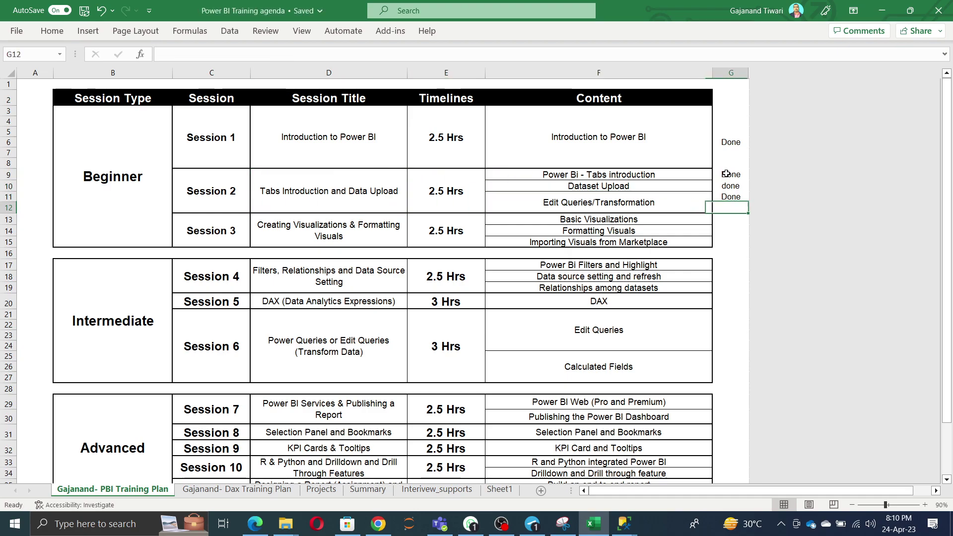
key(Down)
key(Left)
key(Left)
key(Left)
key(Left)
key(Right)
key(Right)
key(Right)
key(Down)
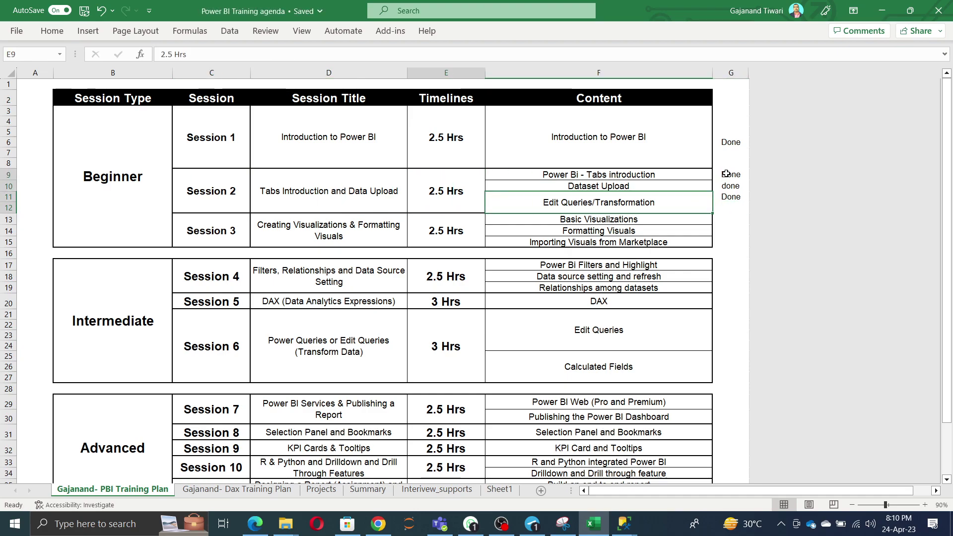
key(Left)
key(Left)
key(Down)
key(Right)
key(Right)
key(Right)
key(Right)
key(Left)
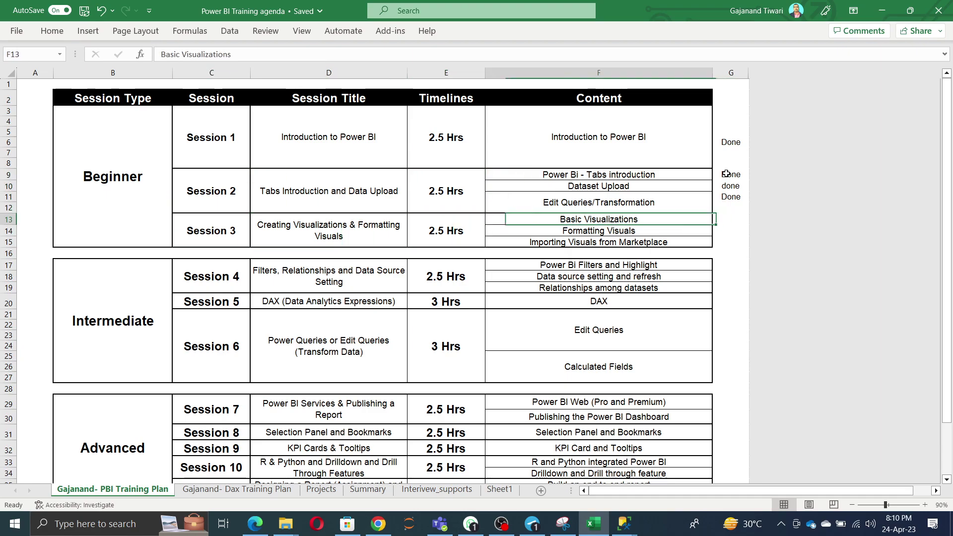
key(Left)
key(Left)
key(Right)
key(Right)
key(Right)
key(Down)
key(Left)
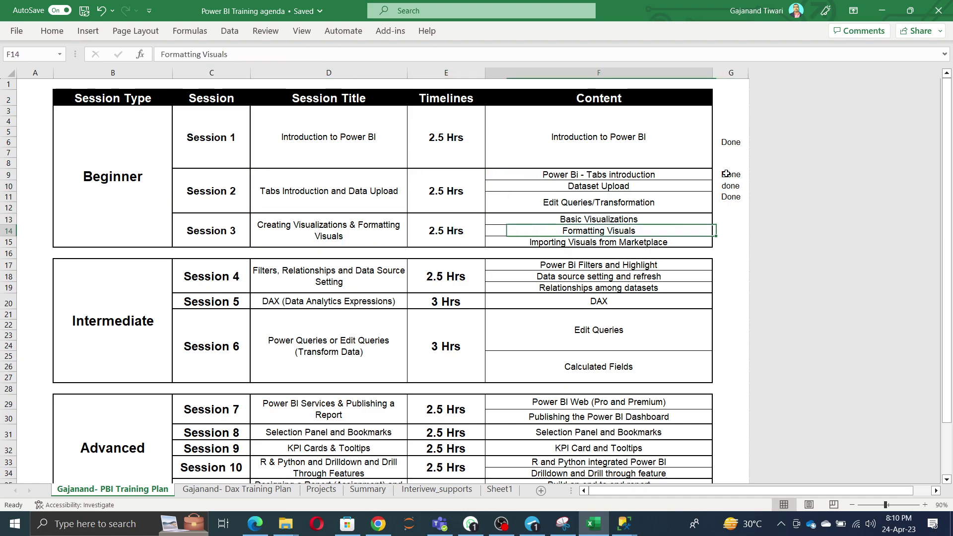
key(Left)
key(Down)
key(Right)
key(Up)
key(Up)
key(Up)
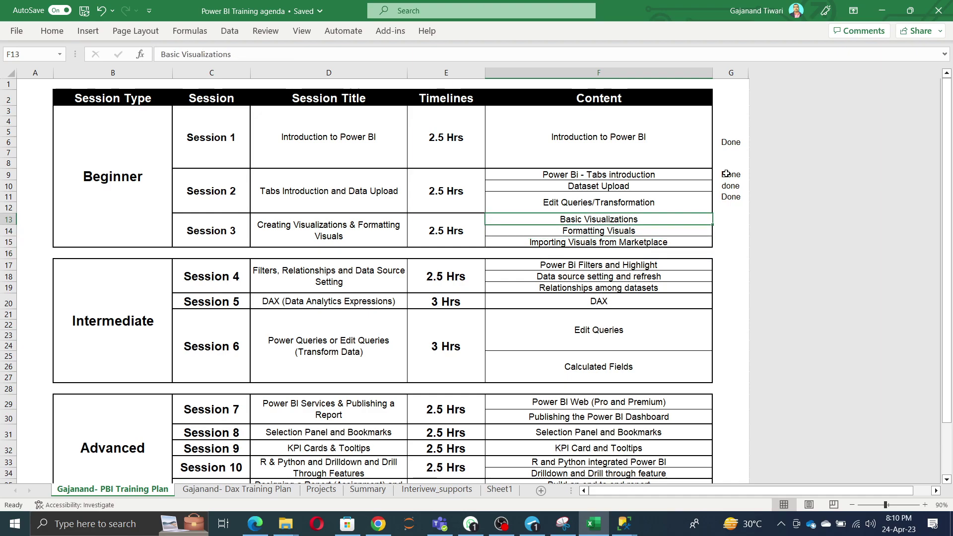
Review the Session 3 timeline and content topics and the Session 4 title in the training plan
key(Down)
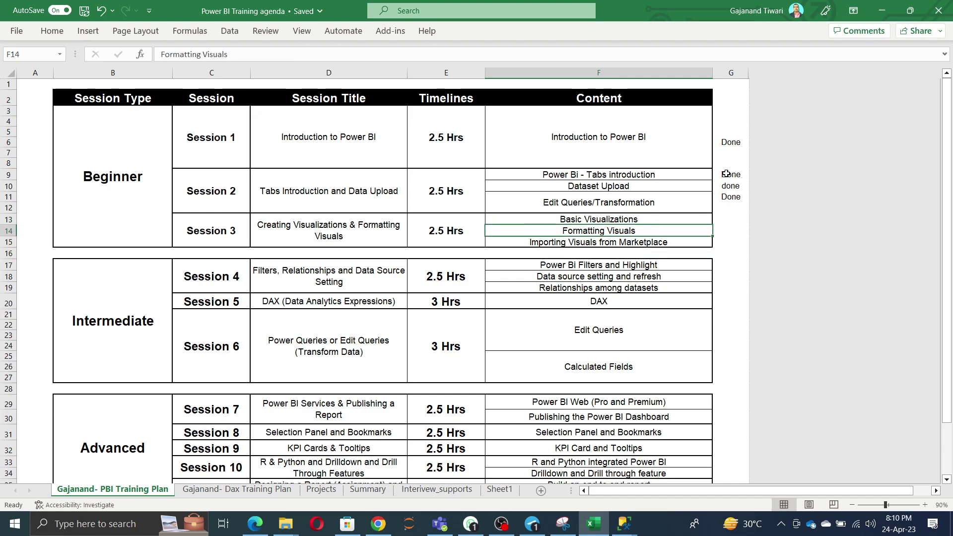
key(Left)
key(Left)
key(Left)
key(Right)
key(Right)
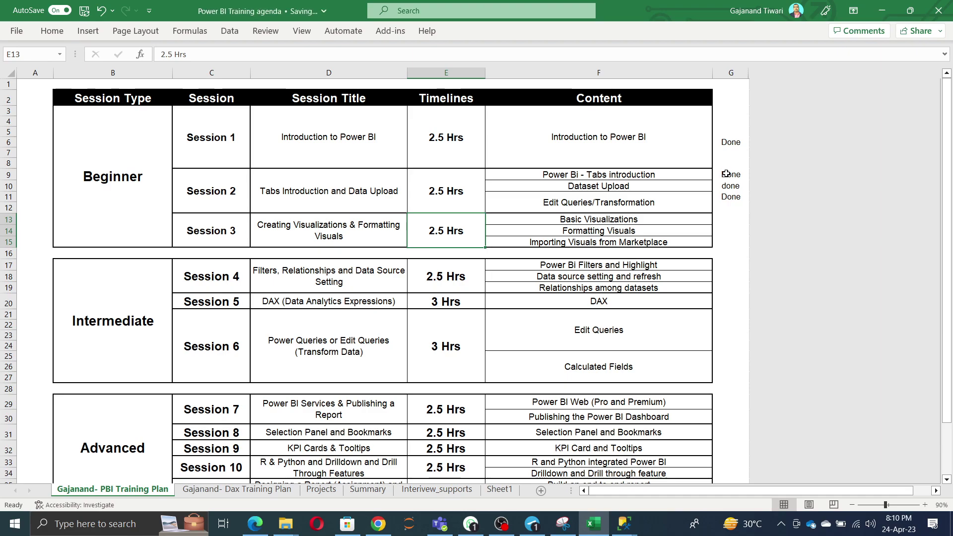
key(Left)
key(Down)
key(Down)
key(Up)
key(Up)
key(Right)
key(Right)
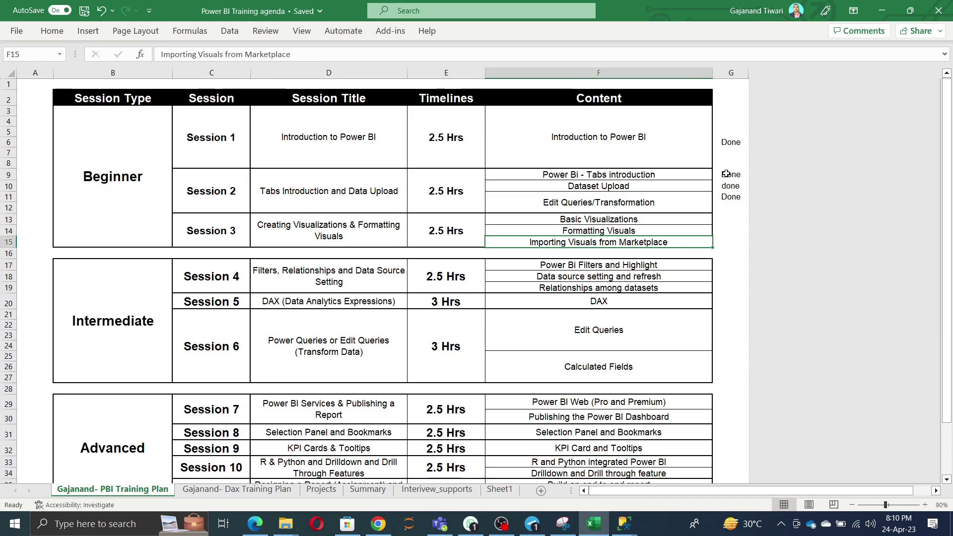
key(Right)
key(Down)
key(Down)
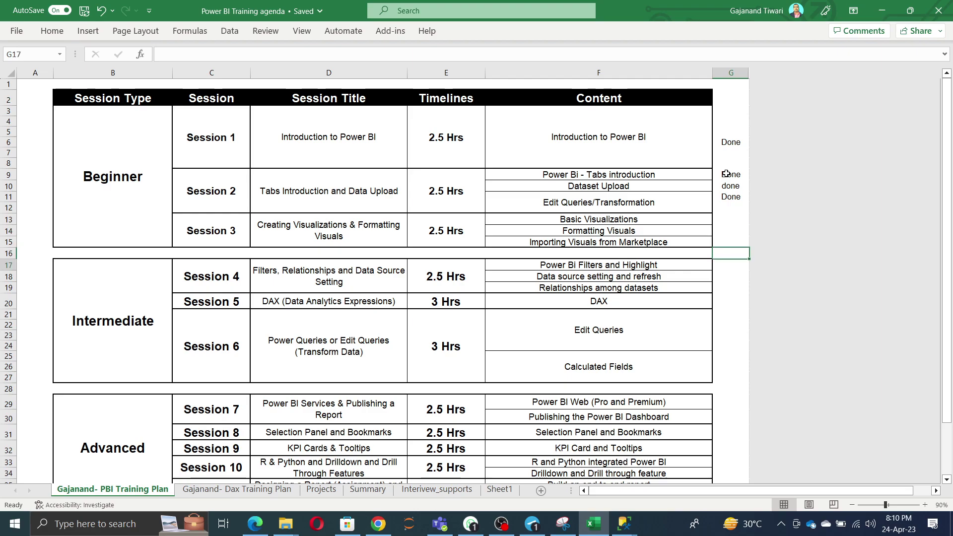
key(Left)
key(Left)
key(Left)
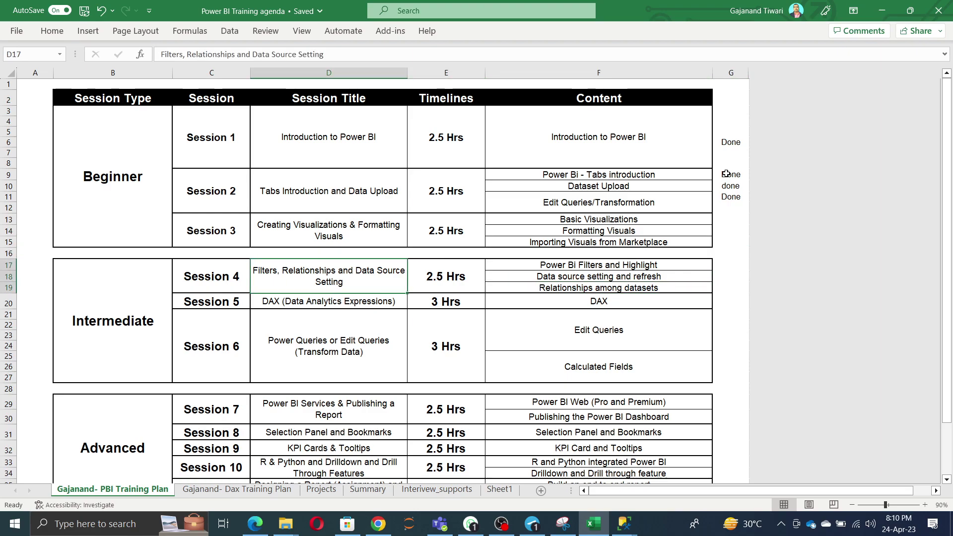
Close the Power BI Training agenda workbook in Excel and refresh the desktop
click(940, 11)
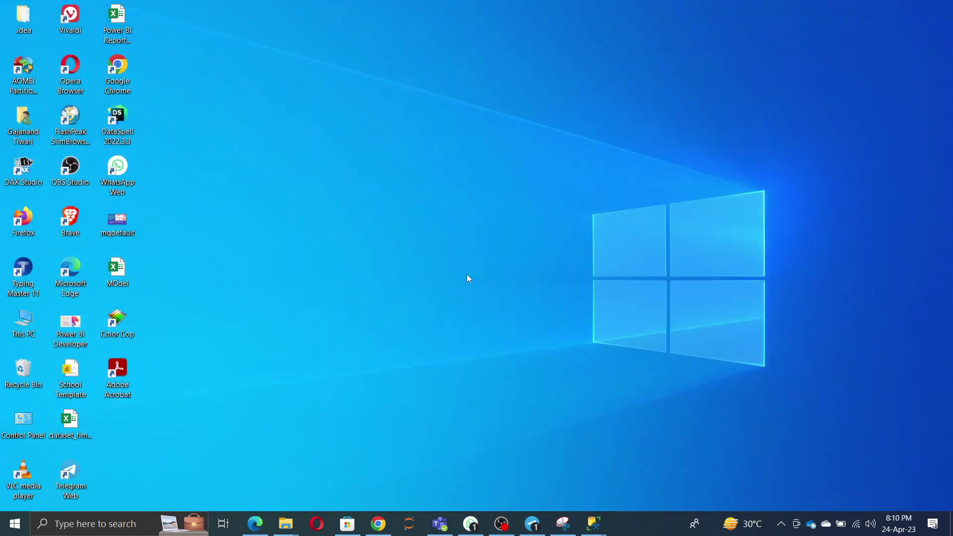
right_click(391, 187)
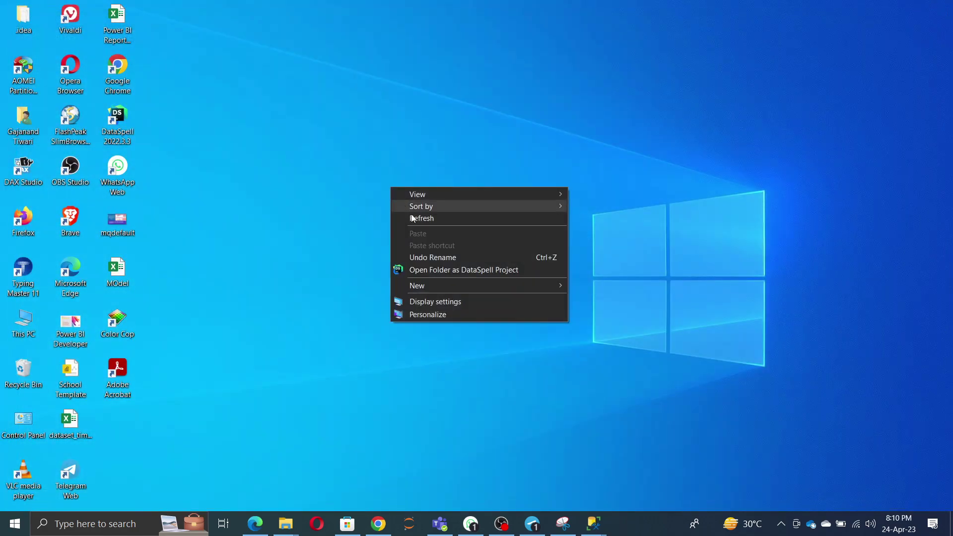
click(417, 217)
Check the OBS Studio and Teams windows, minimize both and refresh the desktop
click(503, 525)
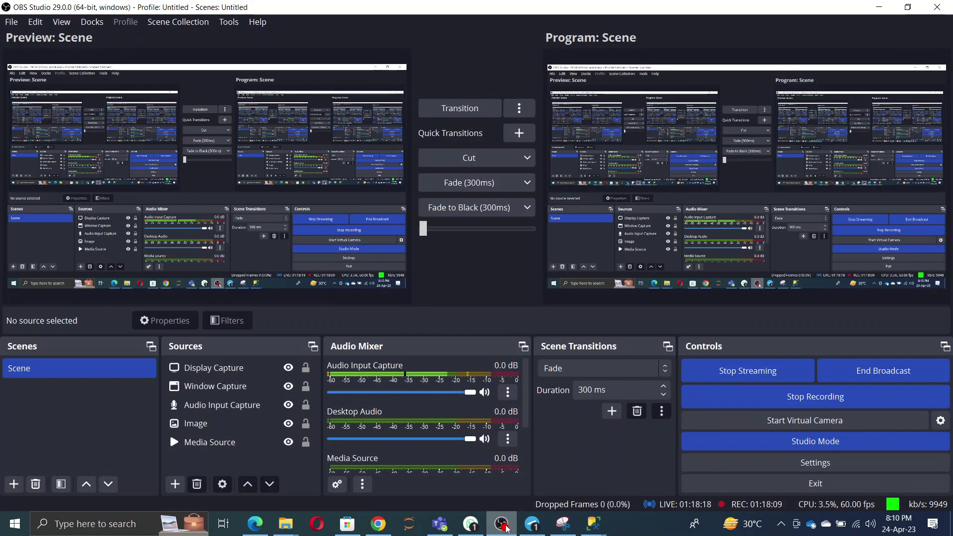
click(502, 526)
click(443, 529)
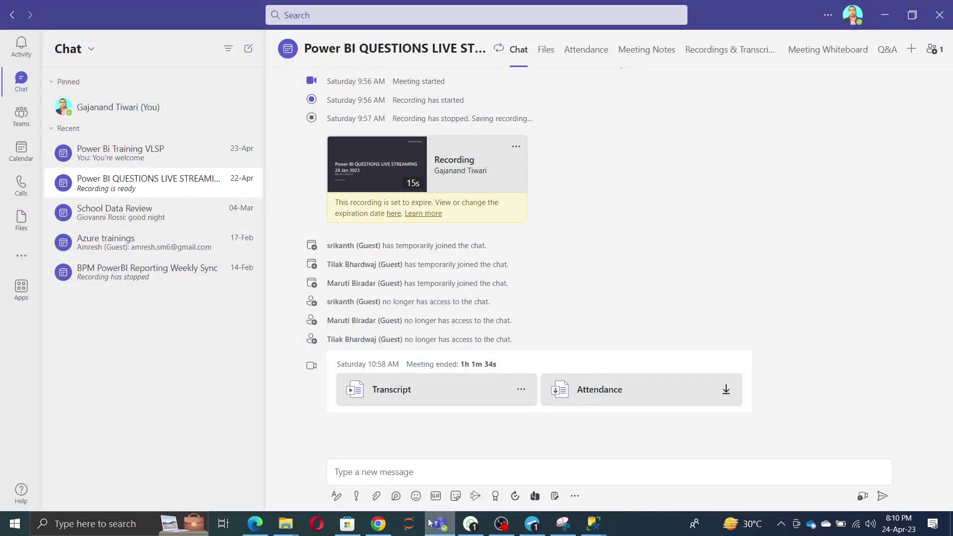
click(889, 20)
right_click(466, 130)
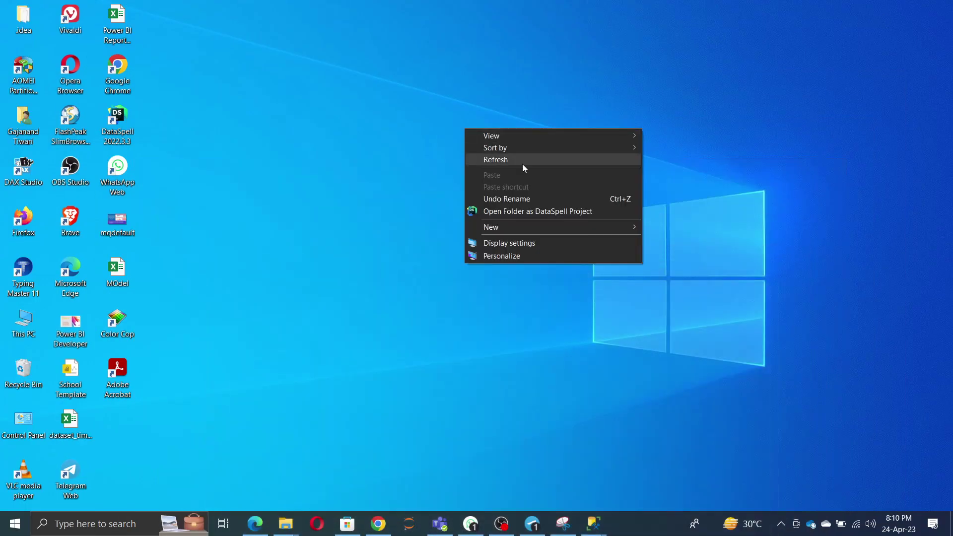
click(520, 160)
Close the Snipping Tool window holding the VLSP Batch Day02 capture and refresh the desktop
click(570, 527)
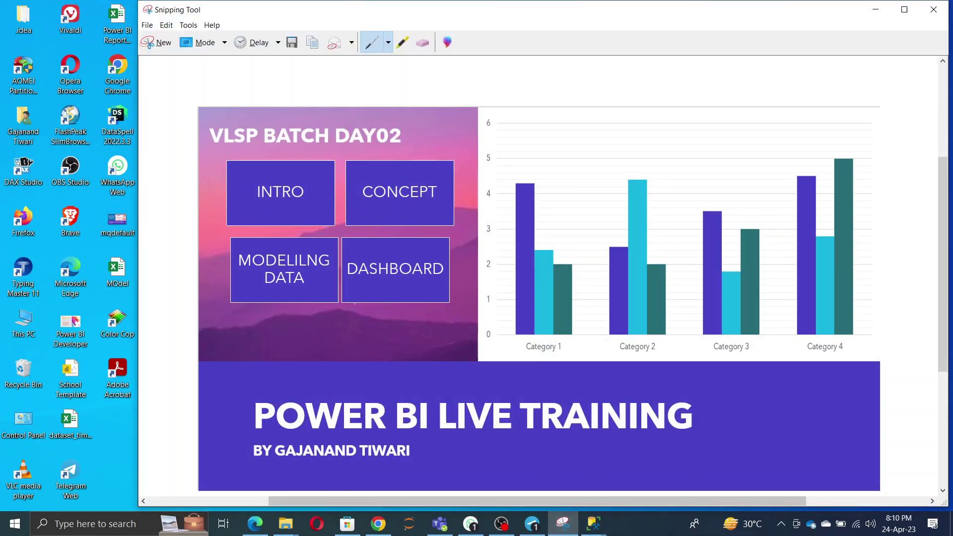
click(933, 10)
right_click(511, 190)
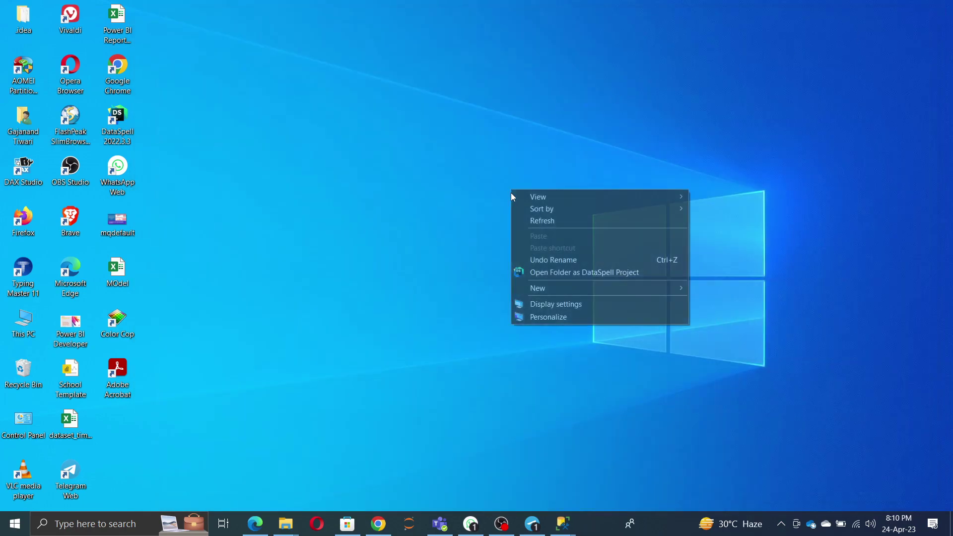
click(549, 220)
Check the Telegram Web chats for new messages, minimize the window and refresh the desktop
click(532, 524)
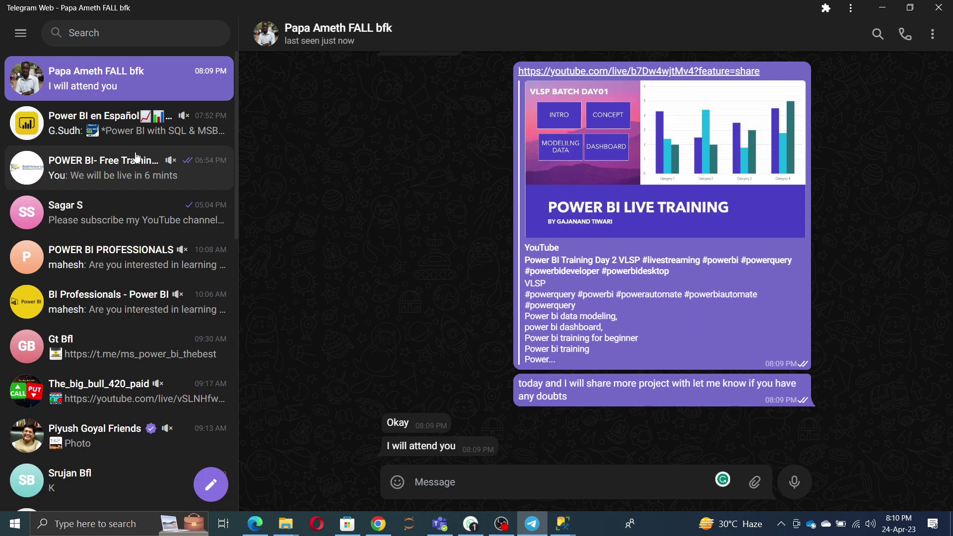
click(883, 7)
right_click(457, 139)
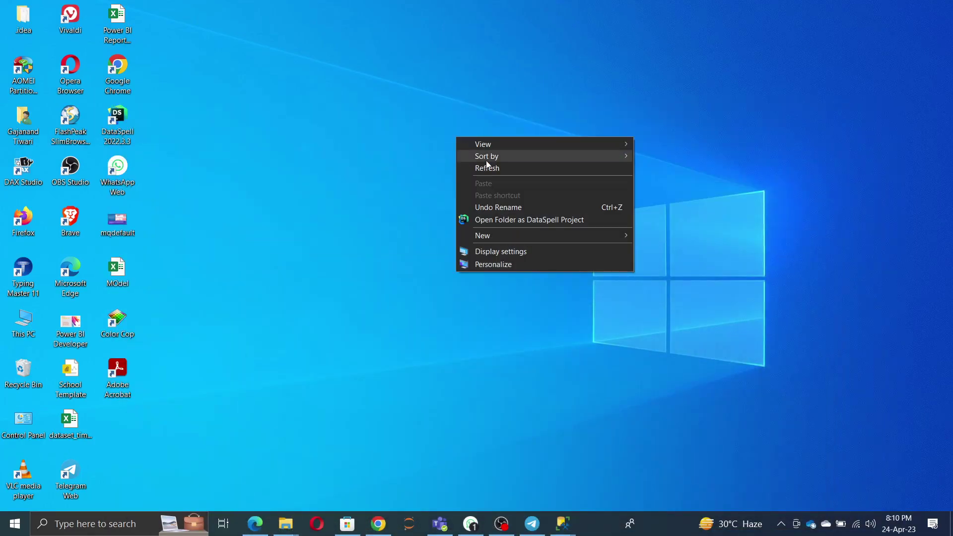
click(505, 169)
Switch to OBS Studio and stop the live stream
click(507, 527)
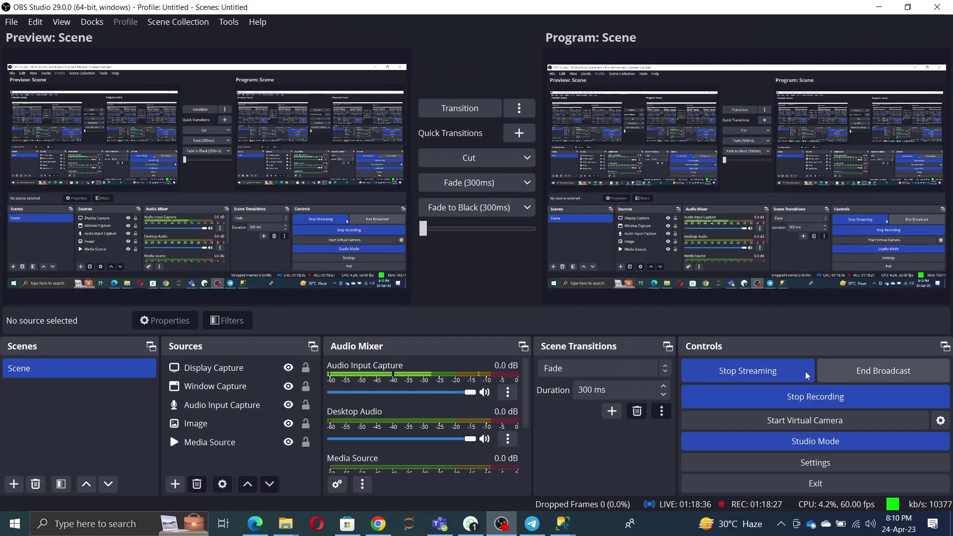
click(773, 374)
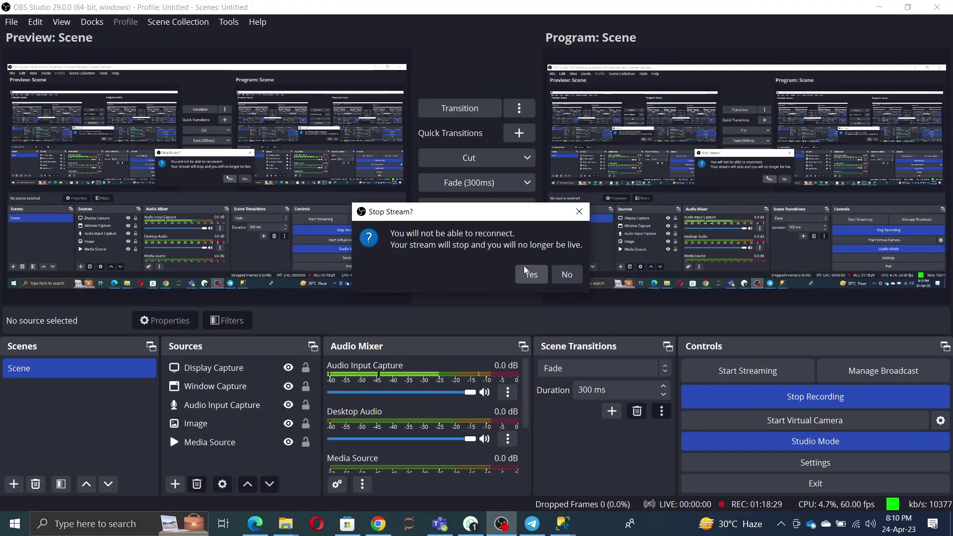